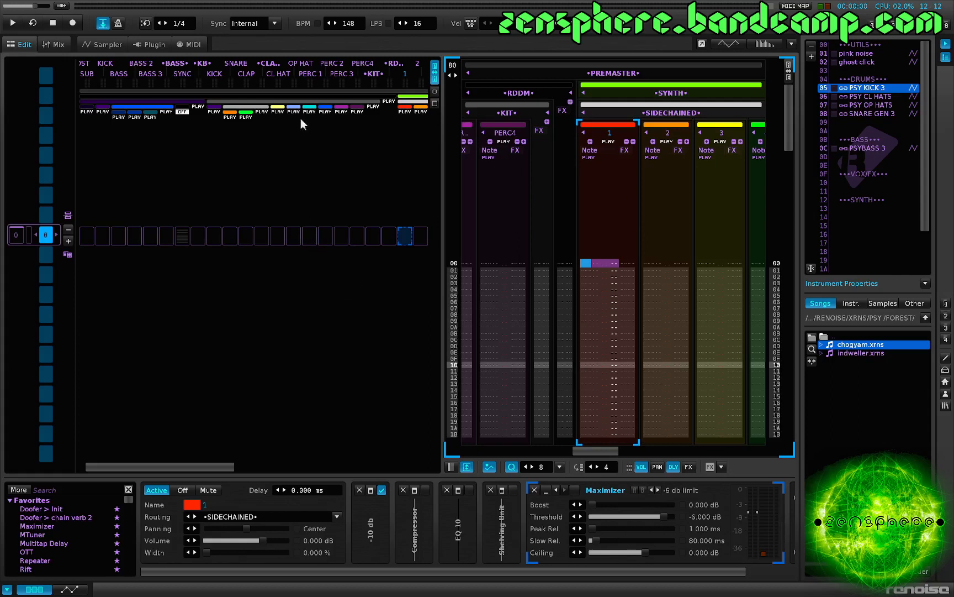
- Open the PSY KICK 3 instrument in the sampler and audition the kick several times
mouse_move(326, 5)
double_click(869, 89)
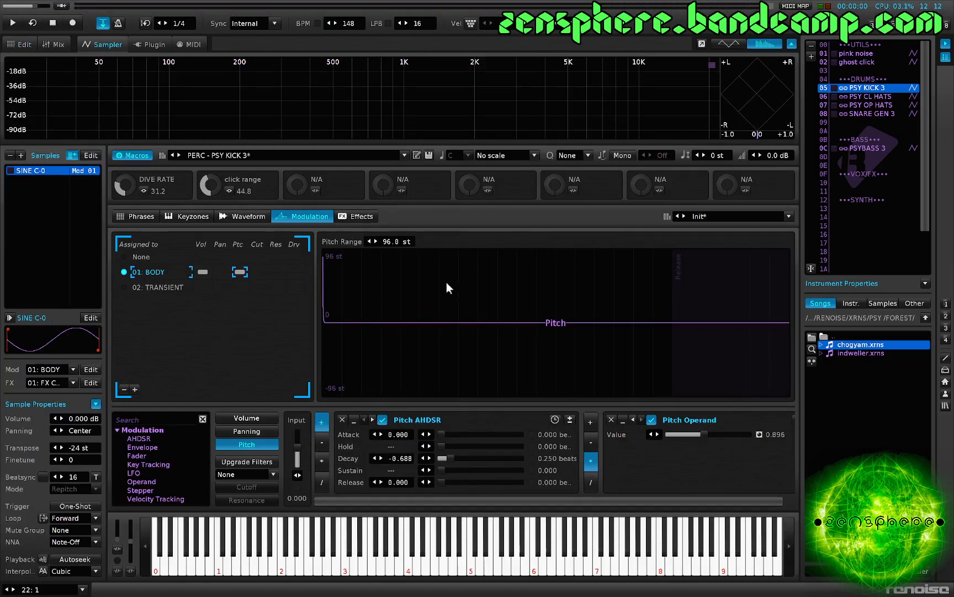
key(z)
key(z)
key(z)
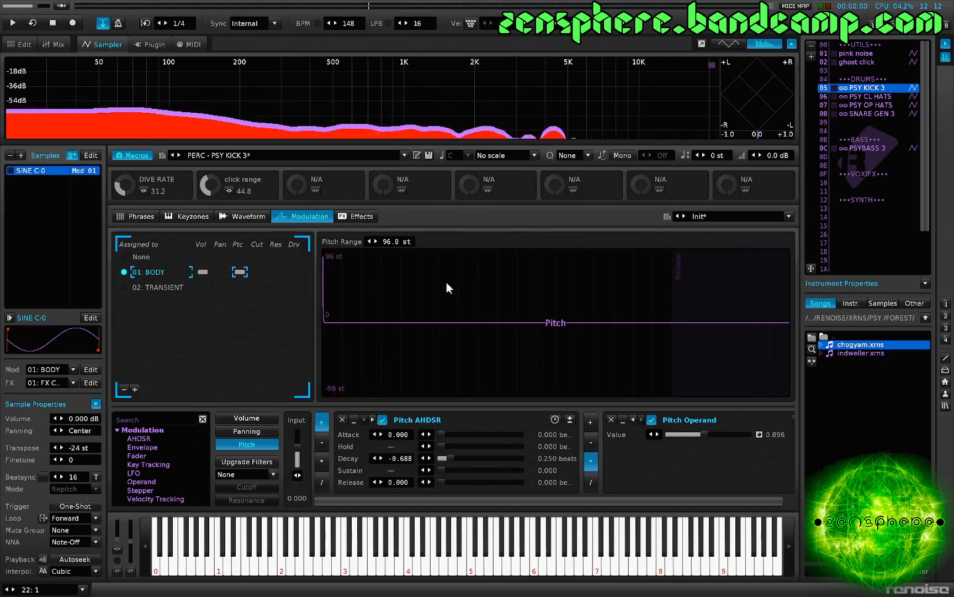
key(z)
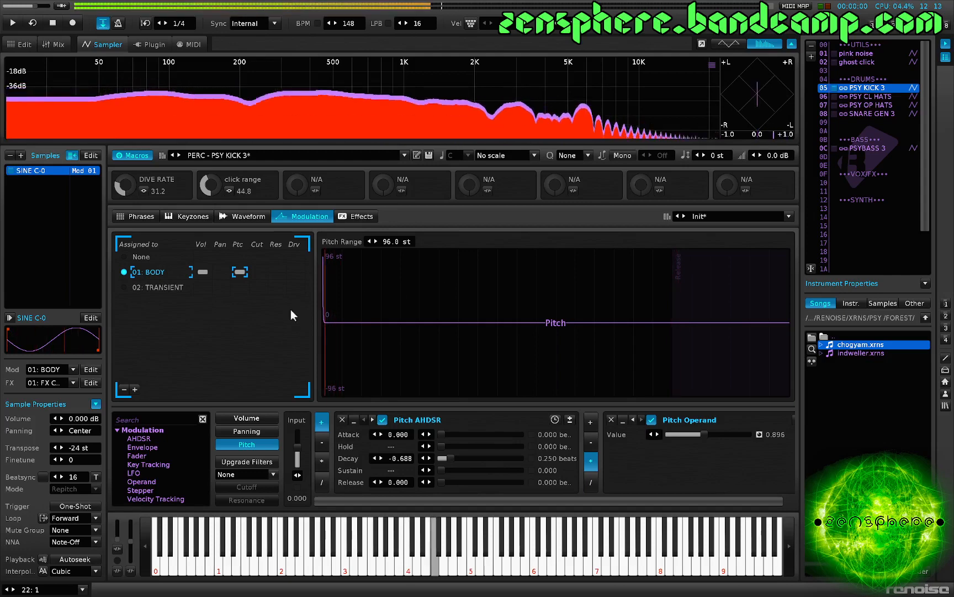
key(z)
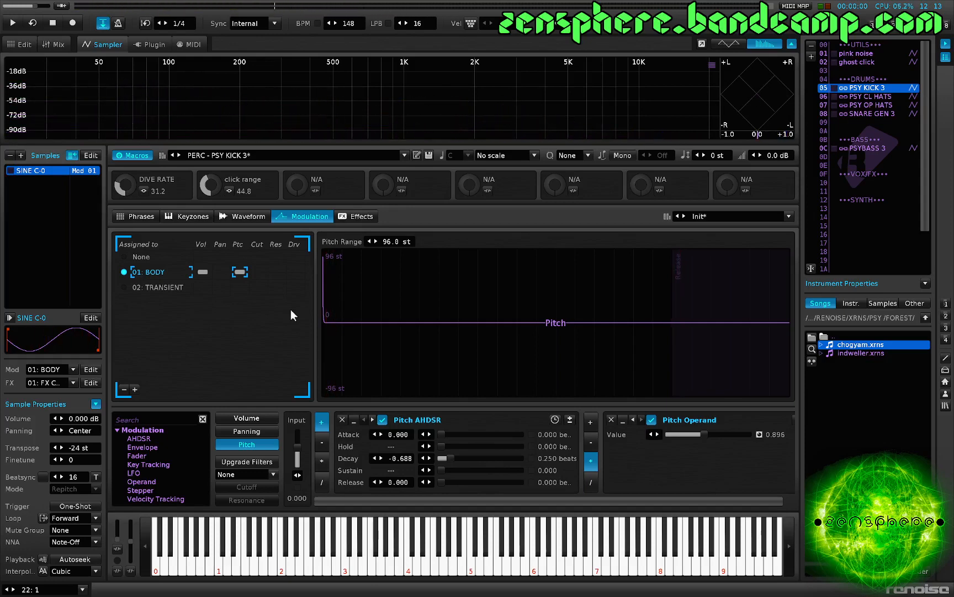
key(z)
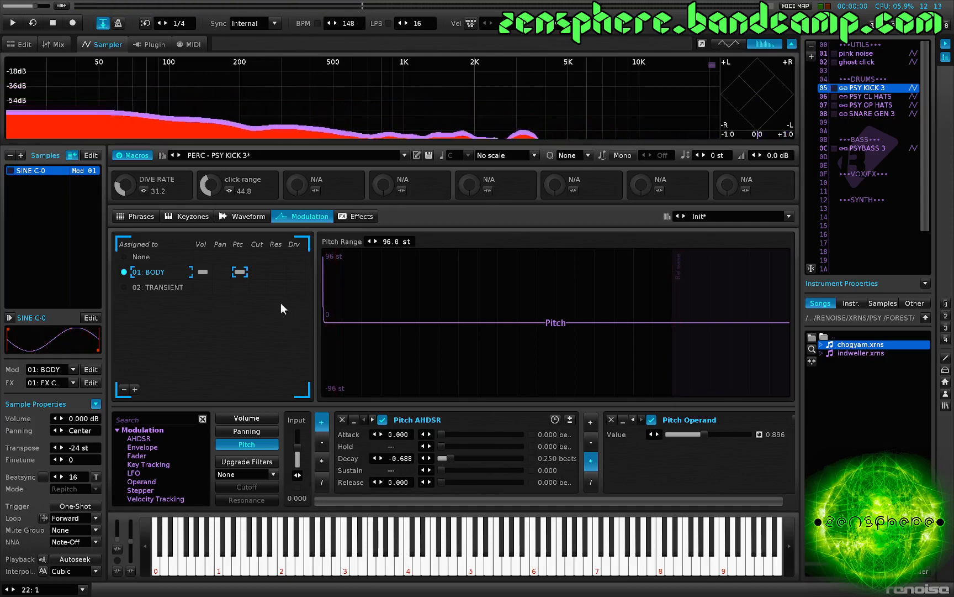
- Set the SINE C-0 sample's transpose to -26 st and finetune to -2, and audition the tuned kick
scroll(91, 448, down, 1)
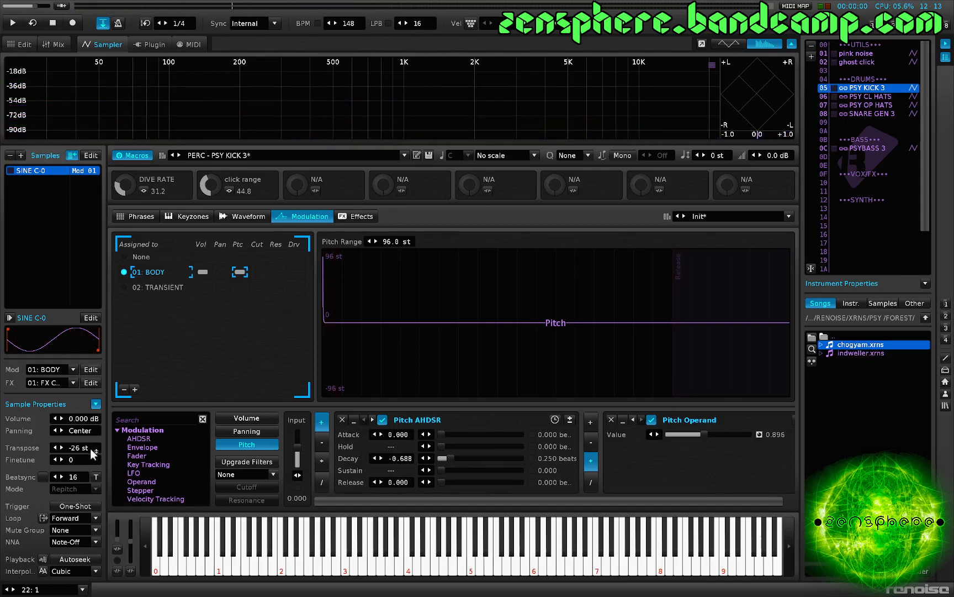
scroll(88, 462, down, 1)
key(z)
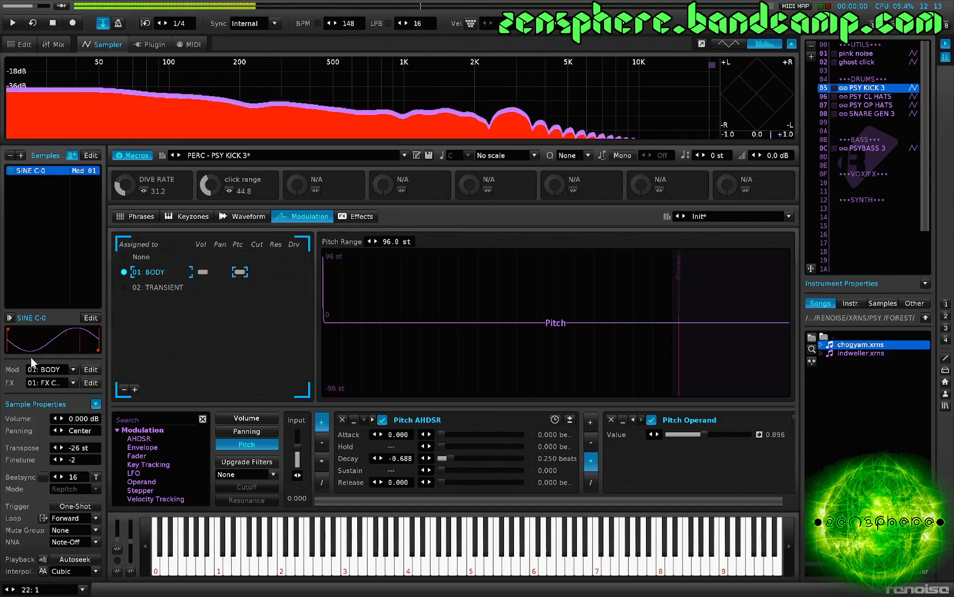
- Audition the retuned kick repeatedly at different notes while checking its spectrum
key(v)
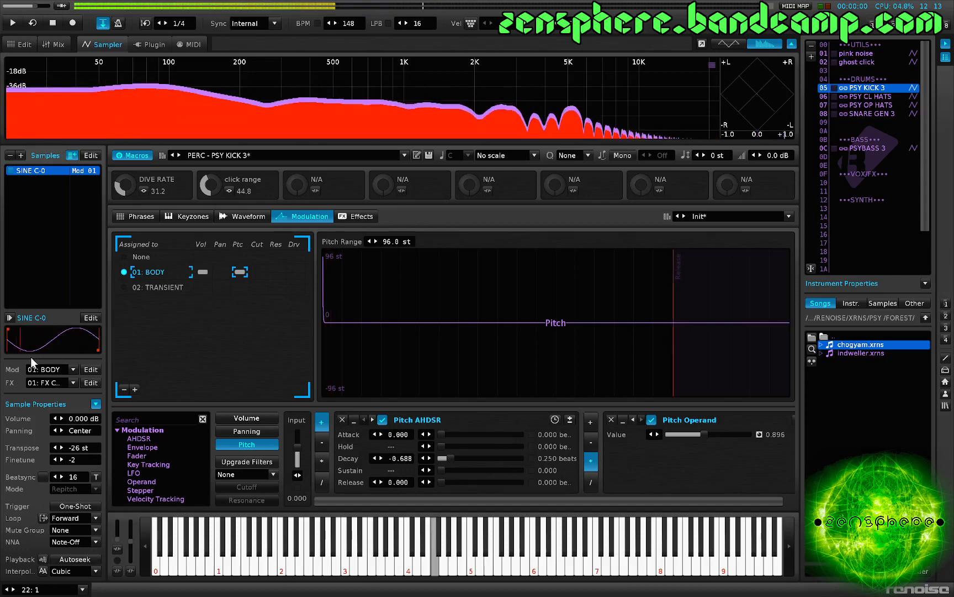
key(q)
key(z)
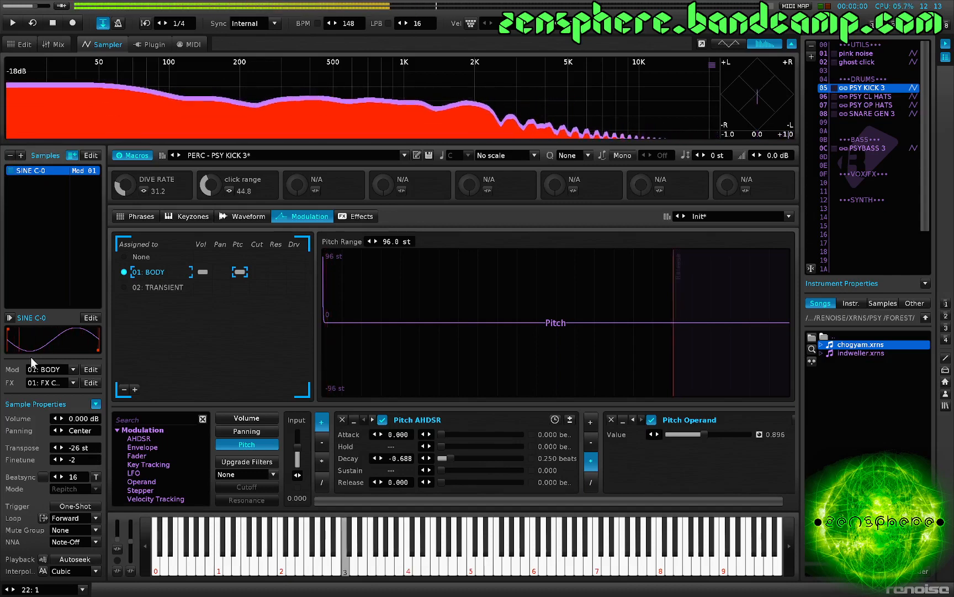
key(v)
key(v)
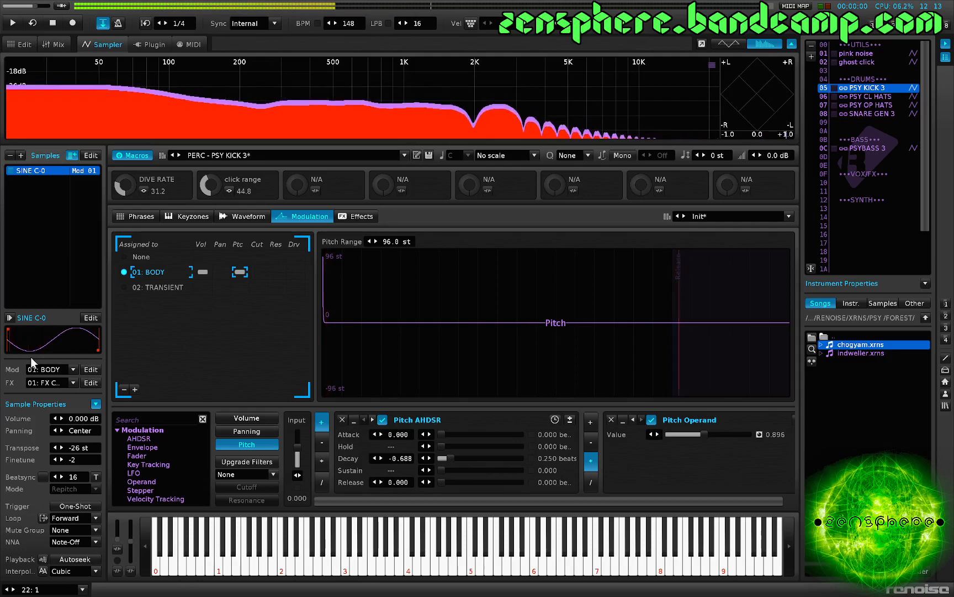
key(v)
key(v)
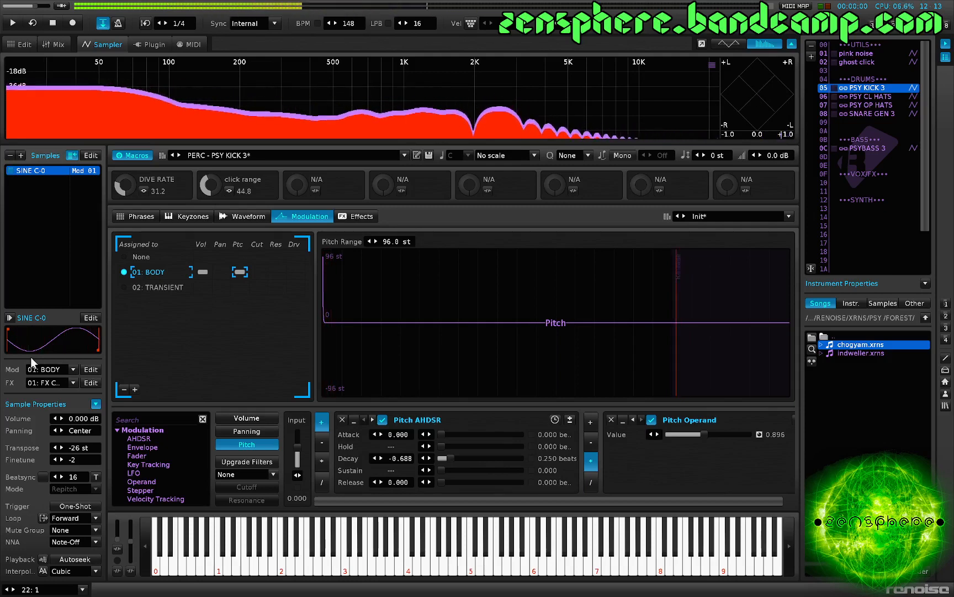
key(v)
key(v)
key(v)
key(v)
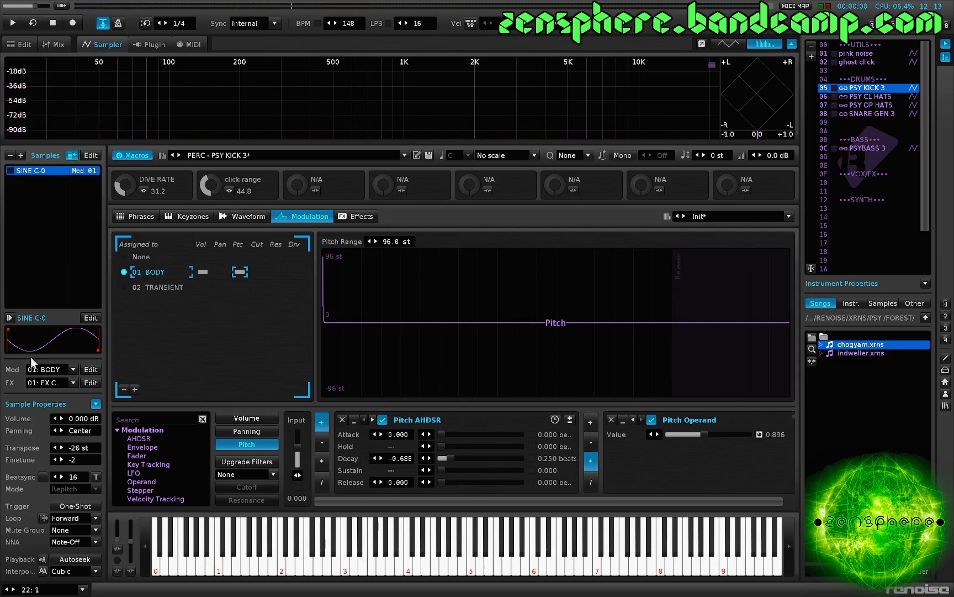
key(v)
- Set the kick's click range macro to 48.8 and its DIVE RATE macro to 40.4
key(F2)
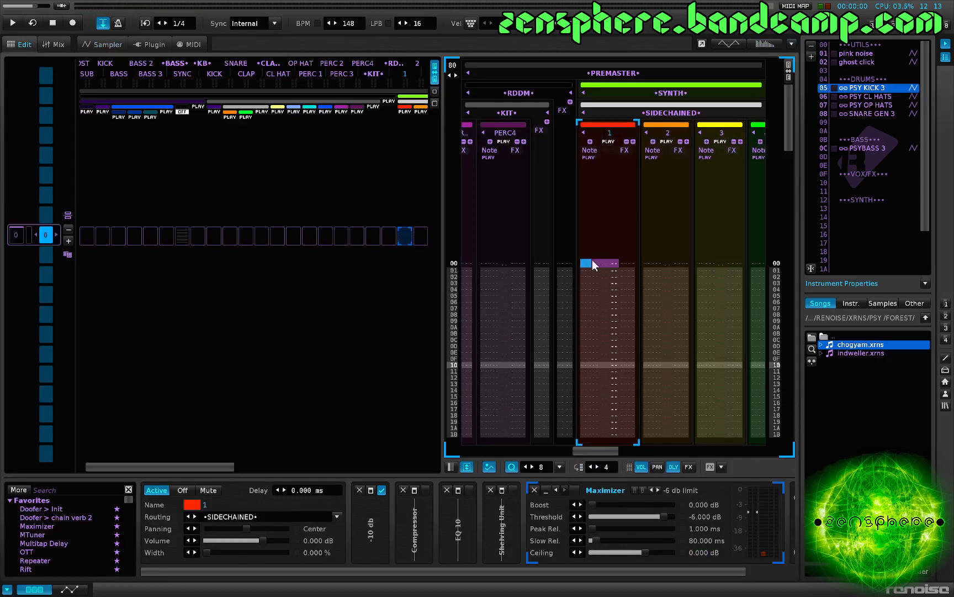
key(F3)
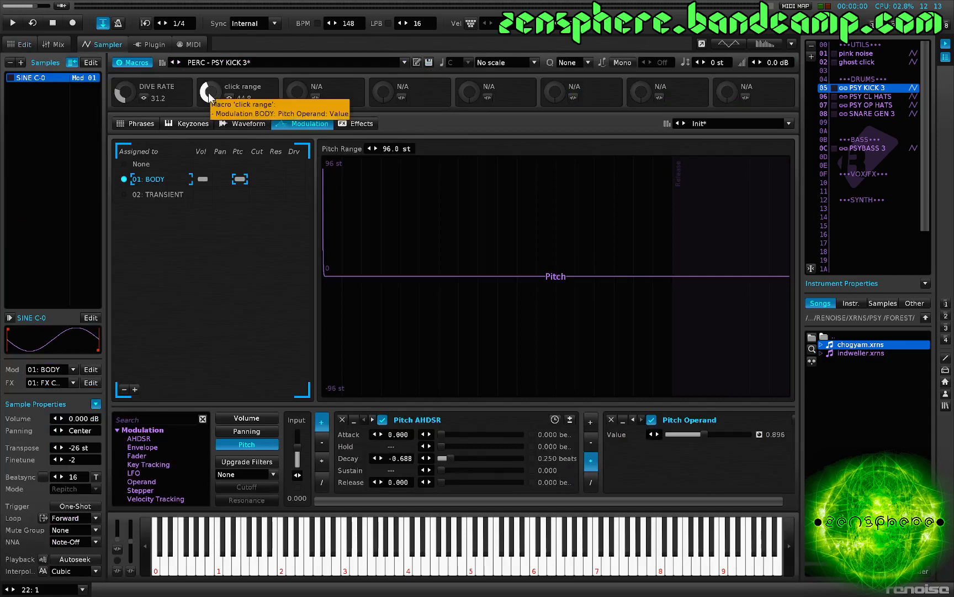
key(alt+m)
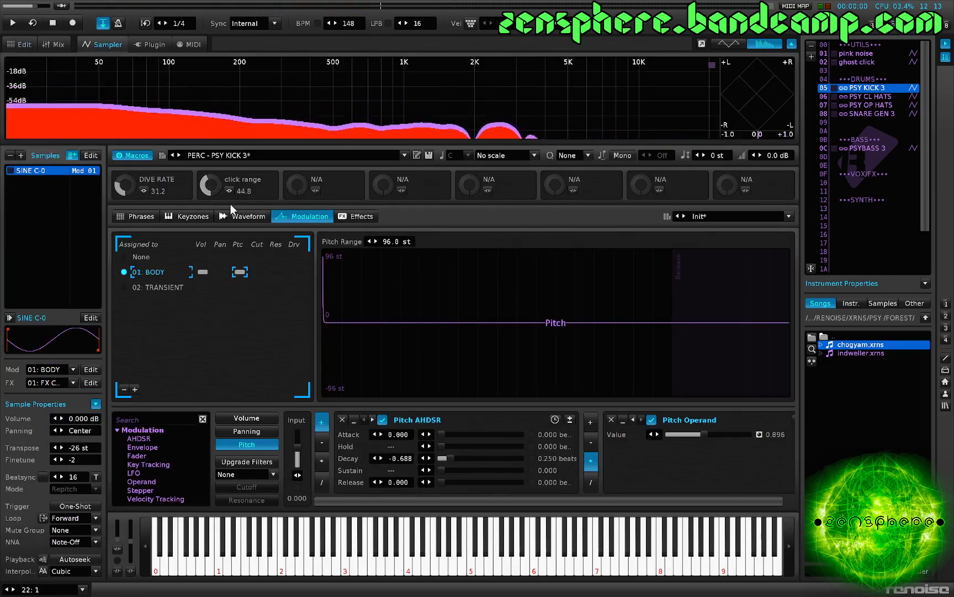
mouse_move(211, 185)
mouse_down()
mouse_move(210, 168)
mouse_move(210, 181)
mouse_up()
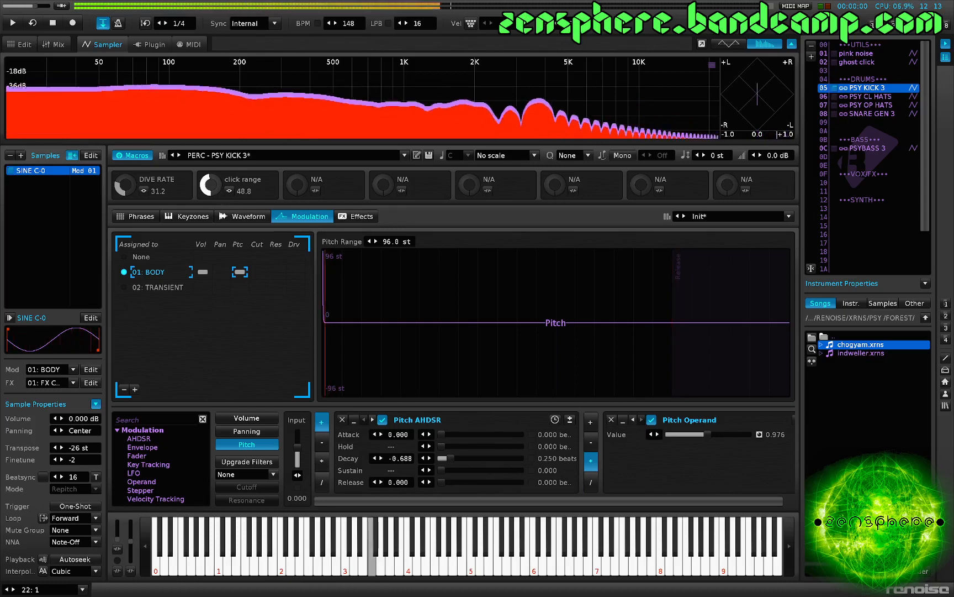
drag(139, 190, 138, 173)
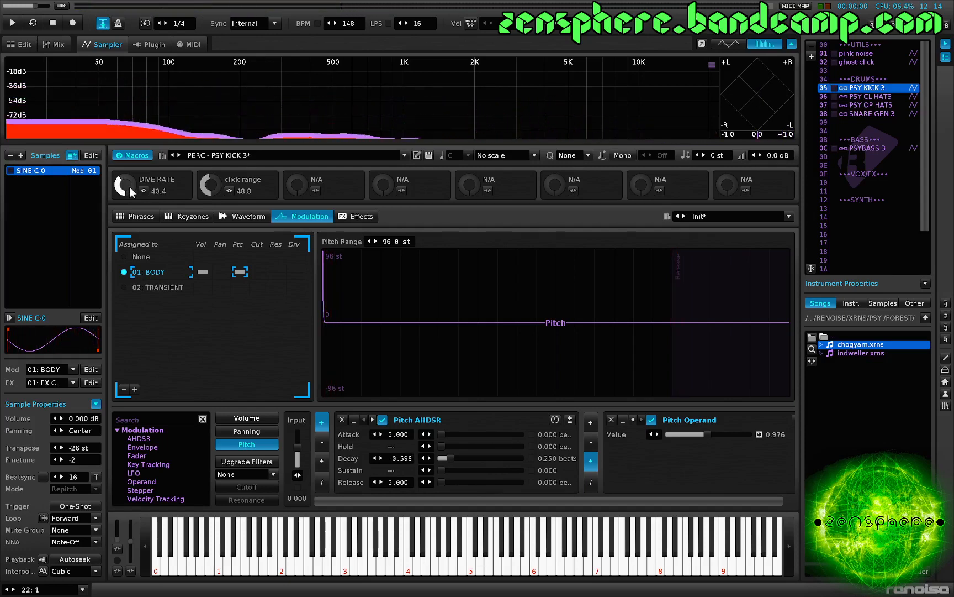
- Enter an F-3 note with instrument 05 on line 00 of track 1 in the pattern
key(F2)
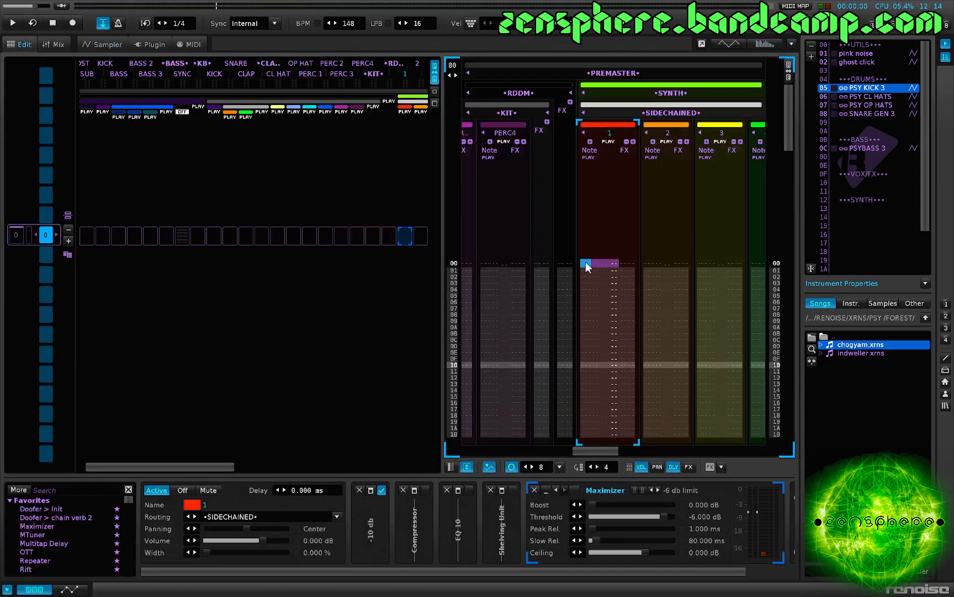
key(Escape)
key(v)
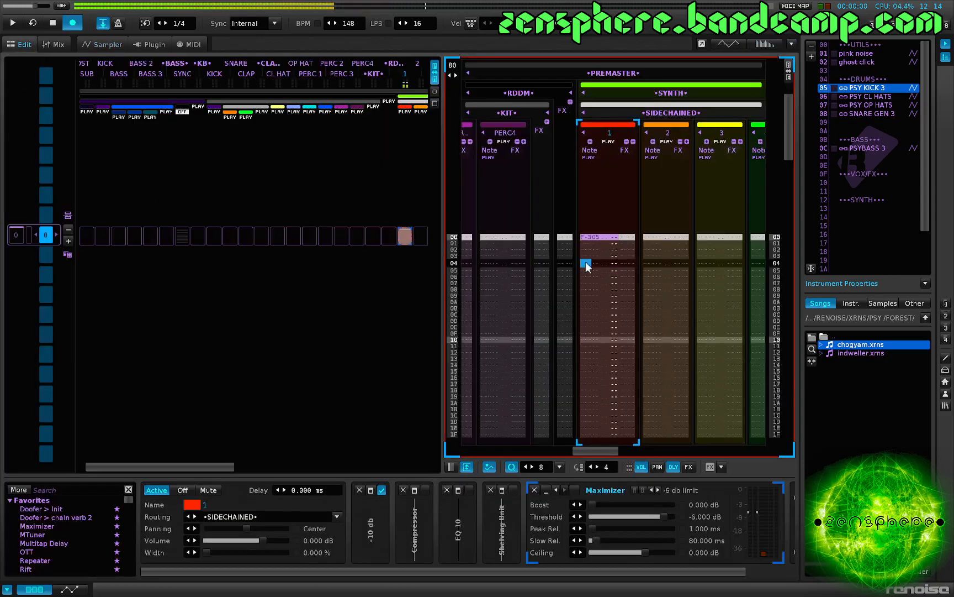
- Render lines 00 to 18 of track 1 to a new sample instrument and delete the source note
key(Up)
key(Up)
key(Up)
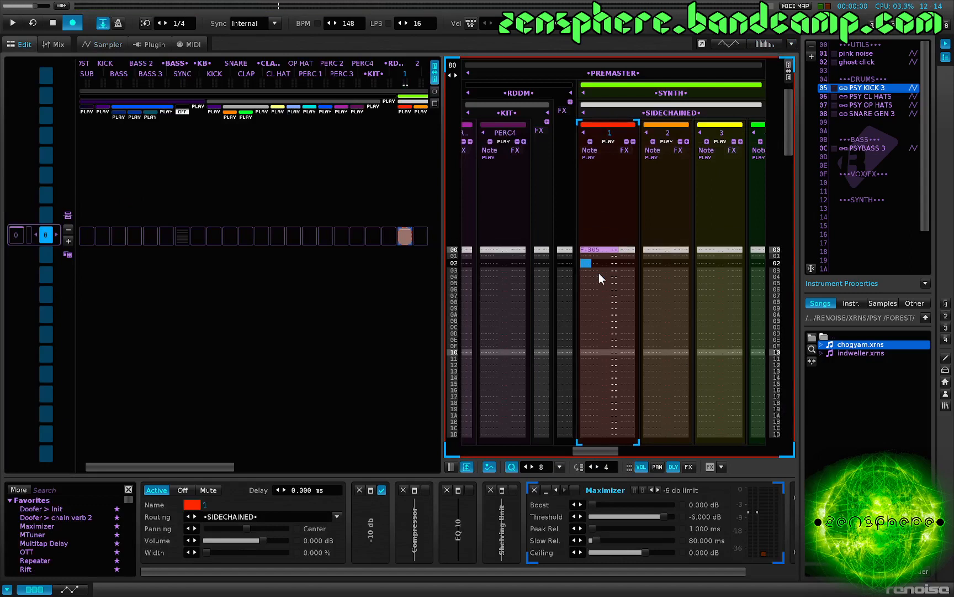
key(shift+Down)
key(shift+Down)
key(shift+Down)
key(shift+Down)
key(shift+Down)
key(shift+Down)
key(shift+Down)
key(shift+Down)
key(shift+Down)
key(shift+Down)
key(shift+Down)
key(shift+Down)
key(shift+Down)
key(shift+Down)
key(shift+Down)
key(shift+Down)
key(shift+Down)
key(shift+Down)
key(shift+Down)
key(shift+Down)
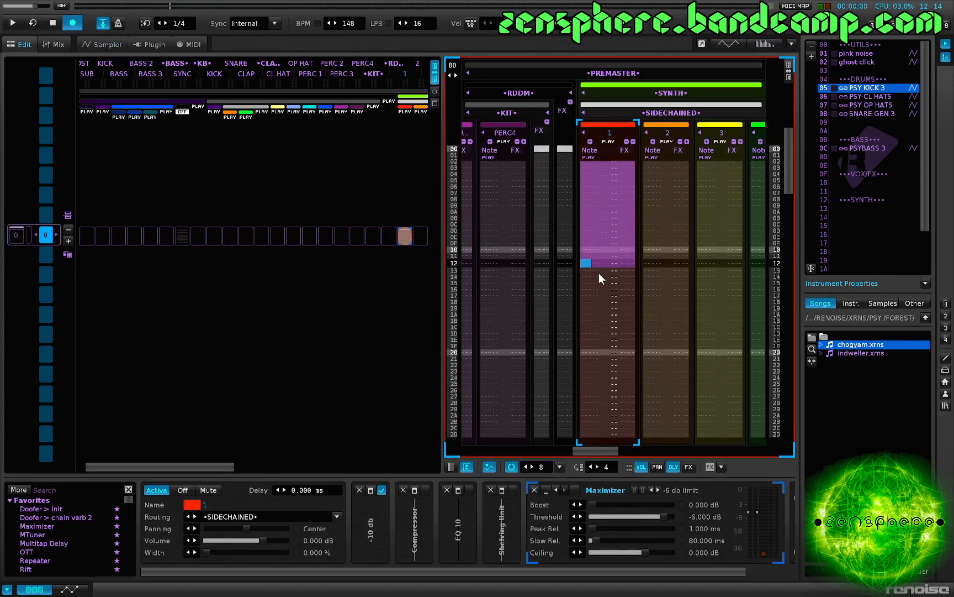
key(Up)
key(Up)
key(Up)
key(Up)
key(Up)
key(Up)
key(Up)
key(Up)
key(Up)
key(Up)
key(Up)
key(Up)
key(Up)
key(Up)
key(Up)
key(Up)
key(Up)
key(Up)
key(Up)
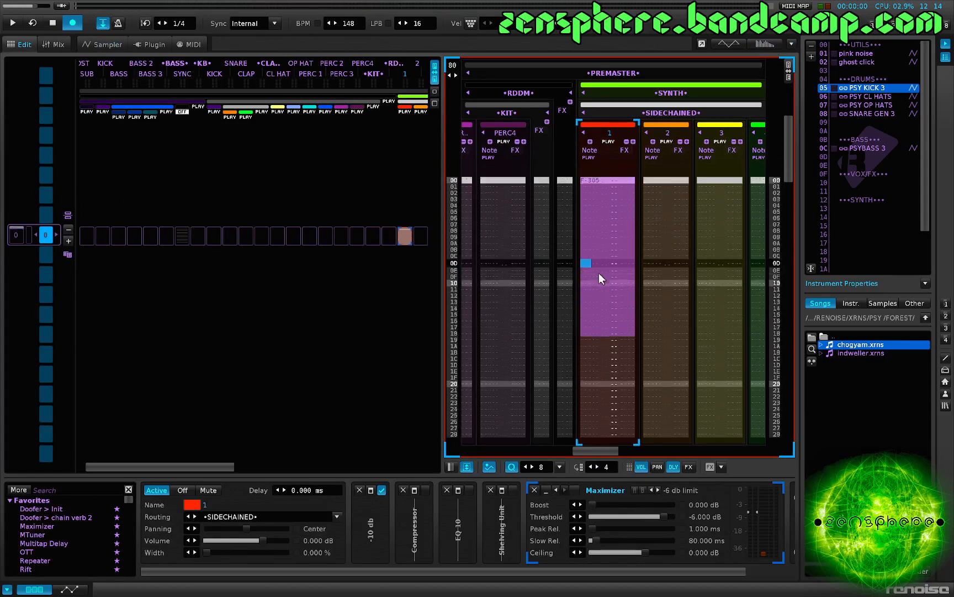
key(ctrl+alt+r)
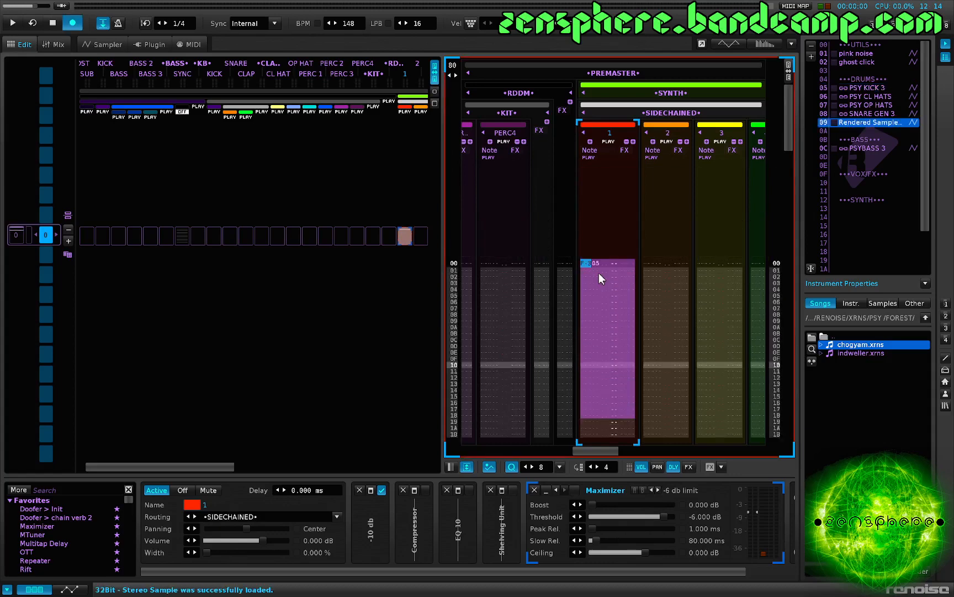
key(Delete)
- Convert the rendered kick sample to mono, keeping the left channel at 48000 Hz and 32 bit
key(F6)
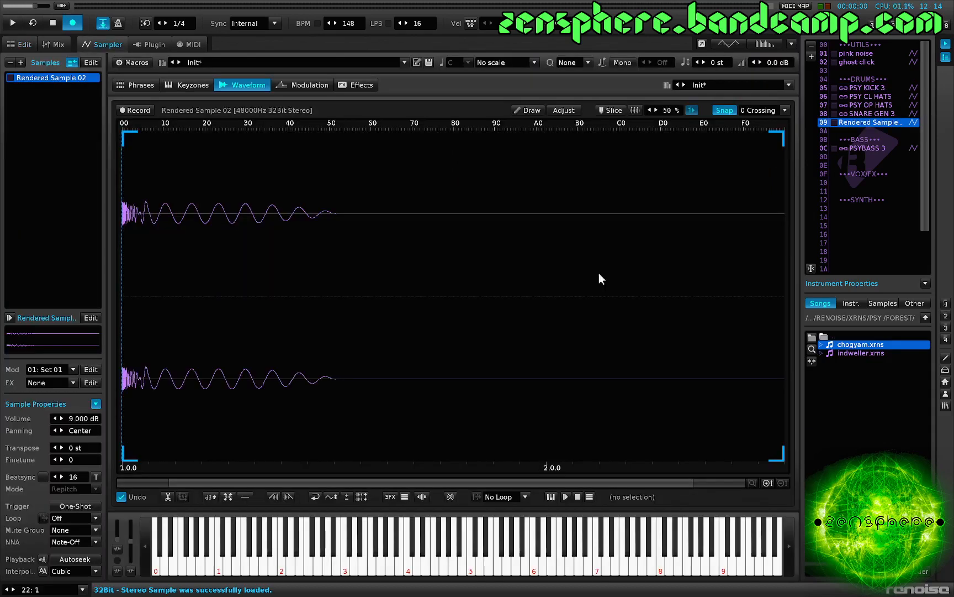
click(565, 110)
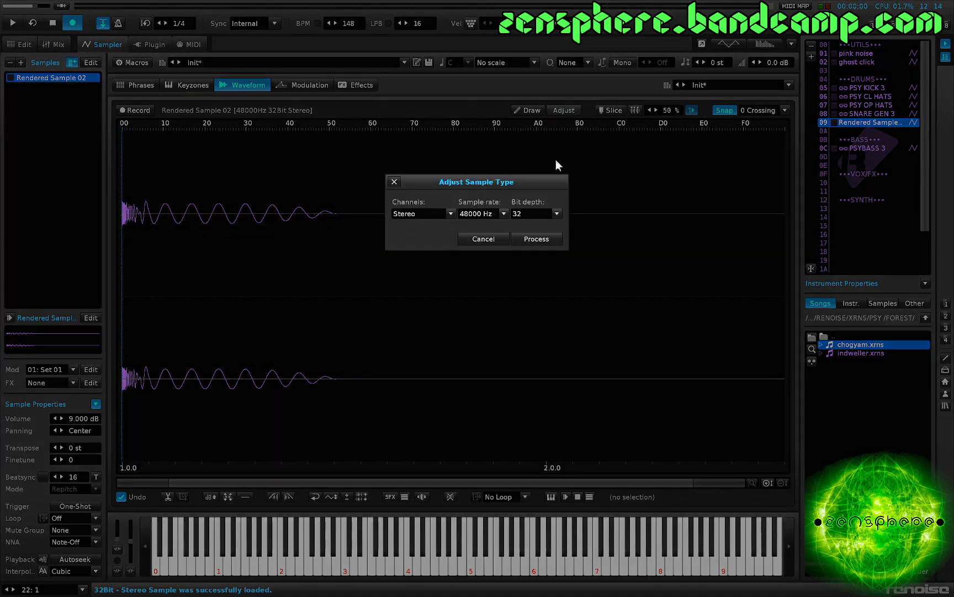
click(423, 213)
click(423, 234)
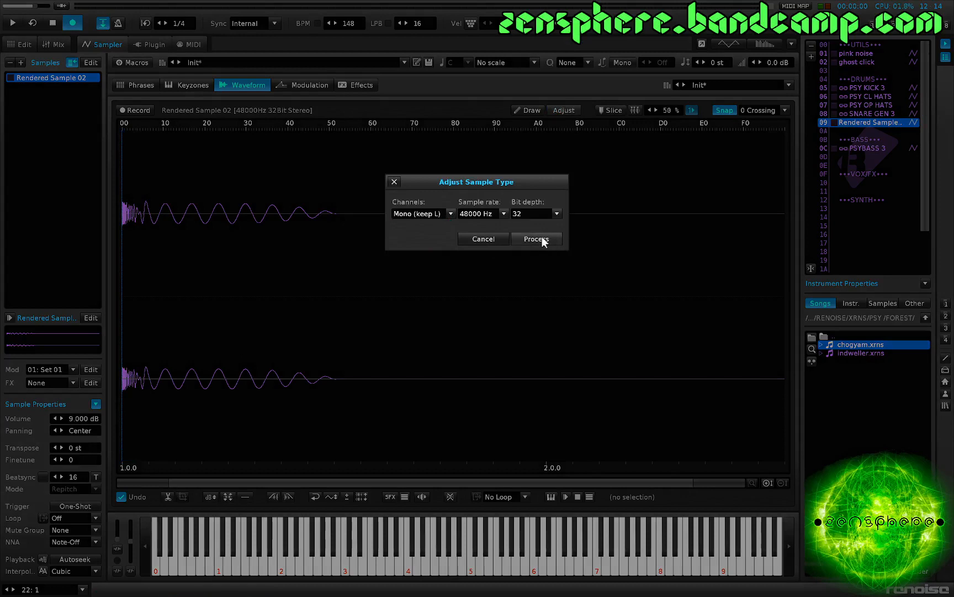
click(534, 240)
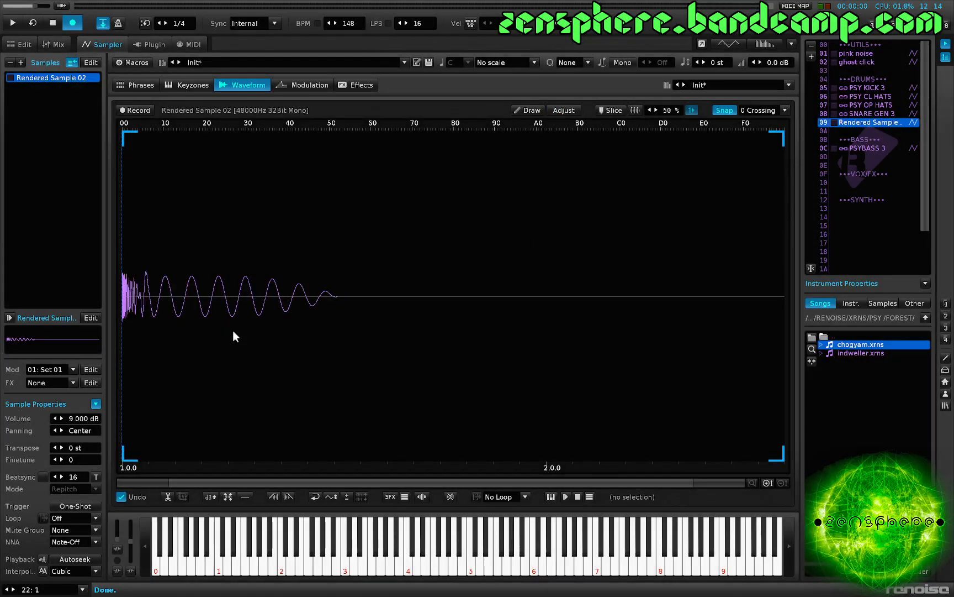
- Maximize the rendered kick's level and trim the sample to the range 1.0.0 to 1.8.176
key(ctrl+m)
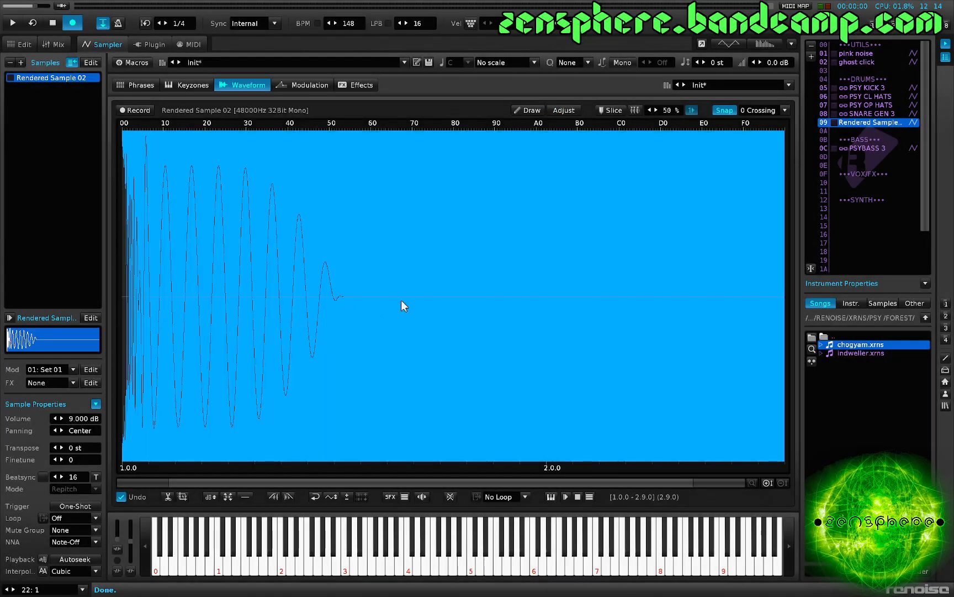
drag(361, 307, 1, 317)
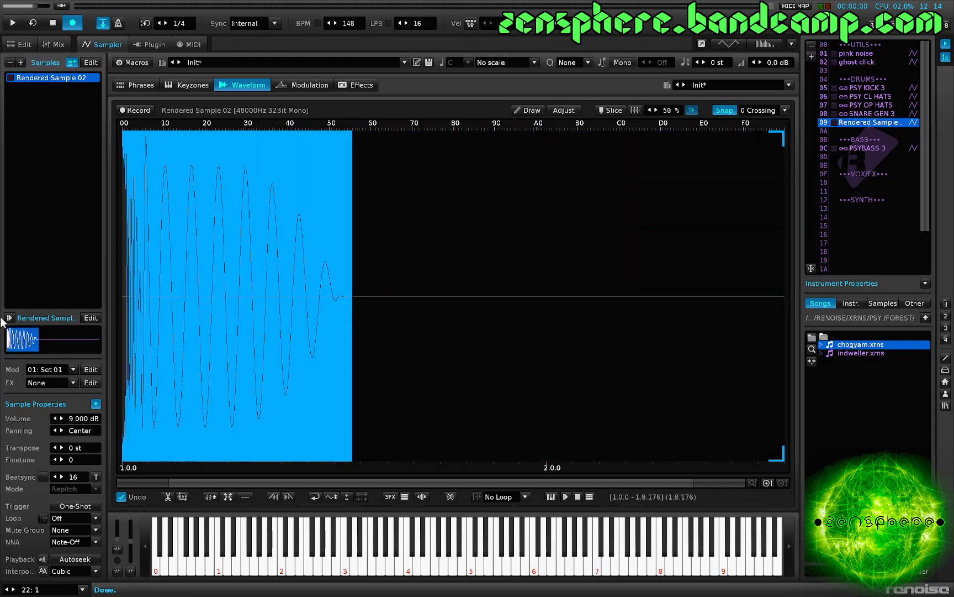
key(ctrl+t)
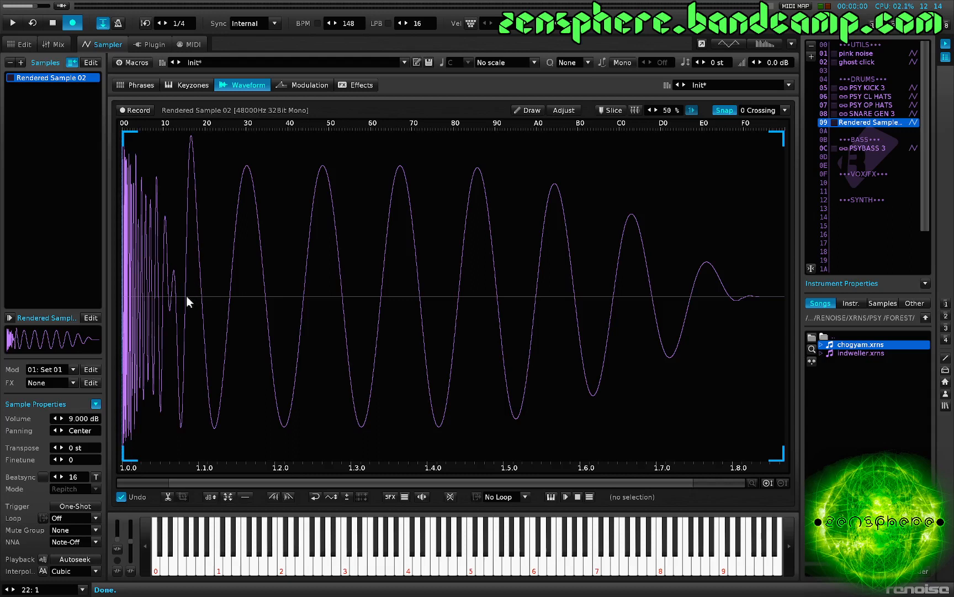
- Lower the tall half-cycle between 1.0.212 and 1.1.11 with repeated -0.200 dB volume adjustments until it is level with the following peaks
drag(187, 296, 199, 299)
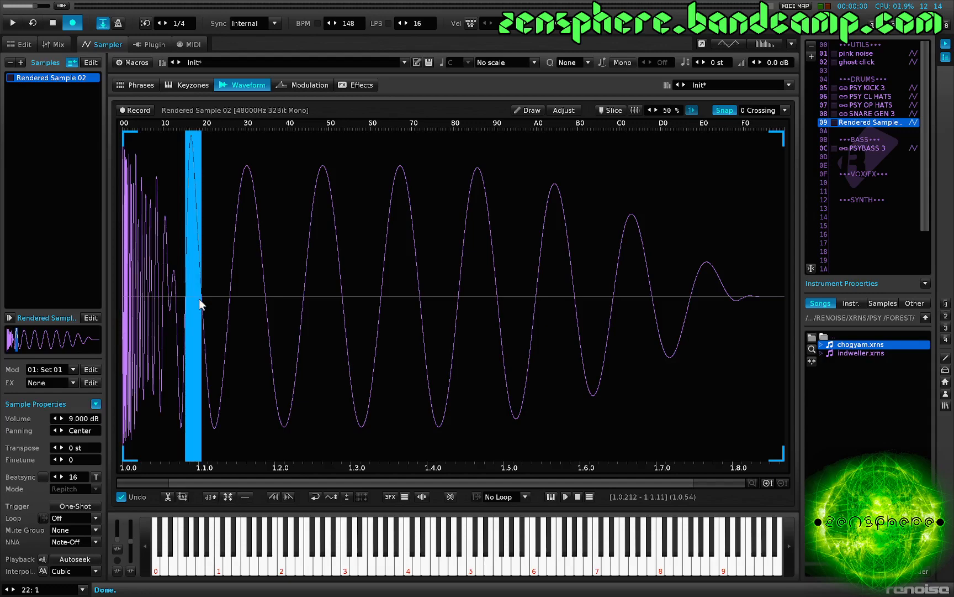
key(ctrl+u)
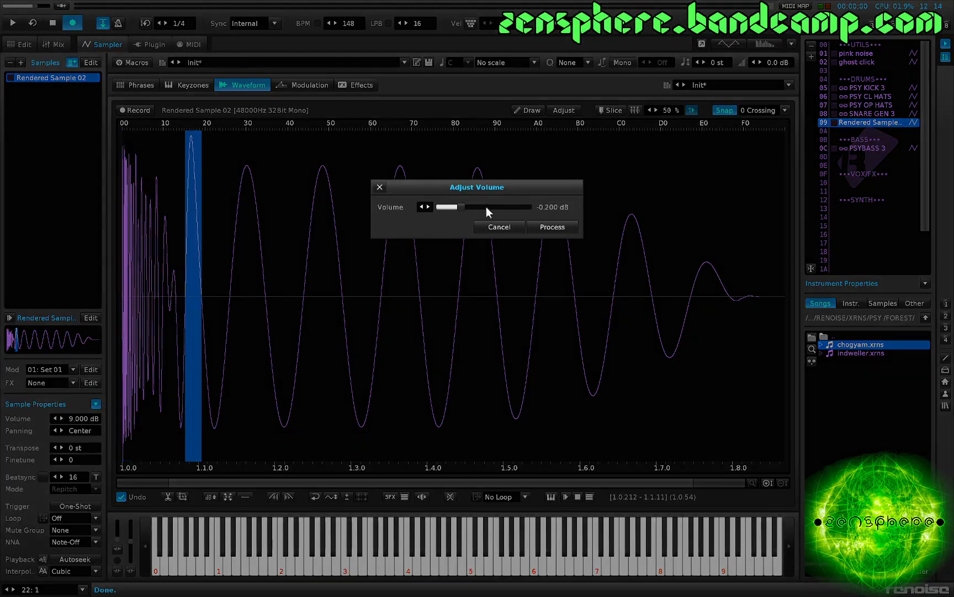
key(Return)
key(ctrl+u)
key(Return)
key(ctrl+u)
key(Return)
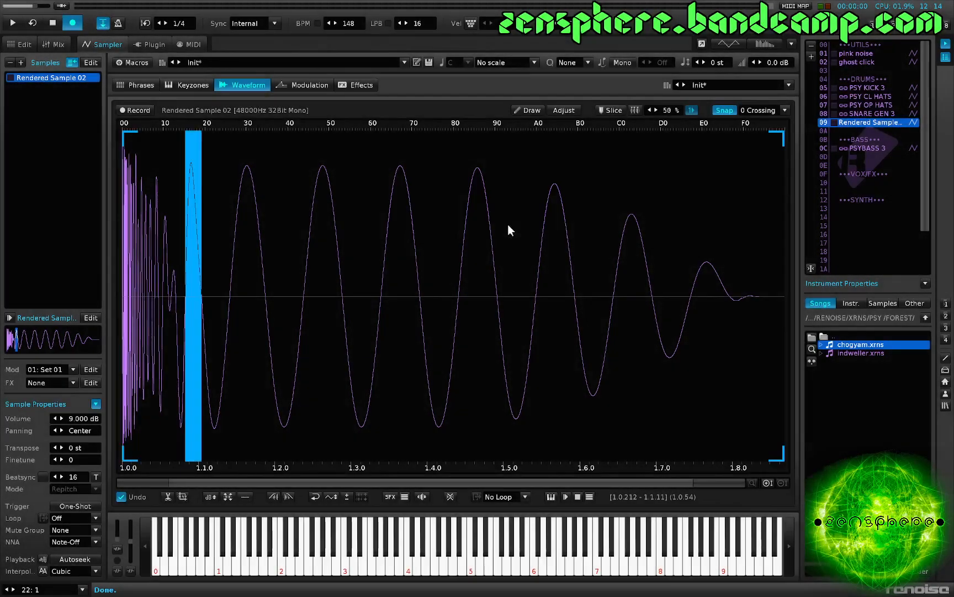
key(ctrl+u)
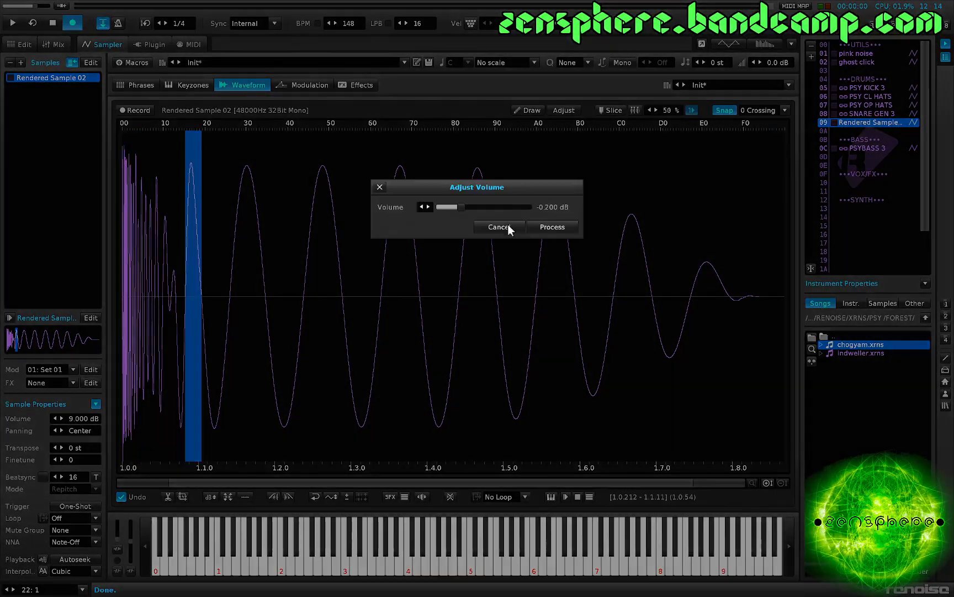
key(Return)
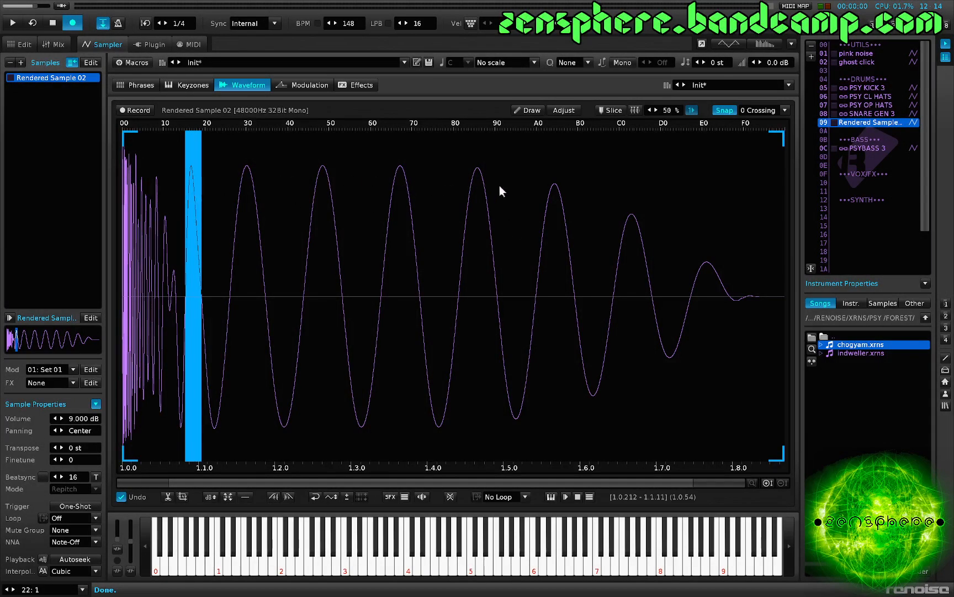
- Maximize the kick body's level from 1.0.180 to 1.8.99 and audition the kick repeatedly at low and high notes
click(188, 306)
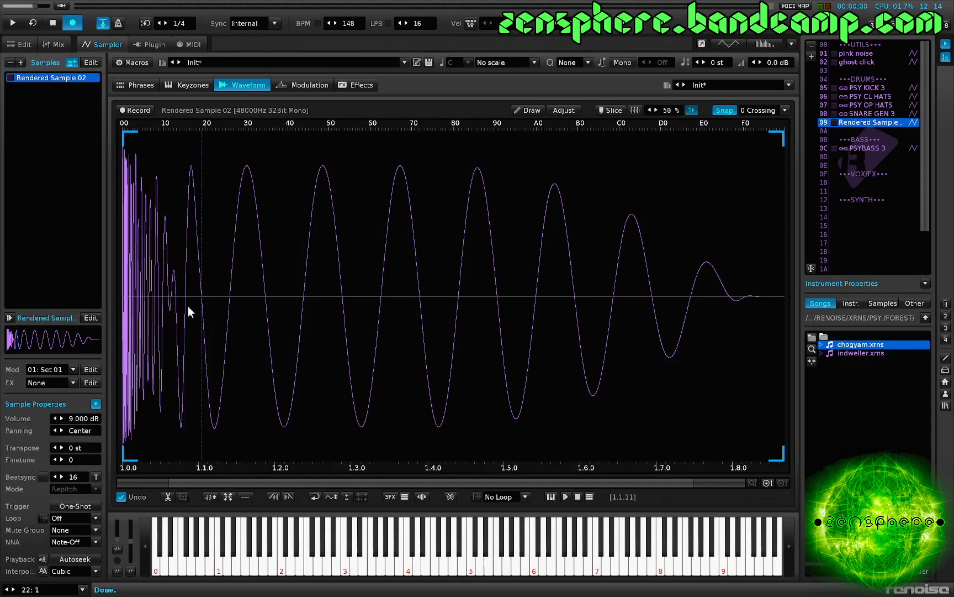
drag(178, 301, 766, 298)
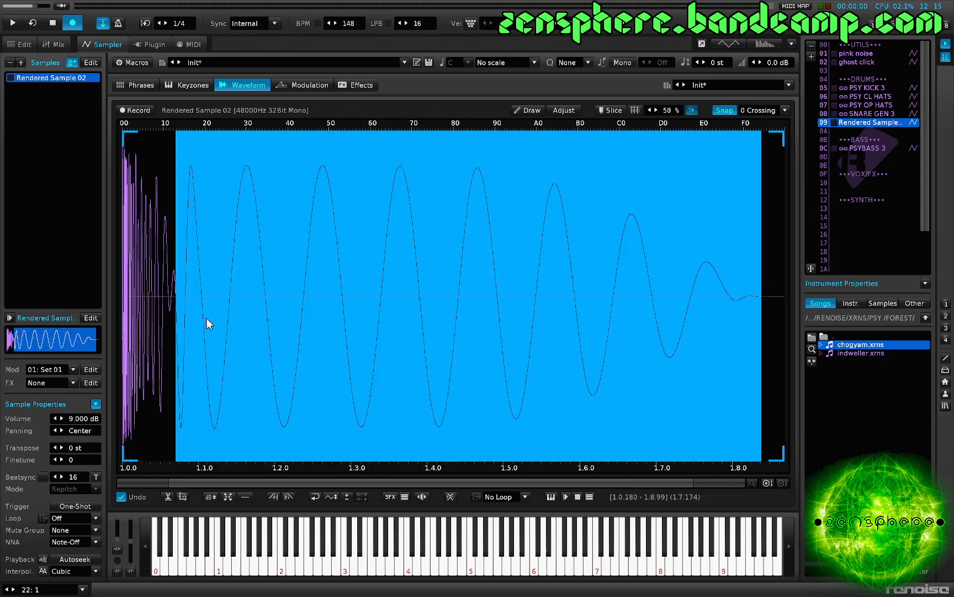
key(ctrl+m)
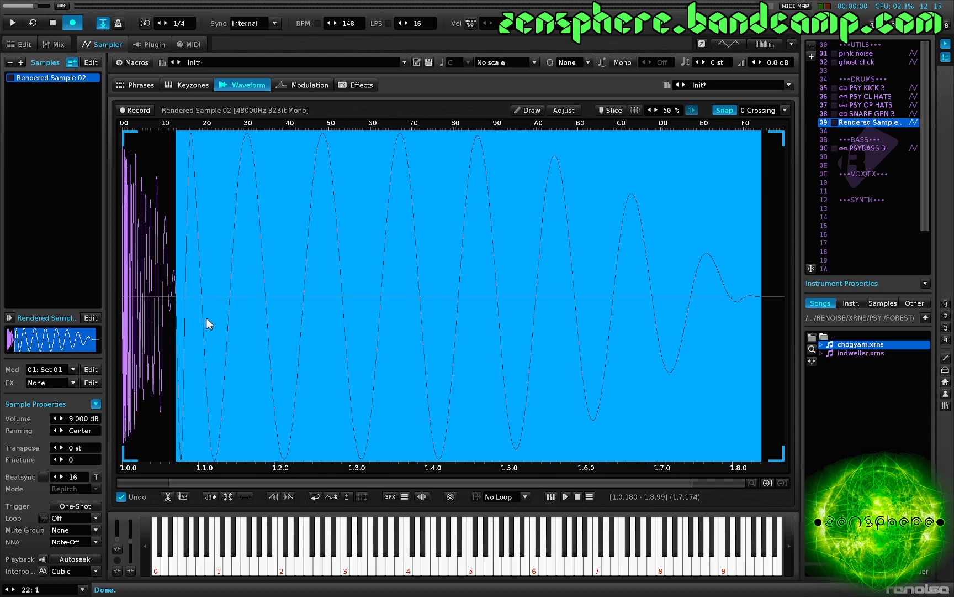
key(z)
key(z)
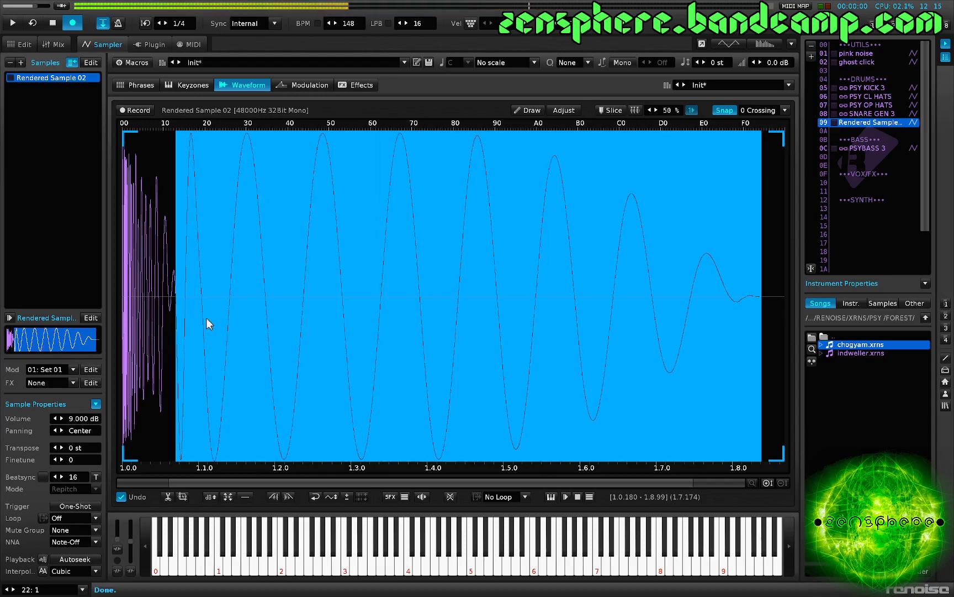
key(q)
key(q)
key(q)
key(q)
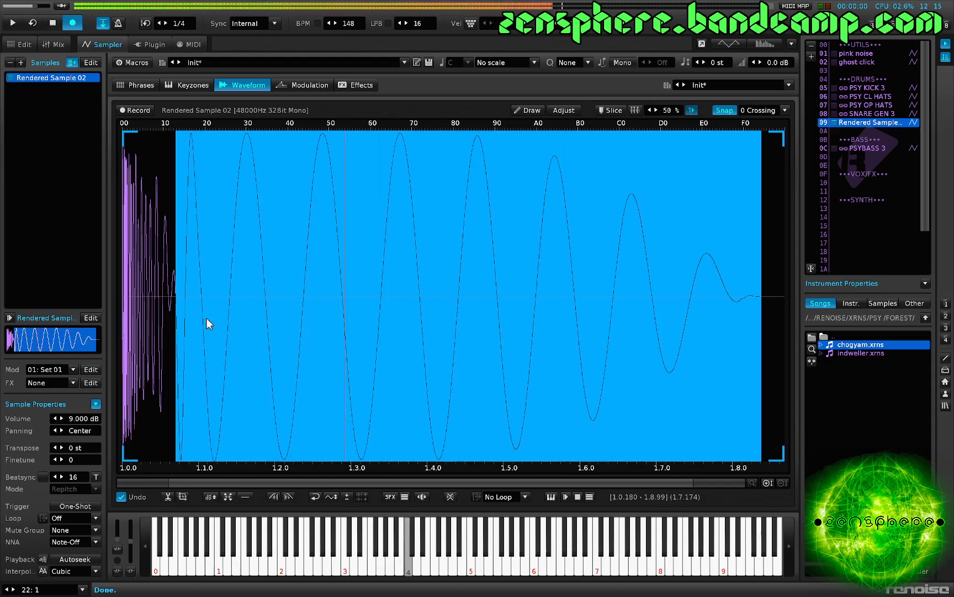
key(q)
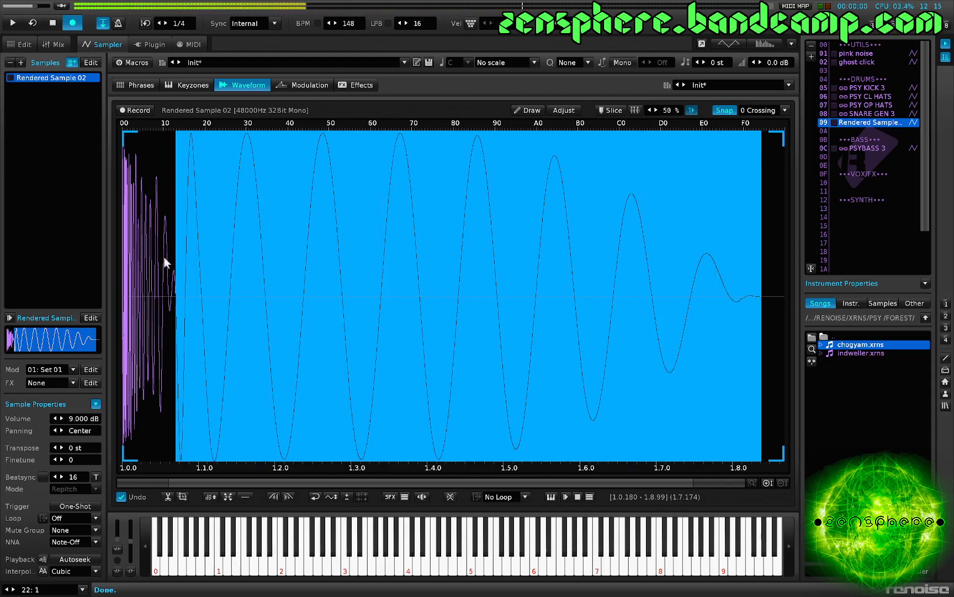
- Select the kick's attack from 1.0.0 to 1.0.180 and audition the sample at the higher note
click(153, 259)
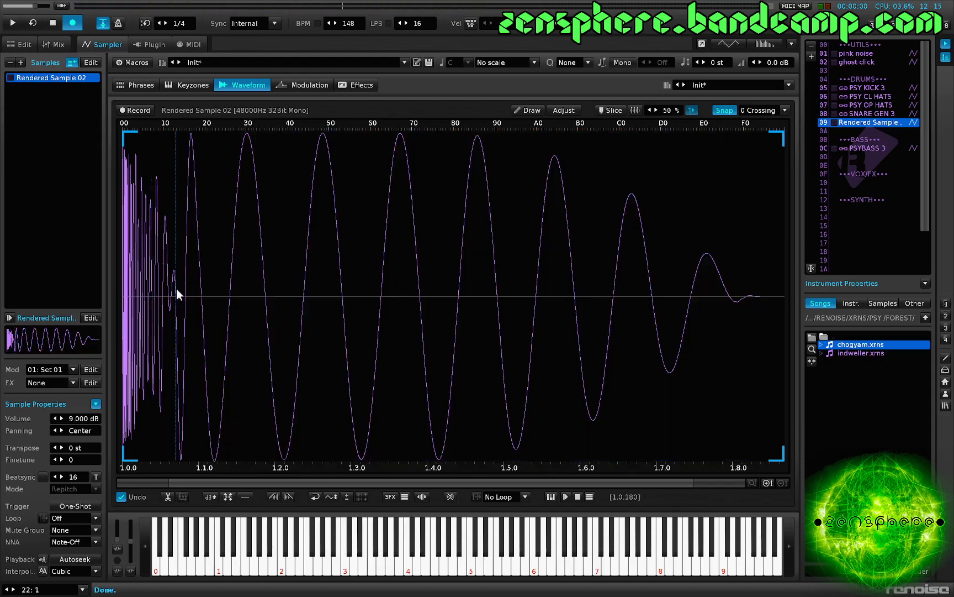
drag(176, 288, 75, 286)
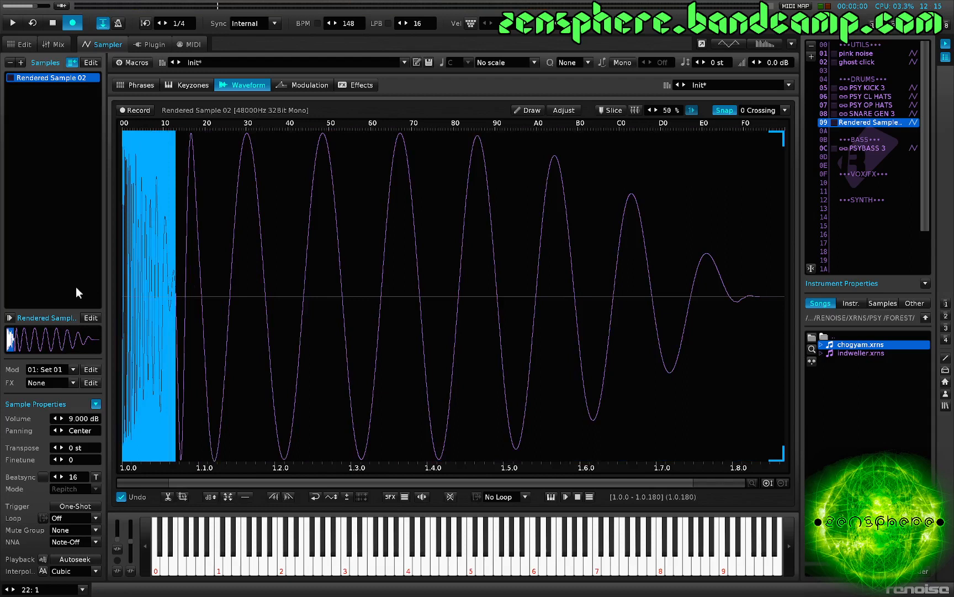
key(q)
key(q)
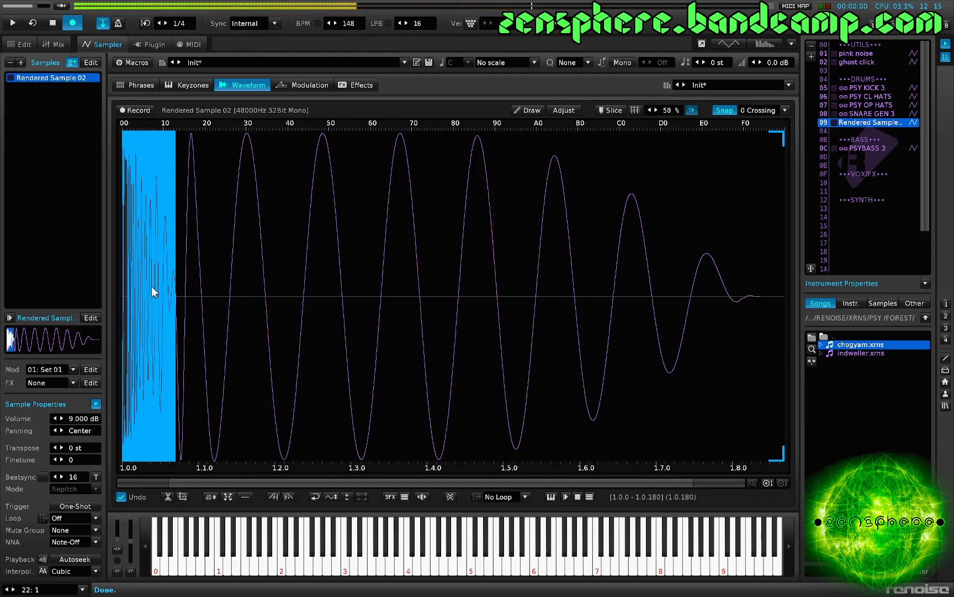
click(242, 291)
key(q)
key(q)
key(q)
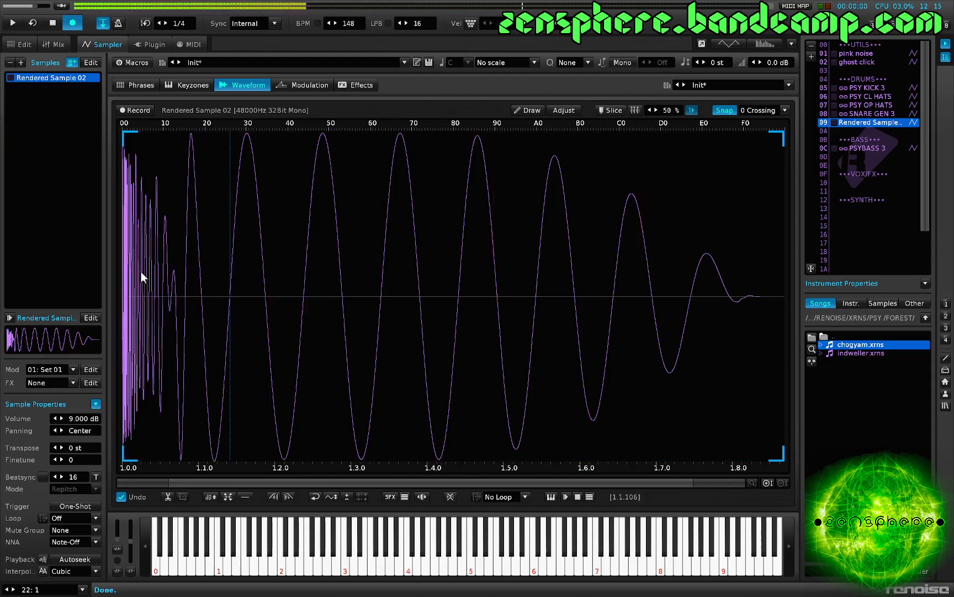
- Maximize the level of the attack's first cycles from 1.0.3 to 1.0.52
scroll(129, 281, up, 3)
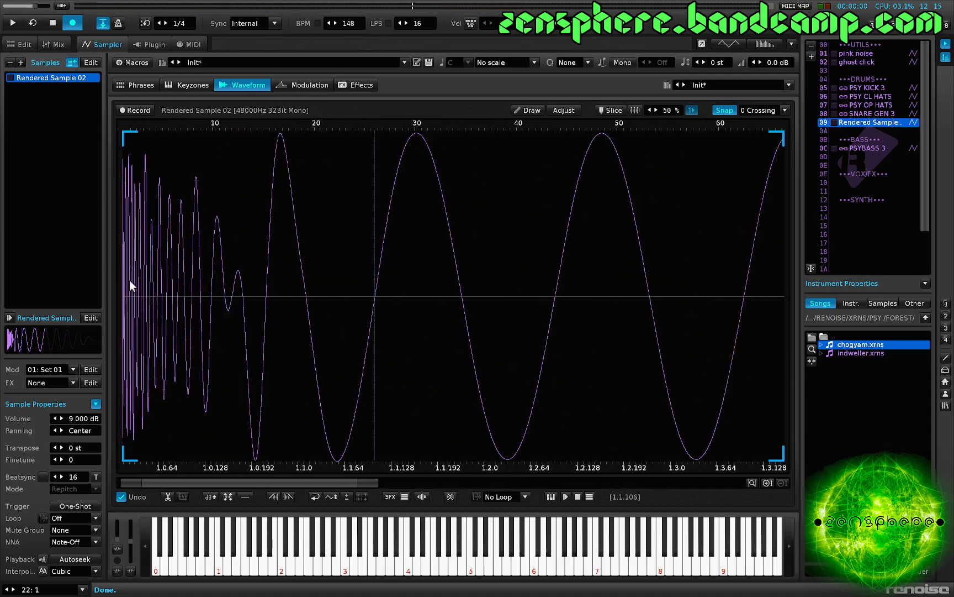
scroll(126, 289, up, 5)
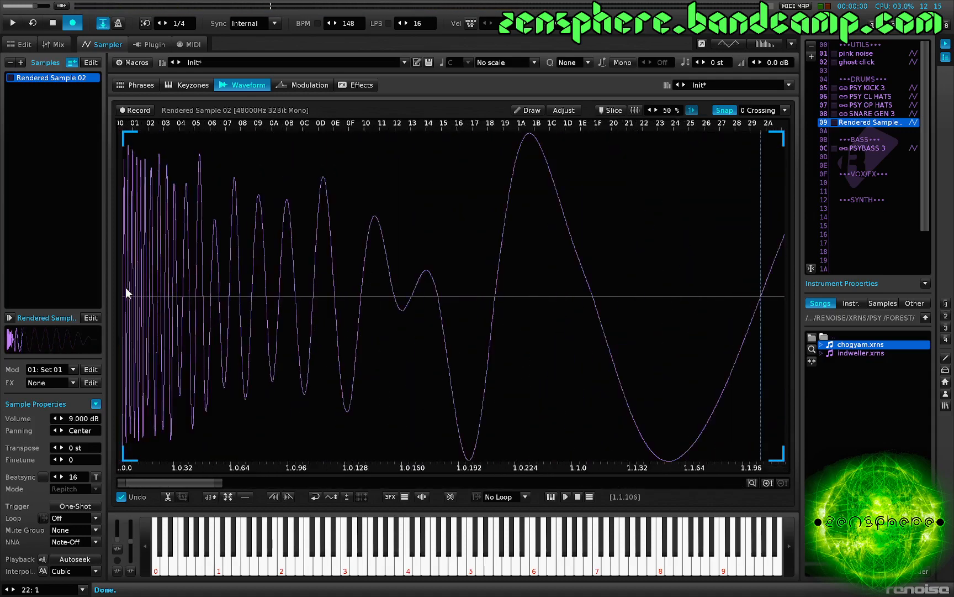
click(121, 292)
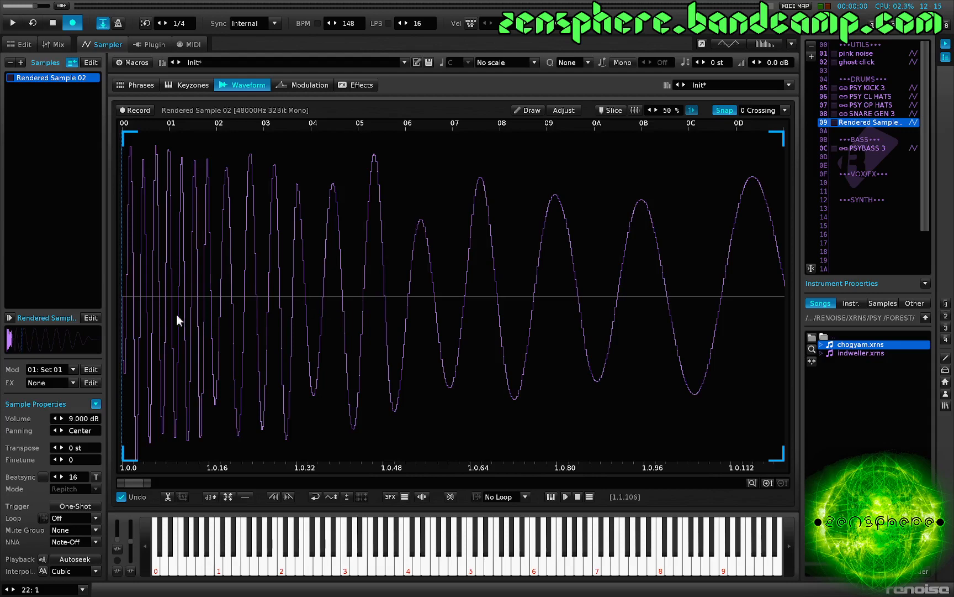
scroll(136, 380, up, 1)
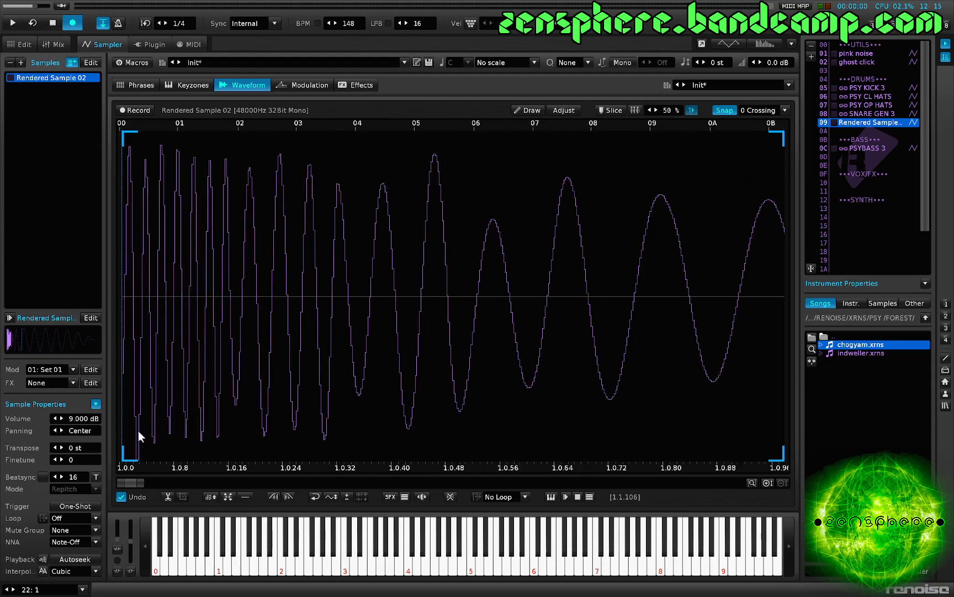
scroll(128, 403, down, 2)
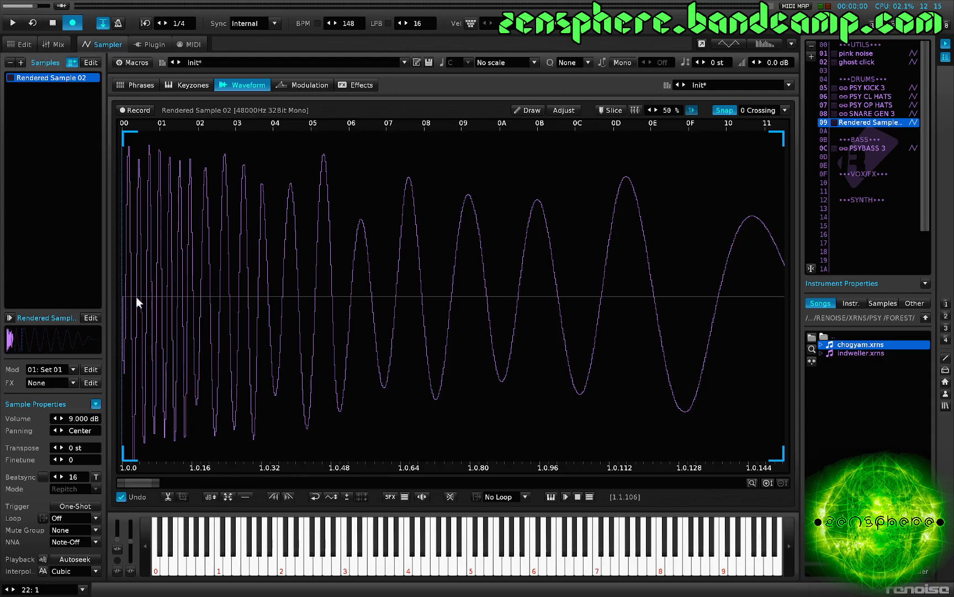
drag(136, 297, 344, 306)
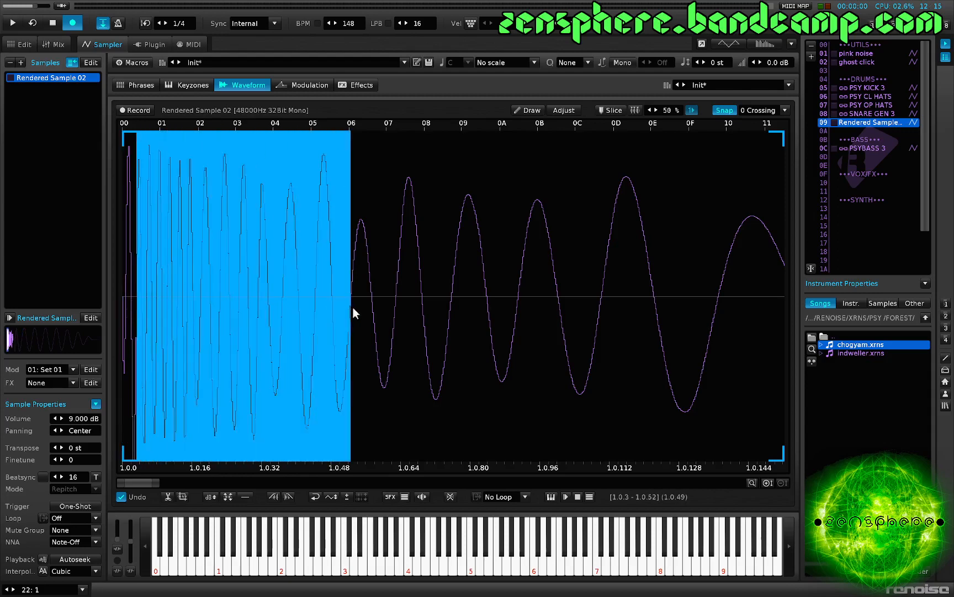
key(ctrl+m)
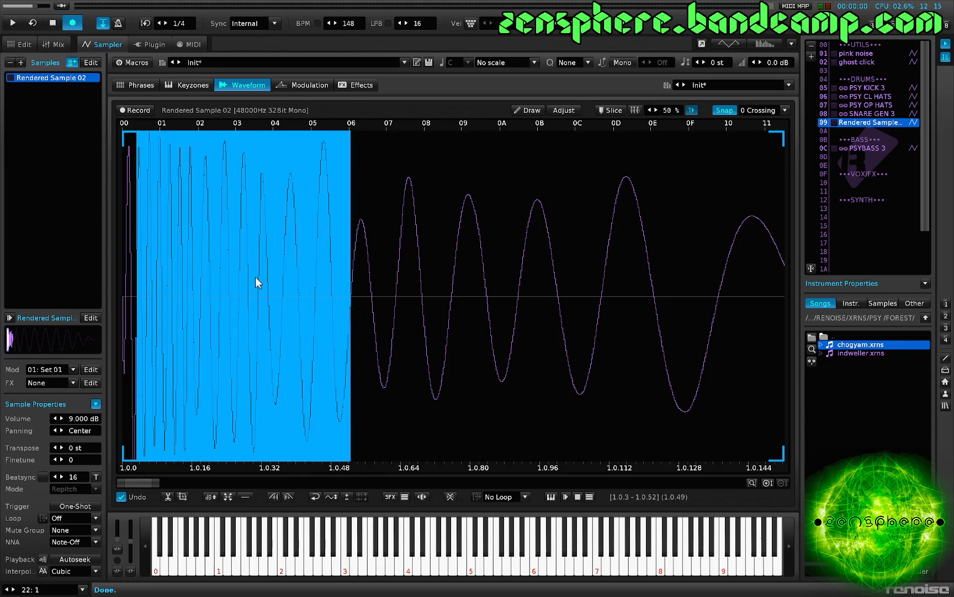
- Maximize the short section at the very start of the sample, at 1.0.0, and audition the kick
click(190, 283)
drag(126, 298, 116, 306)
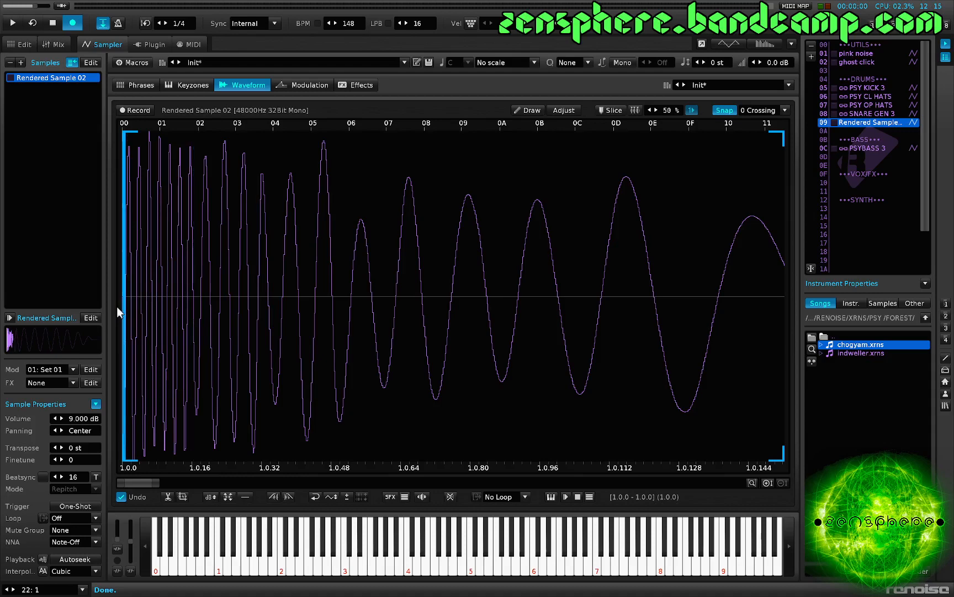
click(201, 301)
key(z)
key(z)
key(z)
key(z)
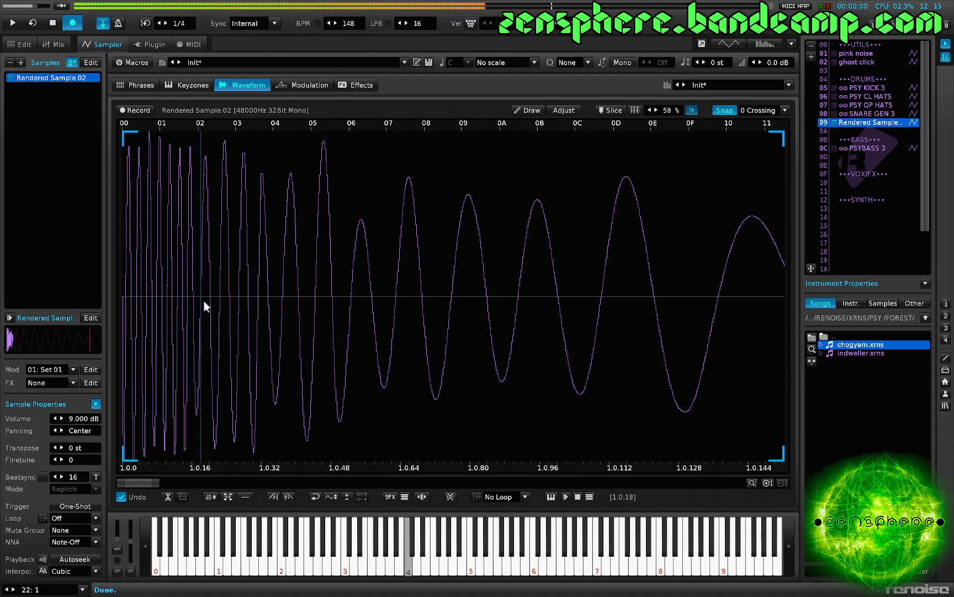
key(z)
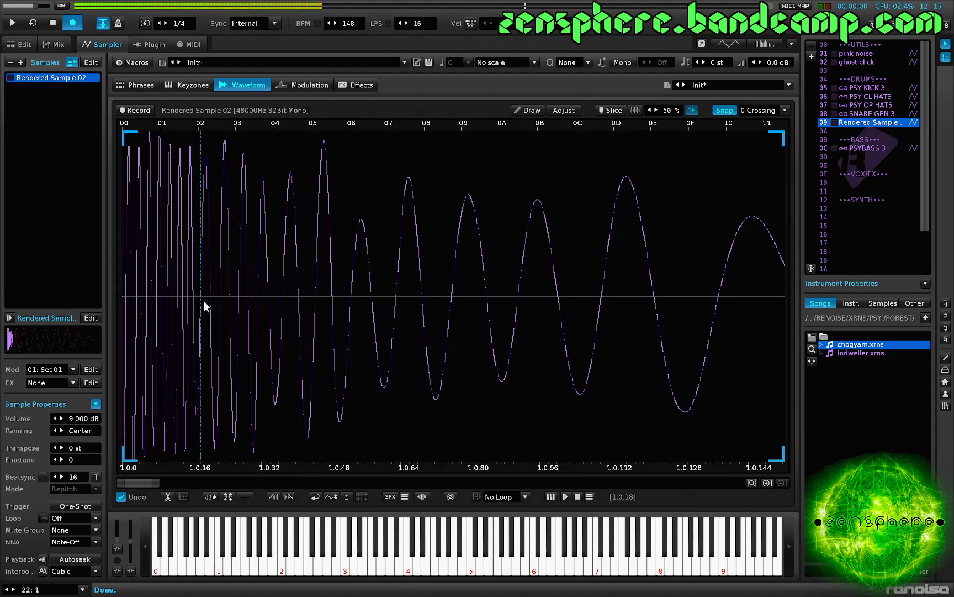
- Set a forward loop on the cycle from 1.0.33 to 1.0.40, show the spectrum analyser and play the loop
drag(268, 308, 295, 309)
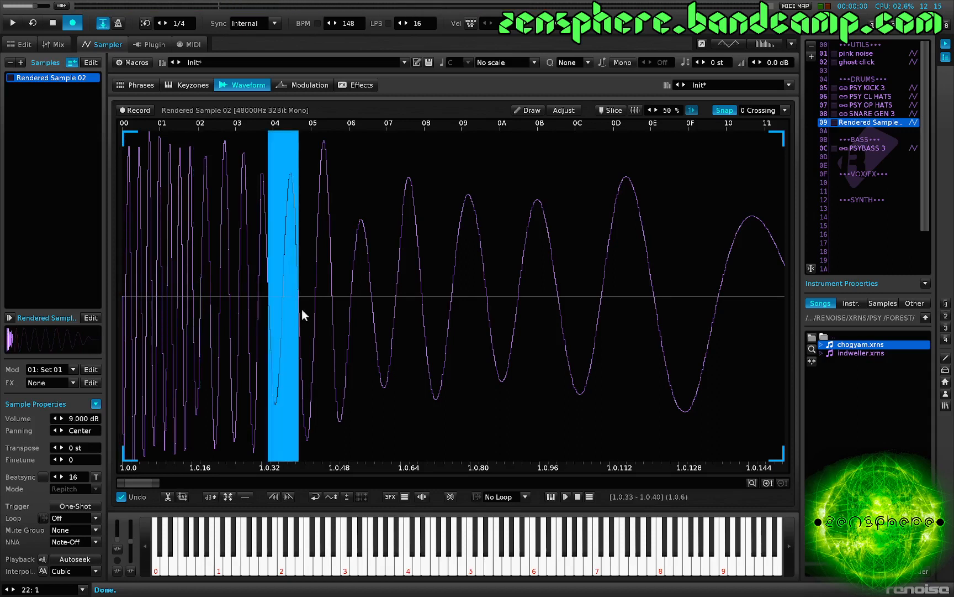
key(ctrl+l)
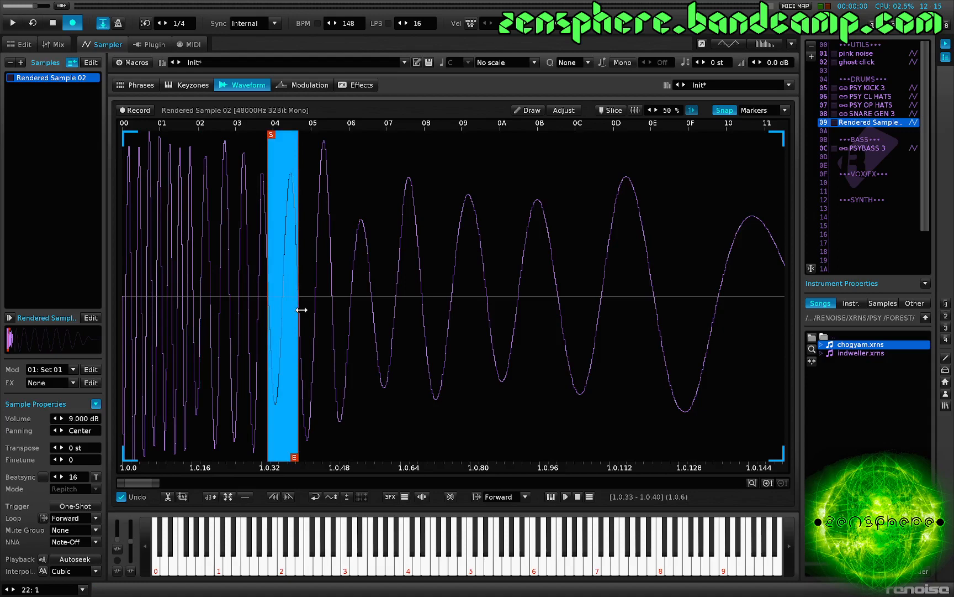
key(F2)
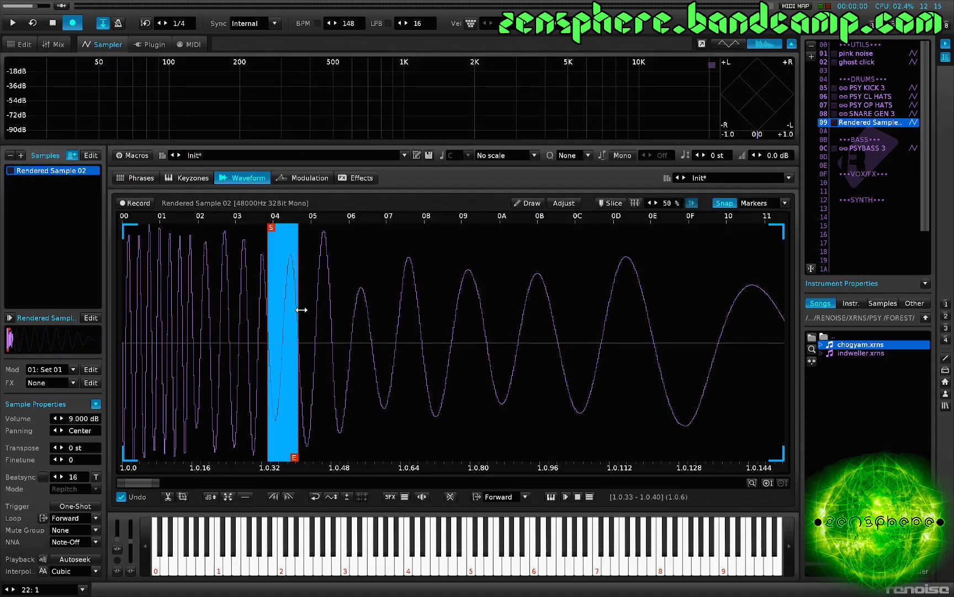
key(z)
key(z)
- Set snapping to 0 Crossing, then loop the cycle from 1.0.48 to 1.0.57 and play it to examine its spectrum
scroll(311, 324, down, 4)
click(207, 339)
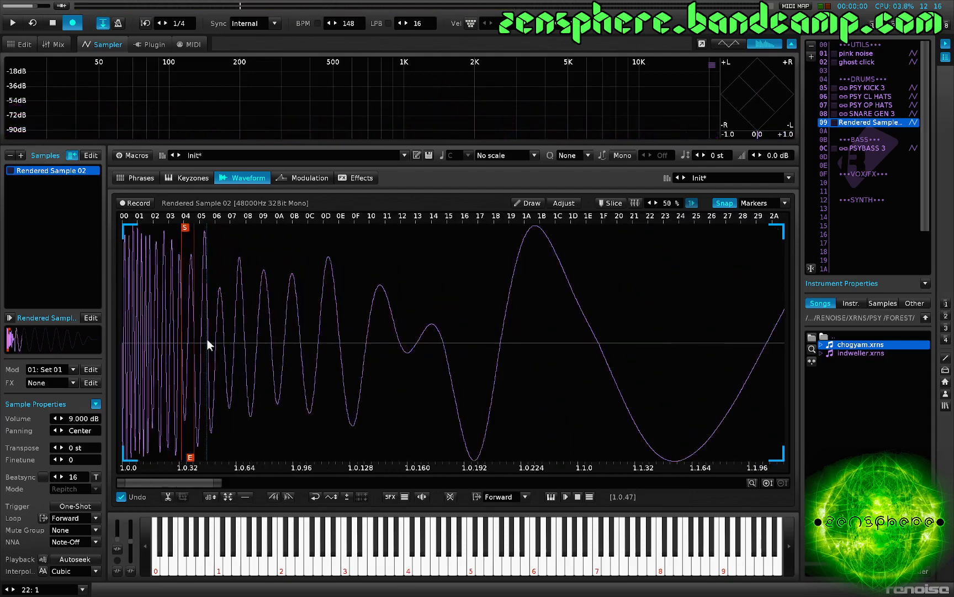
drag(208, 343, 224, 346)
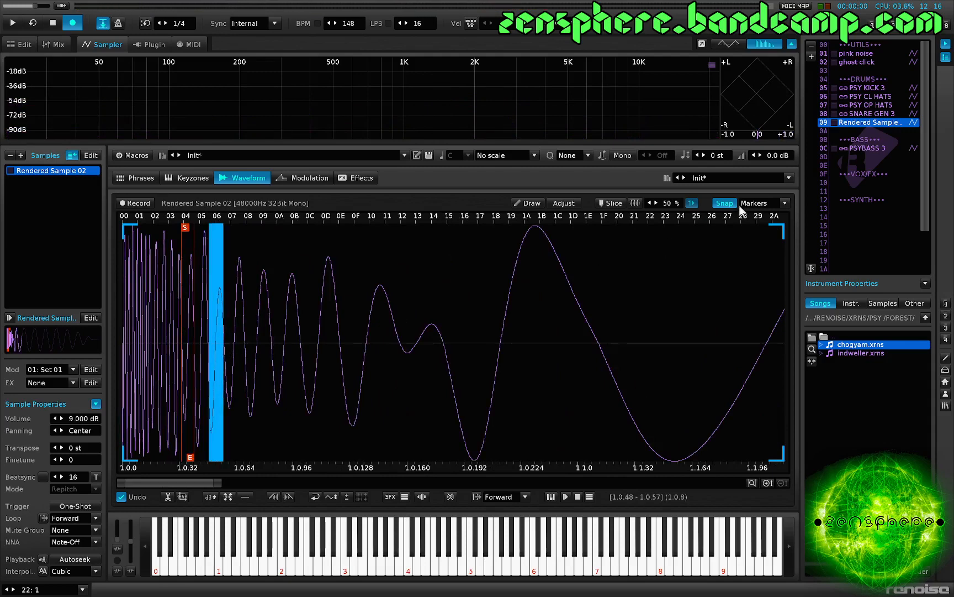
click(762, 203)
click(754, 221)
click(260, 324)
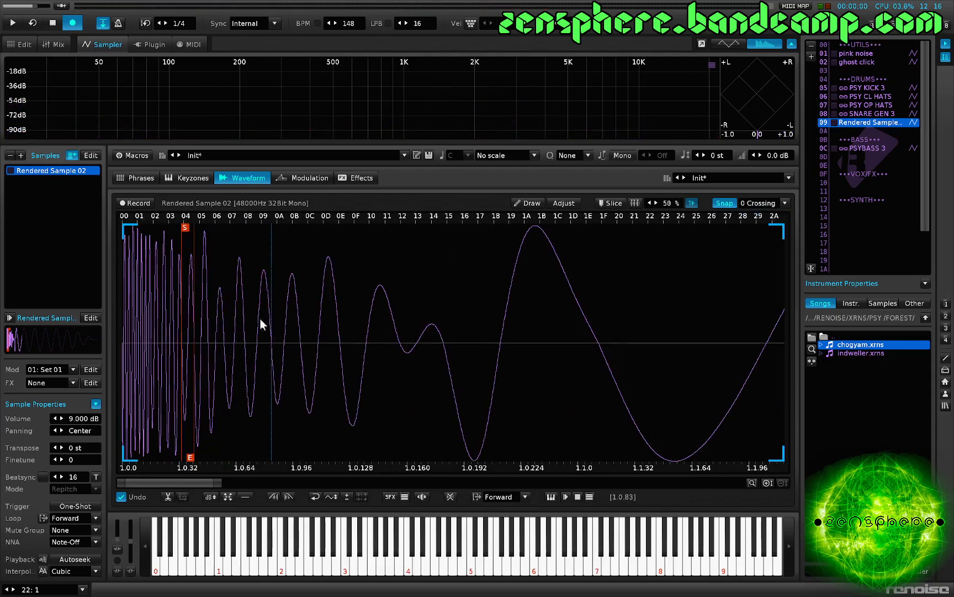
drag(208, 339, 221, 341)
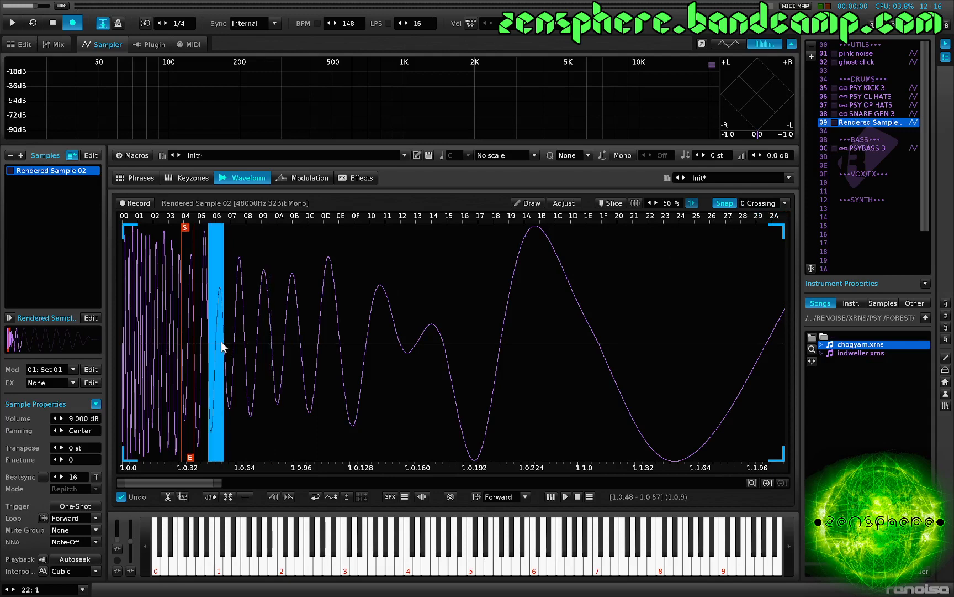
key(ctrl+l)
key(z)
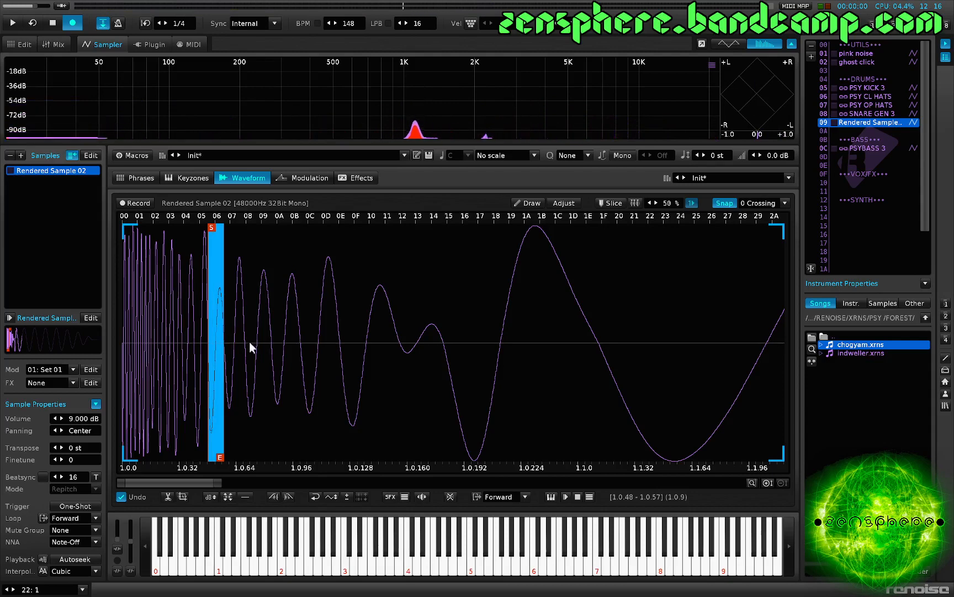
- Loop and play the cycles 1.0.69 to 1.0.83 and 1.0.110 to 1.0.137 in turn, checking each one's frequency in the spectrum
drag(250, 342, 268, 359)
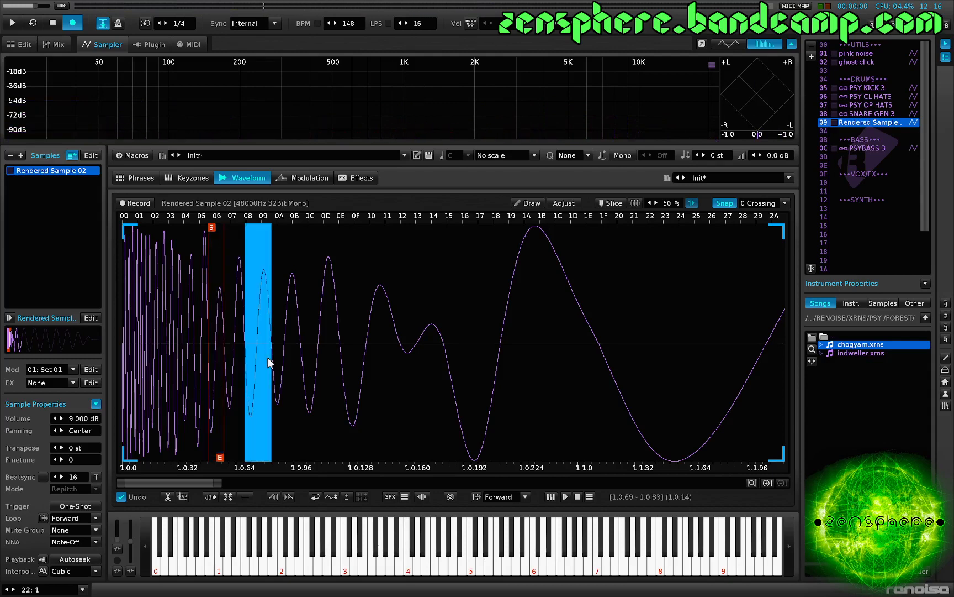
key(ctrl+l)
key(z)
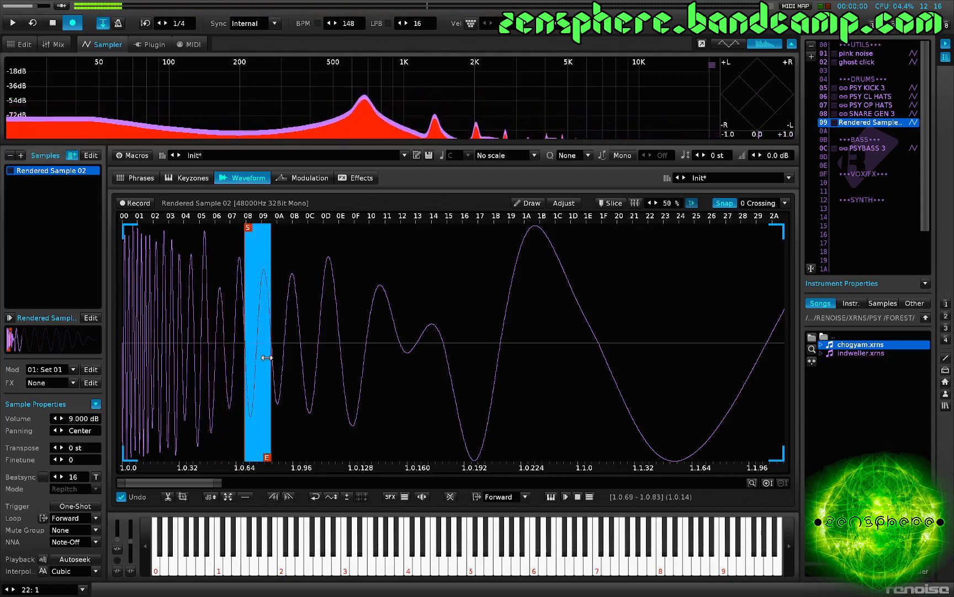
drag(319, 361, 356, 365)
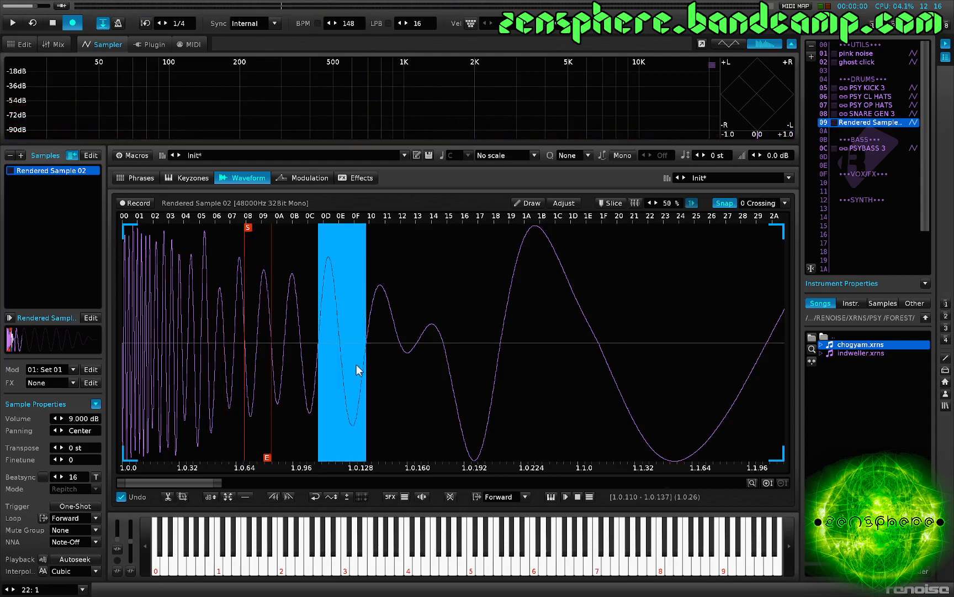
key(ctrl+l)
key(z)
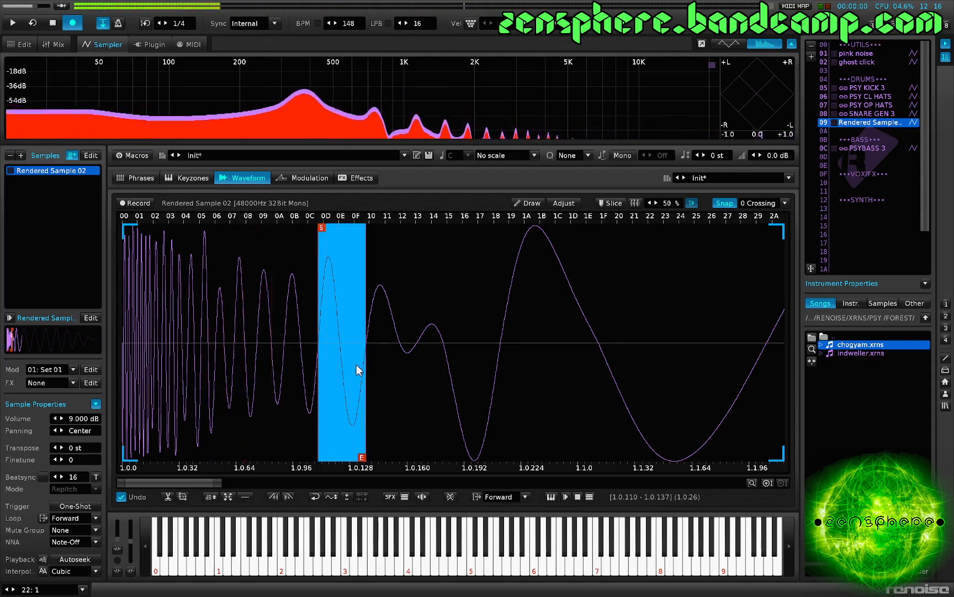
- Loop the uneven double-peaked section from 1.0.137 to 1.0.180 and play it to check its frequency
click(387, 363)
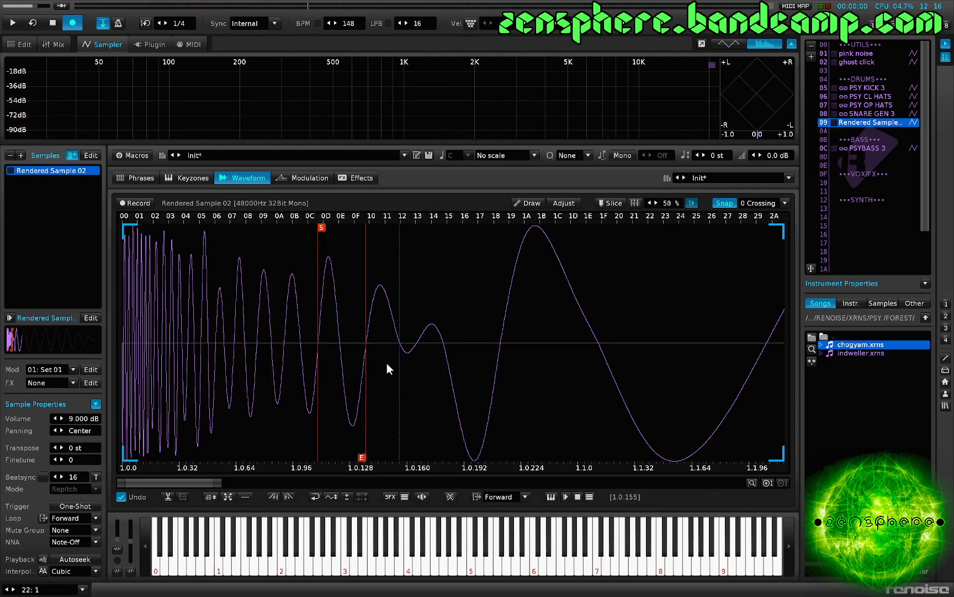
drag(373, 357, 435, 359)
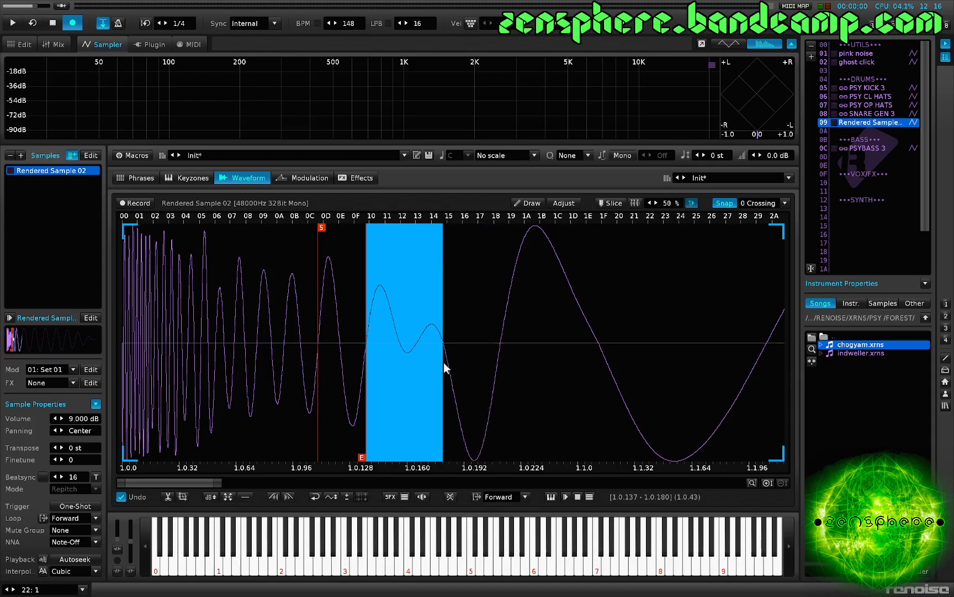
key(ctrl+l)
key(z)
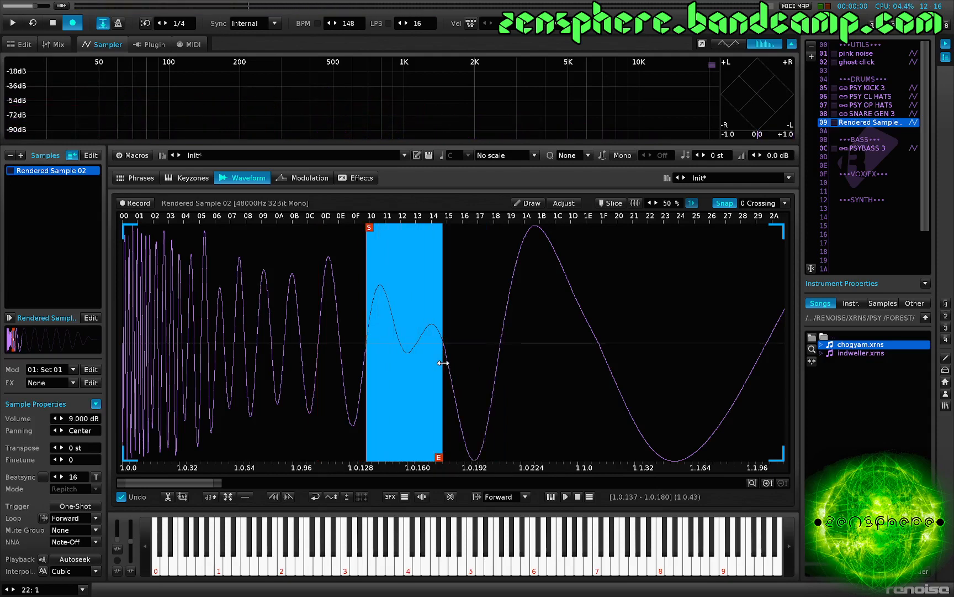
- Try cutting the double-peaked section from 1.0.137 to 1.0.180 out of the waveform, and undo the cut
key(Delete)
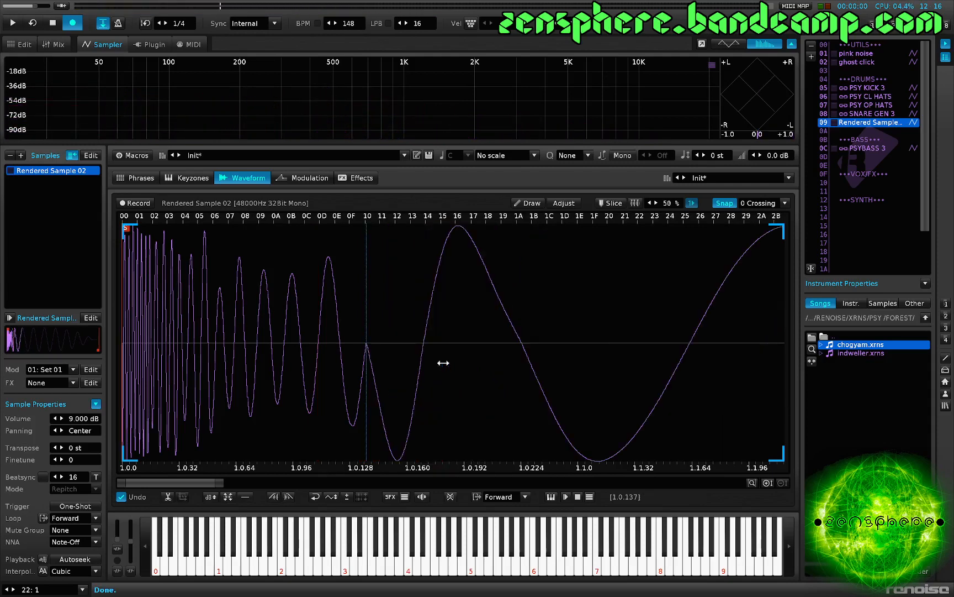
click(341, 343)
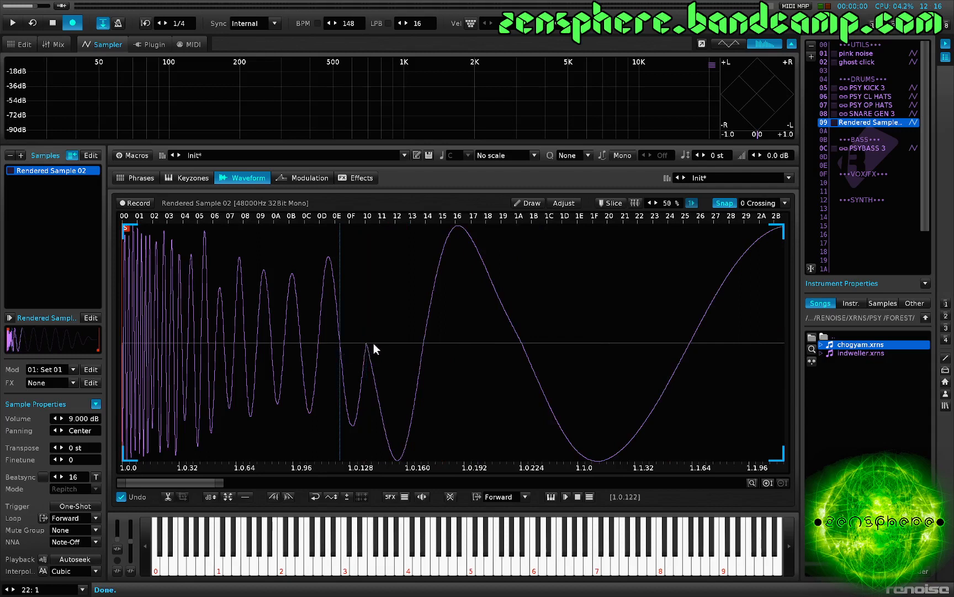
drag(340, 356, 394, 356)
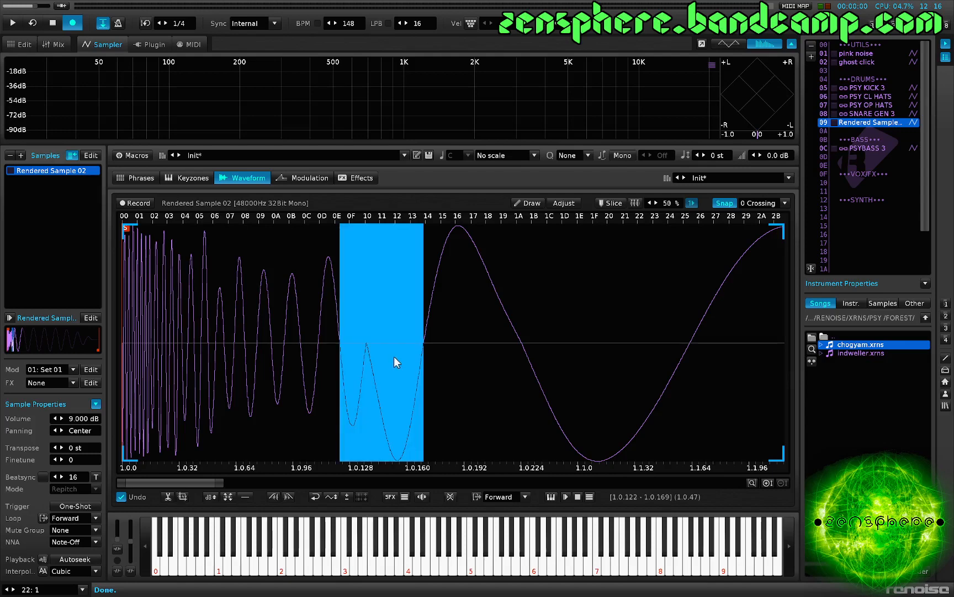
click(388, 371)
key(ctrl+z)
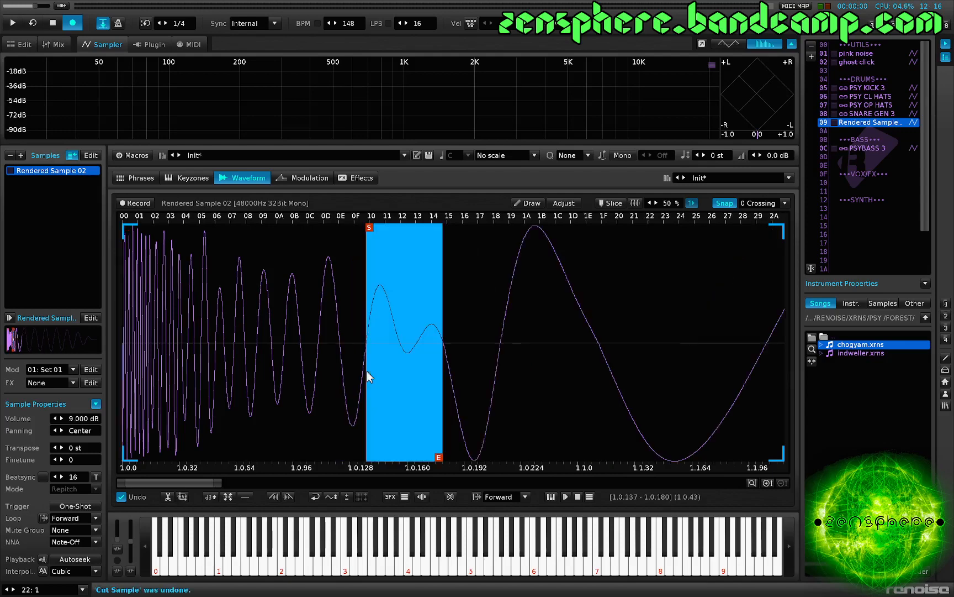
- Cut the waveform from 1.0.122 to the zero crossing before the dip of the double-peaked section, and play the remaining loop
click(367, 371)
drag(345, 352, 397, 356)
key(ctrl+x)
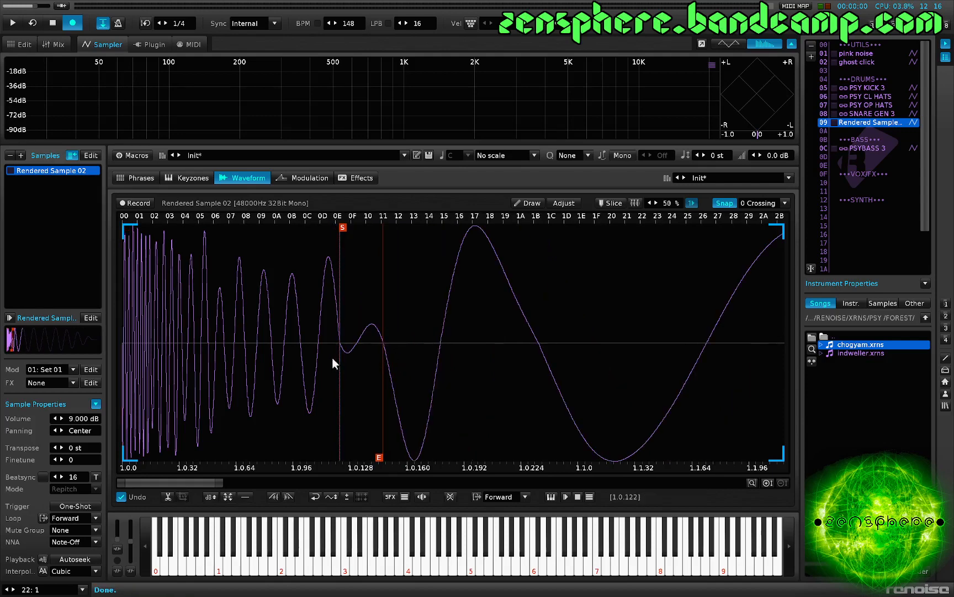
key(space)
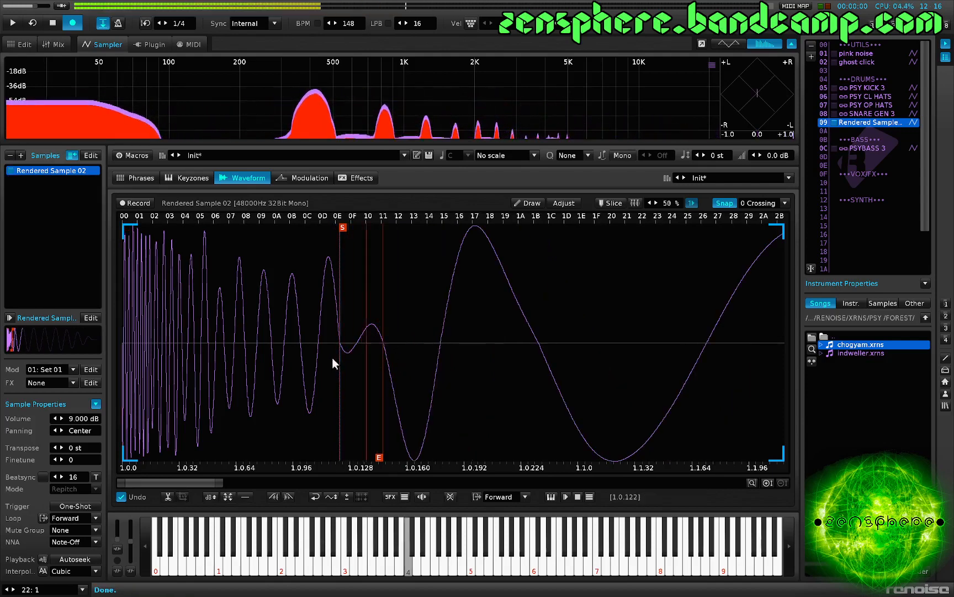
- Delete the leftover looped section from 1.0.122 to 1.0.146 and play the shortened kick
double_click(363, 363)
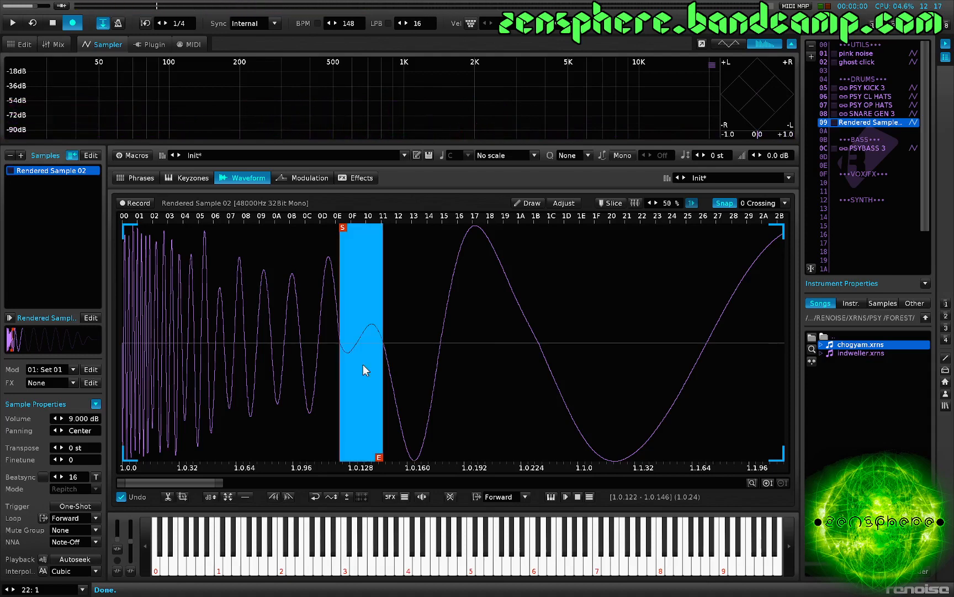
key(Delete)
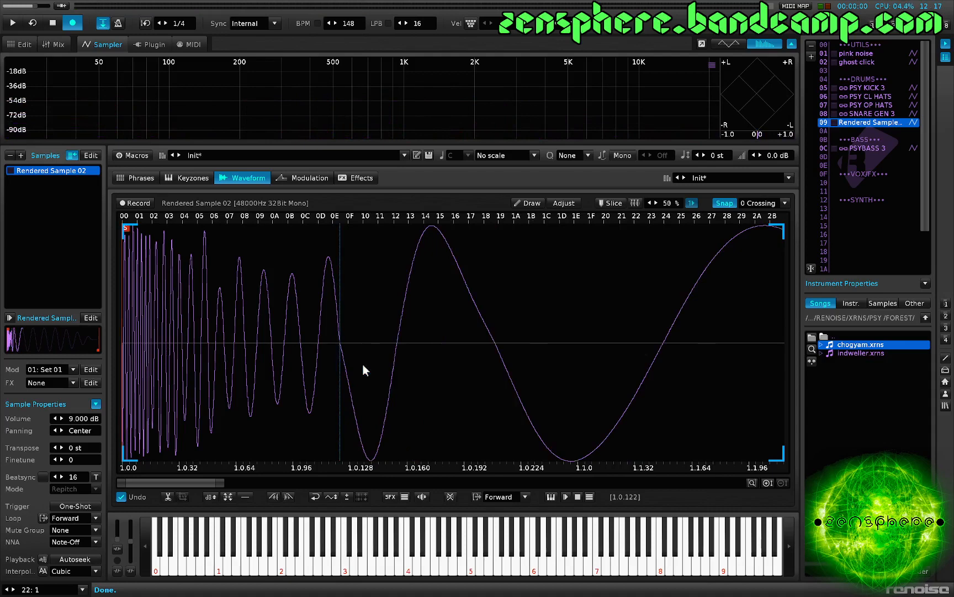
key(z)
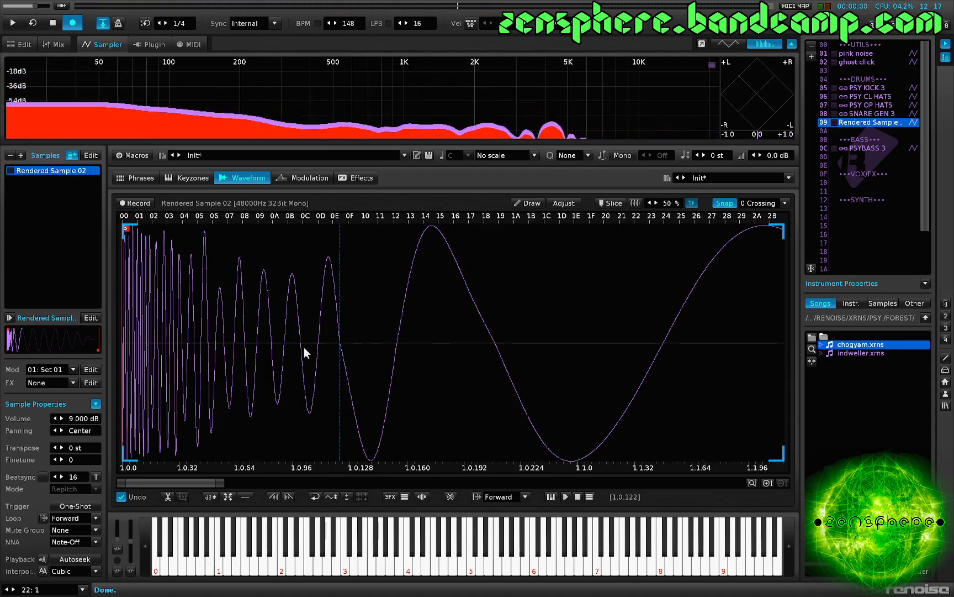
- Loop and play the cycle from 1.0.100 to 1.0.122 to check its frequency, and delete that cycle
drag(303, 347, 338, 360)
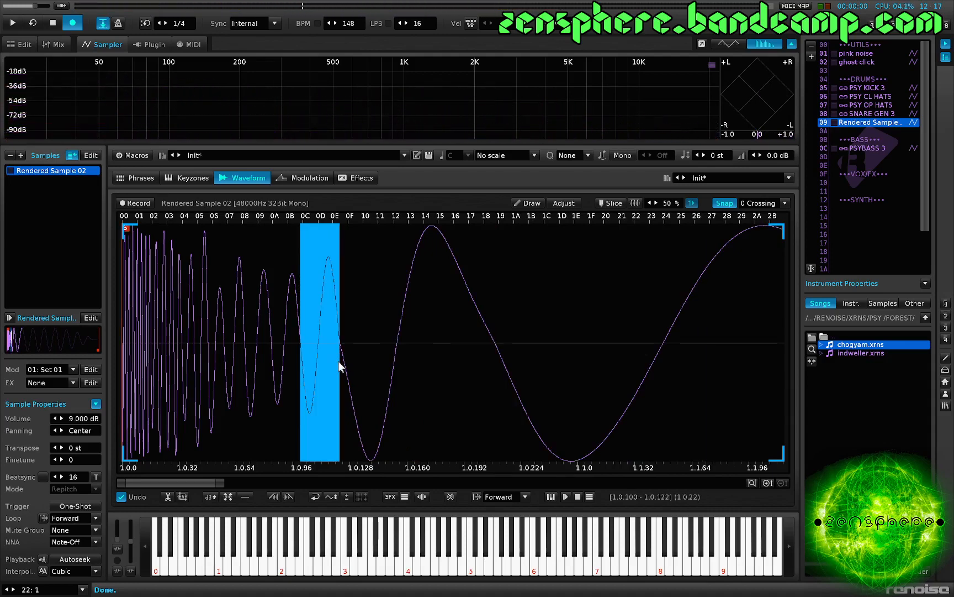
key(z)
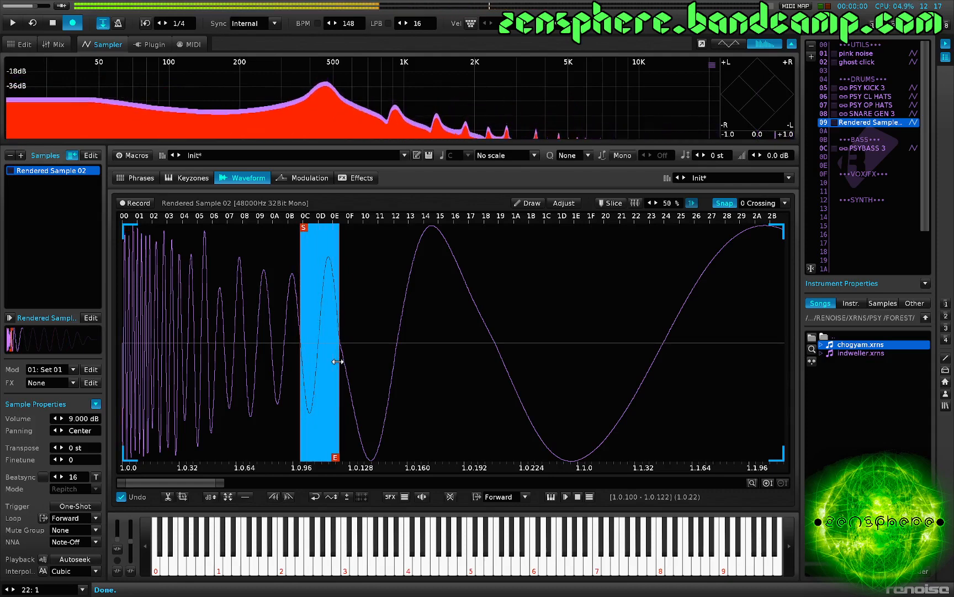
key(Delete)
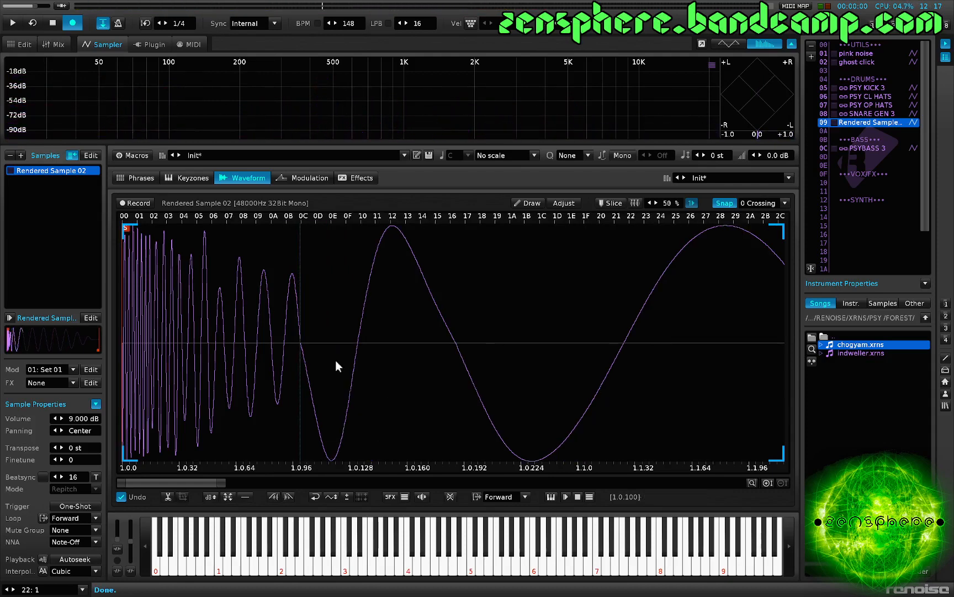
- Loop the group of quieter cycles from 1.0.52 to 1.0.100 and play it to examine its spectrum
click(338, 367)
drag(301, 340, 217, 353)
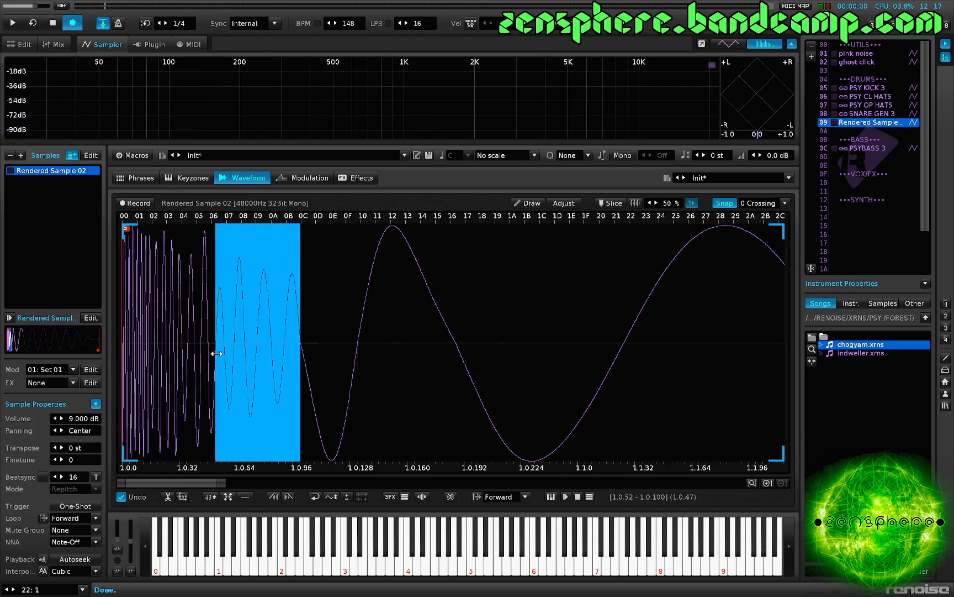
key(ctrl+l)
key(z)
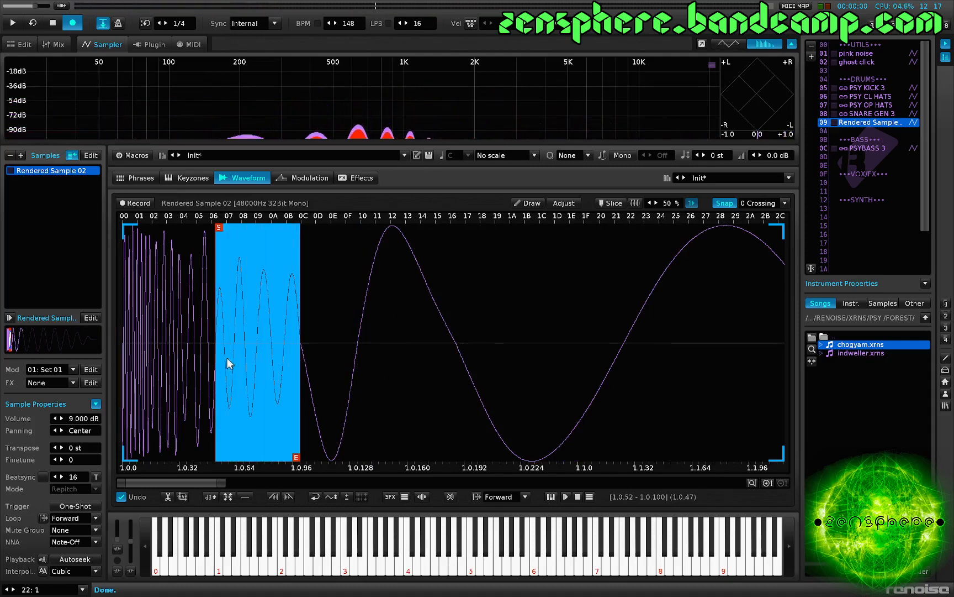
- Try deleting the section from 1.0.48 to 1.0.100 and auditioning the kick, and undo the cut
click(211, 339)
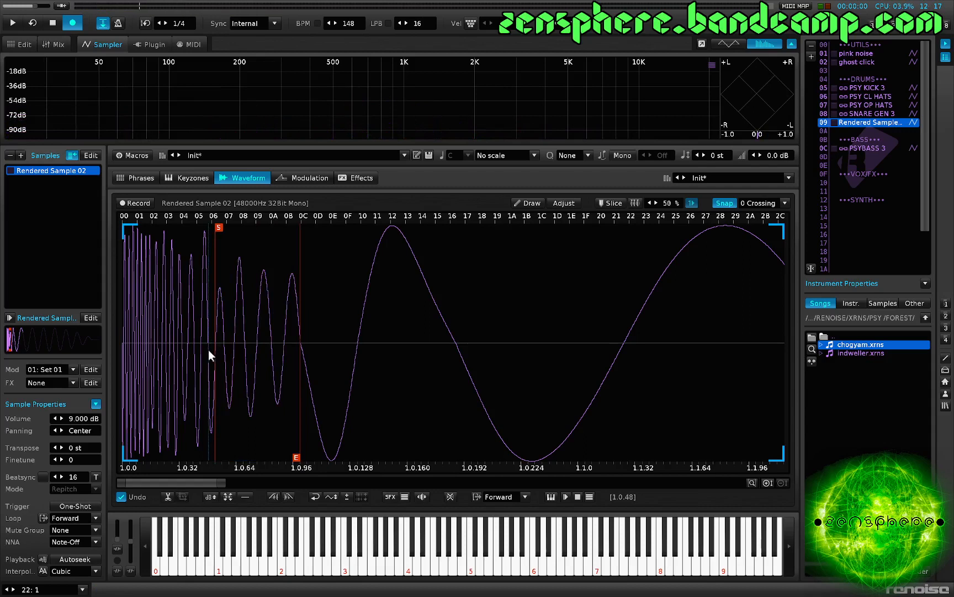
drag(208, 351, 298, 351)
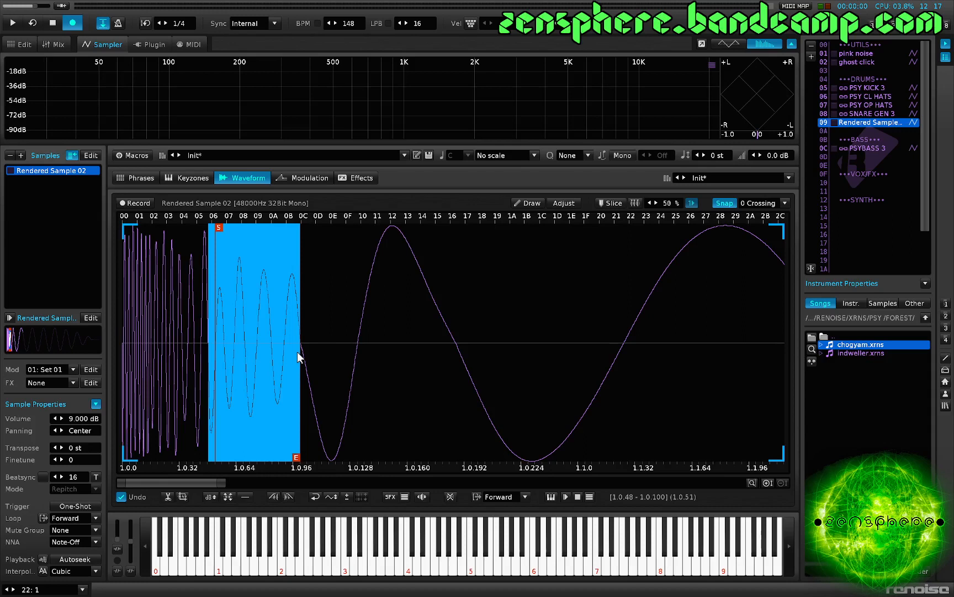
key(Delete)
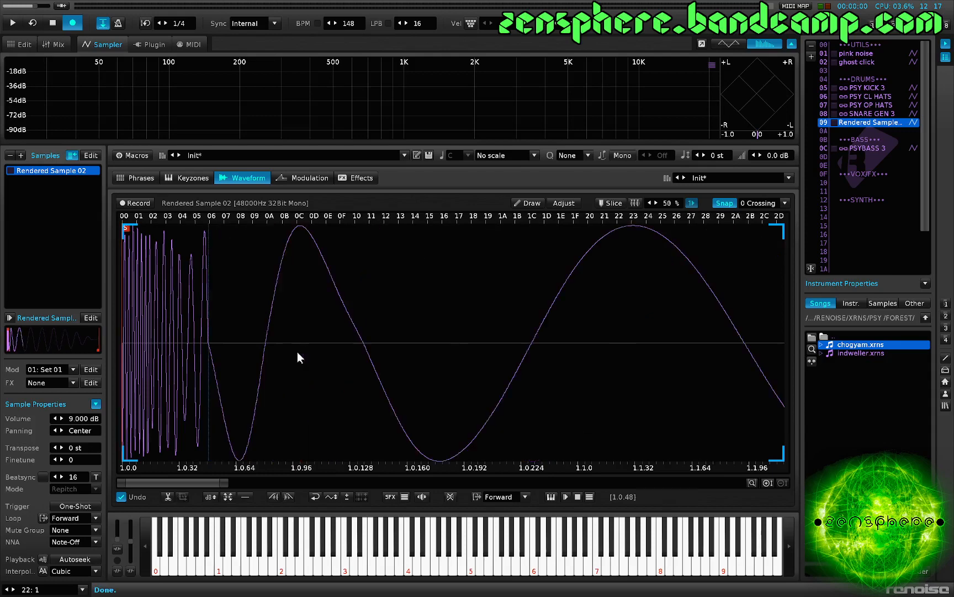
key(z)
key(Delete)
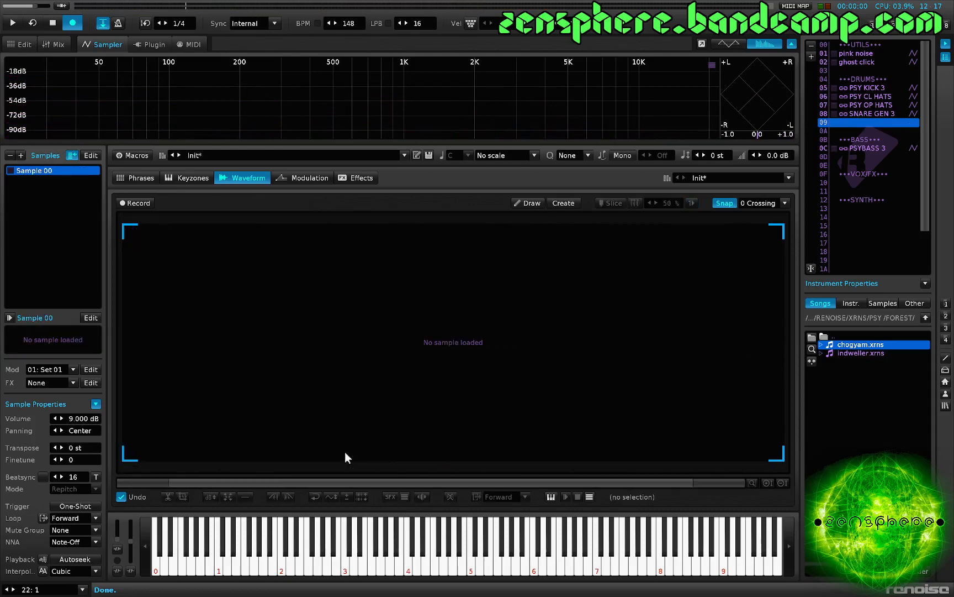
key(ctrl+z)
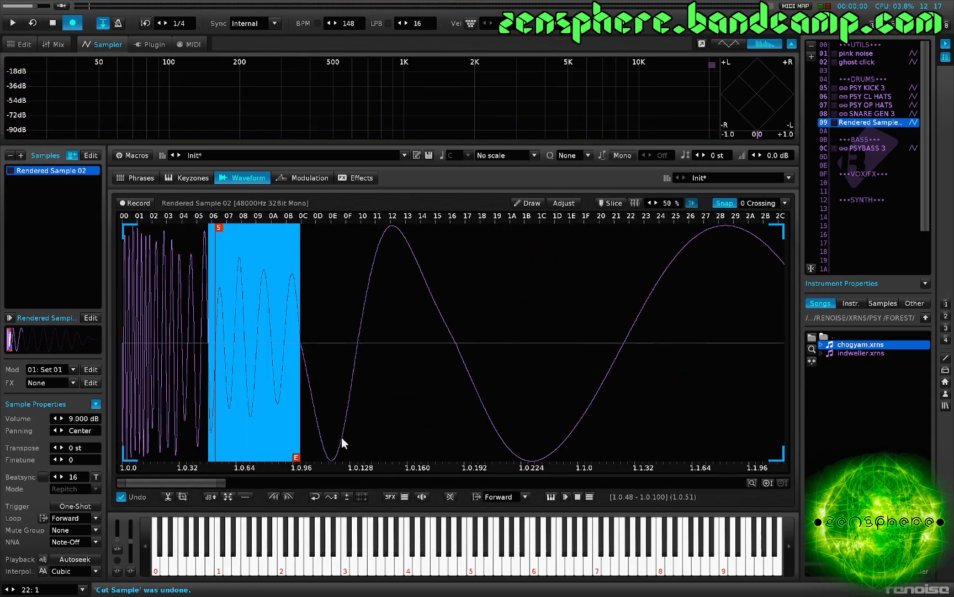
key(z)
- Turn off the sample's loop and play the whole kick once through
click(250, 376)
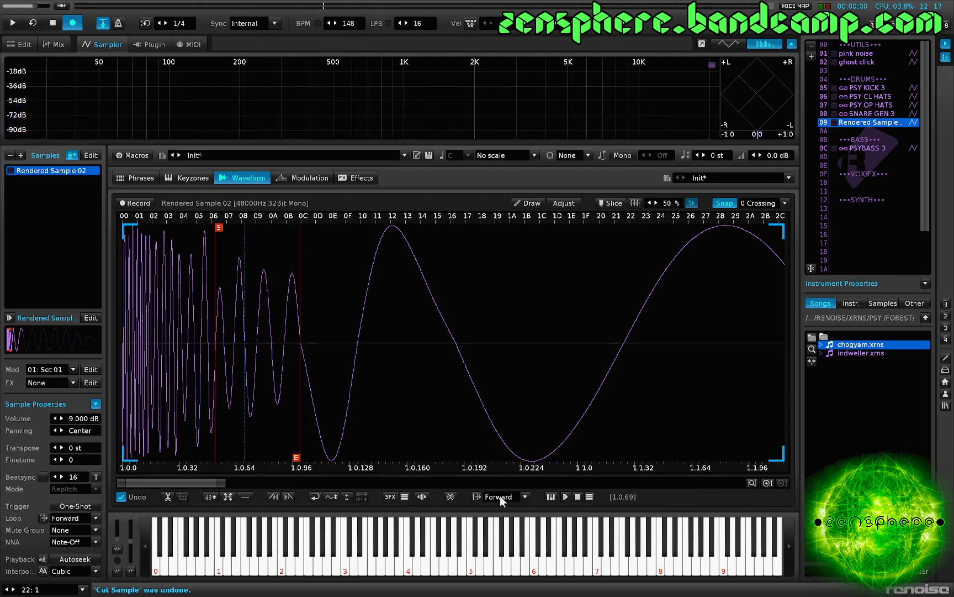
scroll(500, 495, up, 1)
key(z)
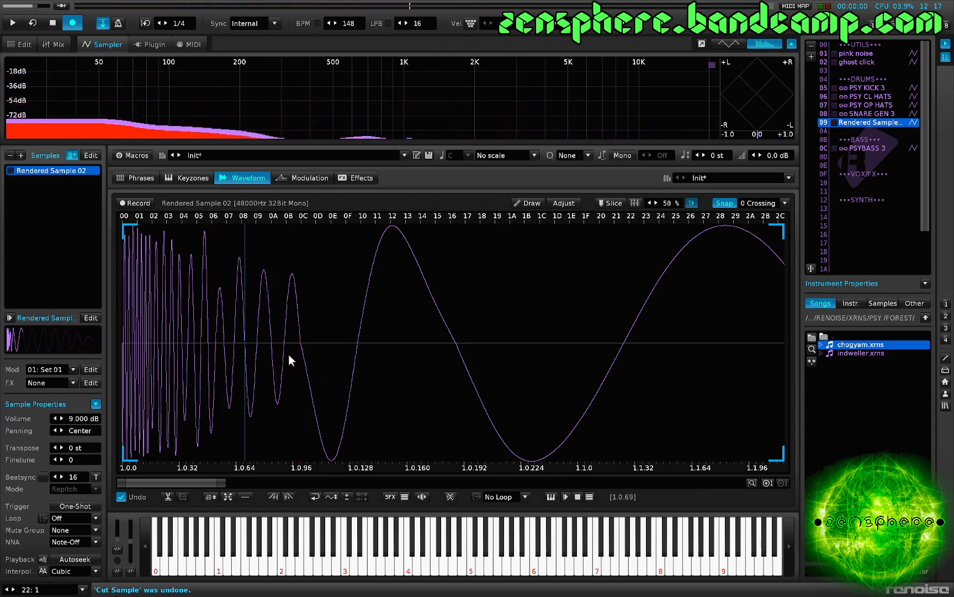
- Set a forward loop on the cycle from 1.0.83 to 1.0.100 and play it to check its frequency
drag(275, 362, 303, 383)
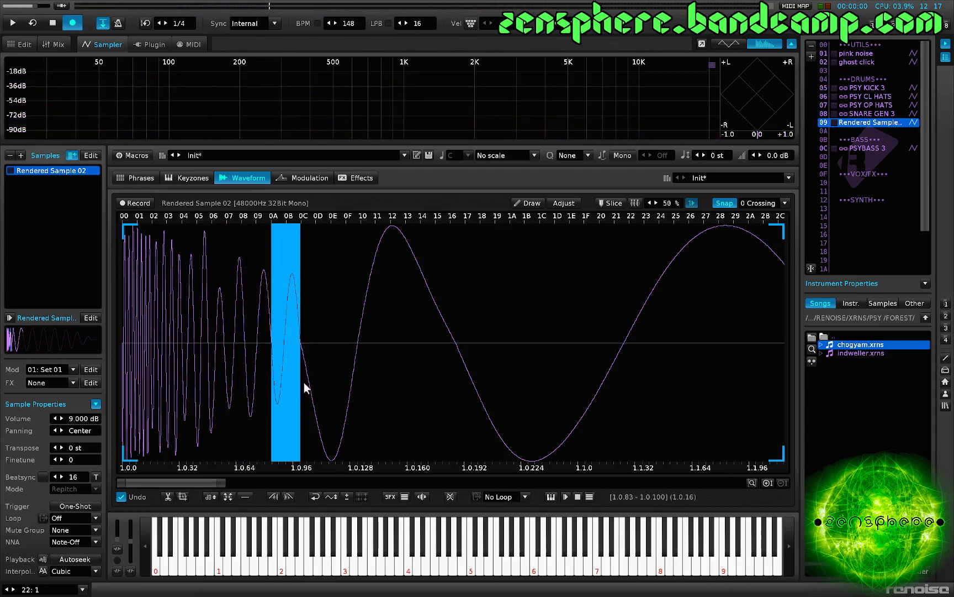
key(ctrl+l)
key(z)
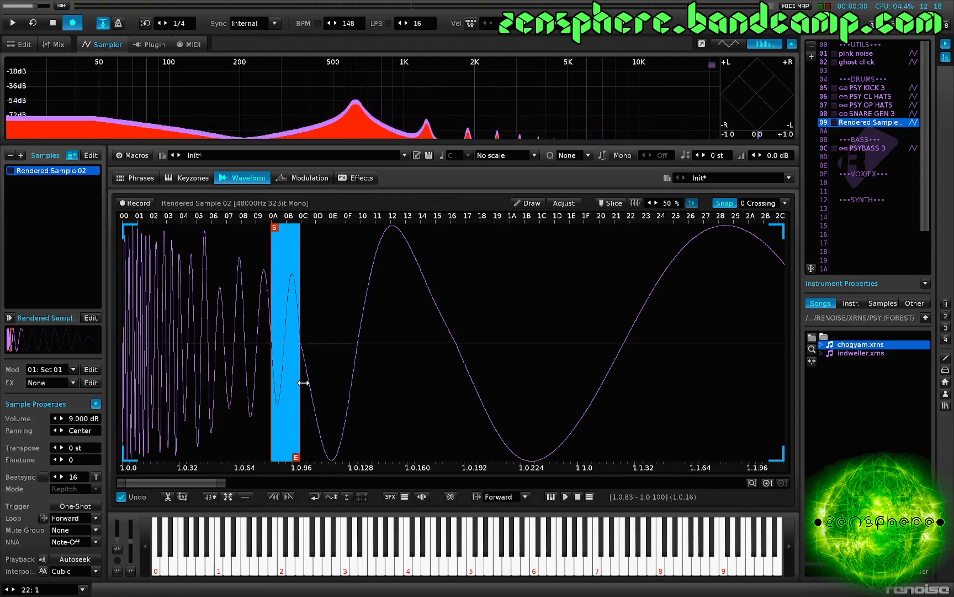
- Maximize the section from 1.0.52 to 1.0.100, set the sample to No Loop and play the kick
click(307, 392)
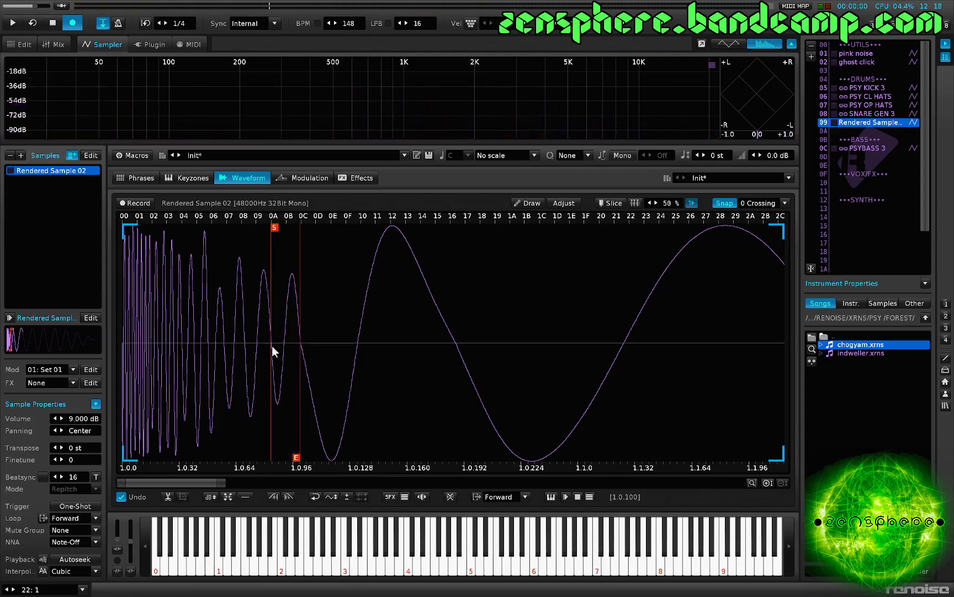
drag(215, 353, 305, 357)
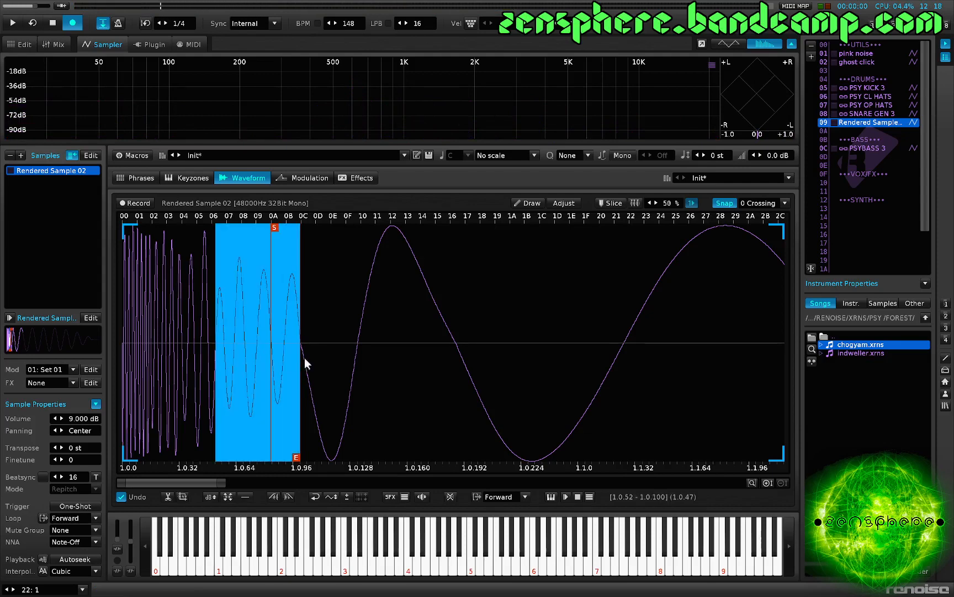
key(ctrl+m)
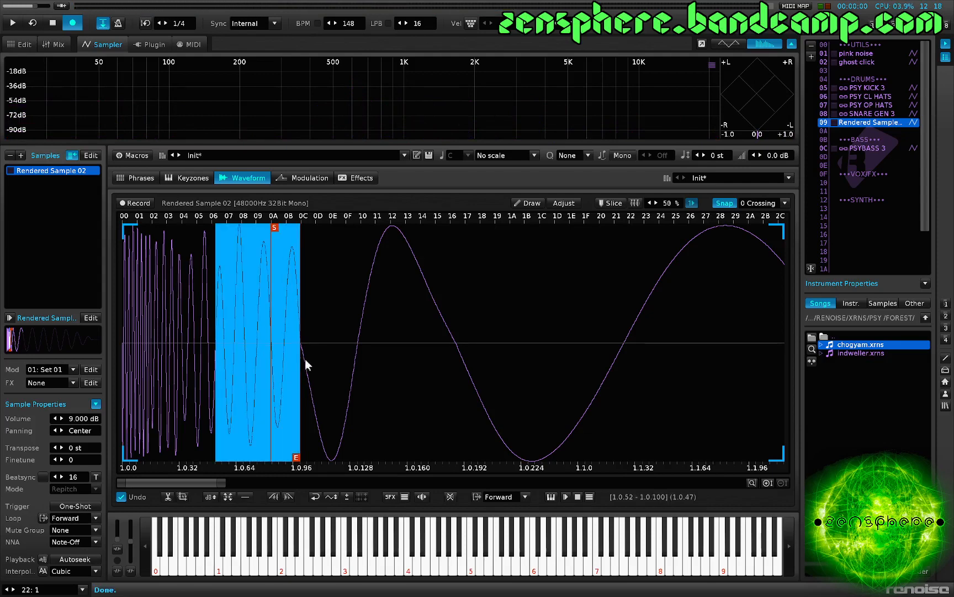
click(306, 357)
scroll(503, 494, up, 1)
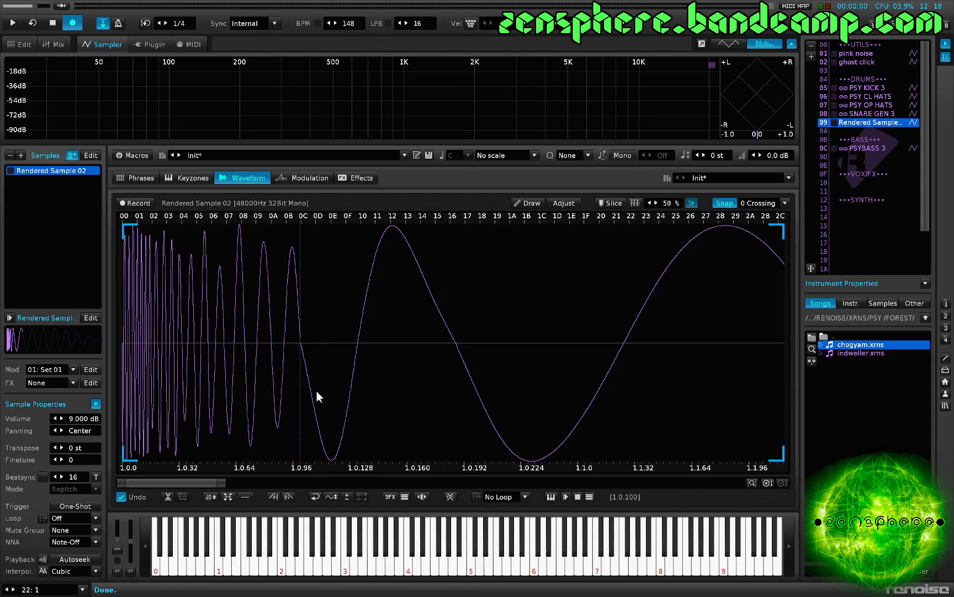
key(z)
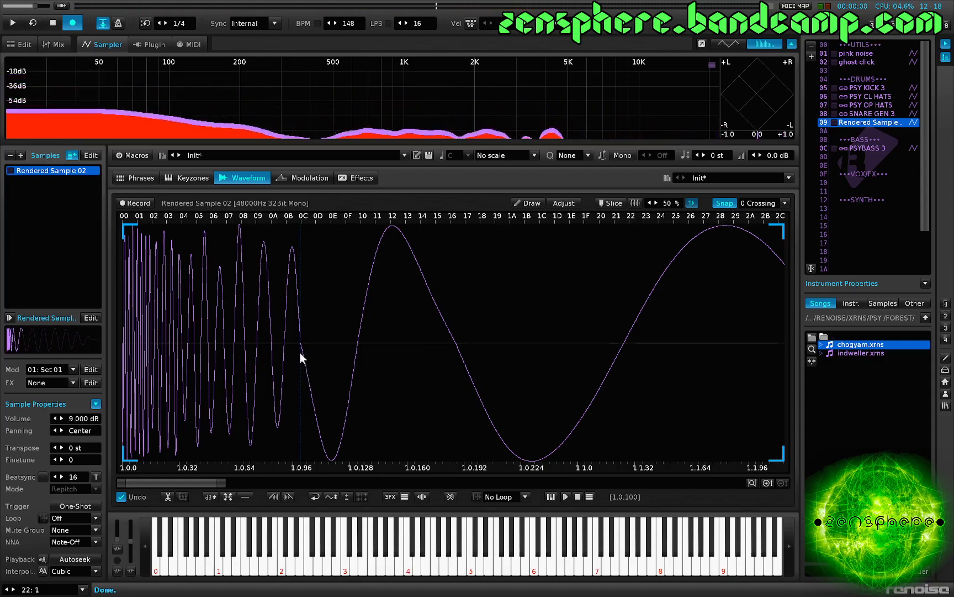
- Delete the two cycles from 1.0.69 to 1.0.100 and play the shortened kick
drag(300, 353, 245, 368)
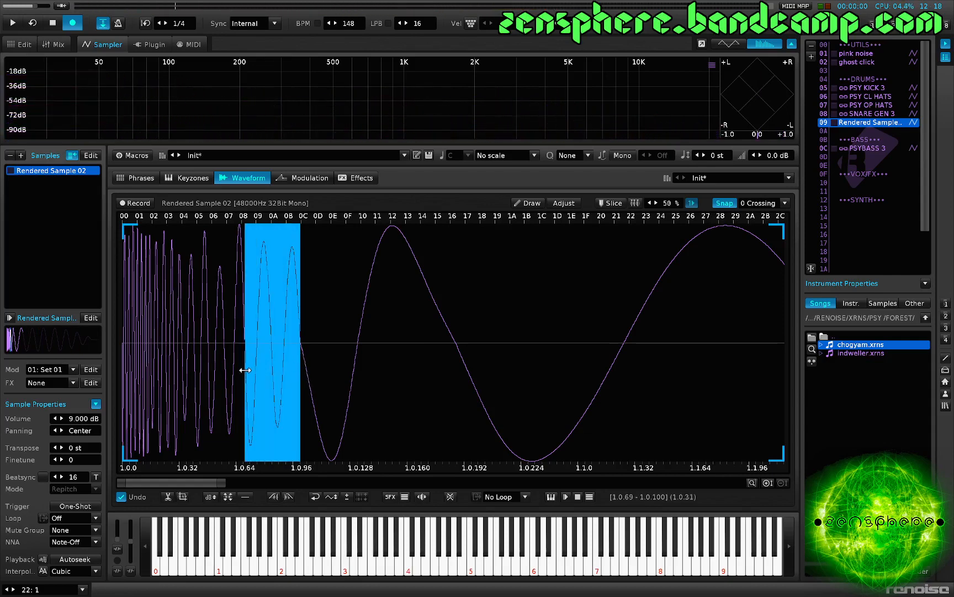
key(Delete)
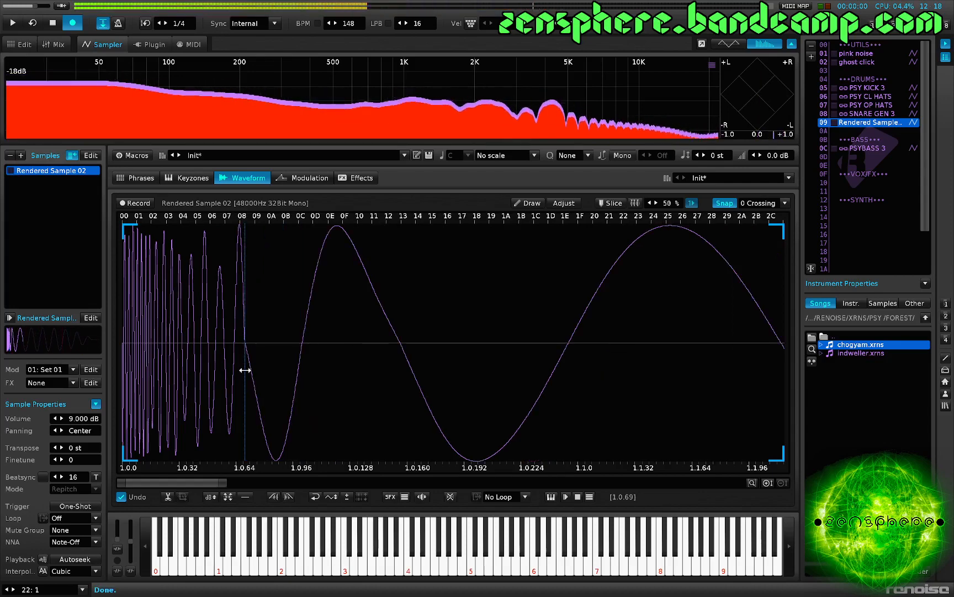
- Shorten the kick's tail by deleting the low cycle from 1.2.116 to 1.3.120, and play it
scroll(241, 374, down, 5)
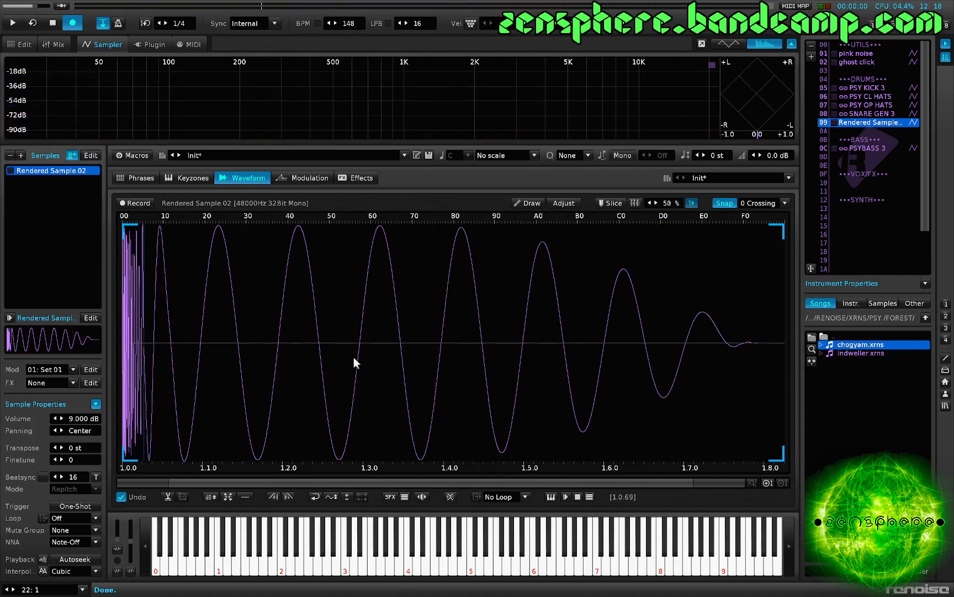
drag(319, 358, 406, 361)
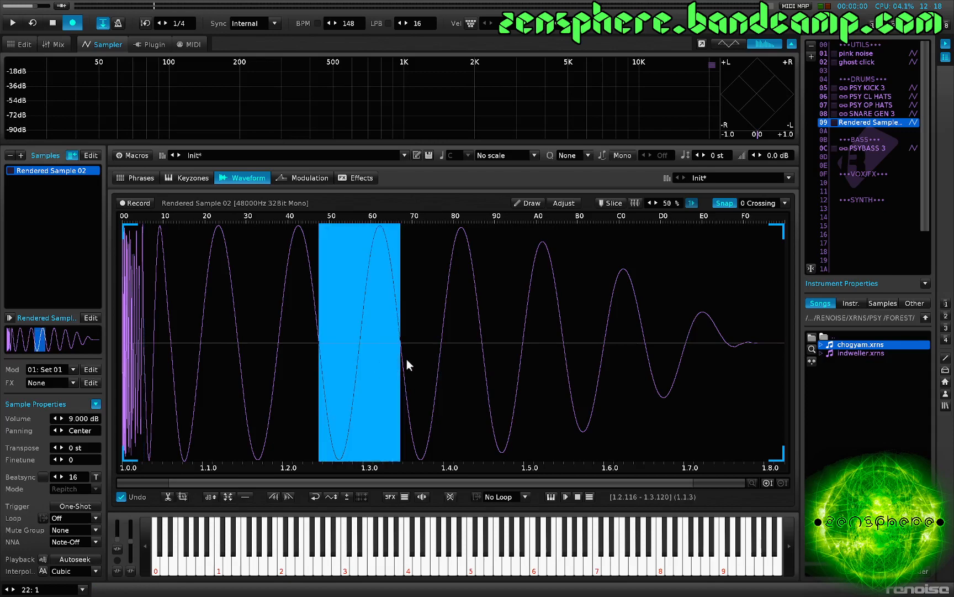
key(Delete)
key(z)
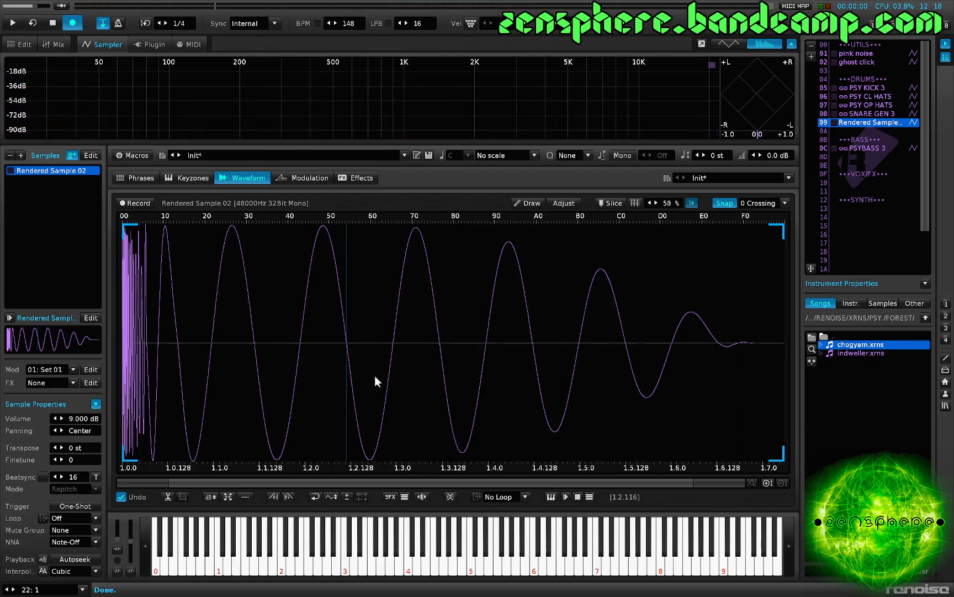
- Delete another tail cycle, from 1.1.242 to 1.2.246, and play the kick
drag(301, 358, 379, 361)
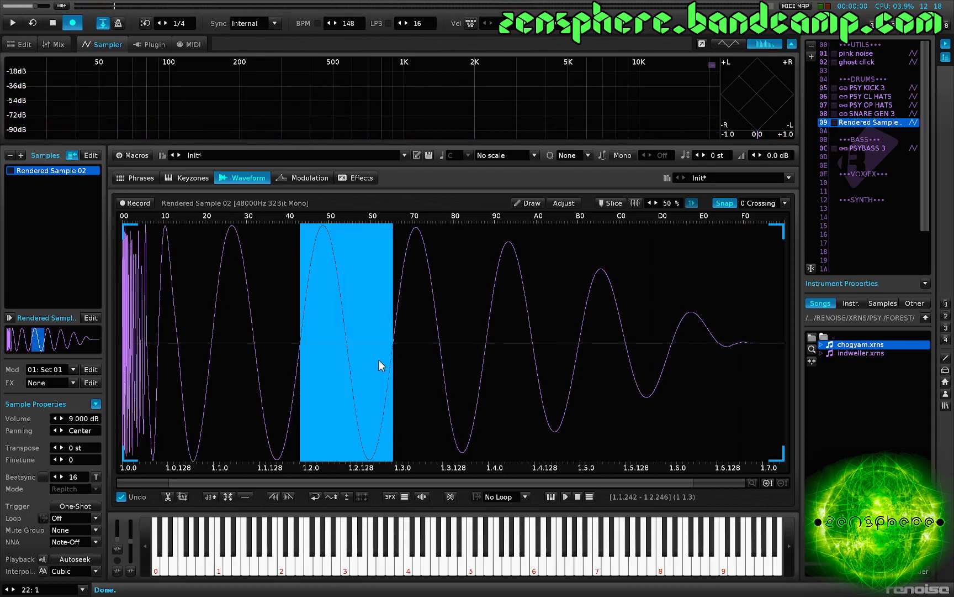
key(Delete)
key(z)
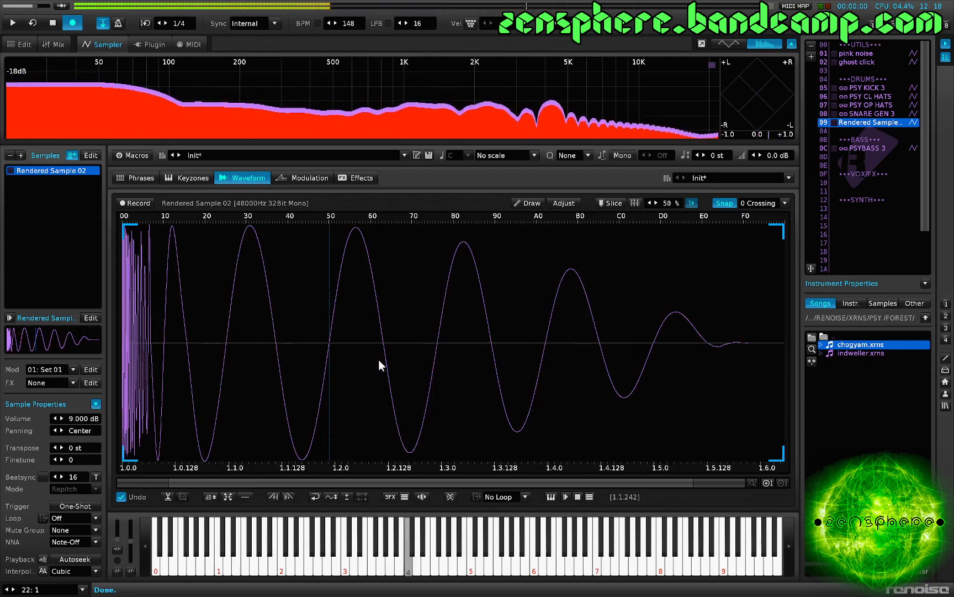
- Undo the last cycle deletion, and fade out the tail from 1.4.124 to the sample's end four times
key(ctrl+z)
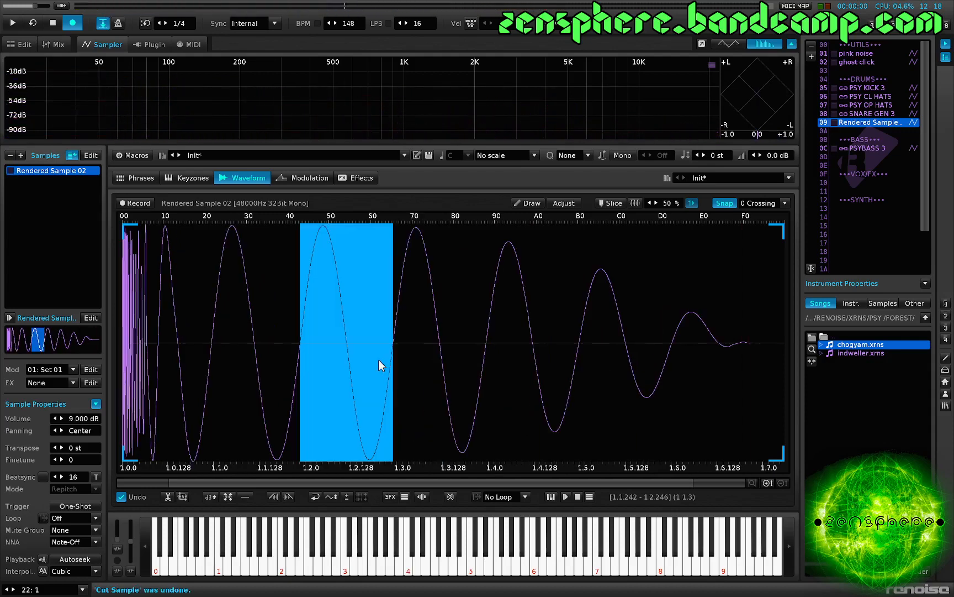
key(z)
drag(527, 363, 797, 360)
key(ctrl+o)
key(ctrl+o)
key(ctrl+o)
key(ctrl+o)
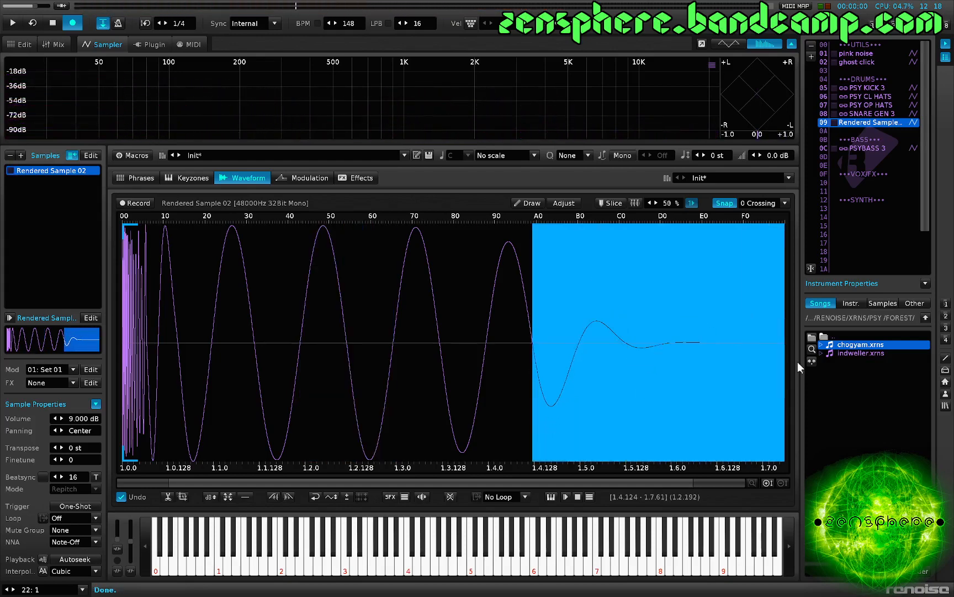
- Delete the flat end of the sample after 1.6.2, fade out the section from 1.5.128 to 1.6.2, and play the kick
drag(673, 368, 853, 330)
key(Delete)
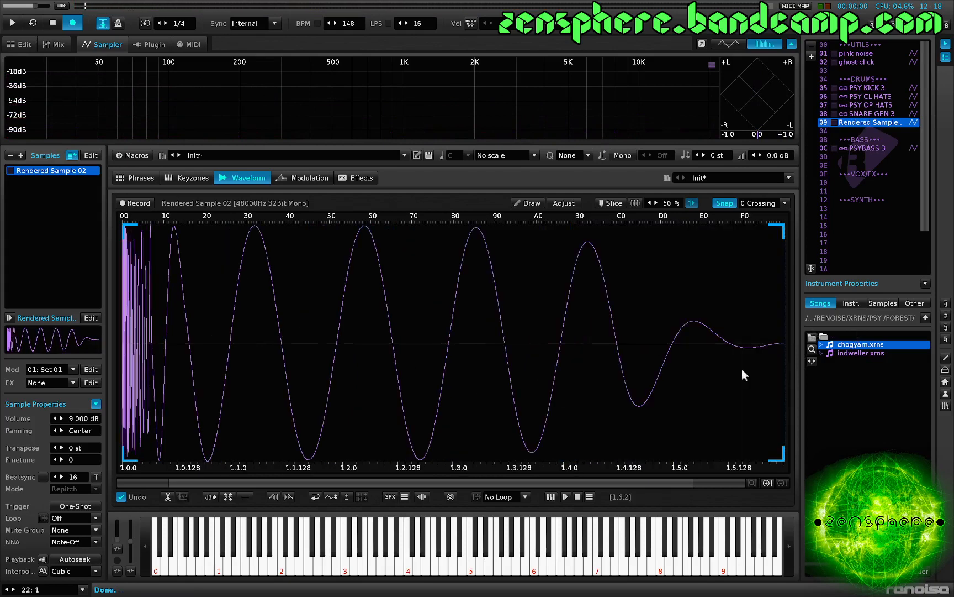
drag(742, 369, 810, 370)
key(ctrl+o)
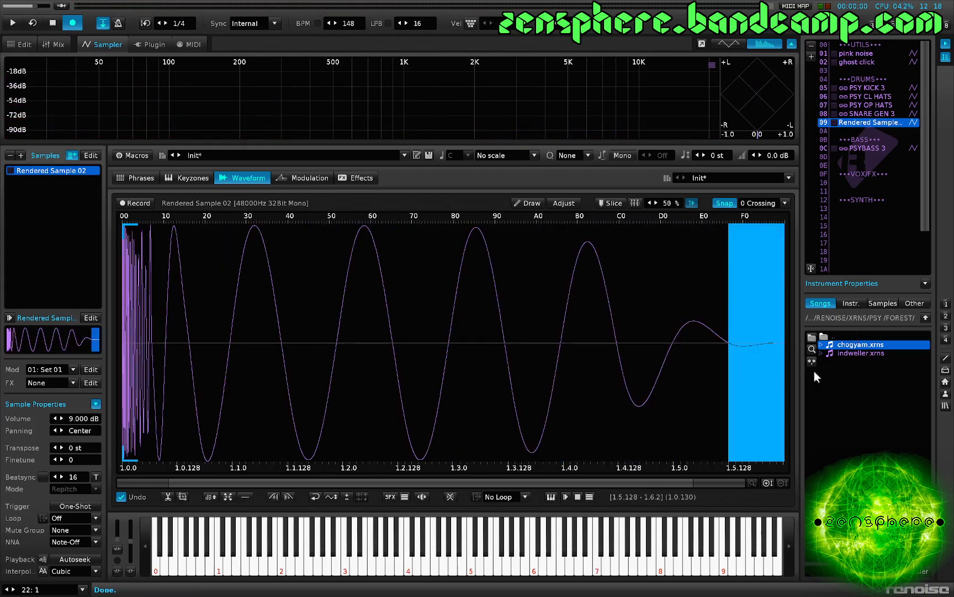
click(636, 342)
key(z)
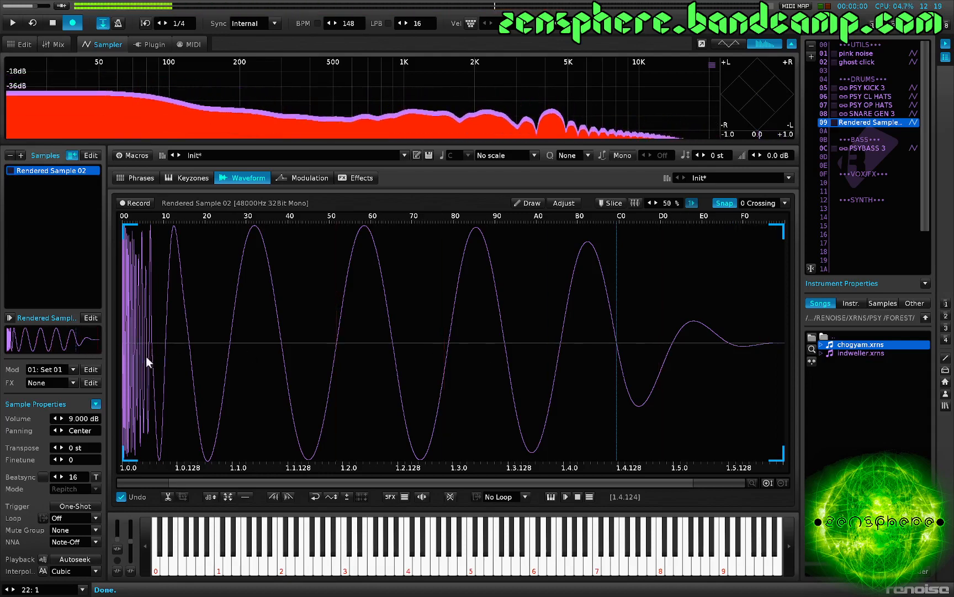
- Smooth the kinked transition between 1.0.62 and 1.0.101, and play the kick
scroll(146, 357, up, 3)
scroll(146, 357, up, 4)
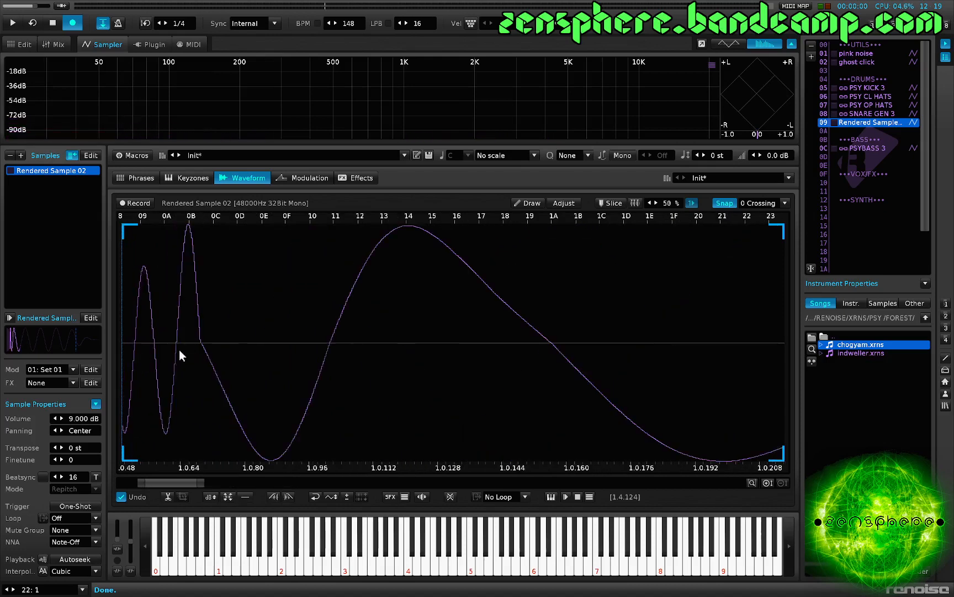
drag(179, 351, 309, 380)
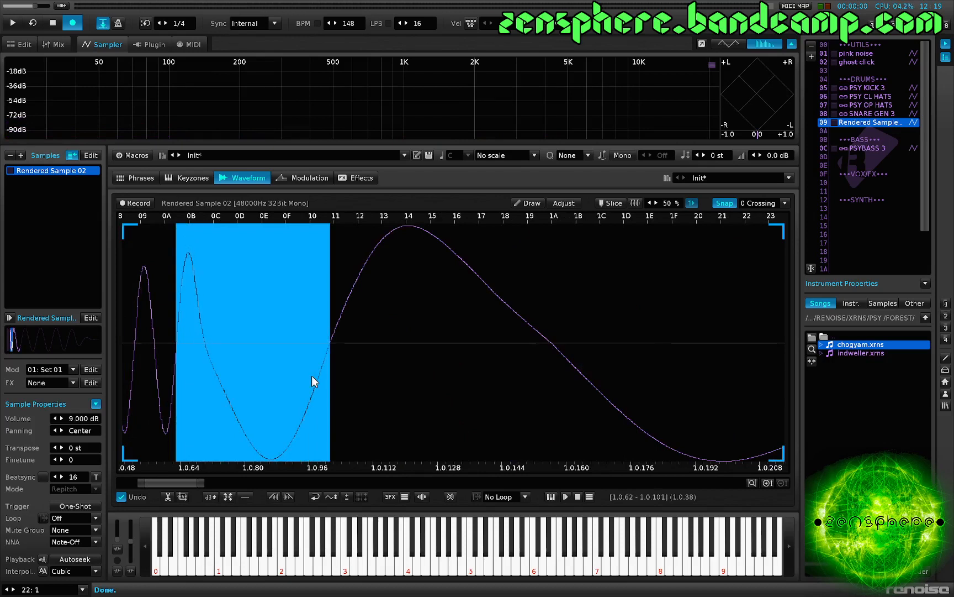
click(371, 365)
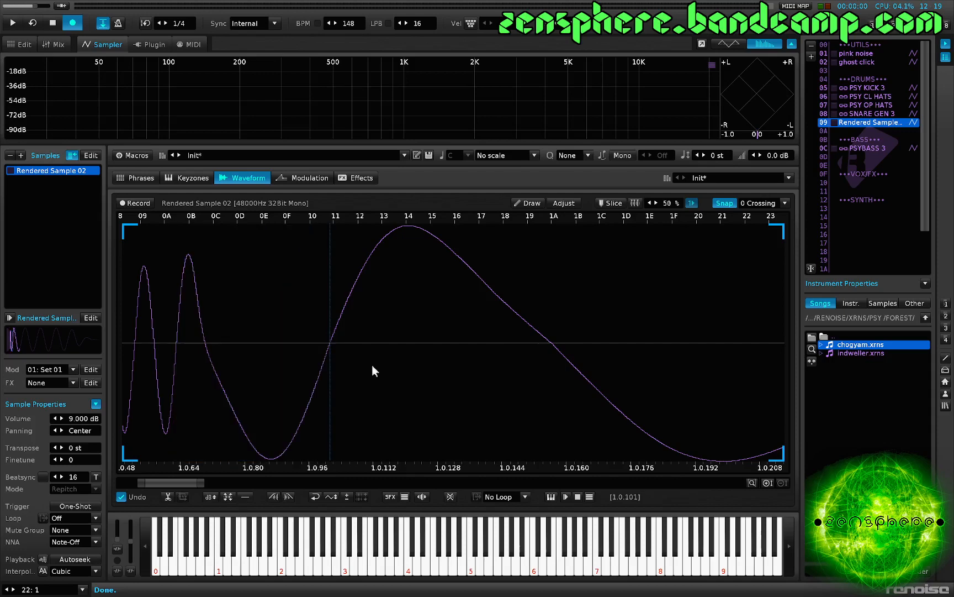
scroll(267, 363, down, 3)
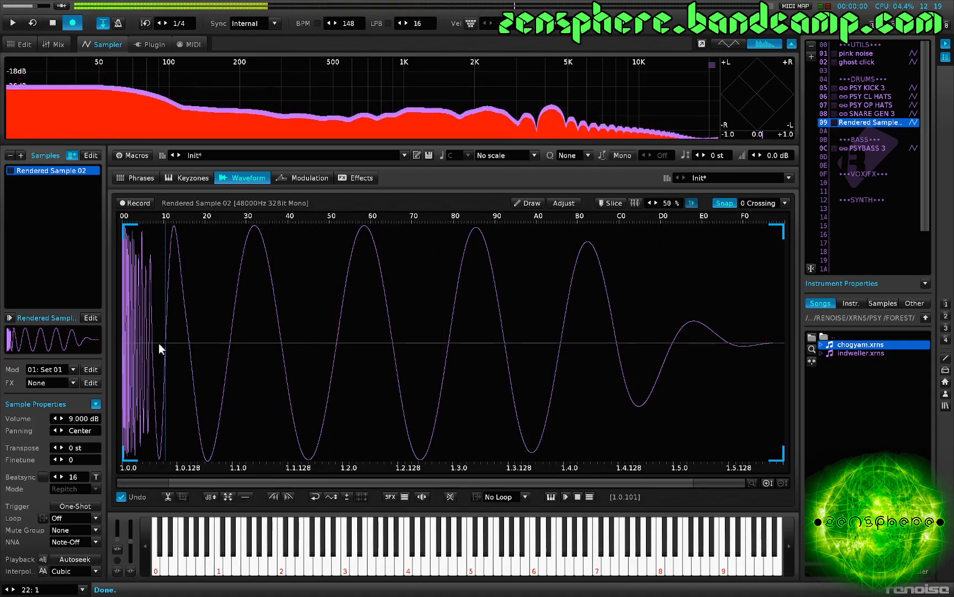
- Lower the kick's body from 1.0.70 to the end with repeated volume adjustments of -0.200 dB
drag(155, 350, 791, 331)
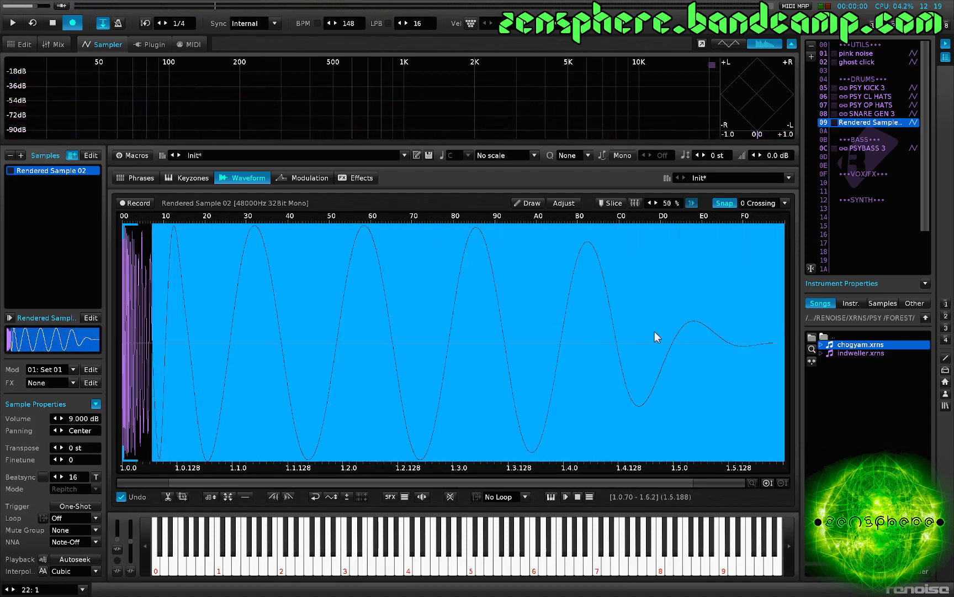
key(alt+v)
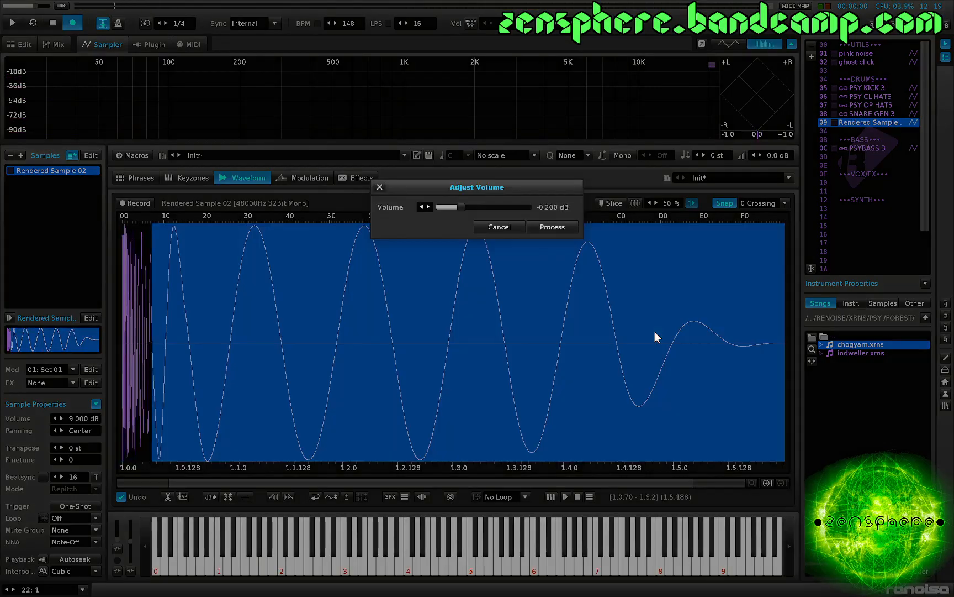
key(Return)
key(alt+v)
key(Return)
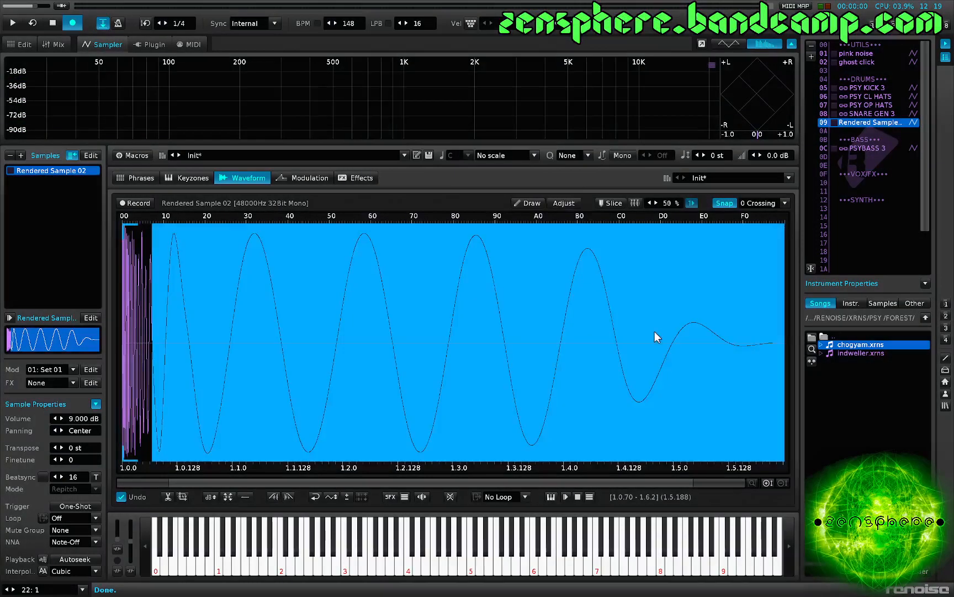
click(363, 356)
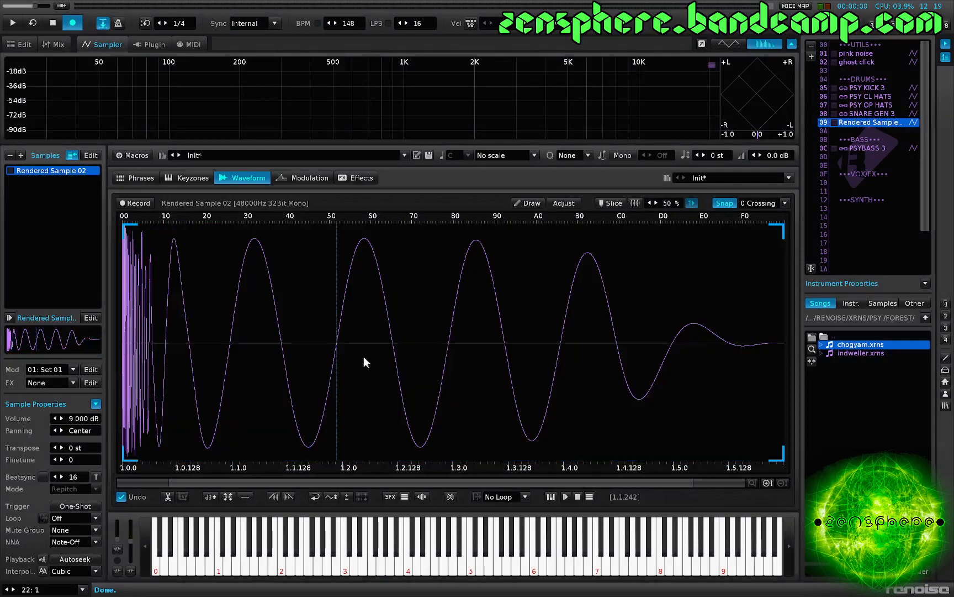
- Play the kick repeatedly to judge the balance between its click and its body
key(z)
key(z)
key(z)
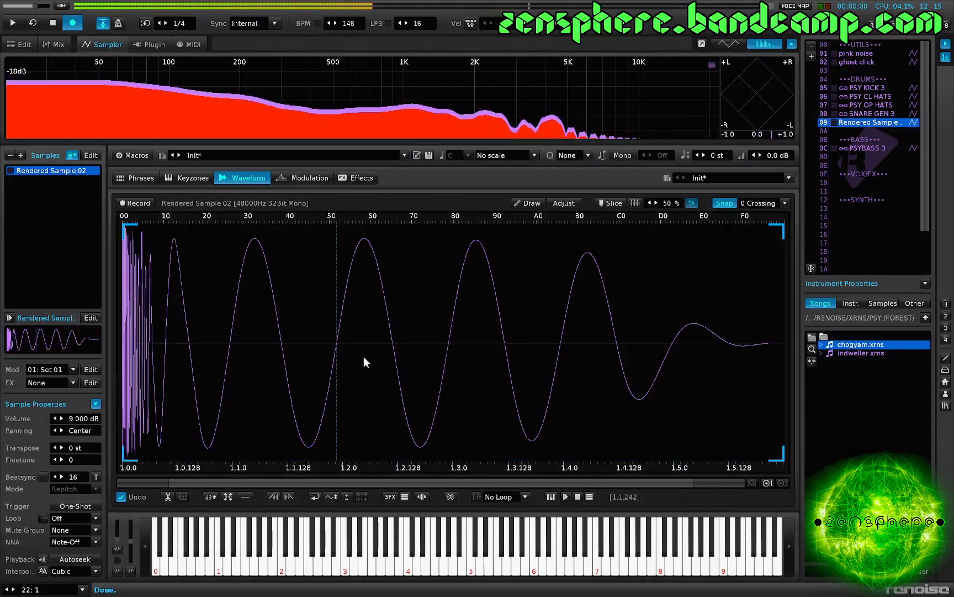
key(z)
key(z)
key(z)
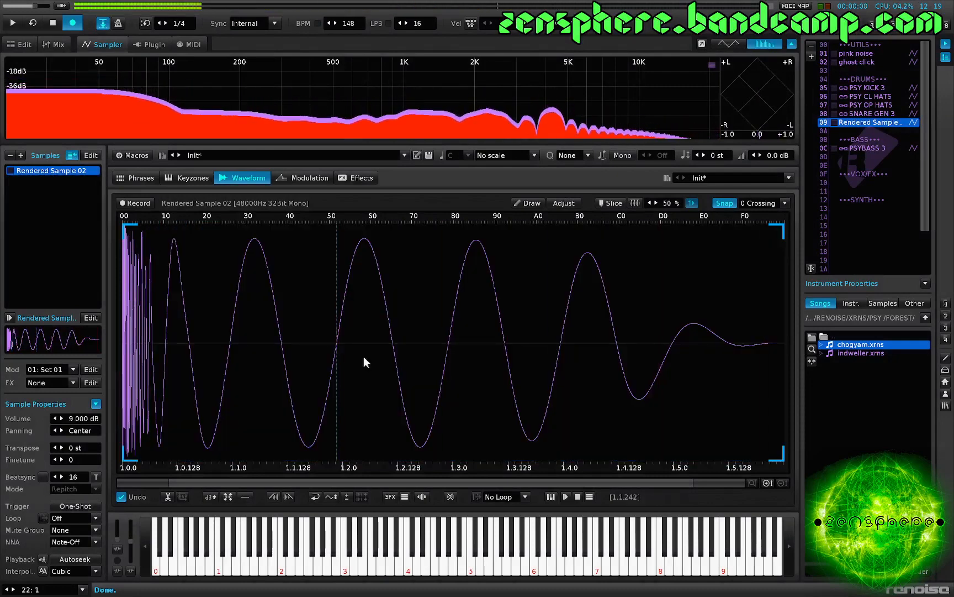
key(z)
key(z)
key(z)
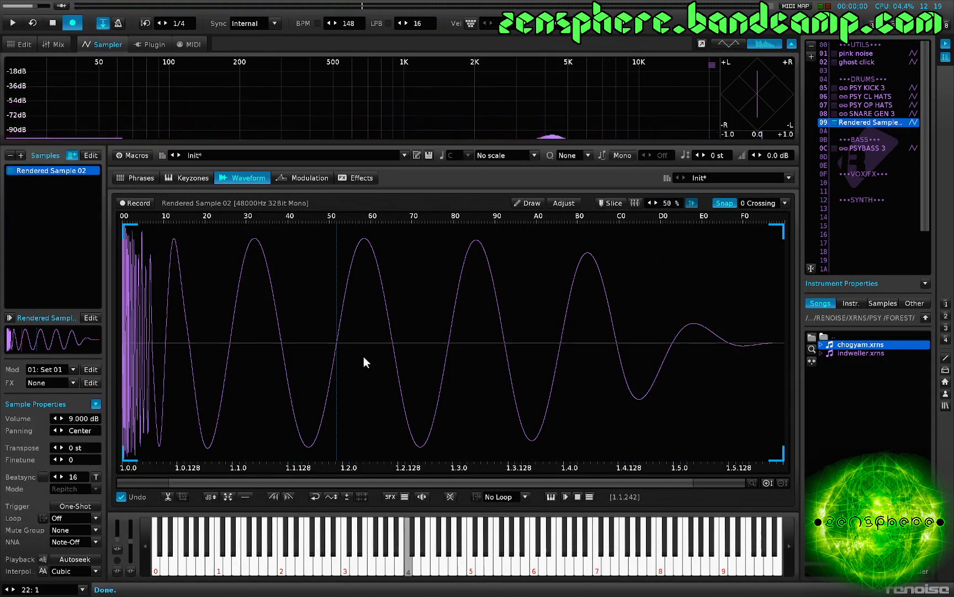
key(z)
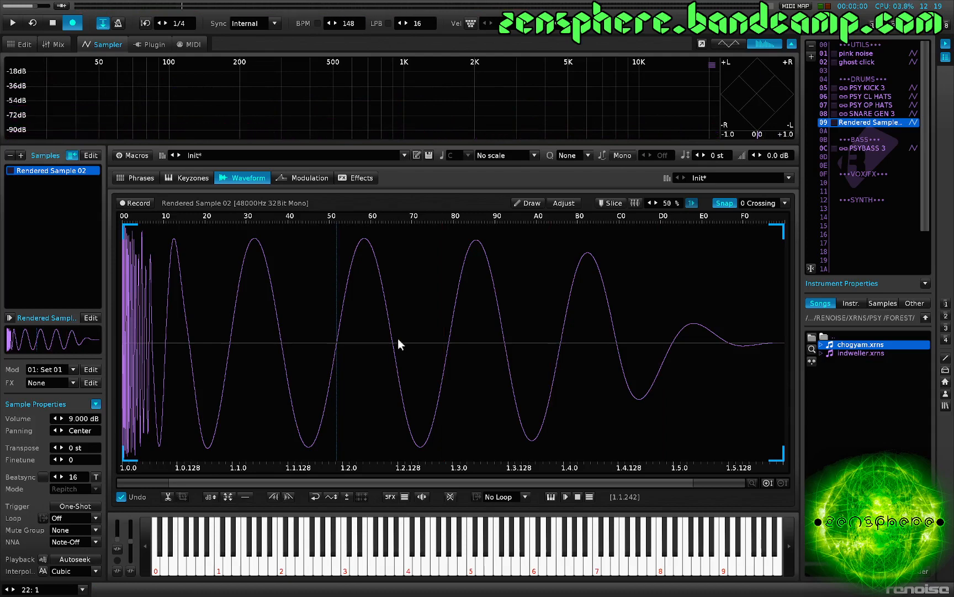
- Fill the KICK track with C-4 notes of the rendered sample every 16 lines, and play the pattern briefly
key(F2)
drag(603, 268, 591, 261)
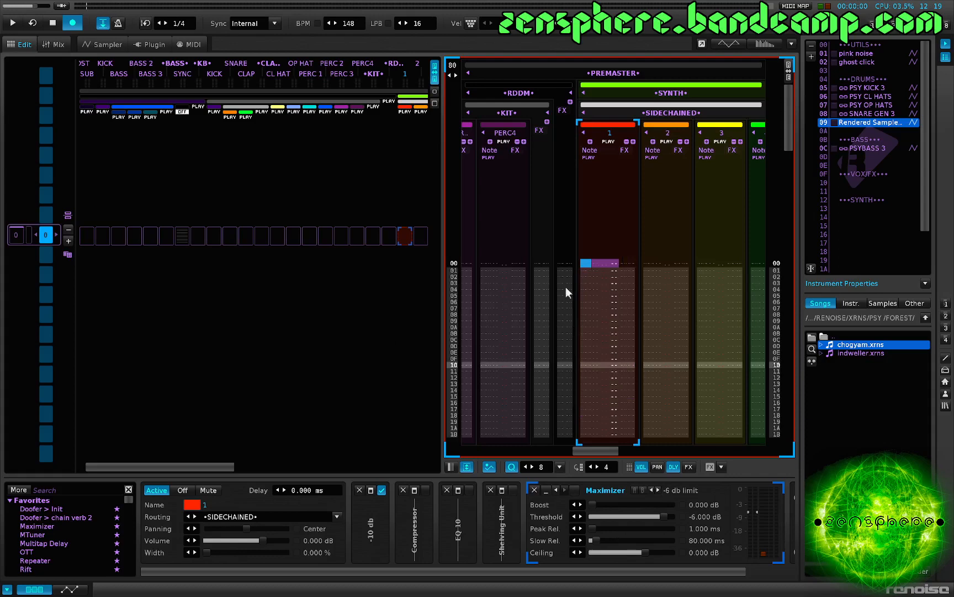
click(109, 235)
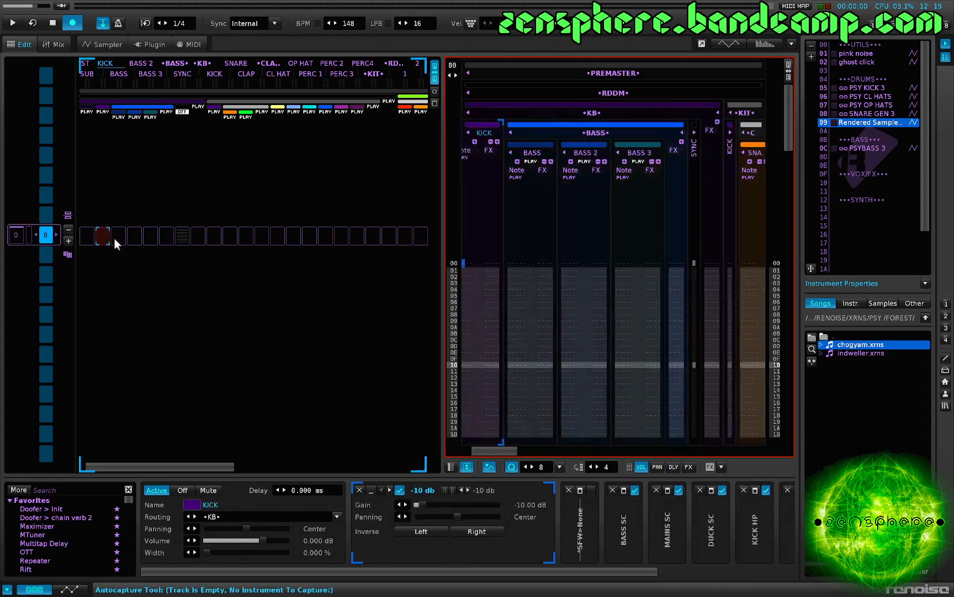
click(472, 263)
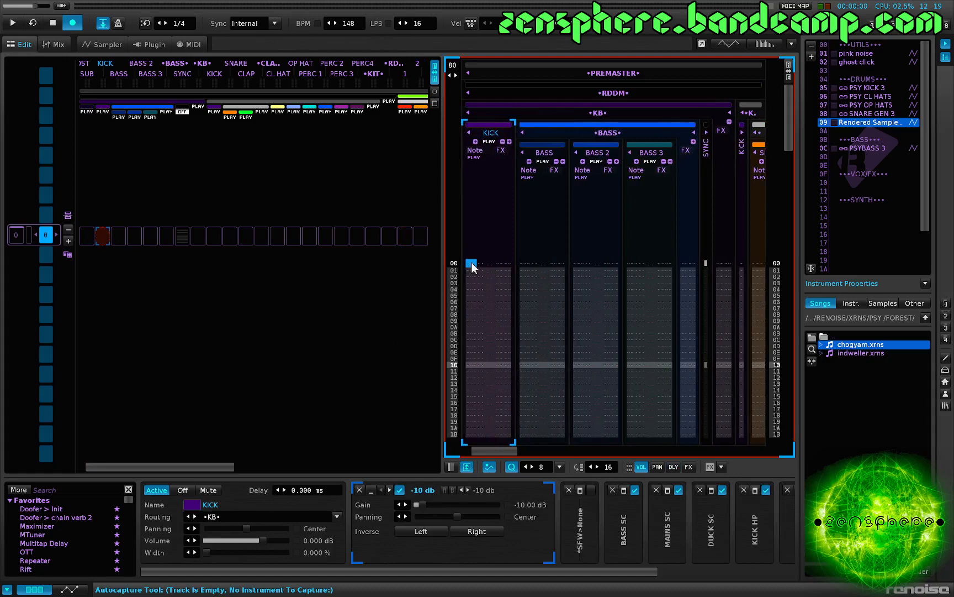
key(z)
key(z)
key(z)
key(z)
key(z)
key(z)
key(z)
key(z)
key(z)
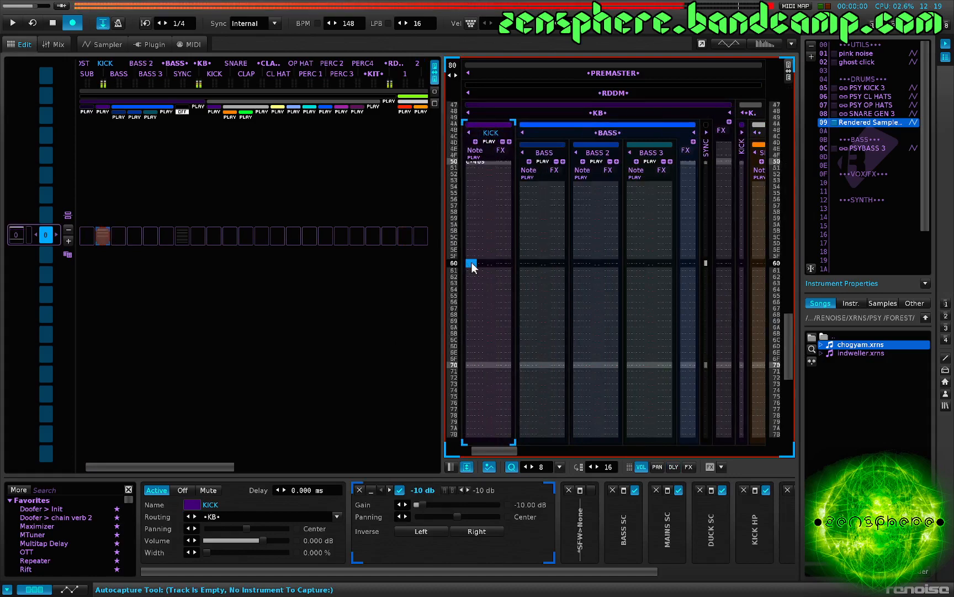
key(space)
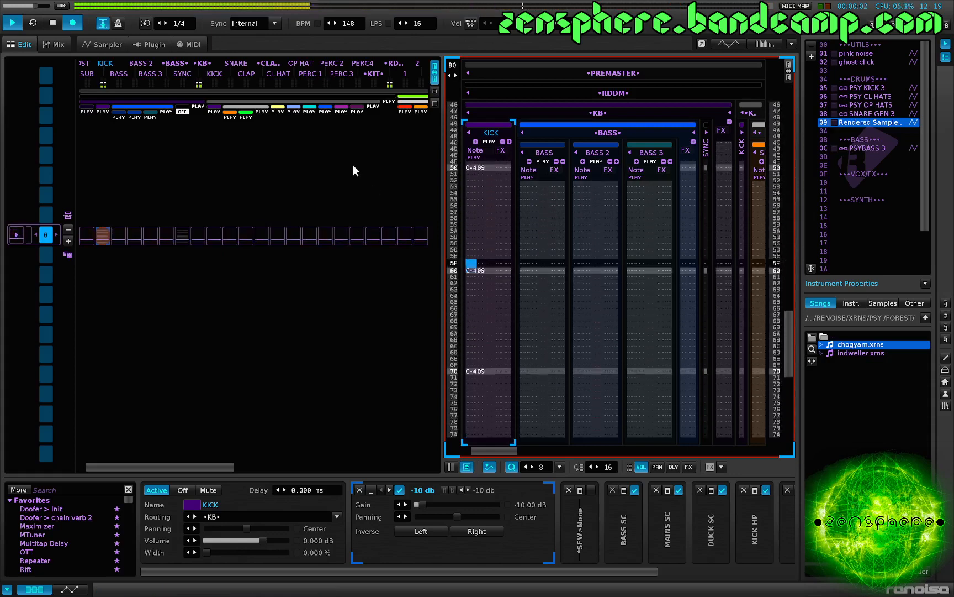
key(space)
- Select the BASS track, open the PSYBASS 3 instrument's waveform in the sampler, and play test notes
click(876, 149)
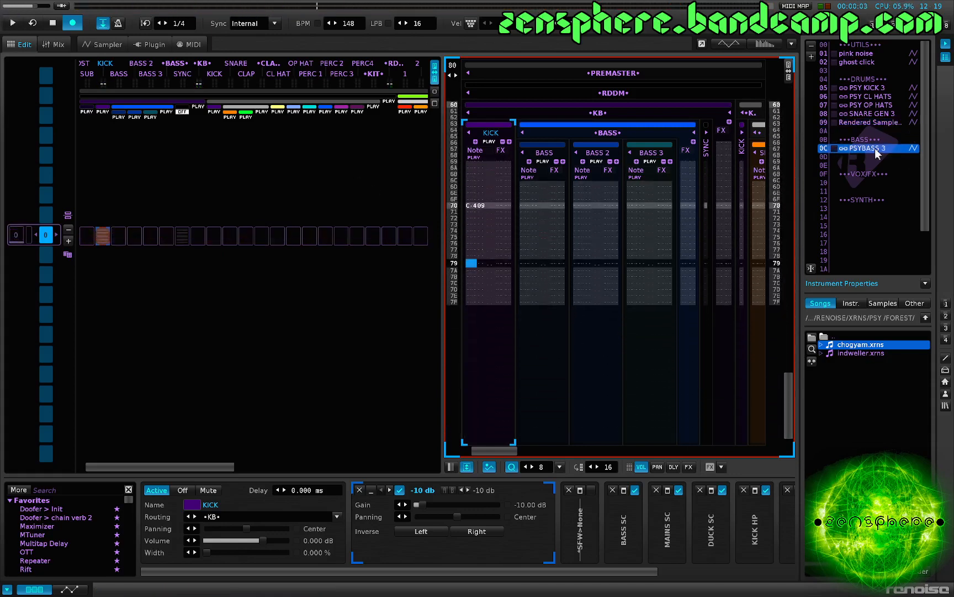
click(523, 217)
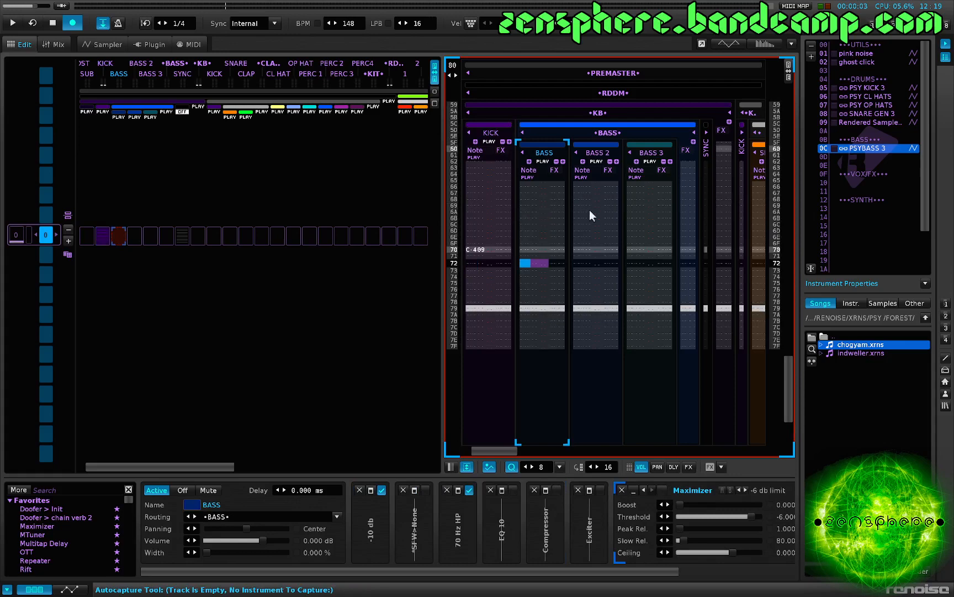
double_click(871, 149)
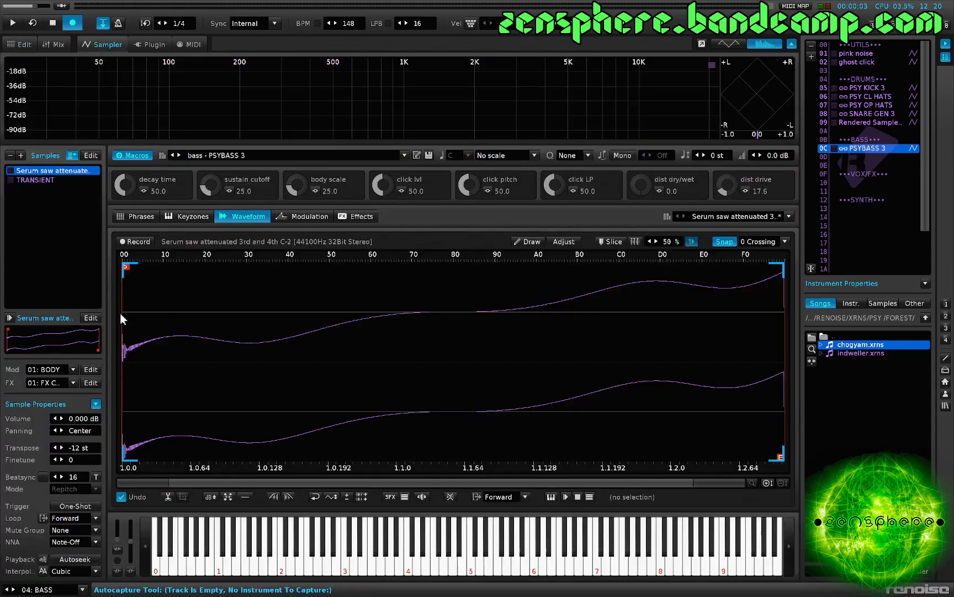
key(z)
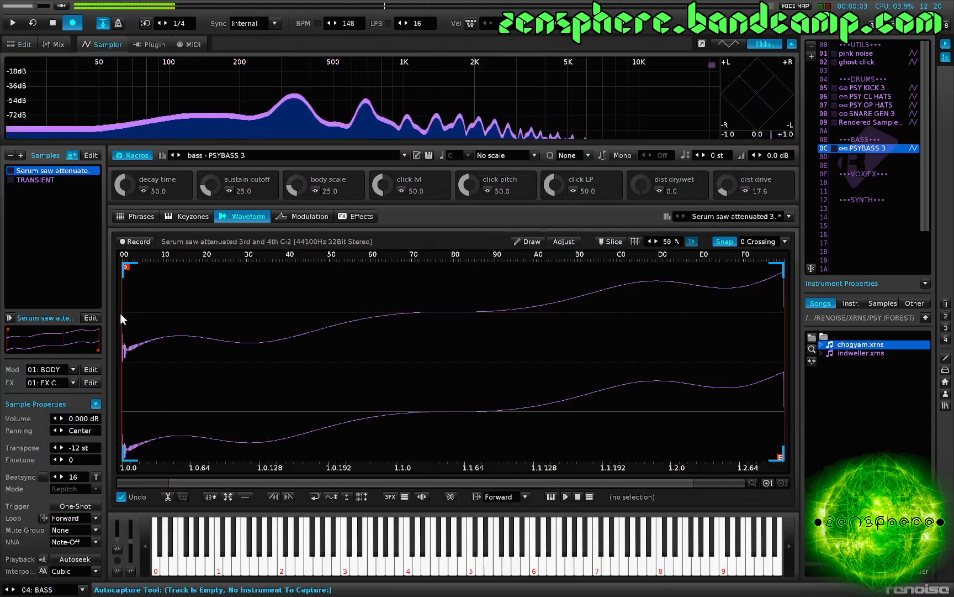
key(z)
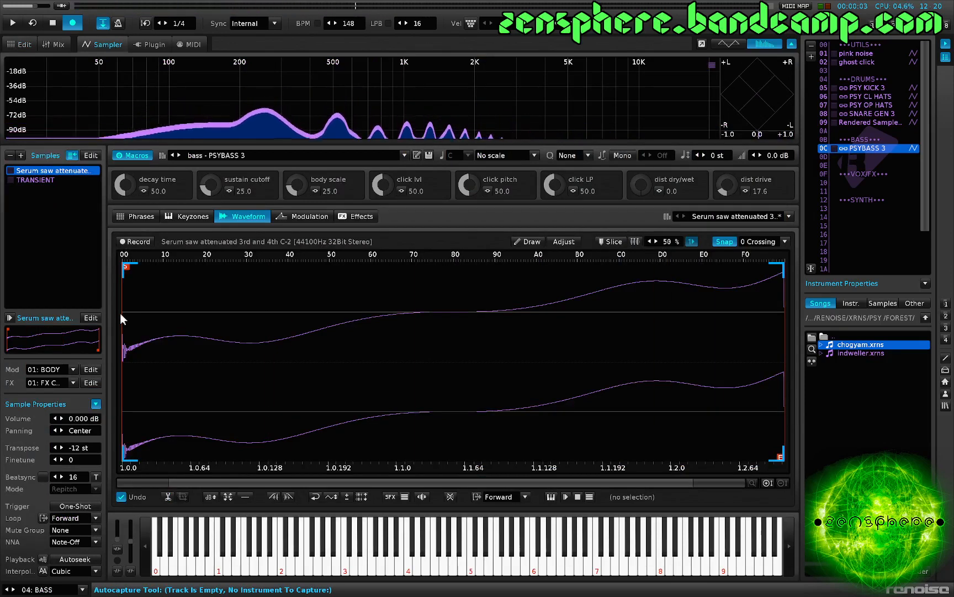
key(z)
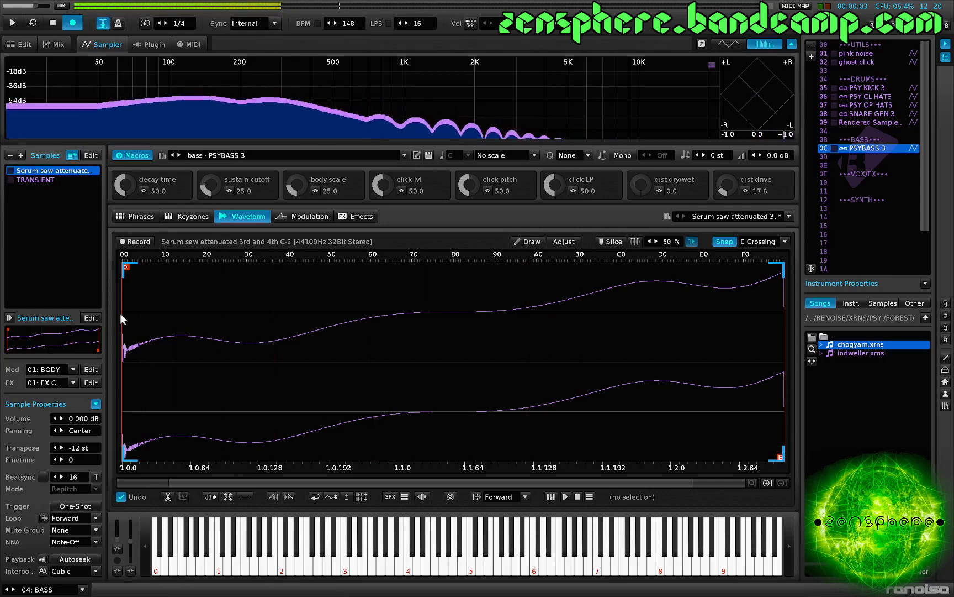
key(z)
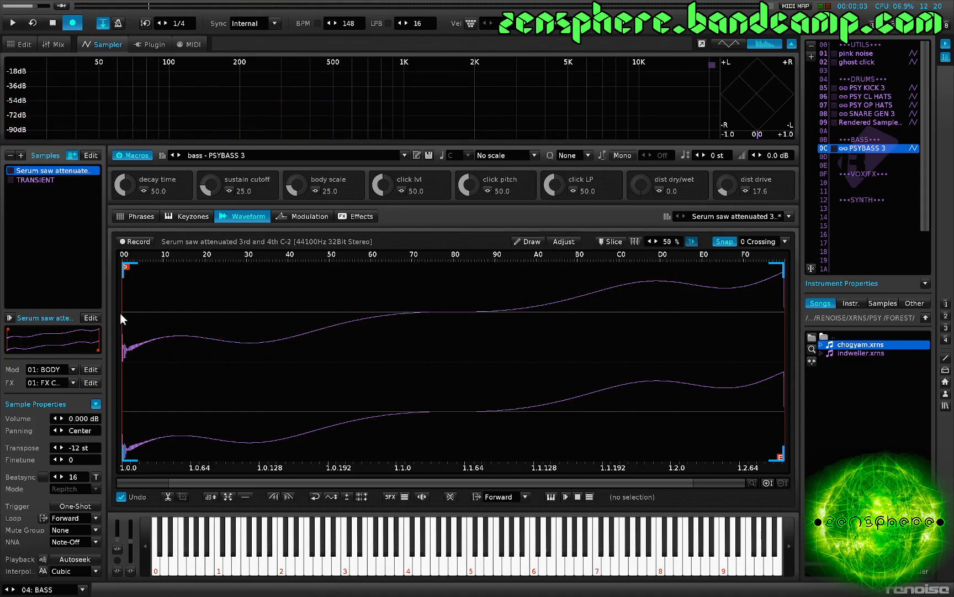
key(z)
- Set the bass's decay time macro to 35.6 while playing the bass note
key(v)
drag(130, 179, 129, 194)
key(v)
key(v)
key(v)
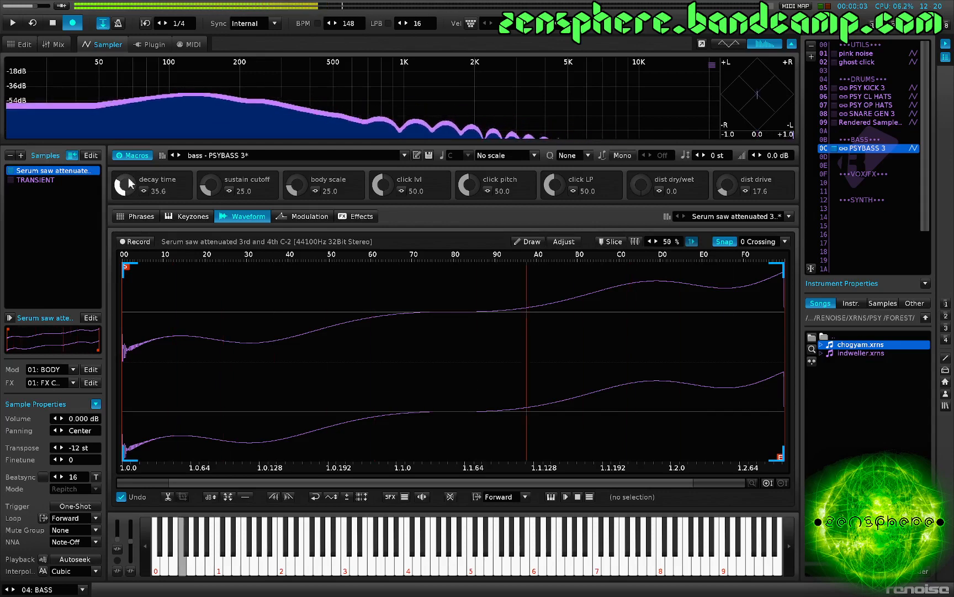
- Set the sustain cutoff macro to 18.6 and the body scale macro to 17.8 while playing the bass note
drag(209, 185, 209, 194)
key(v)
key(v)
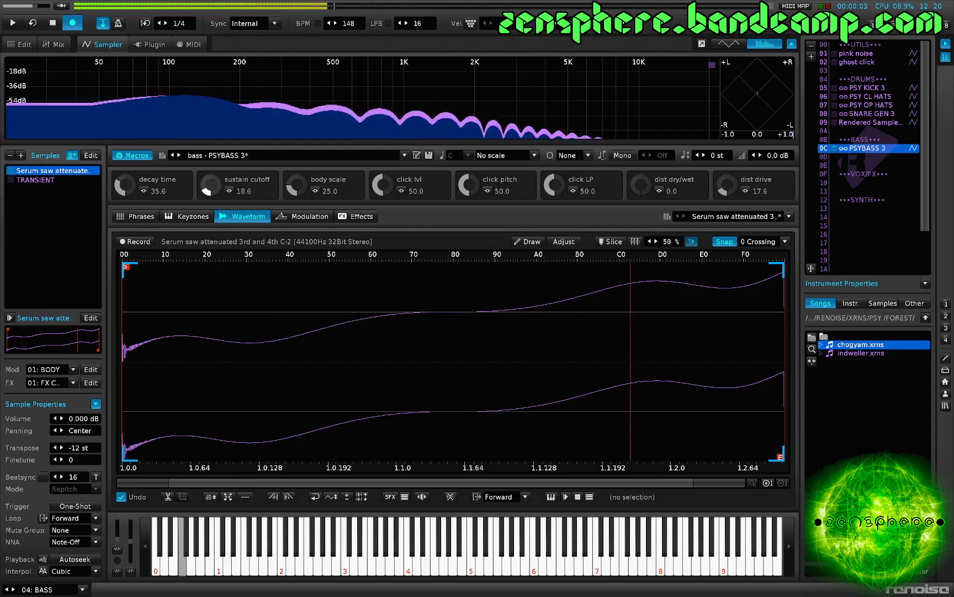
drag(294, 185, 293, 196)
key(v)
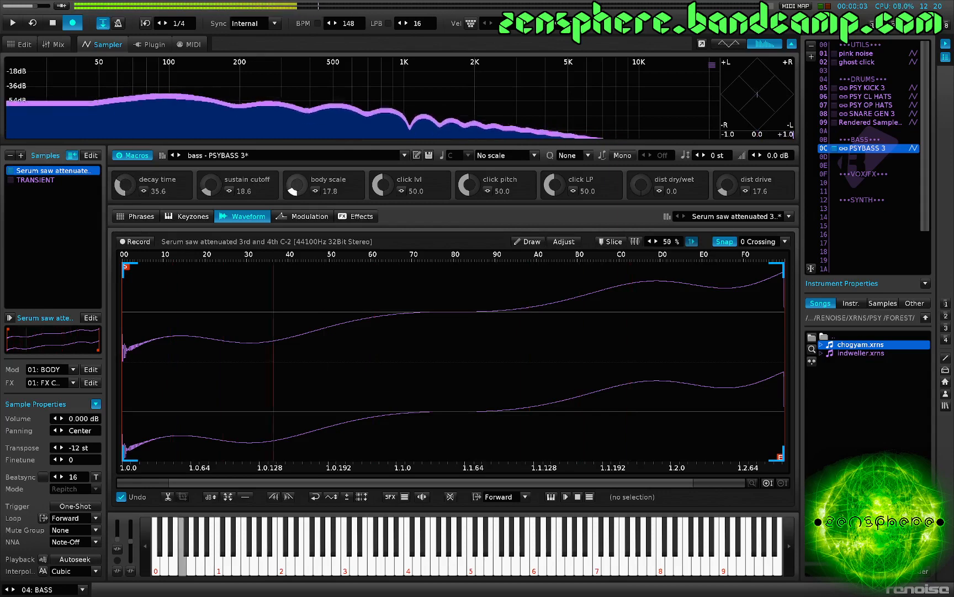
key(v)
- Raise the sustain cutoff macro to 21.8 and play the bass note
drag(223, 193, 224, 188)
key(v)
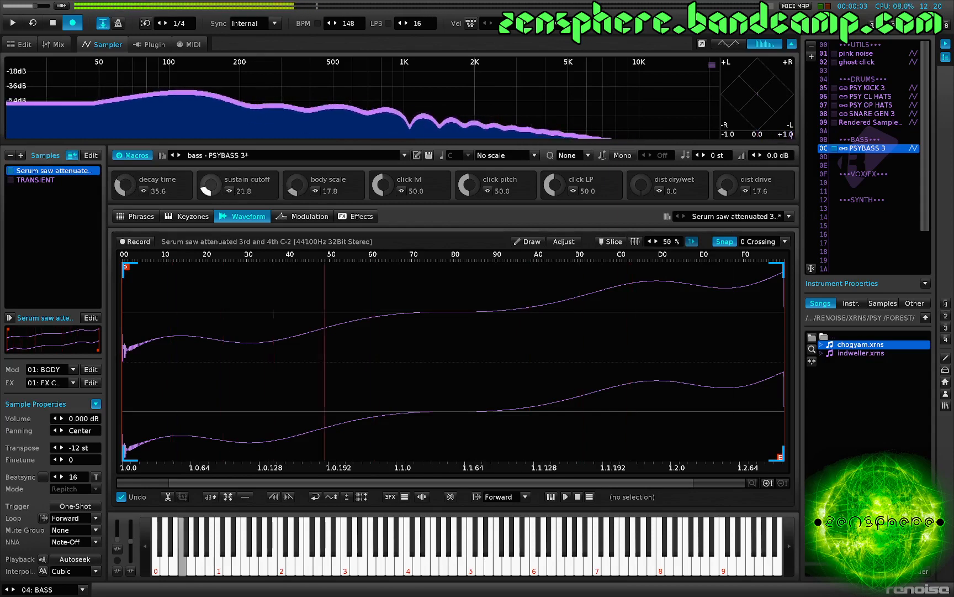
key(v)
key(v)
- Lower the body scale macro to 14.6 and the click lvl macro to 30.0, playing the bass after each change
drag(291, 189, 292, 194)
key(v)
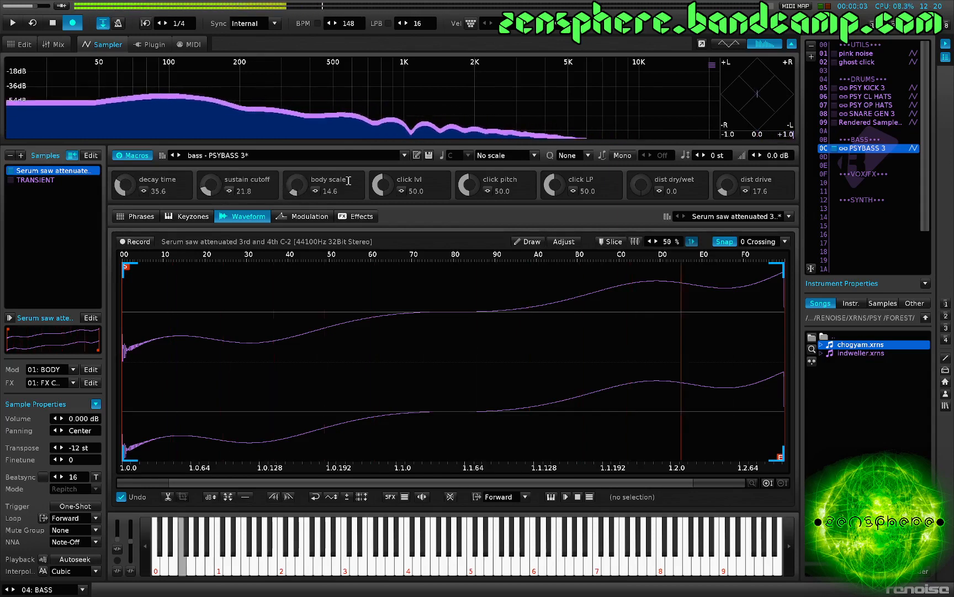
drag(381, 186, 382, 197)
key(v)
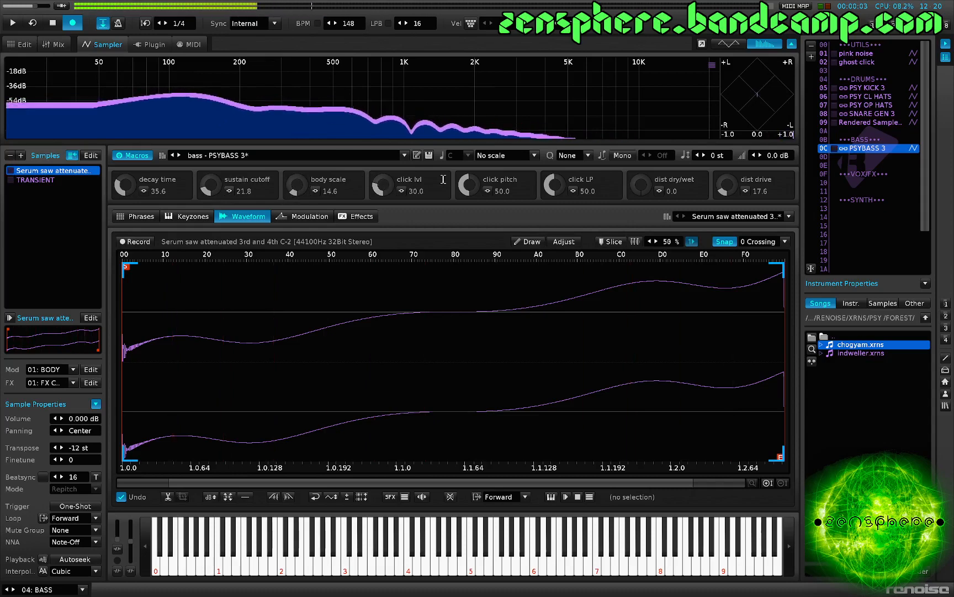
- Lower the click pitch macro to 32.0 and the click LP macro to 32.8, playing the bass note after each change
drag(467, 185, 468, 202)
key(v)
key(v)
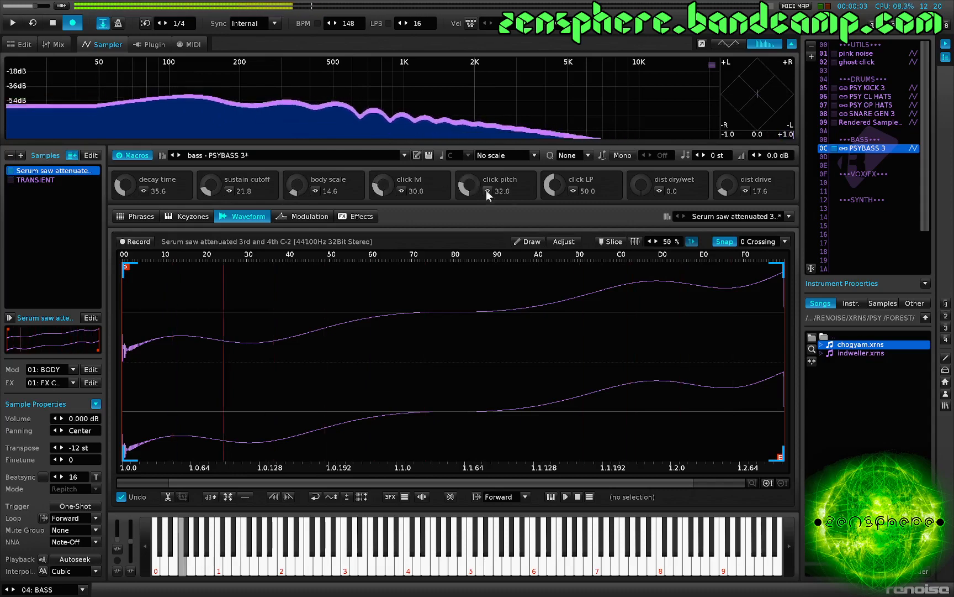
key(v)
drag(554, 187, 554, 214)
key(v)
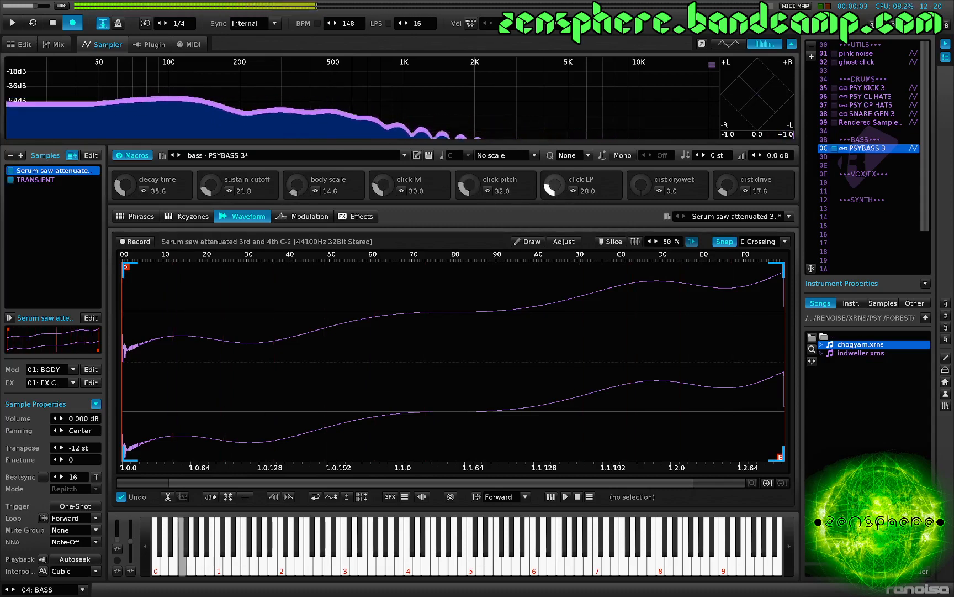
key(v)
- Set the dist dry/wet macro to 23.2 and the dist drive macro to 19.2 while playing the bass note
drag(648, 188, 649, 163)
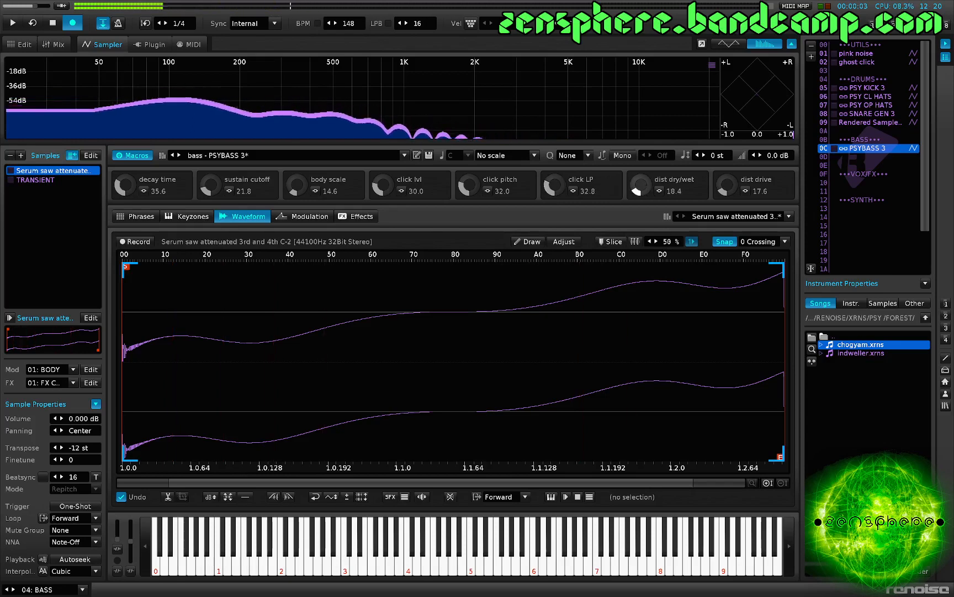
key(v)
key(v)
drag(727, 192, 727, 192)
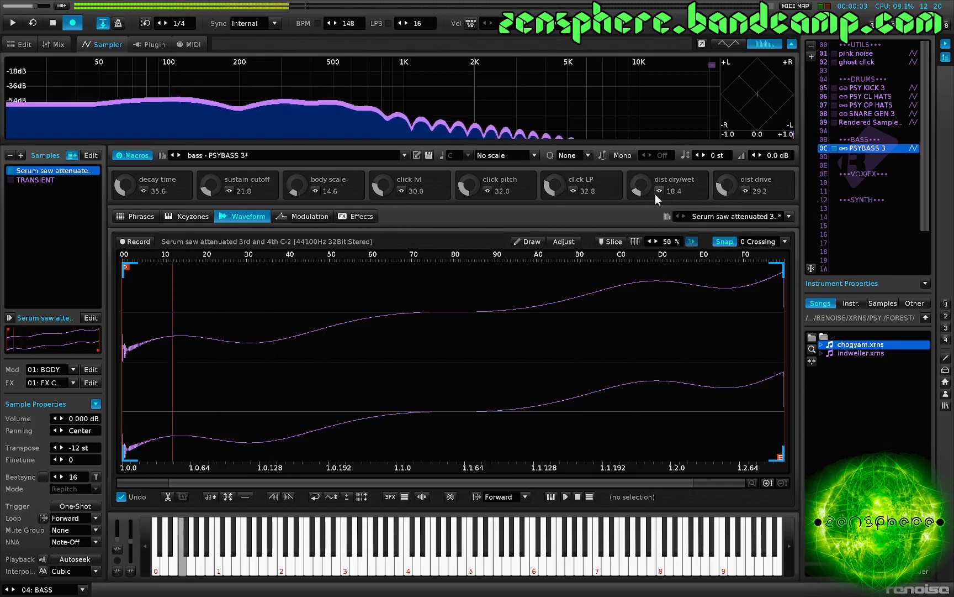
drag(641, 189, 640, 183)
key(v)
key(v)
drag(728, 189, 728, 202)
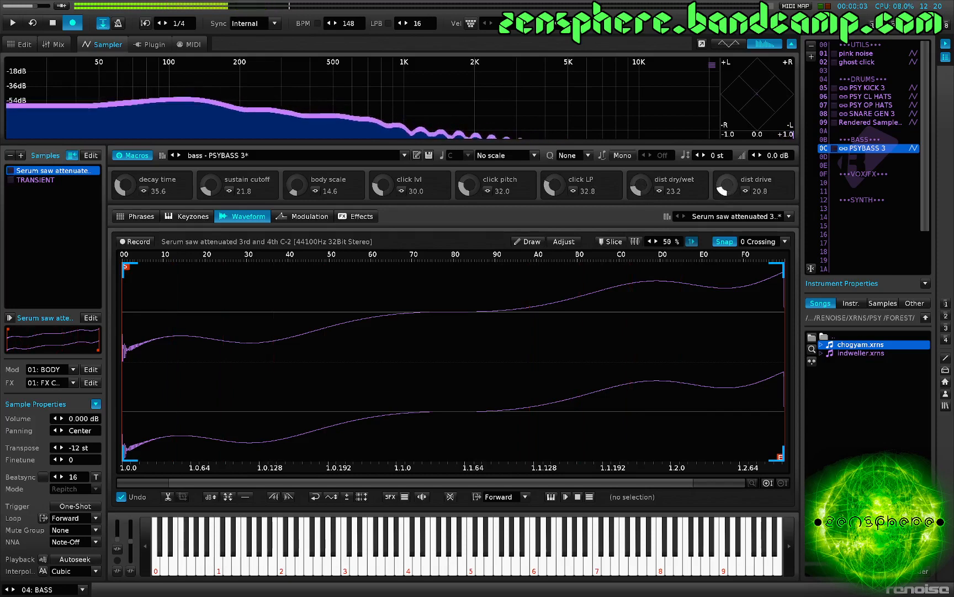
key(v)
- Lower the decay time macro to 31.6 and play the bass note repeatedly
drag(187, 191, 187, 201)
mouse_move(126, 184)
mouse_down()
mouse_move(125, 113)
mouse_move(125, 175)
mouse_up()
key(v)
key(v)
key(v)
key(v)
key(v)
key(v)
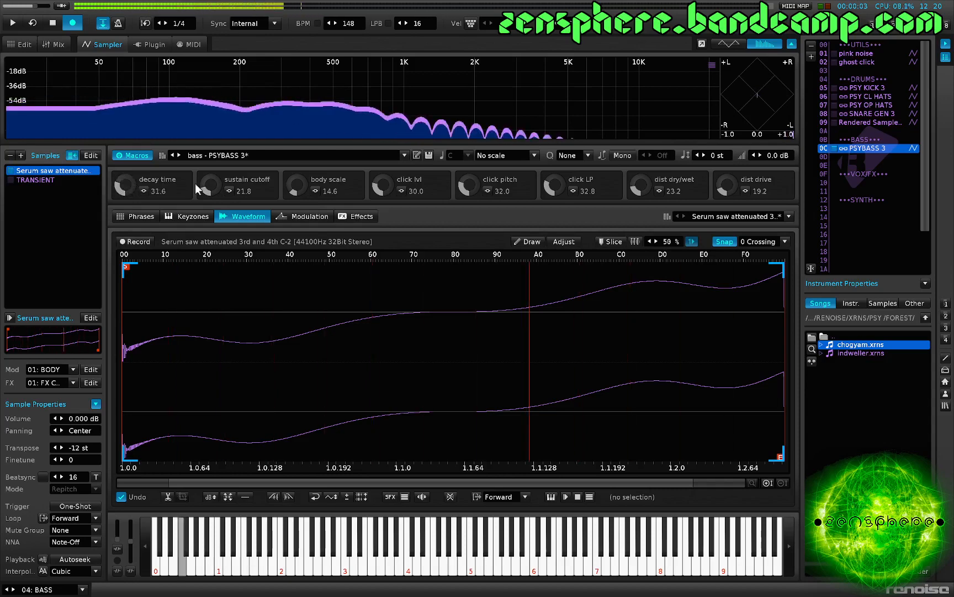
key(v)
- Set the body scale macro to 15.0 and play the bass note repeatedly
mouse_move(298, 185)
mouse_down()
mouse_move(297, 194)
mouse_move(297, 185)
mouse_up()
key(v)
key(v)
key(v)
key(v)
key(v)
- In the bass instrument's effects, set Amount 2 of FX Chain 01's Multiband Send to -22.08 dB while playing the bass note
click(362, 215)
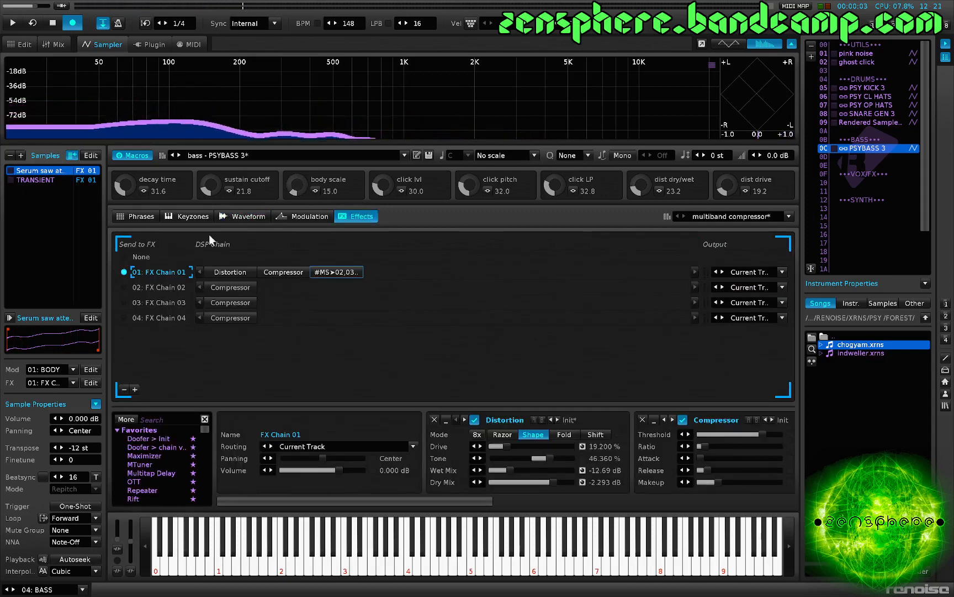
click(237, 297)
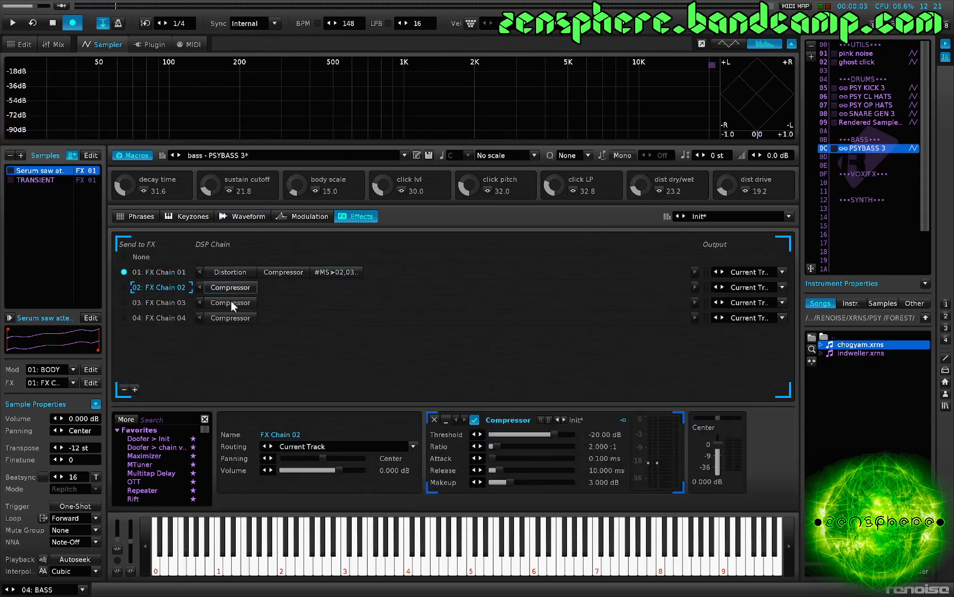
click(334, 272)
drag(671, 427, 671, 433)
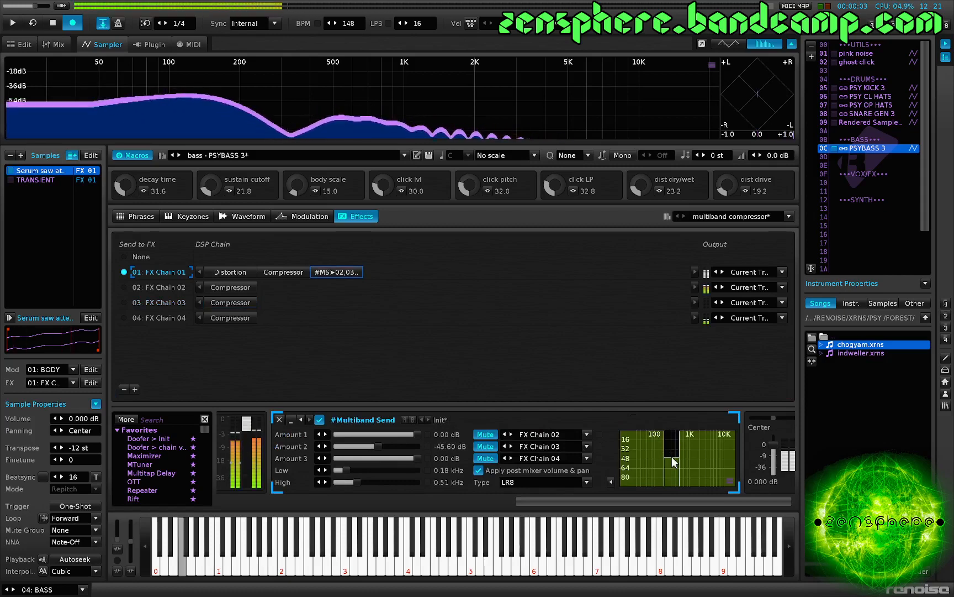
drag(673, 462, 672, 443)
key(v)
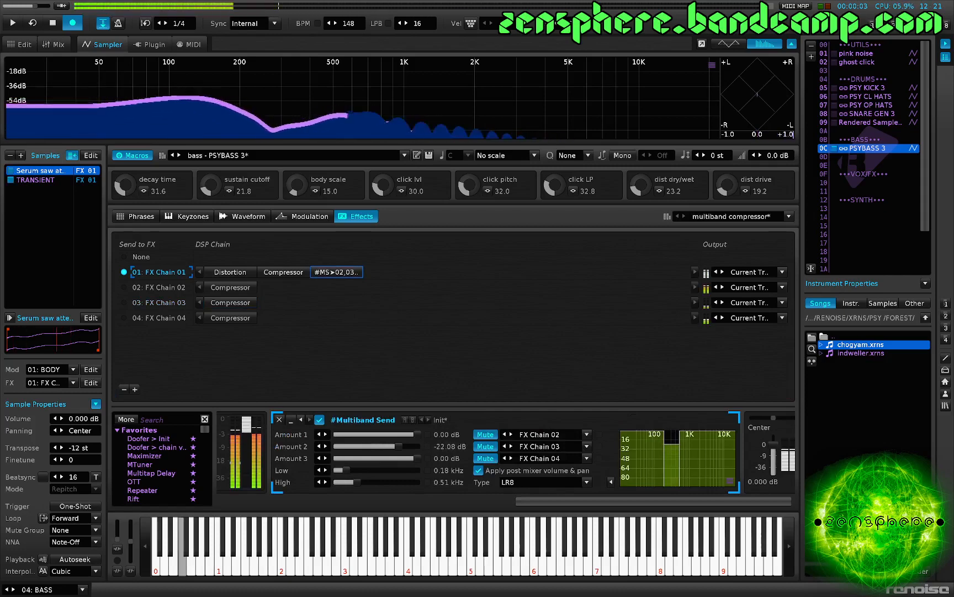
key(v)
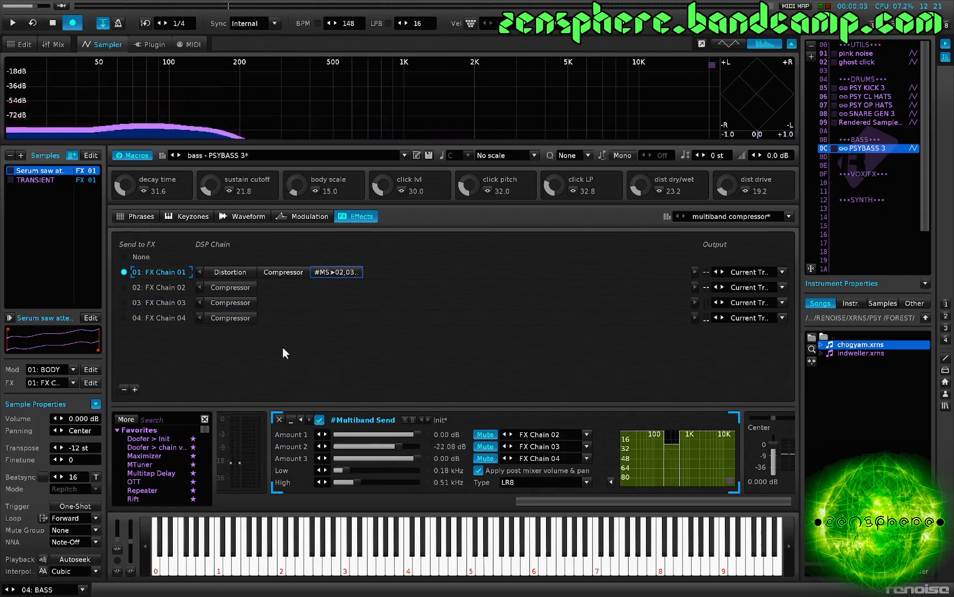
- Raise the Compressor makeup to 7.948 dB in FX Chain 04 and 7.349 dB in FX Chain 02, playing the bass note
click(231, 319)
click(525, 485)
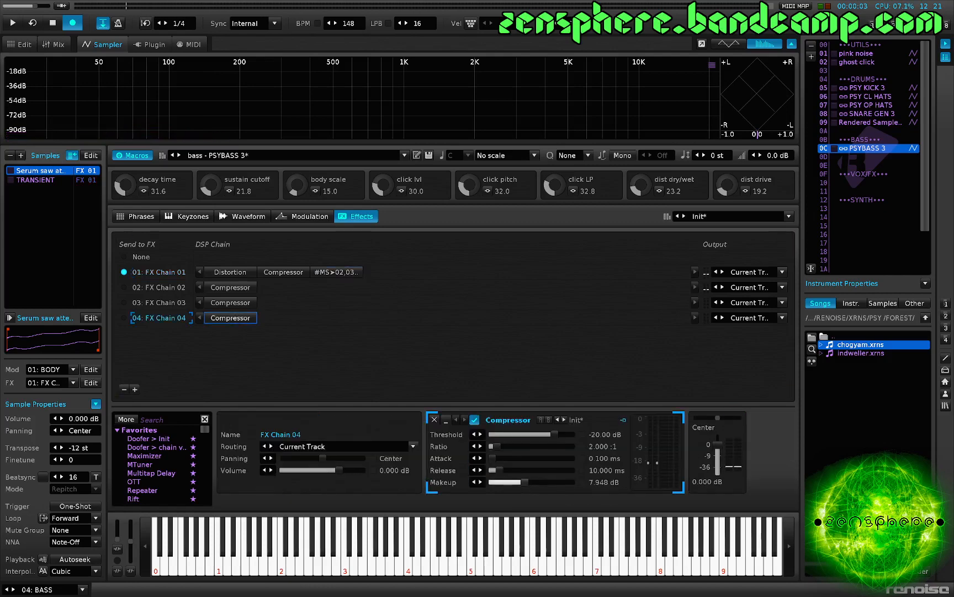
key(v)
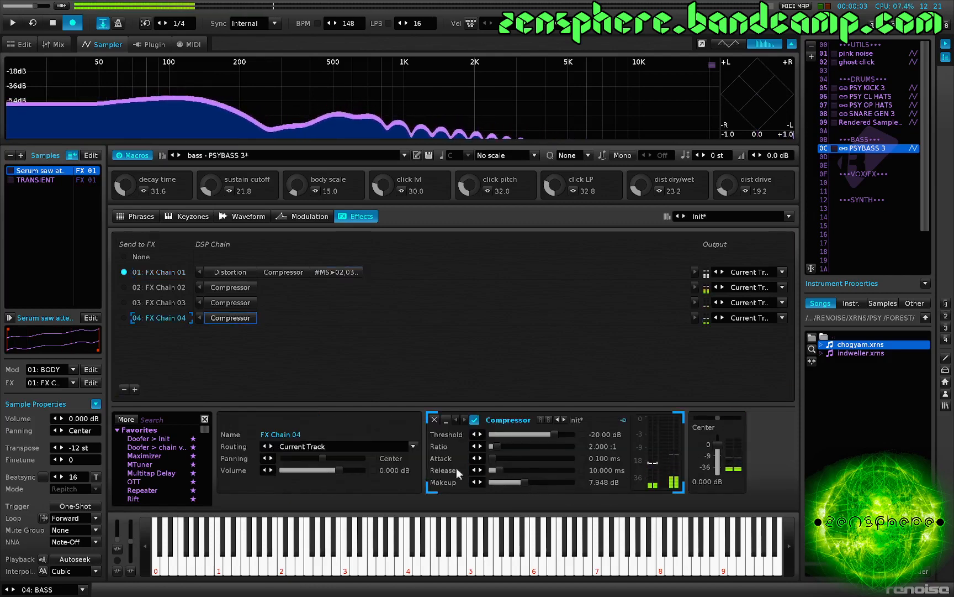
click(223, 288)
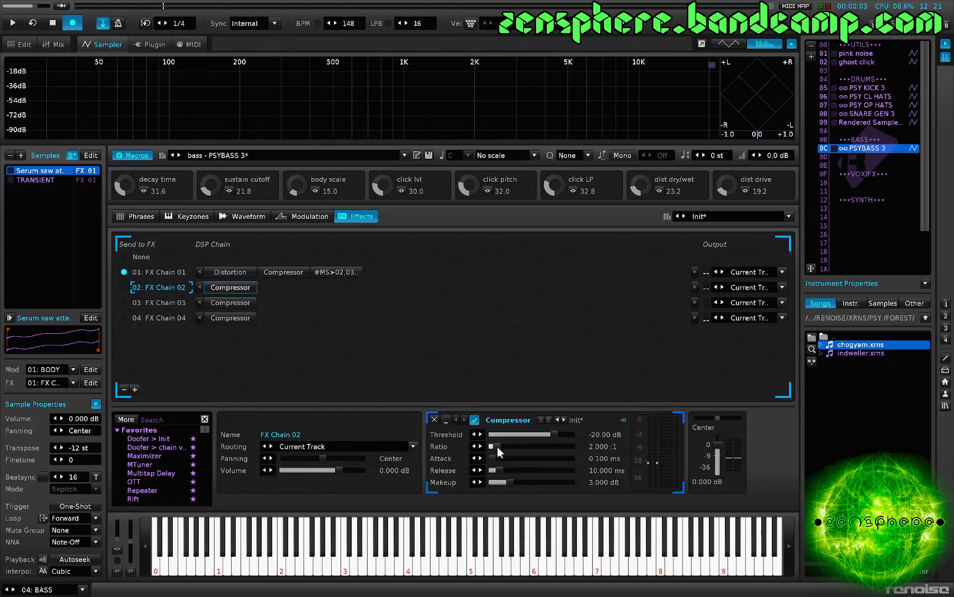
click(523, 482)
key(v)
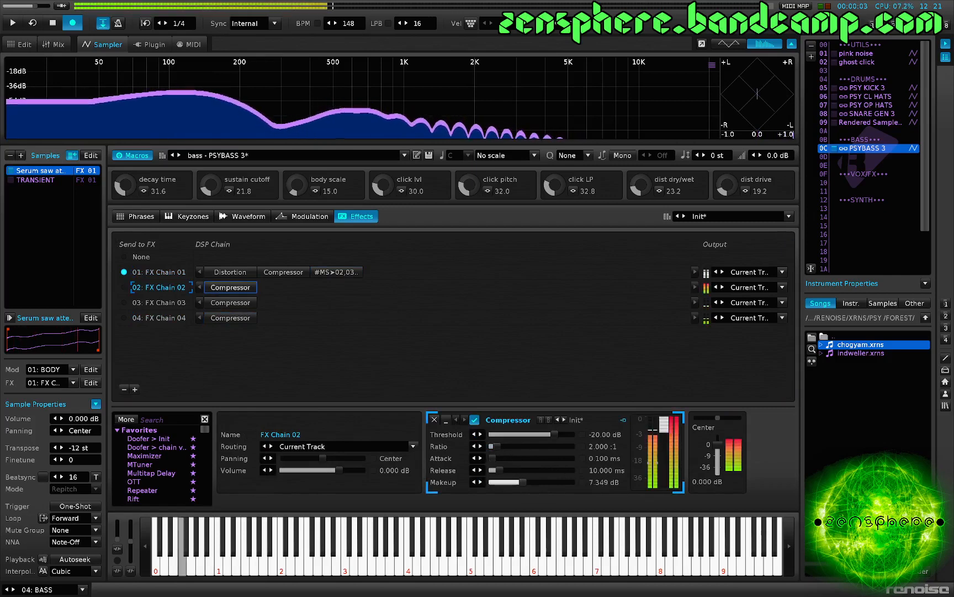
- Enter F-0 notes of PSYBASS 3 on the BASS track every four lines from line 00 to line 18
key(F1)
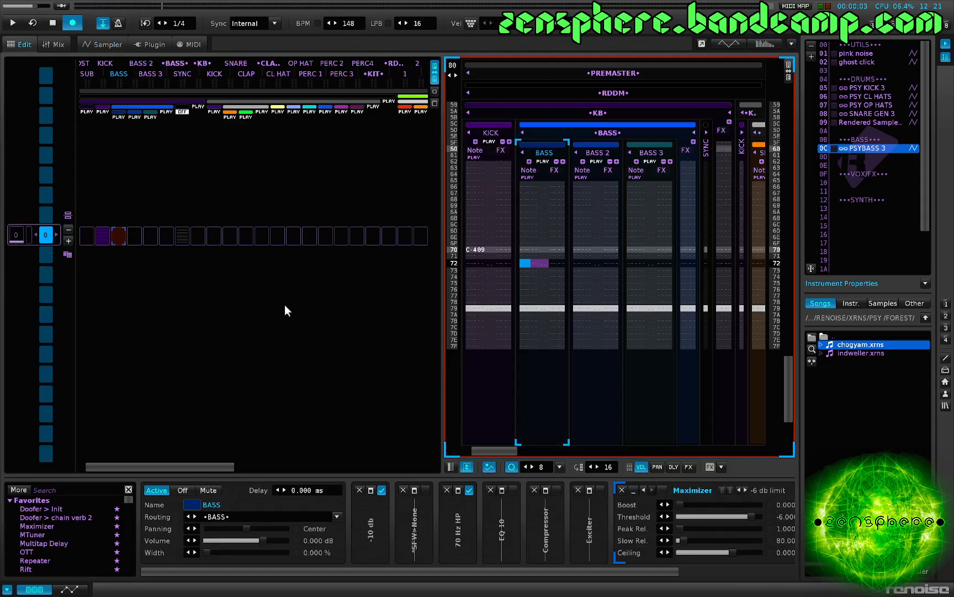
scroll(560, 331, up, 20)
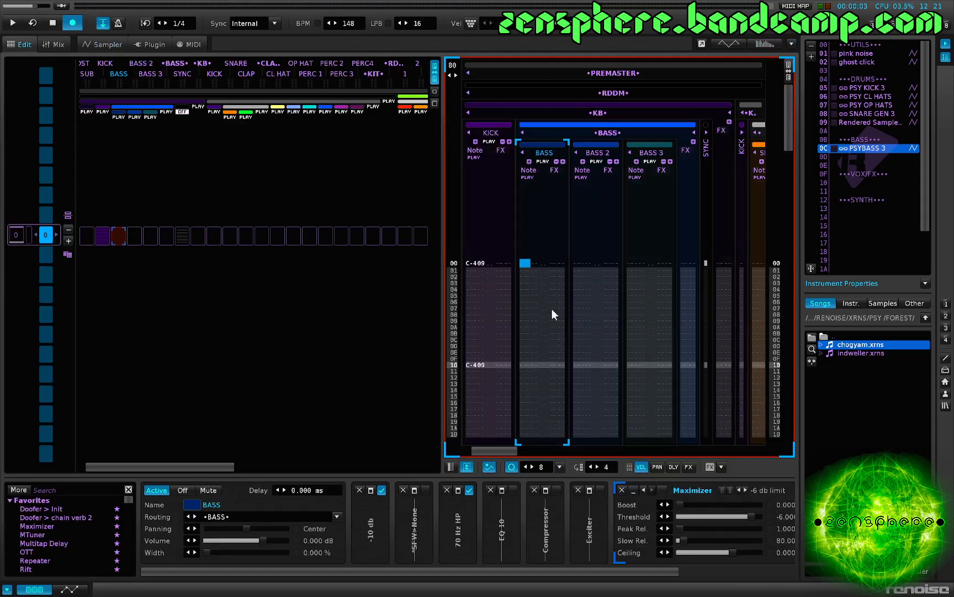
key(v)
key(v)
key(v)
key(v)
key(v)
key(v)
key(v)
- Delete the bass notes on lines 10, 14 and 18 of the BASS track
key(Up)
key(Up)
key(Up)
key(Up)
key(Up)
key(Up)
key(Up)
key(Up)
key(Up)
key(Up)
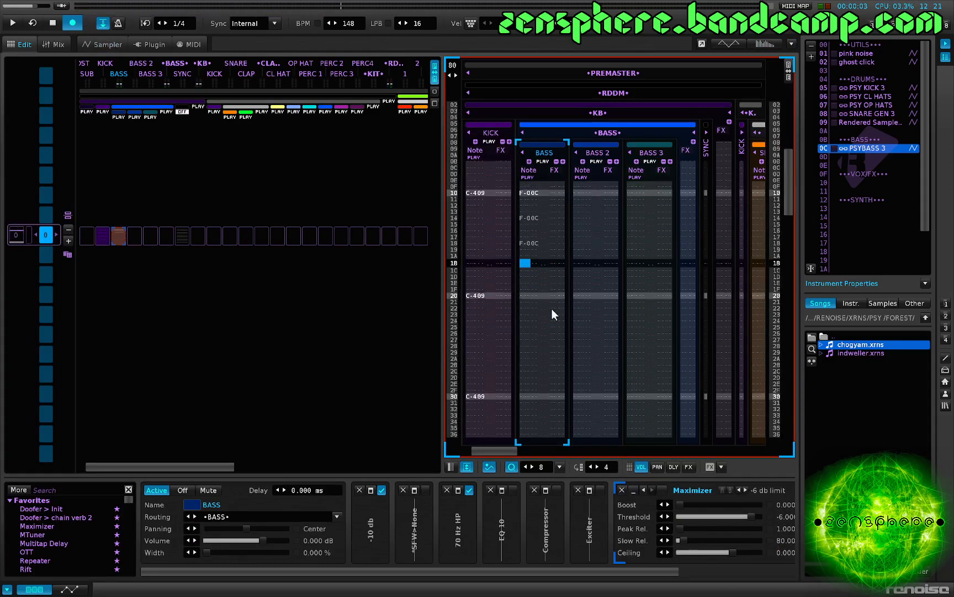
key(Up)
key(Up)
key(Delete)
key(Delete)
key(Delete)
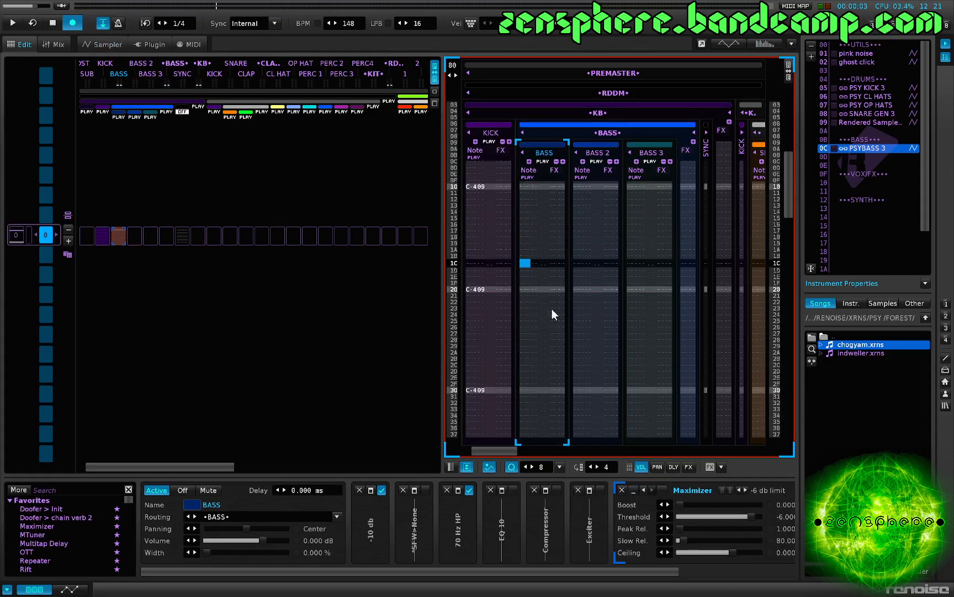
- Delete the bass note on line 00 that coincides with the first kick
key(Up)
key(Up)
key(Up)
key(Up)
key(Up)
key(Up)
key(Up)
key(Up)
key(Up)
key(Up)
key(Up)
key(Up)
key(Up)
key(Up)
key(Up)
key(Up)
key(Up)
key(Up)
key(Up)
key(Up)
key(Up)
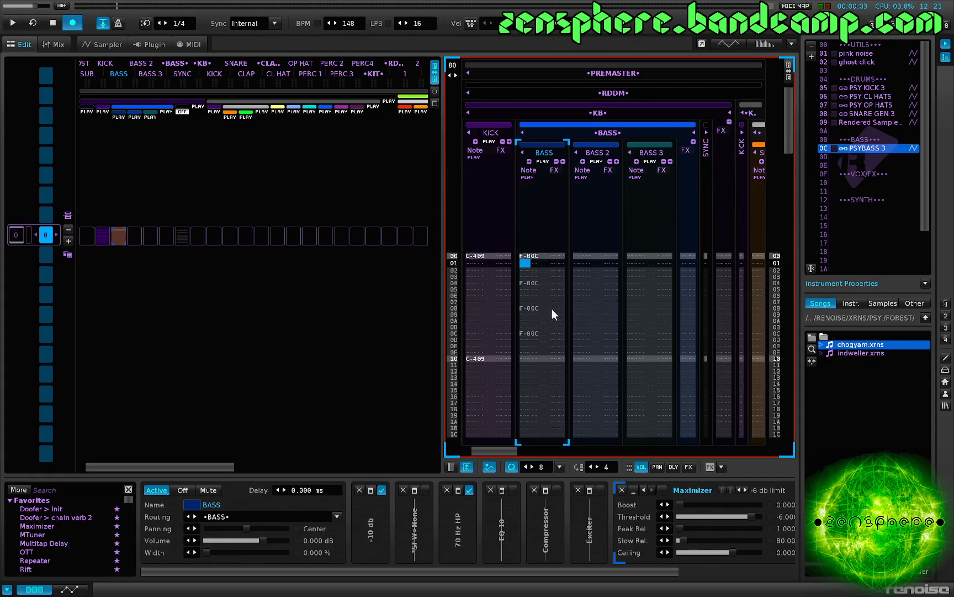
key(Delete)
- Set the volume of the bass note on line 04 to 40
key(Right)
key(Right)
key(Right)
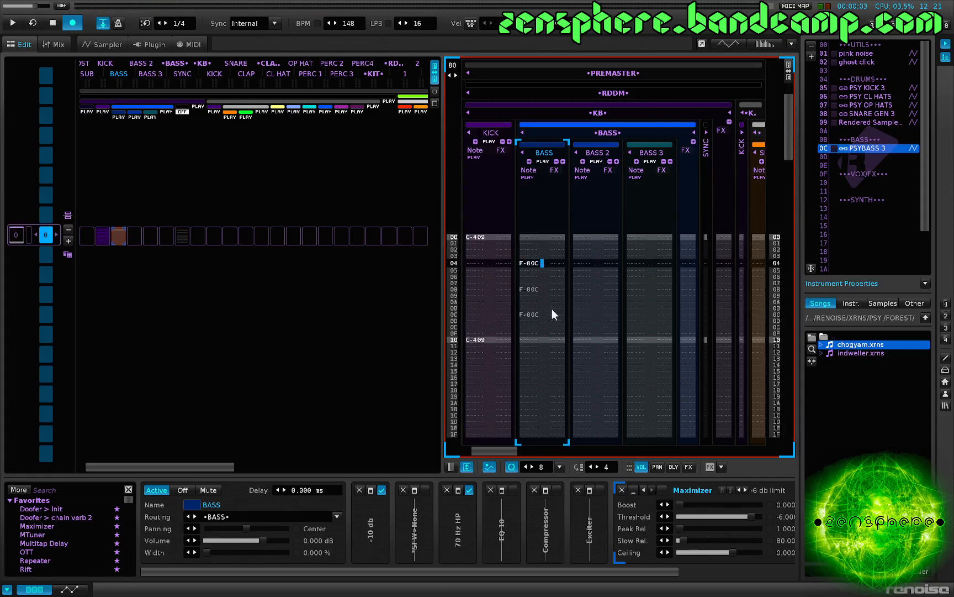
text(4)
- Insert note-offs on lines 06, 0A and 0F of the BASS track
key(Left)
key(Left)
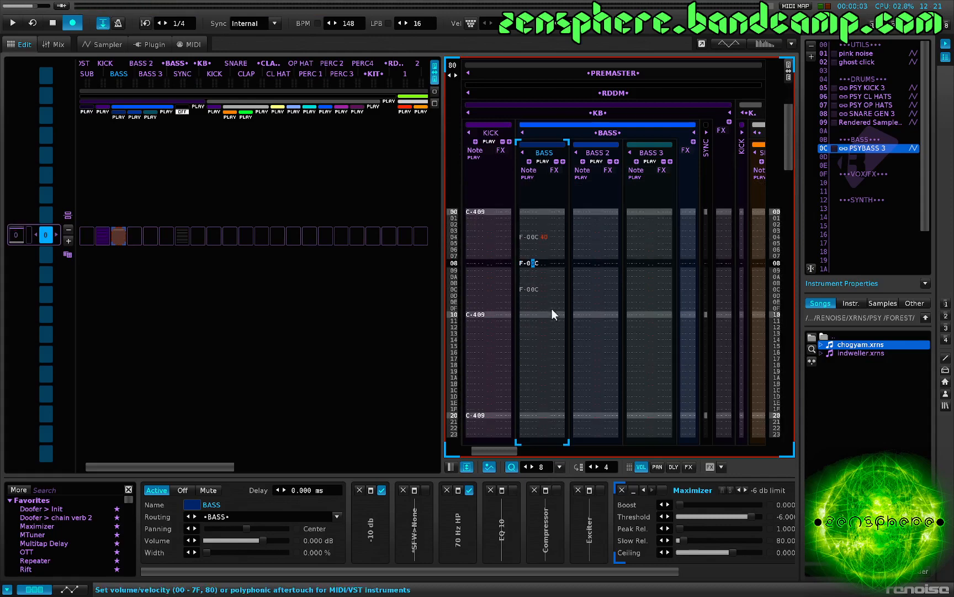
key(Up)
key(Up)
key(Left)
key(Caps_Lock)
key(Caps_Lock)
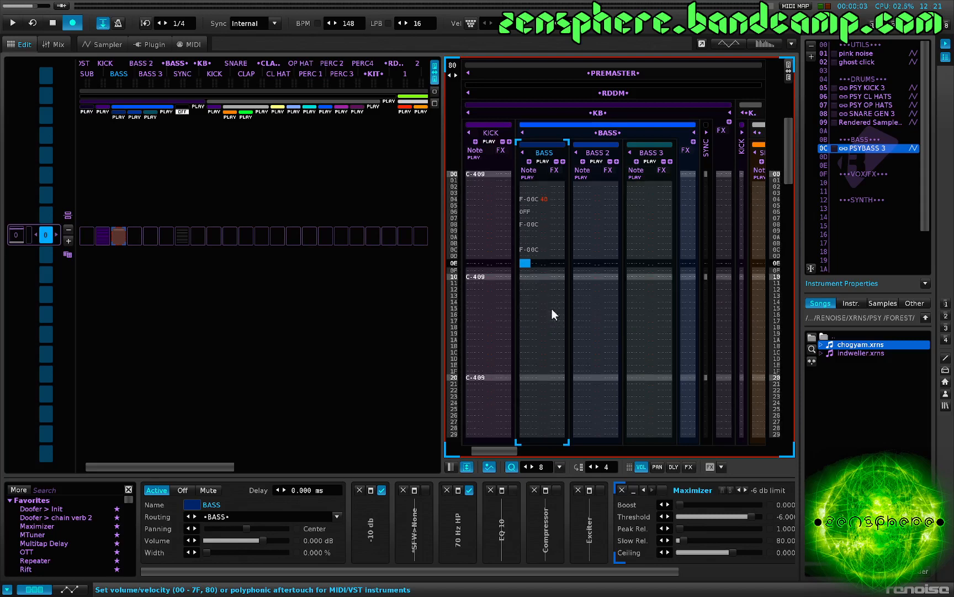
key(Down)
key(Caps_Lock)
- Copy lines 00 to 0F of the BASS track, paste them continuously through the rest of the pattern, and play it back
key(Up)
key(Up)
key(Up)
key(Up)
key(Up)
key(Up)
key(Up)
key(Up)
key(Up)
key(Up)
key(Up)
key(Up)
key(Up)
key(Up)
key(Up)
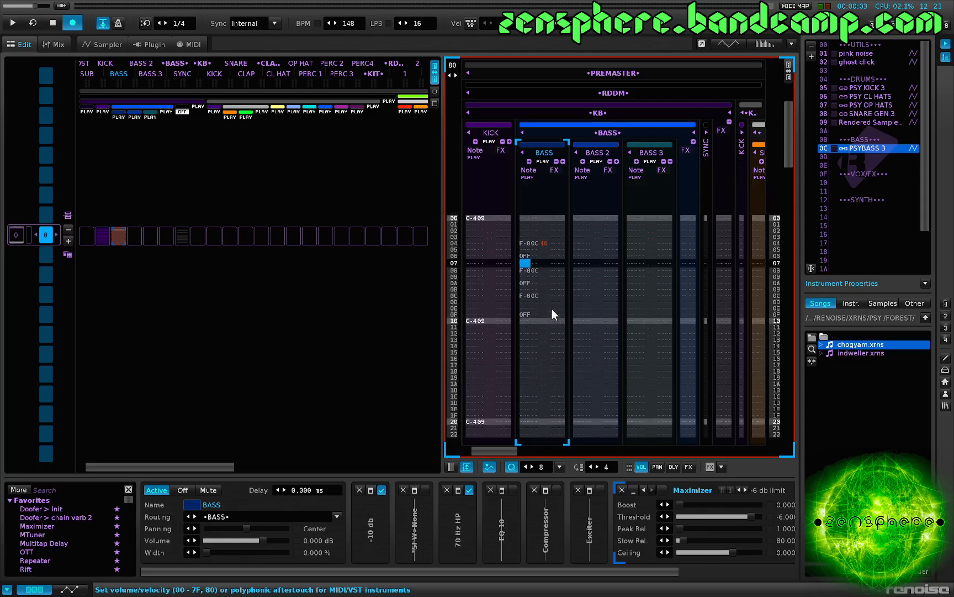
key(Up)
key(Up)
key(Up)
key(Up)
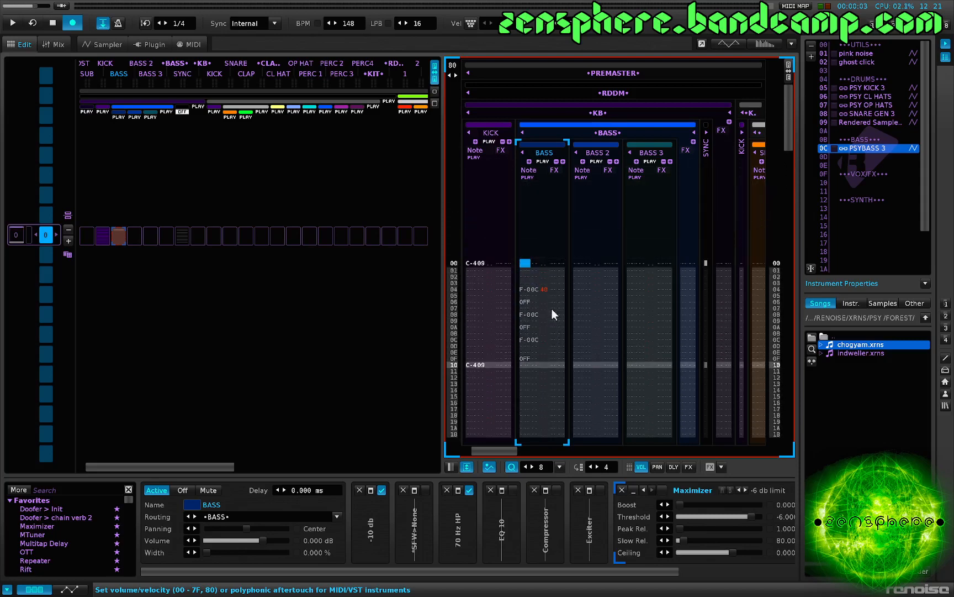
key(shift+Down)
key(shift+Down)
key(shift+Down)
key(shift+Down)
key(shift+Down)
key(shift+Down)
key(shift+Down)
key(shift+Down)
key(shift+Down)
key(shift+Down)
key(shift+Down)
key(shift+Down)
key(shift+Down)
key(shift+Down)
key(shift+Down)
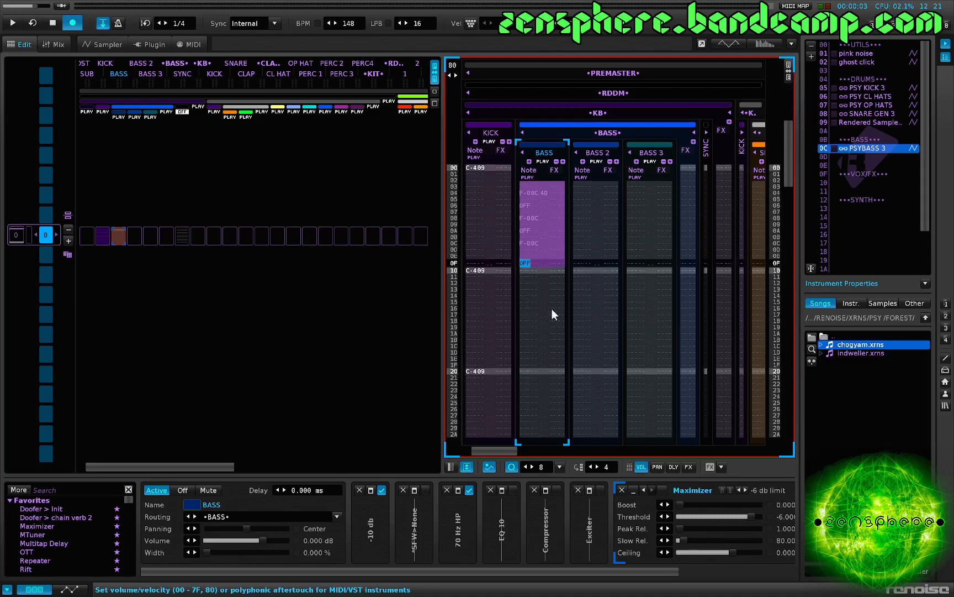
key(ctrl+c)
key(Down)
key(ctrl+p)
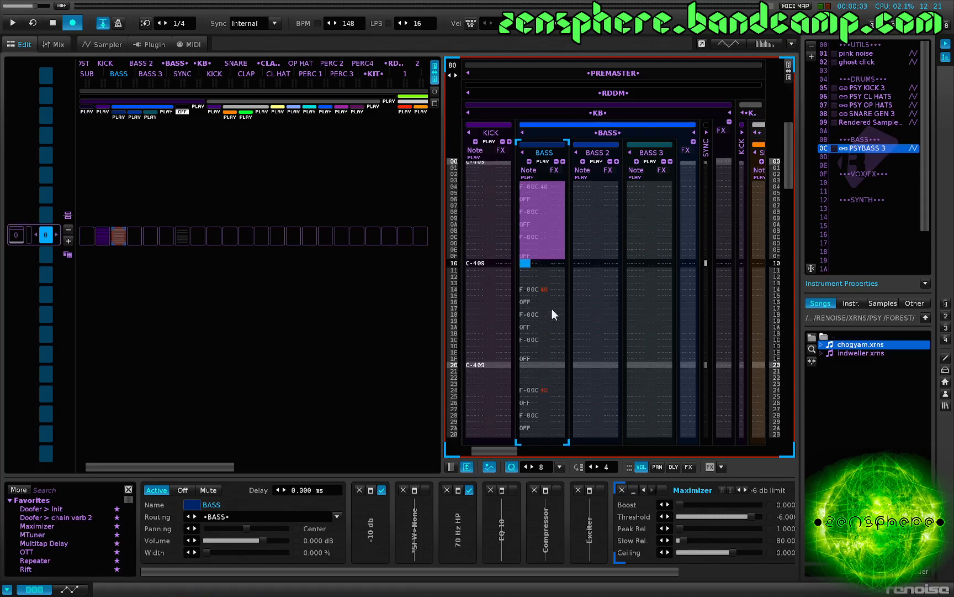
key(space)
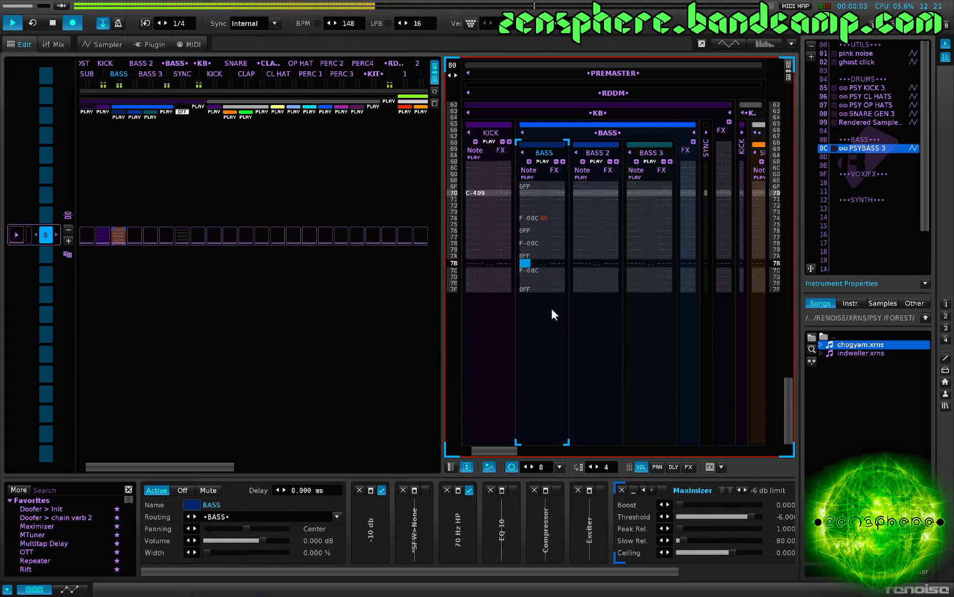
key(space)
- In the mixer, enable the Maximizer on the KICK track and mute the BASS track
key(F3)
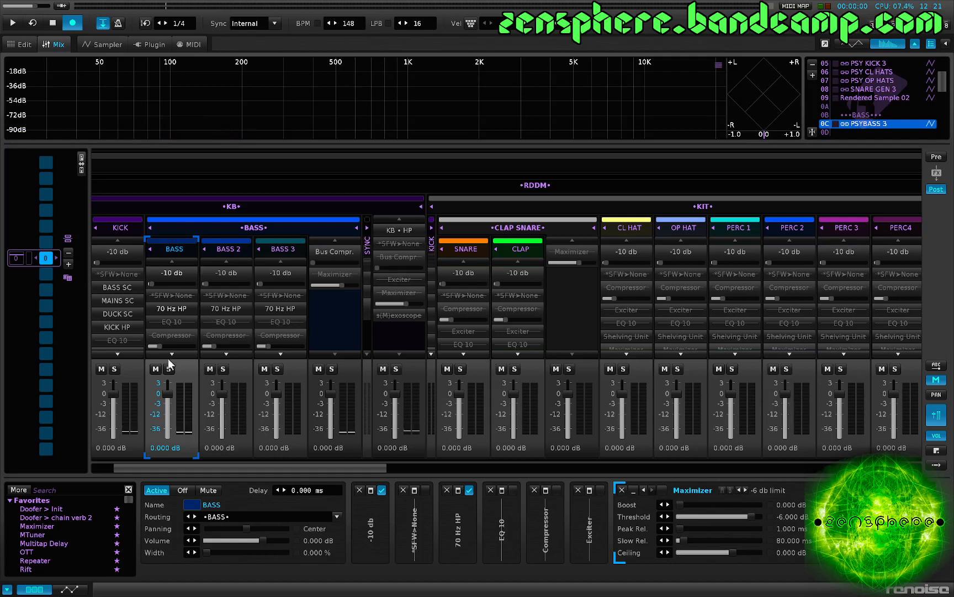
scroll(168, 357, left, 2)
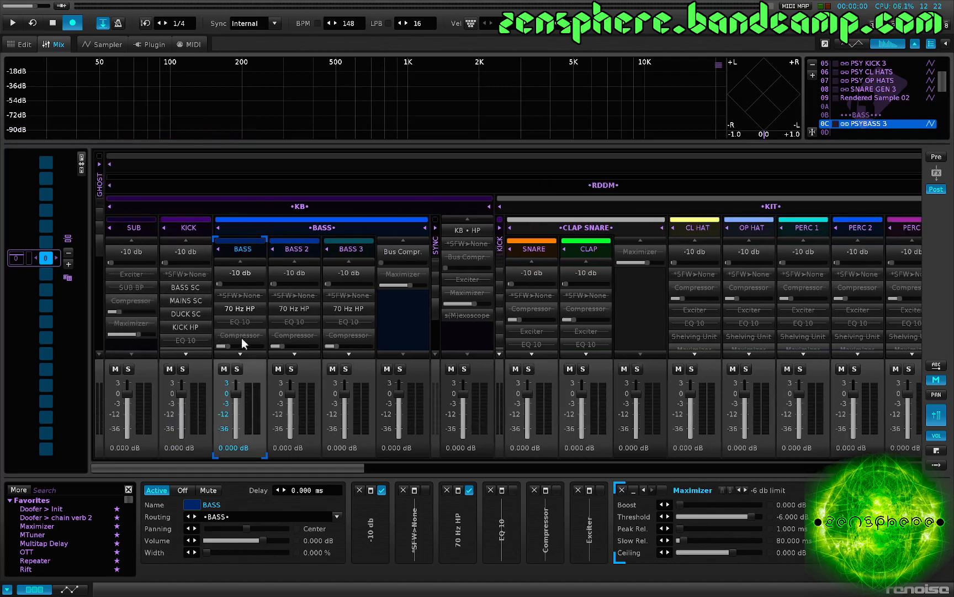
scroll(194, 316, down, 3)
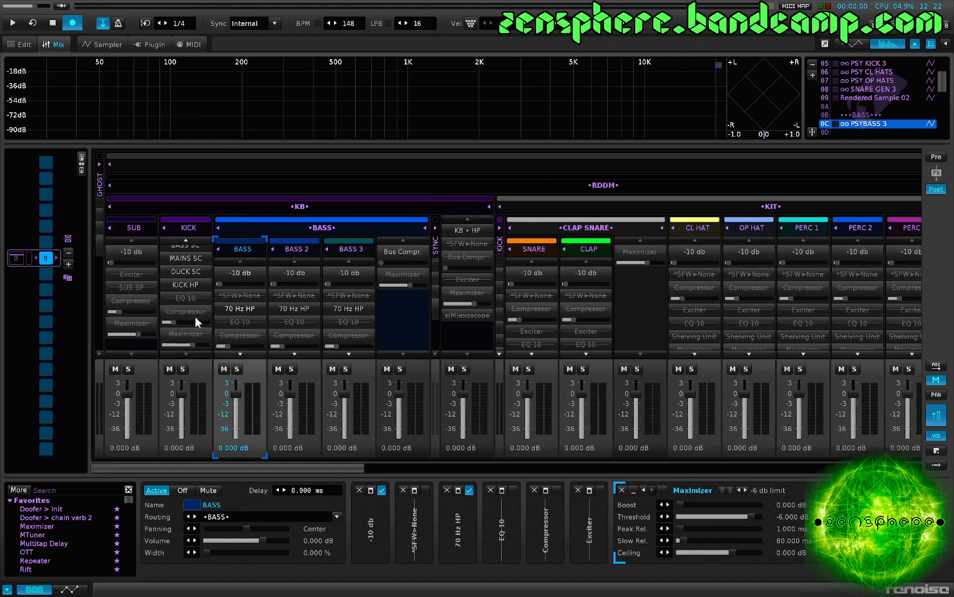
click(194, 331)
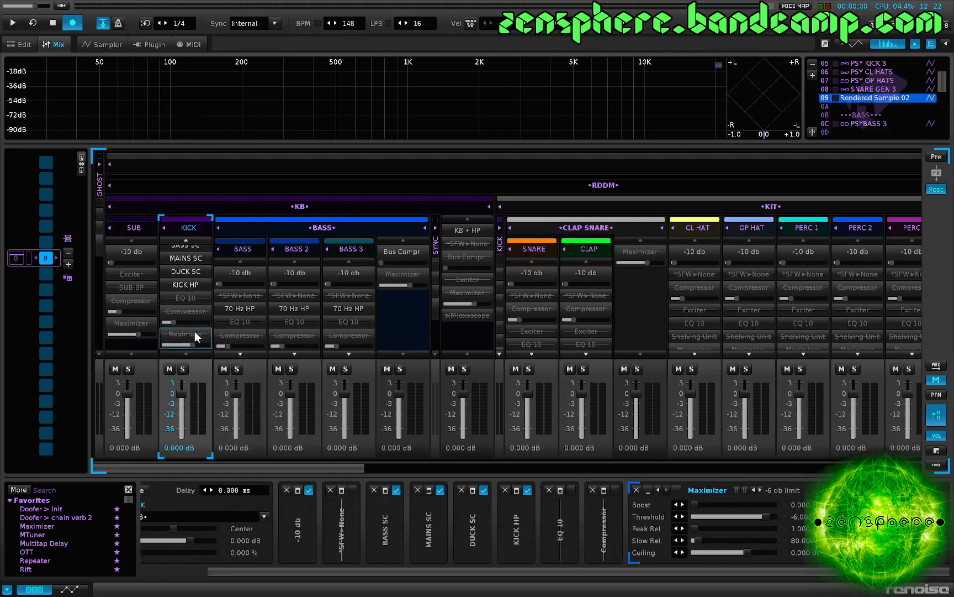
click(223, 368)
- Play the pattern and raise the KICK track Maximizer's boost to about 3.96 dB
key(space)
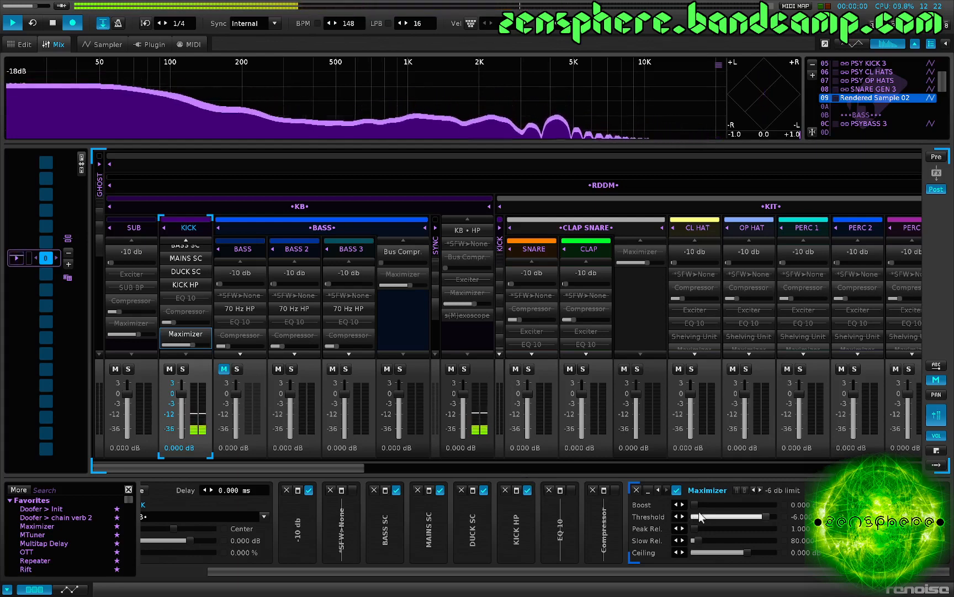
drag(696, 504, 699, 504)
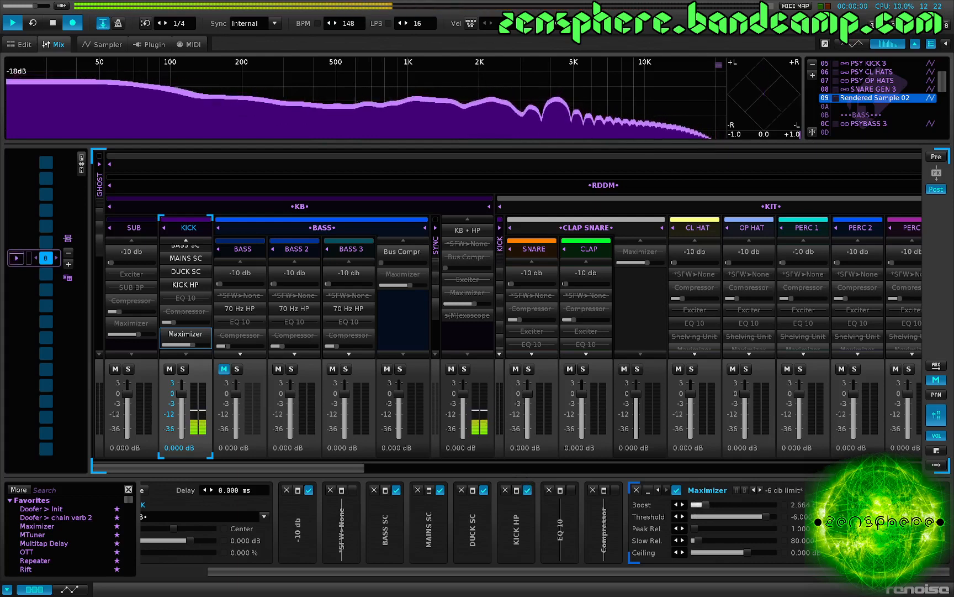
drag(708, 504, 709, 504)
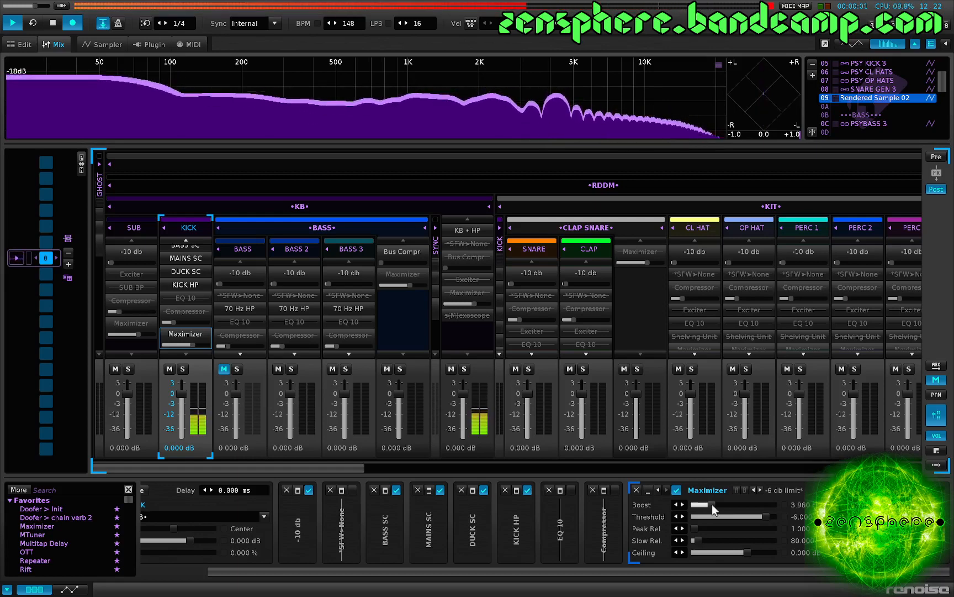
- Raise the KICK track Maximizer's boost to about 5.04 dB and open the s(M)exoscope on the KB group
drag(712, 504, 717, 504)
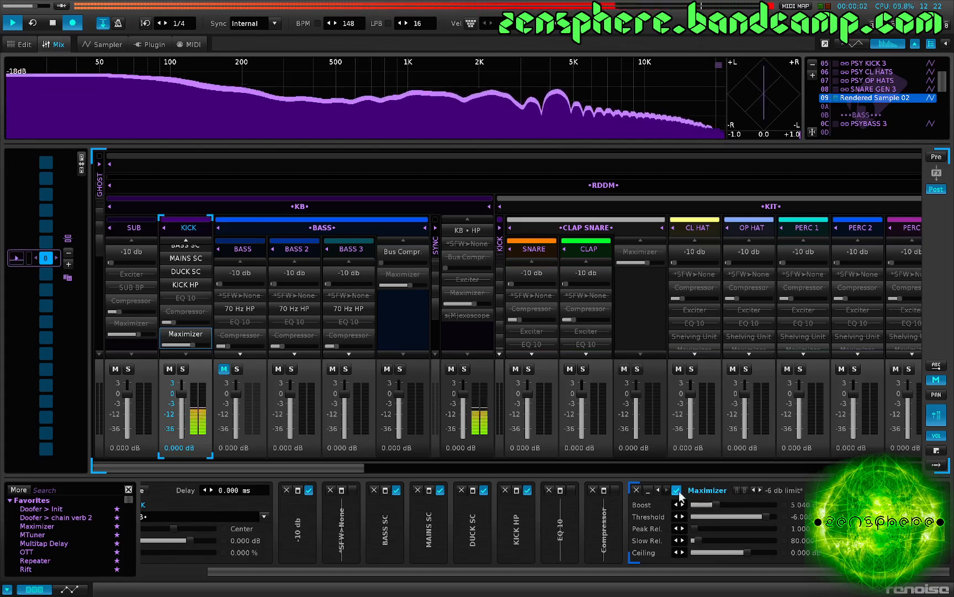
double_click(458, 315)
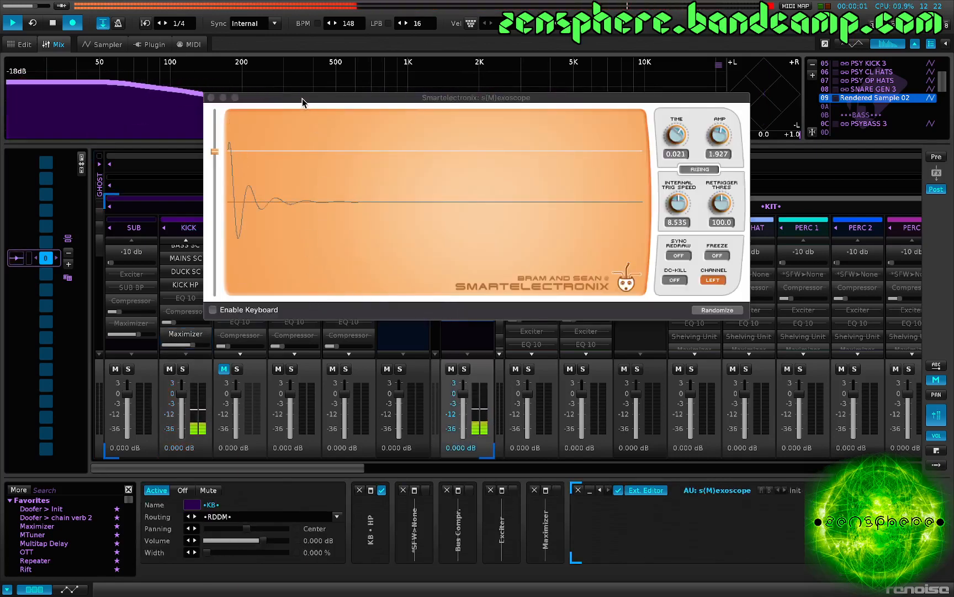
drag(302, 99, 660, 194)
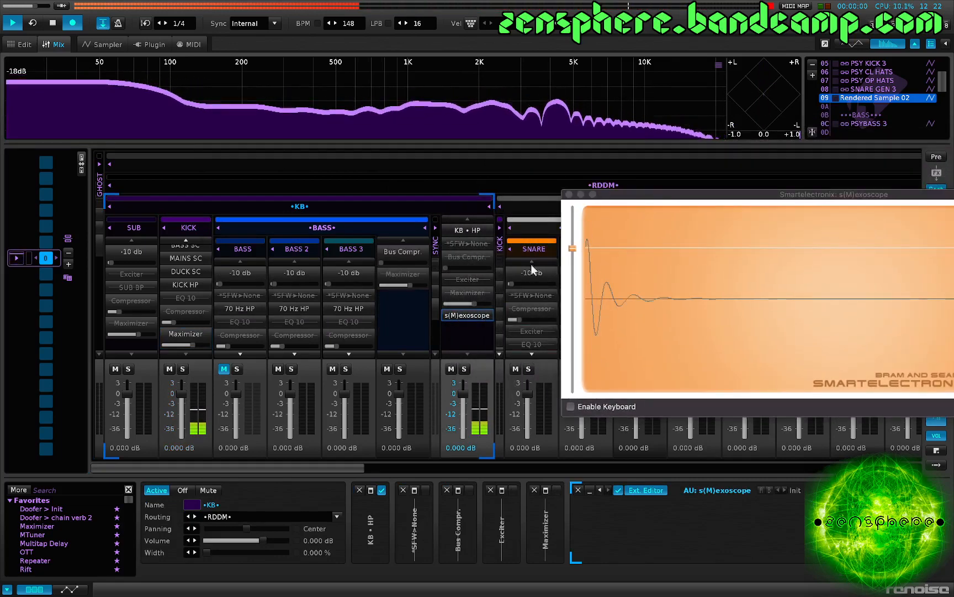
- Expand and unmute the SYNC track, and raise the s(M)exoscope's trigger level close to its maximum
click(435, 228)
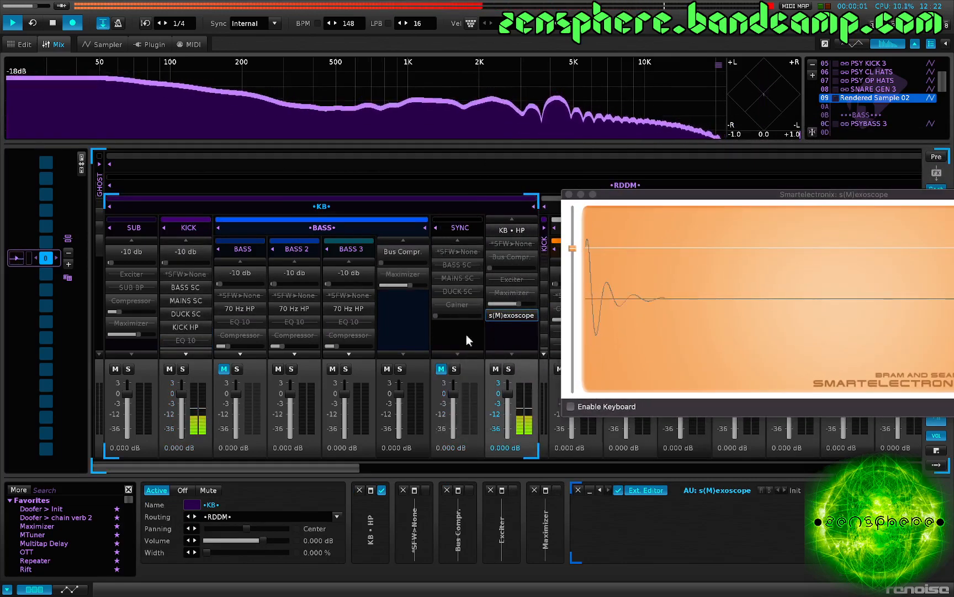
click(441, 368)
drag(642, 199, 472, 189)
drag(397, 238, 404, 199)
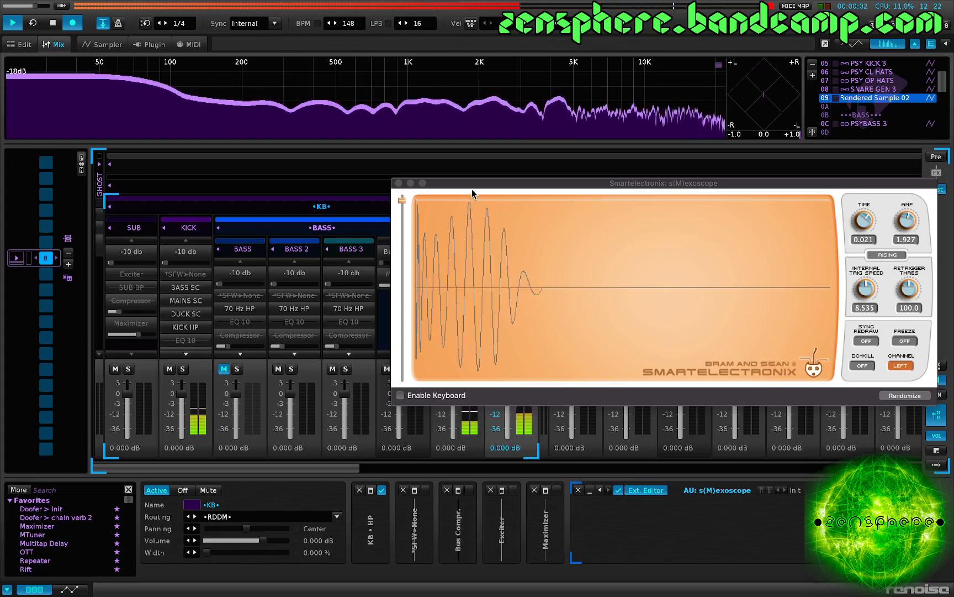
drag(471, 182, 429, 431)
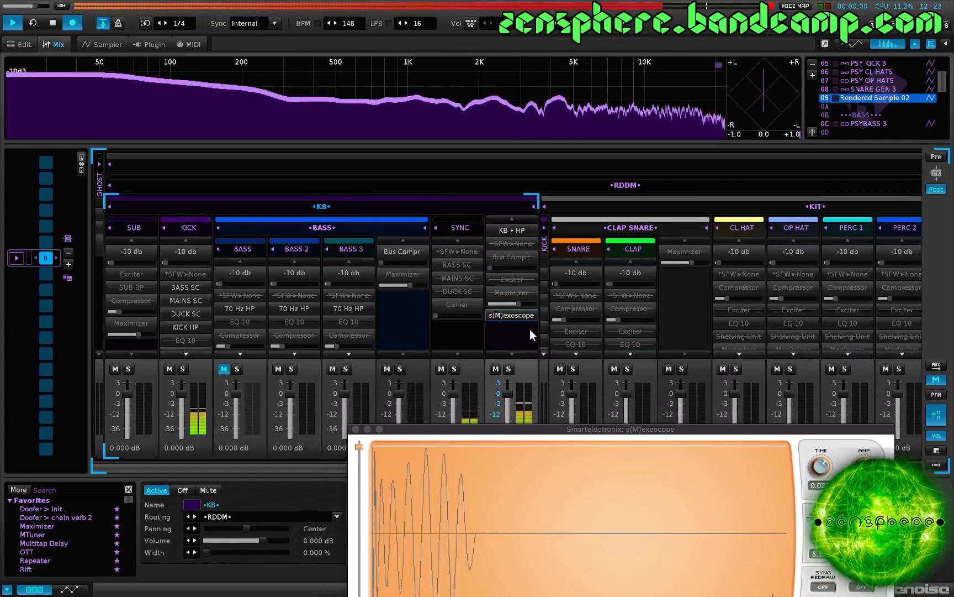
drag(532, 430, 435, 373)
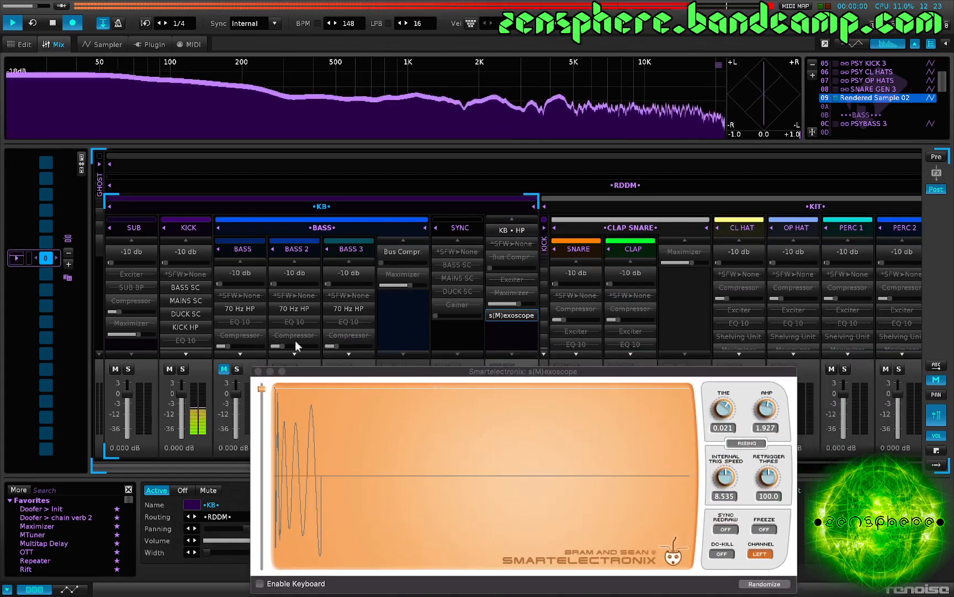
- Set the KICK track Maximizer's boost to 5 dB, viewing the kick waveform with the s(M)exoscope's time at 0.071
scroll(205, 337, down, 2)
click(203, 333)
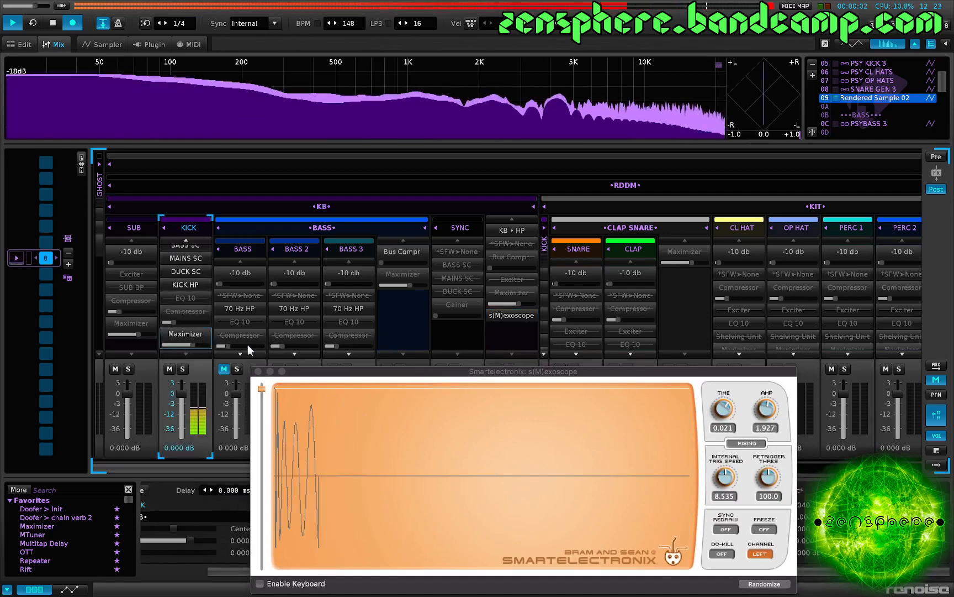
drag(579, 371, 580, 177)
mouse_move(731, 505)
mouse_down()
mouse_move(741, 506)
mouse_move(730, 505)
mouse_up()
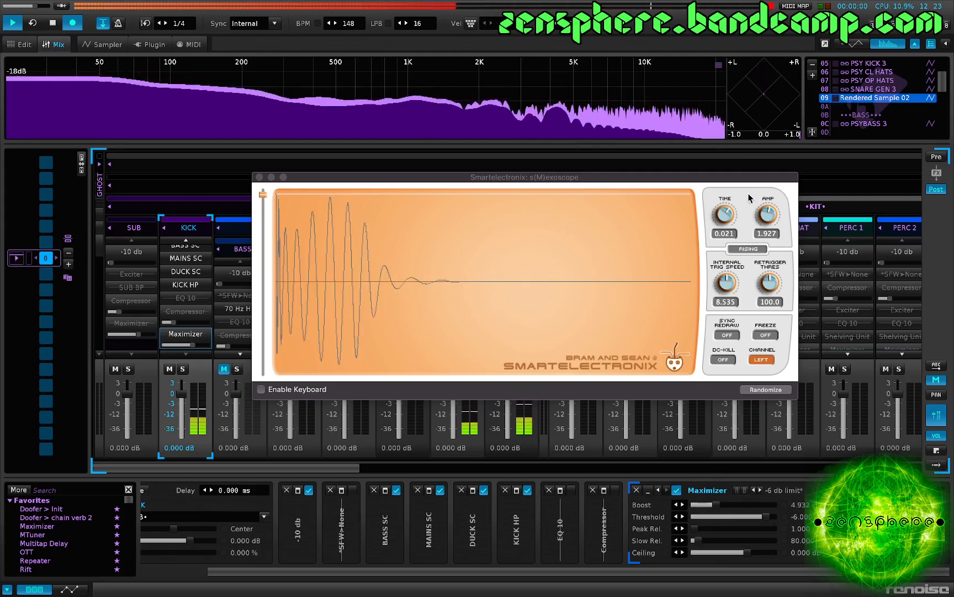
drag(729, 218, 740, 249)
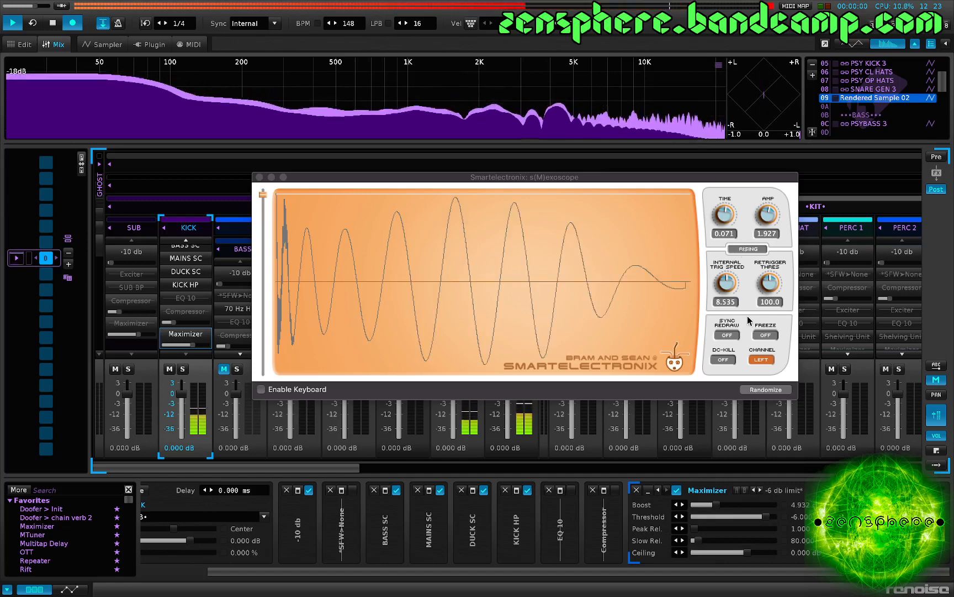
drag(726, 503, 716, 504)
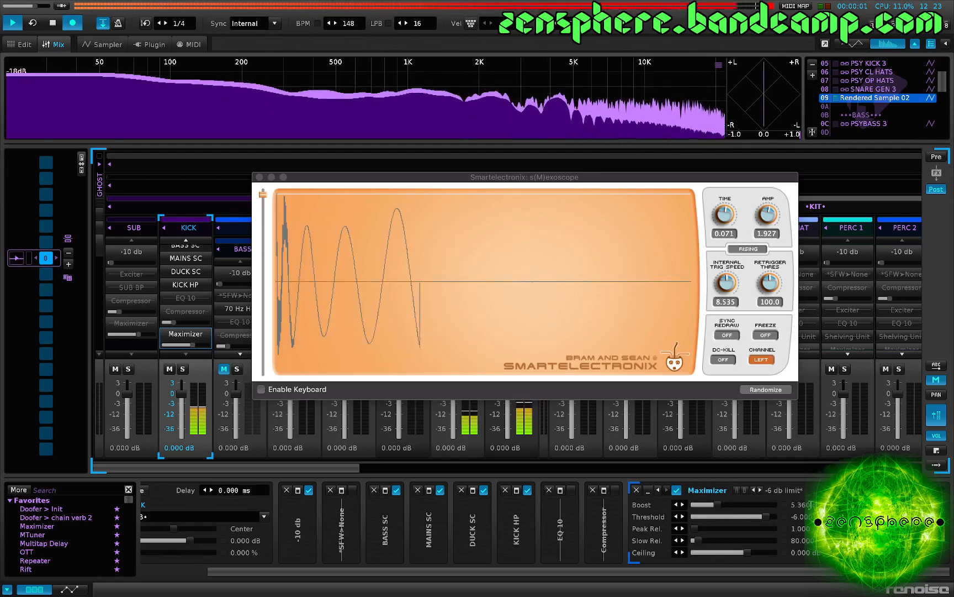
double_click(801, 504)
text(5)
key(Return)
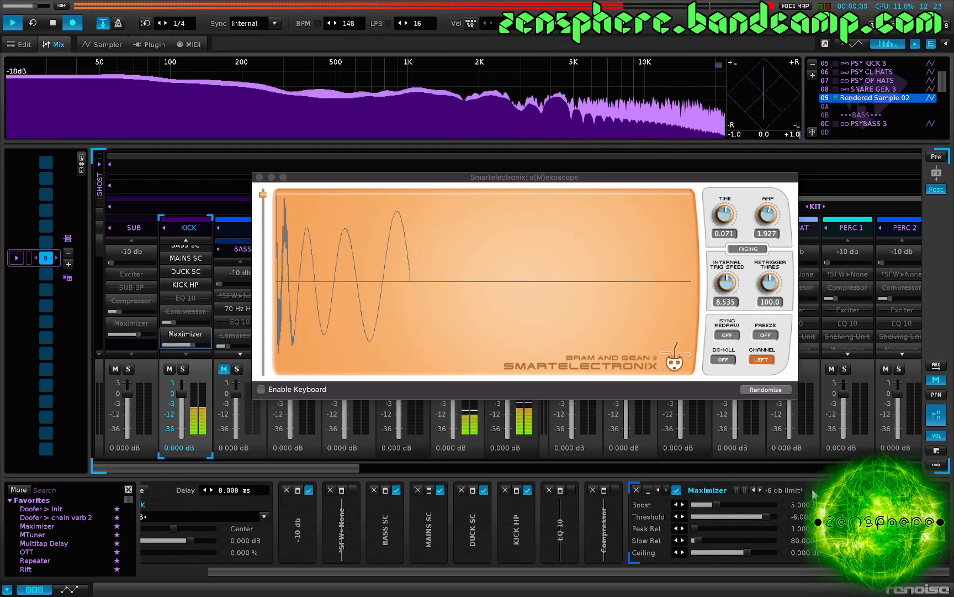
- Unmute the BASS track and set the s(M)exoscope's time to 0.017
click(223, 369)
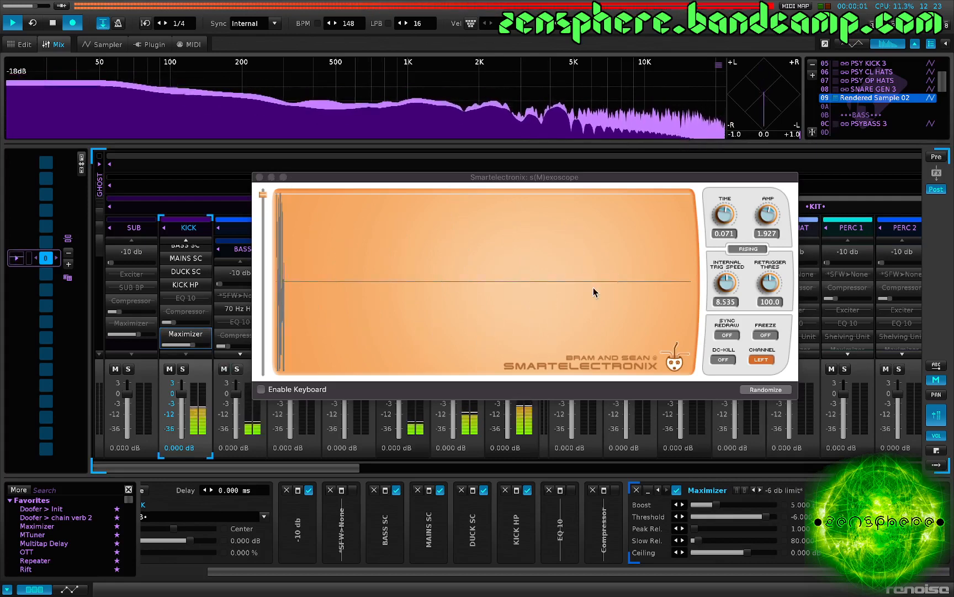
drag(730, 220, 731, 198)
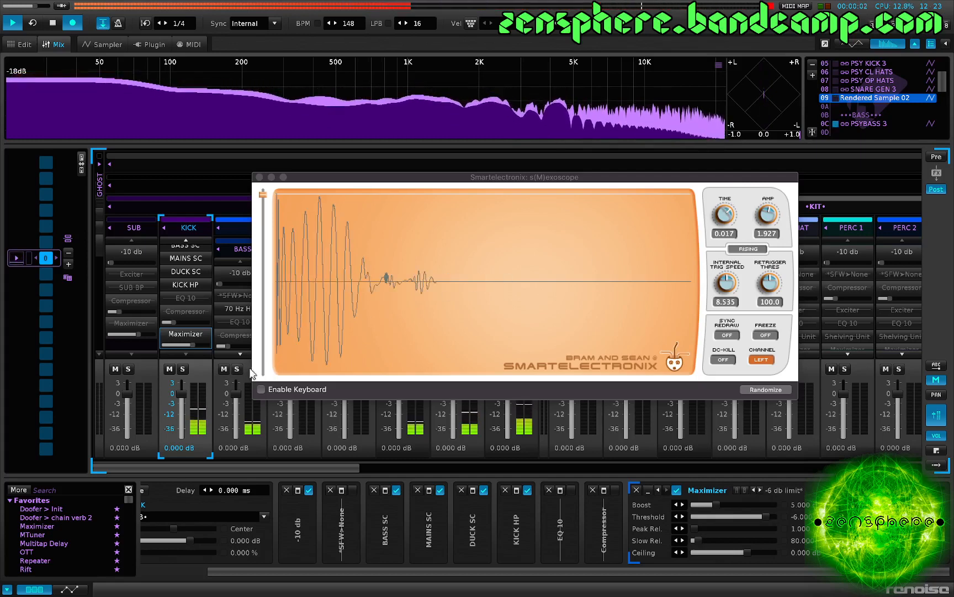
- Raise the gain of the BASS track's -10 db device to about -0.84 dB, and switch that device off
click(228, 276)
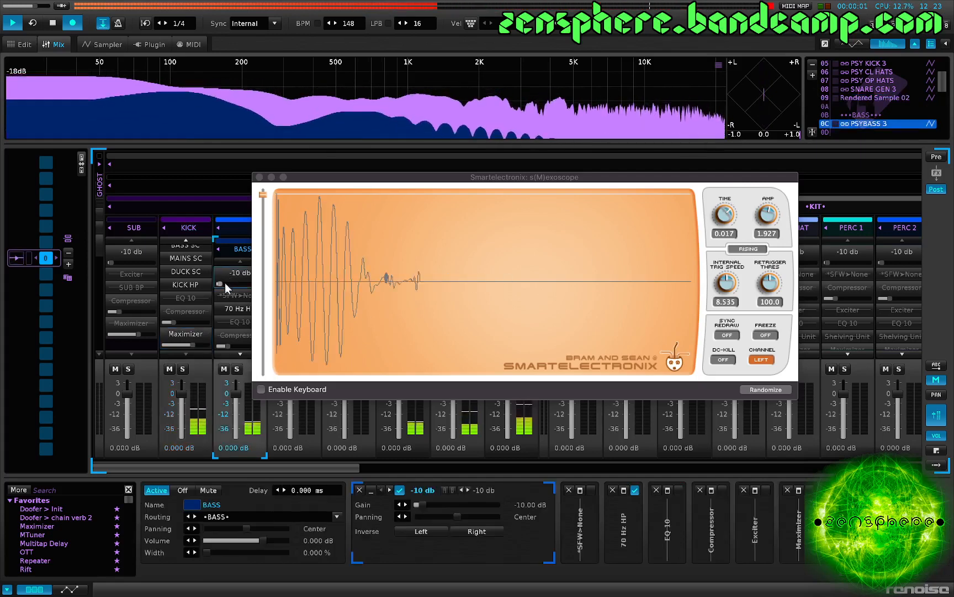
drag(221, 282, 226, 274)
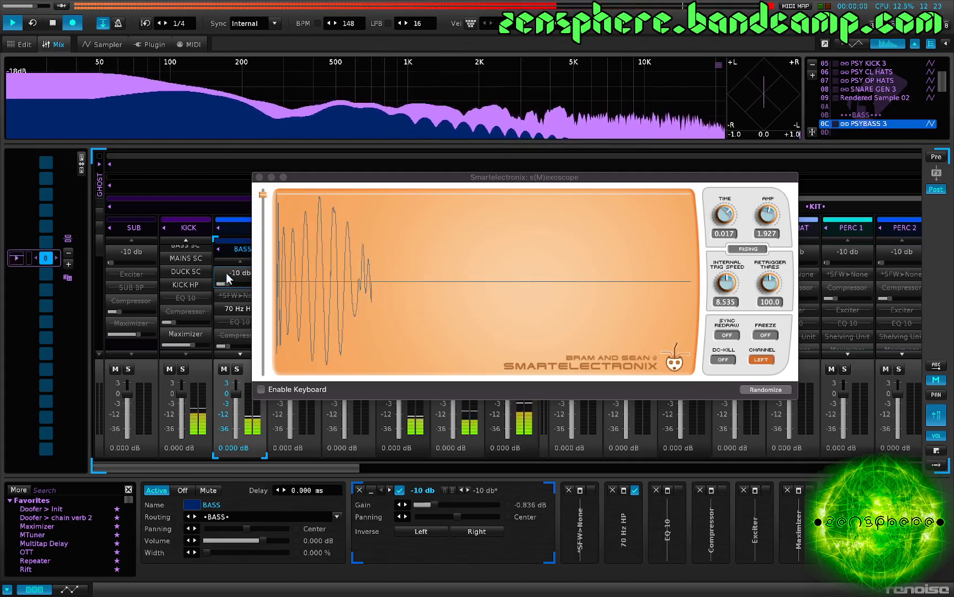
click(226, 273)
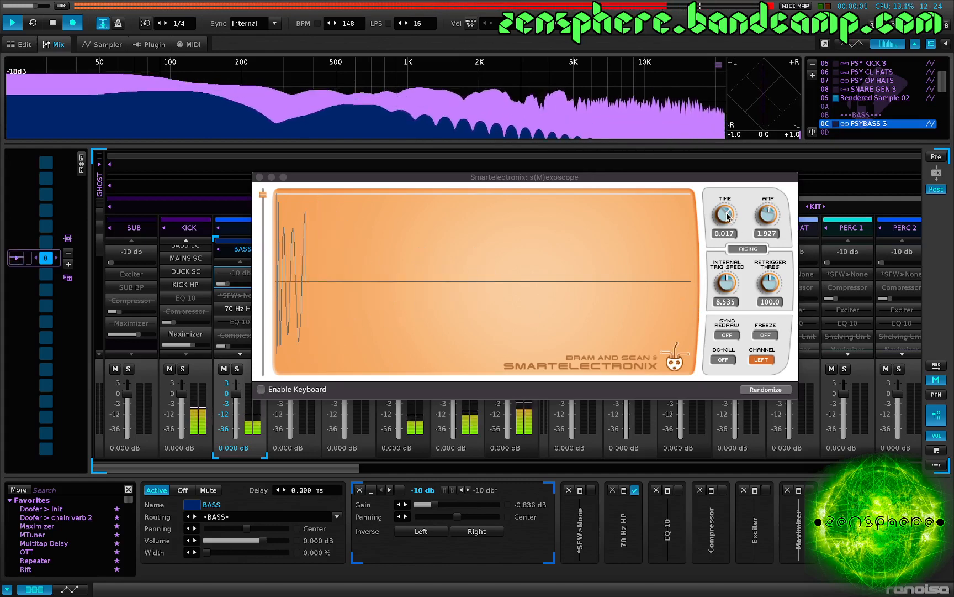
- Set the s(M)exoscope's amp to 1.317 and close the scope
drag(772, 219, 774, 225)
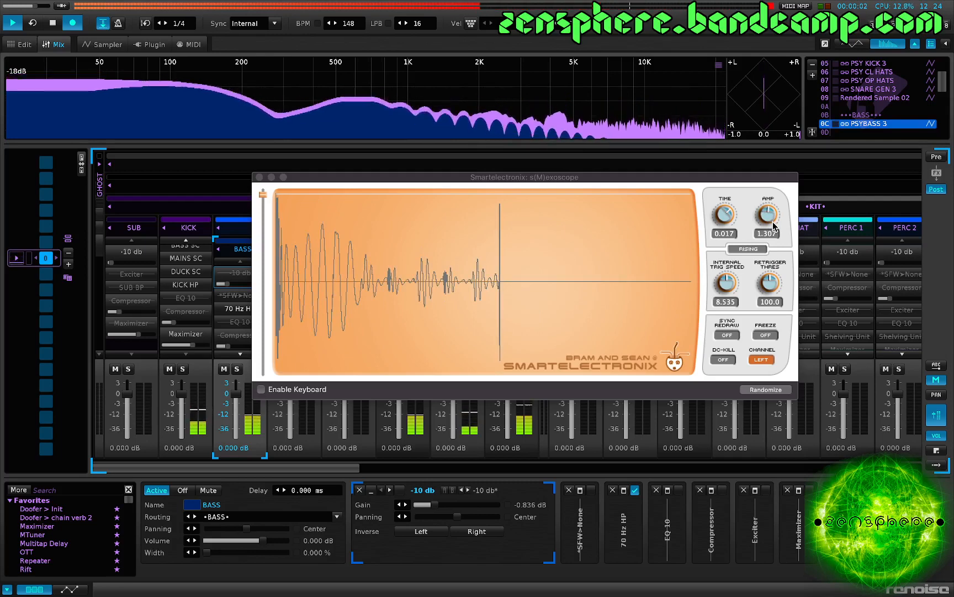
drag(773, 223, 773, 220)
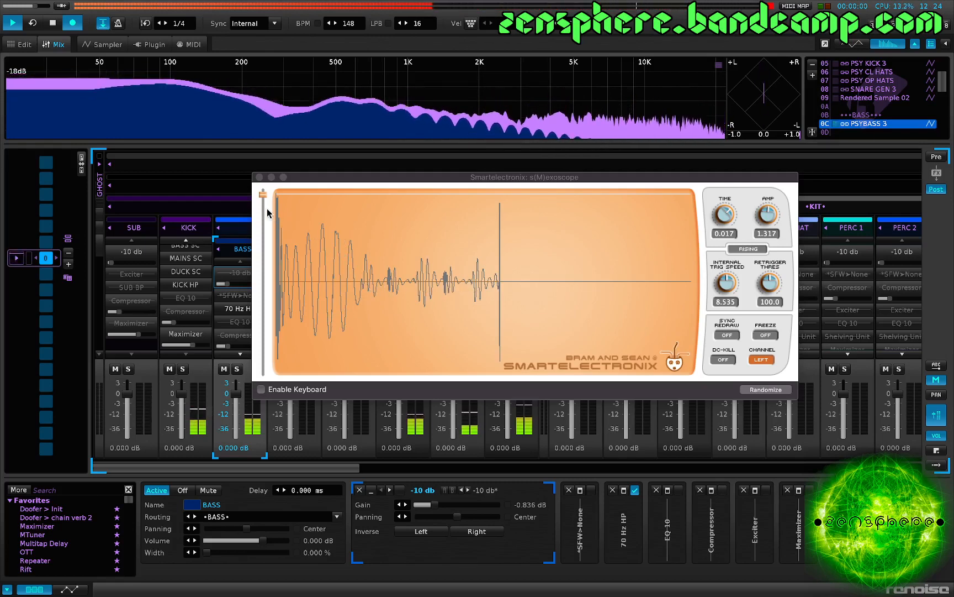
click(260, 178)
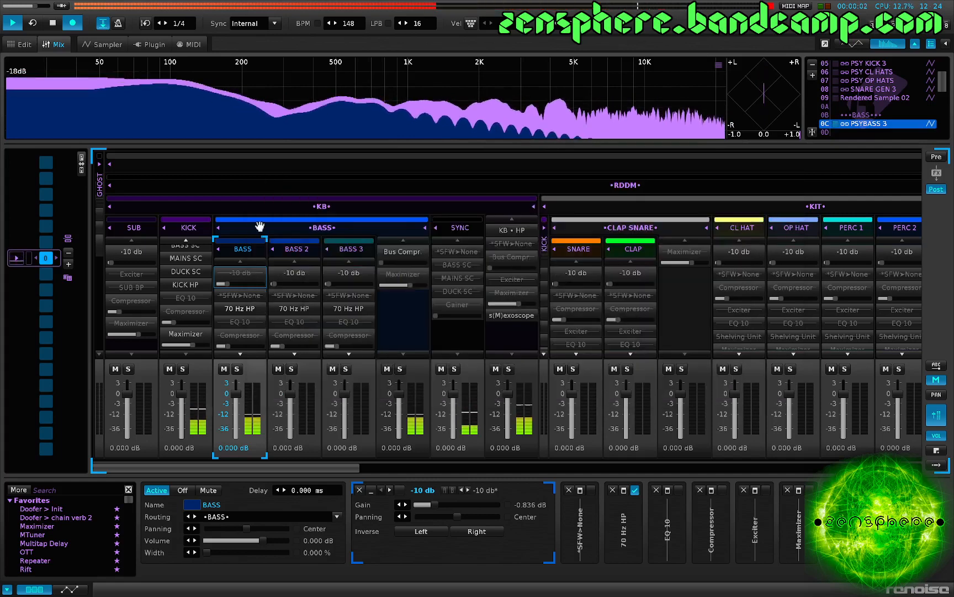
- Enable the BASS track's Compressor with a 2.66:1 ratio, 0.43 ms attack and 11.2 ms release, and mute the SYNC track
scroll(235, 329, down, 3)
click(238, 299)
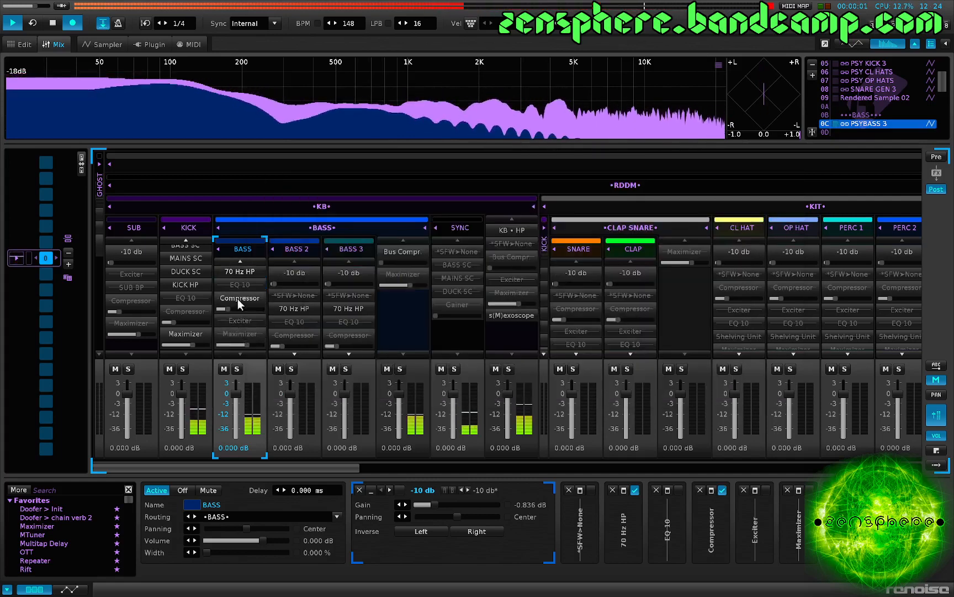
click(241, 296)
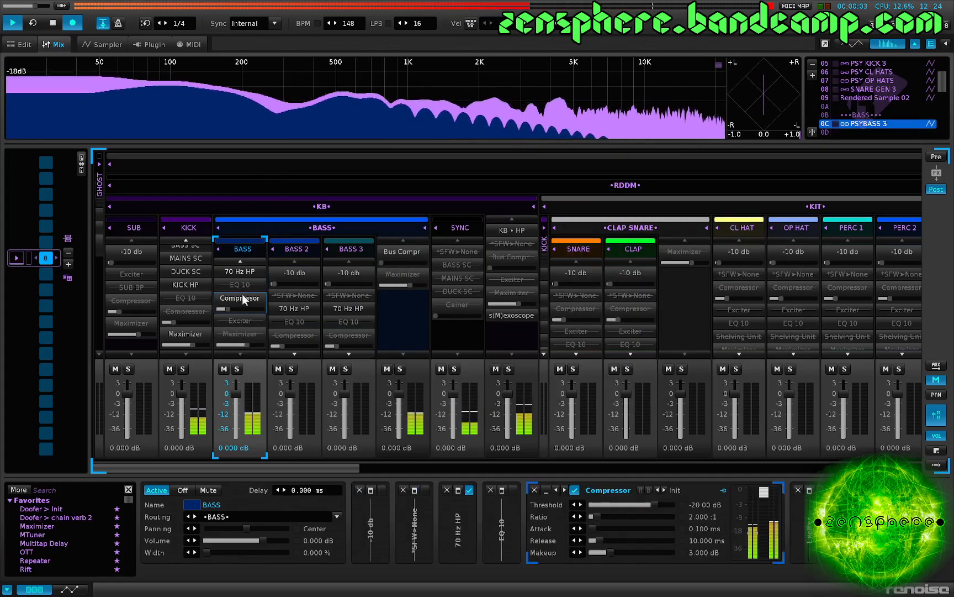
drag(597, 515, 595, 529)
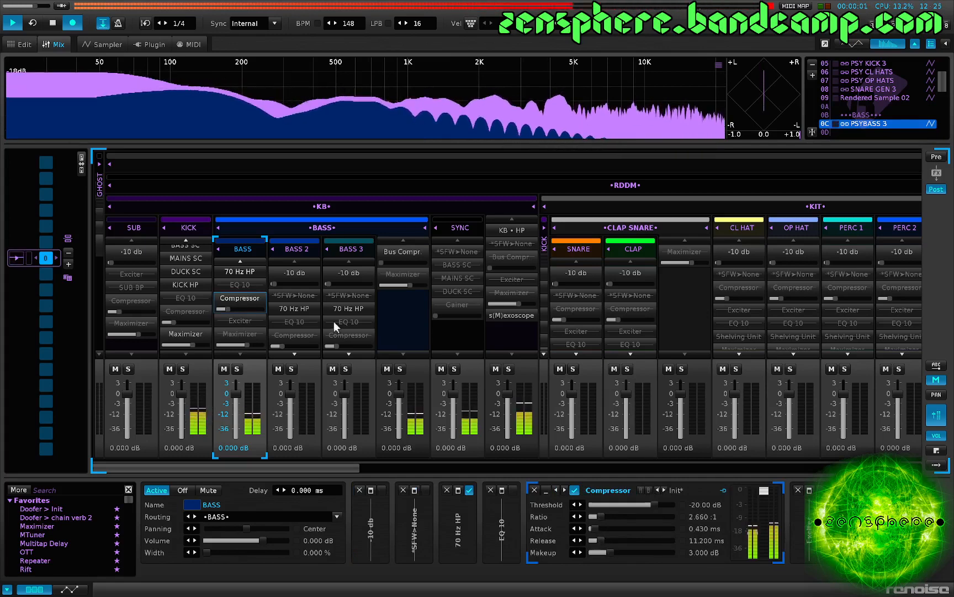
click(440, 368)
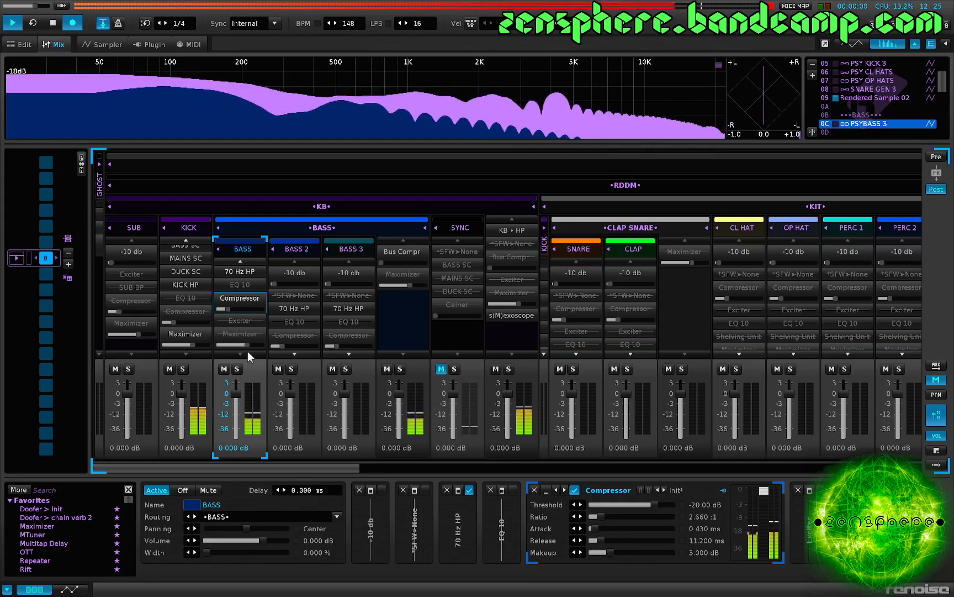
- Enable the BASS track's Exciter, set its low crossover to 0.56 kHz, and switch the mid and high bands to Mid & Side
click(243, 319)
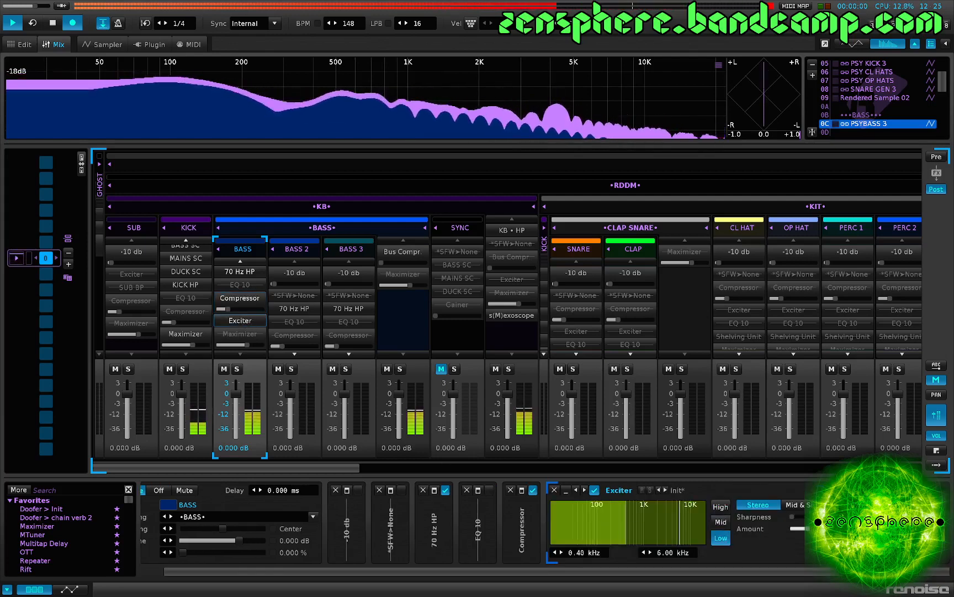
click(679, 531)
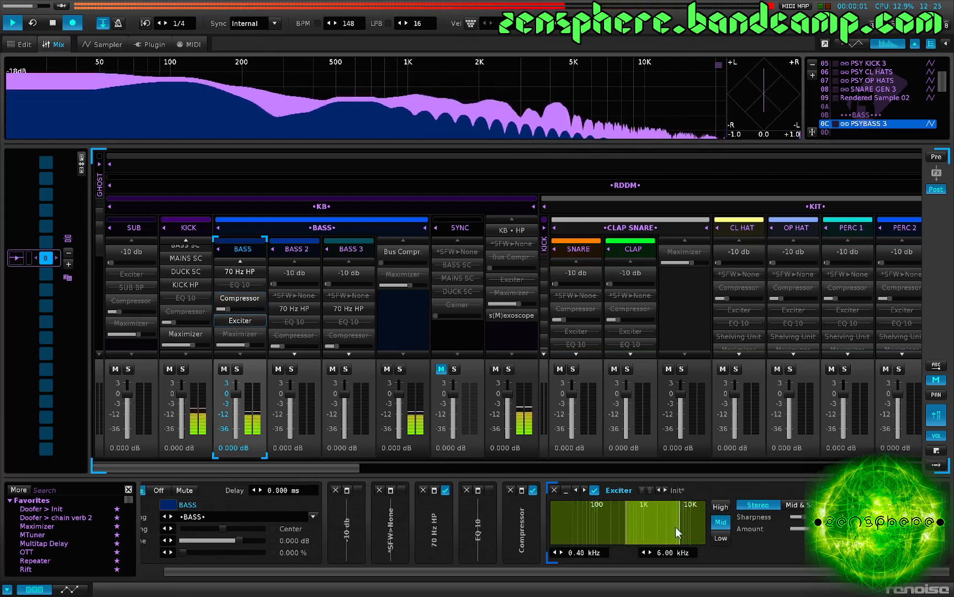
click(795, 504)
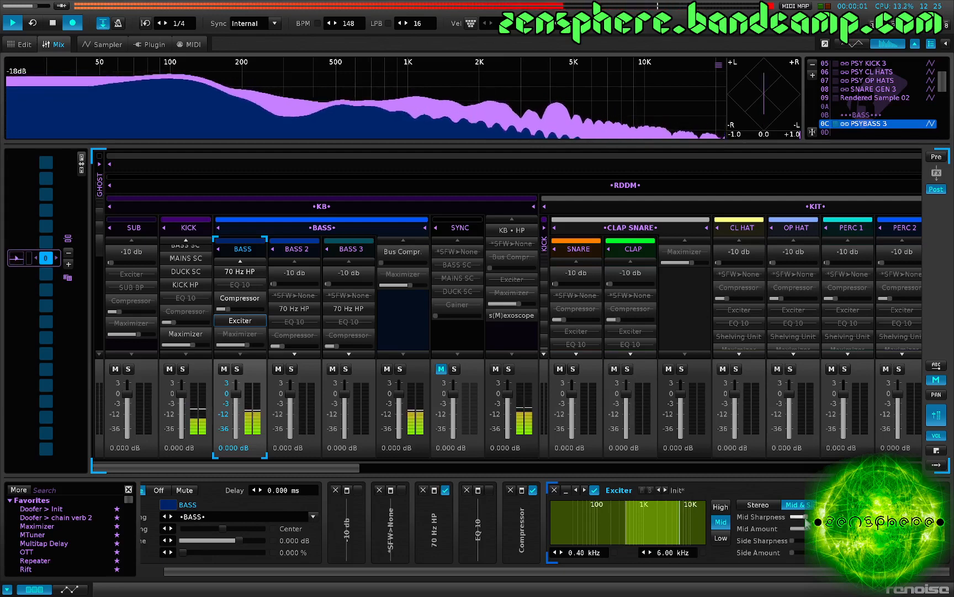
click(701, 520)
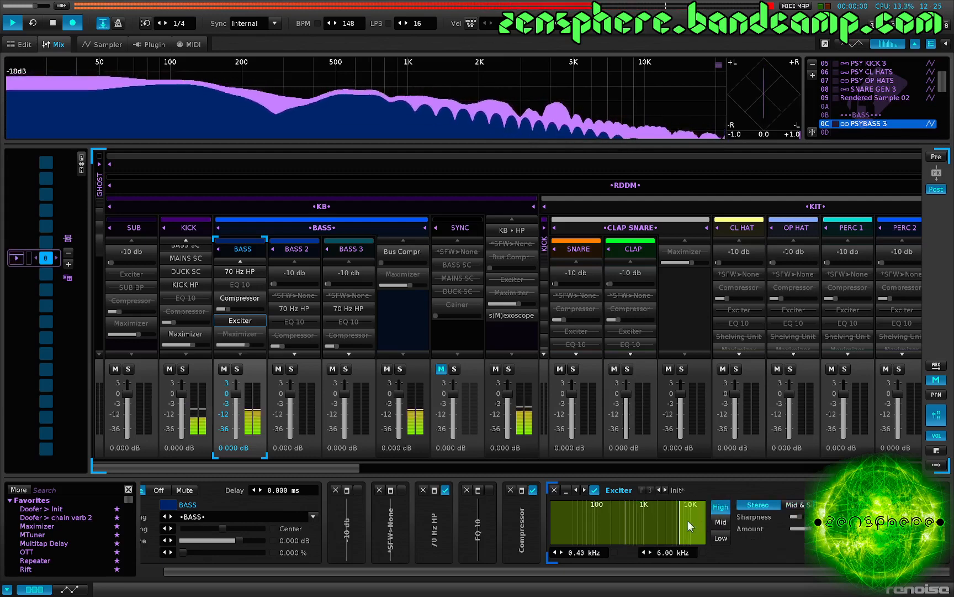
click(624, 524)
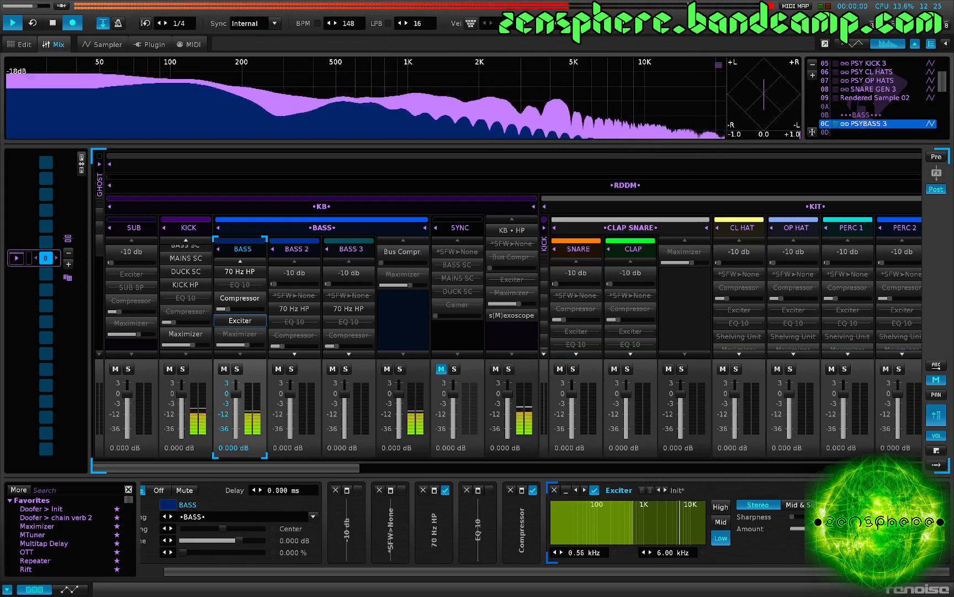
click(695, 515)
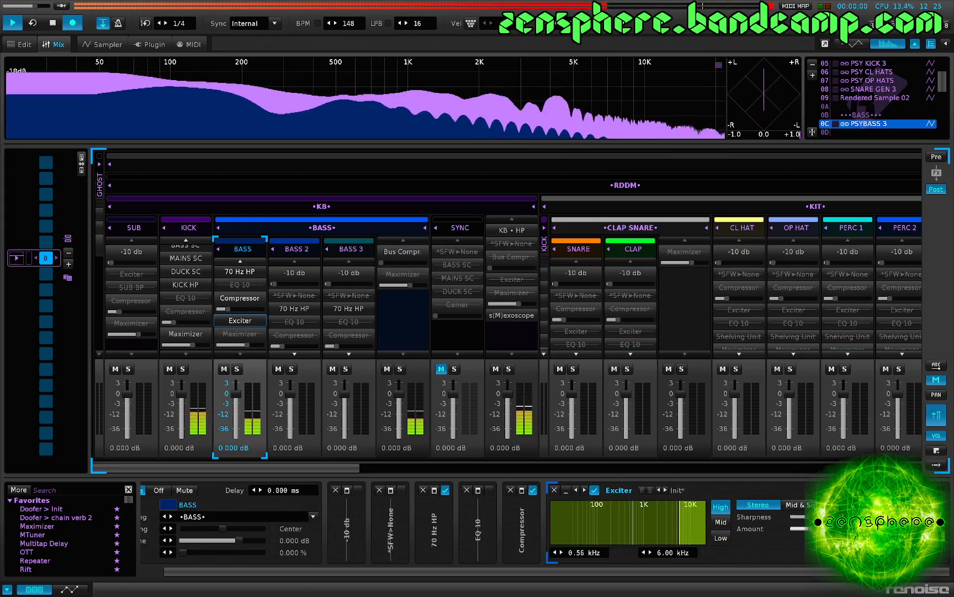
click(799, 504)
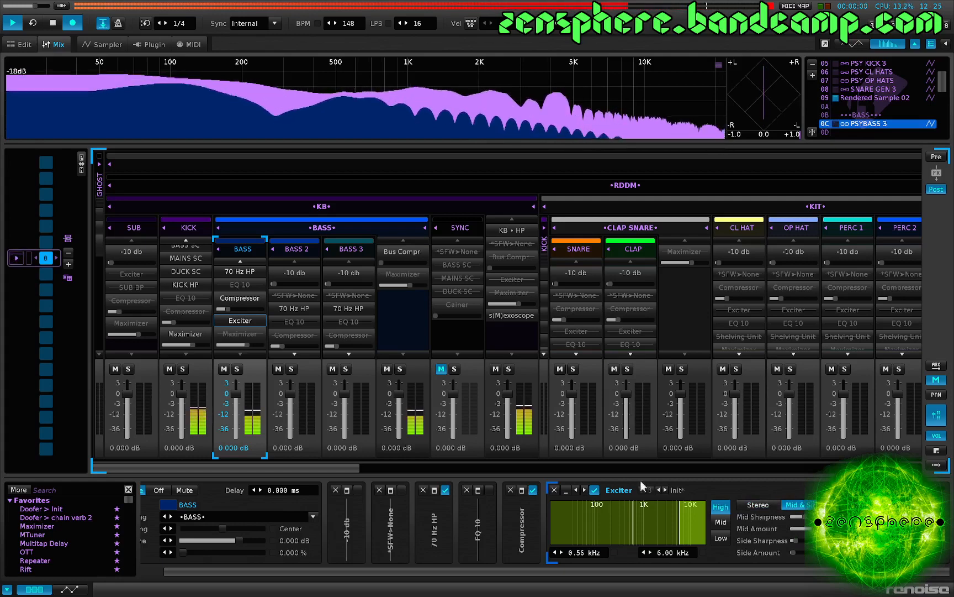
- Enable the BASS track's Maximizer with a threshold of -8 dB and a boost of about 0.64 dB
right_click(238, 333)
double_click(236, 331)
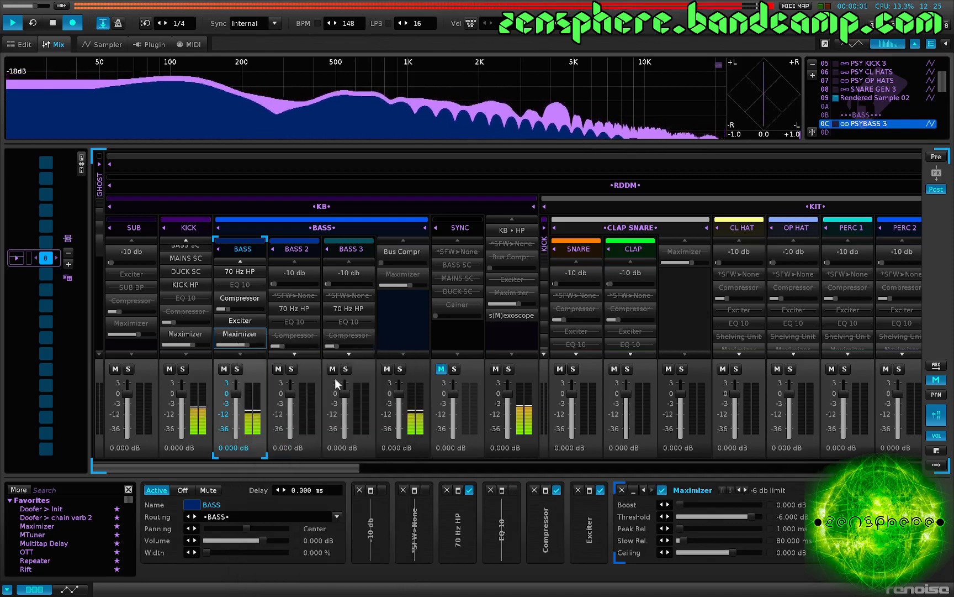
double_click(793, 516)
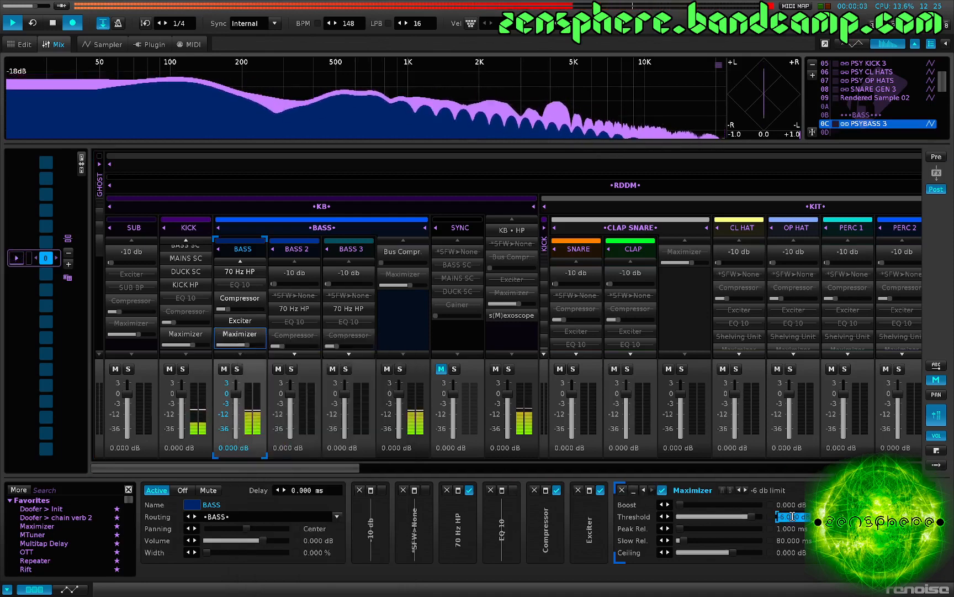
text(-8)
key(Return)
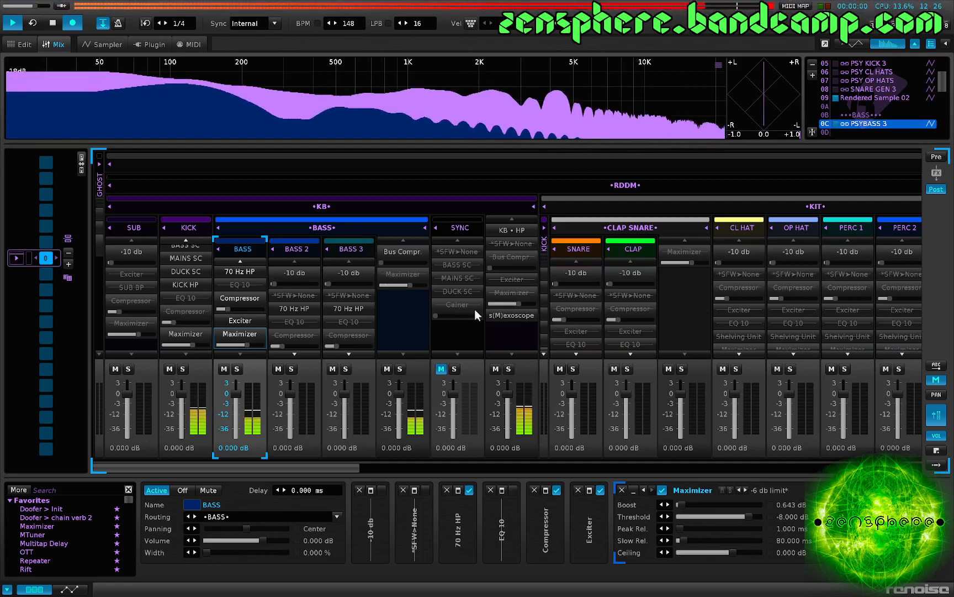
- Enable the Maximizer on the KB group and open the group's s(M)exoscope
click(505, 291)
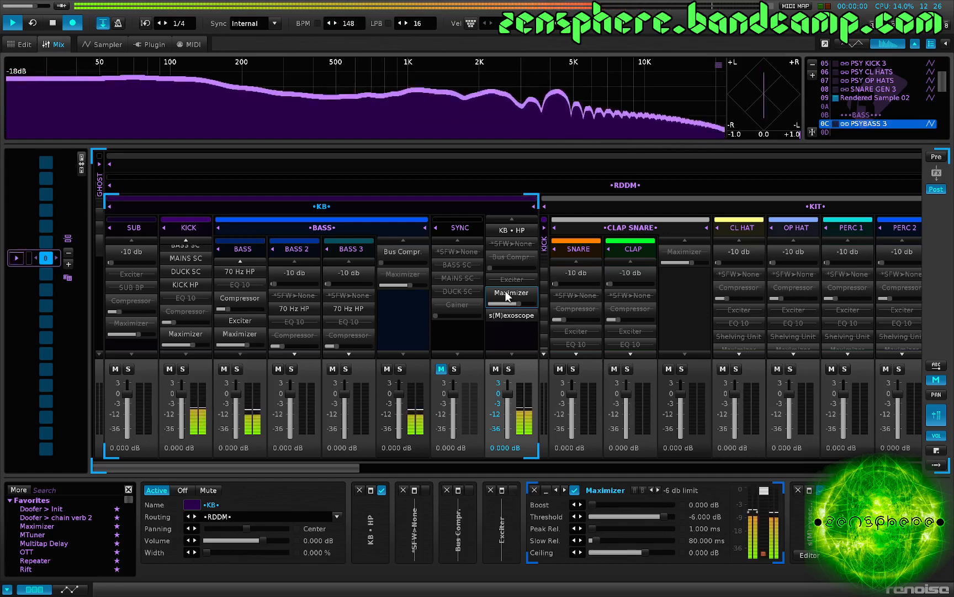
click(514, 315)
double_click(516, 315)
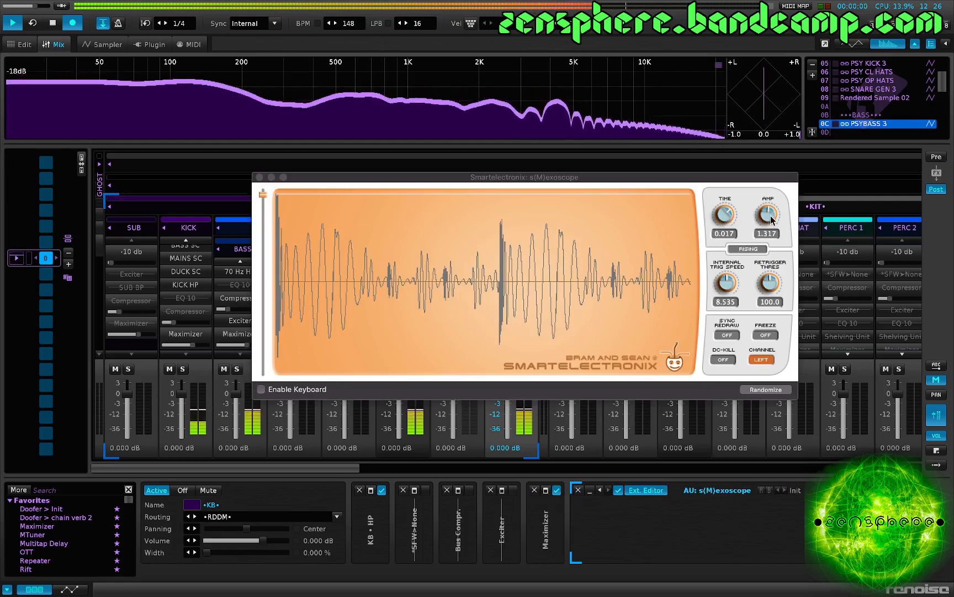
- Set the s(M)exoscope's amp to 2.223 and time to 0.046 to examine the kick and bass waveform, and close the scope
drag(771, 220, 781, 216)
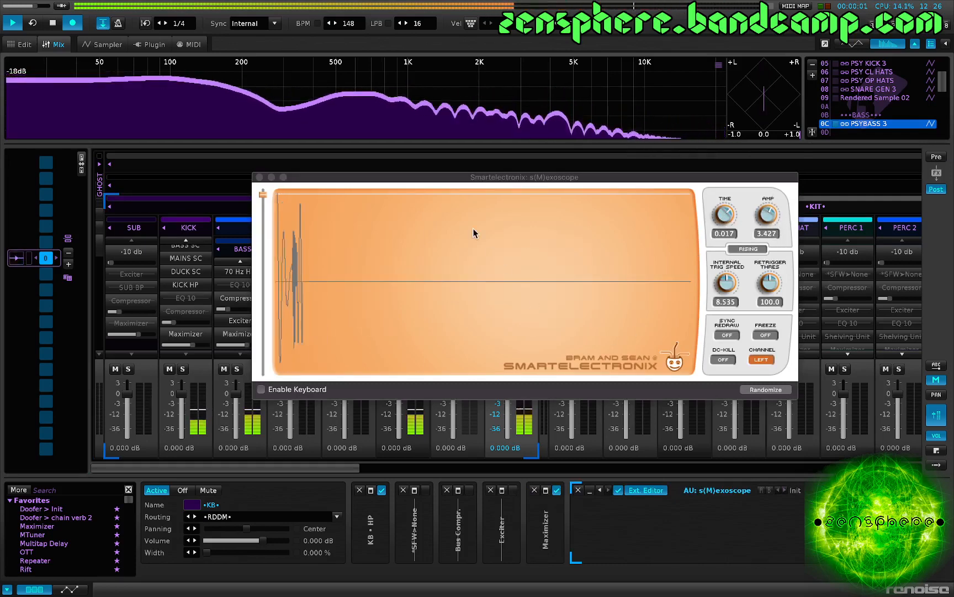
drag(432, 178, 449, 238)
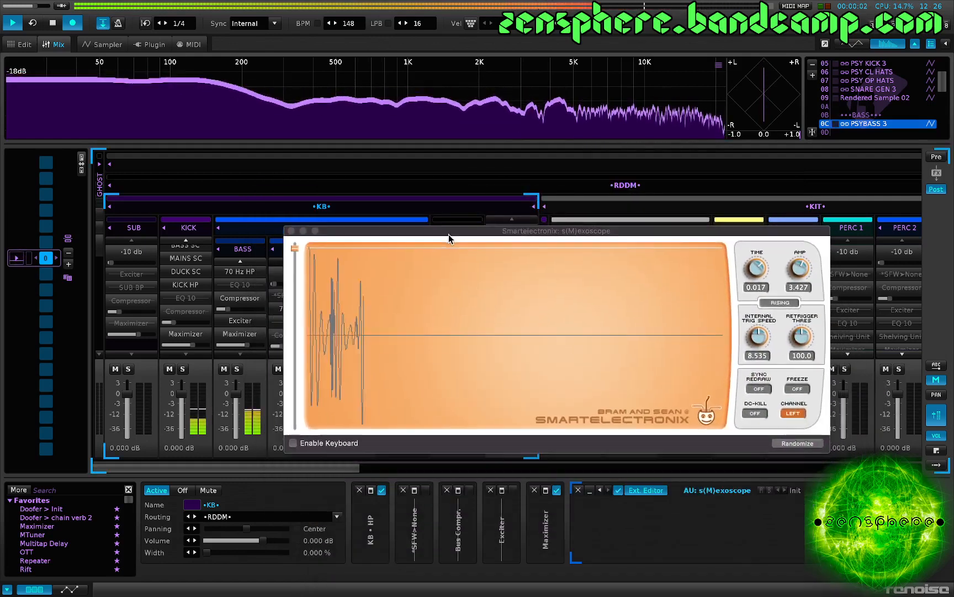
mouse_move(800, 269)
mouse_down()
mouse_move(798, 287)
mouse_move(801, 278)
mouse_up()
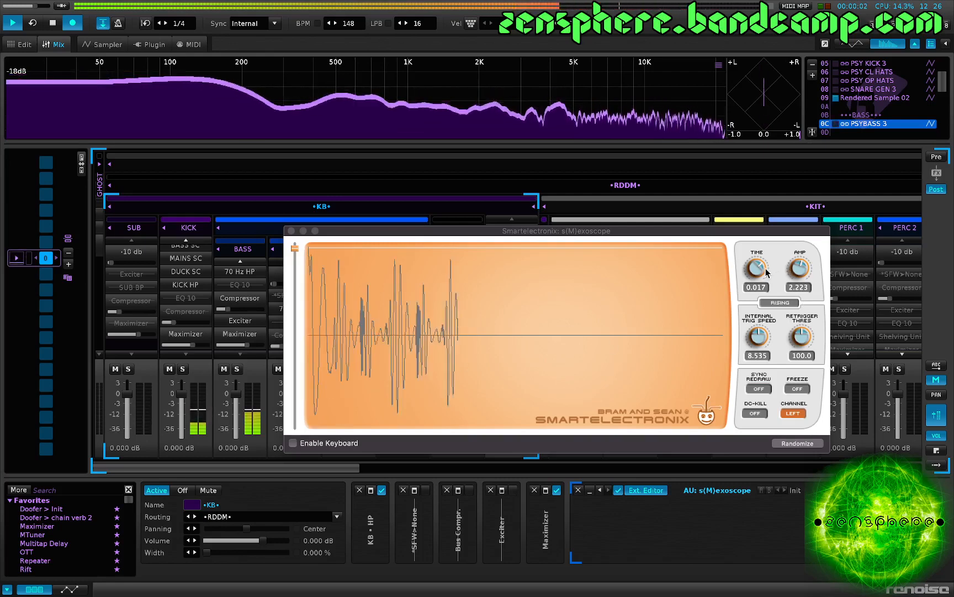
drag(766, 272, 792, 314)
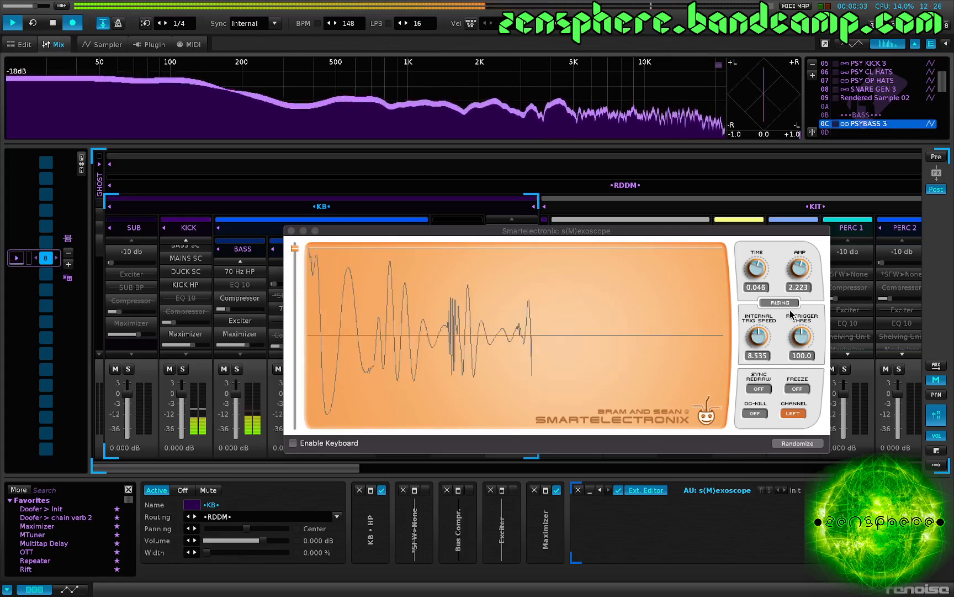
click(291, 231)
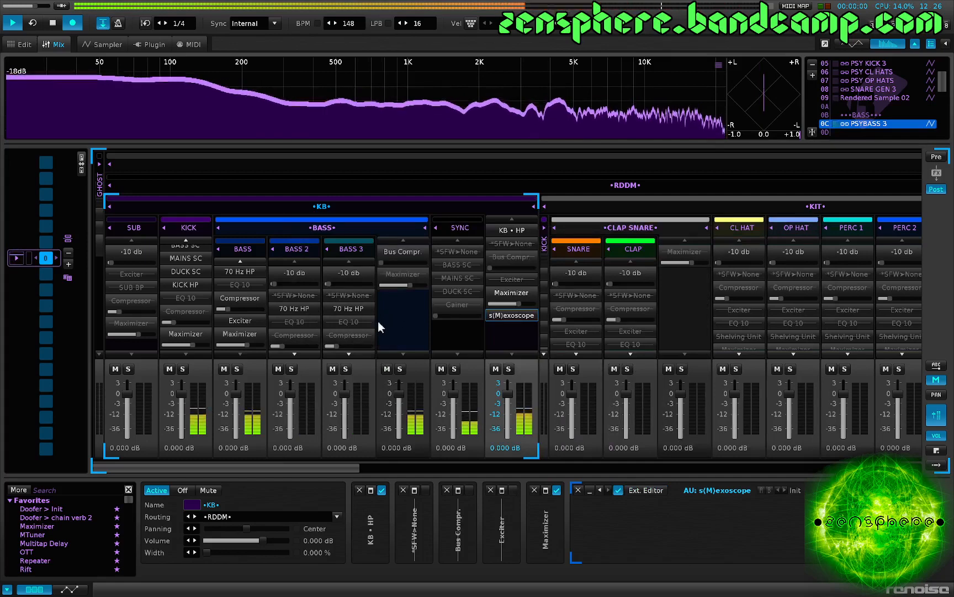
- Look over the master track's device chain and mute the SYNC track
scroll(620, 364, right, 6)
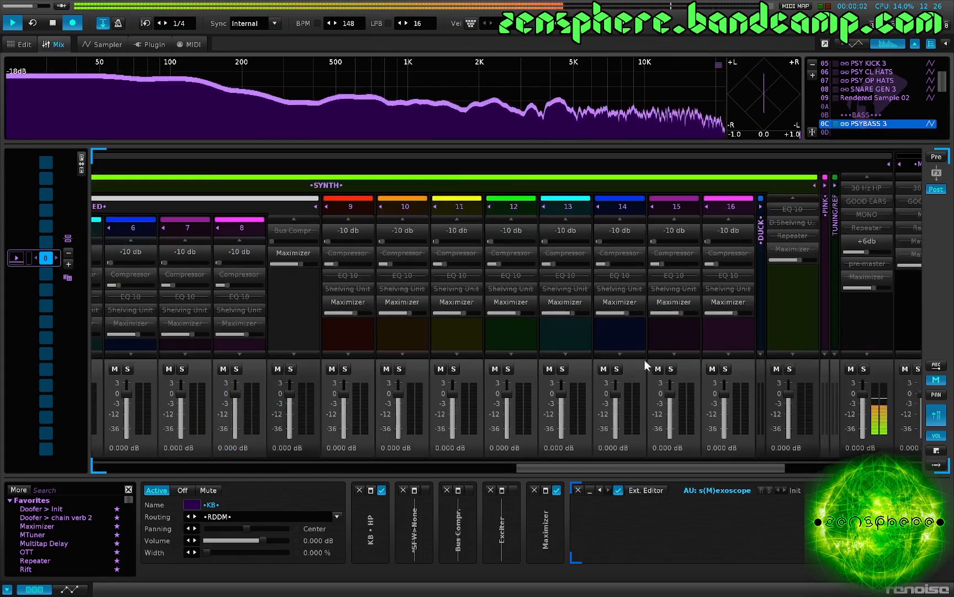
scroll(801, 306, right, 3)
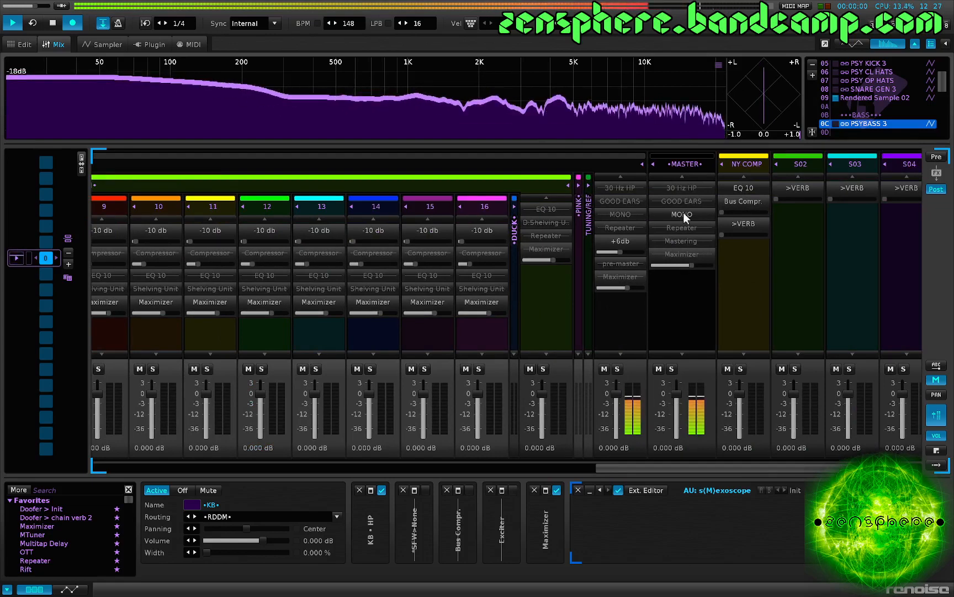
scroll(564, 399, left, 15)
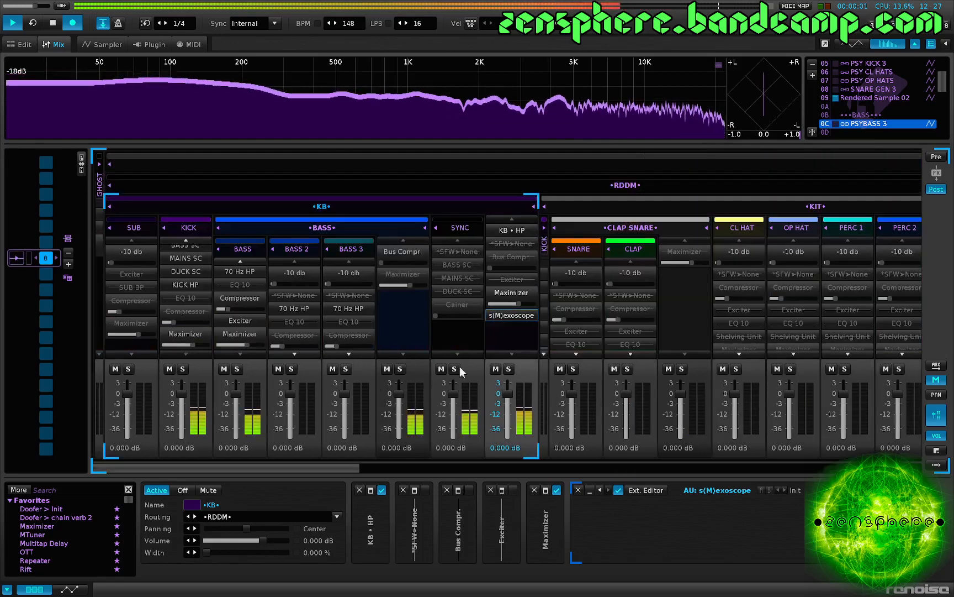
click(441, 368)
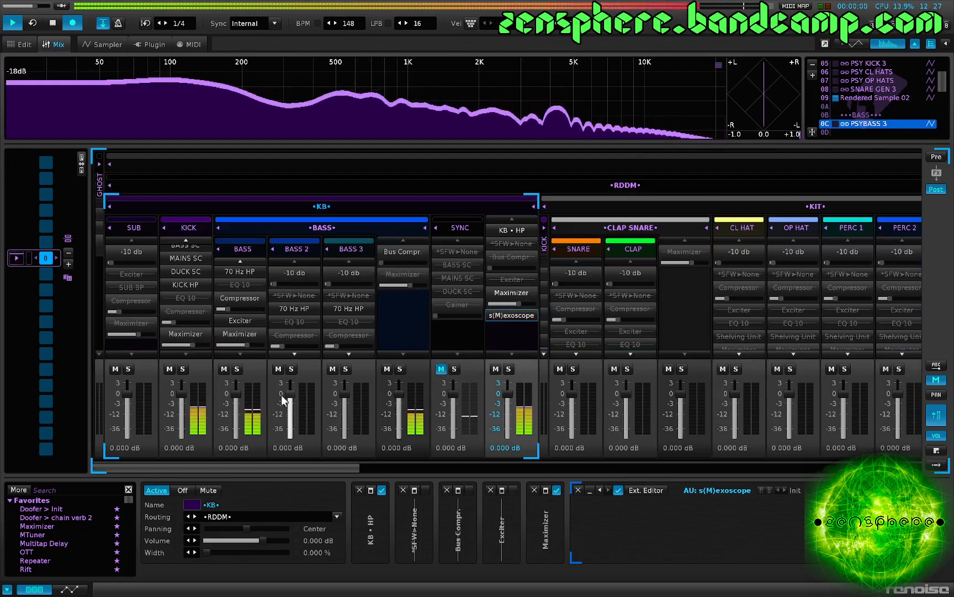
- Set the boost of the BASS track's Maximizer to about 0.211 dB
click(191, 296)
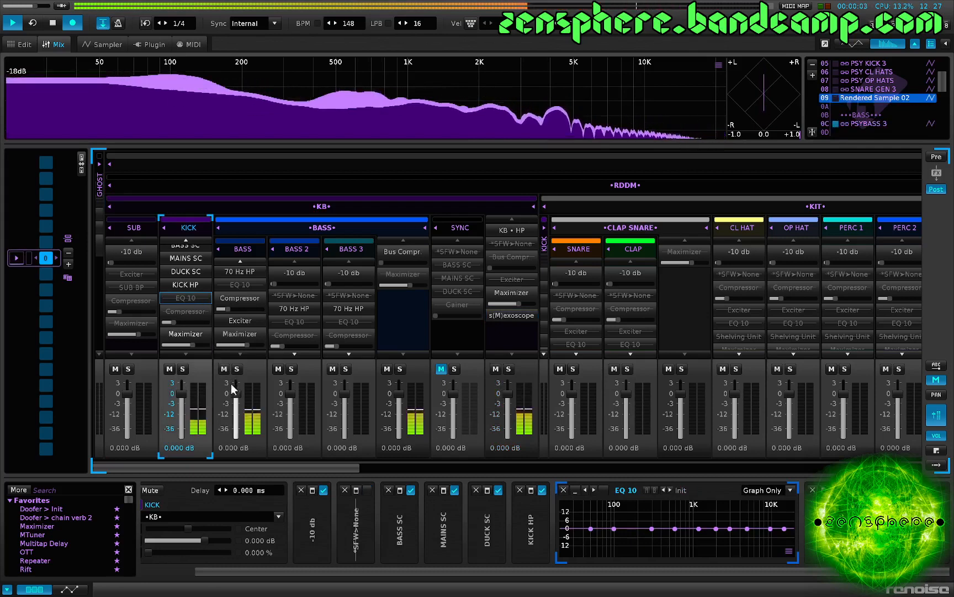
click(236, 335)
drag(684, 505, 680, 505)
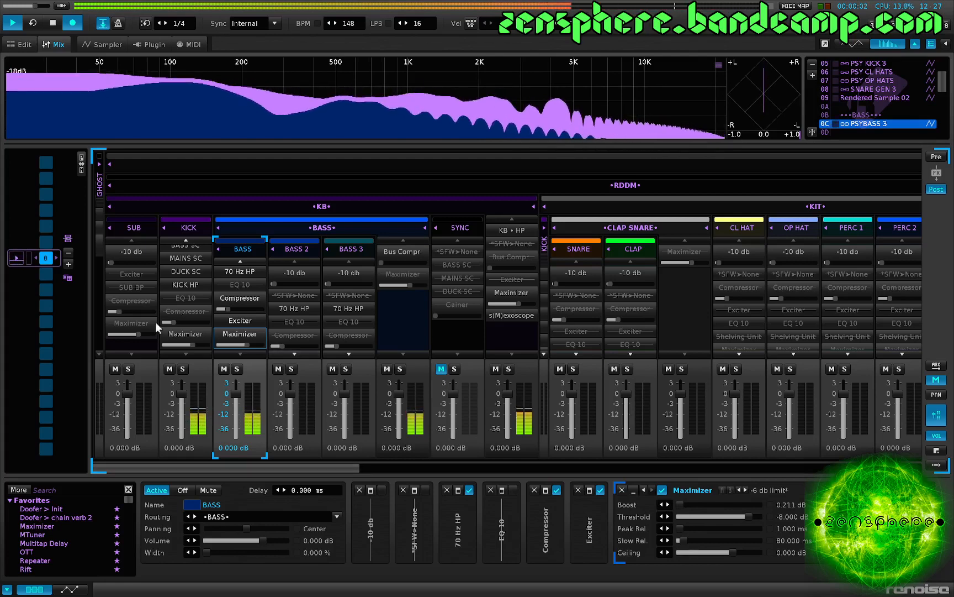
mouse_move(162, 322)
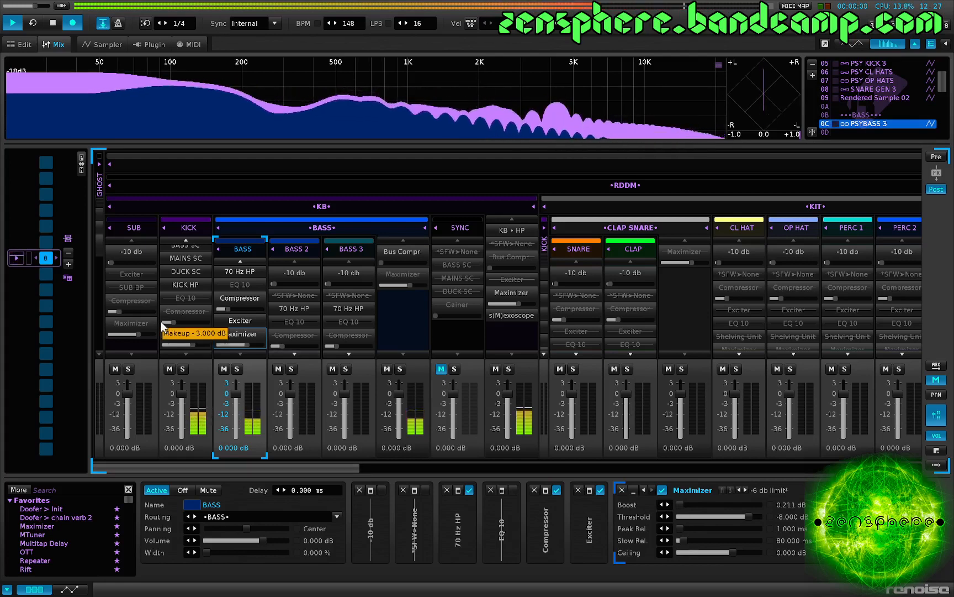
- Stop playback in the pattern editor and select the PSY CL HATS instrument and the CL HAT track
key(F1)
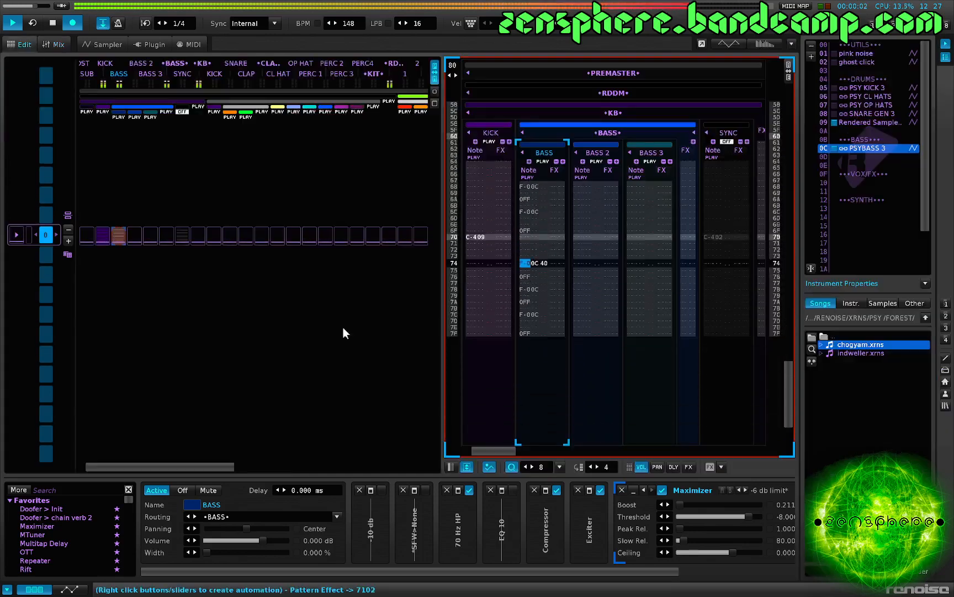
key(space)
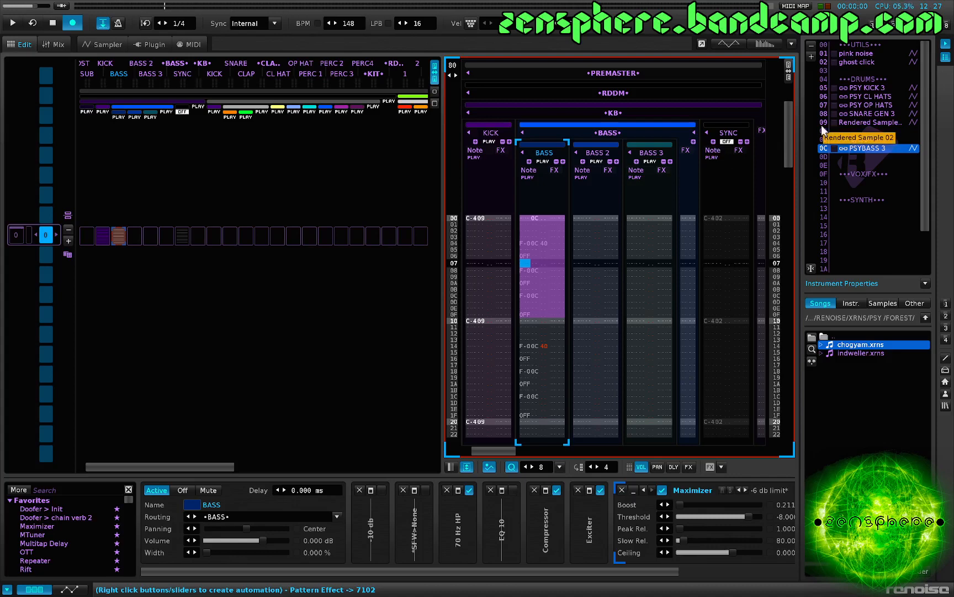
click(867, 96)
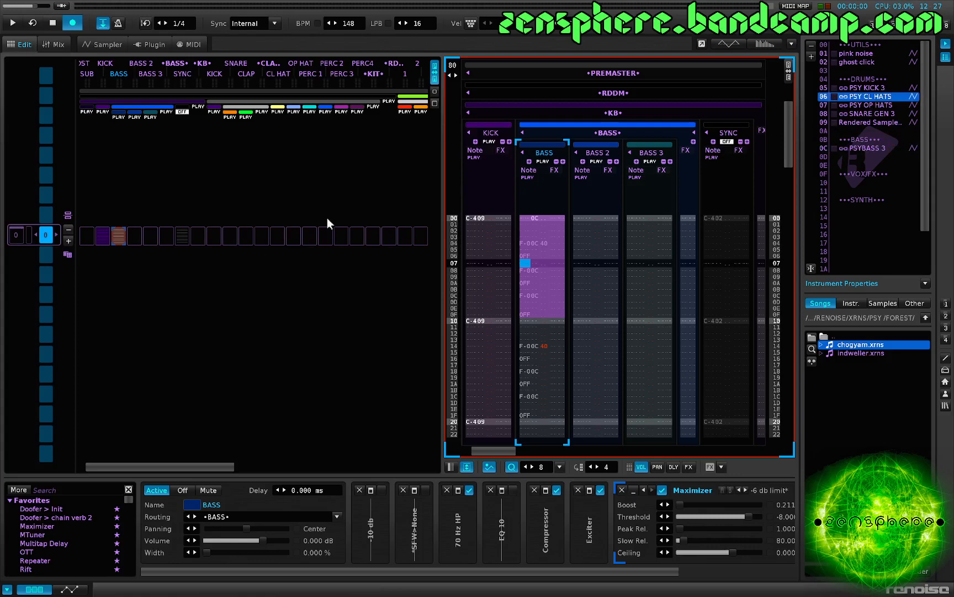
click(280, 236)
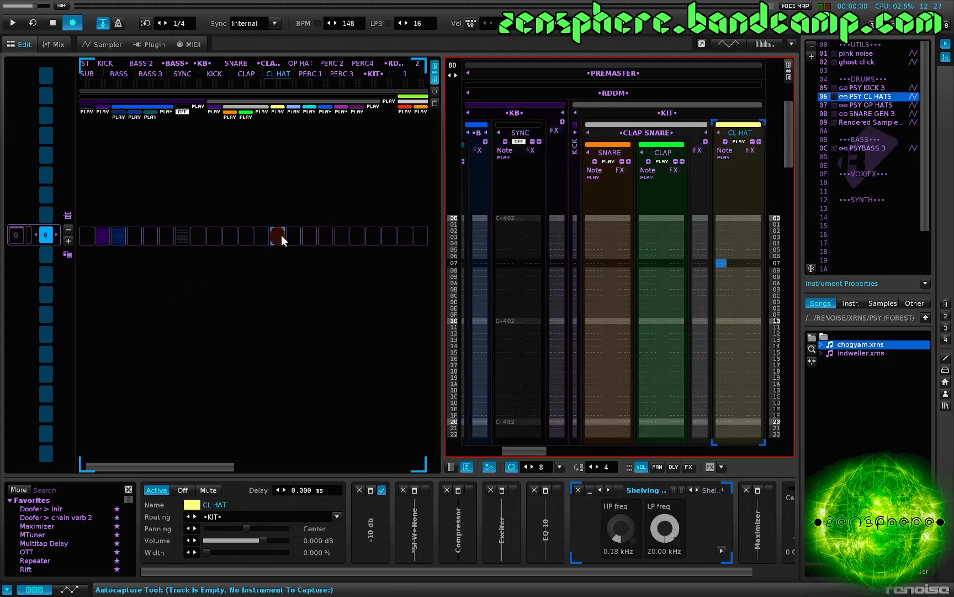
- Audition the PSY CL HATS sounds with edit mode off, alone and over the playing kick and bass
key(Escape)
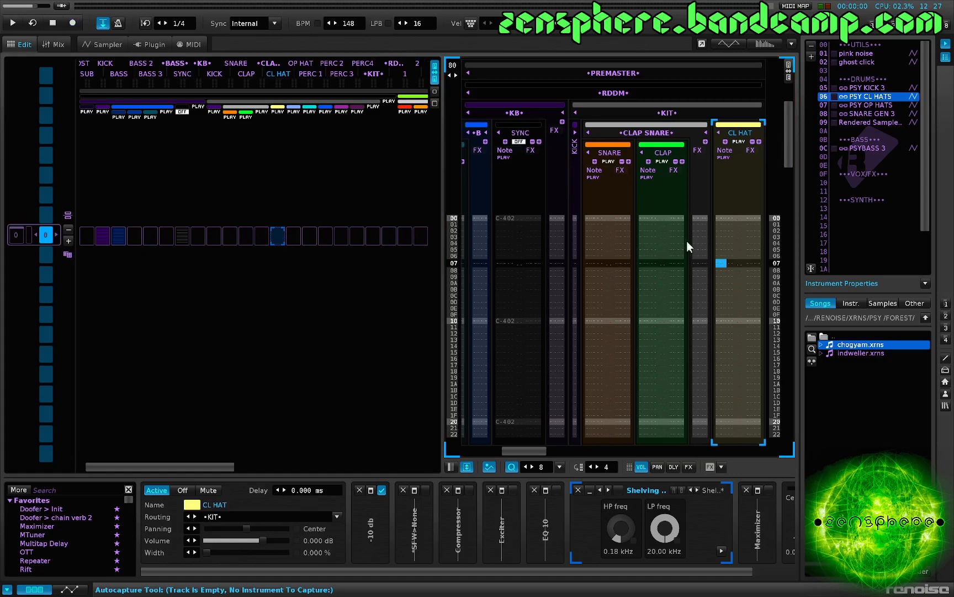
key(z)
key(z)
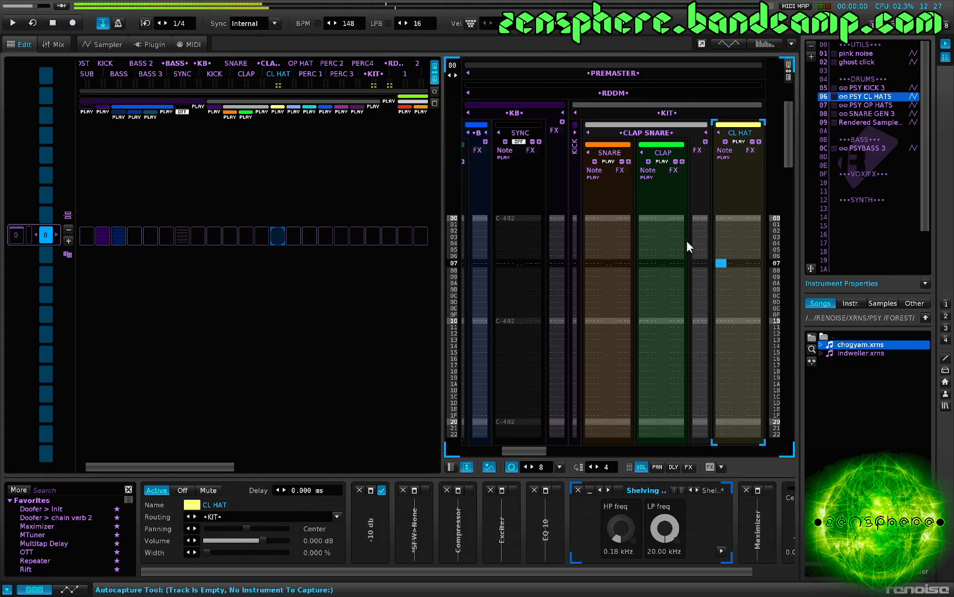
key(z)
key(z)
key(z)
key(z)
key(z)
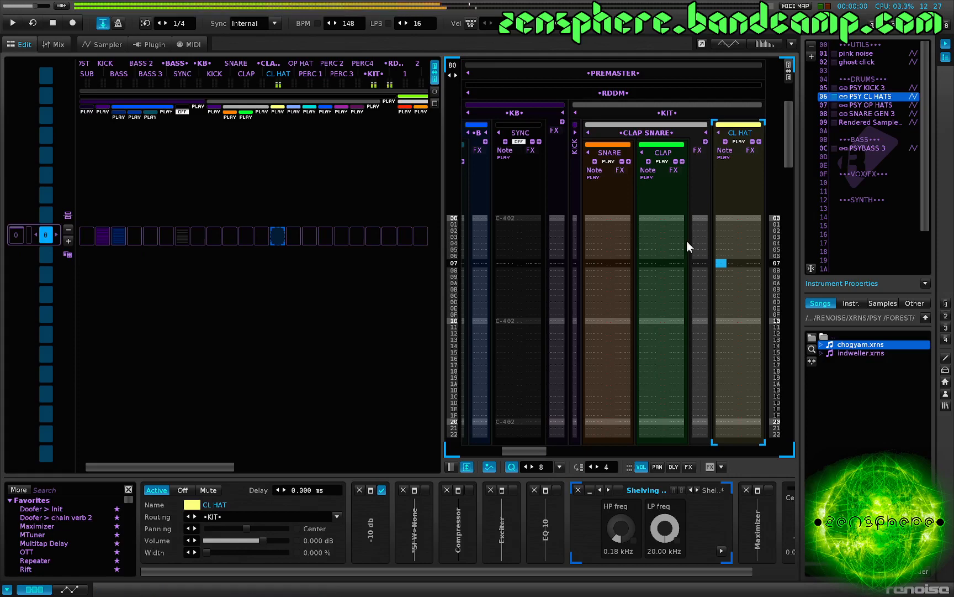
key(space)
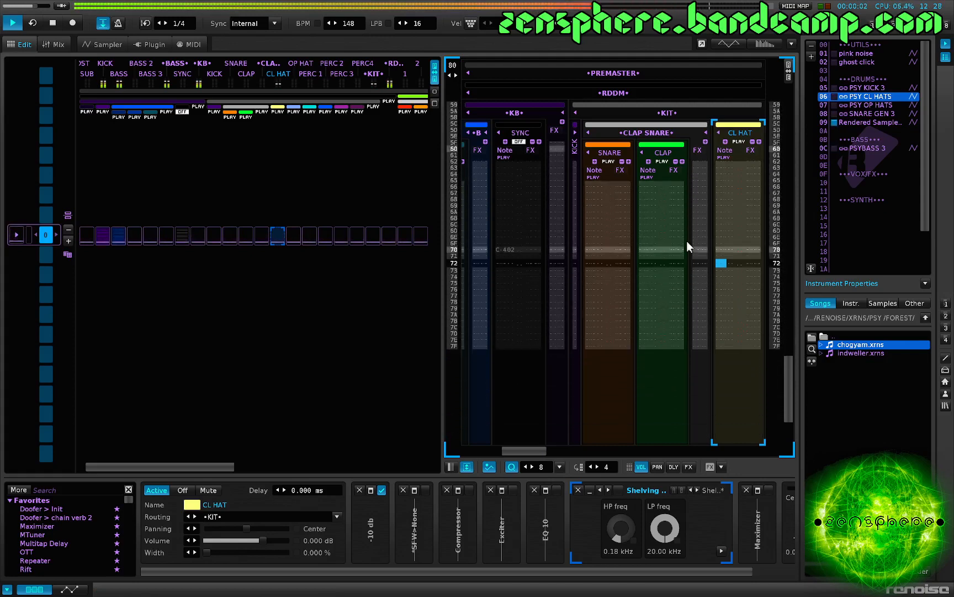
key(space)
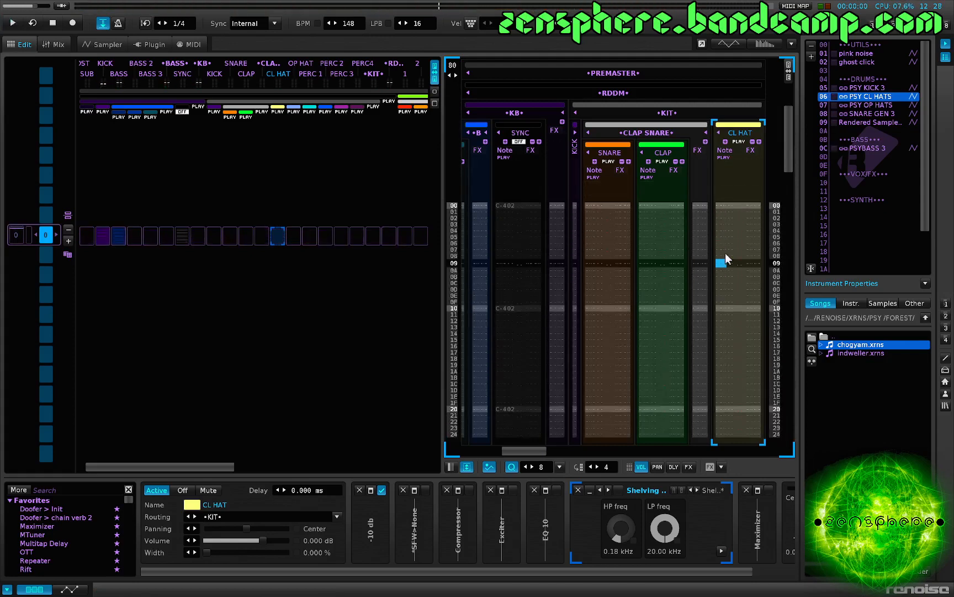
- Enter G-4 closed-hat notes on every fourth line of the CL HAT track, from line 00 to line 20
scroll(726, 259, up, 9)
key(Escape)
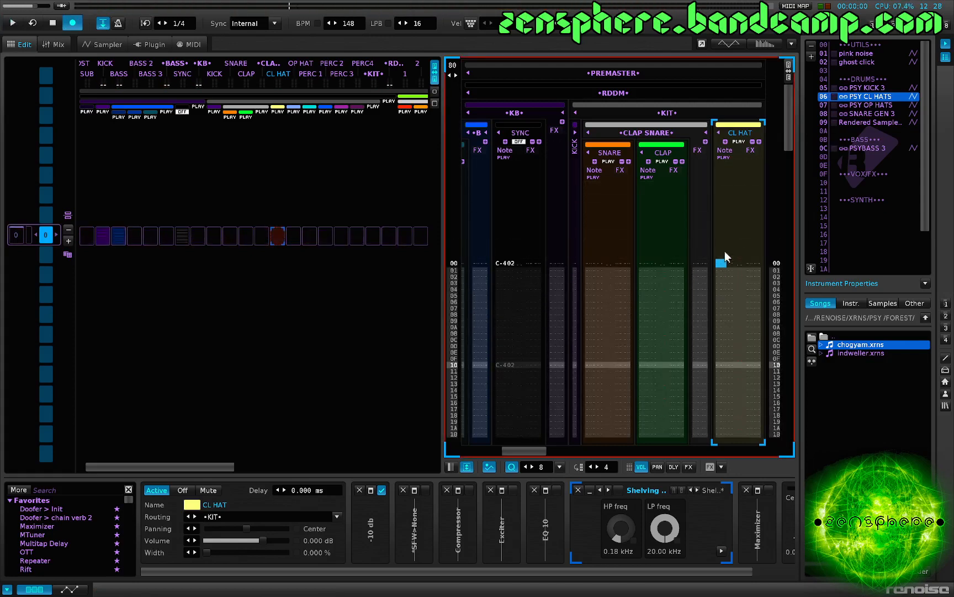
key(b)
key(b)
key(b)
key(b)
key(b)
key(b)
key(b)
key(b)
key(b)
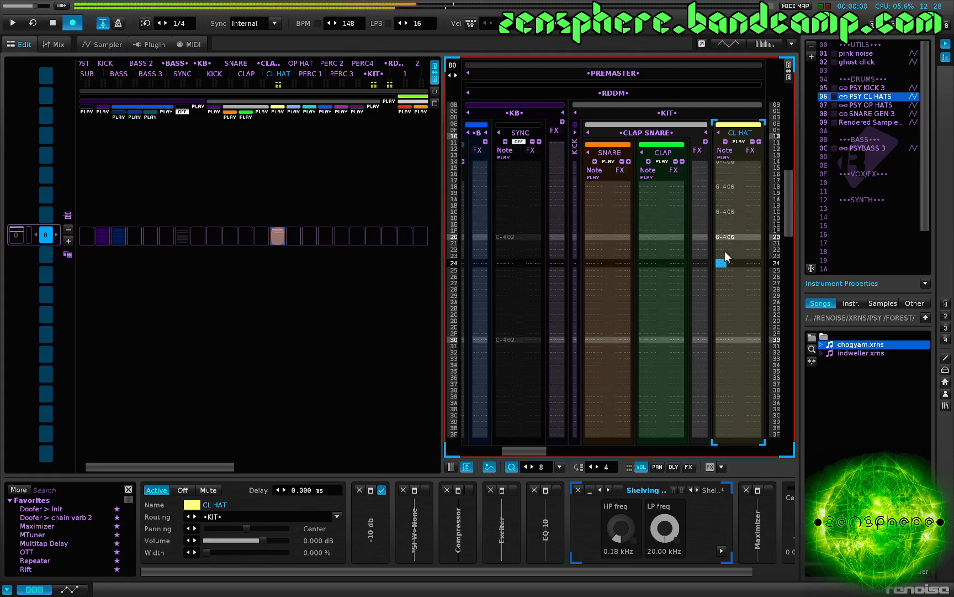
- Select the CL HAT track's first 16 lines, repeat them through the rest of the pattern, and start playback
scroll(725, 257, up, 1)
scroll(725, 251, up, 7)
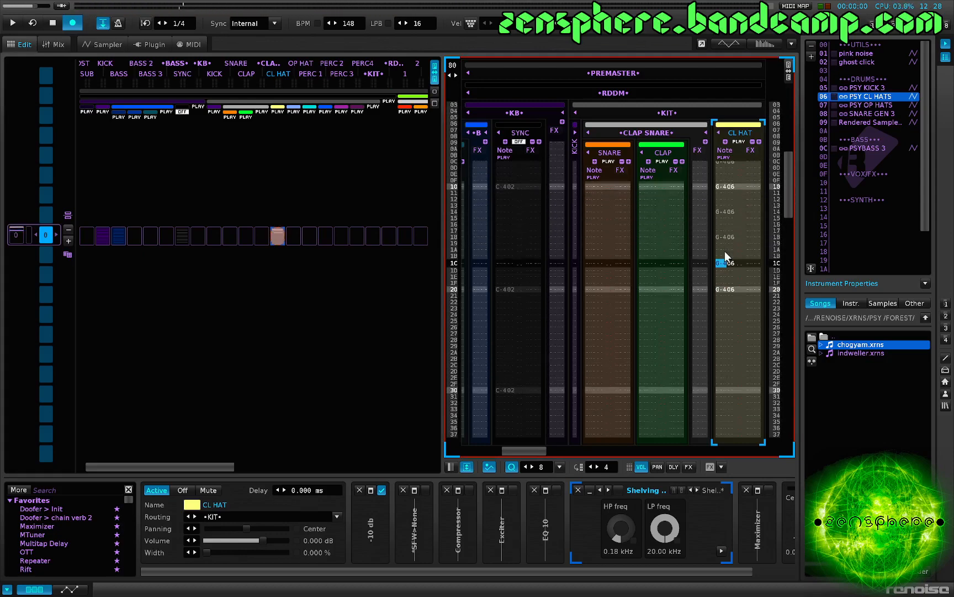
key(Home)
key(shift+Down)
key(shift+Down)
key(shift+Down)
key(shift+Down)
key(shift+Down)
key(shift+Down)
key(shift+Down)
key(shift+Down)
key(shift+Down)
key(shift+Down)
key(shift+Down)
key(shift+Down)
key(shift+Down)
key(shift+Down)
key(shift+Down)
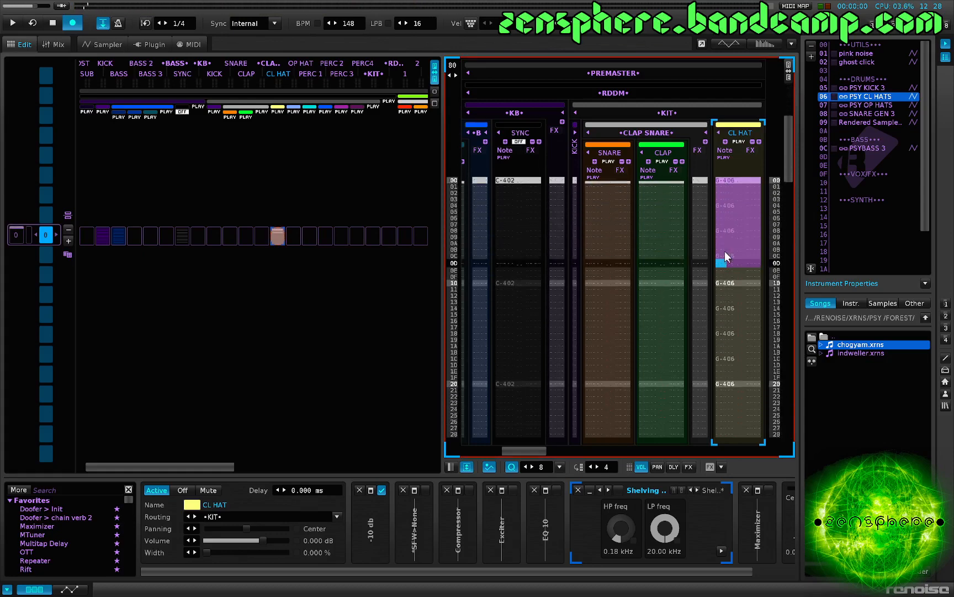
key(Down)
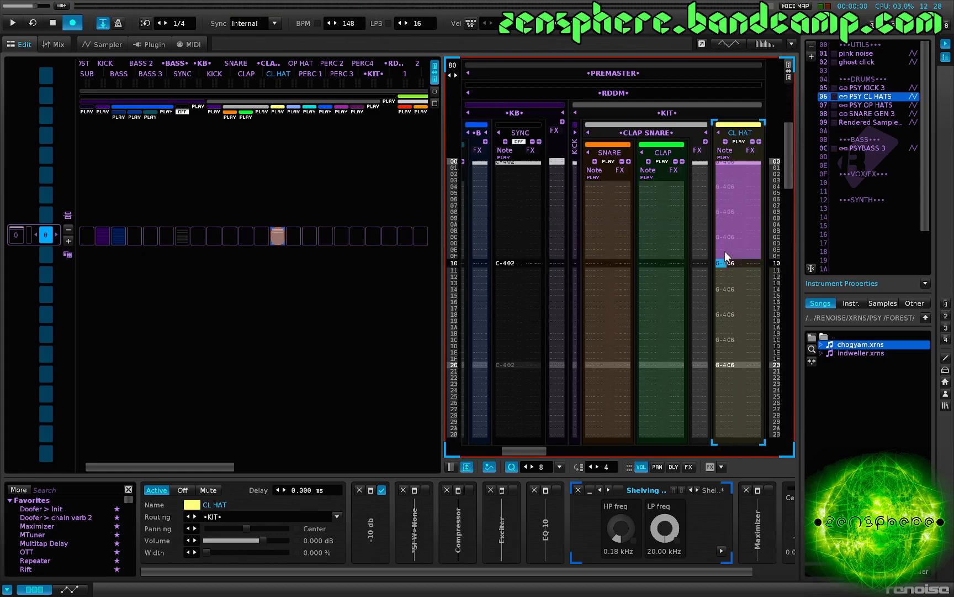
key(space)
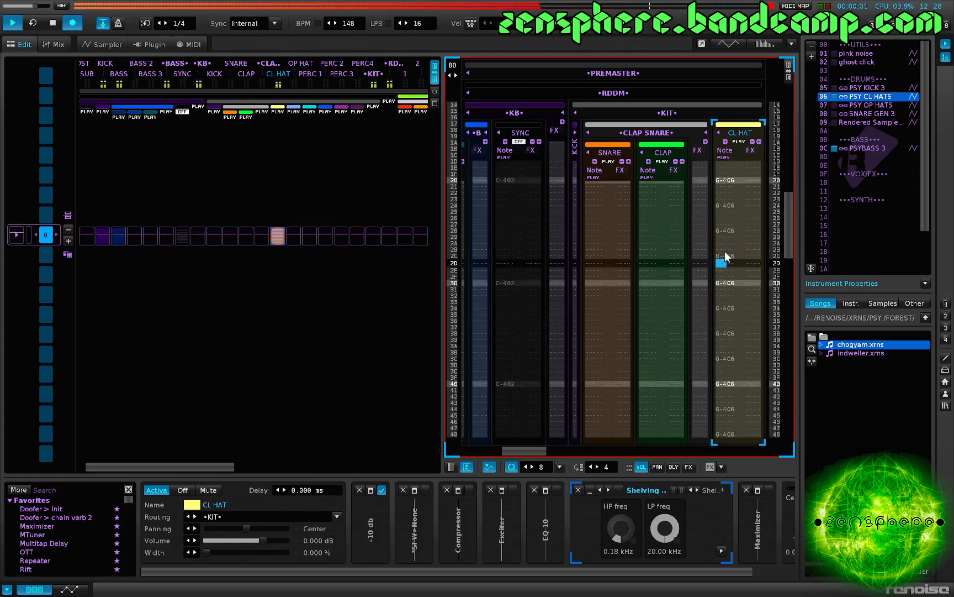
- Open the Hat_Knock_SP01 sample's waveform in the PSY CL HATS instrument and set its snap mode to 32nd
key(F6)
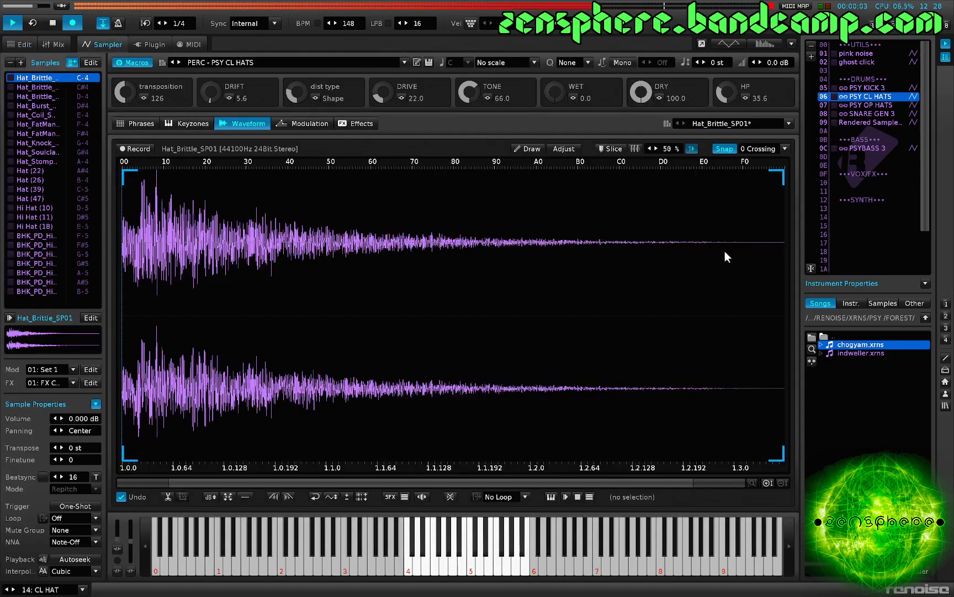
click(56, 142)
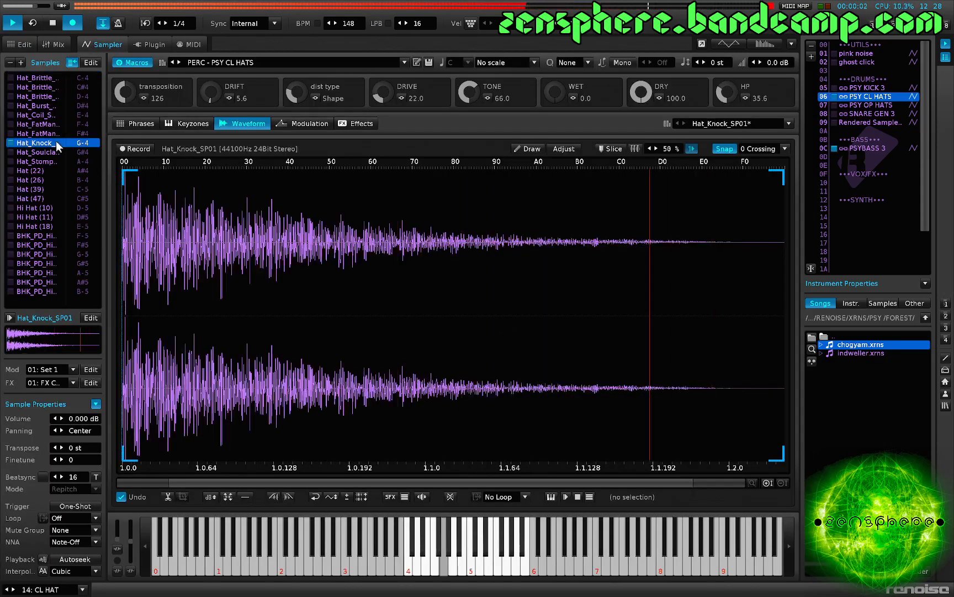
click(751, 148)
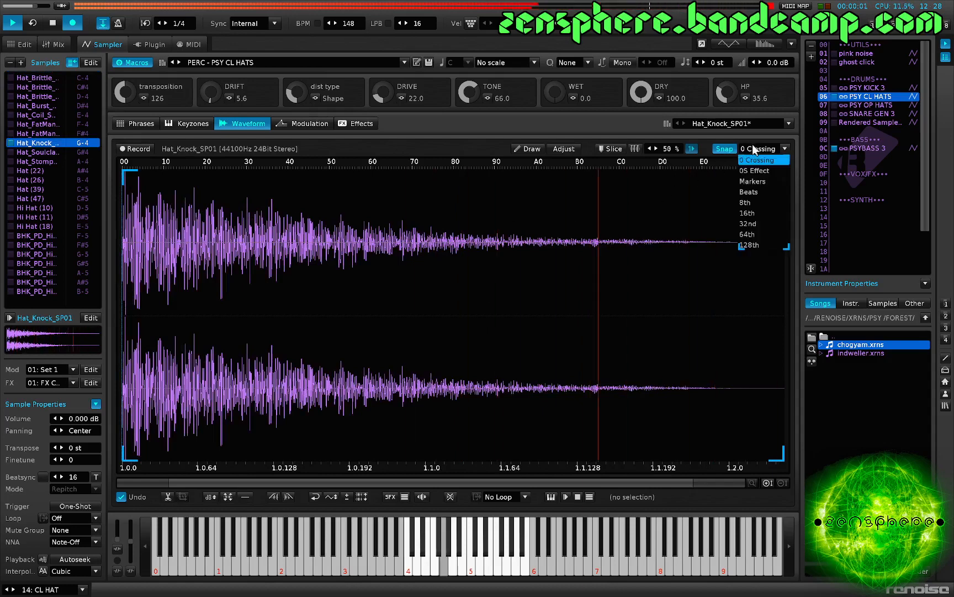
click(758, 214)
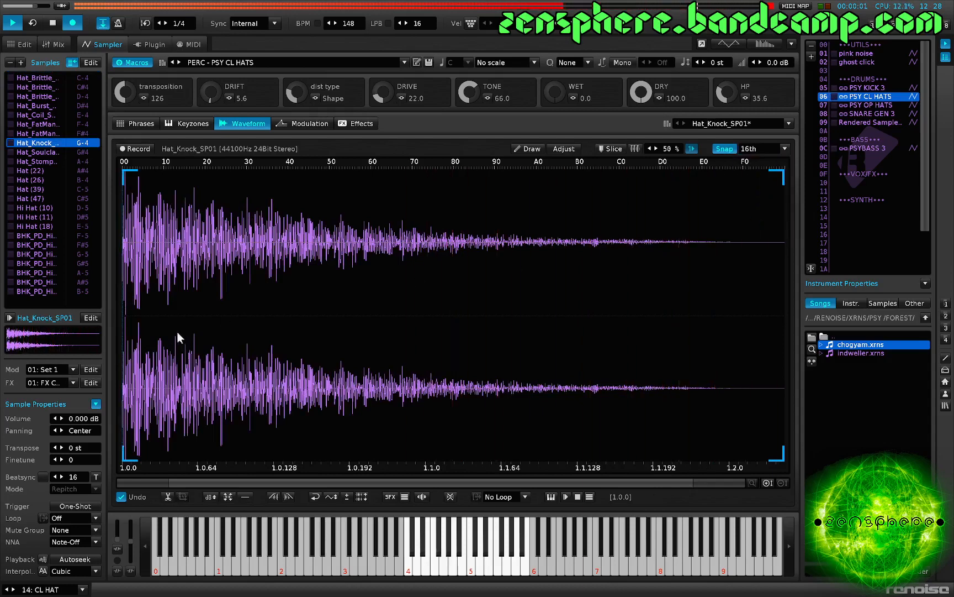
double_click(700, 295)
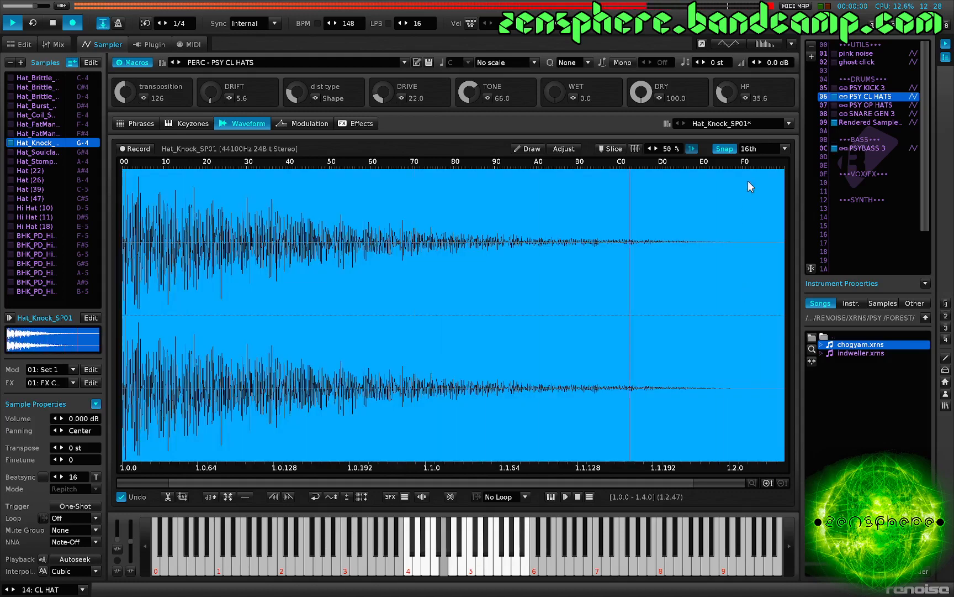
click(753, 148)
click(758, 223)
click(531, 271)
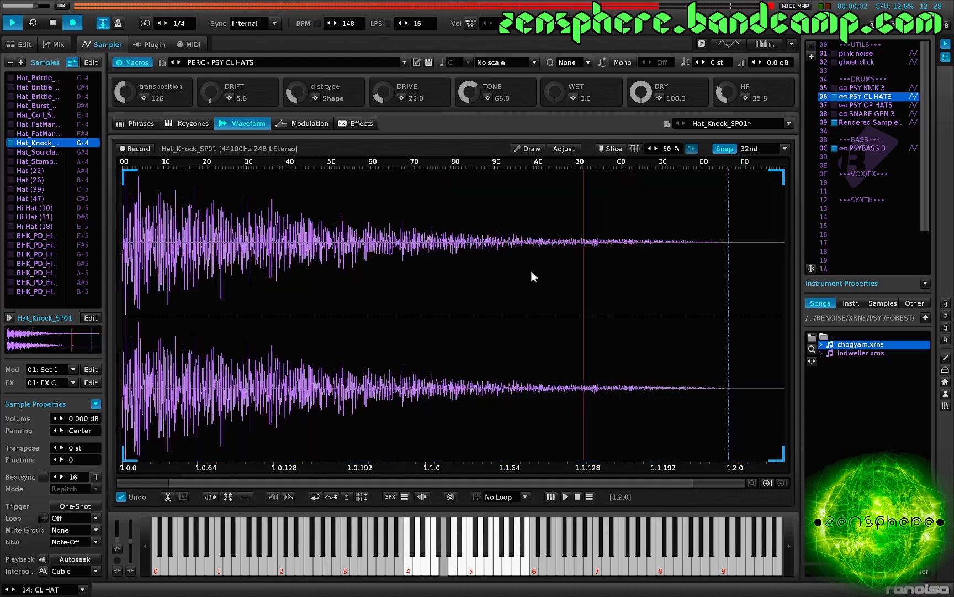
- Trim the Hat_Knock_SP01 sample to end at 1.2.0, and shorten it further to 1.1.0 using 64th snapping
double_click(534, 272)
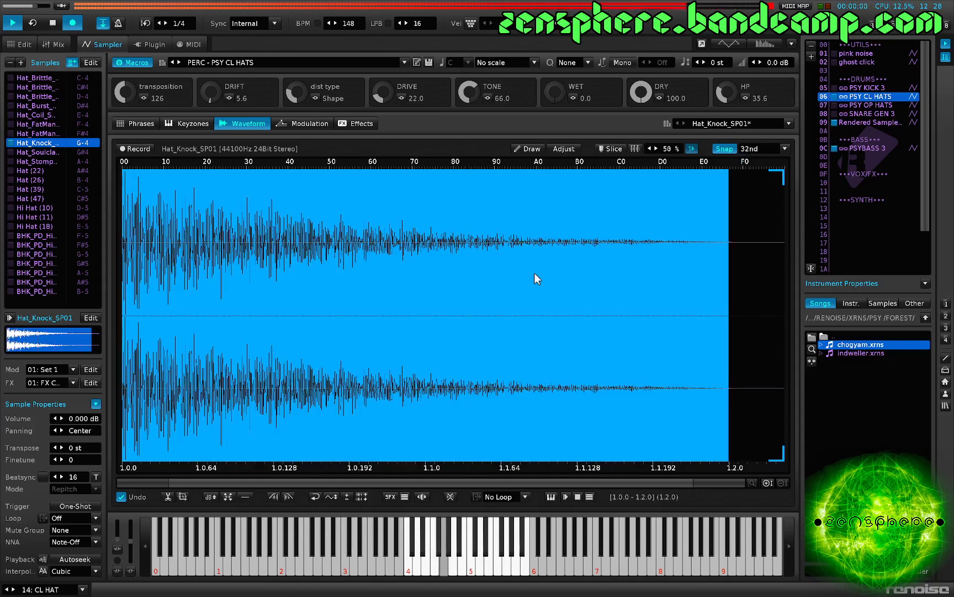
key(ctrl+t)
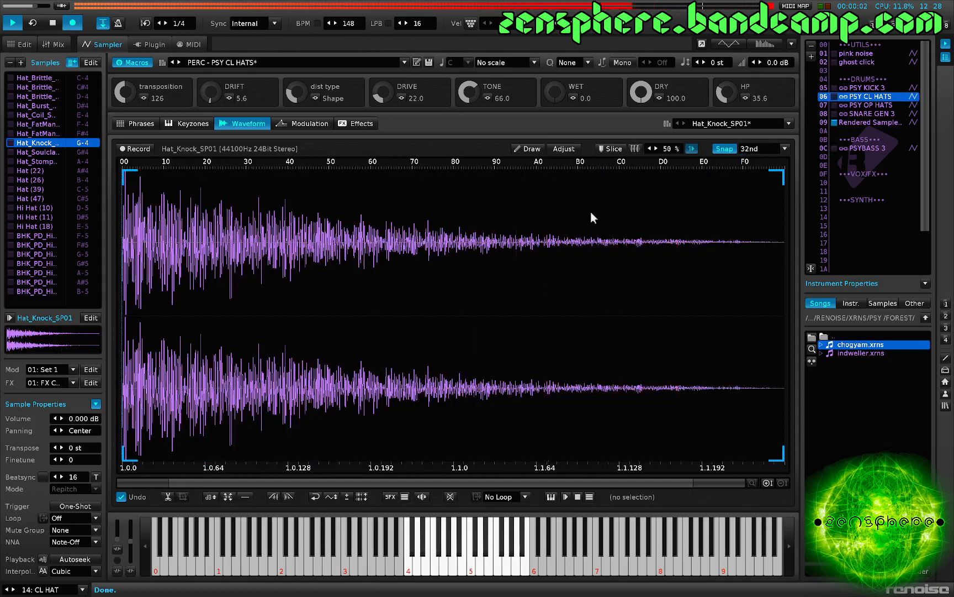
scroll(758, 144, down, 1)
drag(123, 381, 453, 337)
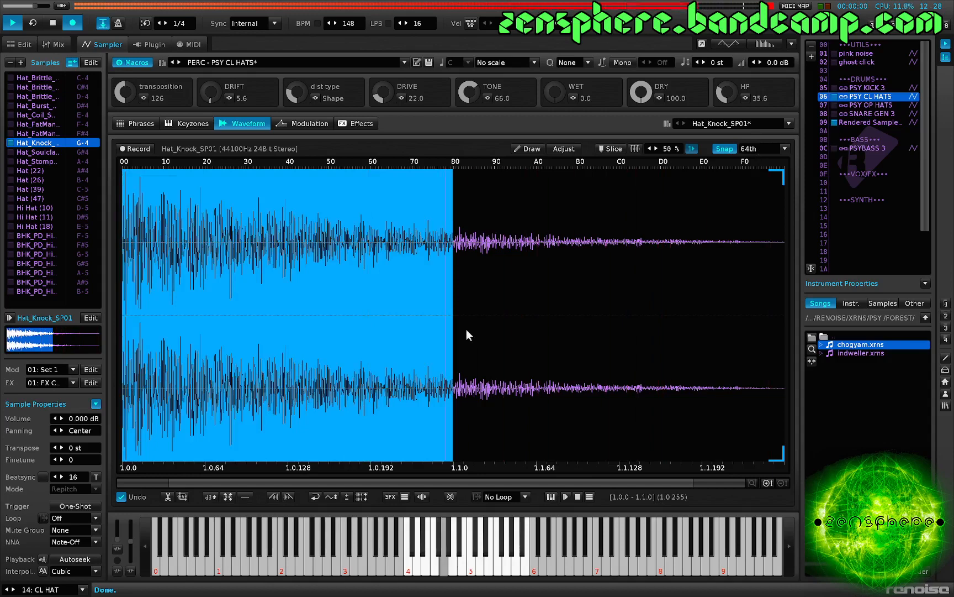
key(ctrl+t)
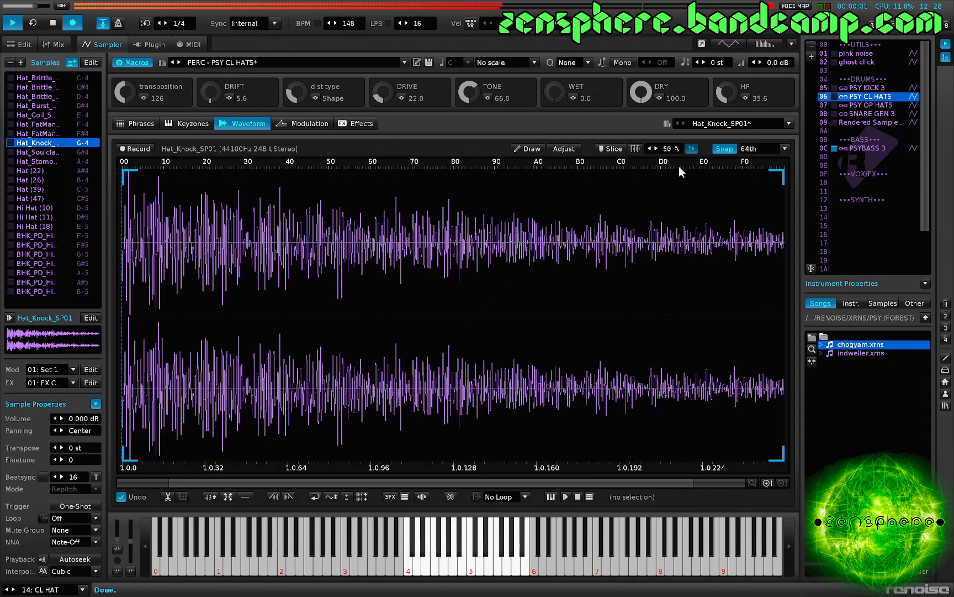
- Turn snapping off and fade out the hat sample's tail twice, from 1.0.179 and from 1.0.124 to the end
click(724, 149)
drag(587, 284, 865, 306)
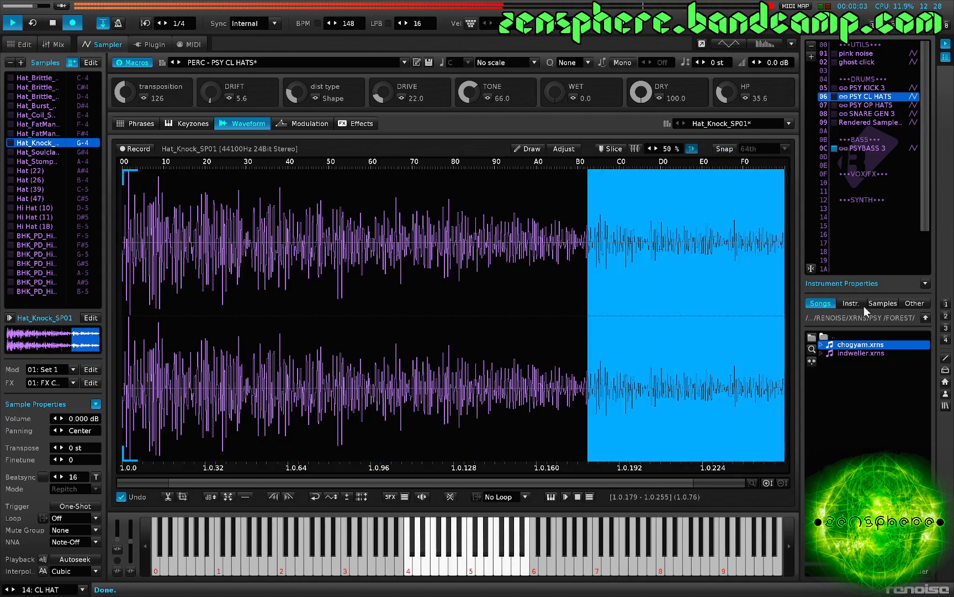
key(ctrl+o)
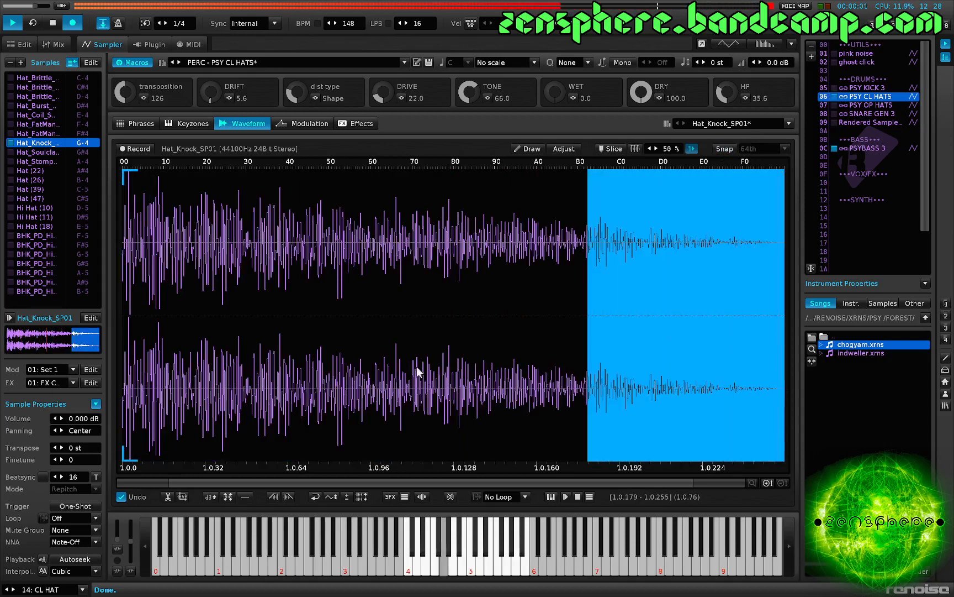
click(408, 346)
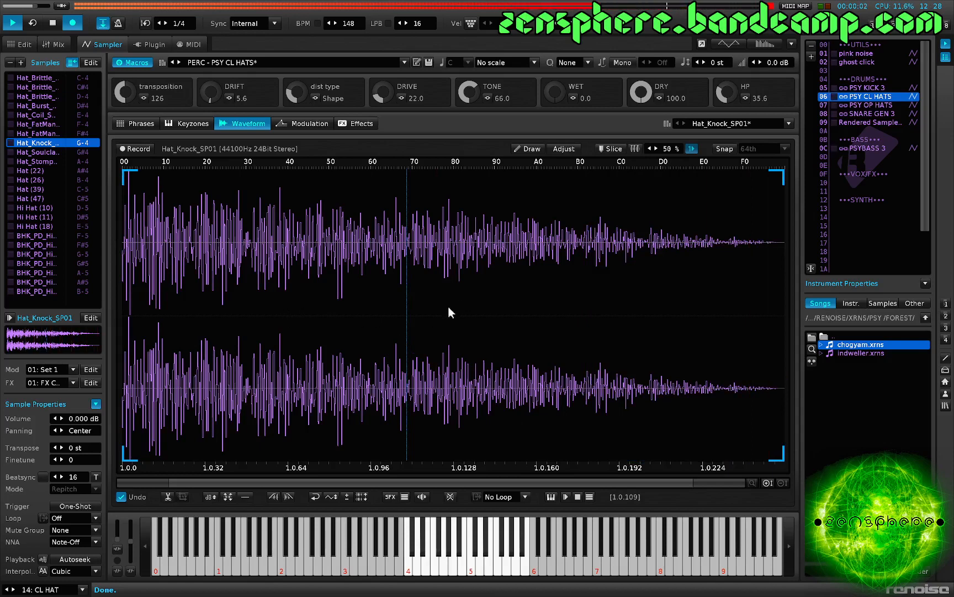
drag(445, 307, 818, 310)
key(ctrl+o)
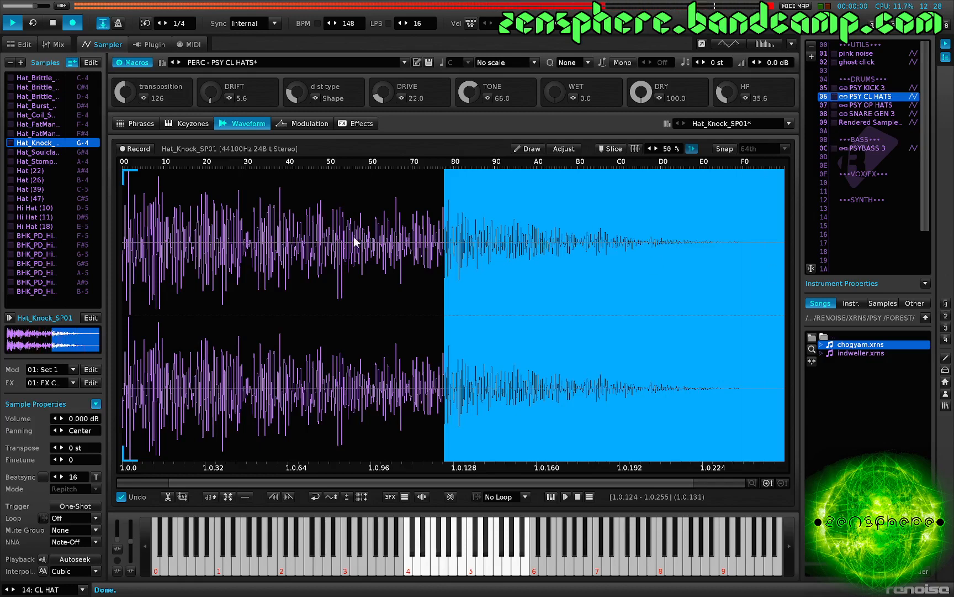
- Show the PSY CL HATS modulation and set its macros to DRIFT 10.8 and transposition 119
click(312, 125)
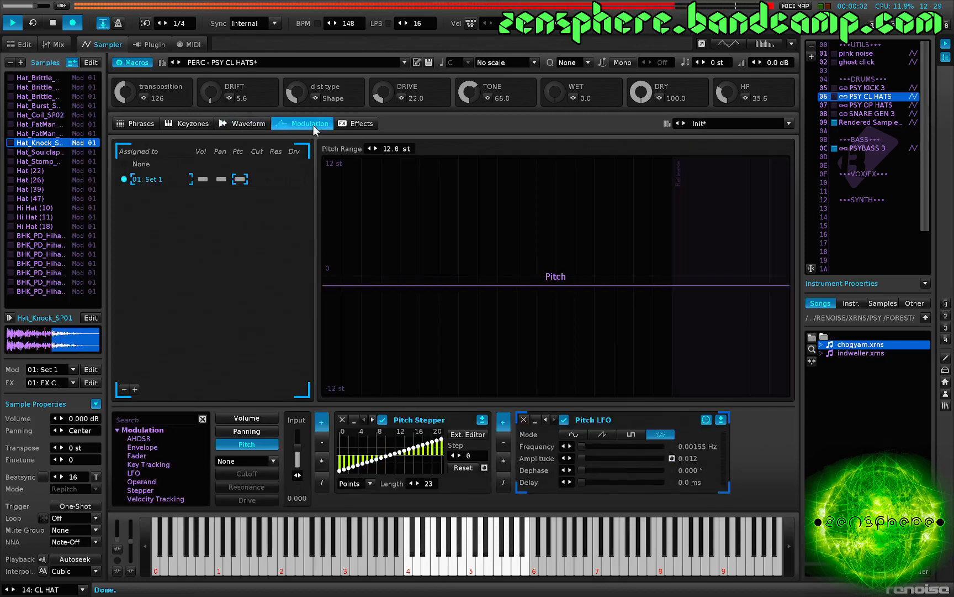
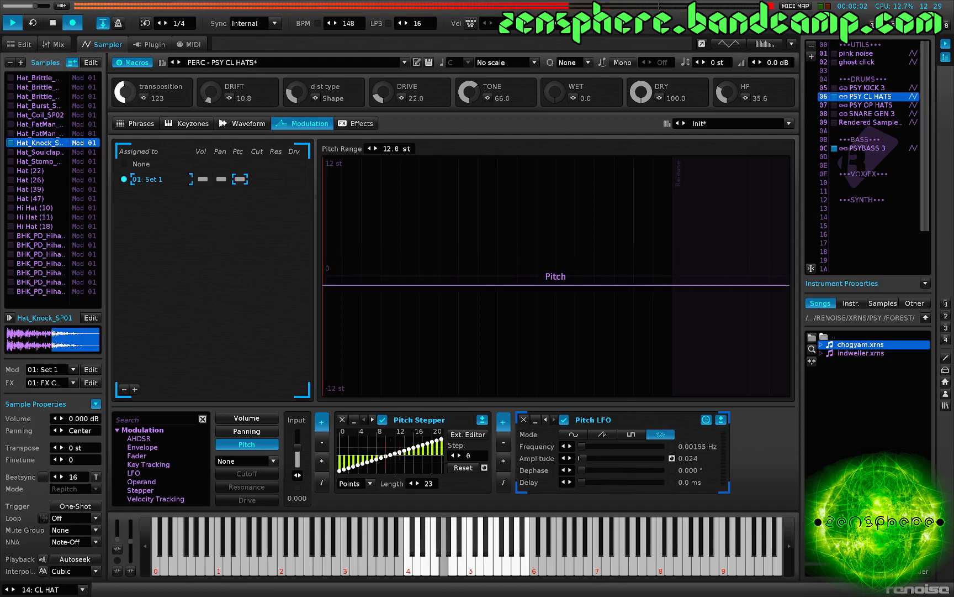
drag(128, 93, 129, 95)
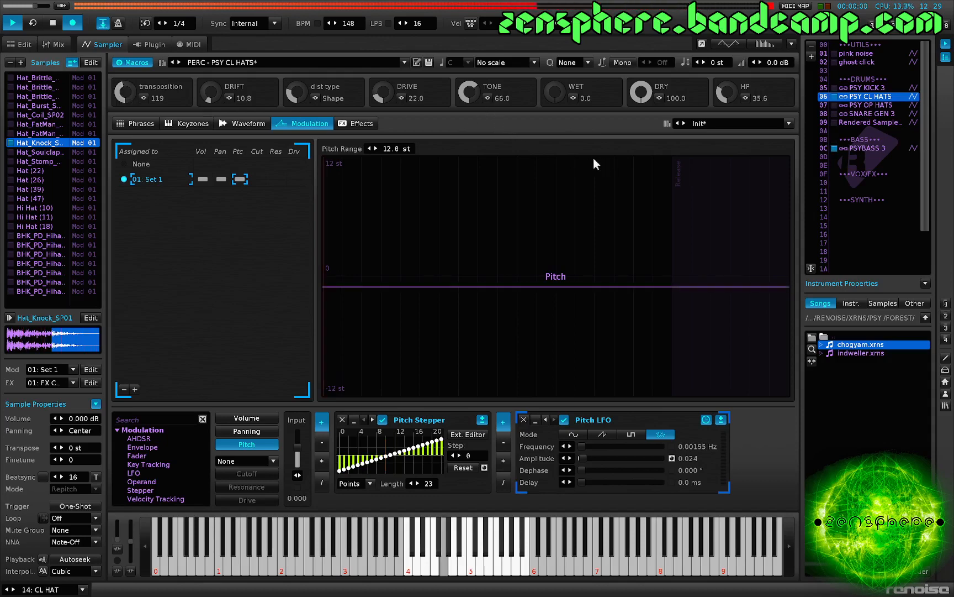
- Enable the Maximizer on the RDDM group in the mixer and restart playback to hear it
key(space)
key(F2)
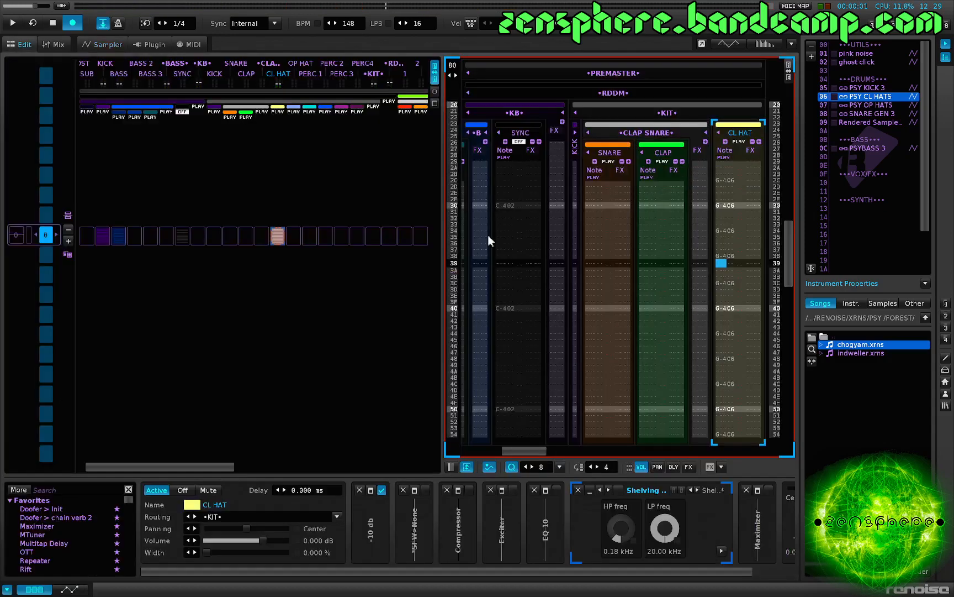
key(F3)
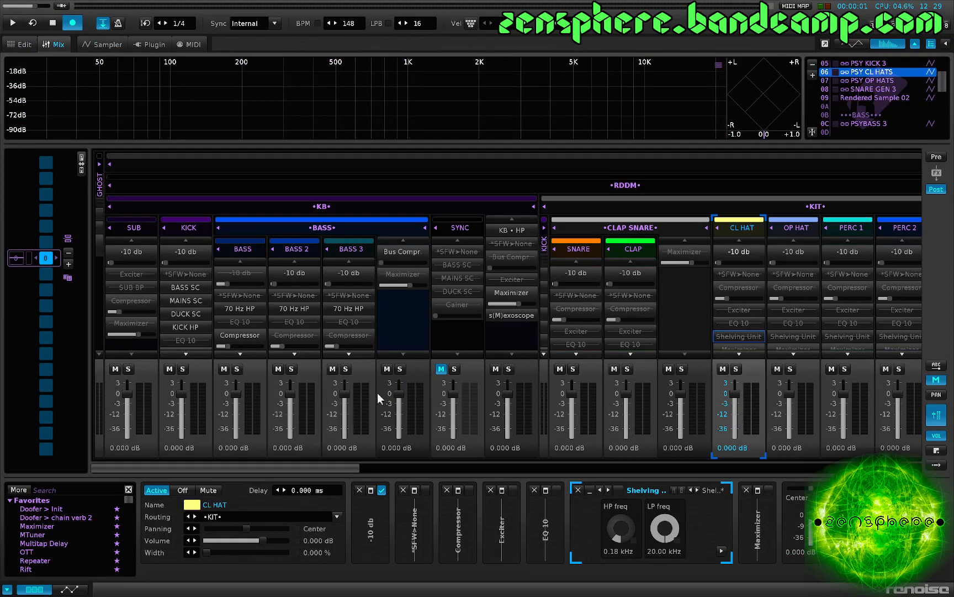
scroll(450, 388, right, 5)
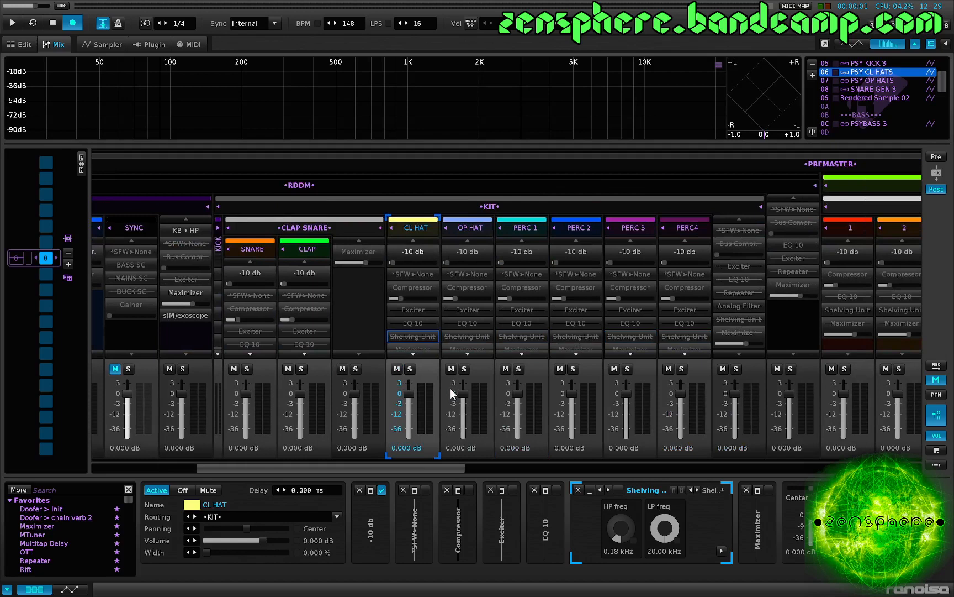
scroll(450, 388, right, 2)
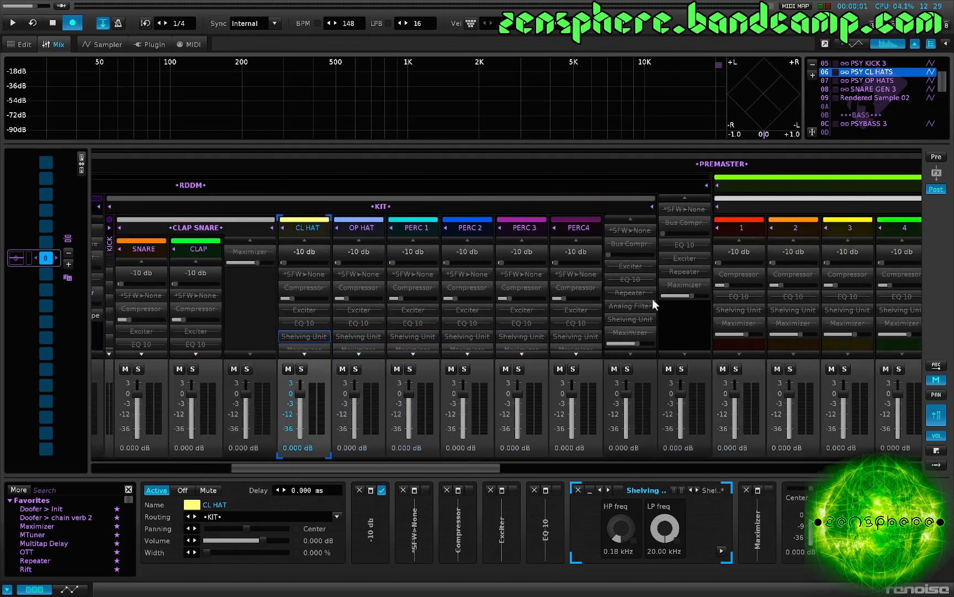
middle_click(679, 287)
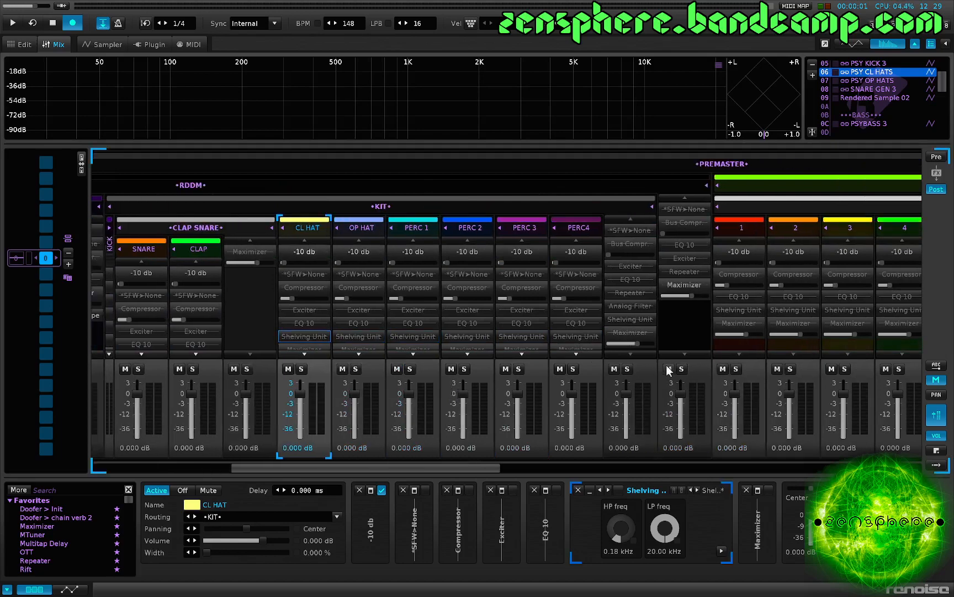
key(space)
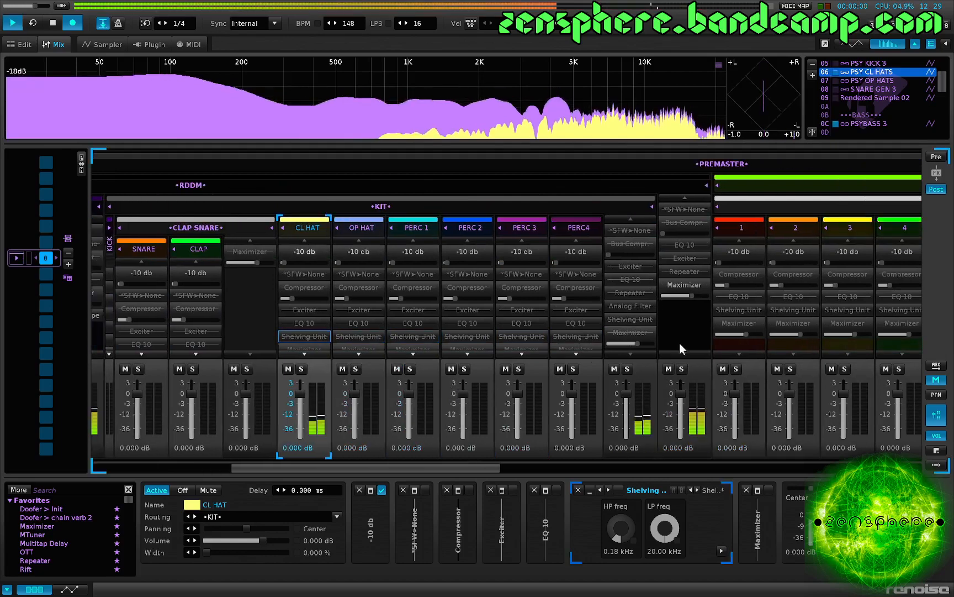
click(691, 284)
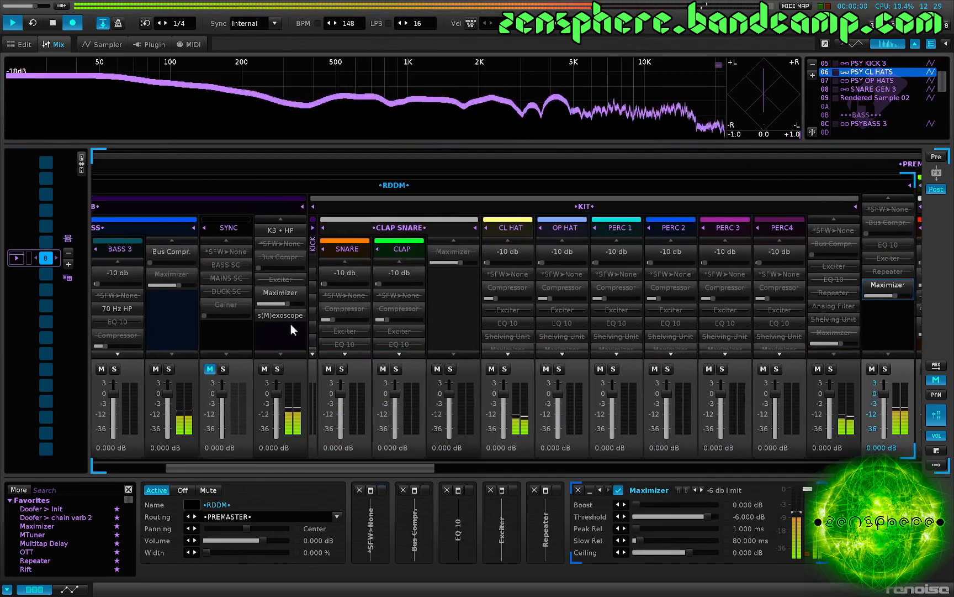
- Copy the s(M)exoscope to the RDDM group and inspect its waveform with the amplitude set to 2.372
drag(290, 320, 631, 317)
double_click(891, 314)
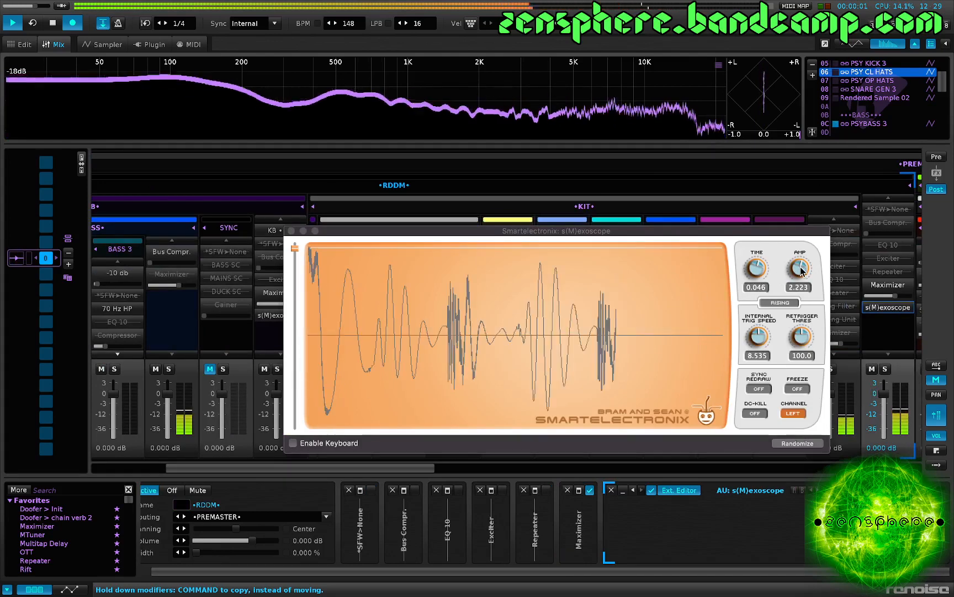
drag(802, 271, 805, 266)
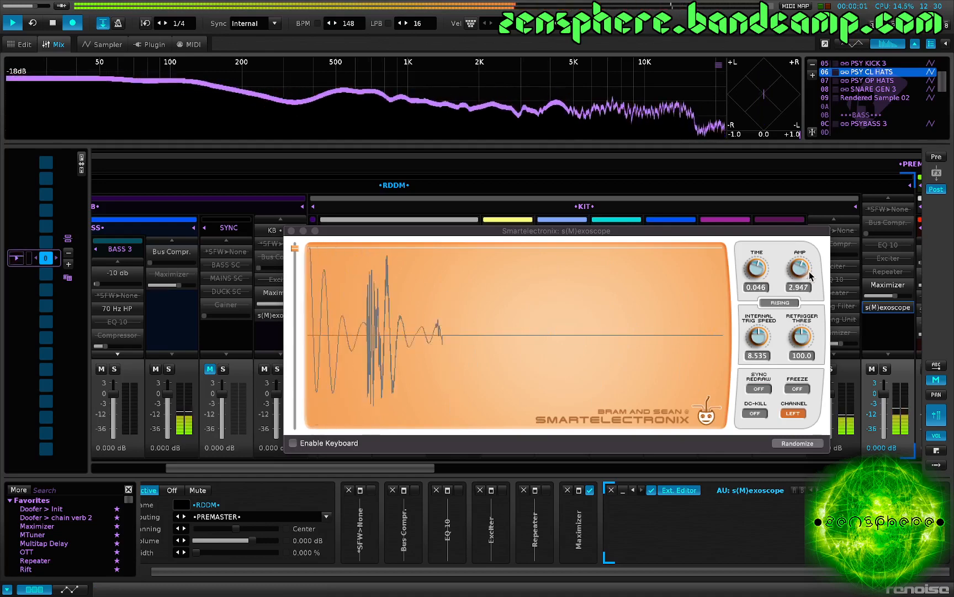
drag(811, 276, 812, 282)
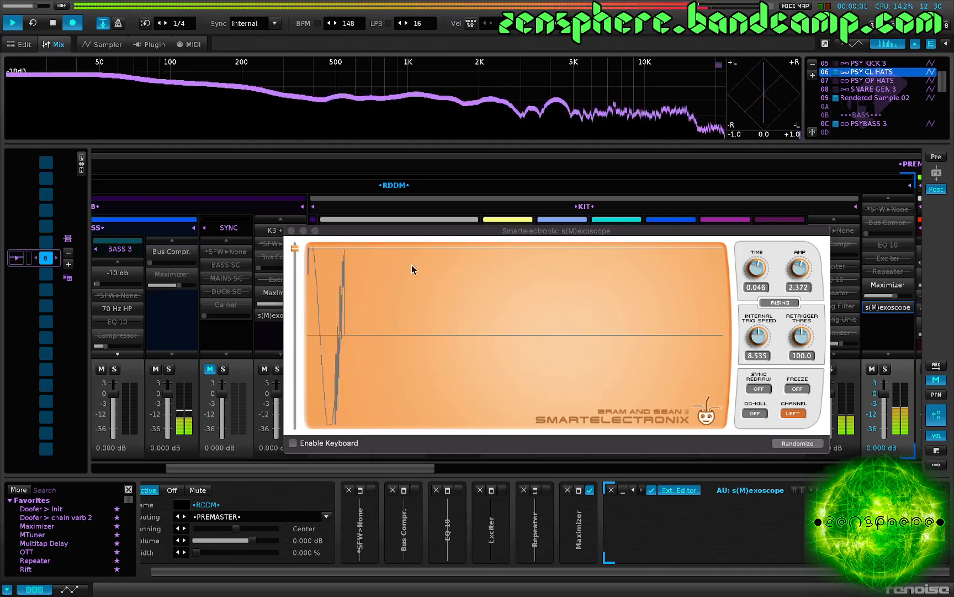
click(292, 231)
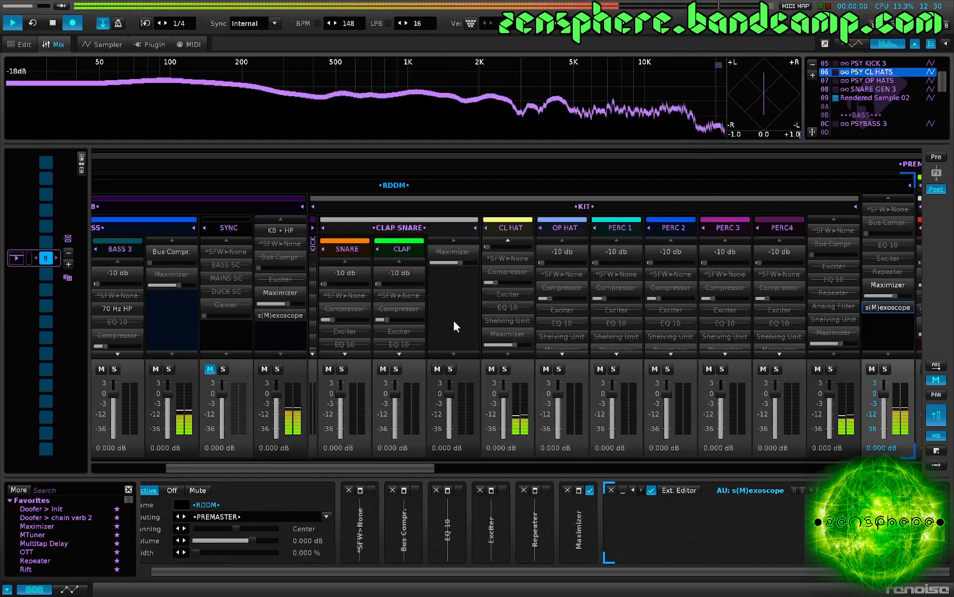
- Enable the CL HAT track's Shelving Unit and EQ 10, and slightly boost the EQ bands around and above 10 kHz
click(520, 365)
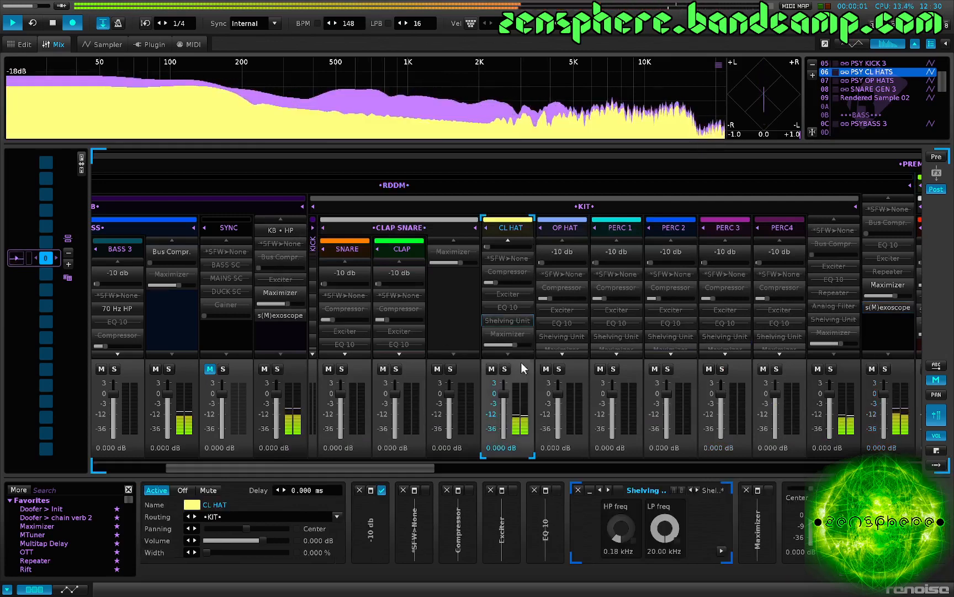
click(501, 321)
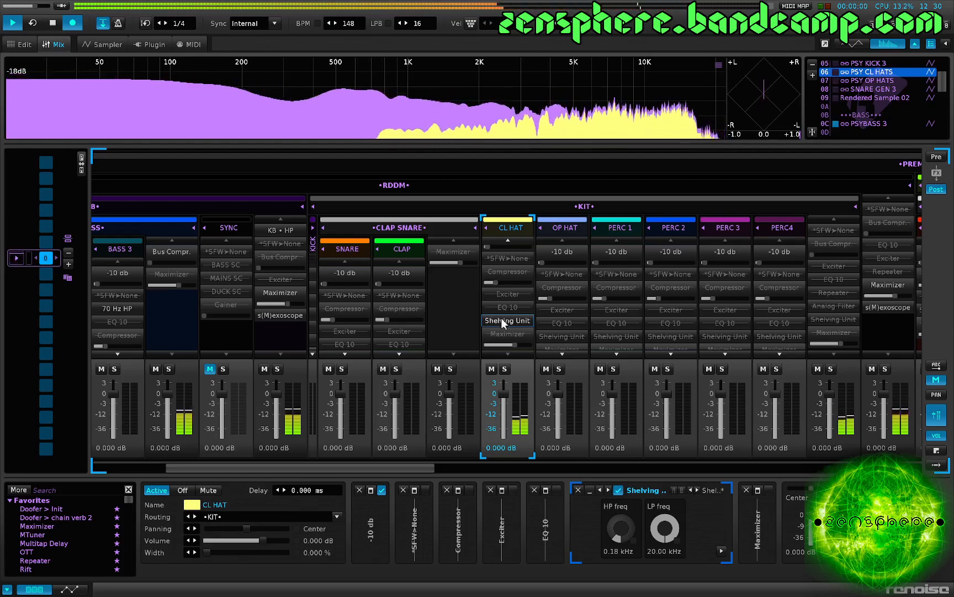
click(504, 306)
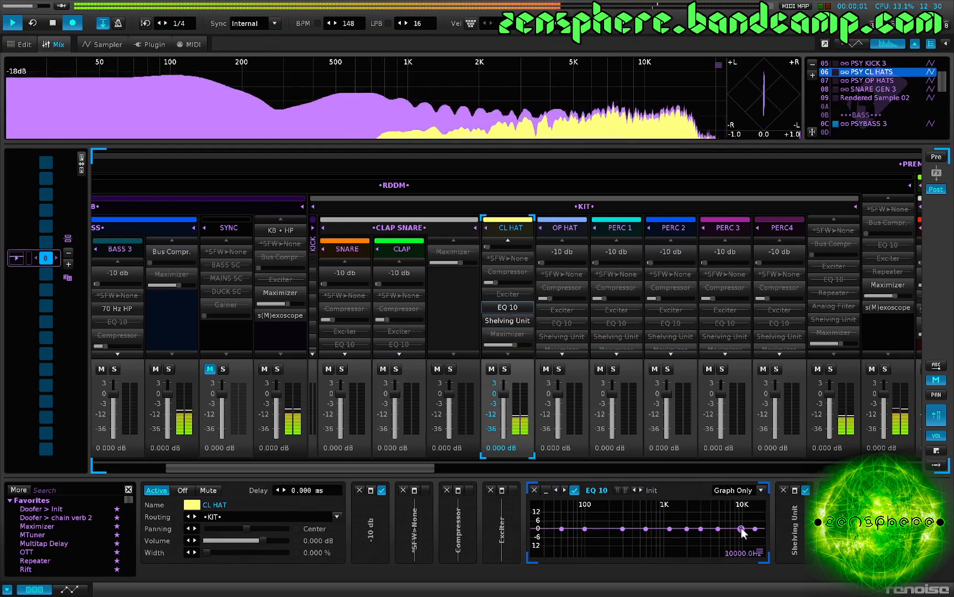
mouse_move(741, 527)
mouse_down()
mouse_move(755, 522)
mouse_move(738, 523)
mouse_up()
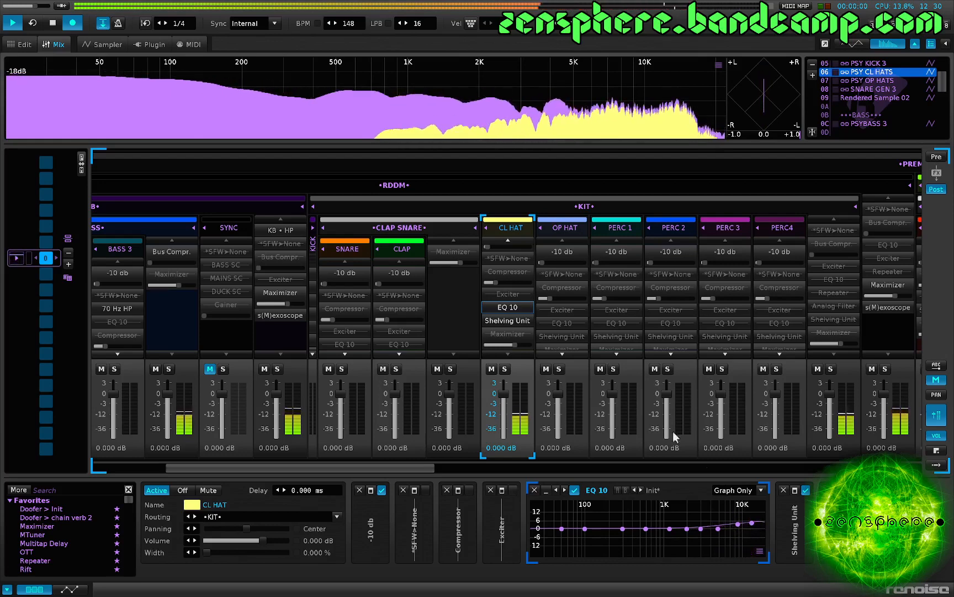
- Expand the CL HAT track's Shelving Unit and remove its LP filter
click(515, 320)
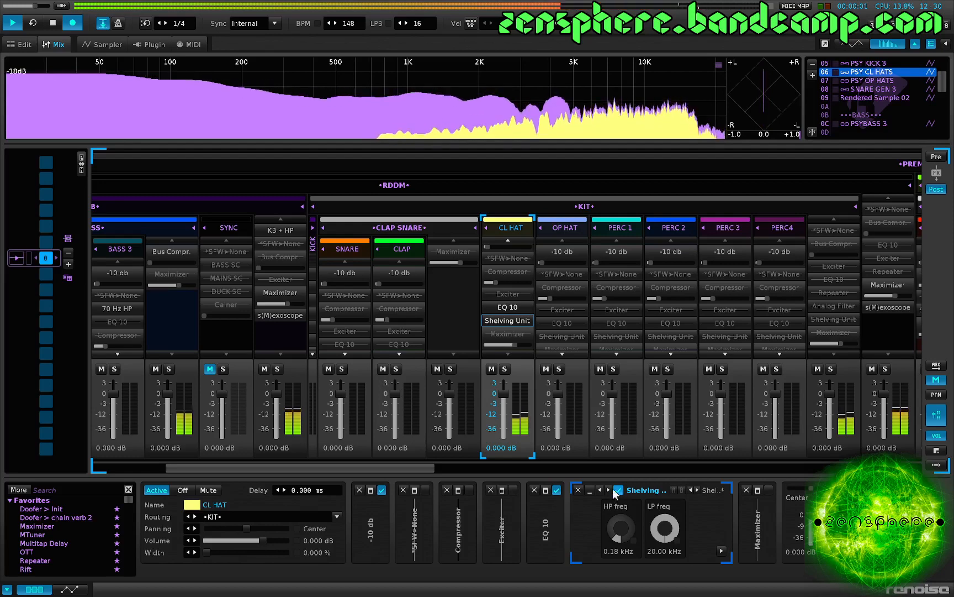
click(722, 550)
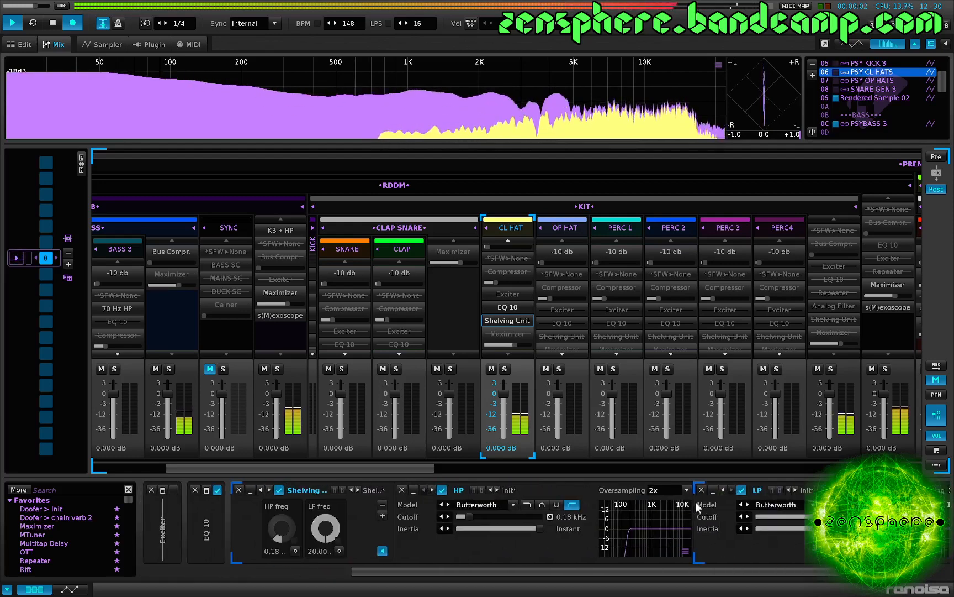
click(702, 491)
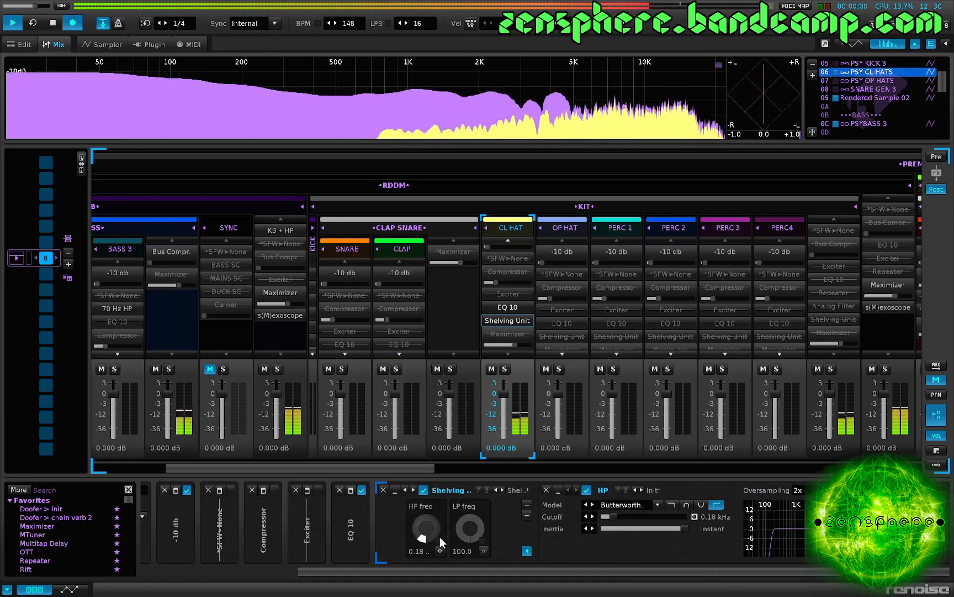
- Set the CL HAT Shelving Unit's HP frequency to 1.80 kHz and lower the track's volume to -0.635 dB
drag(426, 528, 425, 523)
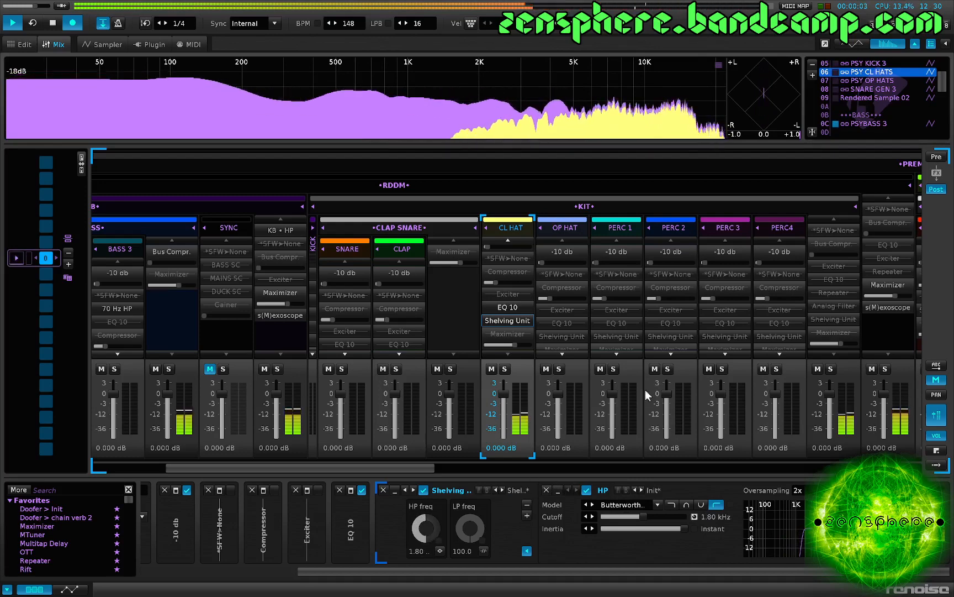
drag(505, 390, 505, 390)
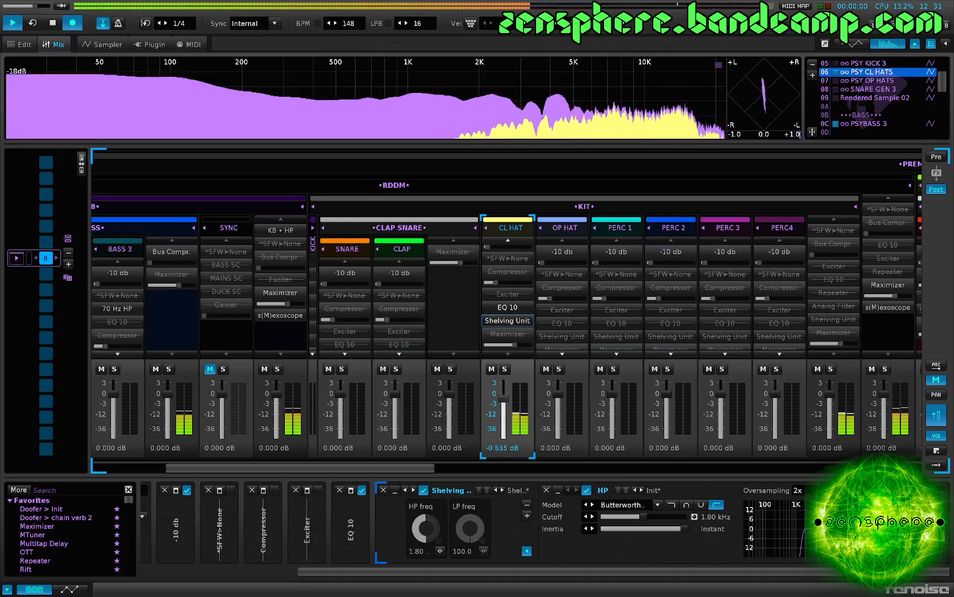
- Fill the OP HAT track's pattern with PSY OP HATS C-5 notes every 16 lines, starting at line 08, and play it back
click(576, 364)
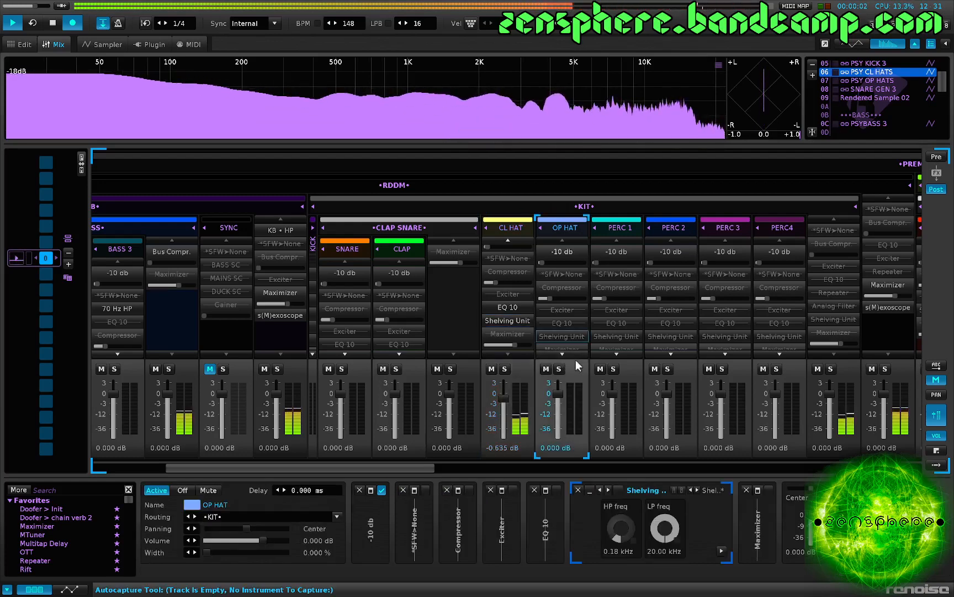
click(882, 81)
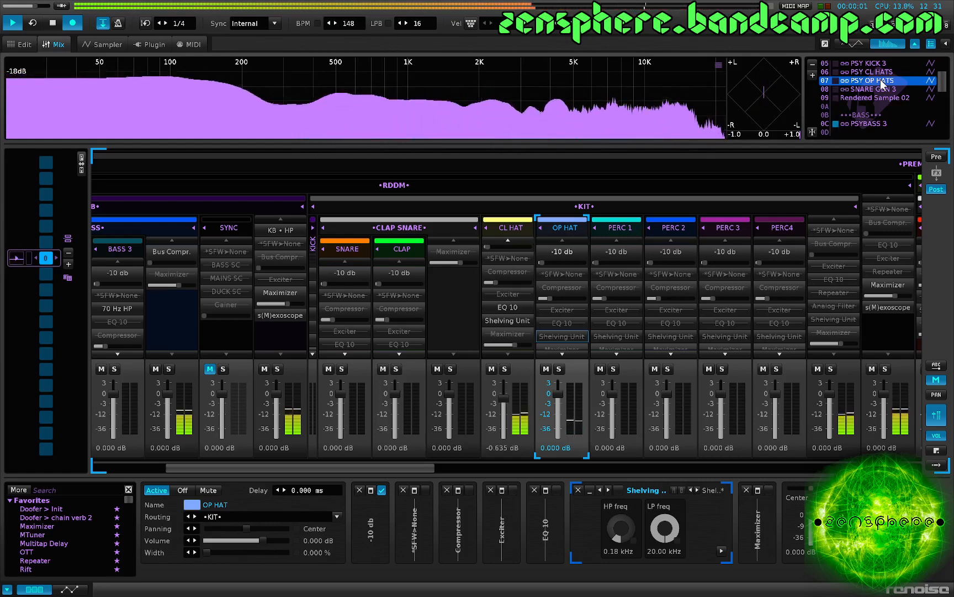
key(ctrl+Tab)
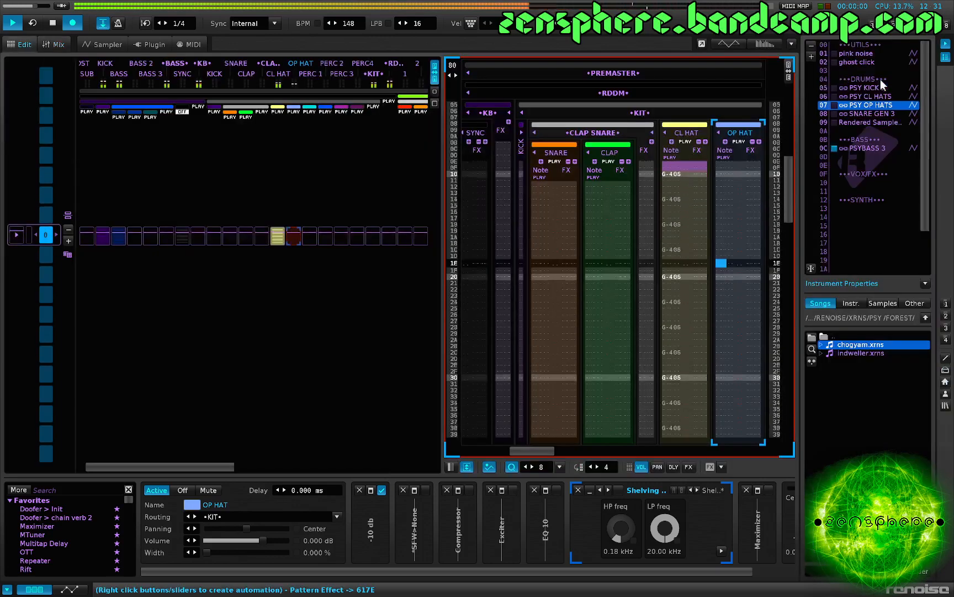
key(space)
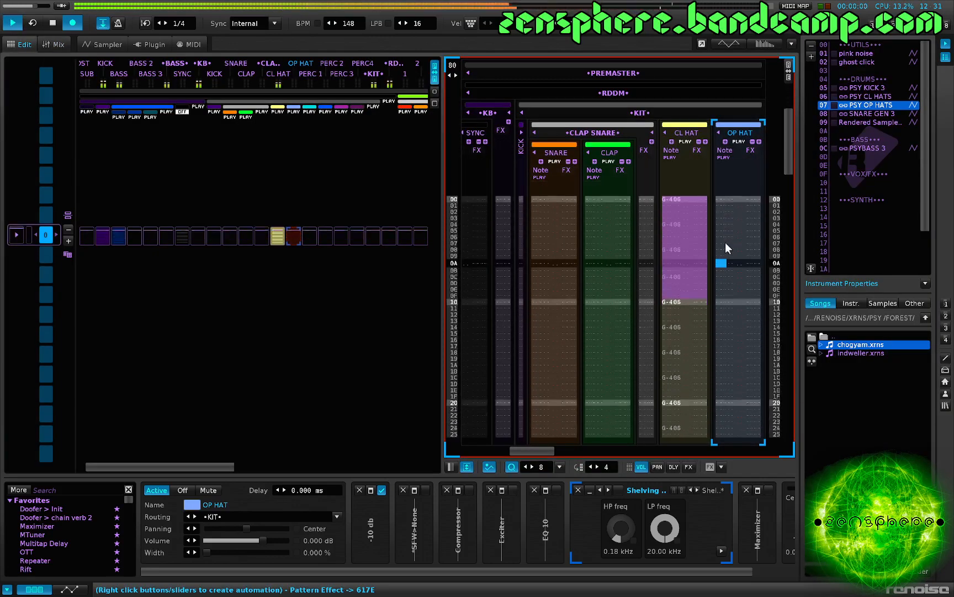
drag(725, 263, 726, 265)
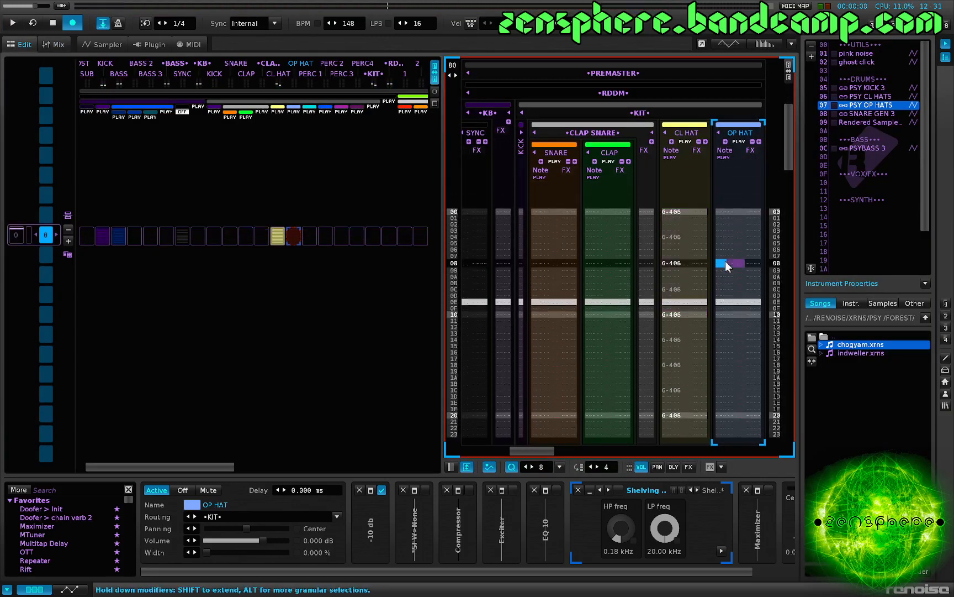
key(q)
key(q)
key(q)
key(q)
key(q)
key(q)
key(q)
key(q)
key(q)
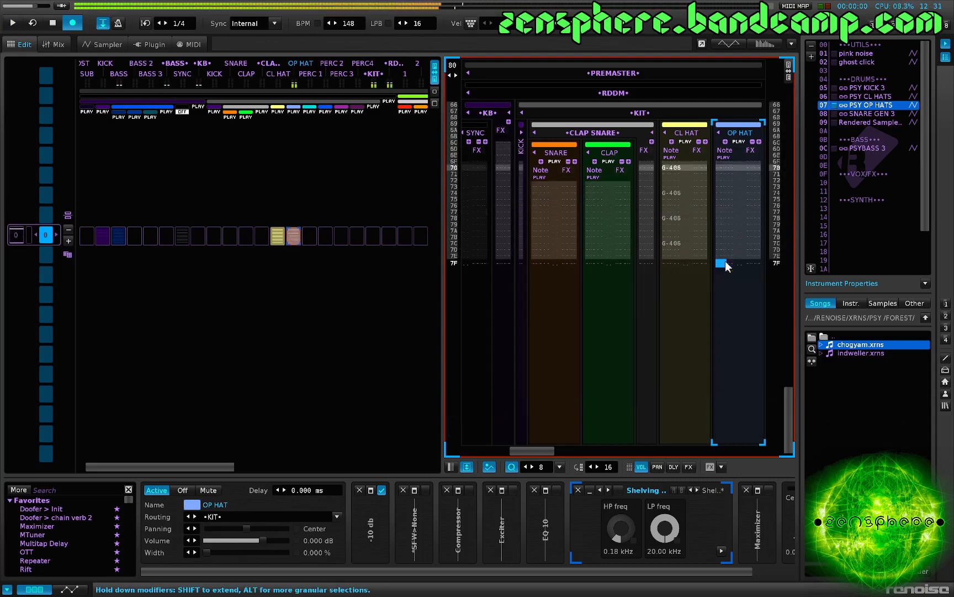
key(space)
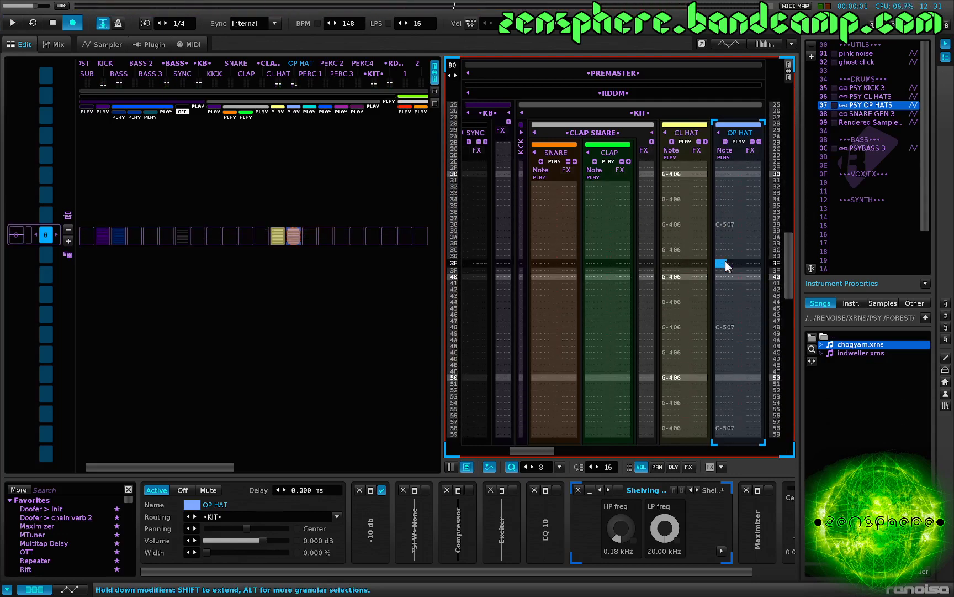
- Set the PSY OP HATS instrument's transpose macro to 136 while auditioning the pattern
key(F6)
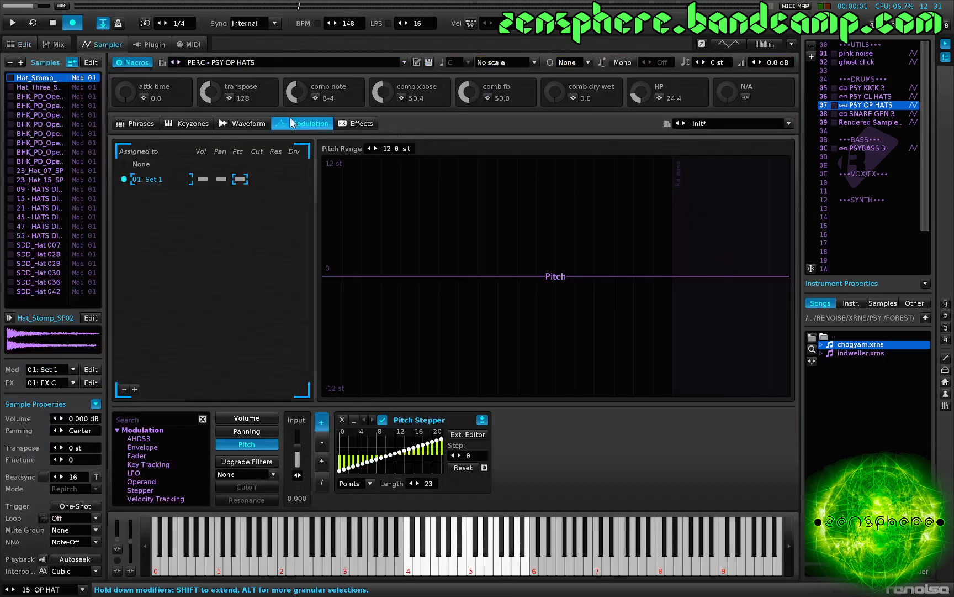
key(space)
mouse_move(211, 93)
mouse_down()
mouse_move(211, 103)
mouse_move(211, 67)
mouse_move(211, 88)
mouse_up()
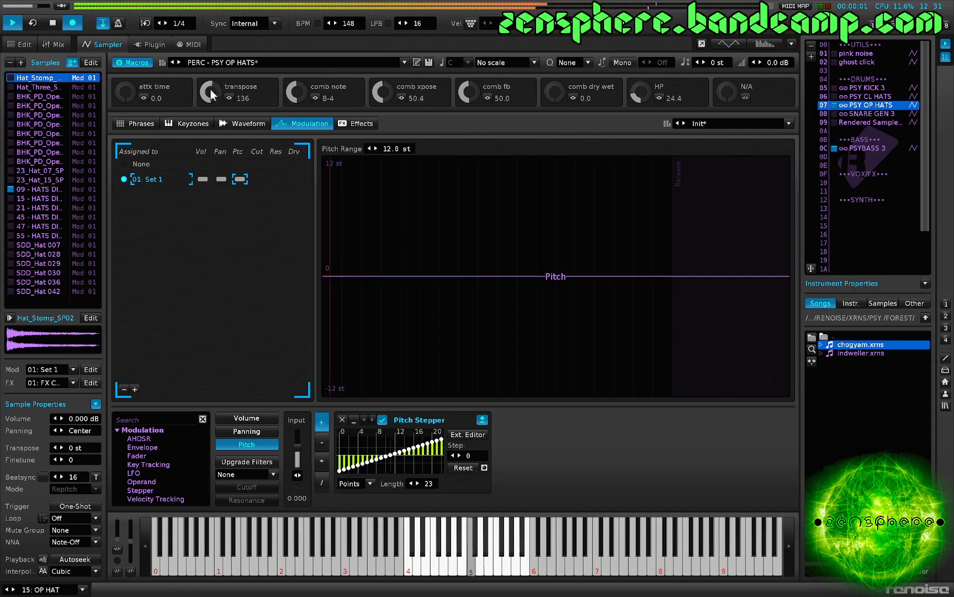
key(space)
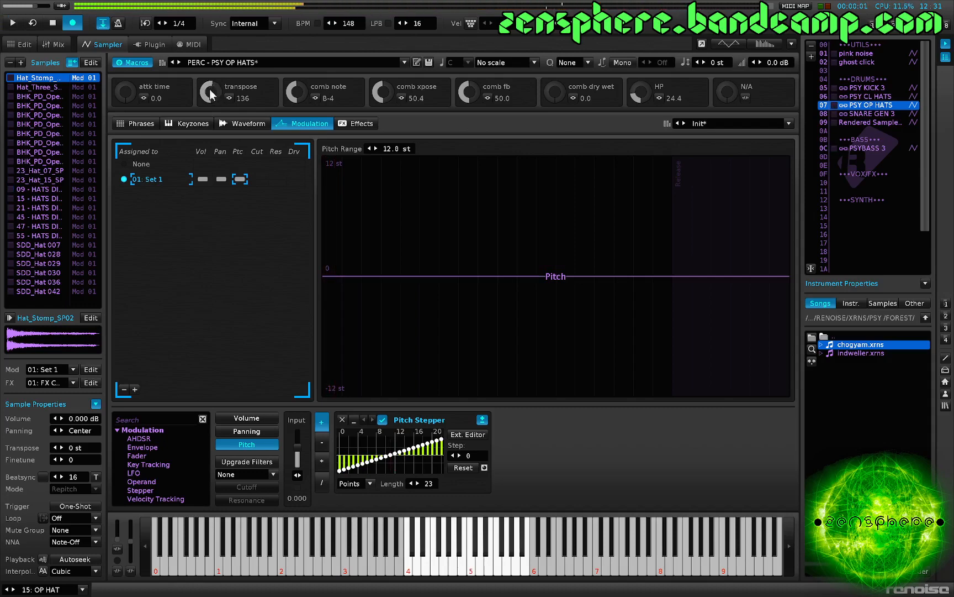
- Add MTuner to the end of PSY OP HATS' FX Chain 01 and check the playing hat's pitch in its editor
click(361, 125)
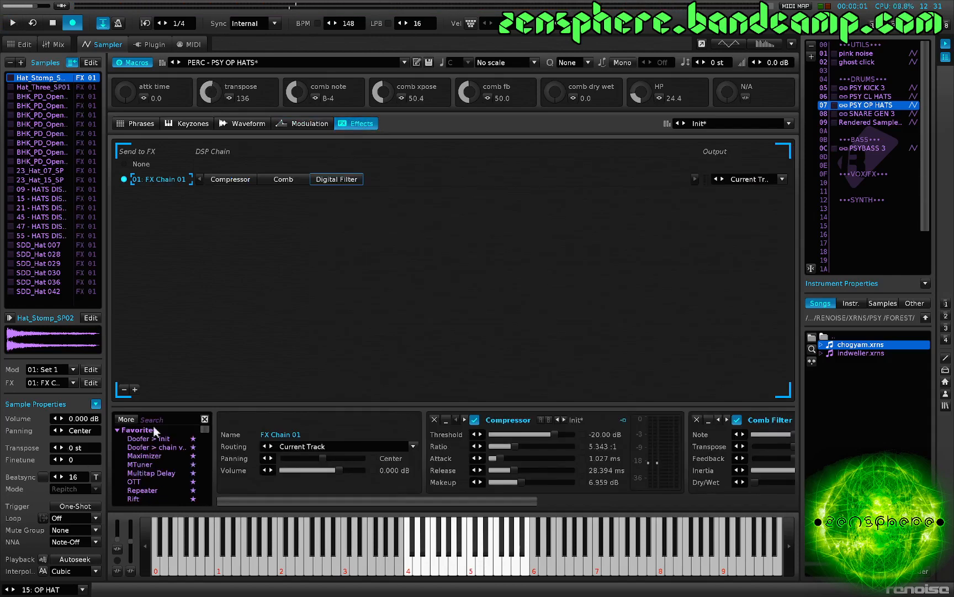
text(tune)
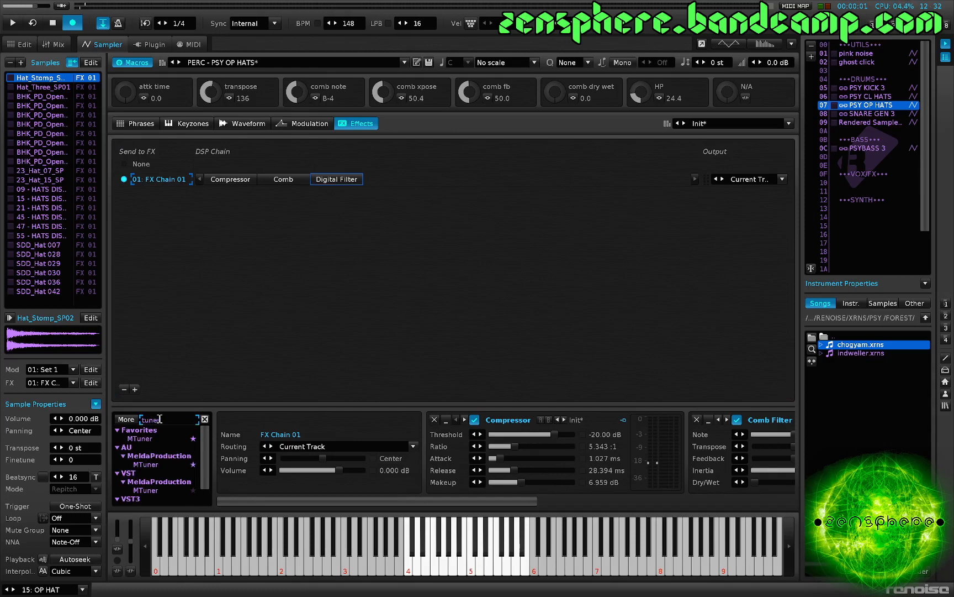
text(r)
double_click(148, 439)
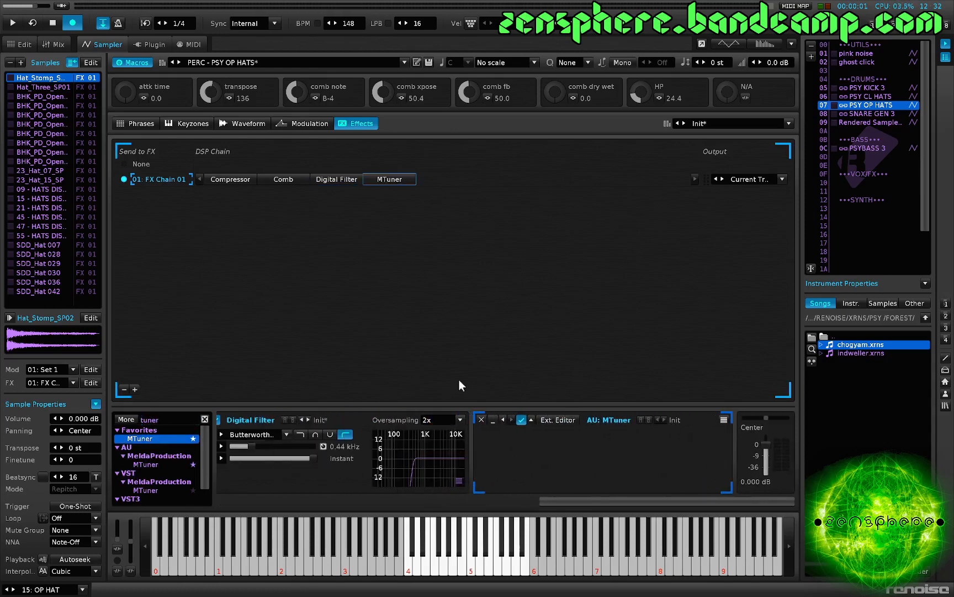
click(544, 419)
key(space)
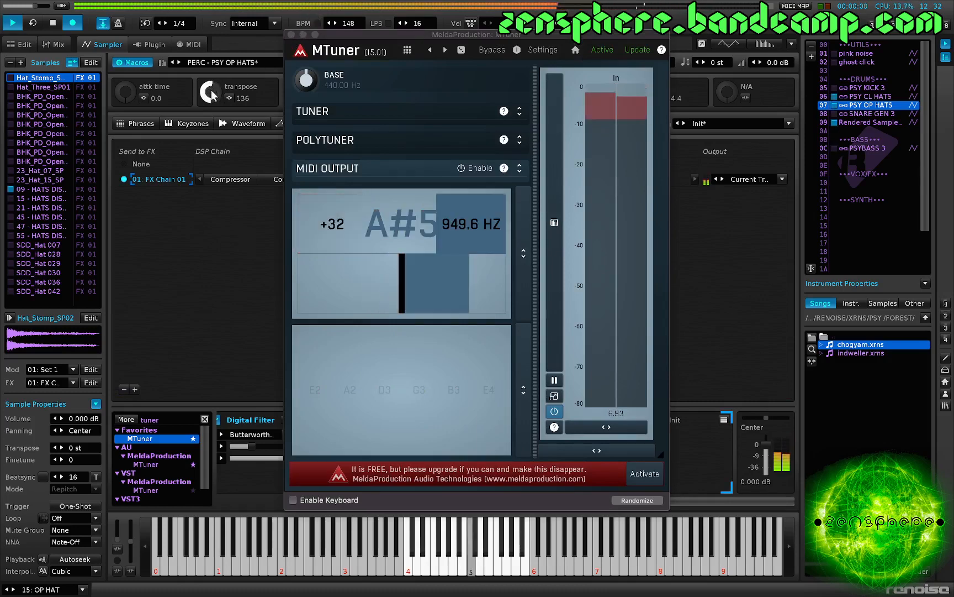
click(292, 35)
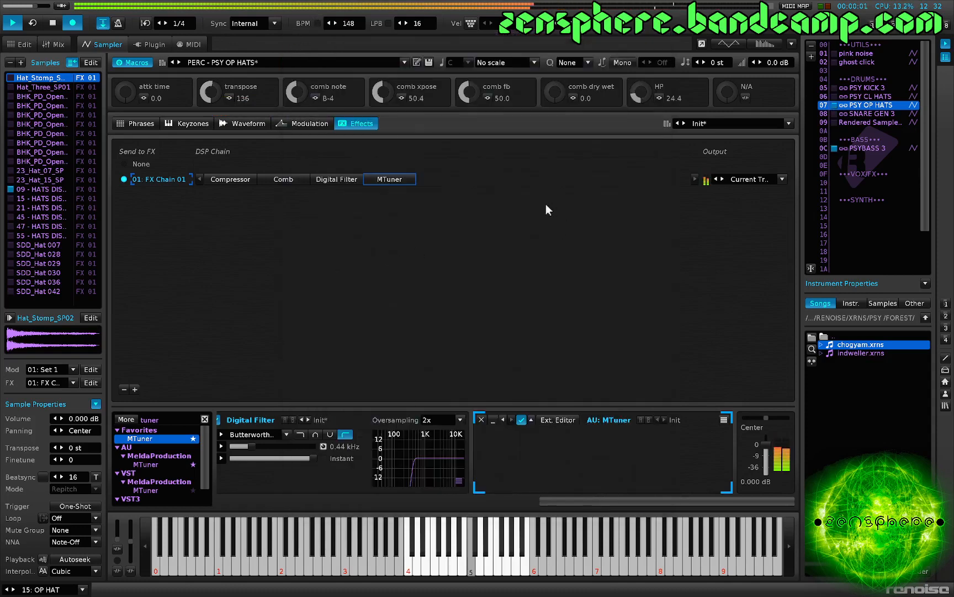
- Trim the 09 - HATS DISTRICT sample's waveform to the range 1.0.0 to 1.8.0 with snapping set to 8th
click(47, 189)
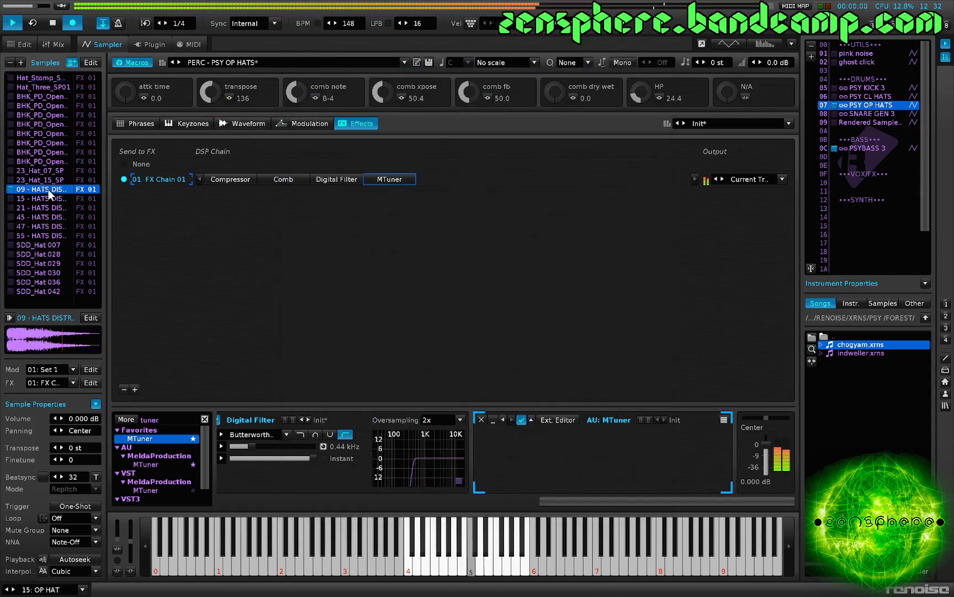
click(243, 123)
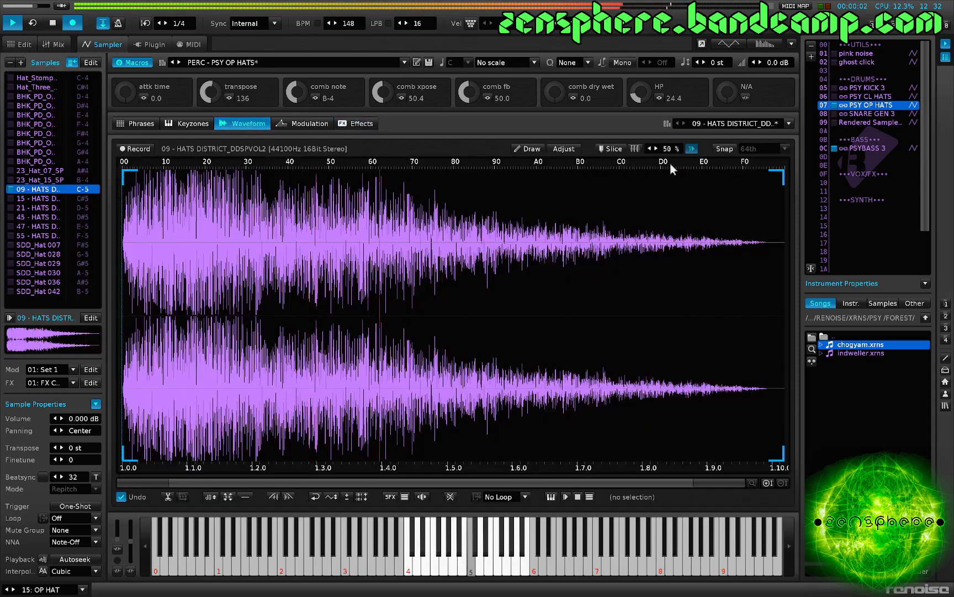
click(722, 149)
drag(211, 301, 356, 310)
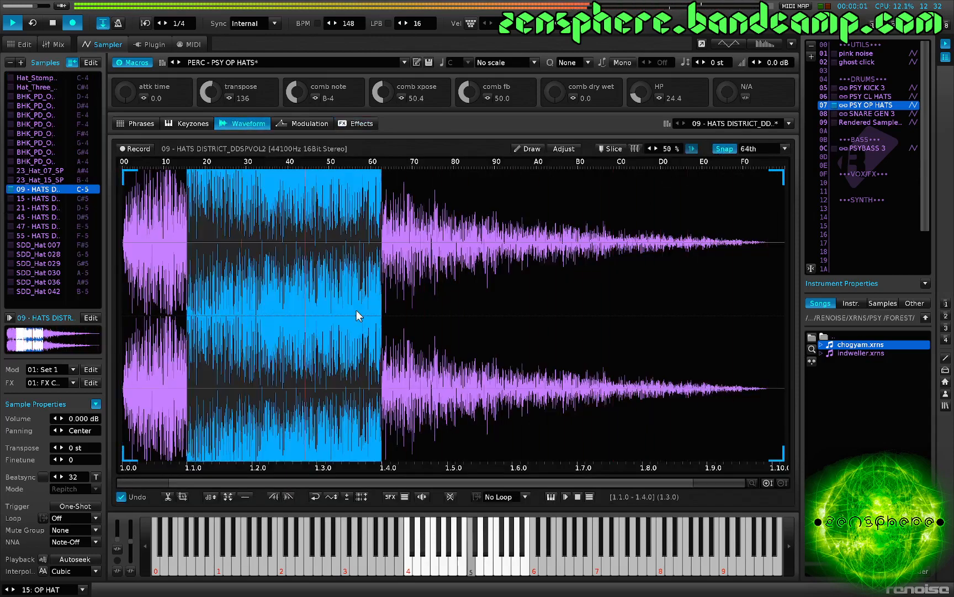
click(186, 316)
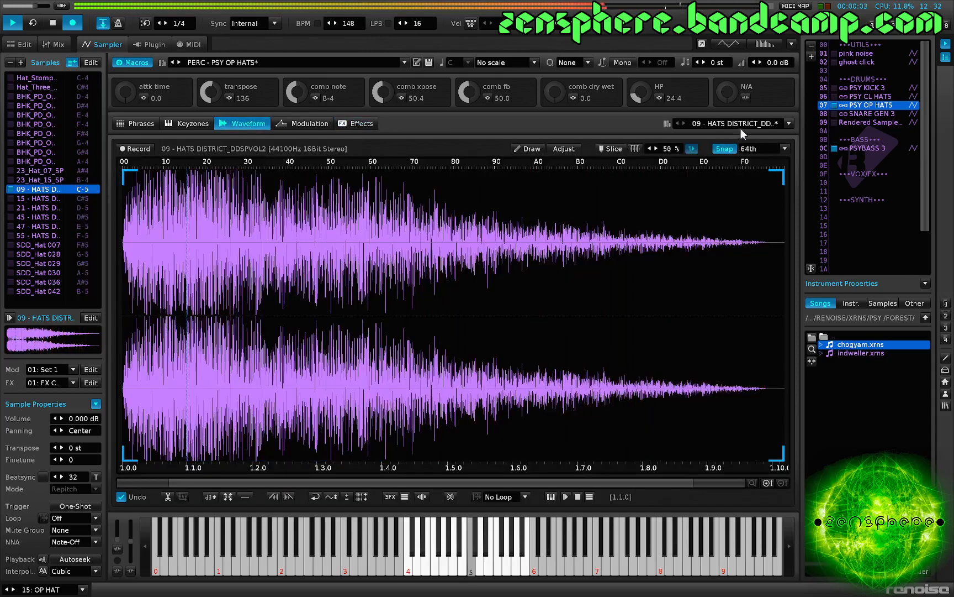
scroll(761, 147, up, 3)
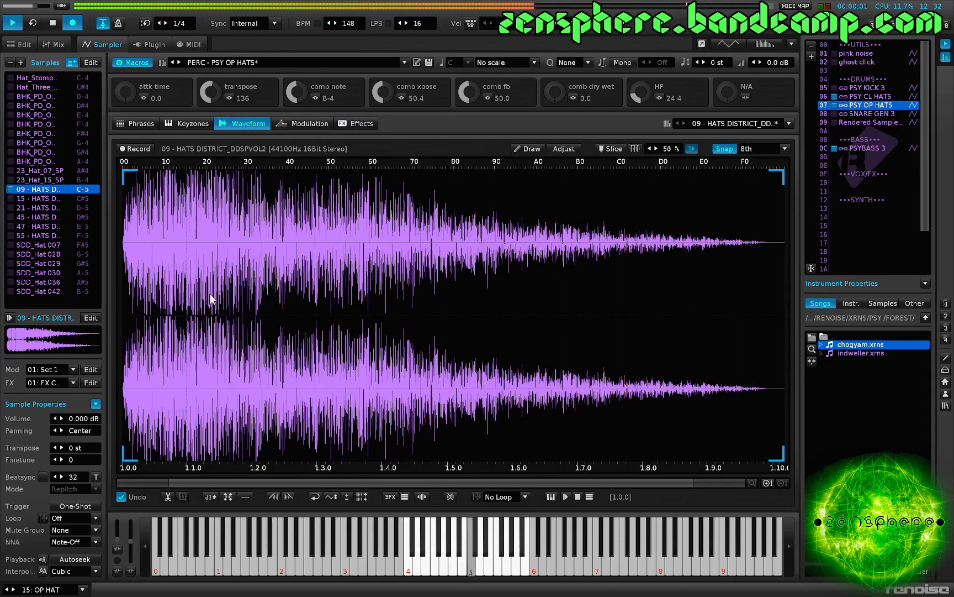
click(241, 311)
drag(241, 311, 442, 306)
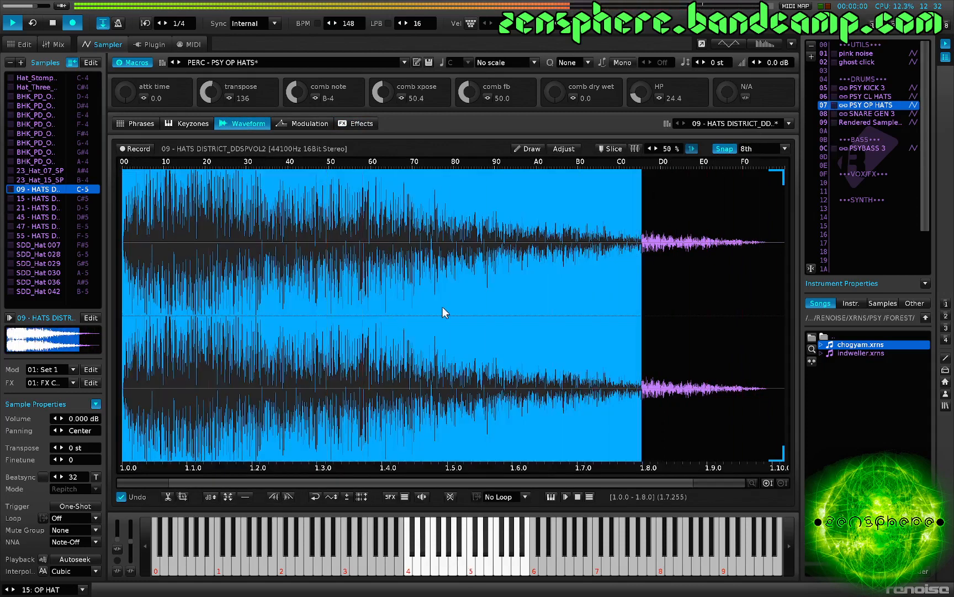
- Try to trim the hat sample to its first half, 1.0.0 to 1.4.0, with snapping set to 16th
click(747, 150)
click(757, 213)
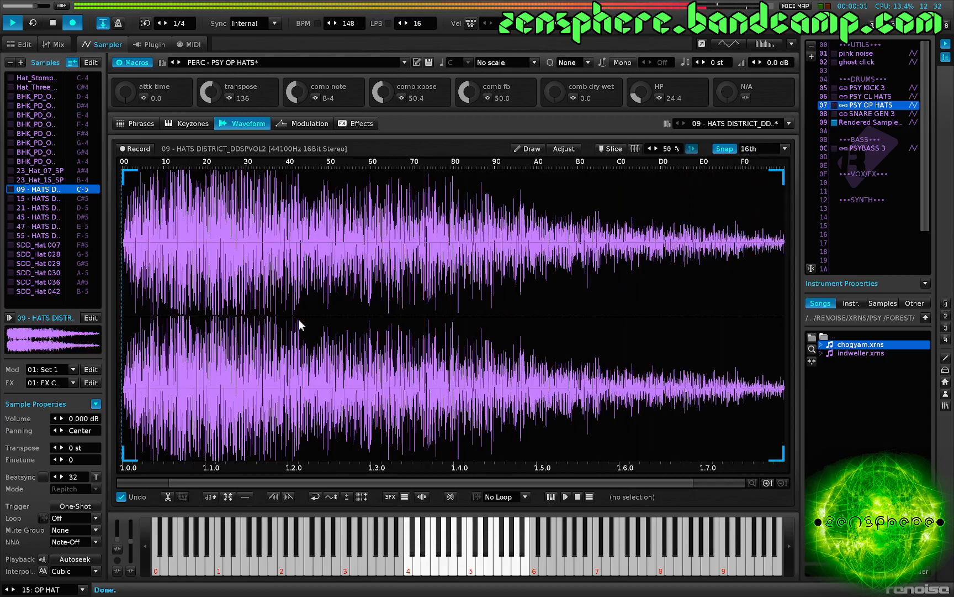
drag(259, 321, 470, 314)
key(ctrl+t)
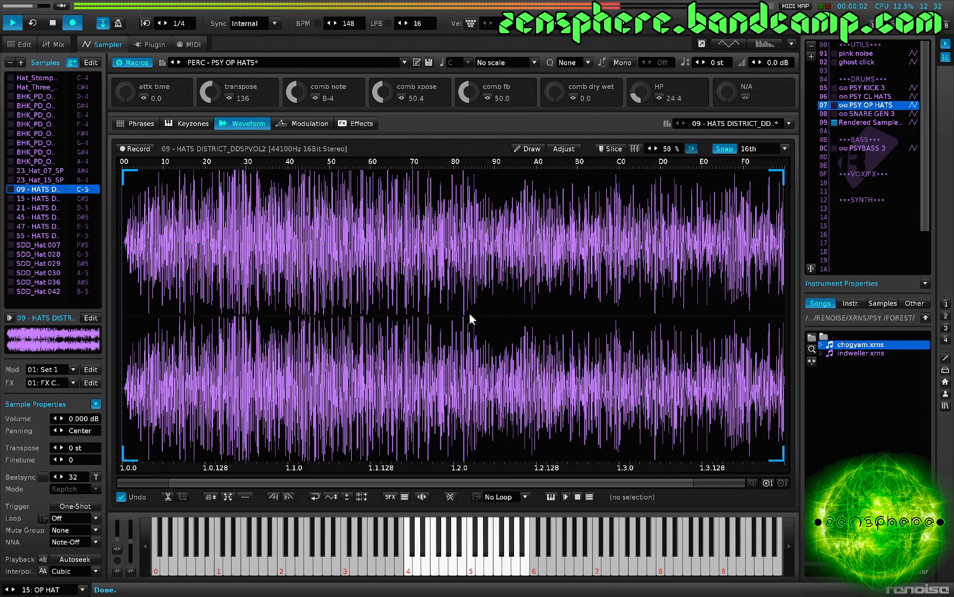
key(ctrl+z)
- Try a fade-out on the hat sample's second half, from 1.4.0 to 1.8.0
click(480, 312)
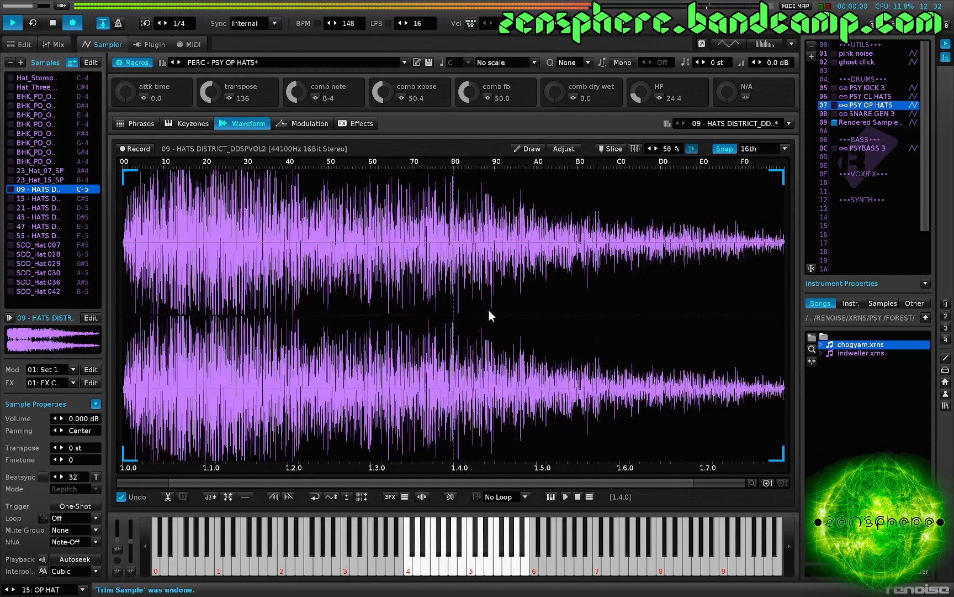
drag(527, 308, 748, 298)
key(ctrl+o)
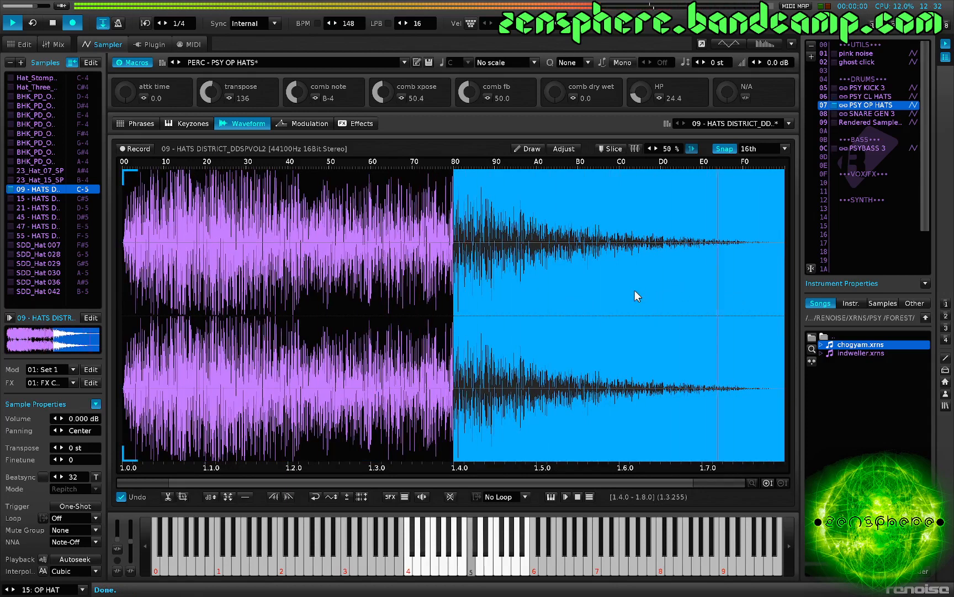
key(ctrl+z)
- Insert a note-off at line 0D of the OP HAT track in the pattern and audition the shortened hat
key(F2)
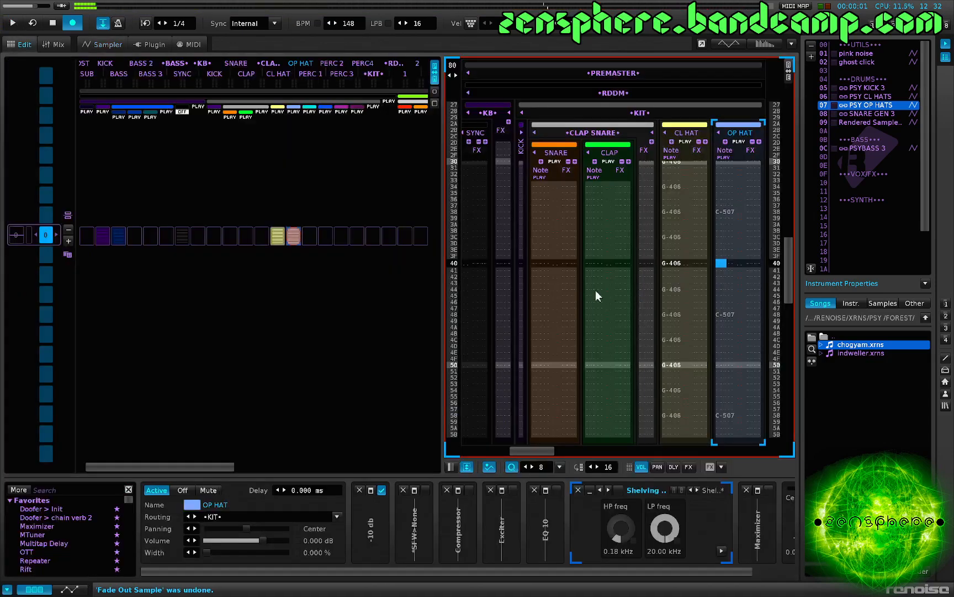
key(space)
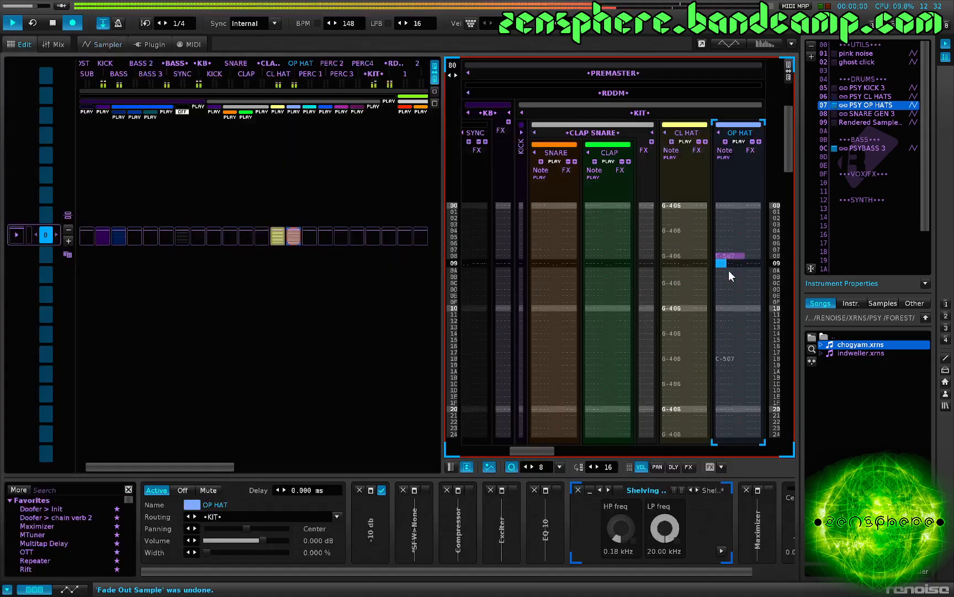
click(721, 266)
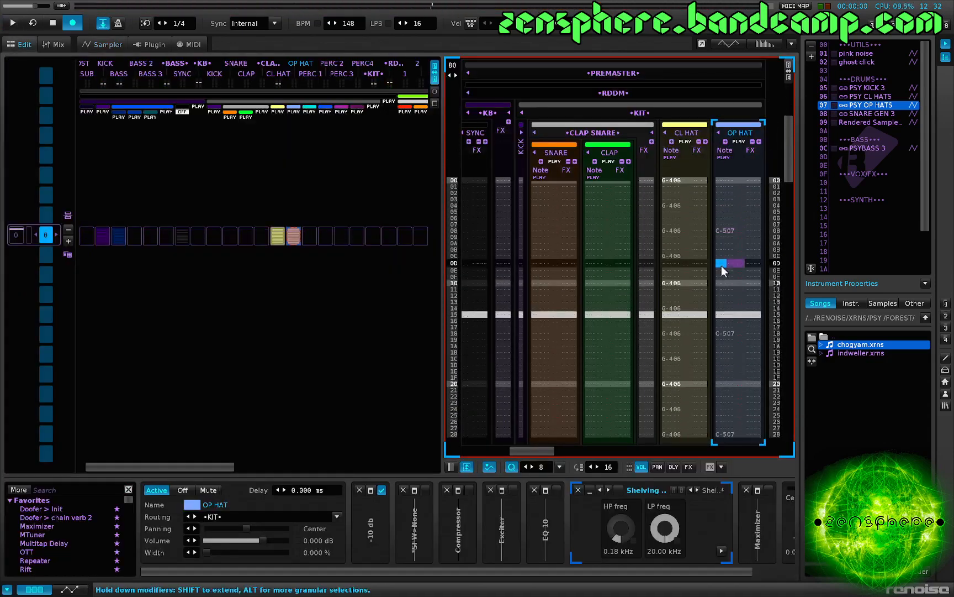
key(a)
key(space)
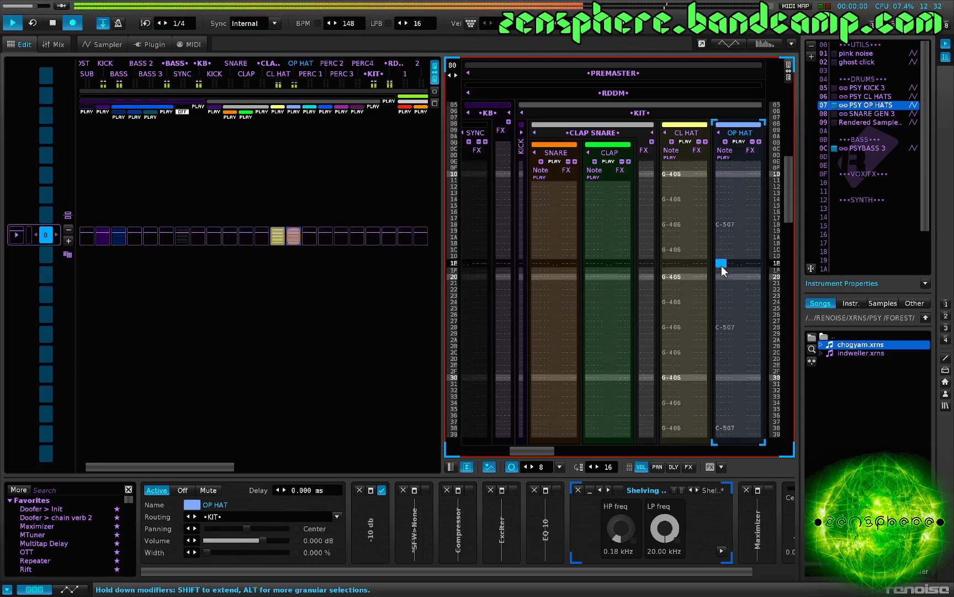
key(space)
key(space)
key(space)
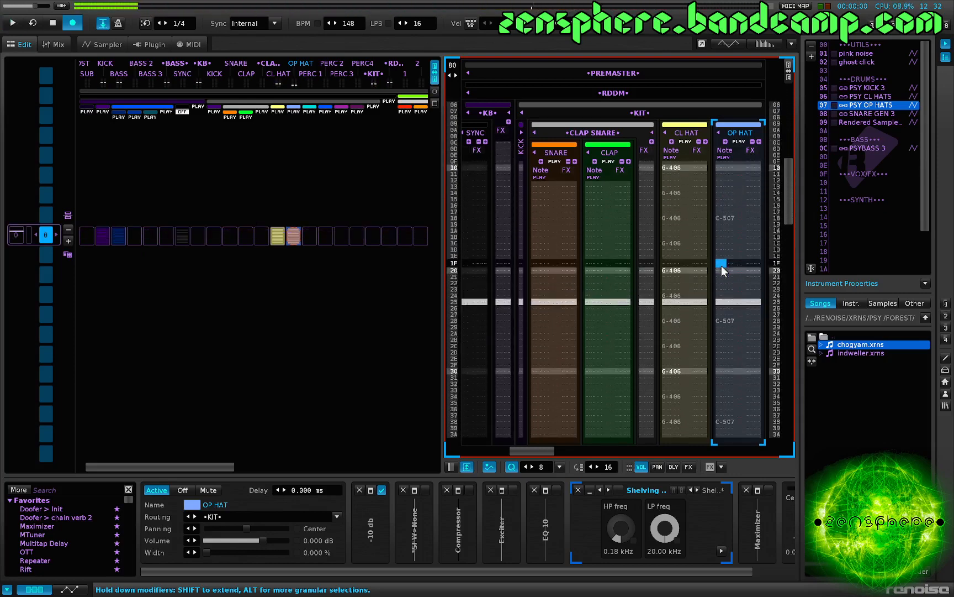
- Repeat the OP HAT track's lines 00 to 0F, with their note and note-off, through the pattern from line 10 and play it back
drag(725, 183, 726, 271)
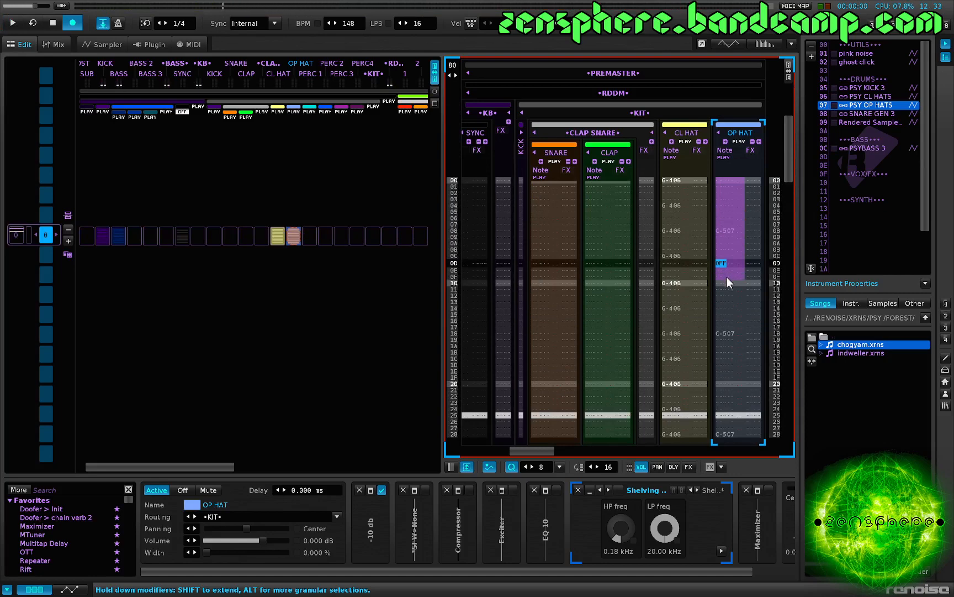
key(Down)
key(ctrl+v)
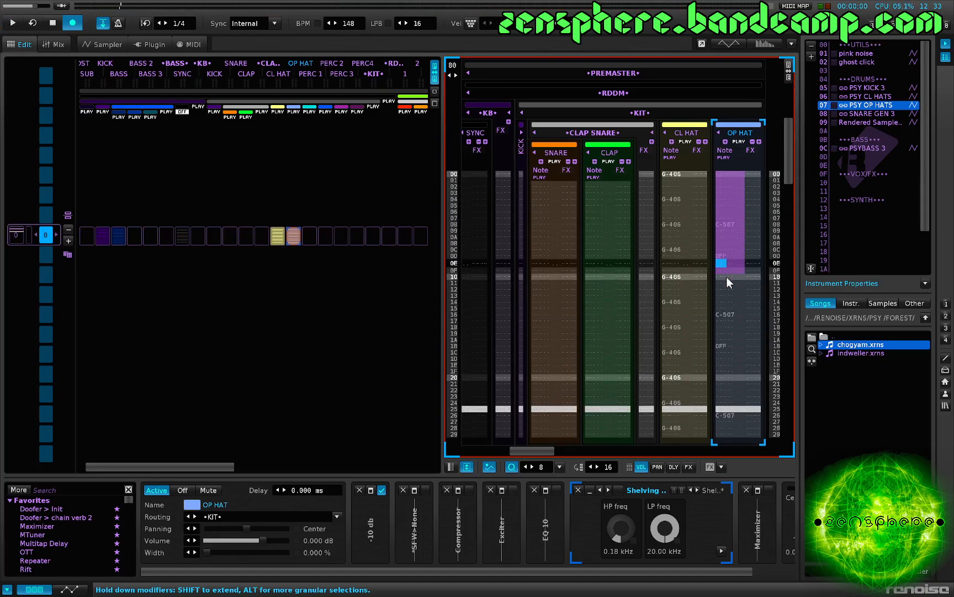
key(Down)
key(Down)
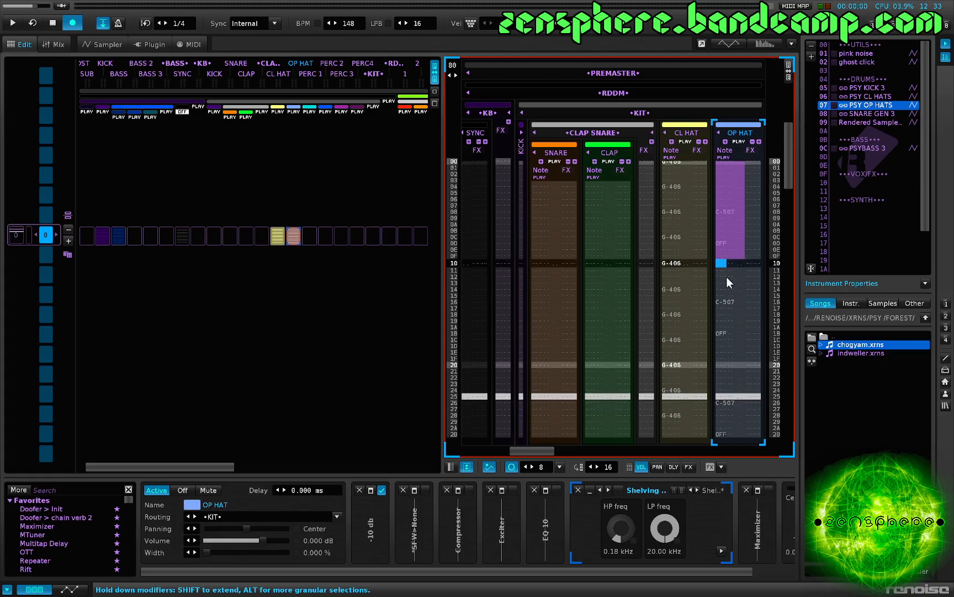
key(space)
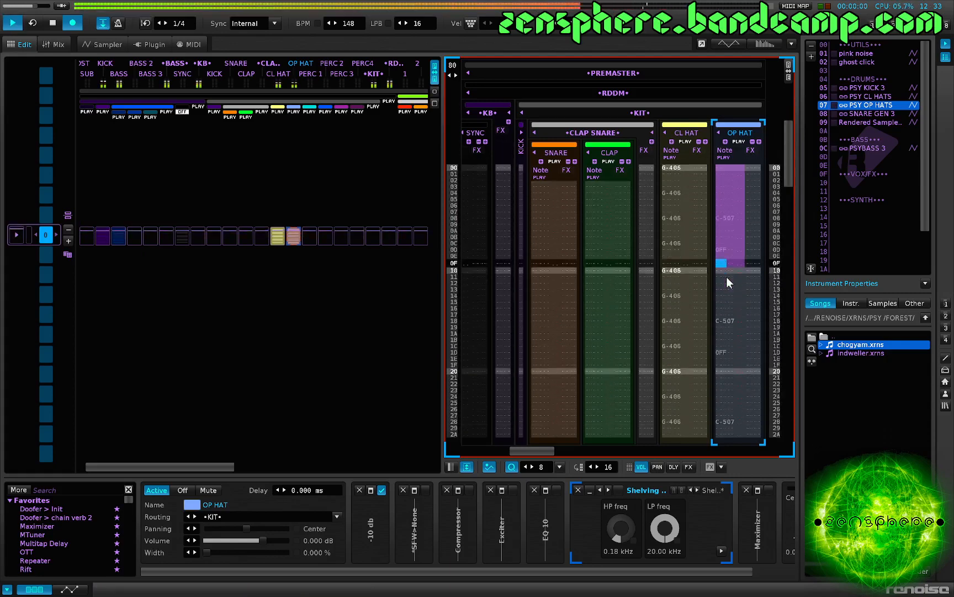
key(Up)
key(Up)
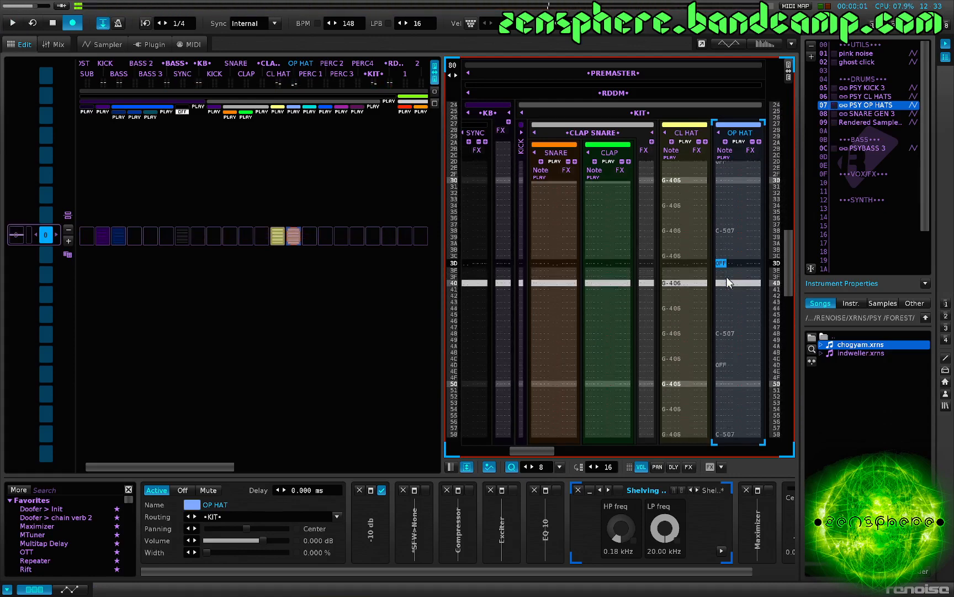
- Enable the OP HAT track's Shelving Unit, raise its HP freq to 1.66 kHz, and lower the track volume to -0.480 dB during playback
key(space)
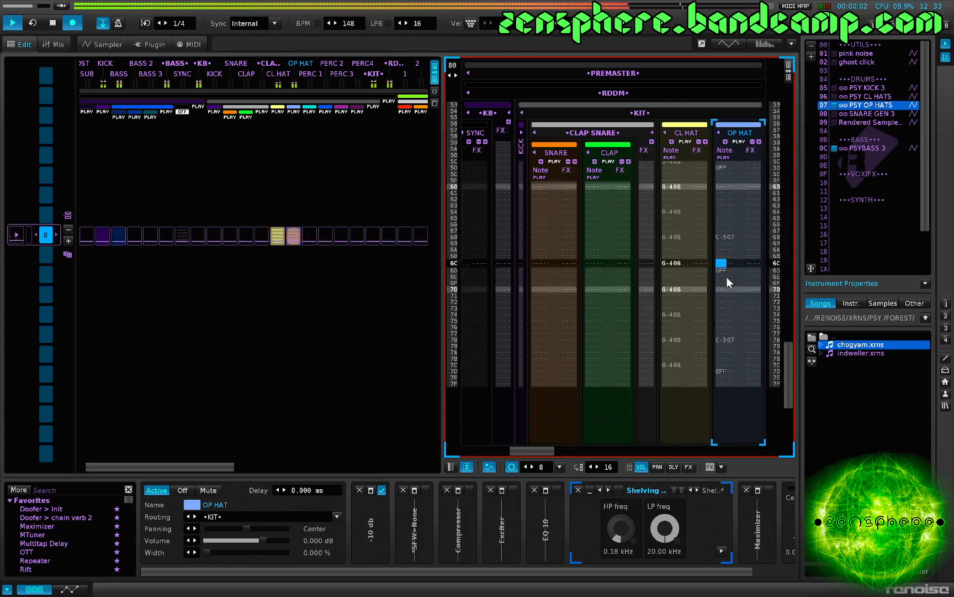
key(space)
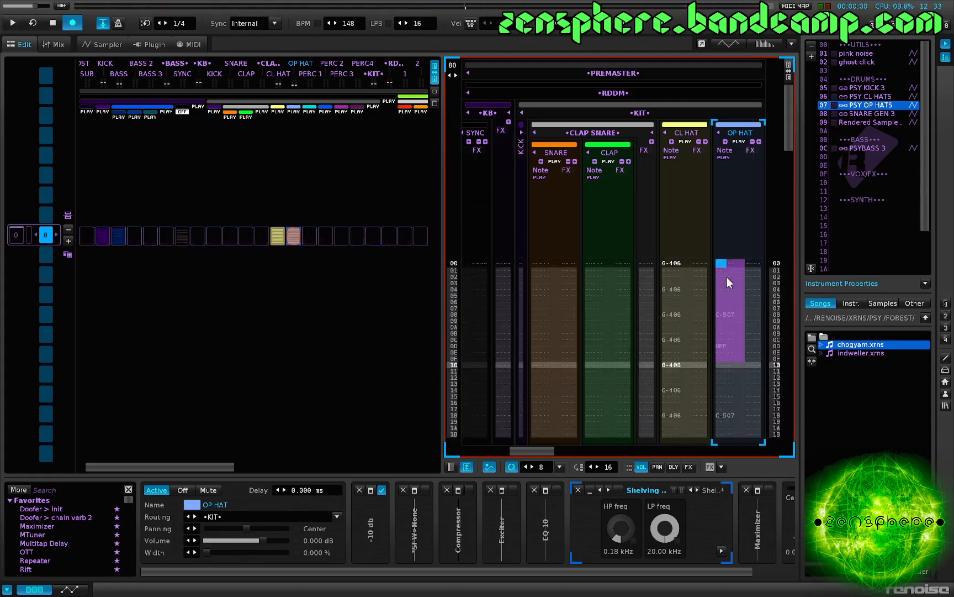
key(F3)
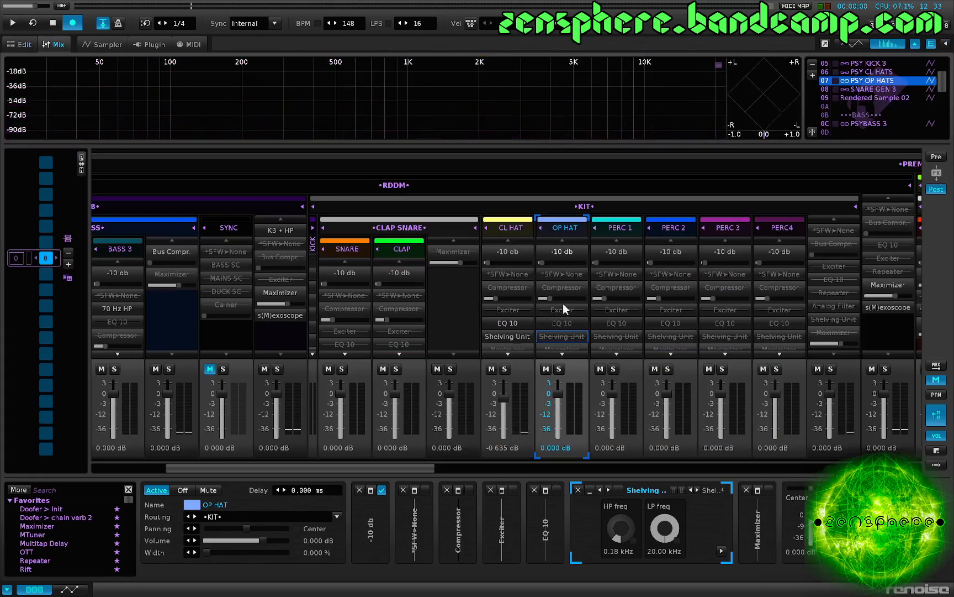
click(561, 336)
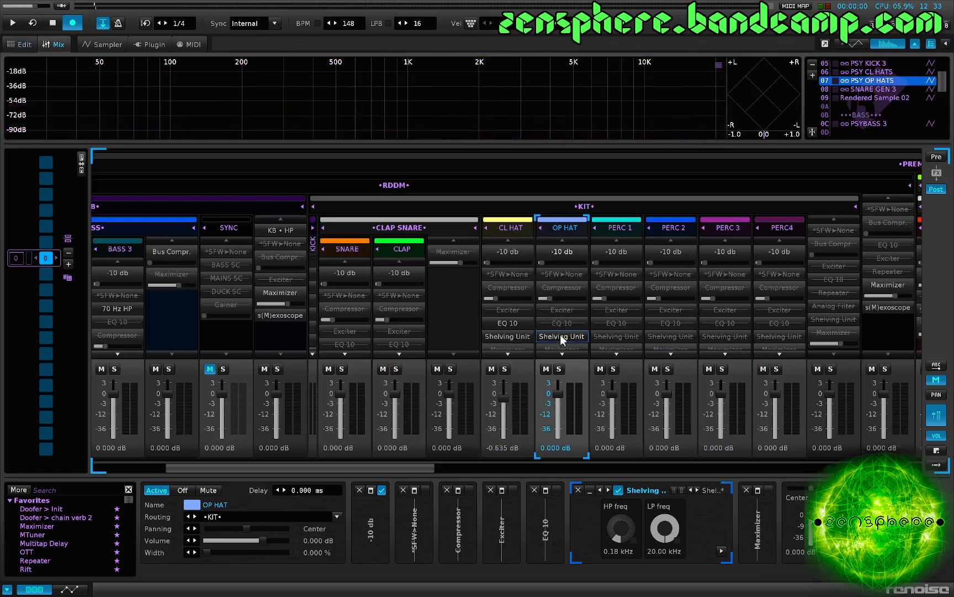
key(space)
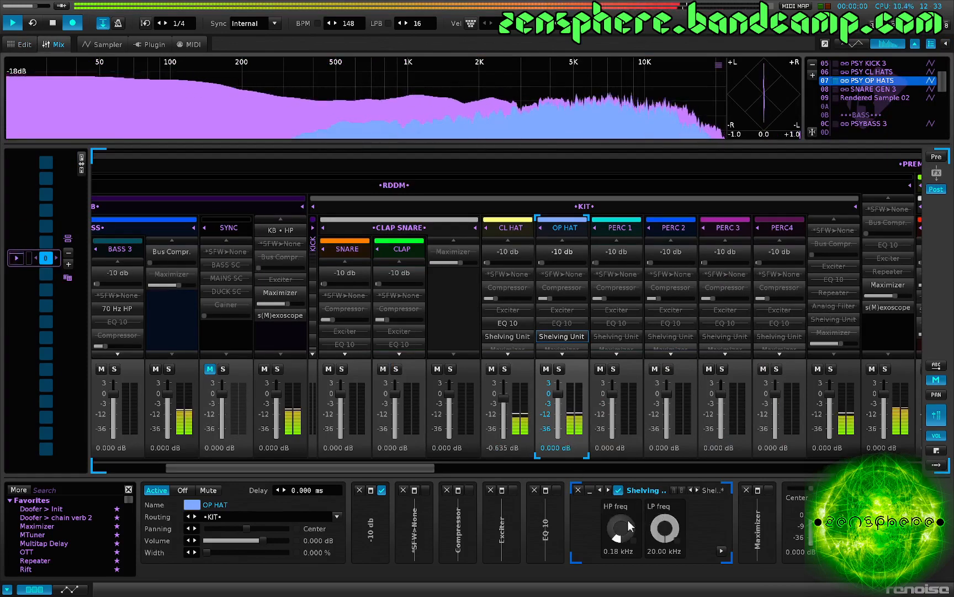
drag(629, 526, 630, 506)
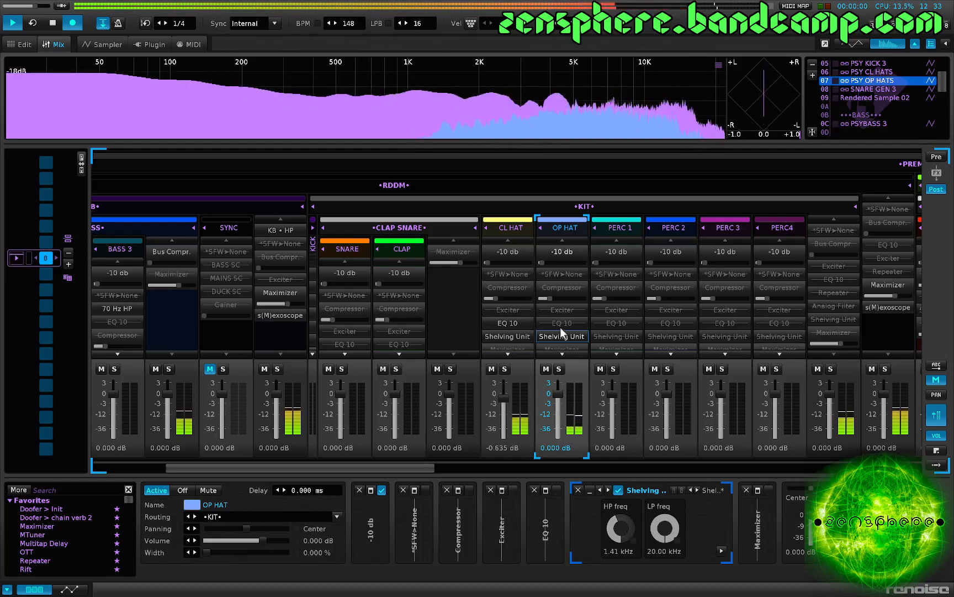
scroll(561, 310, down, 1)
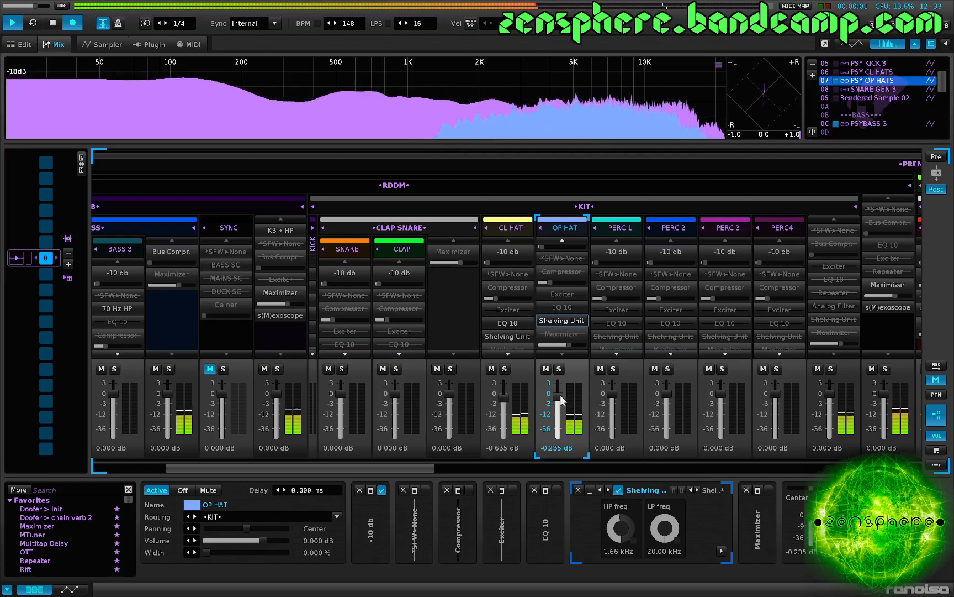
drag(559, 398, 559, 401)
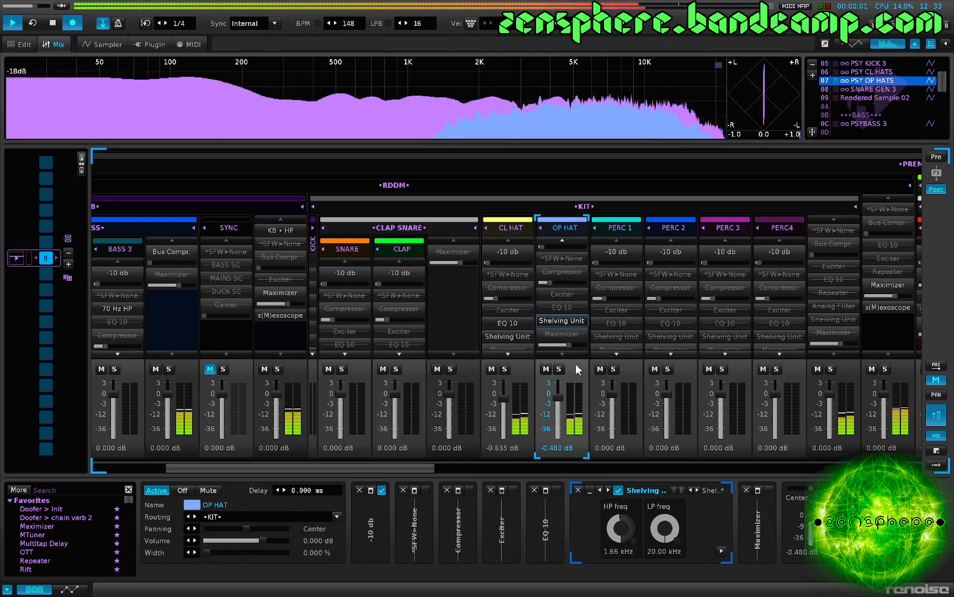
key(space)
- Replace MTuner at the end of the PSY OP HATS effects chain with a Doofer using the chain verb 2 preset
key(F4)
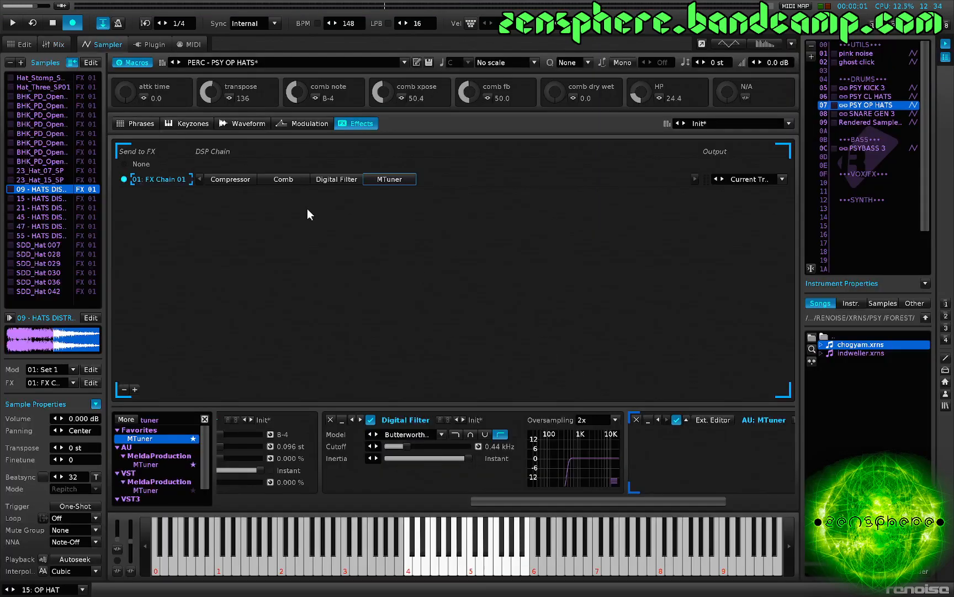
click(390, 179)
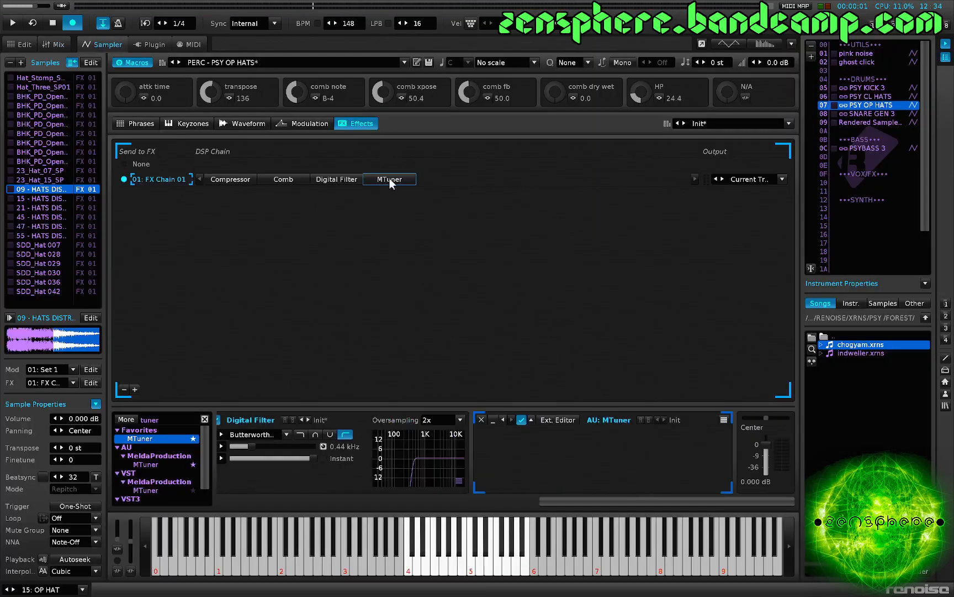
click(481, 419)
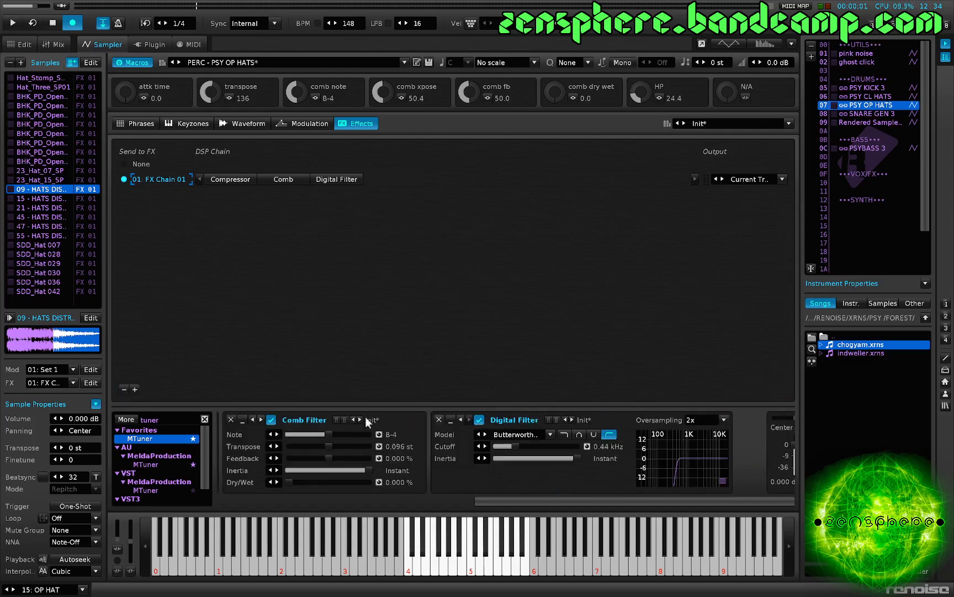
click(204, 419)
double_click(153, 439)
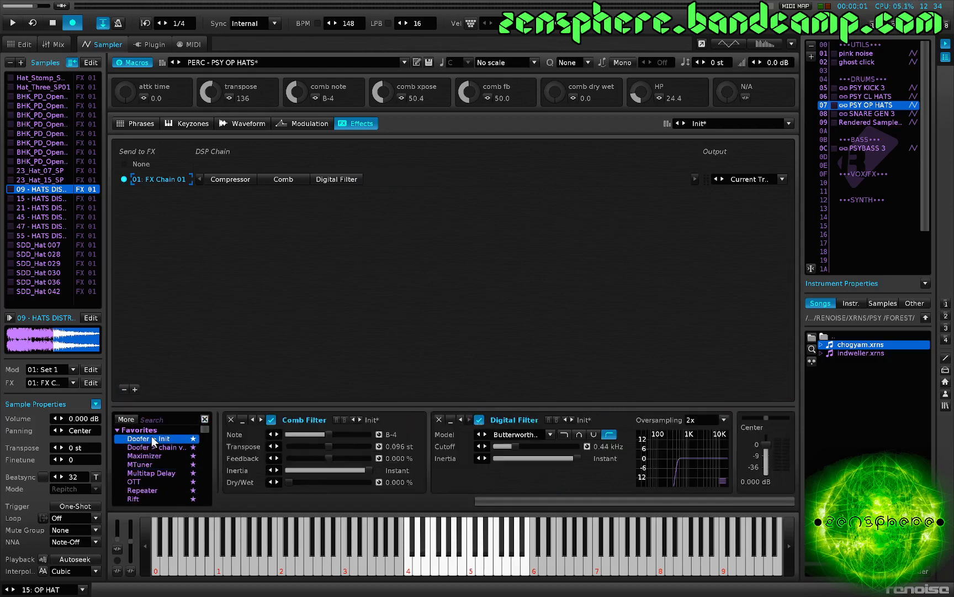
click(591, 423)
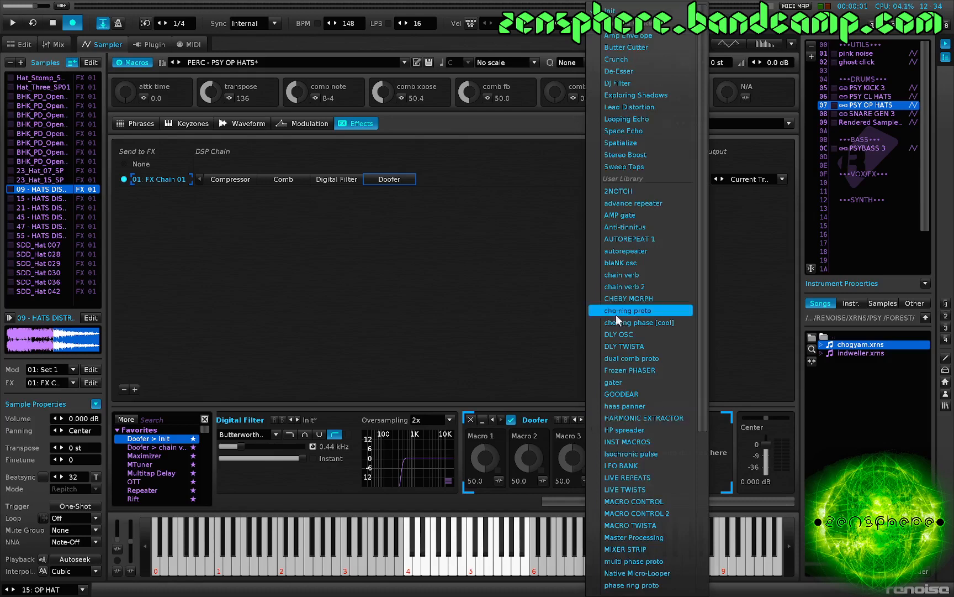
click(639, 285)
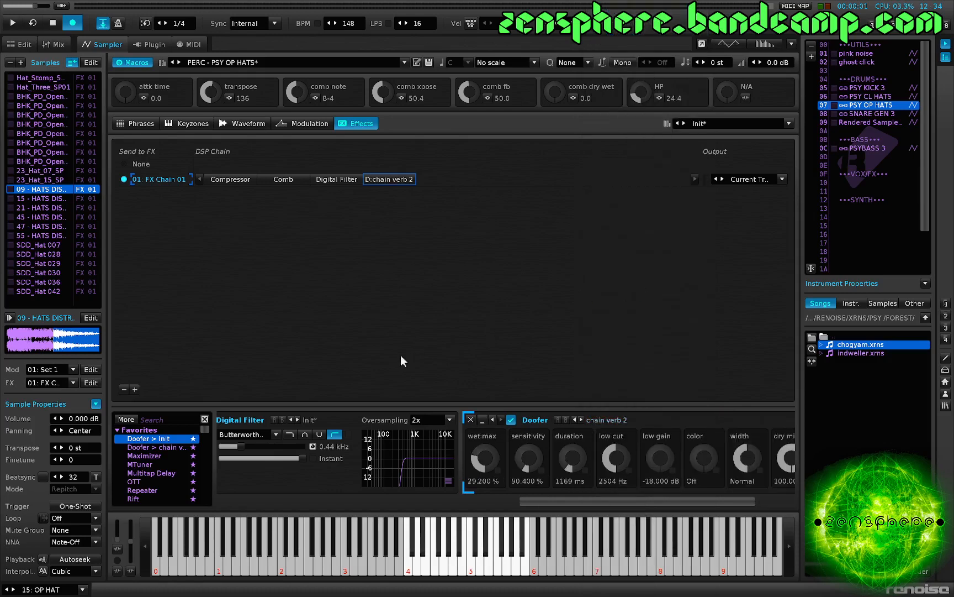
- During playback, set the chain verb 2 wet max to 21.6 %, sensitivity to 93.6 % and duration to 1011 ms
key(space)
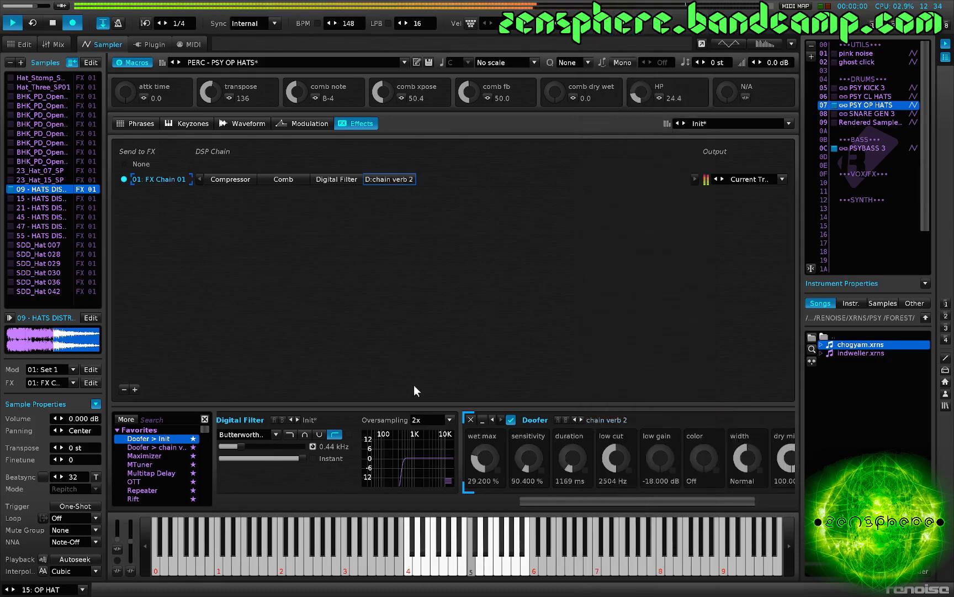
click(525, 461)
scroll(525, 461, down, 2)
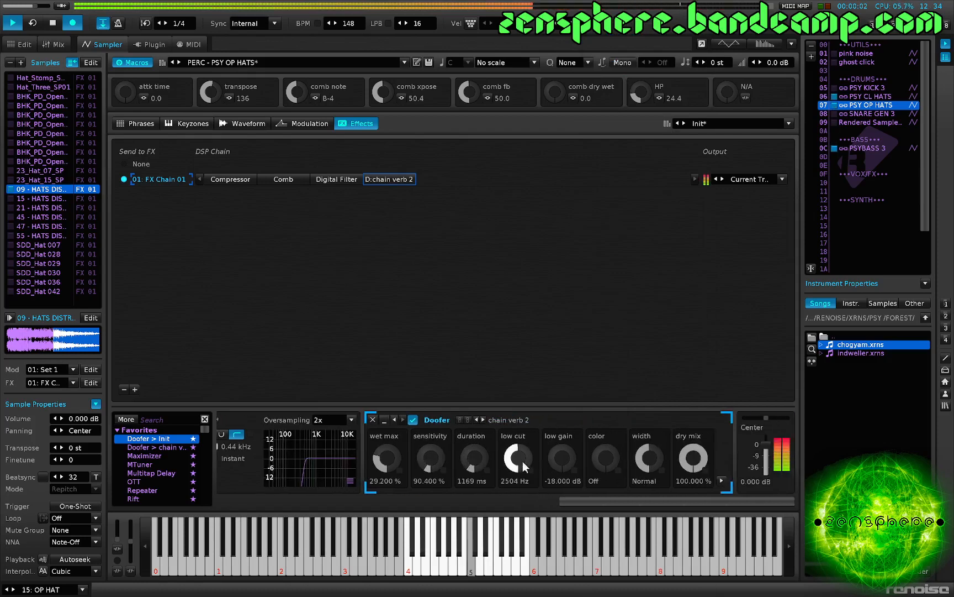
mouse_move(387, 458)
mouse_down()
mouse_move(387, 472)
mouse_move(396, 442)
mouse_up()
drag(483, 455, 483, 459)
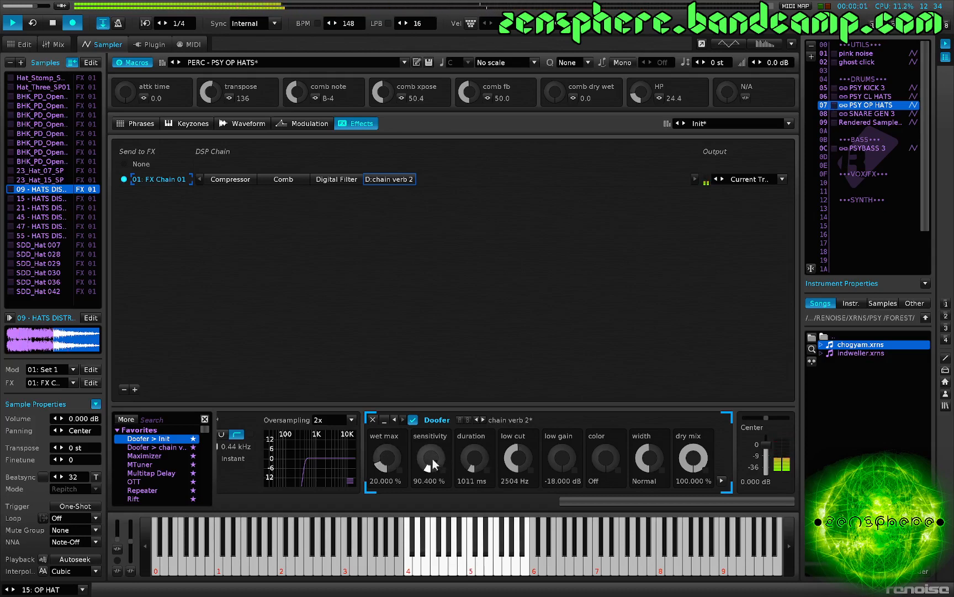
drag(396, 460, 440, 458)
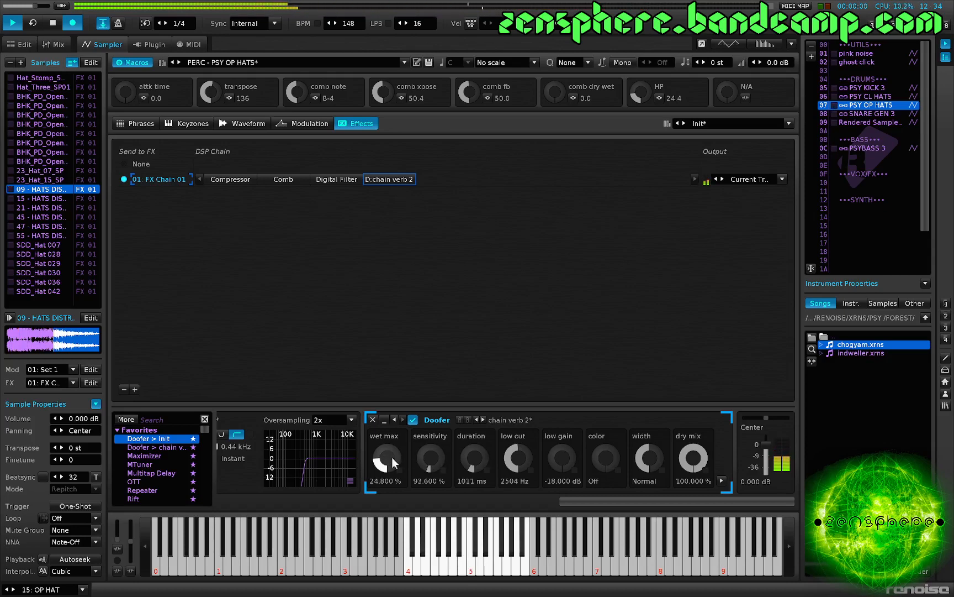
- Shape the chain verb 2 tone with low cut at 2784 Hz, color at 2010 Hz and width at -19.2
drag(522, 463, 522, 467)
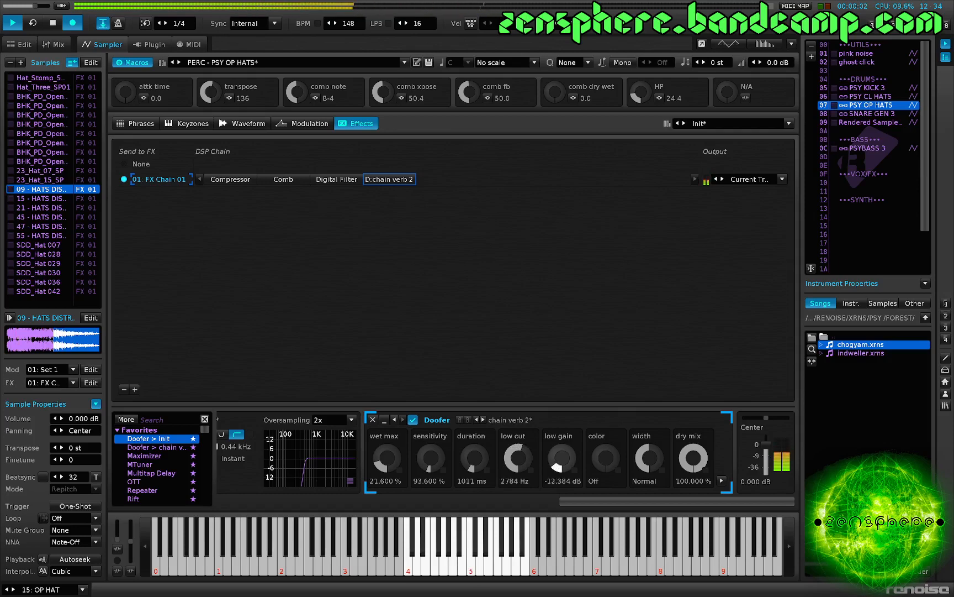
drag(562, 458, 562, 467)
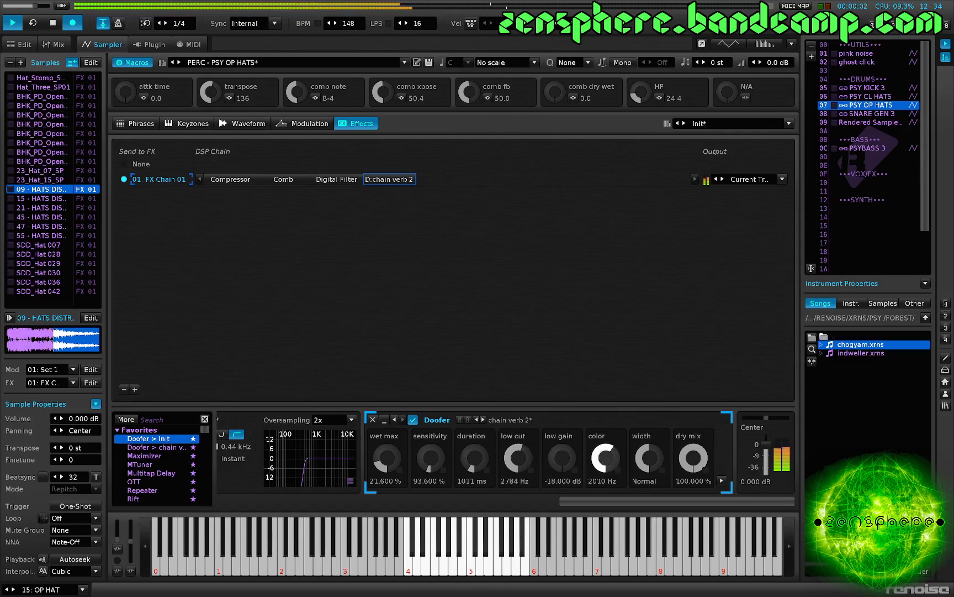
drag(649, 458, 649, 464)
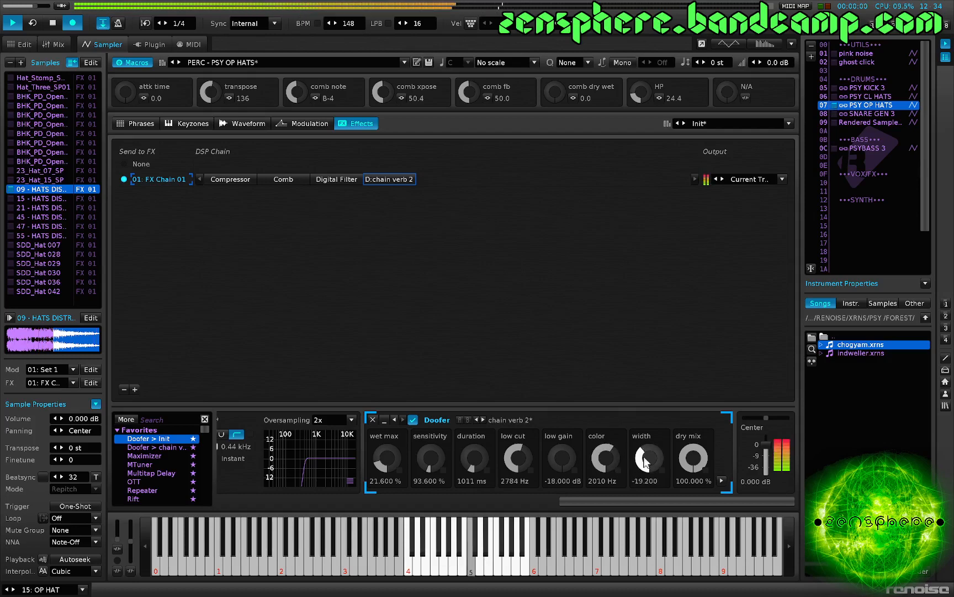
- End the OP HAT solo to hear the full mix and set the OP HAT track volume to -0.635 dB
key(F3)
scroll(526, 428, right, 10)
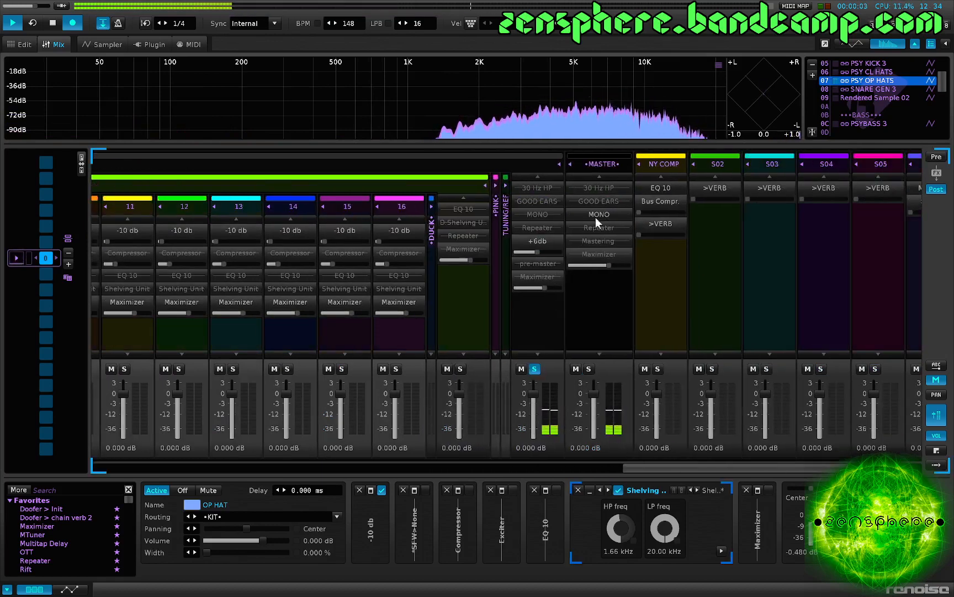
key(ctrl+backslash)
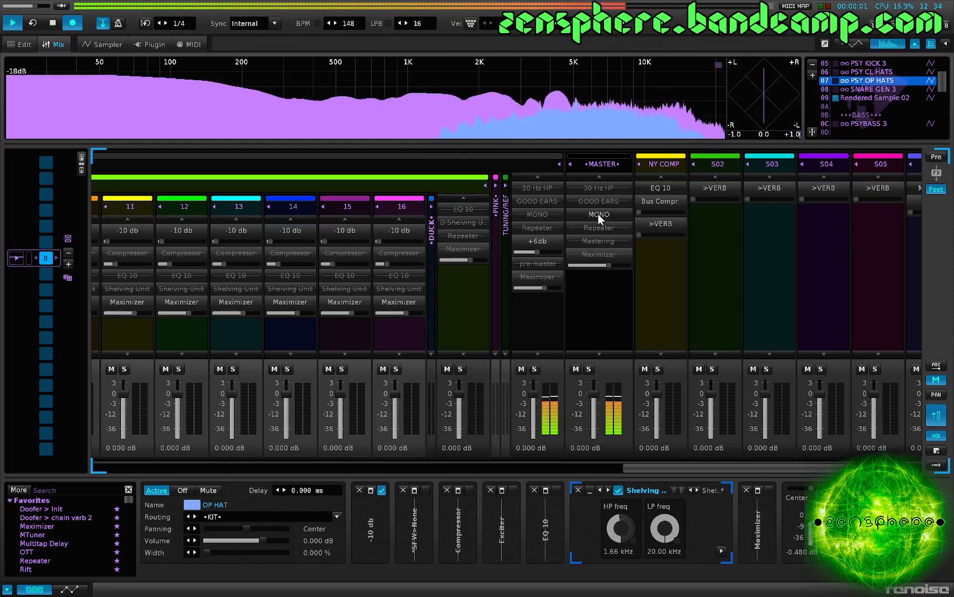
scroll(350, 409, up, 15)
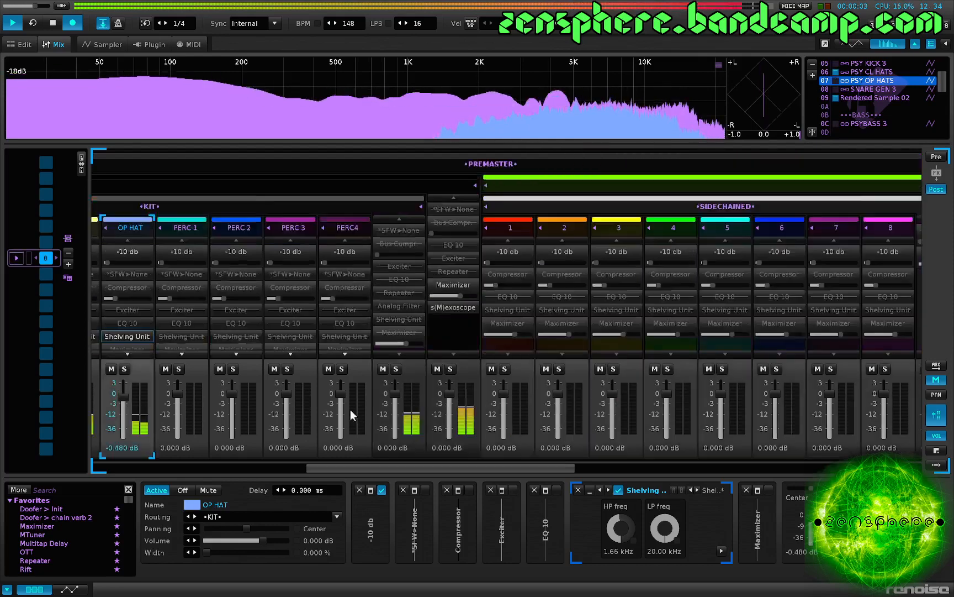
scroll(345, 408, down, 4)
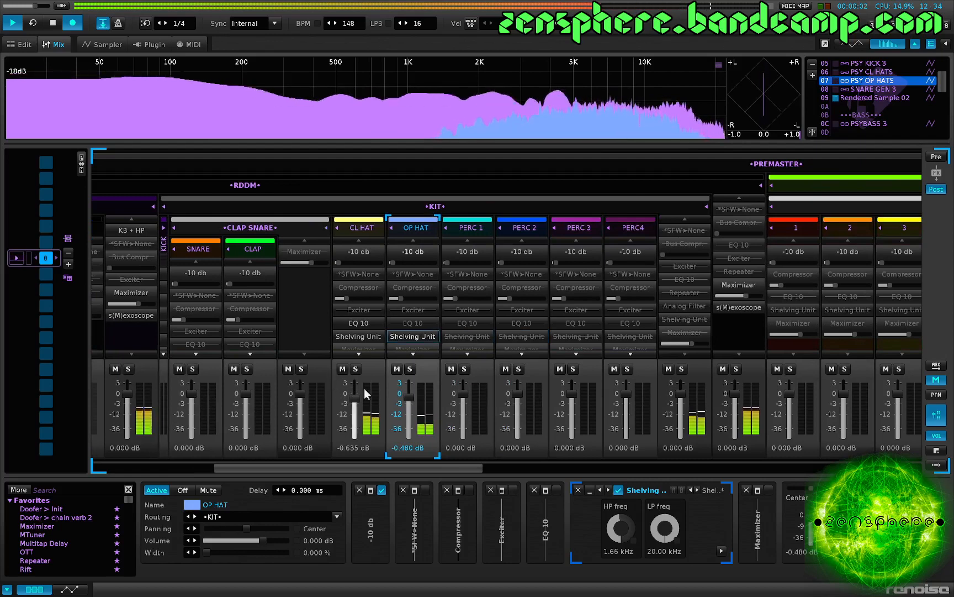
drag(409, 397, 410, 401)
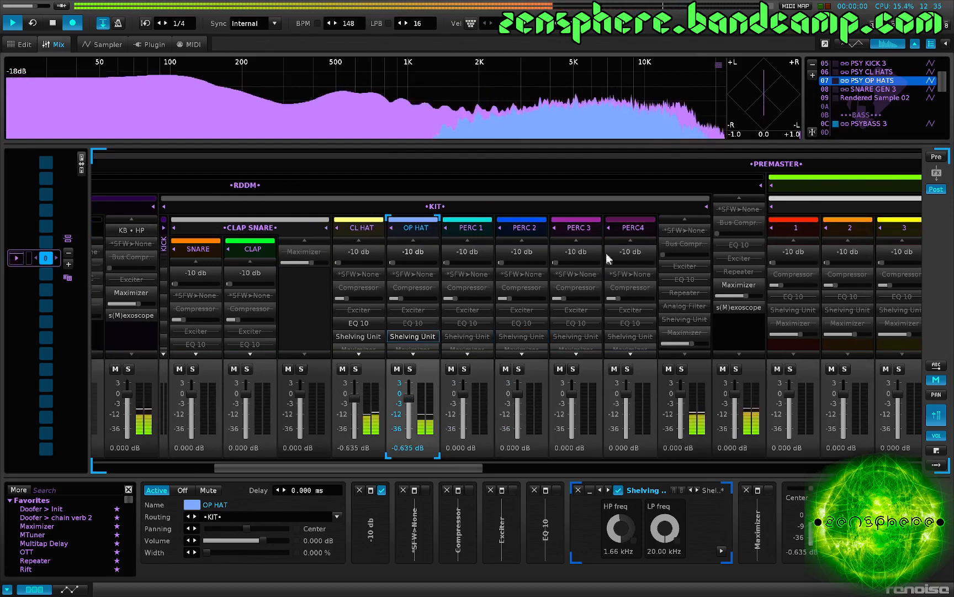
- Rename the instrument Rendered Sample 02 in slot 09 as KICK
click(871, 98)
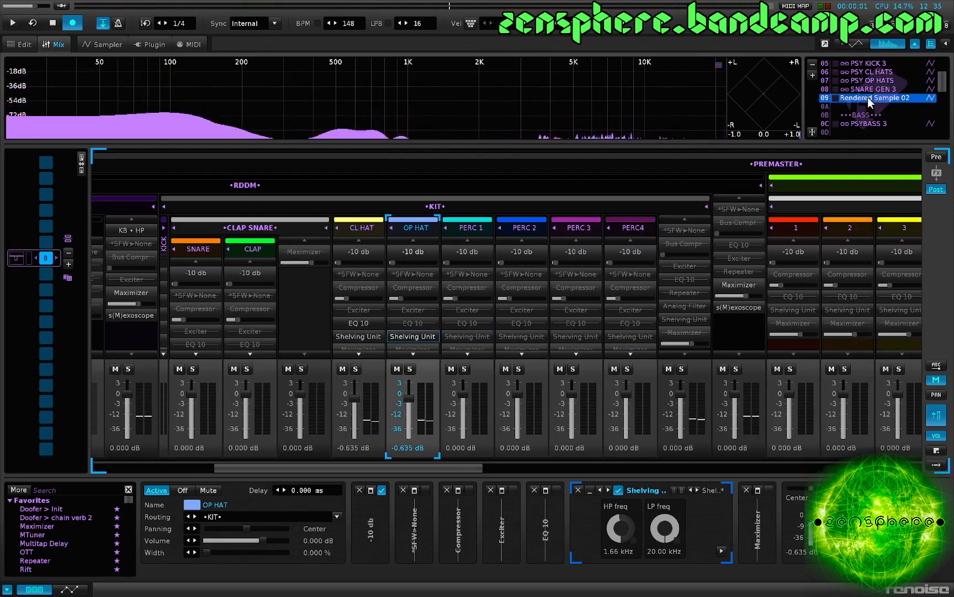
click(871, 100)
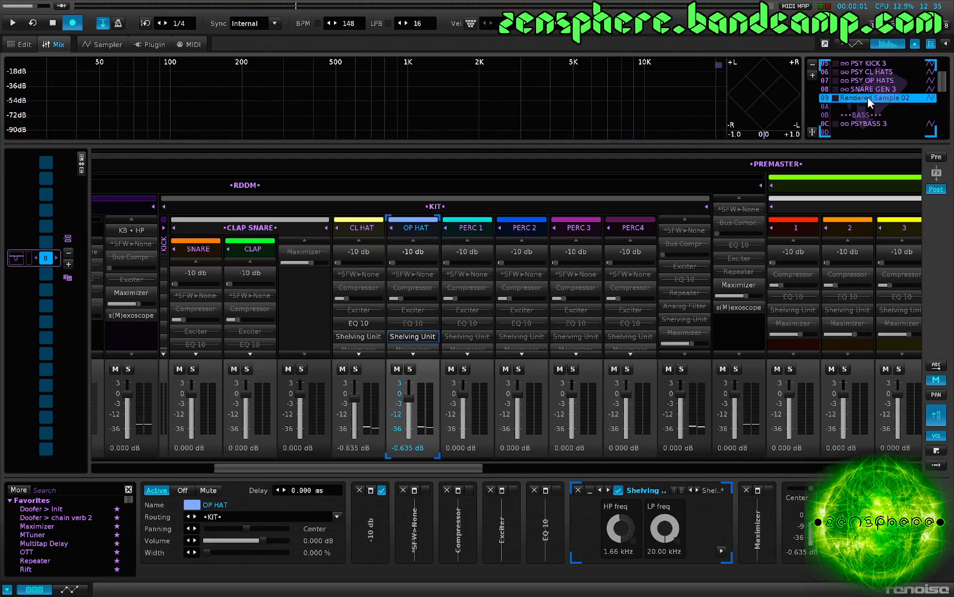
double_click(869, 98)
text(K)
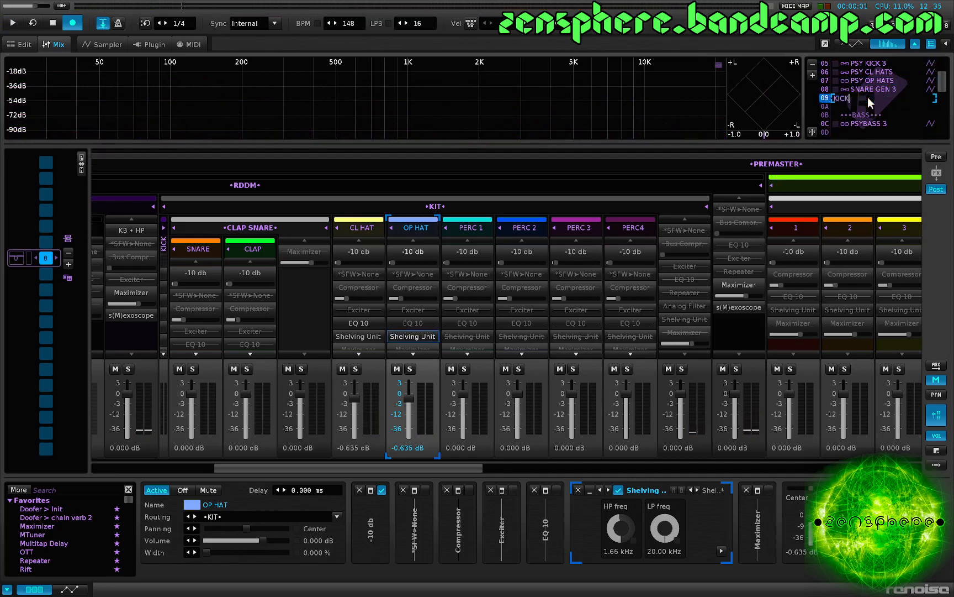
text(ICK)
key(Return)
- Insert two empty instrument slots at 0A, between KICK and the BASS section of the instrument list
key(Up)
key(Up)
key(Up)
key(Up)
key(Up)
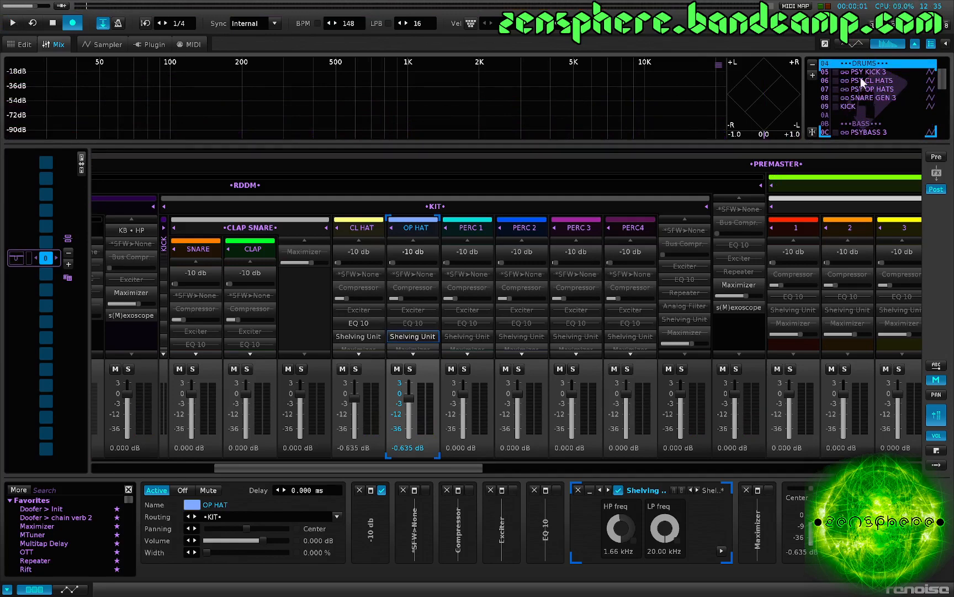
key(Down)
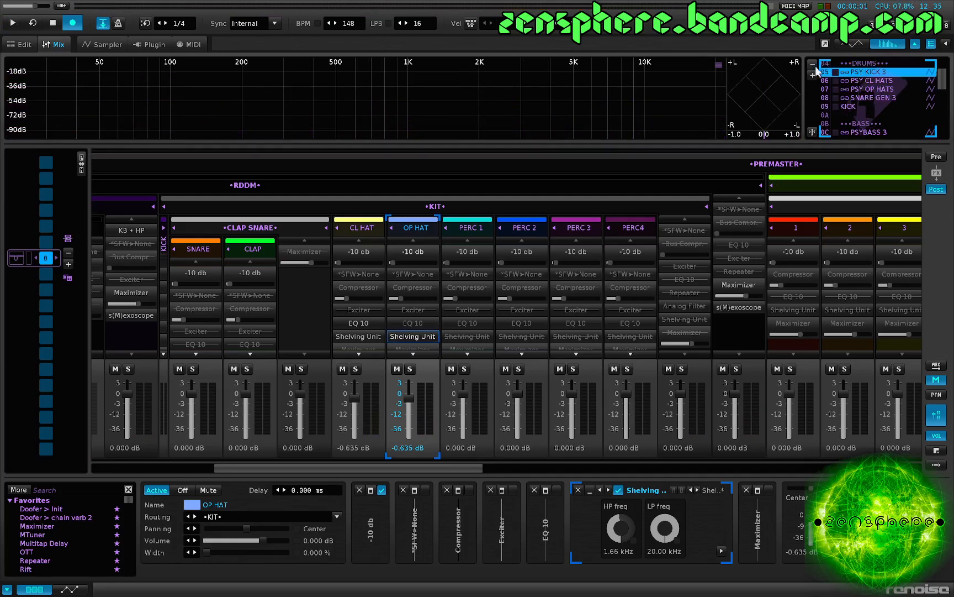
key(Down)
key(Down)
key(Down)
key(Down)
key(Down)
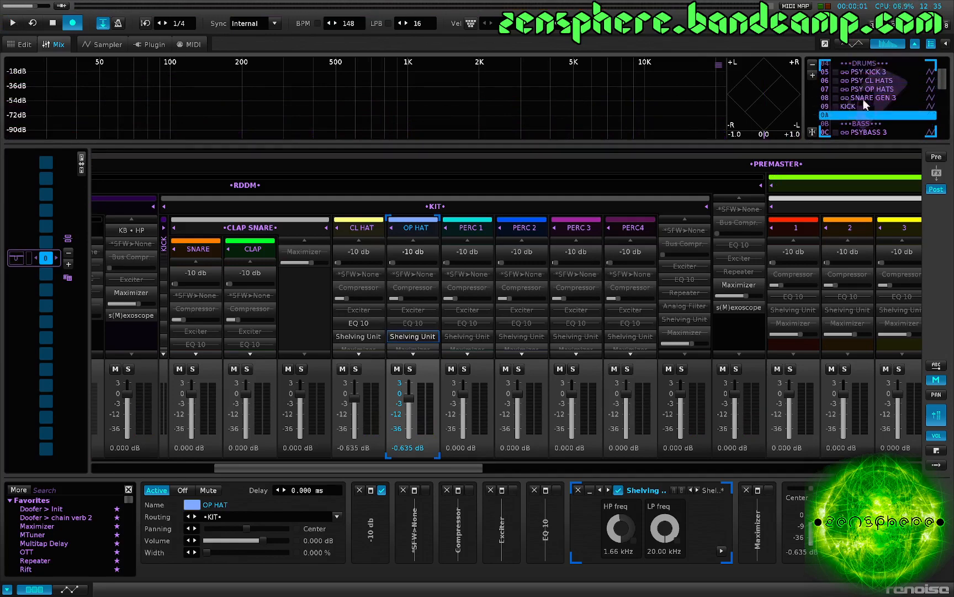
click(814, 74)
click(813, 74)
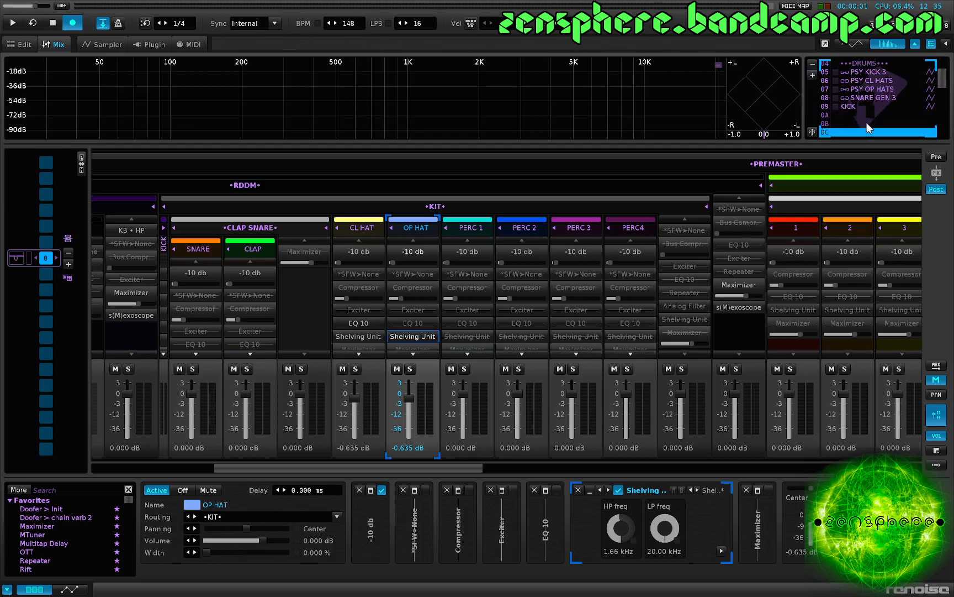
- Select the SNARE GEN 3 instrument
scroll(865, 120, up, 6)
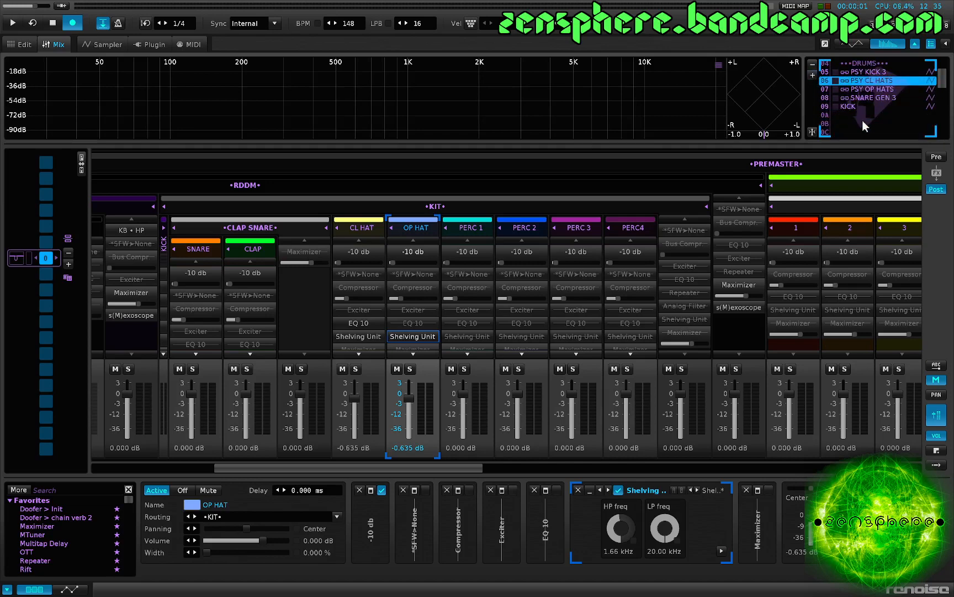
scroll(862, 120, down, 2)
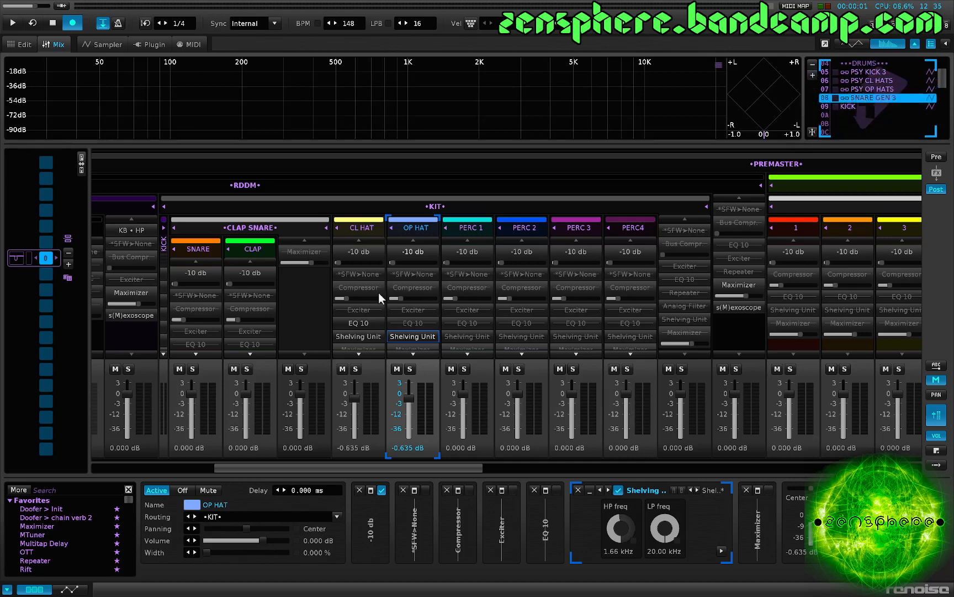
- Select the SNARE track and open the SNARE GEN 3 instrument in the Sampler to audition its sound
click(206, 370)
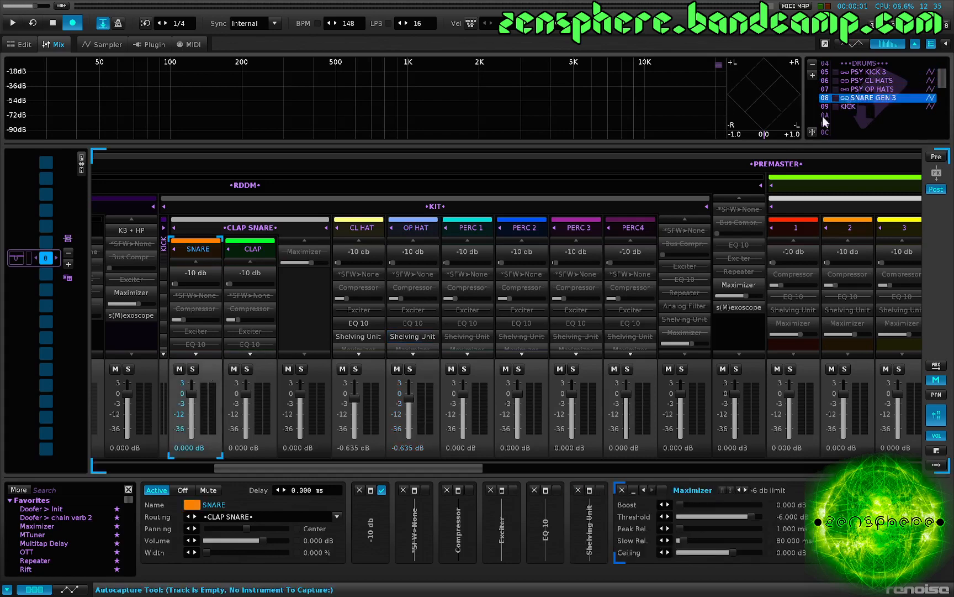
double_click(871, 98)
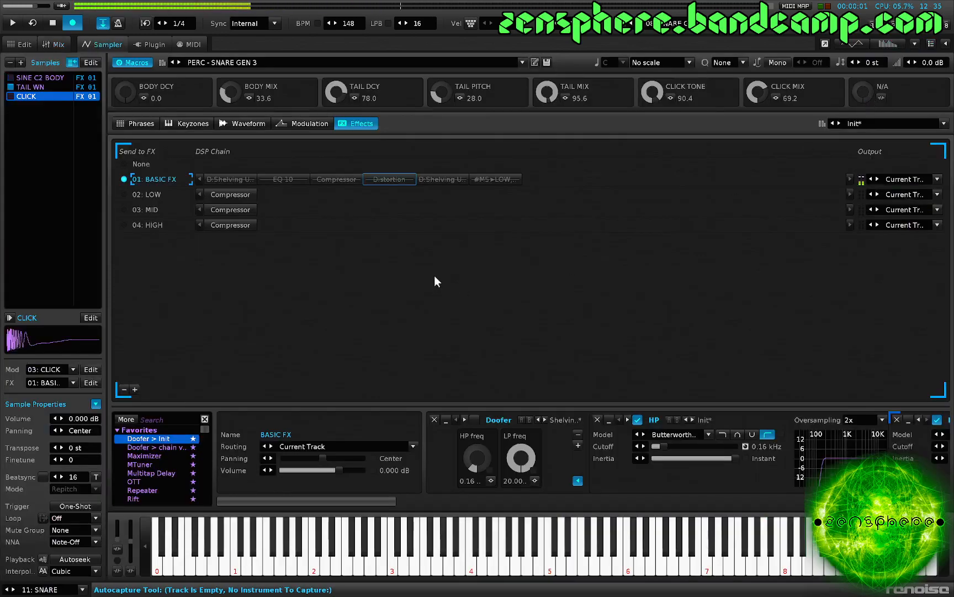
key(q)
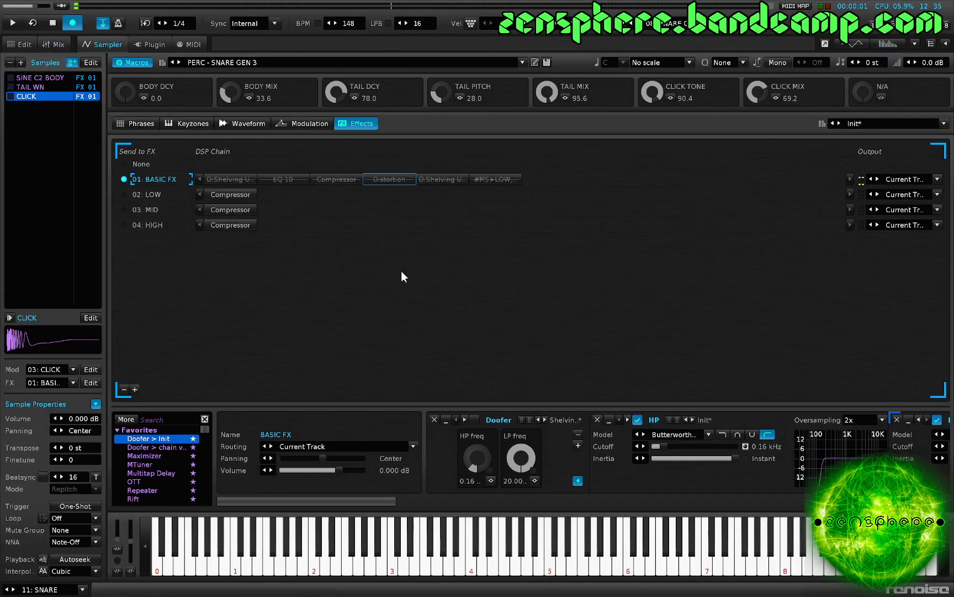
key(r)
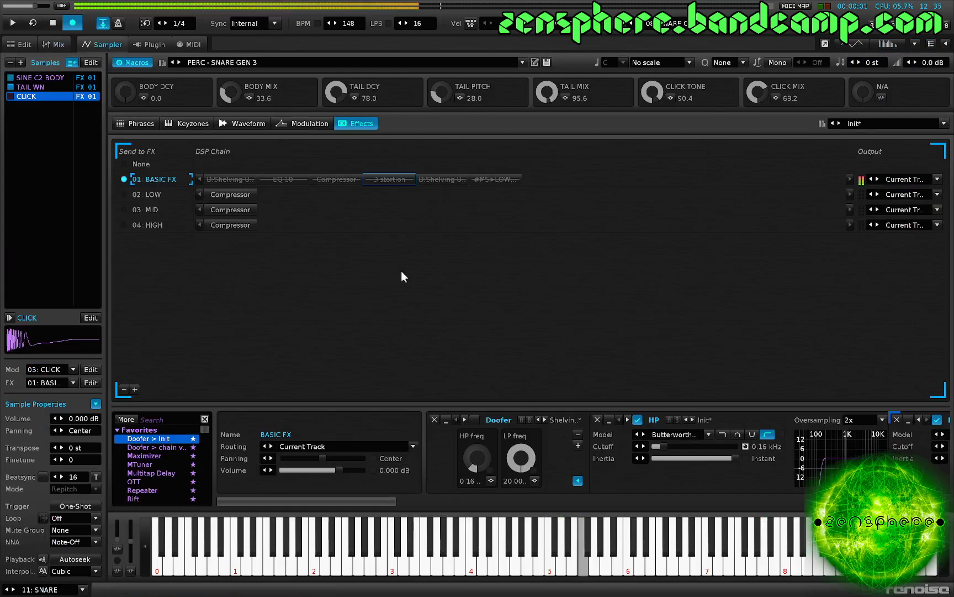
- Audition the layered snare at several pitches, from high notes down to low ones
click(34, 80)
click(30, 97)
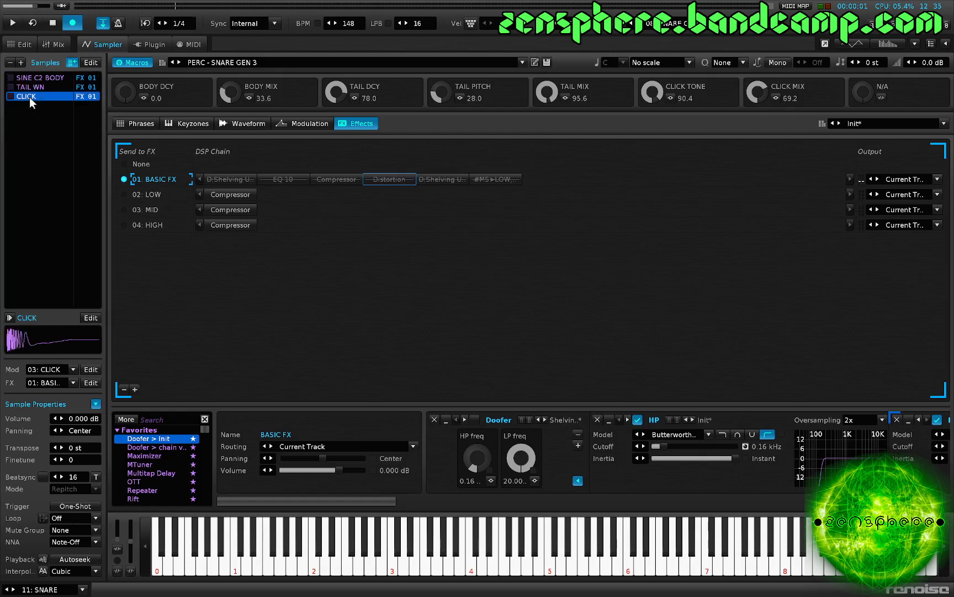
key(r)
key(bracketleft)
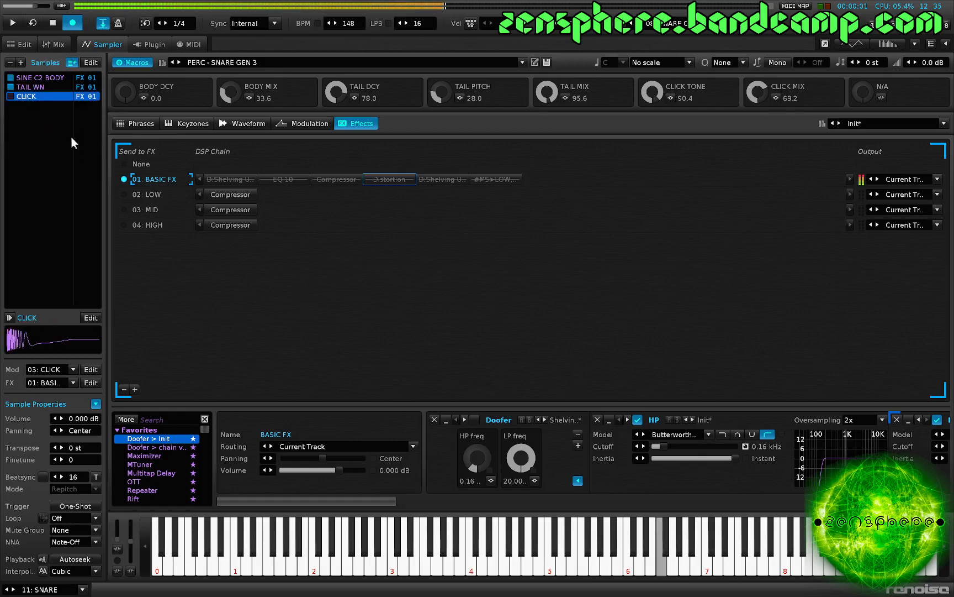
key(v)
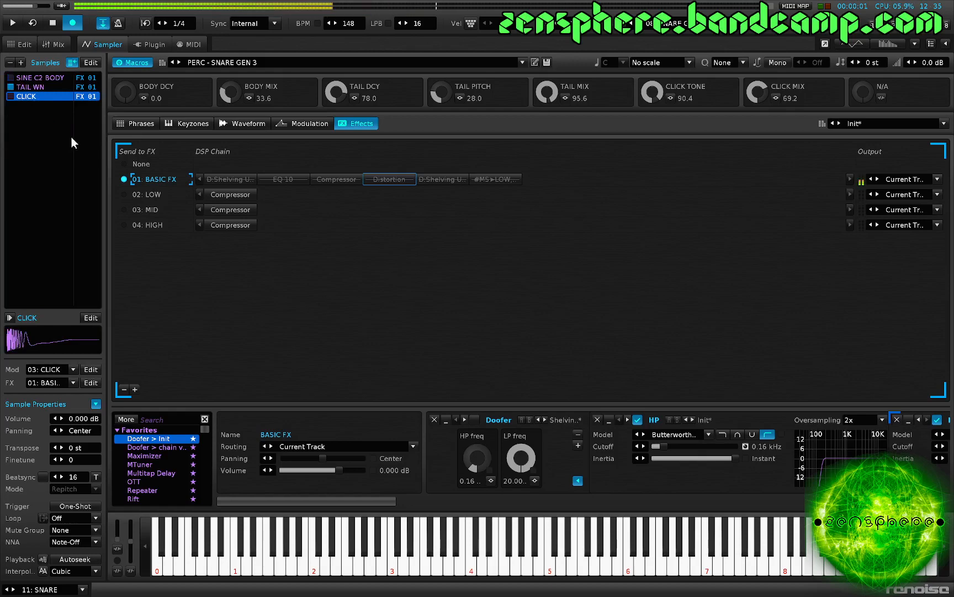
key(v)
key(v)
key(v)
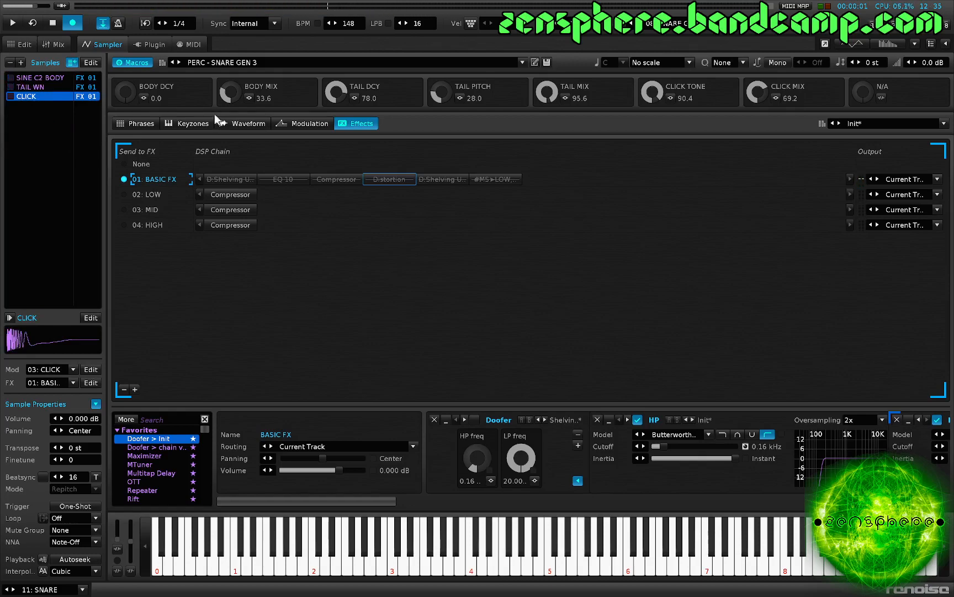
- Set the snare macros to BODY DCY 11.6, BODY MIX 28.4, TAIL DCY 80.4, TAIL PITCH 38.8 and TAIL MIX 100.0 while auditioning
key(v)
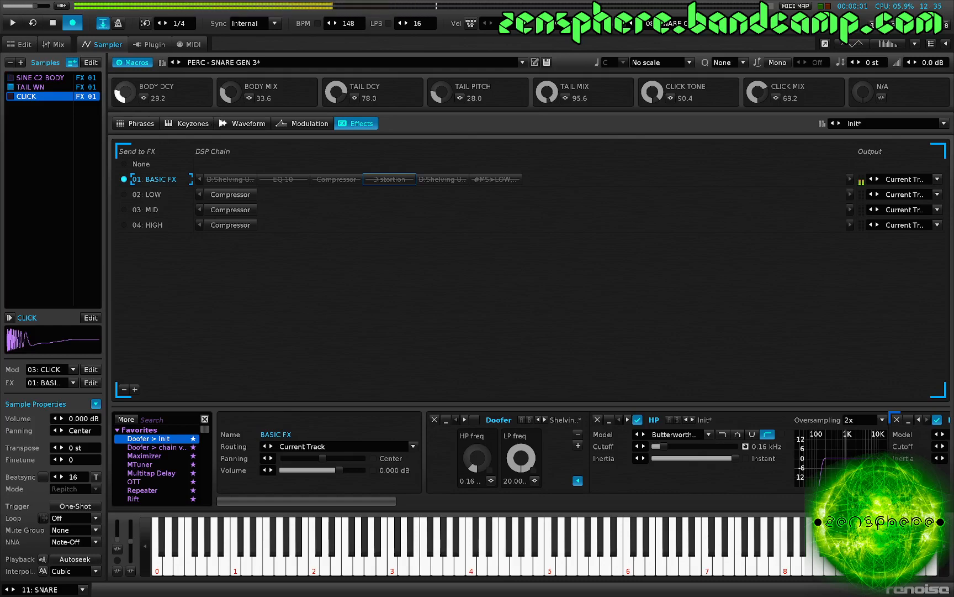
key(v)
drag(122, 98, 122, 82)
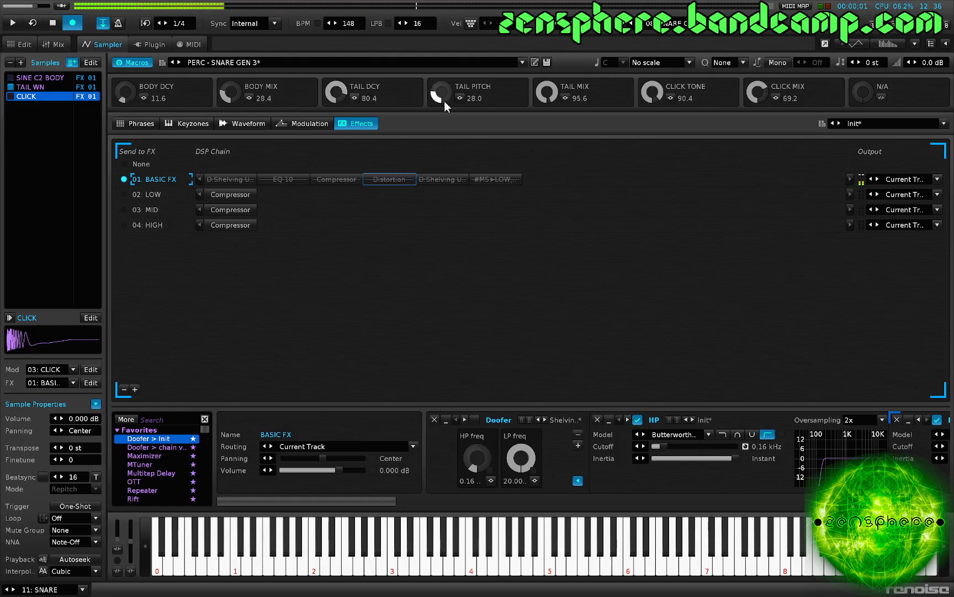
mouse_move(443, 102)
mouse_down()
mouse_move(444, 48)
mouse_move(443, 118)
mouse_move(444, 88)
mouse_up()
drag(547, 95, 547, 91)
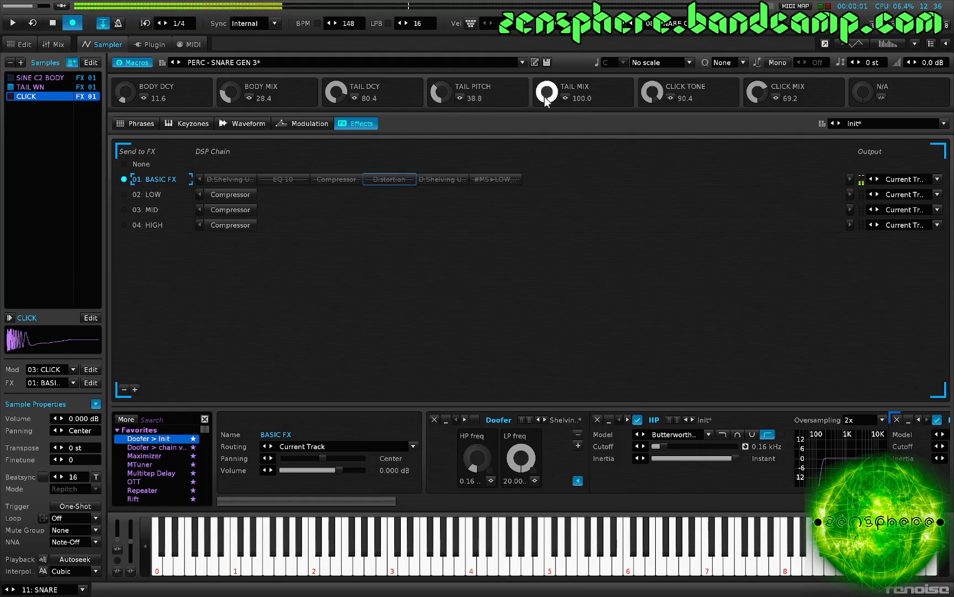
- Check the TAIL MIX macro mapping and set the TAIL WN sample's Volume AHDSR attack to 0.033 beats and decay to 0.224 beats
click(565, 99)
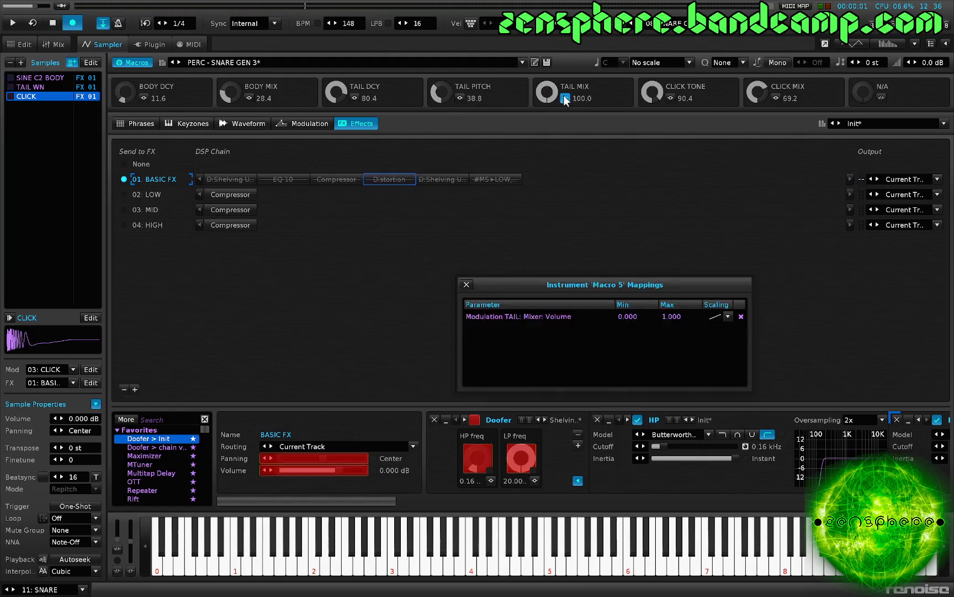
click(492, 189)
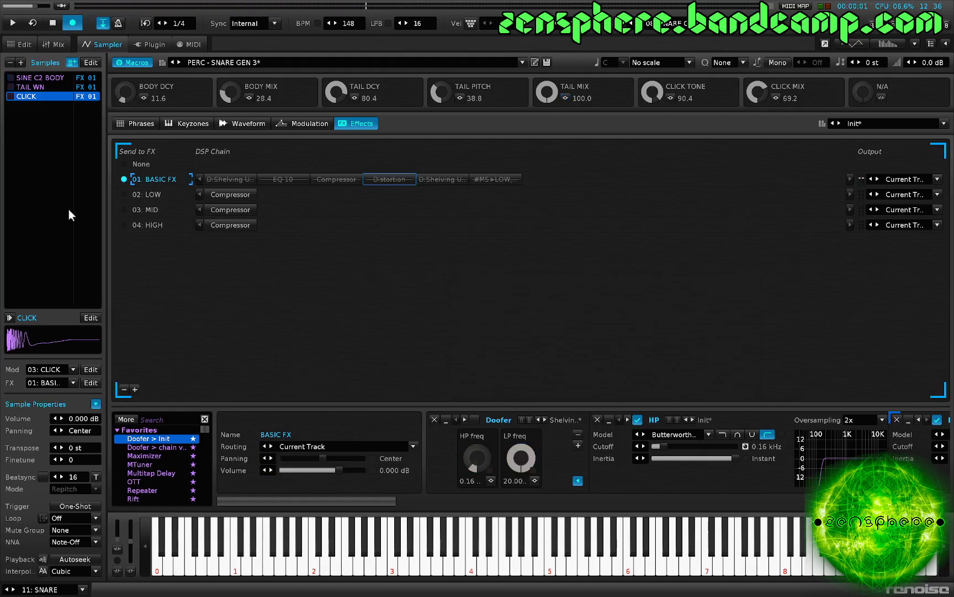
click(32, 87)
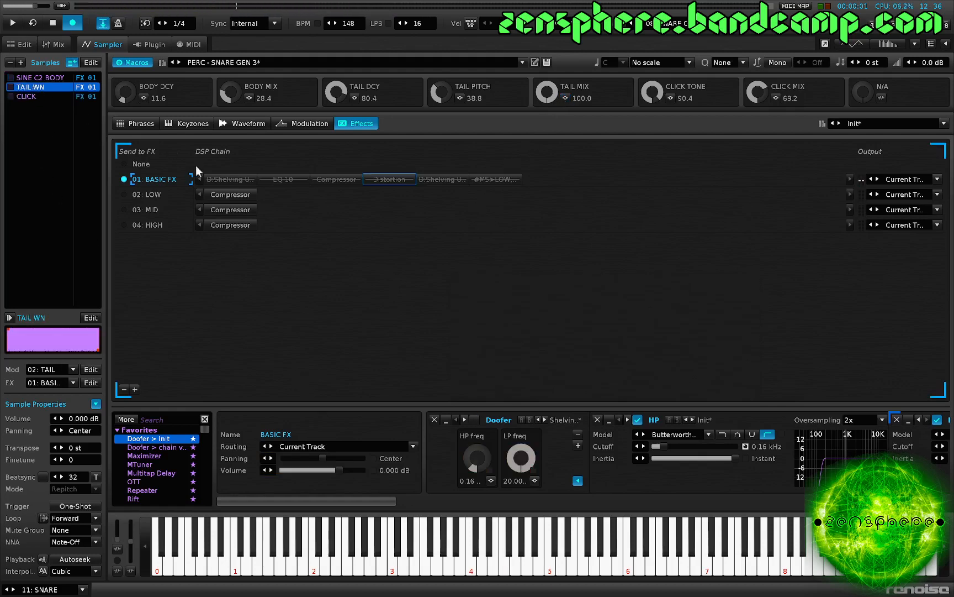
click(304, 123)
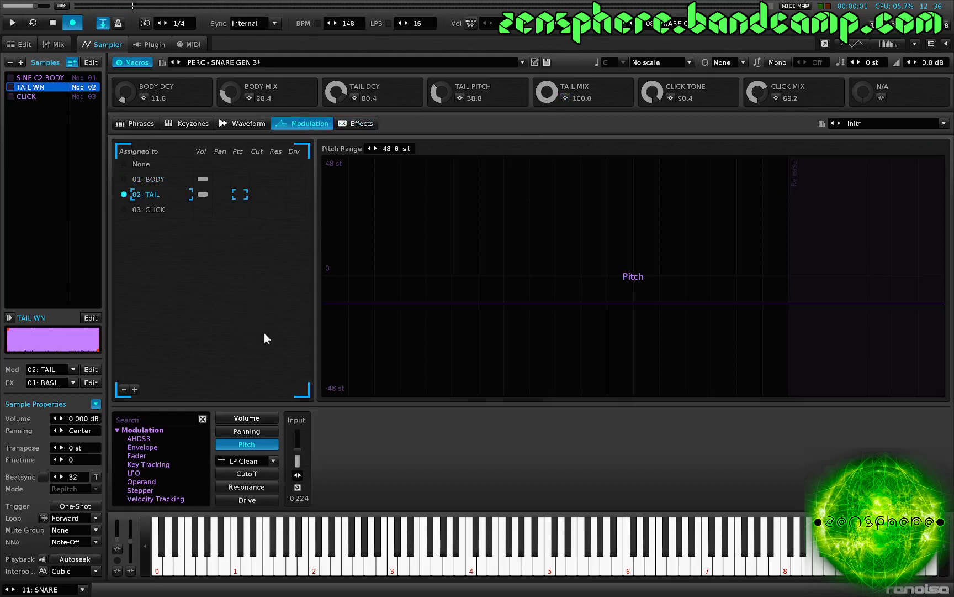
click(264, 418)
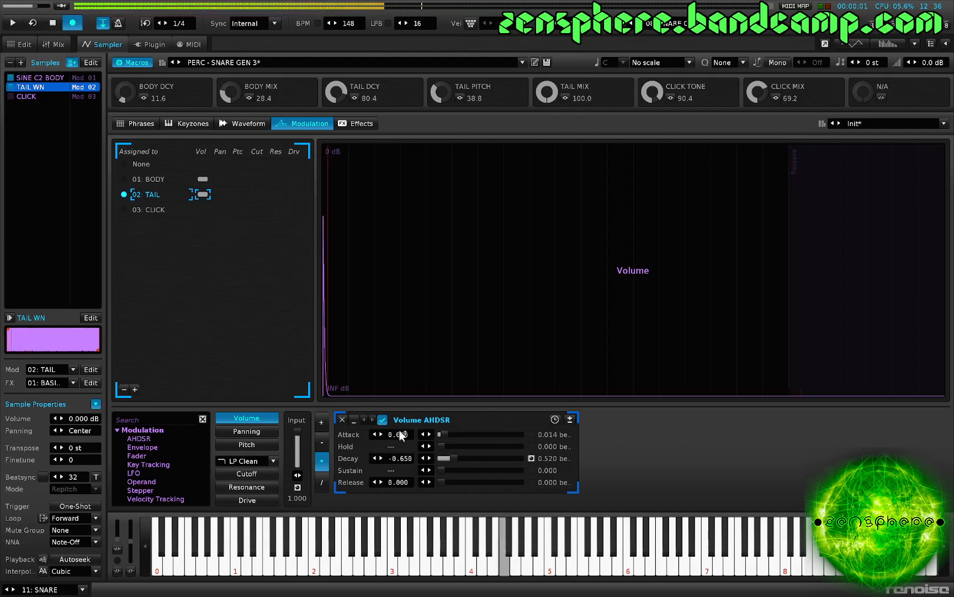
drag(447, 434, 449, 458)
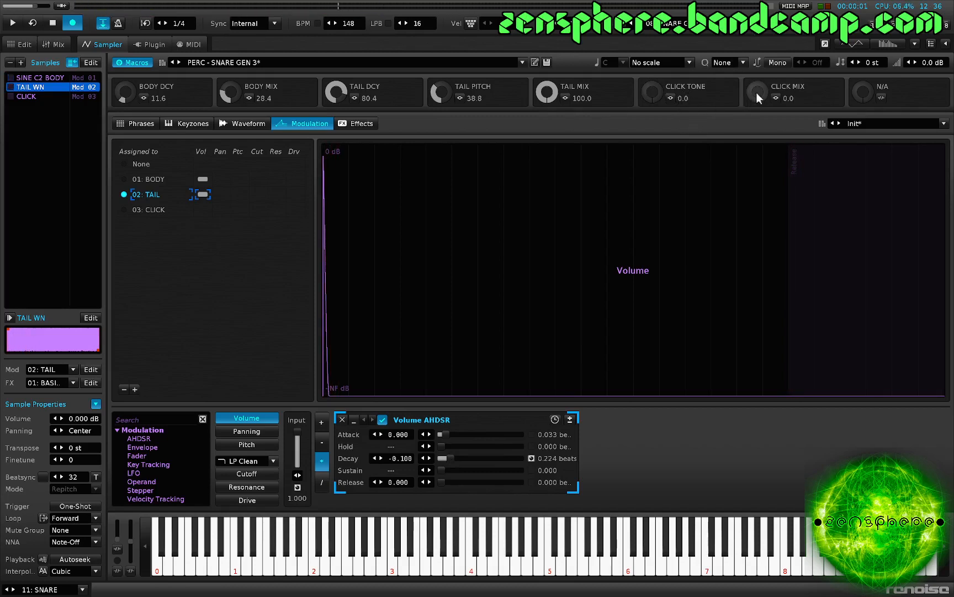
- Set the CLICK TONE macro to 87.6, CLICK MIX to 100.0 and TAIL MIX to 90.0, and briefly play the song
drag(653, 92, 652, 70)
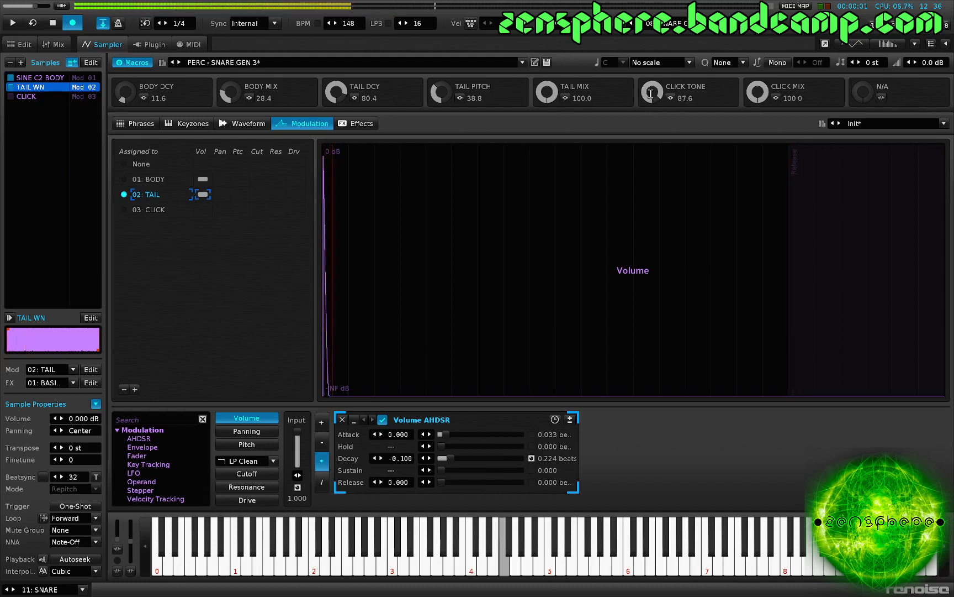
mouse_move(547, 92)
mouse_down()
mouse_move(547, 107)
mouse_move(543, 89)
mouse_up()
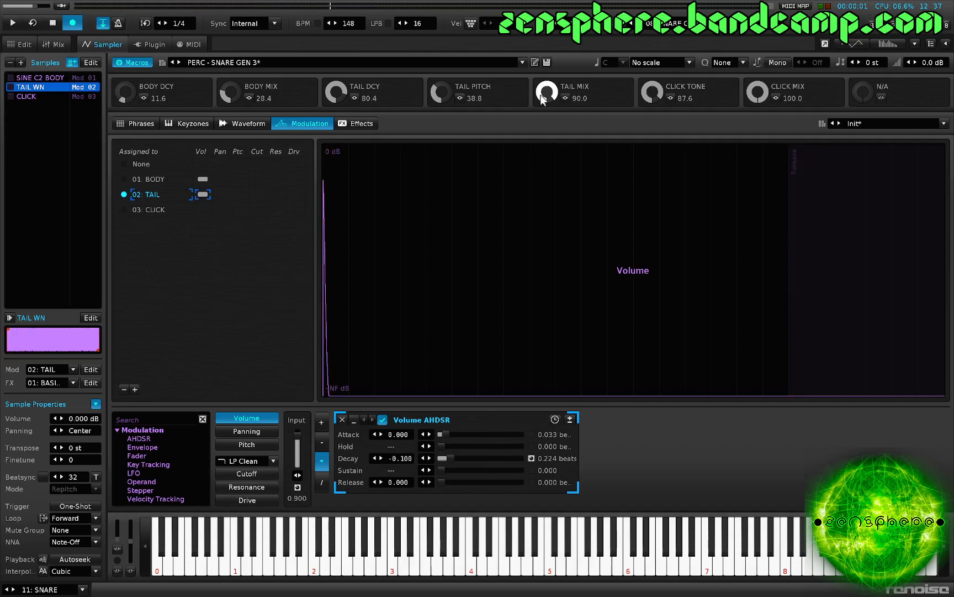
key(space)
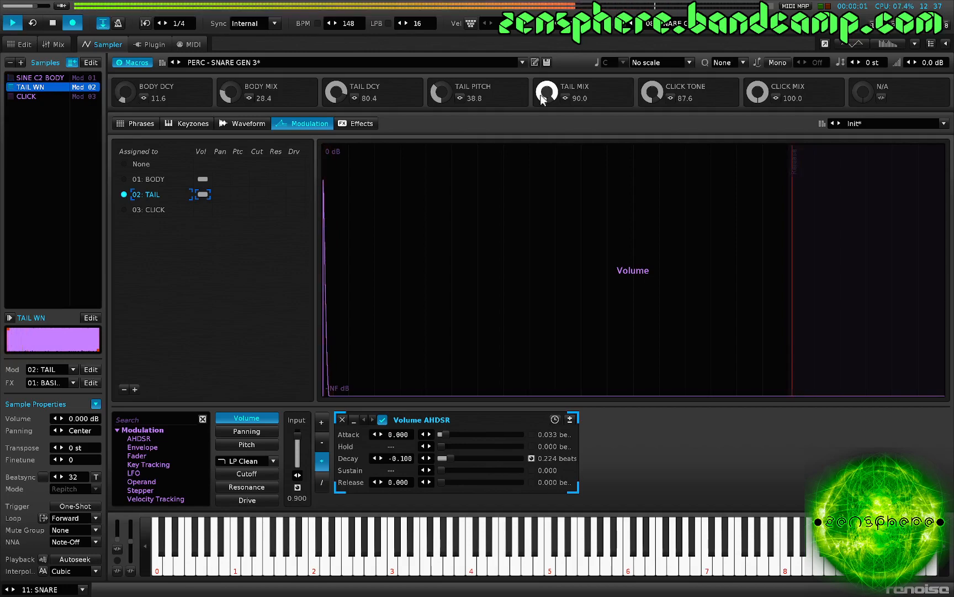
key(space)
- Return to the pattern editor and place the cursor on line 00 of the SNARE track
key(F1)
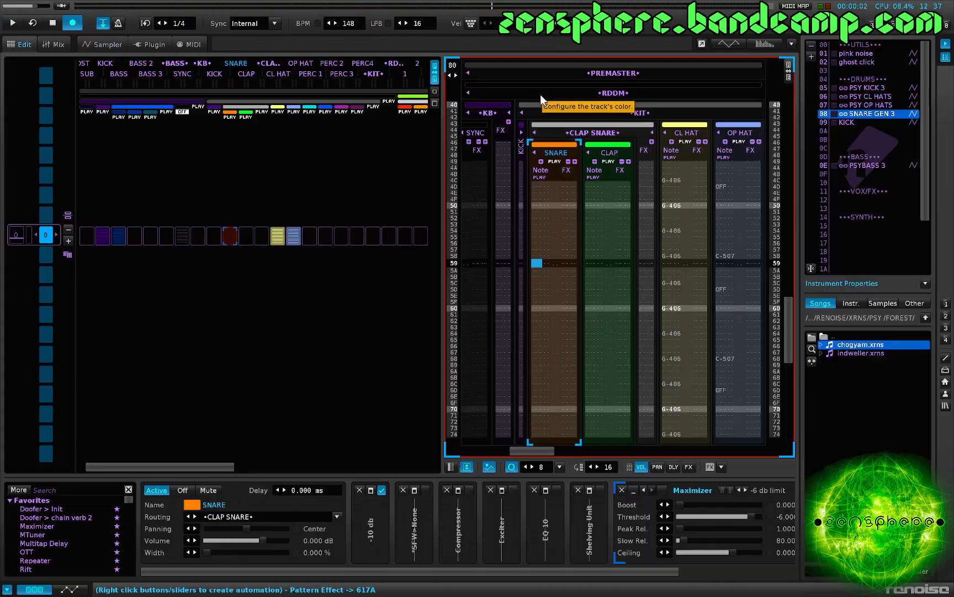
scroll(555, 342, up, 20)
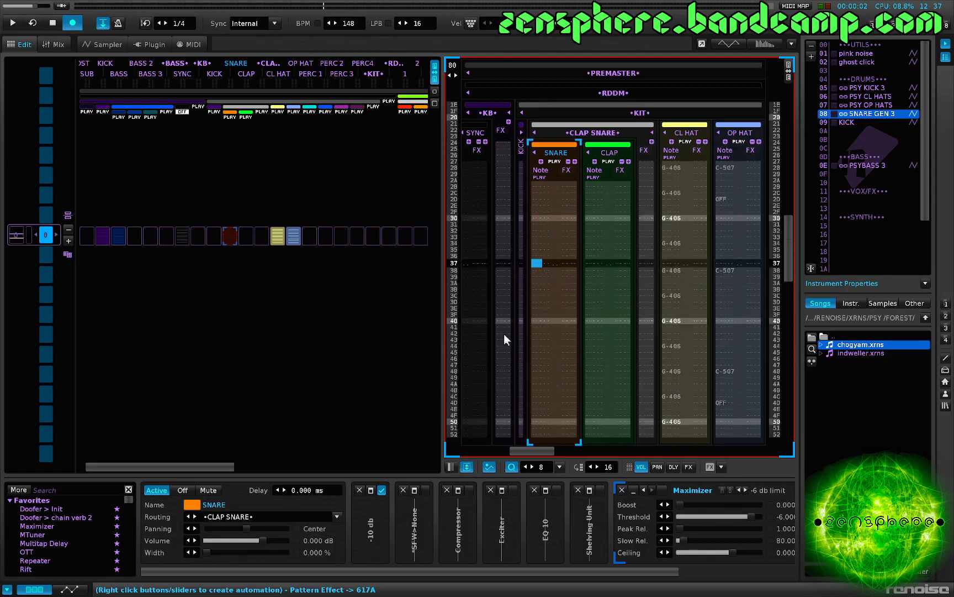
click(539, 266)
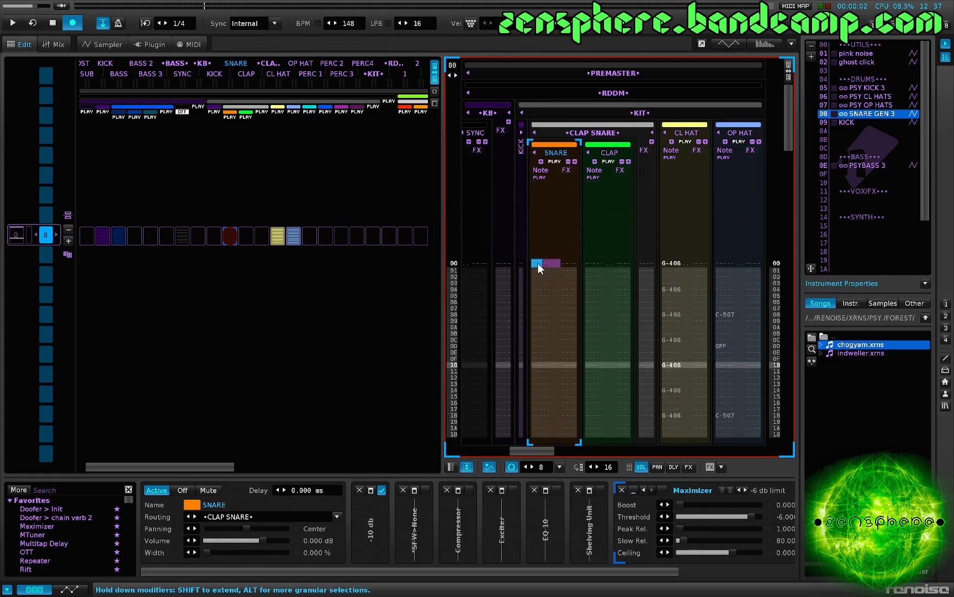
- Enter a SNARE GEN 3 note at the start of the SNARE track, render the column to a sample, and clear the pattern note
key(v)
scroll(542, 281, up, 4)
key(ctrl+a)
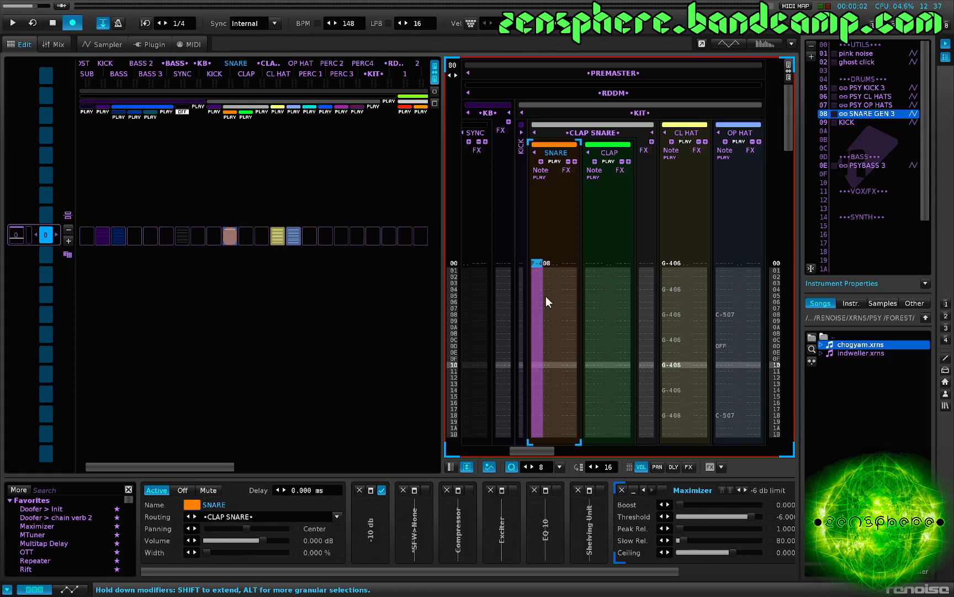
key(ctrl+a)
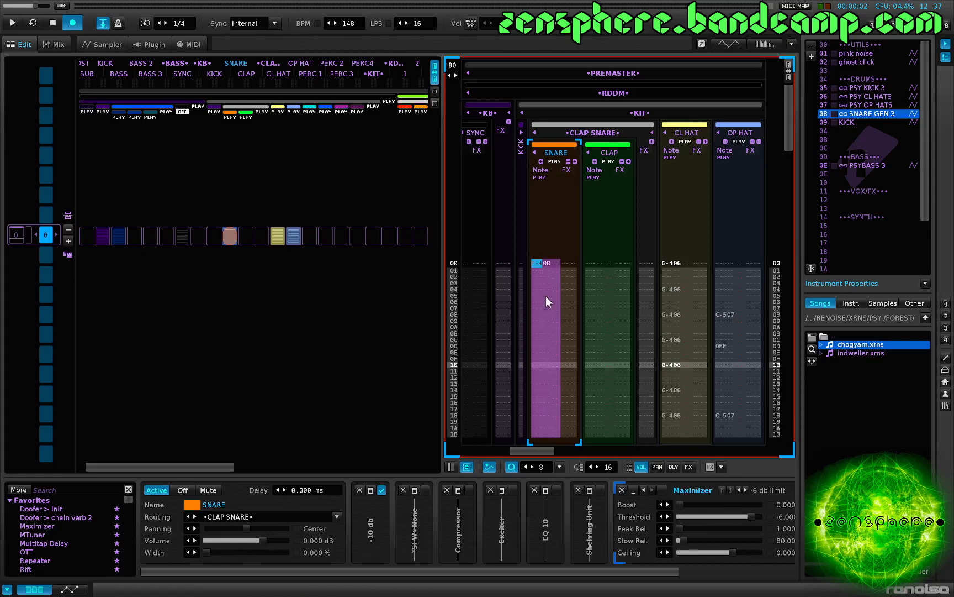
key(ctrl+alt+r)
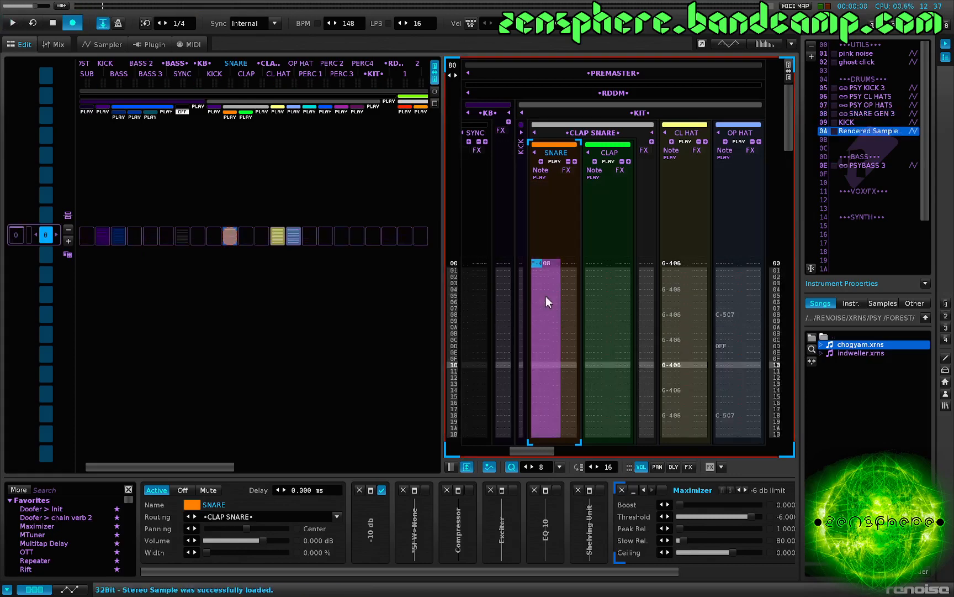
key(Delete)
- Trim the rendered sample in the waveform editor to its opening 1.0.0–1.8.0 range and maximize its volume
double_click(862, 130)
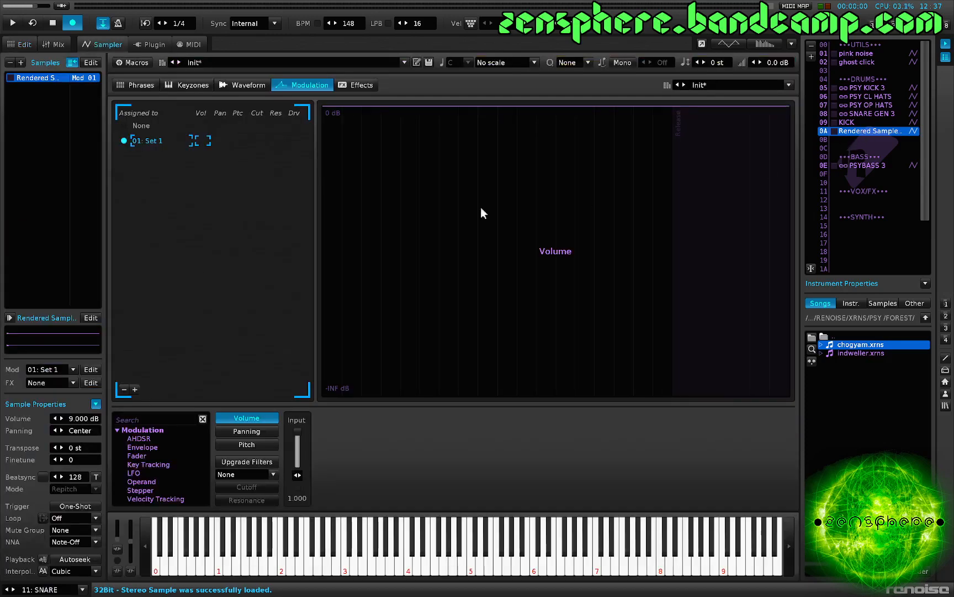
click(243, 85)
drag(164, 293, 42, 305)
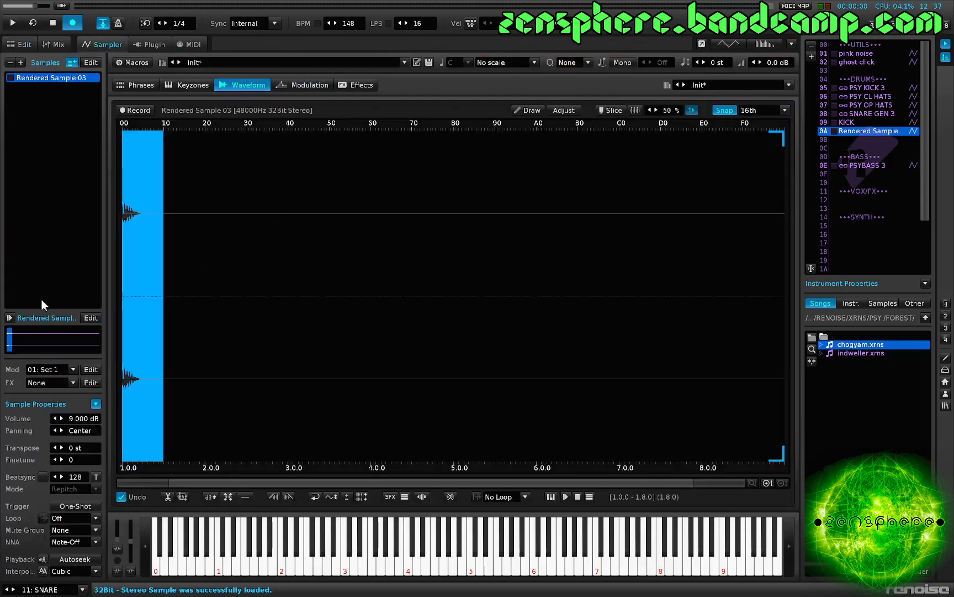
key(ctrl+t)
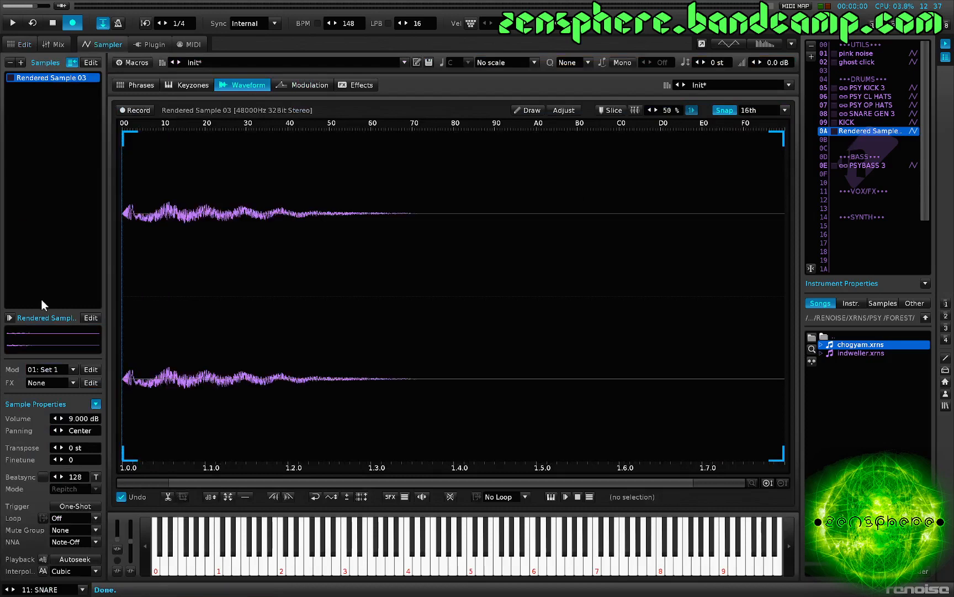
key(ctrl+m)
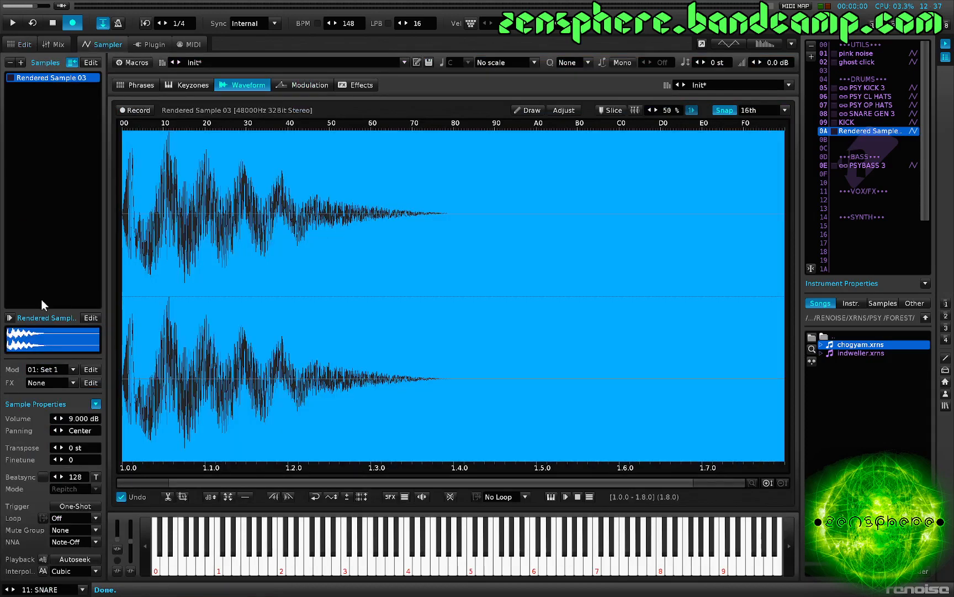
- Set waveform snapping to 0 Crossing and delete the quieter section after the snare's attack, about 1.0.36 to 1.0.120
key(z)
key(z)
scroll(165, 284, up, 6)
scroll(134, 308, left, 2)
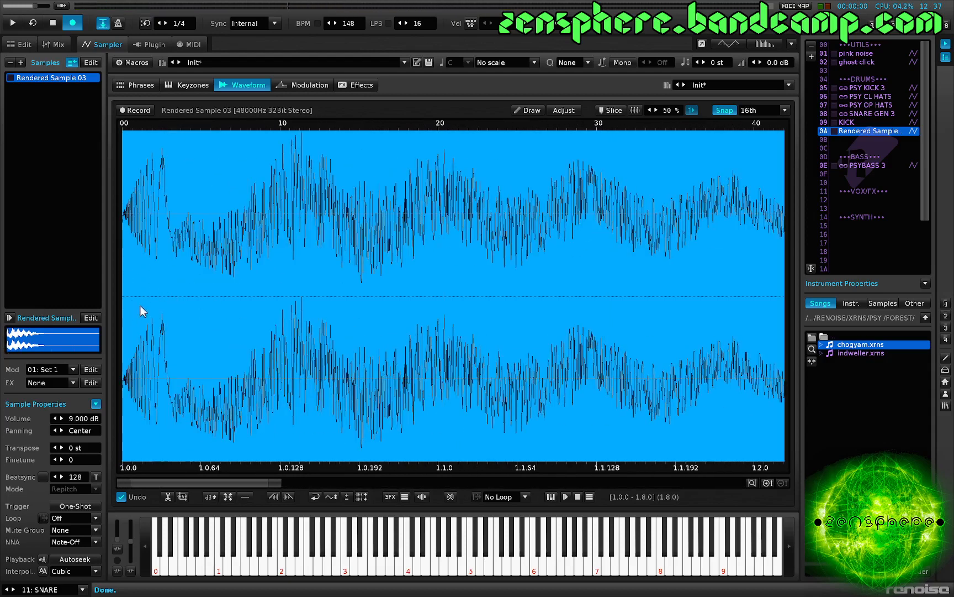
click(169, 251)
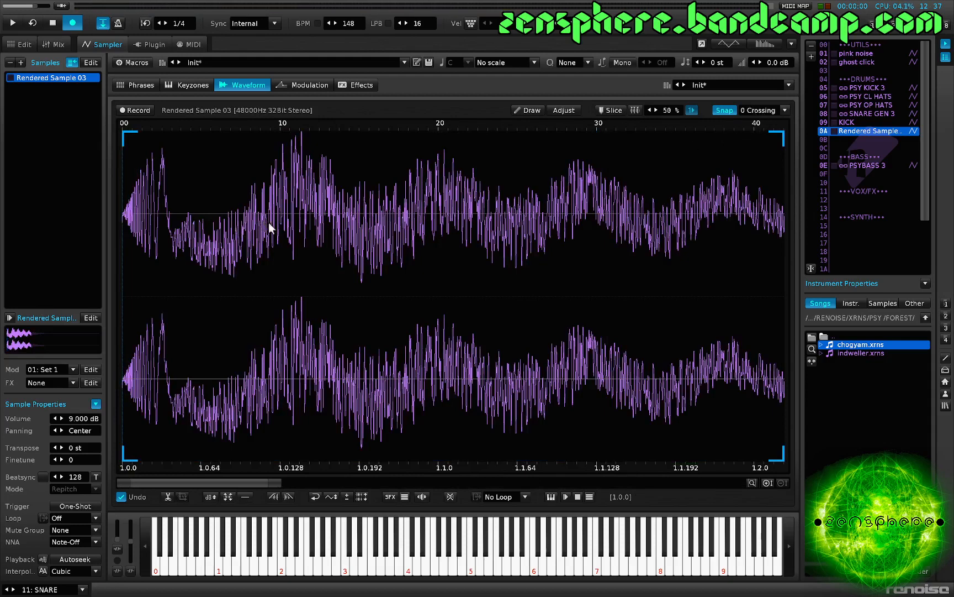
drag(271, 226, 167, 255)
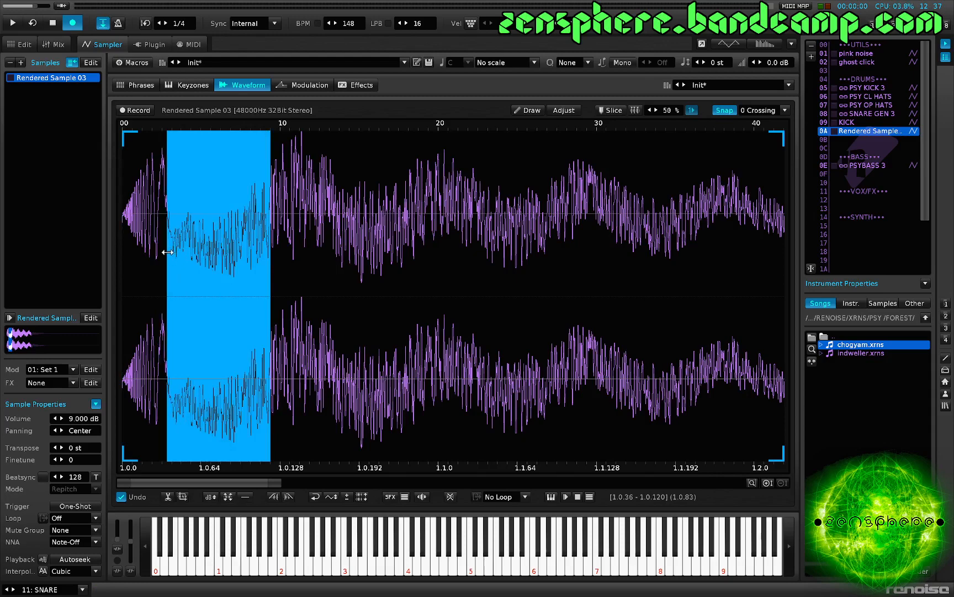
key(Delete)
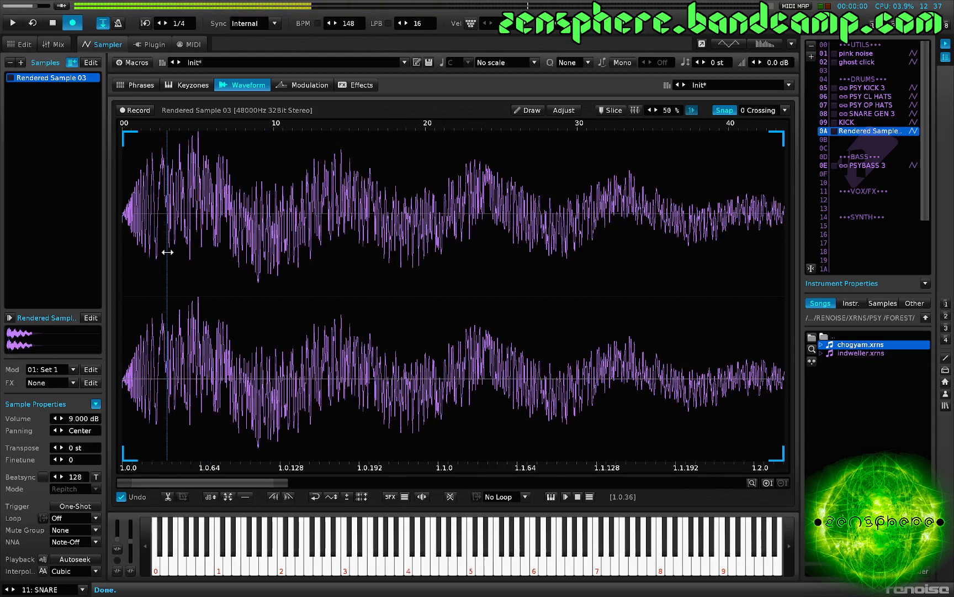
- Trim the silence after the snare's tail, keeping the range from 1.0.0 to about 1.3.192
scroll(191, 278, down, 5)
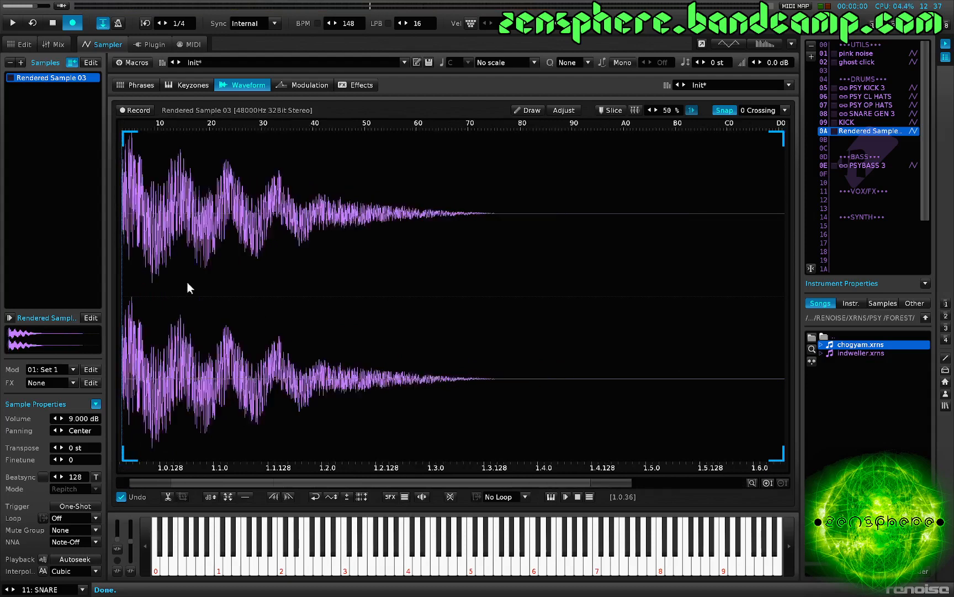
key(q)
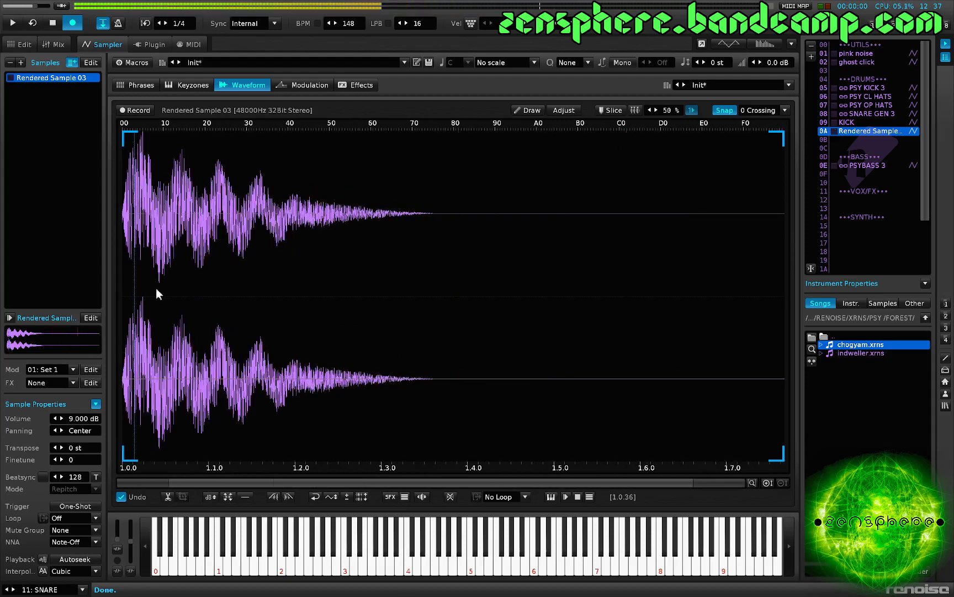
drag(442, 283, 2, 282)
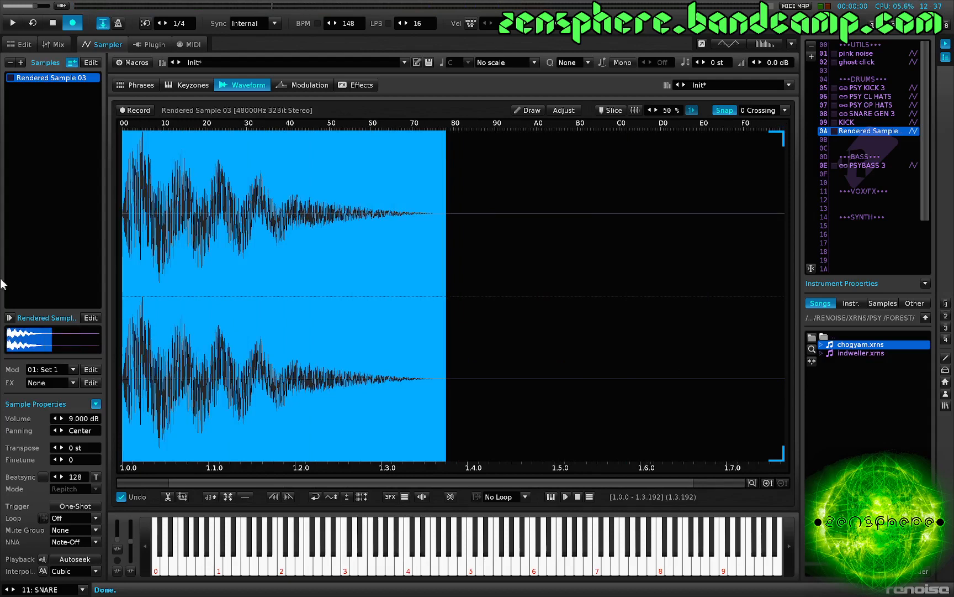
key(ctrl+t)
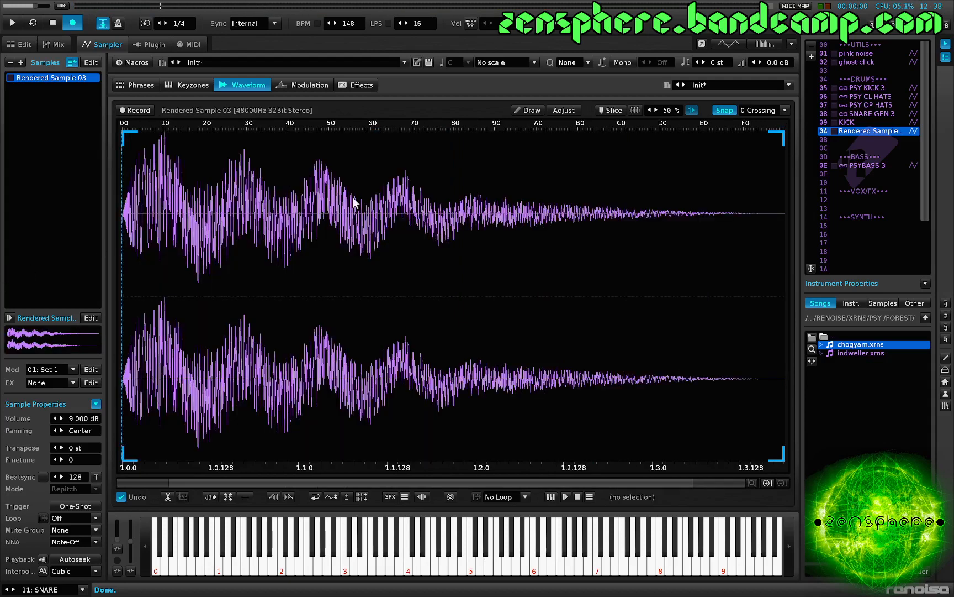
- Process the snare sample in dBatchProcess with the SoX: Contrast preset at contrast 50 and audition it
key(ctrl+b)
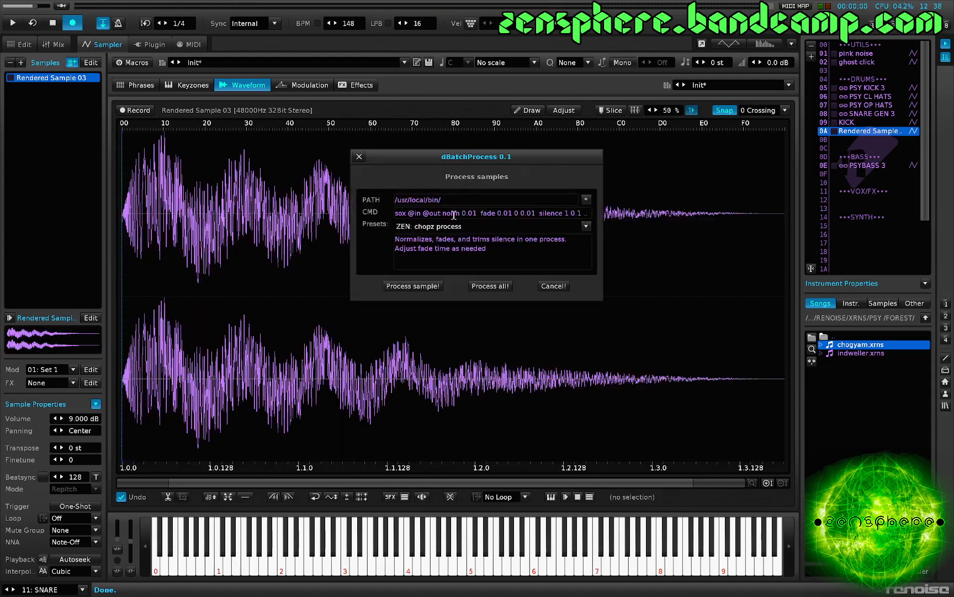
scroll(453, 225, up, 1)
scroll(452, 225, down, 1)
scroll(453, 224, up, 1)
scroll(452, 224, down, 1)
click(453, 224)
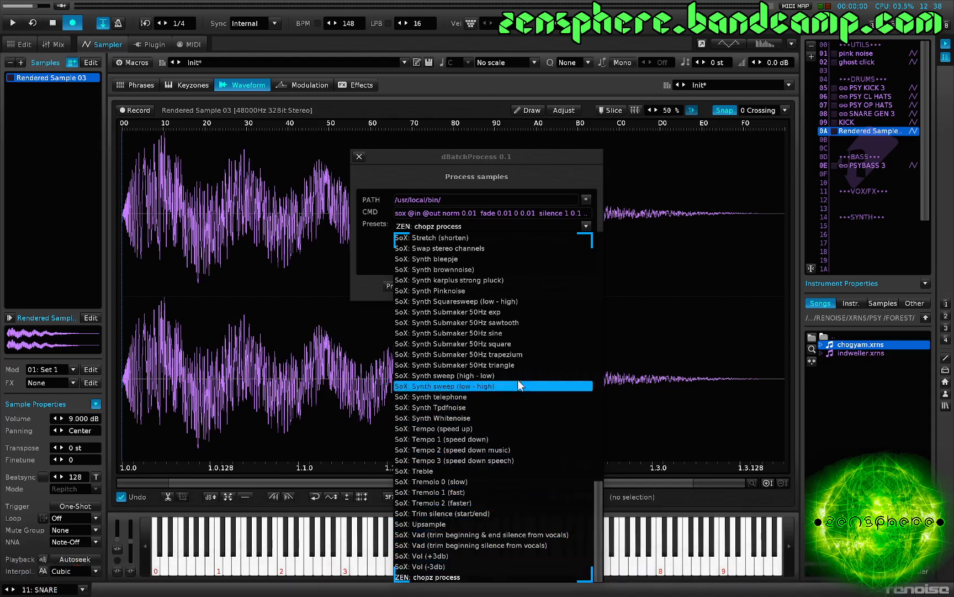
scroll(516, 368, up, 5)
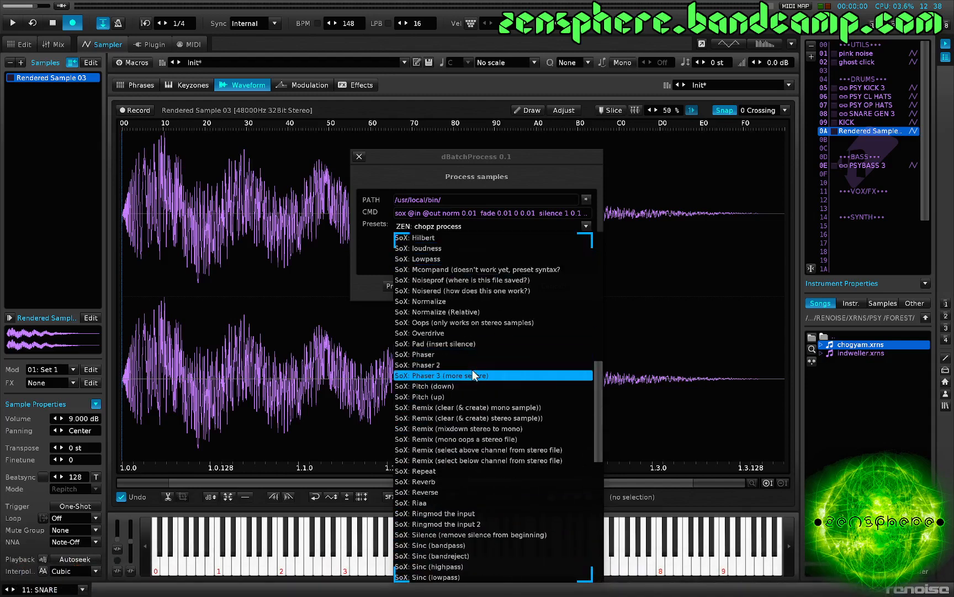
scroll(473, 375, up, 10)
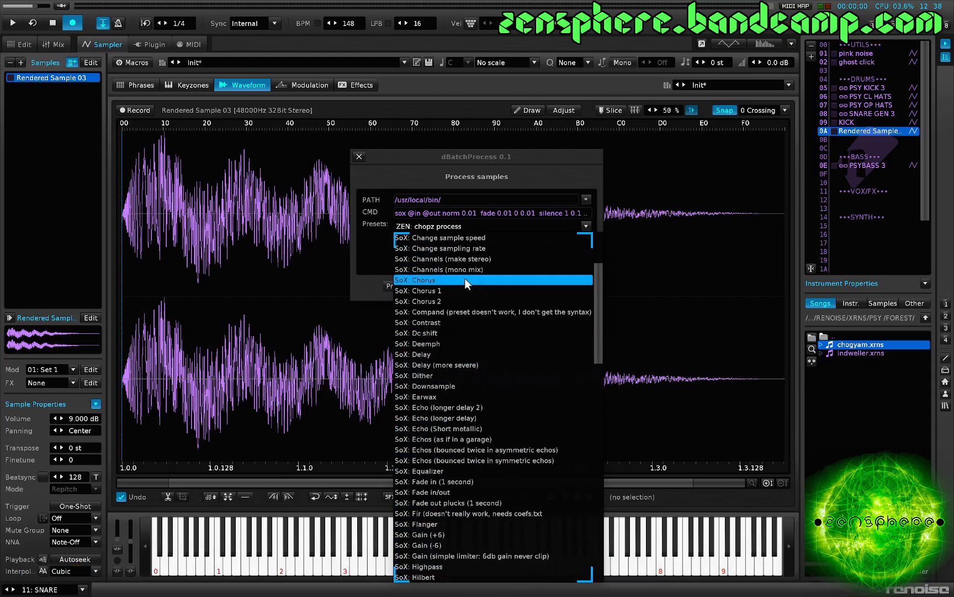
scroll(466, 283, up, 6)
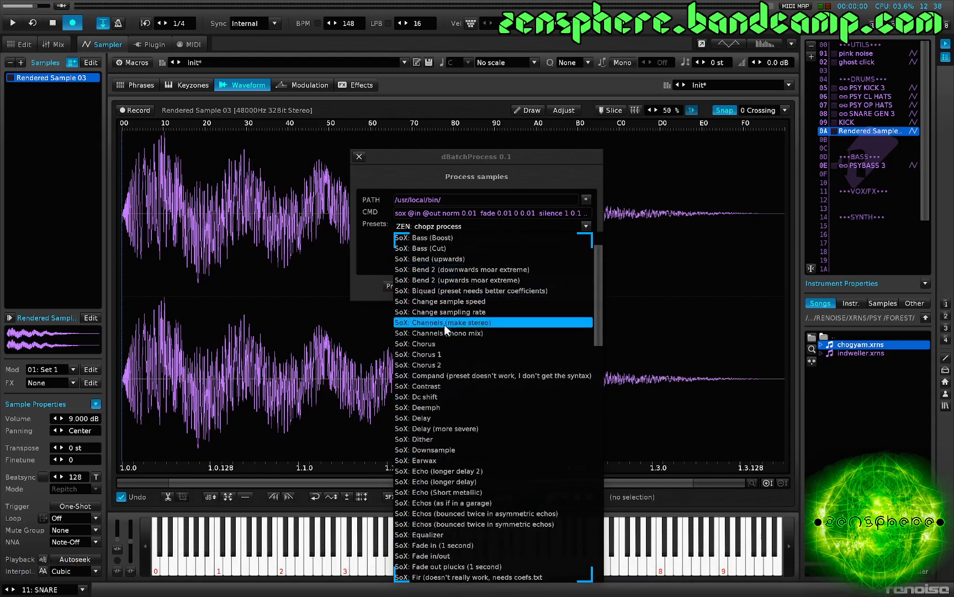
click(431, 385)
click(411, 285)
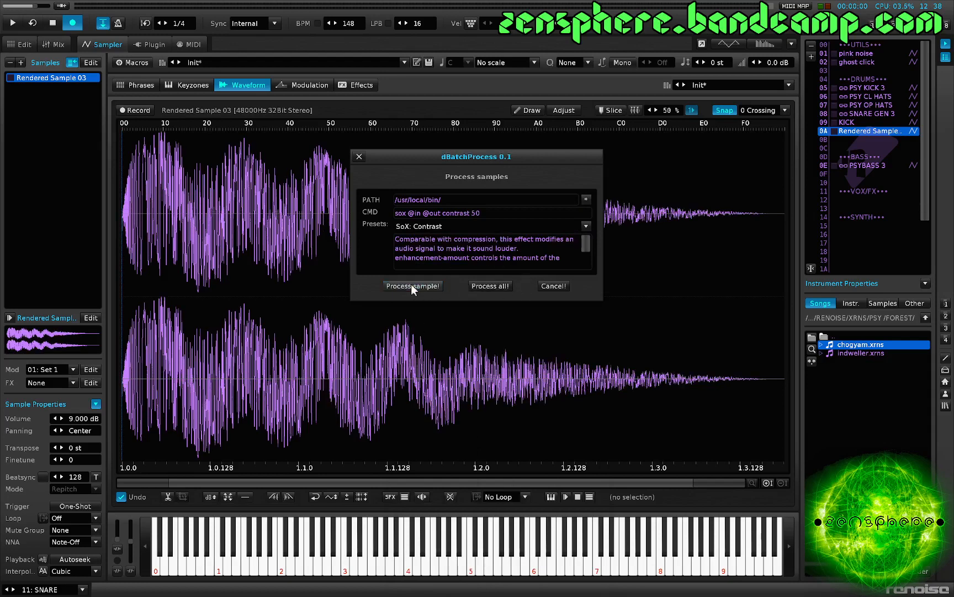
click(310, 265)
key(z)
key(z)
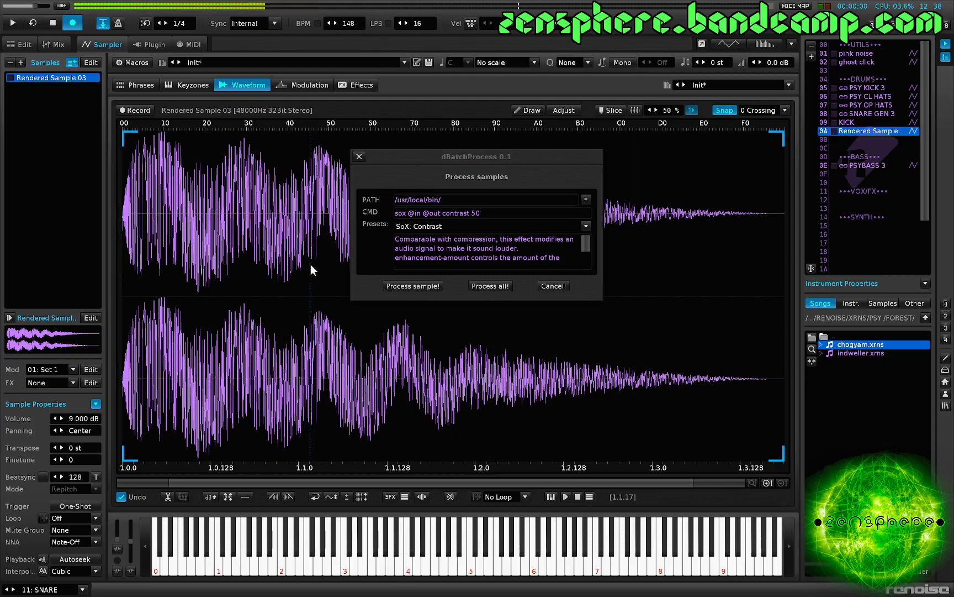
click(362, 157)
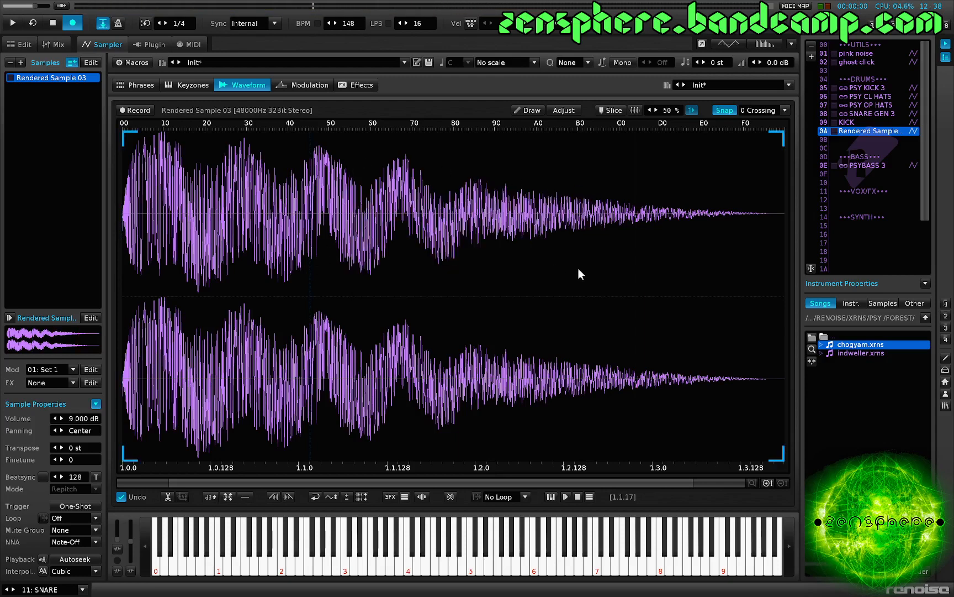
- Fade out the snare's tail repeatedly from about 1.2.154 to the end, and once more from about 1.2.28
drag(581, 268, 848, 251)
key(ctrl+o)
key(ctrl+o)
key(ctrl+o)
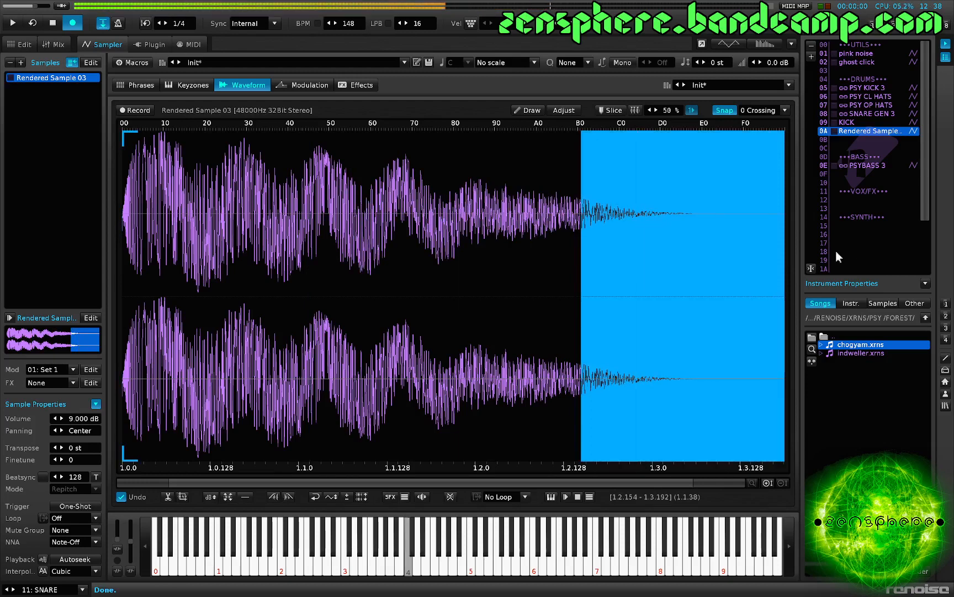
drag(496, 304, 790, 304)
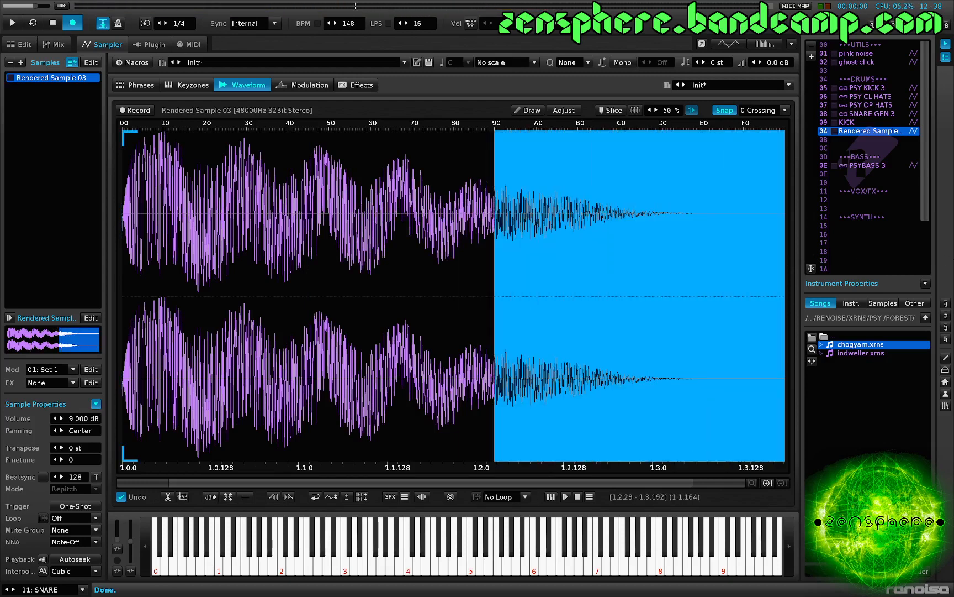
key(ctrl+o)
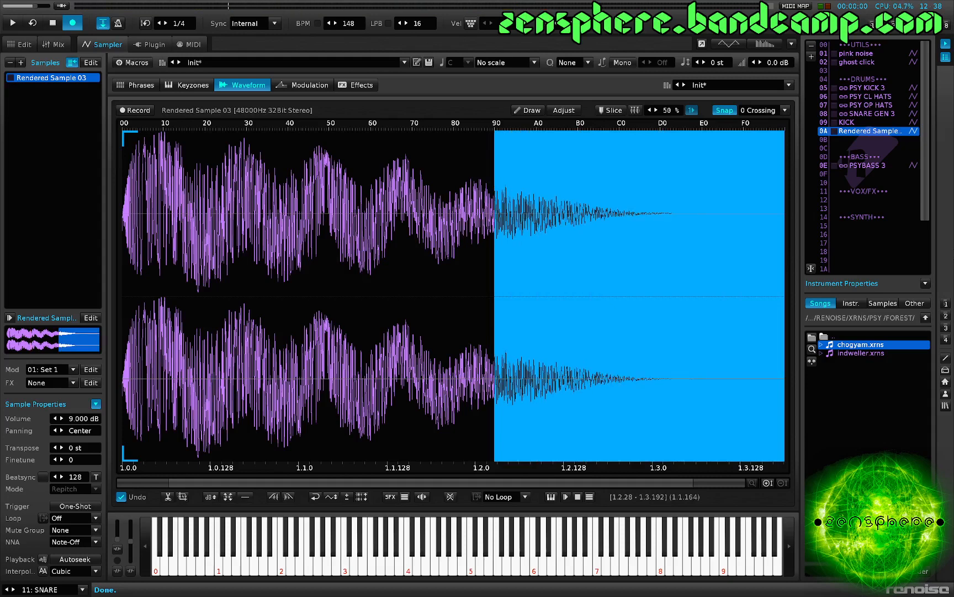
click(486, 269)
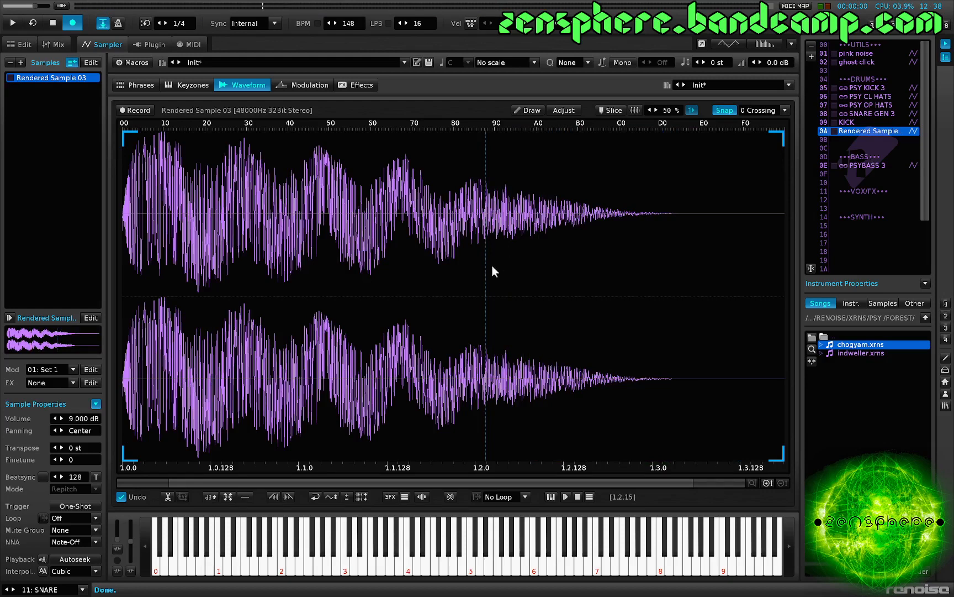
- Select the snare's body from about 1.0.87 to 1.2.23, run SoX: Contrast at 50 a second time, and audition it
drag(492, 267, 183, 271)
key(ctrl+b)
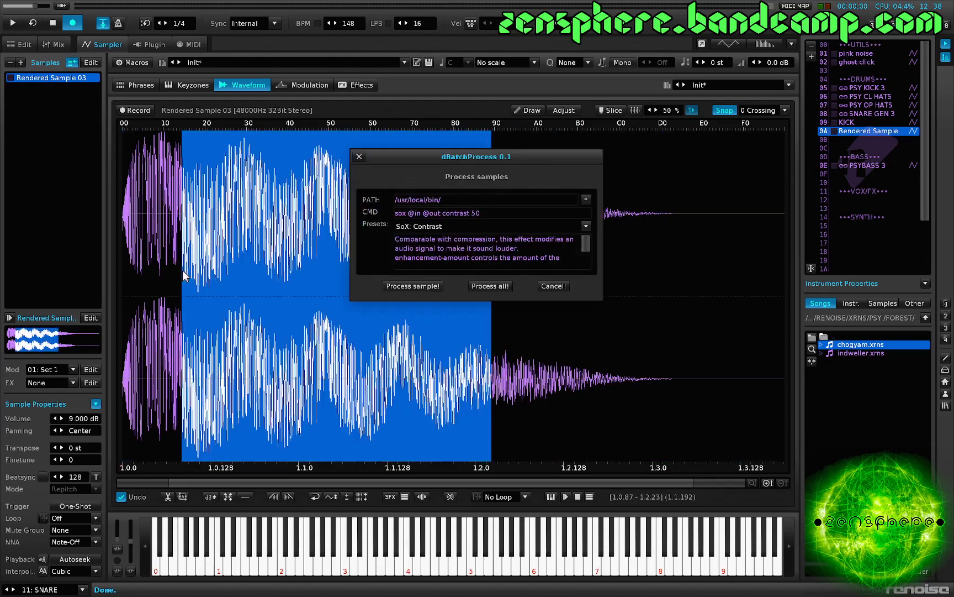
click(417, 286)
click(521, 323)
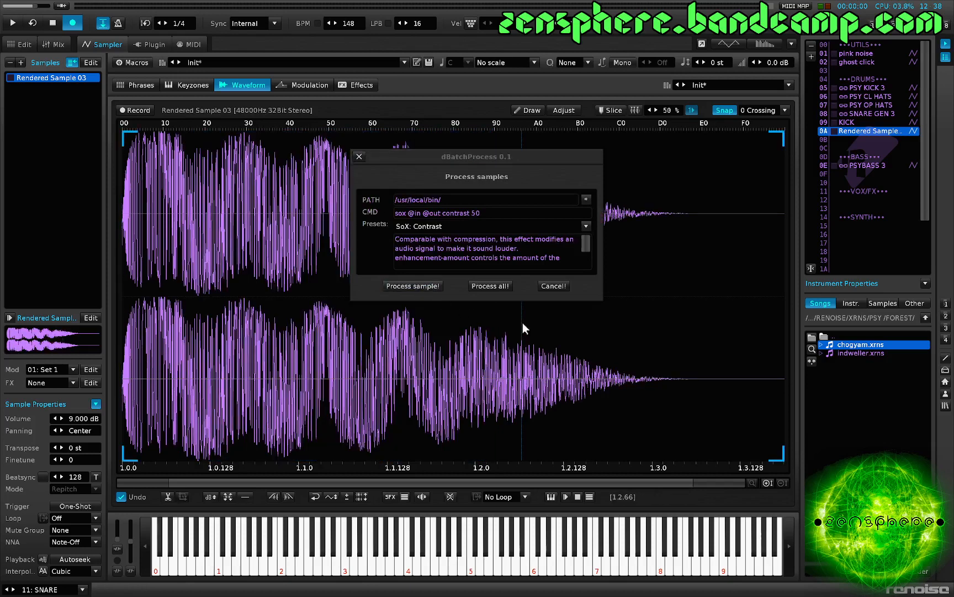
key(z)
key(z)
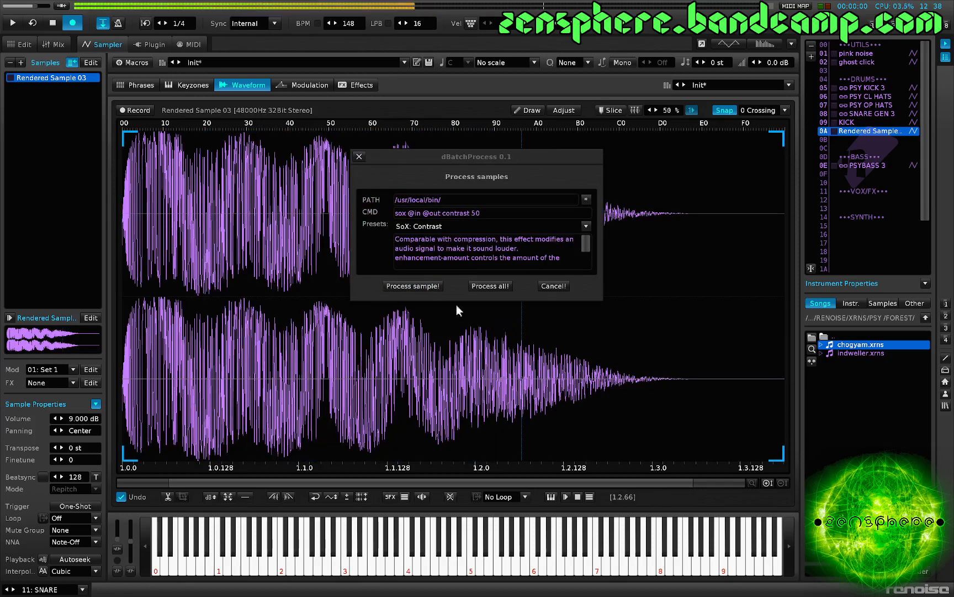
click(359, 157)
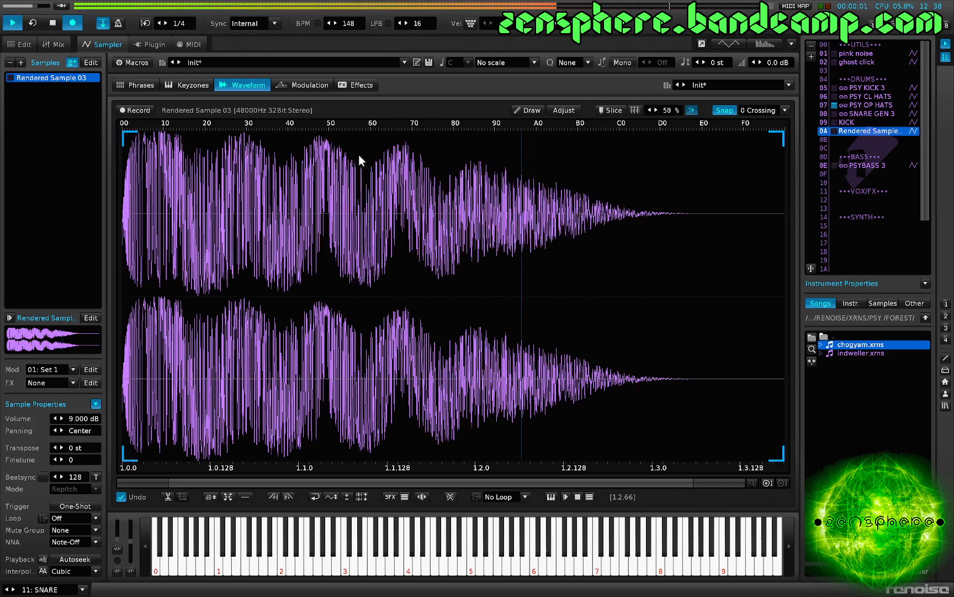
- Return to the pattern editor and enter a note of the rendered snare sample on line 10 of the SNARE track
key(space)
key(z)
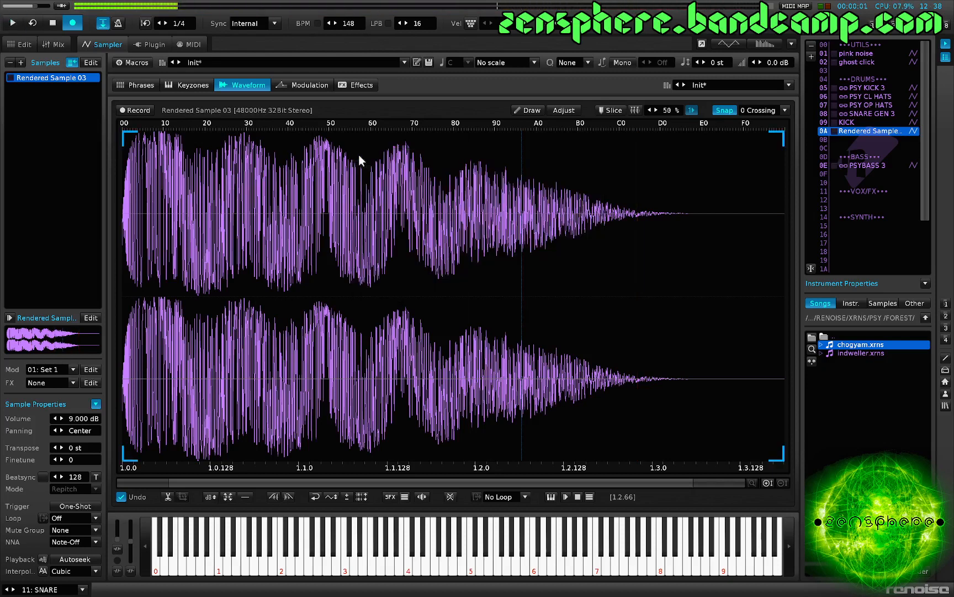
key(F1)
key(space)
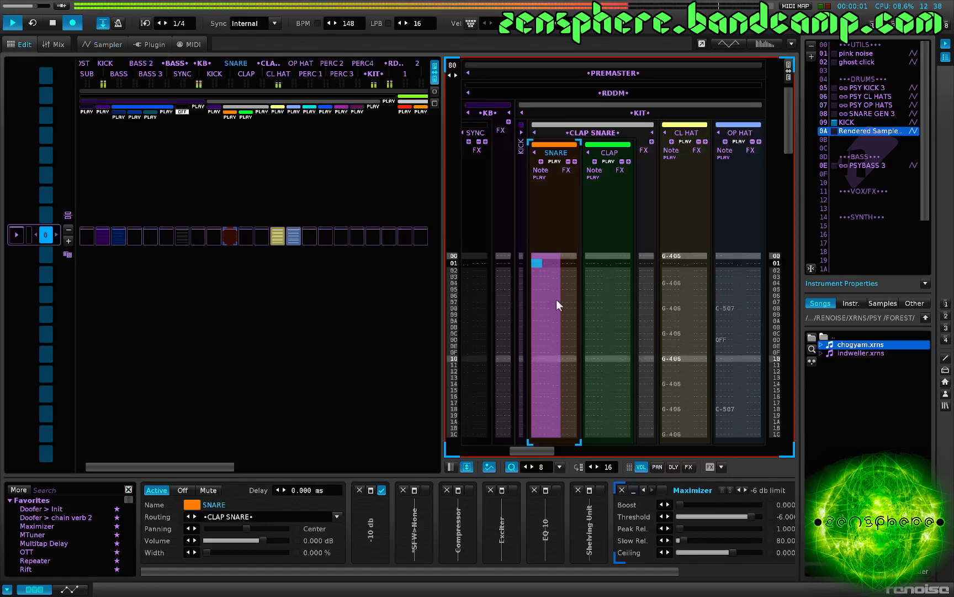
key(space)
scroll(550, 301, down, 4)
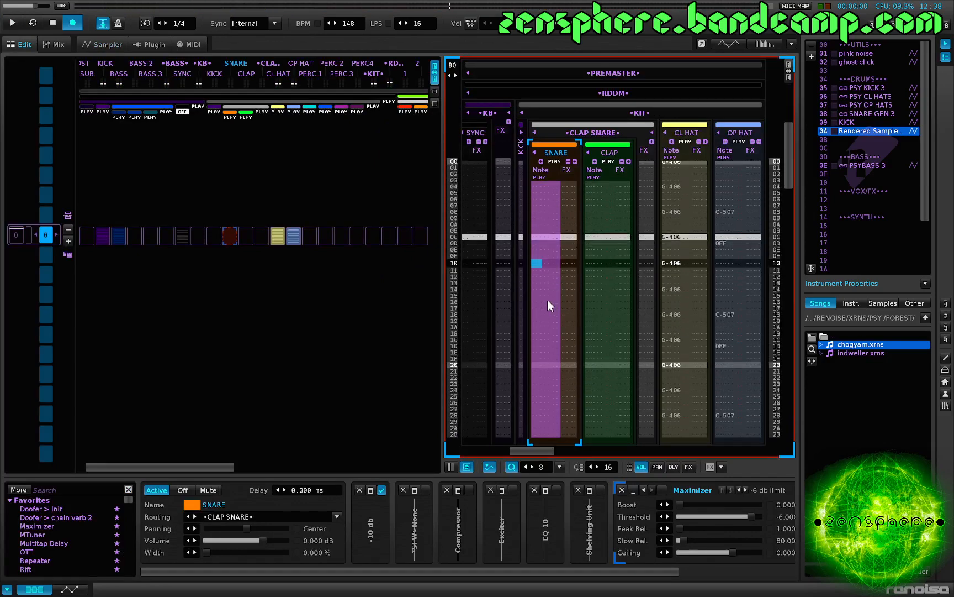
click(535, 265)
key(space)
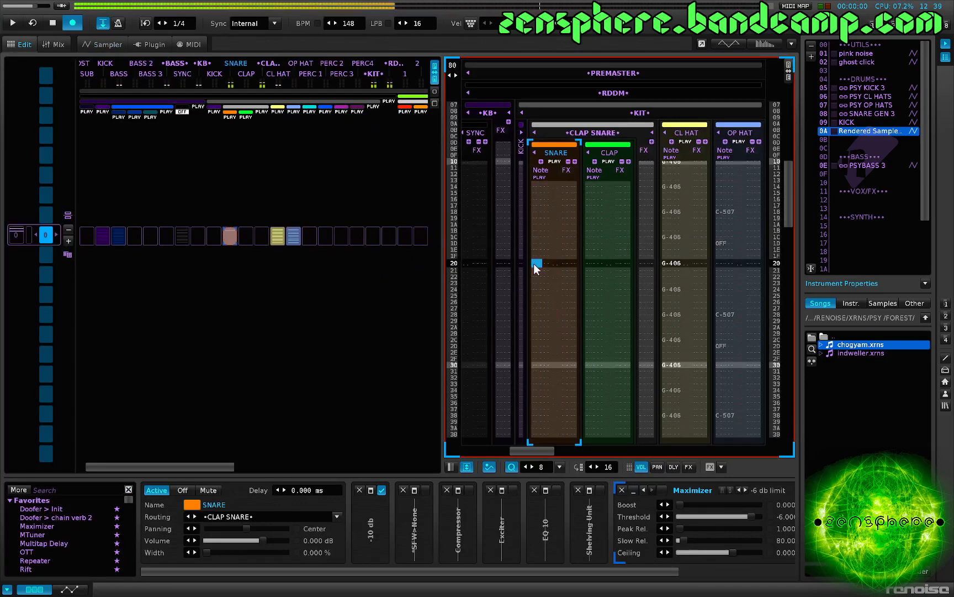
- Enter a second note of the rendered snare sample on line 30 of the SNARE track and play the pattern
key(space)
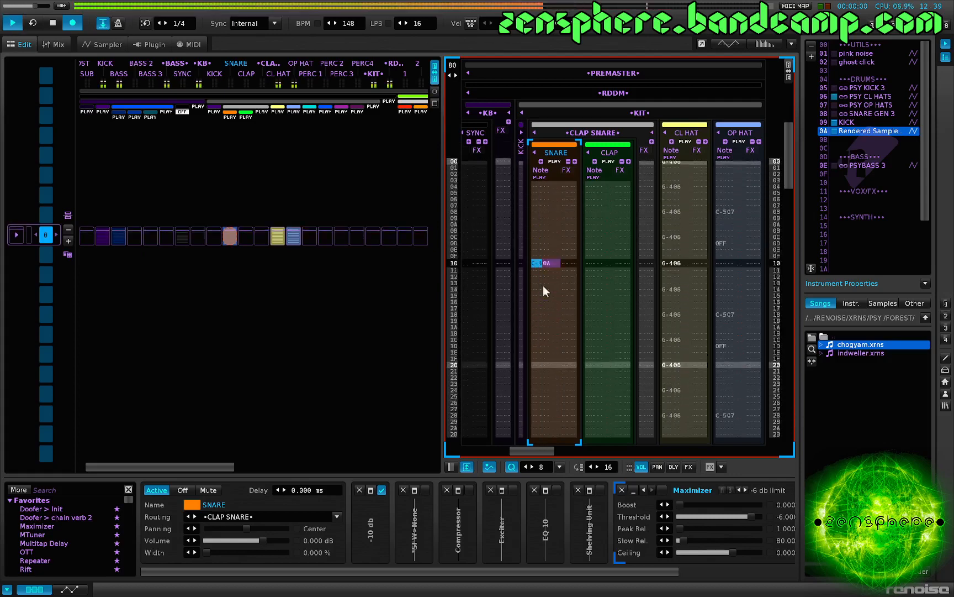
key(space)
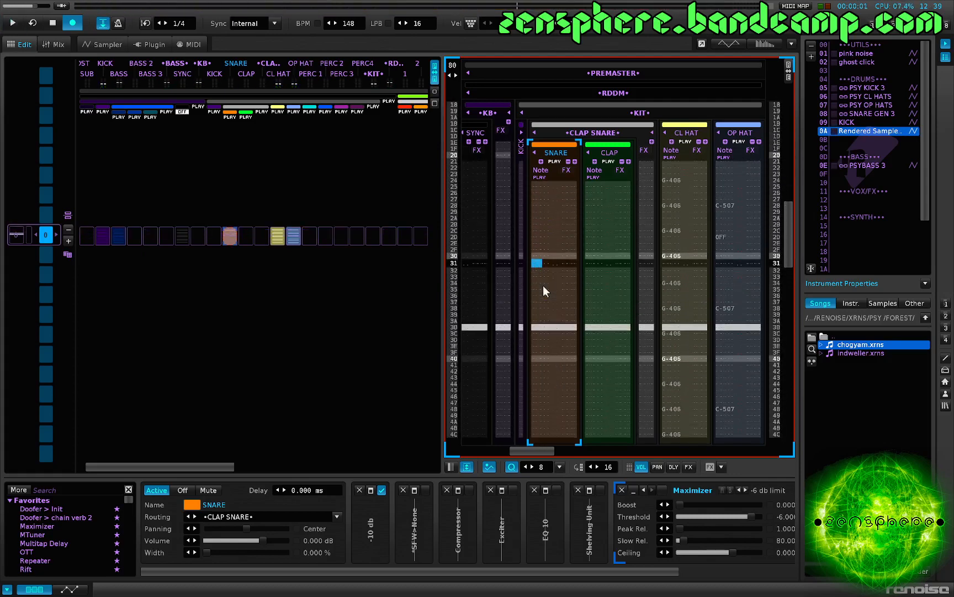
key(Up)
key(Up)
click(534, 271)
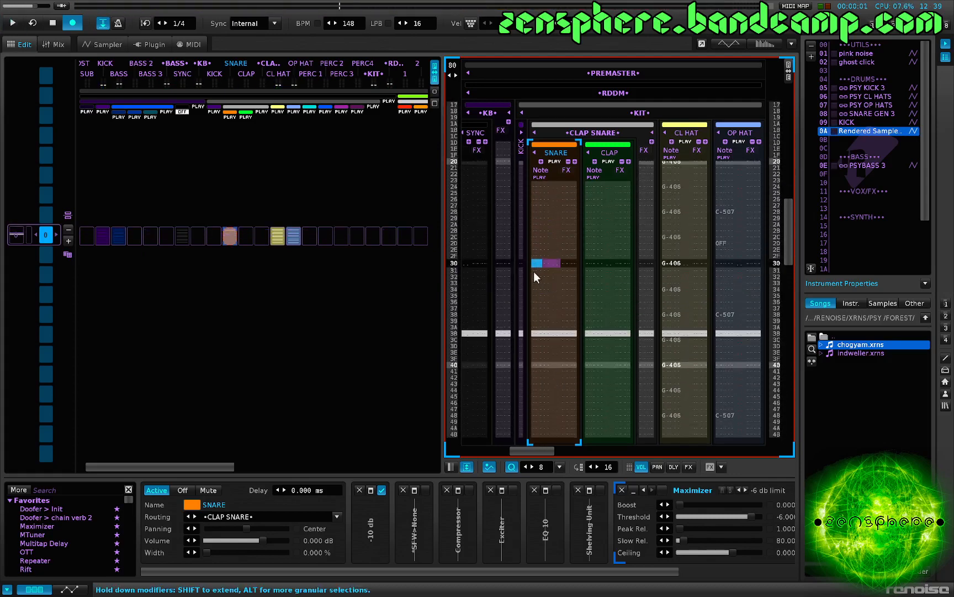
key(space)
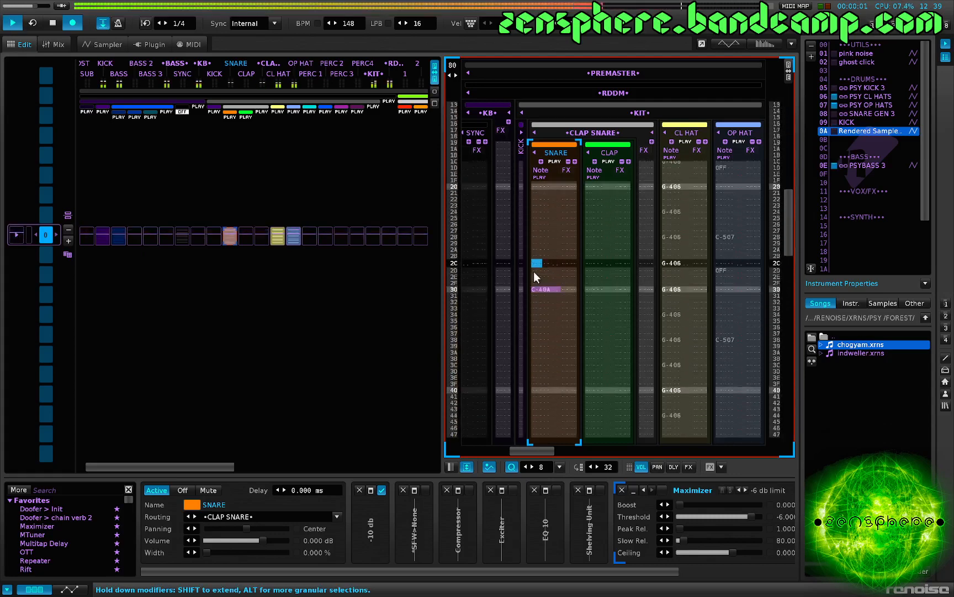
- Create an FX chain for the rendered snare sample and add a Doofer with the Shelving Unit preset
key(F3)
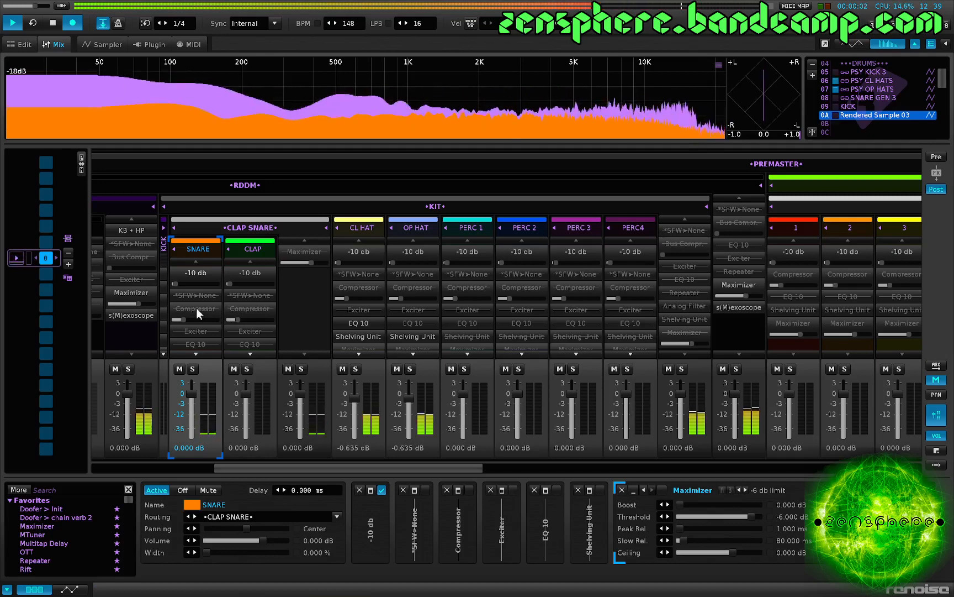
key(F3)
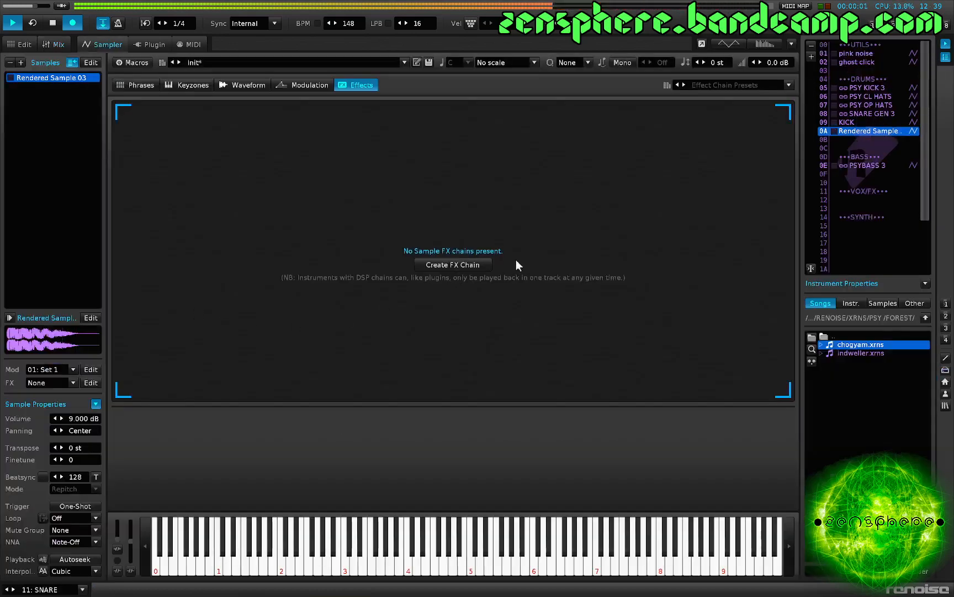
click(467, 263)
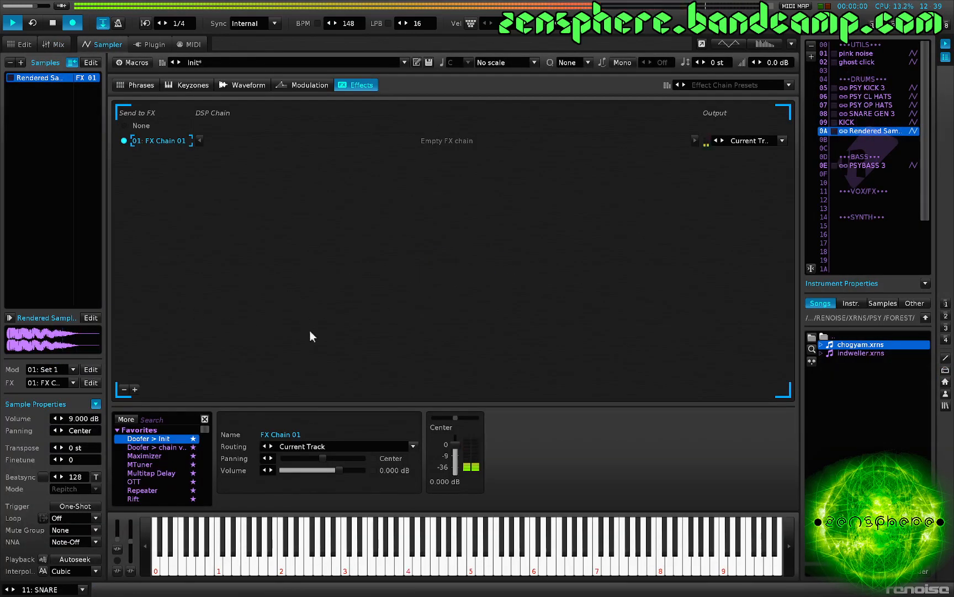
double_click(164, 441)
click(556, 421)
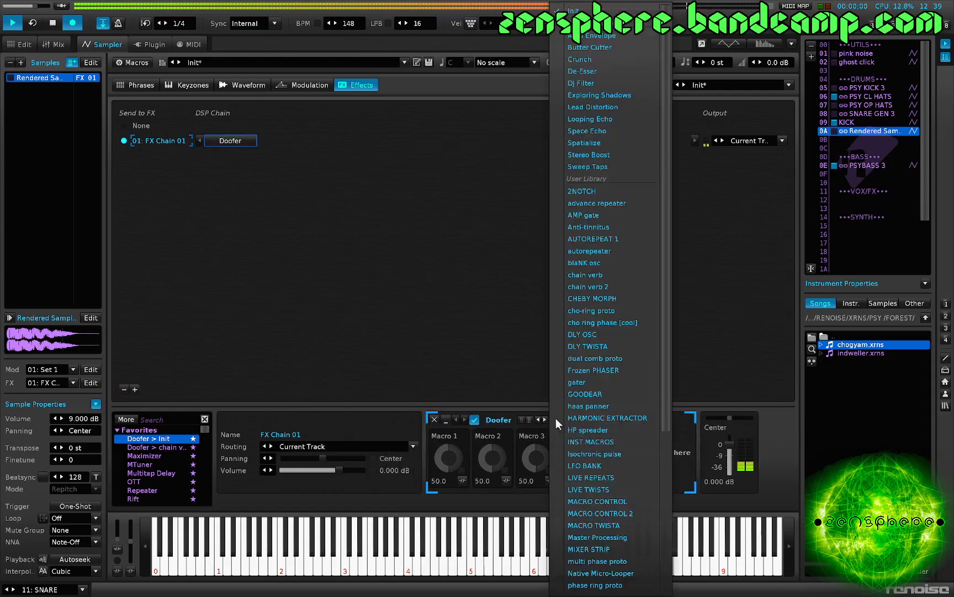
scroll(565, 476, down, 6)
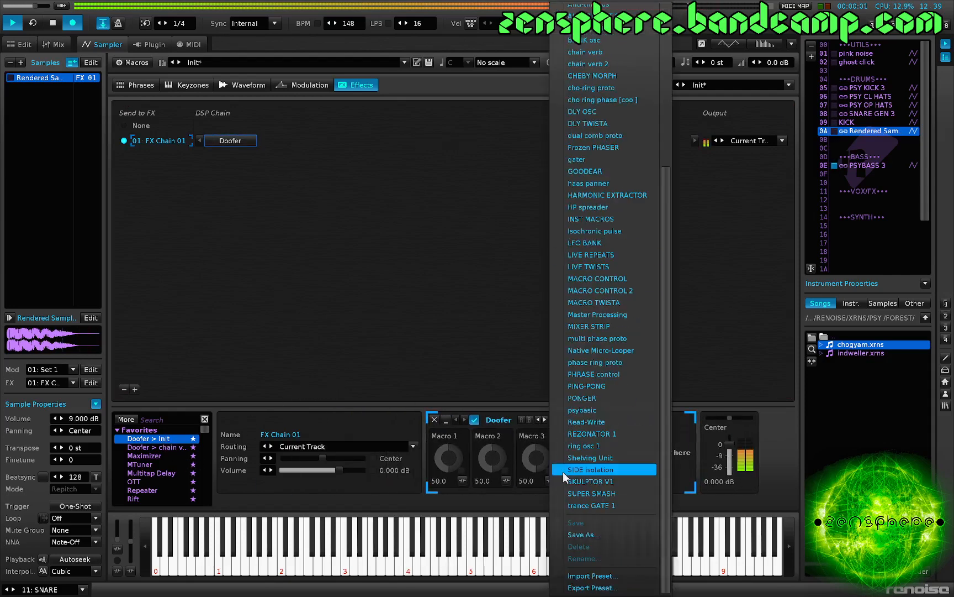
click(589, 459)
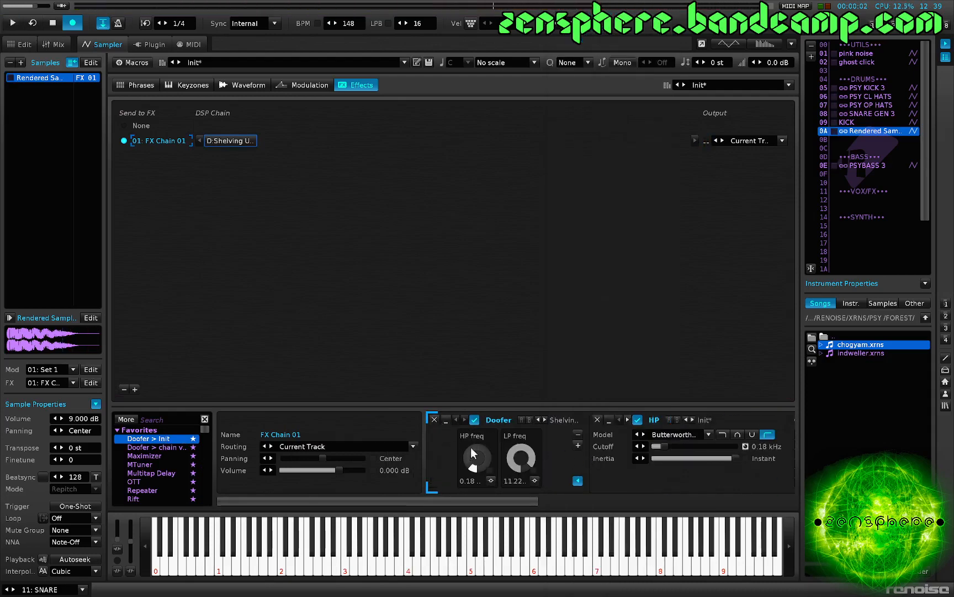
- Set the Shelving Unit's HP freq to about 0.22 kHz and LP freq to about 10.41 kHz during playback
key(F2)
key(space)
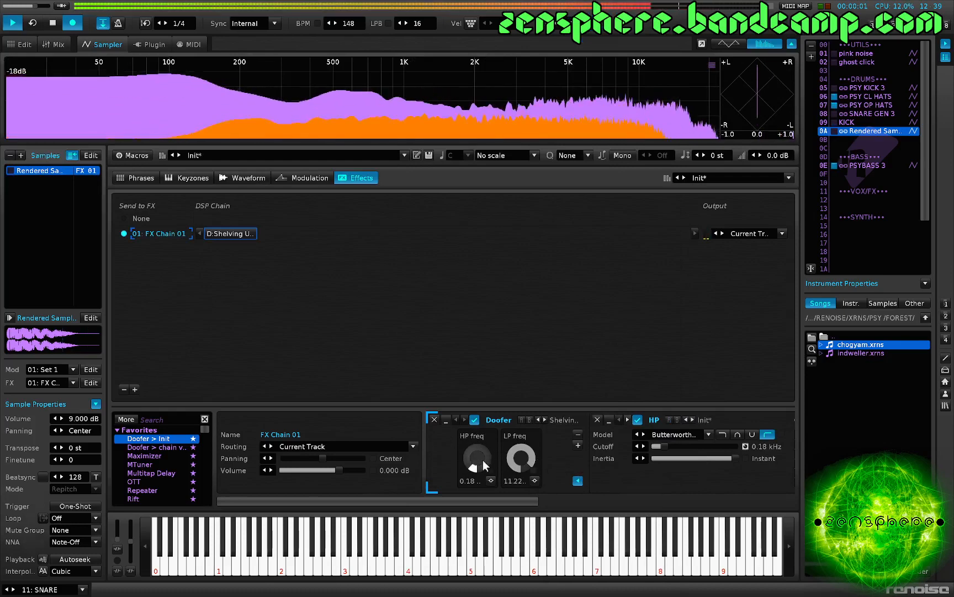
drag(478, 458, 521, 466)
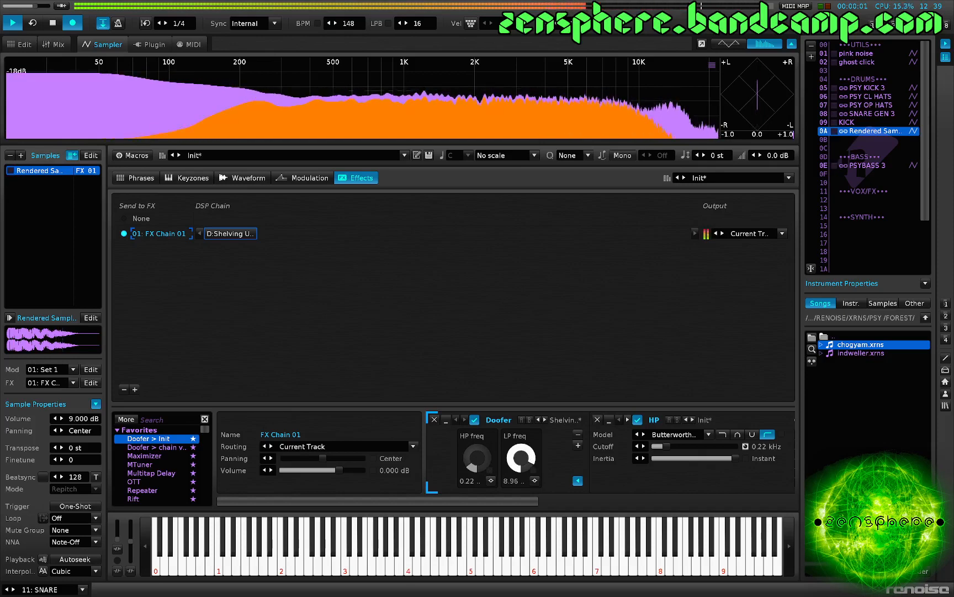
drag(520, 466, 521, 463)
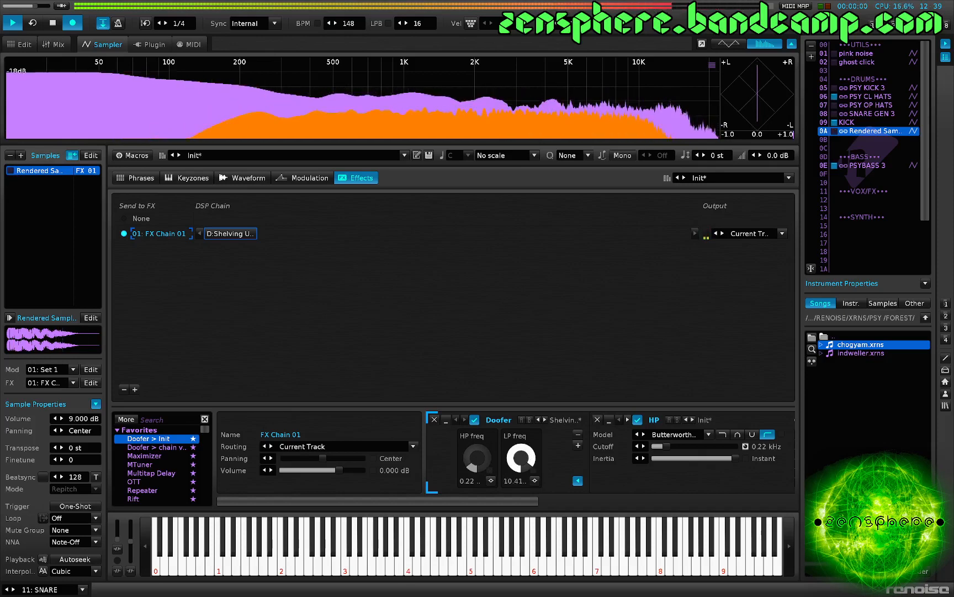
- Add an EQ 10 to the snare's FX chain and place it before the Shelving Unit Doofer
scroll(136, 455, down, 5)
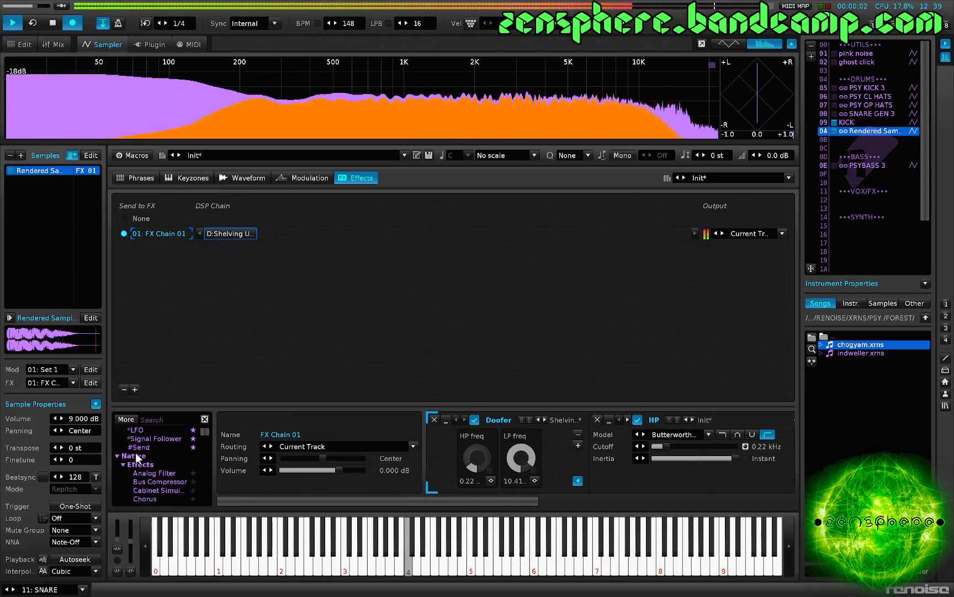
scroll(145, 479, down, 1)
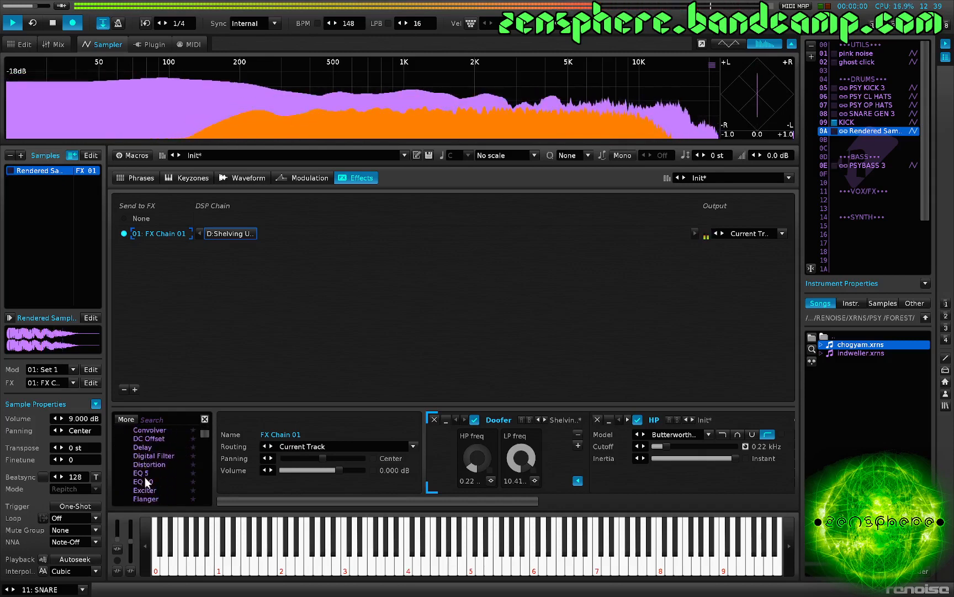
double_click(144, 481)
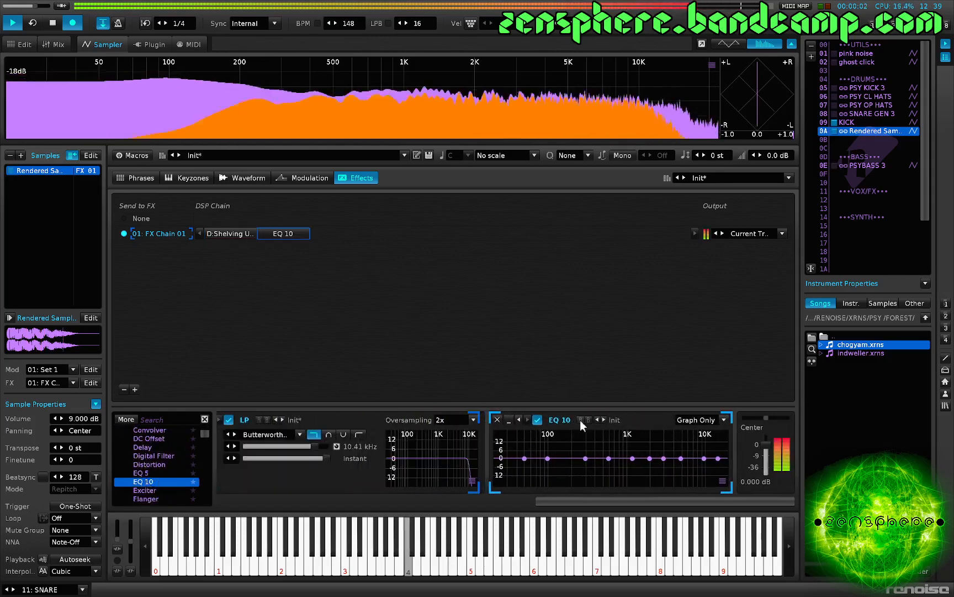
drag(291, 233, 205, 234)
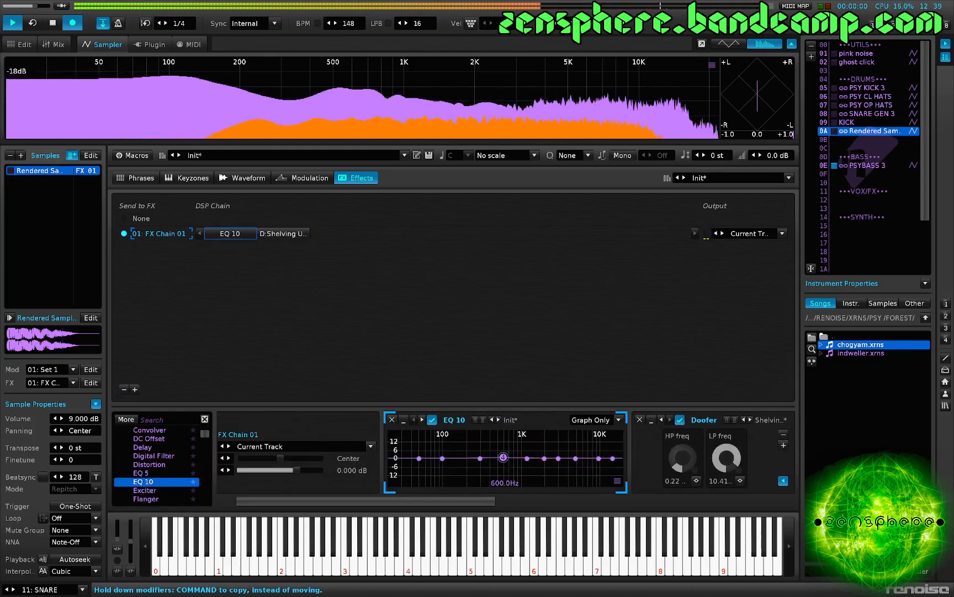
- Boost the snare around 590 Hz with EQ 10 band 4 and stack a slightly raised band 6 there
drag(503, 458, 502, 444)
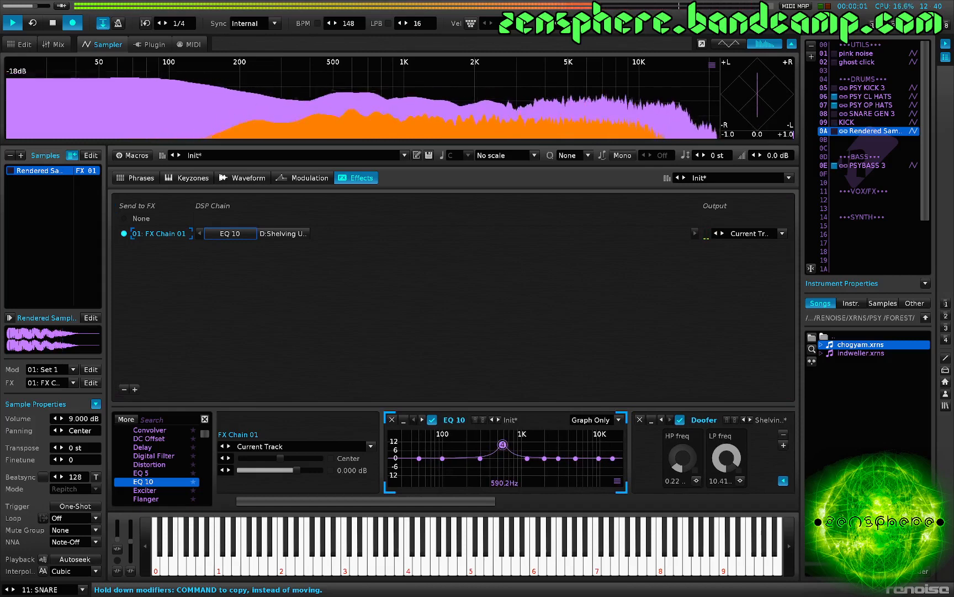
drag(502, 444, 502, 442)
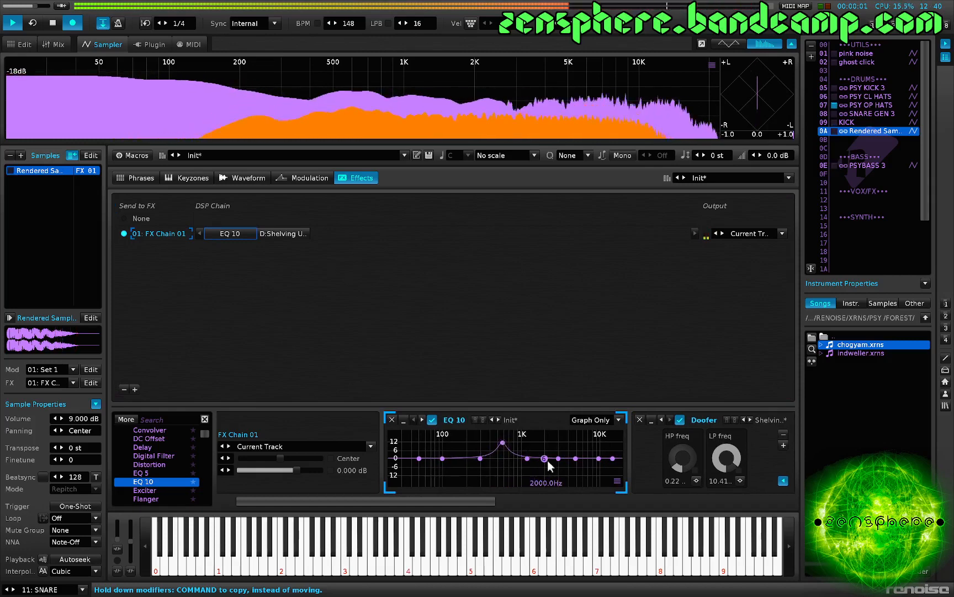
drag(545, 458, 503, 456)
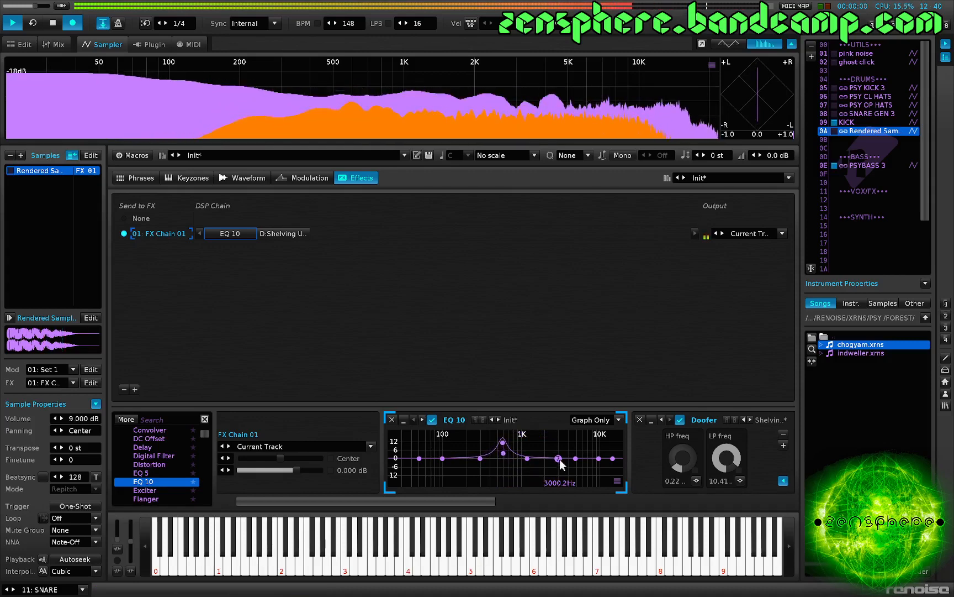
- Boost the snare's upper range with EQ 10 bands 7 and 8 stacked around 4.4 kHz
drag(559, 458, 557, 449)
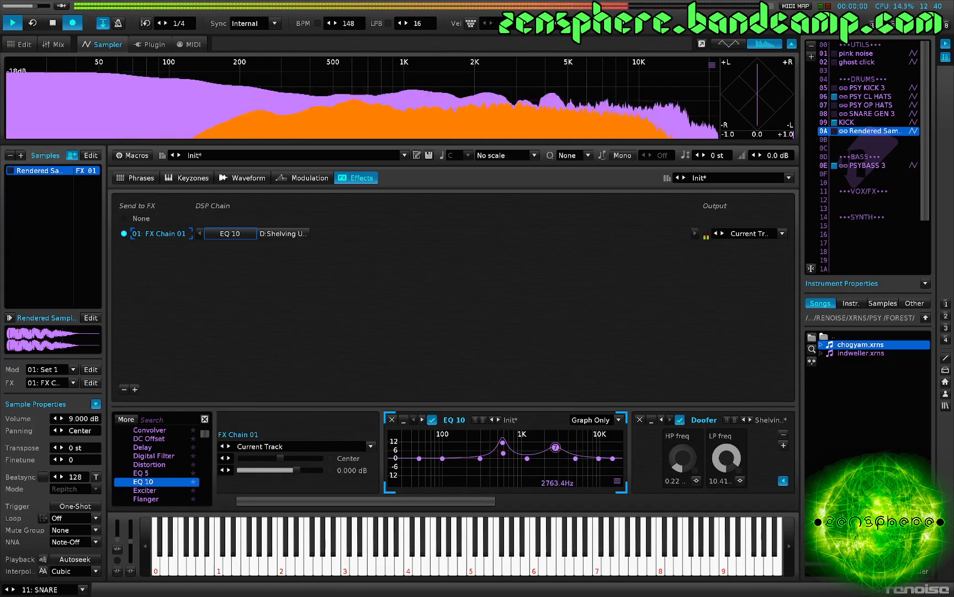
drag(557, 448, 555, 450)
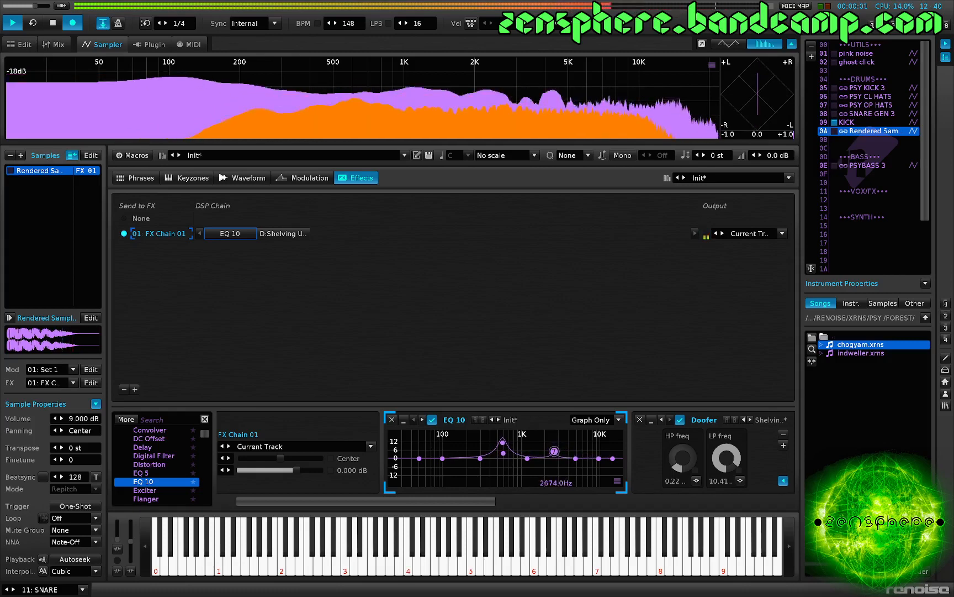
drag(554, 451, 568, 446)
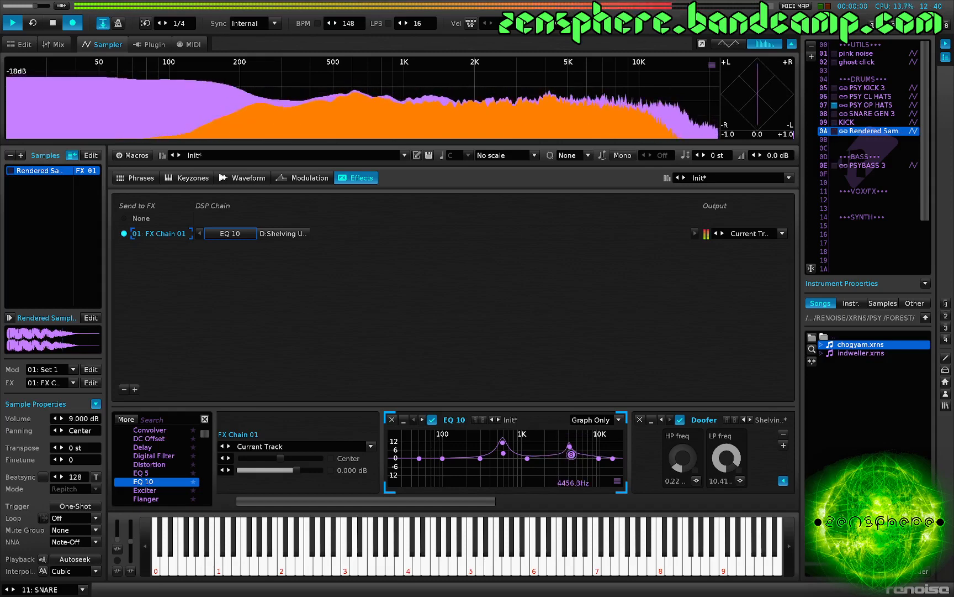
drag(570, 447, 570, 446)
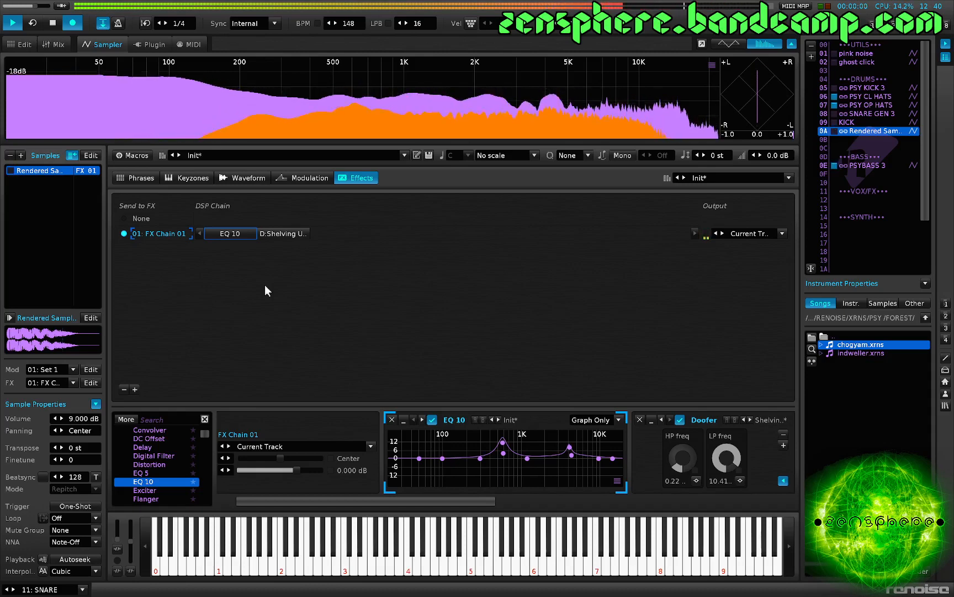
- Apply a fade-out across the entire rendered snare waveform and clear the selection
click(255, 178)
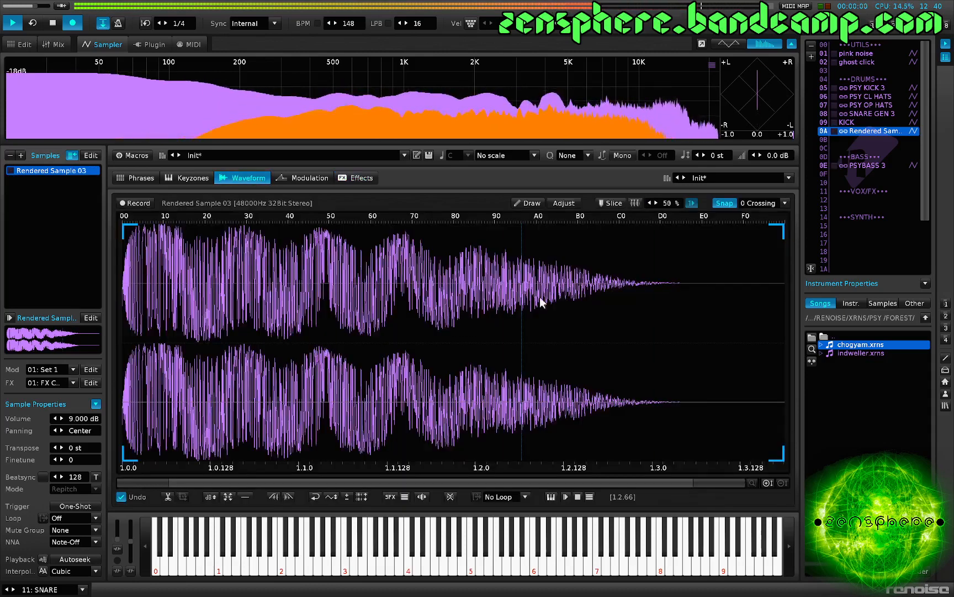
click(752, 204)
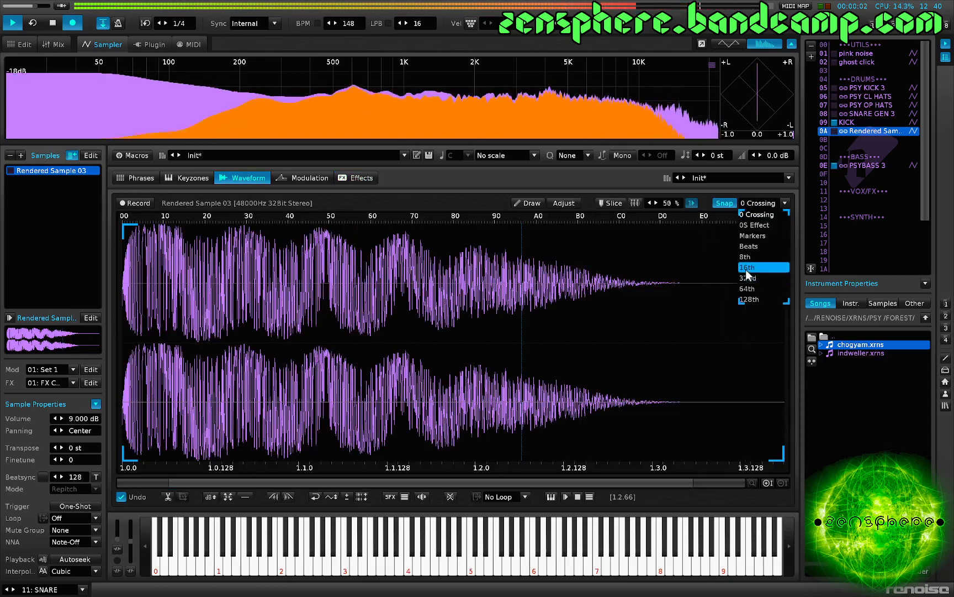
click(720, 241)
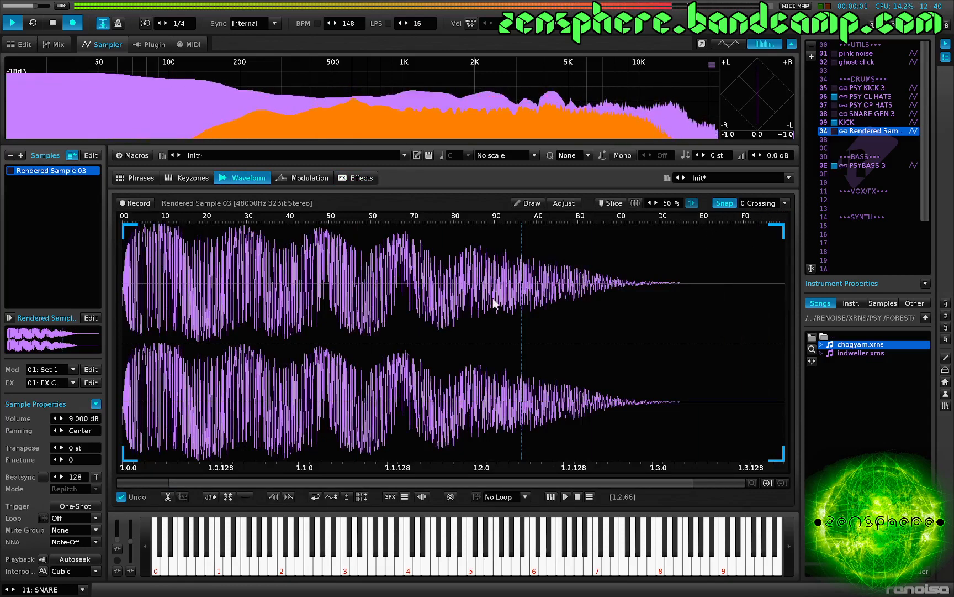
key(ctrl+a)
key(ctrl+o)
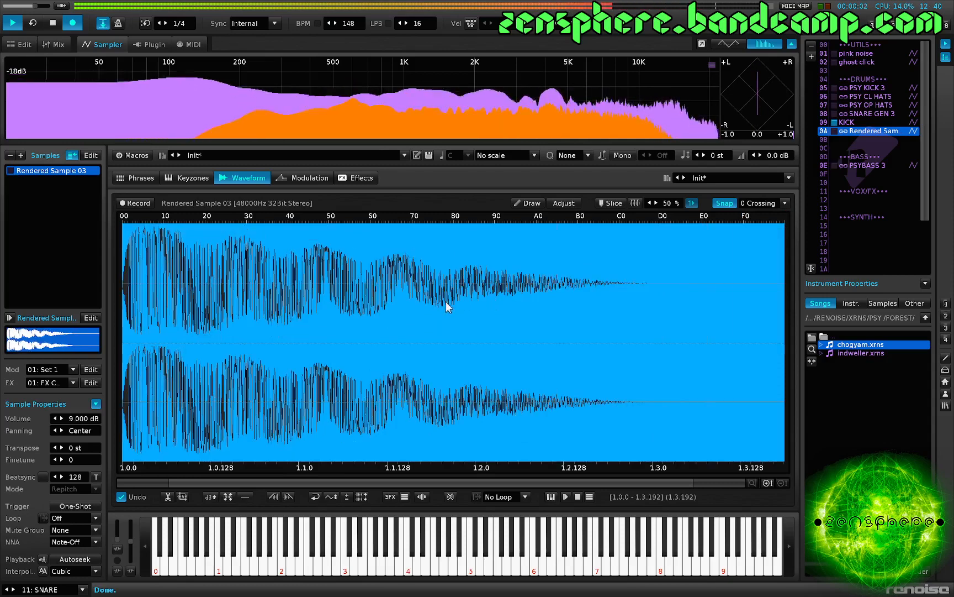
click(457, 326)
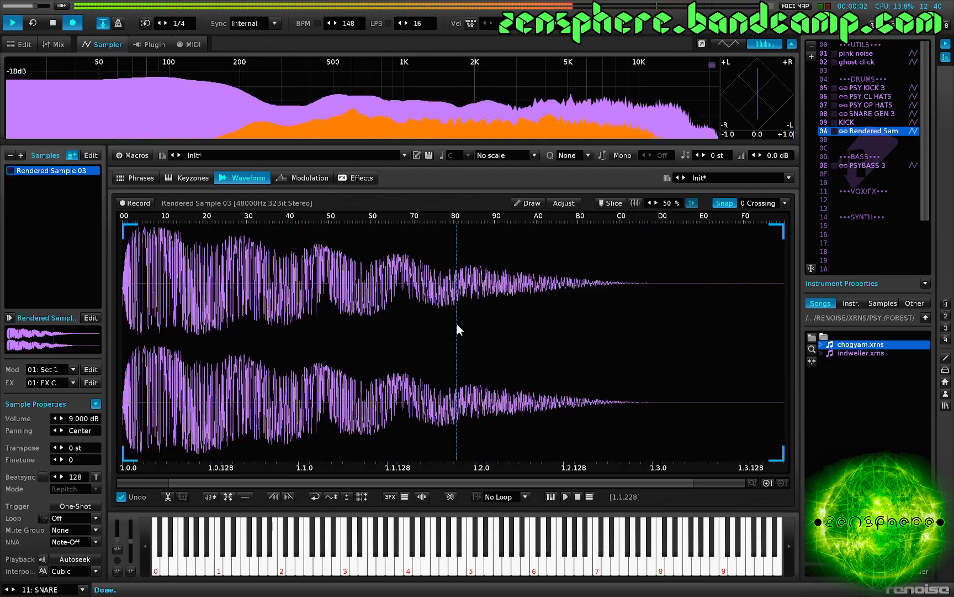
- Stop playback, render lines 10 to 20 of the SNARE track to a new sample, and reselect instrument 0A
click(361, 179)
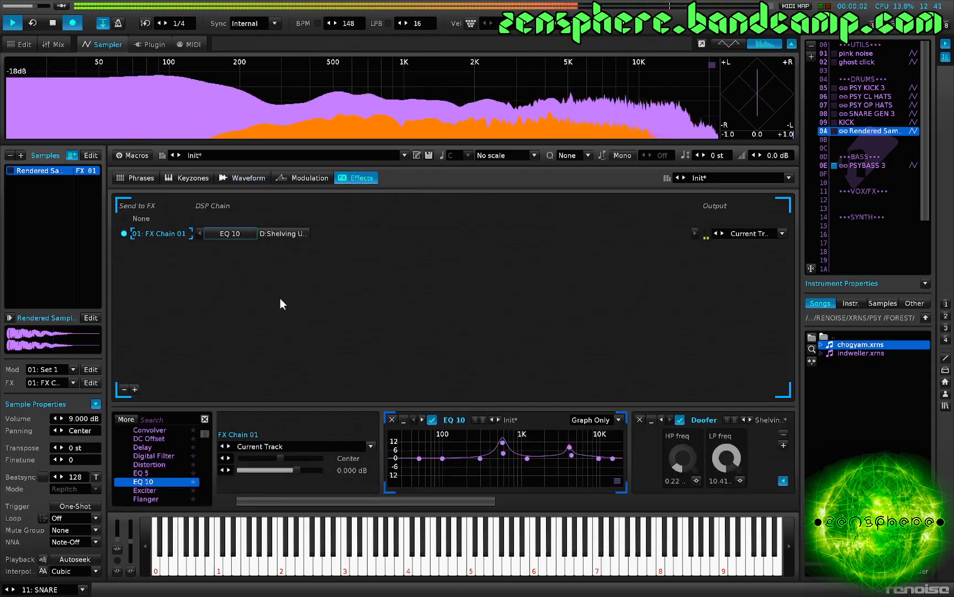
key(space)
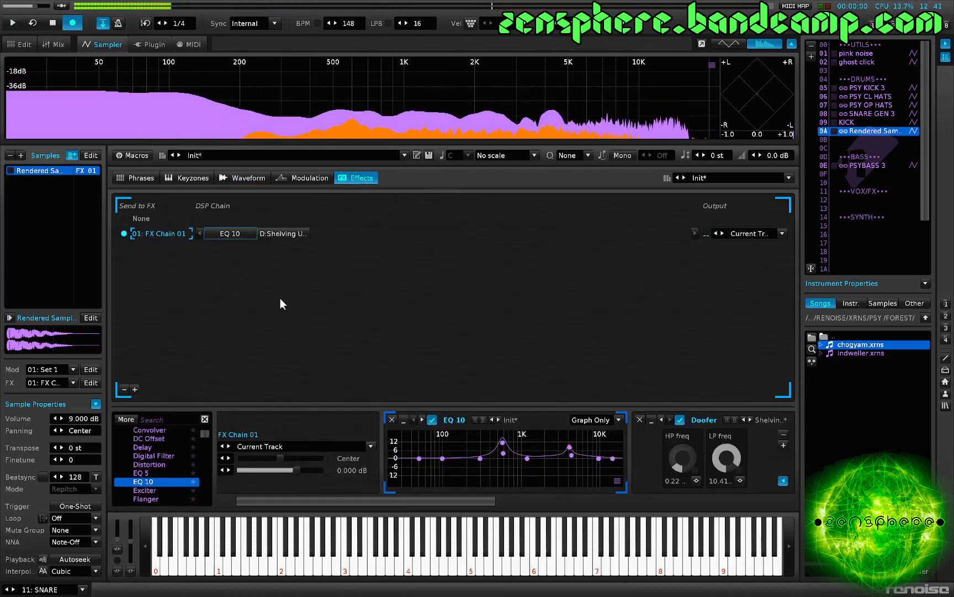
key(F1)
scroll(560, 273, up, 4)
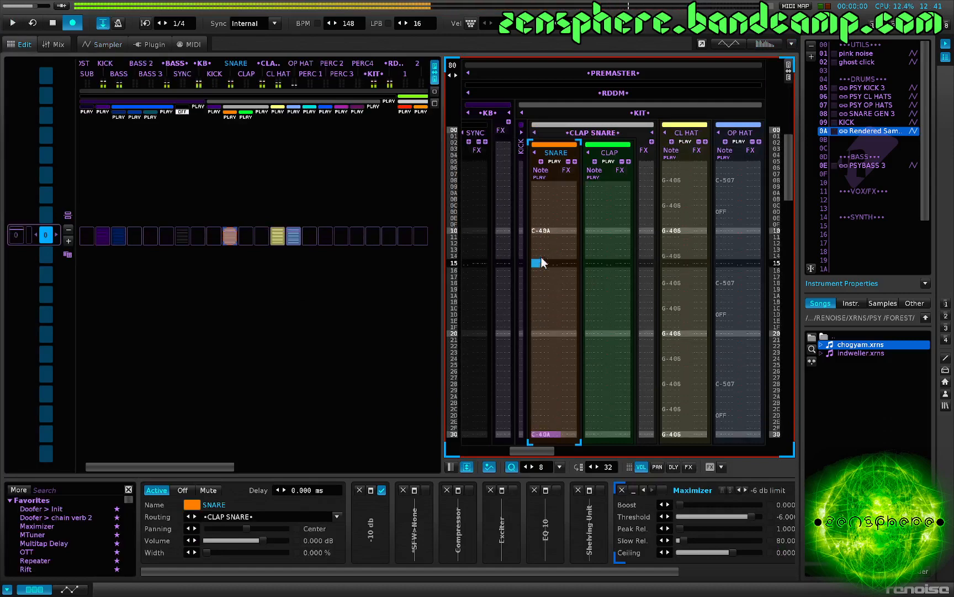
drag(544, 230, 547, 355)
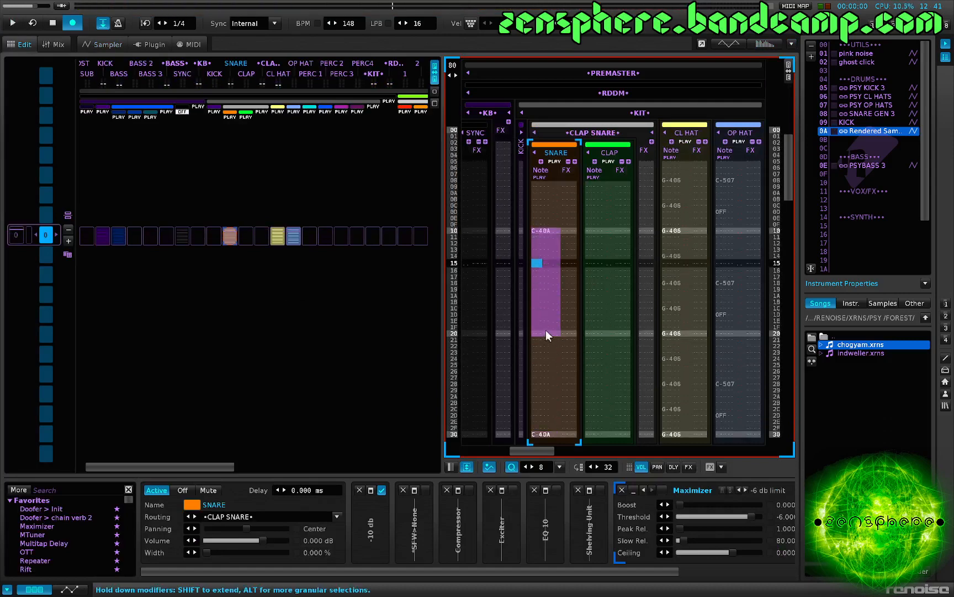
key(ctrl+shift+r)
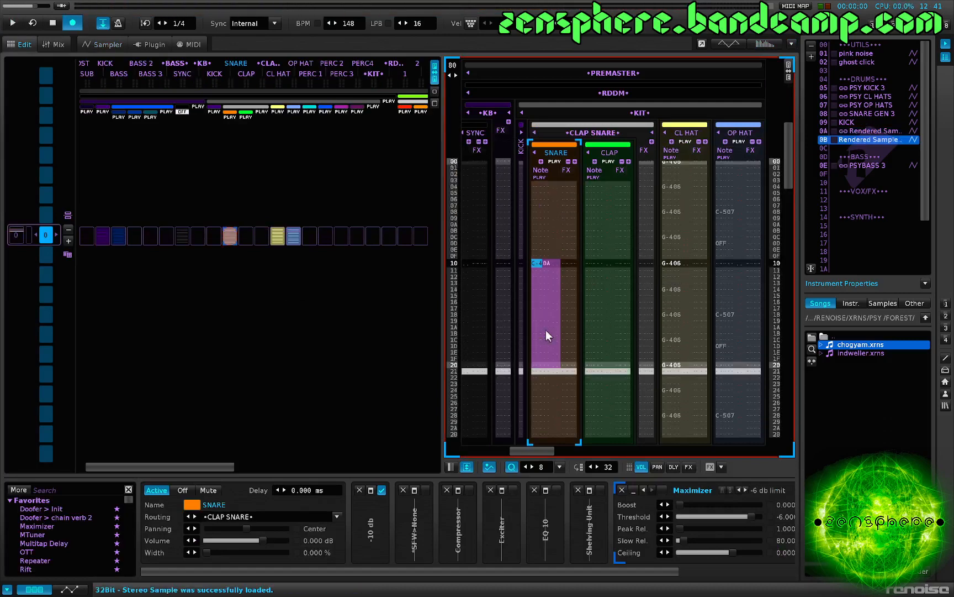
click(863, 131)
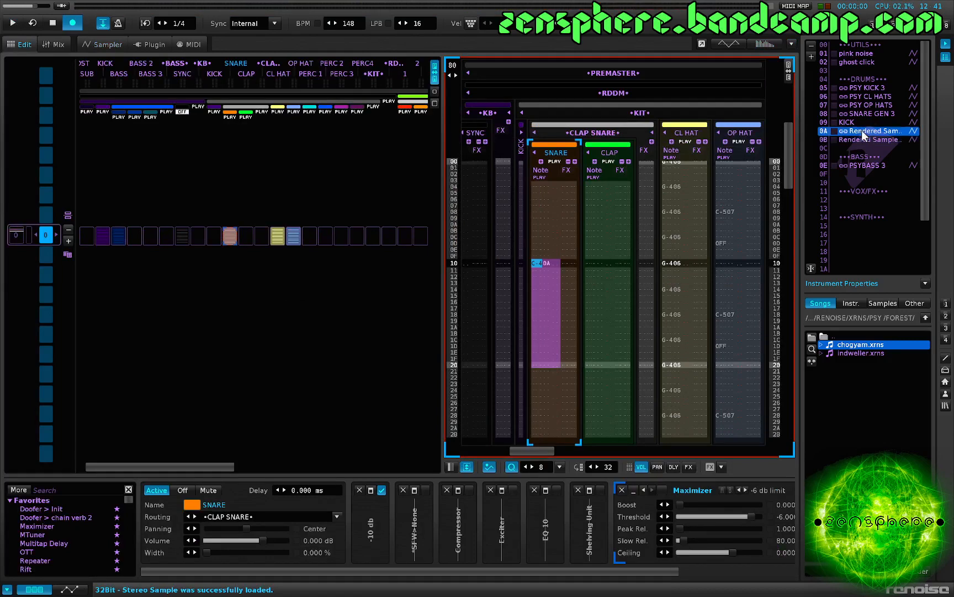
- Delete the old rendered snare instrument in slot 0A and trim the new Rendered Sample 04 to the range 1.0.0 to 1.3.158
click(811, 47)
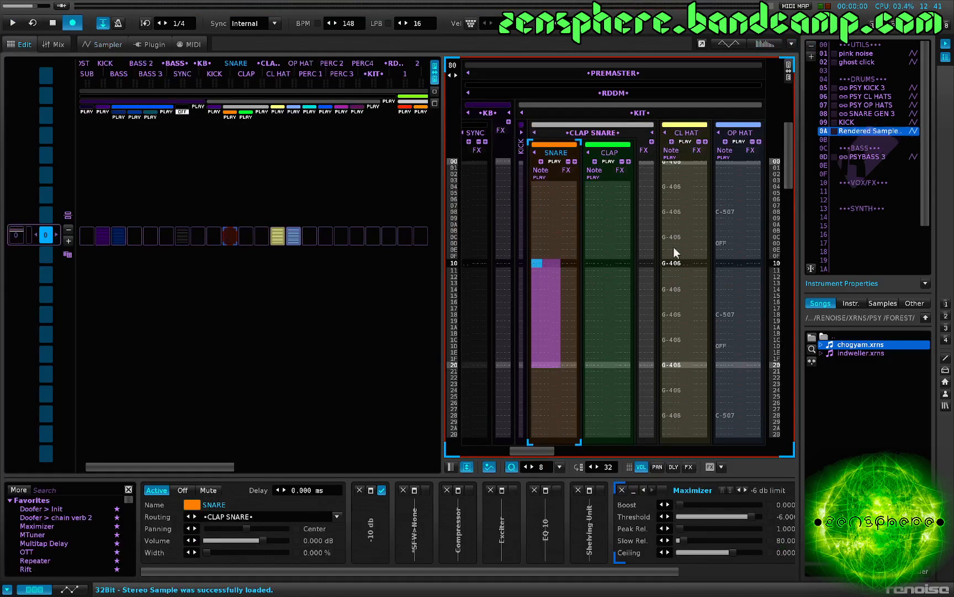
double_click(855, 137)
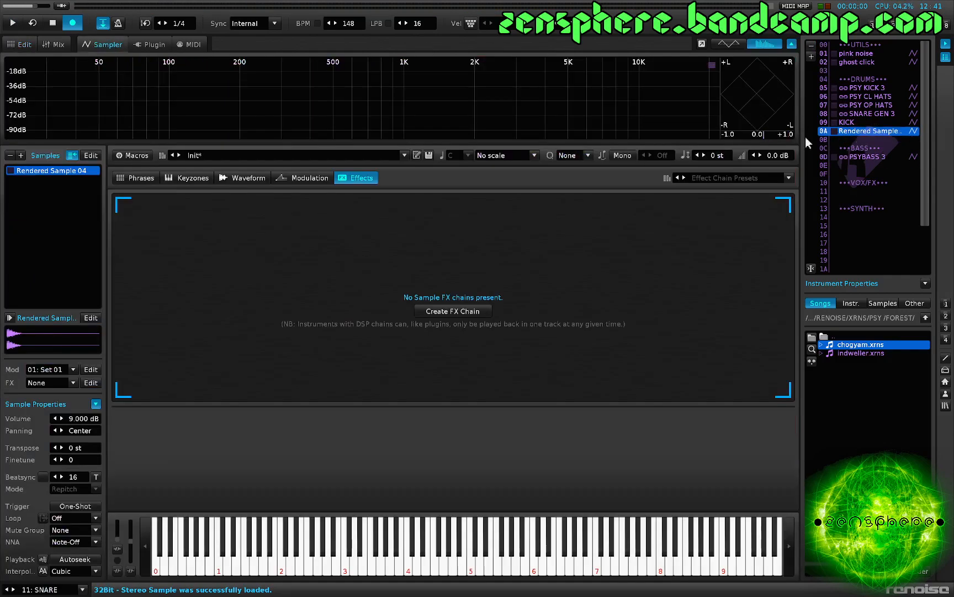
click(241, 177)
drag(263, 303, 2, 341)
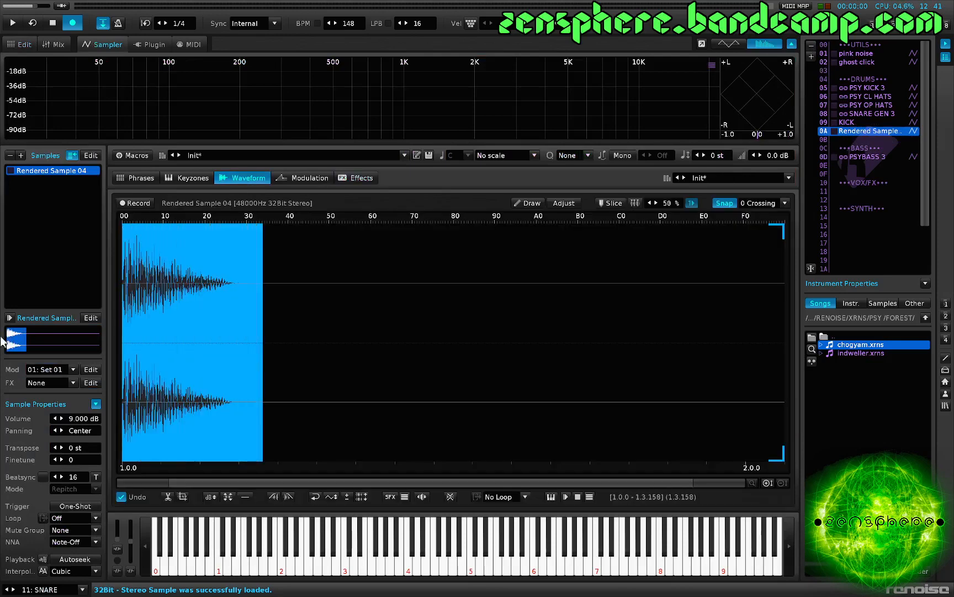
key(ctrl+t)
key(z)
key(z)
key(z)
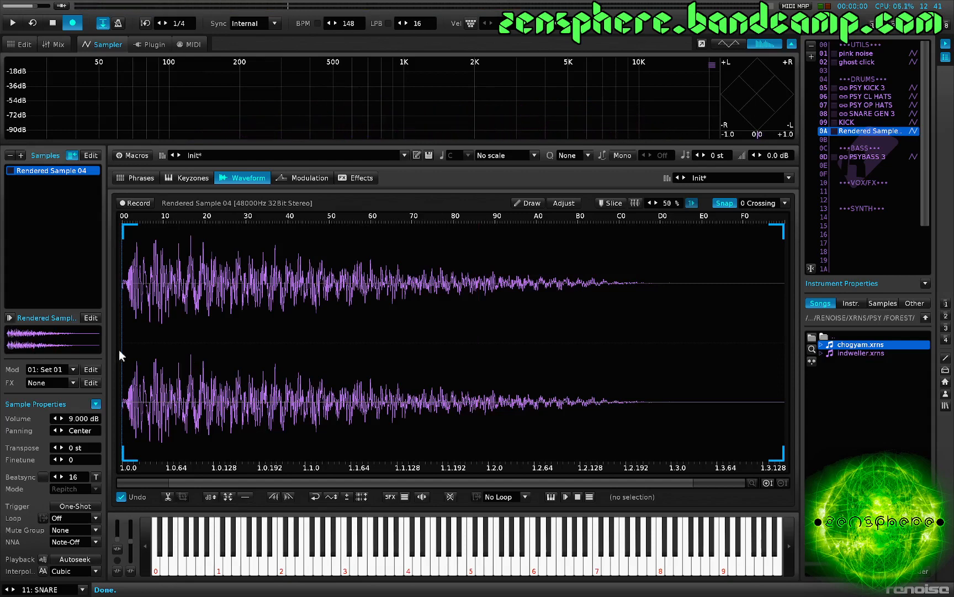
- Cut the near-silent lead-in from the very start of the rendered snare waveform
scroll(119, 349, up, 5)
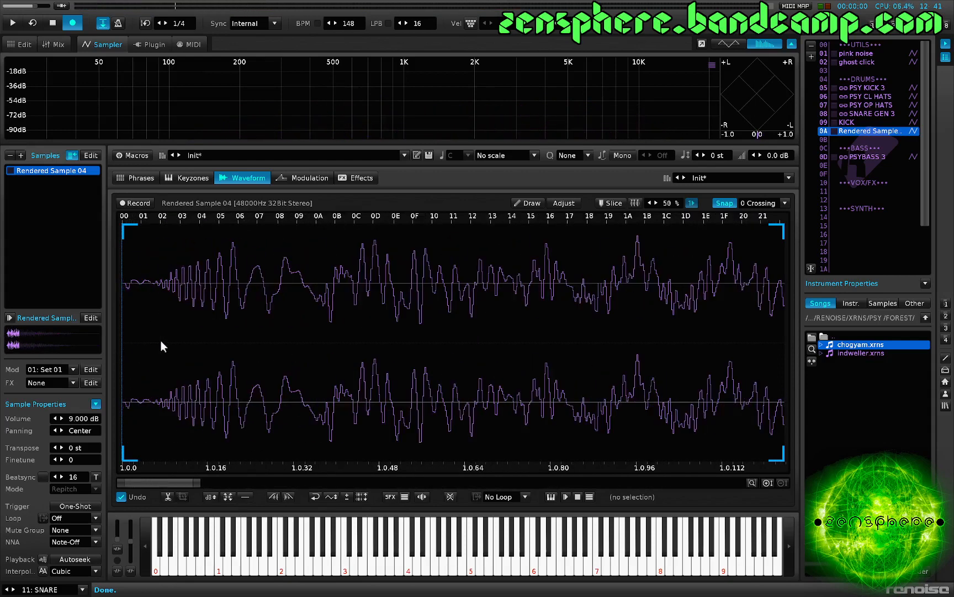
drag(160, 347, 1, 347)
key(Delete)
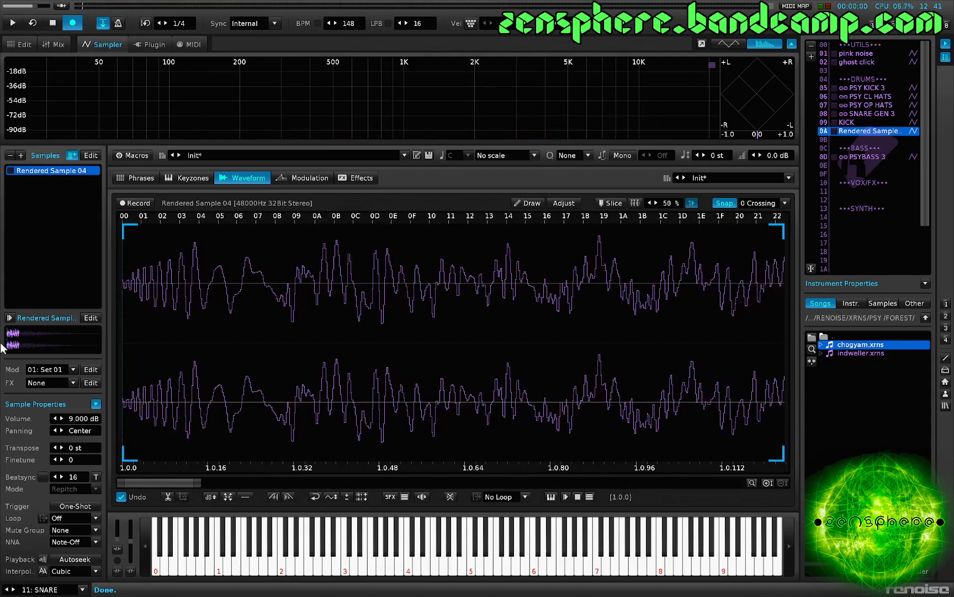
- Fade in the snare sample from 1.0.0 to 1.0.6 and audition the result
drag(156, 342, 55, 347)
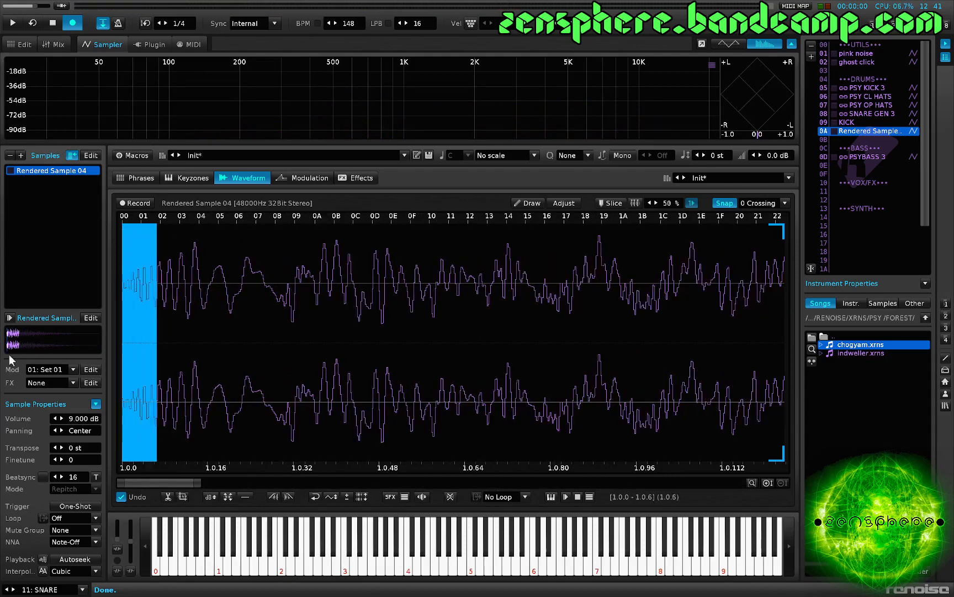
key(ctrl+i)
click(162, 329)
key(z)
key(z)
key(z)
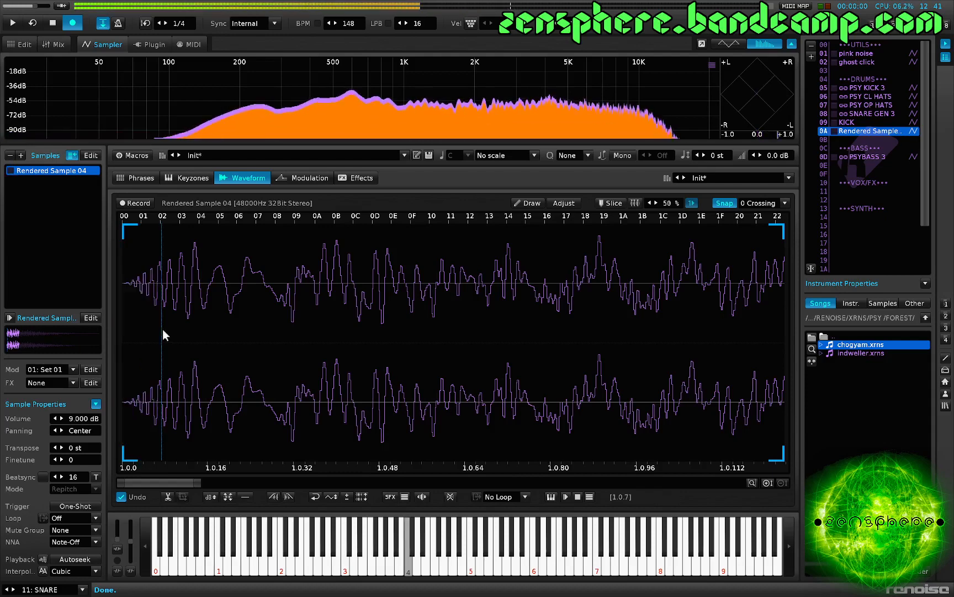
scroll(162, 328, down, 5)
key(z)
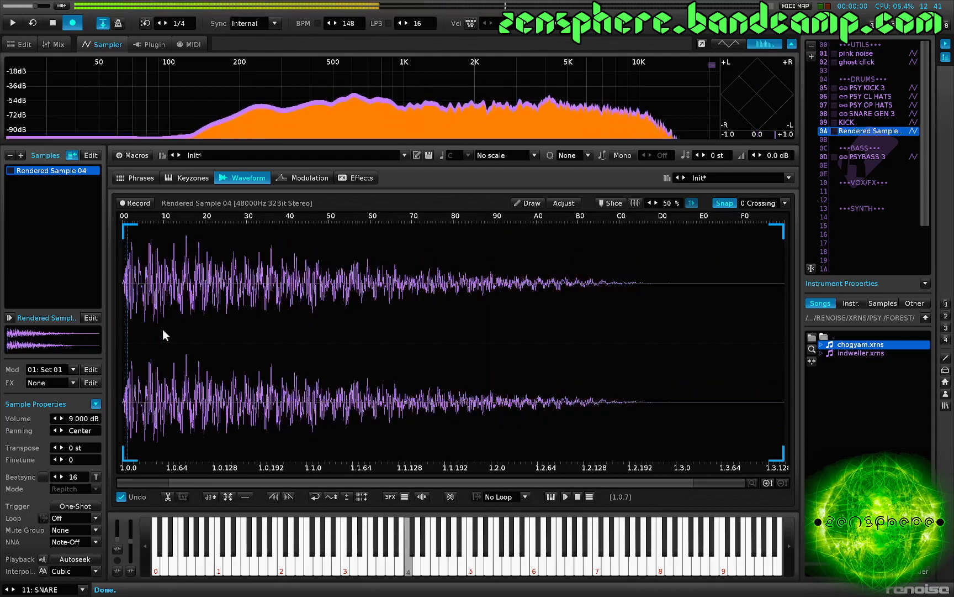
- Add the chain verb 2 Doofer to the SNARE track during playback, with wet max 19.600 %, sensitivity 95.200 %, duration 536 ms and low cut 1726 Hz
key(F1)
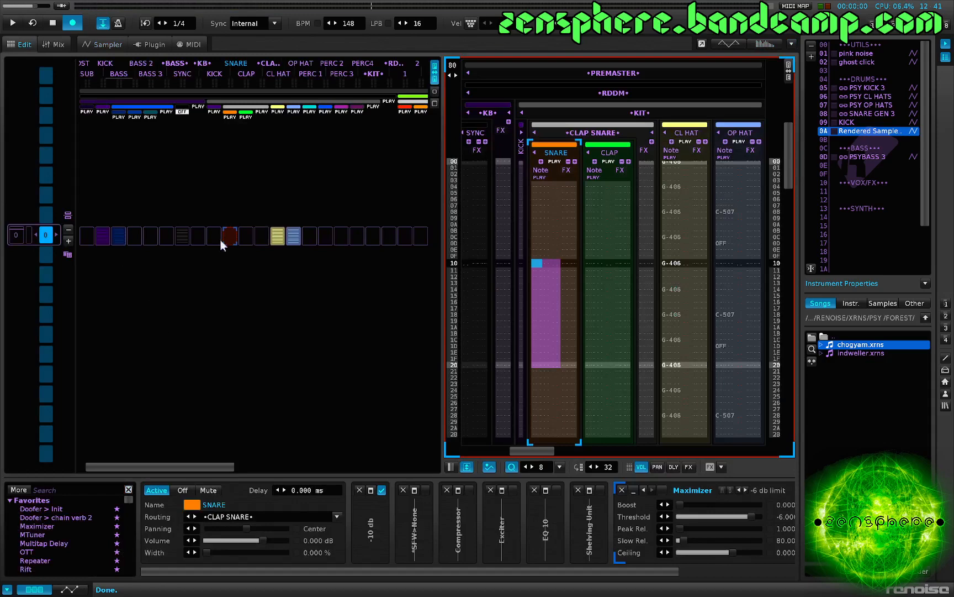
key(space)
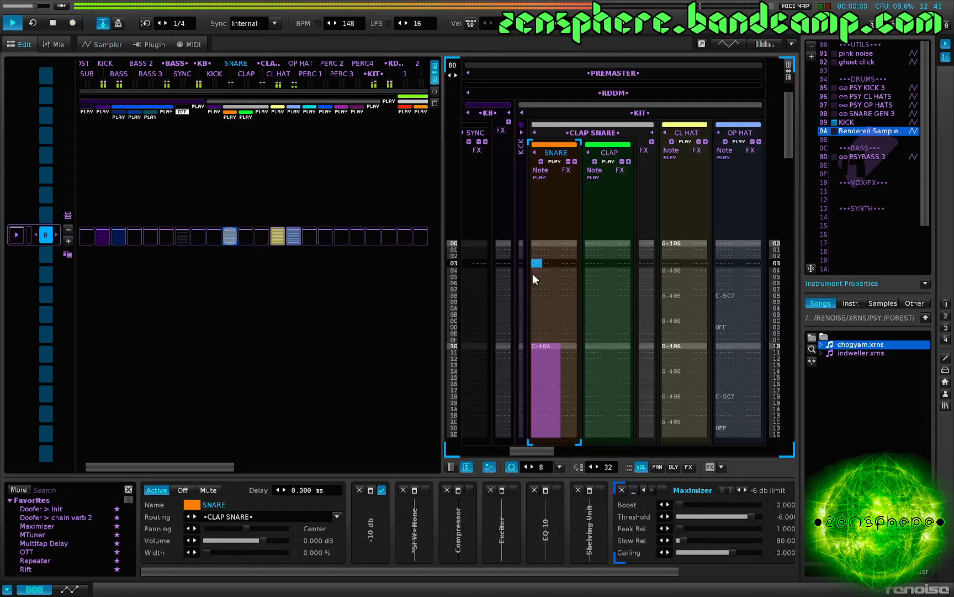
key(F3)
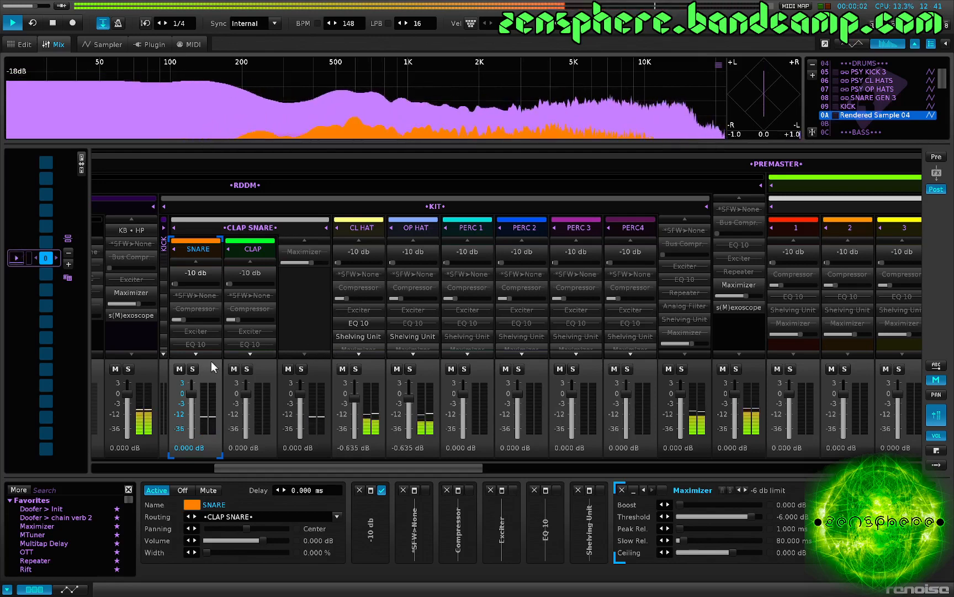
scroll(212, 362, up, 1)
scroll(212, 367, up, 1)
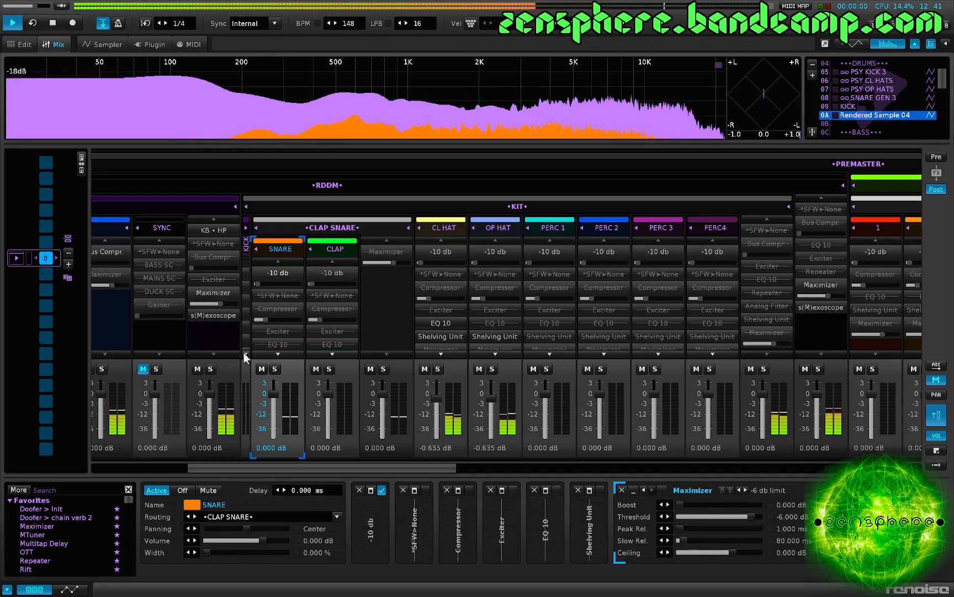
scroll(298, 305, down, 2)
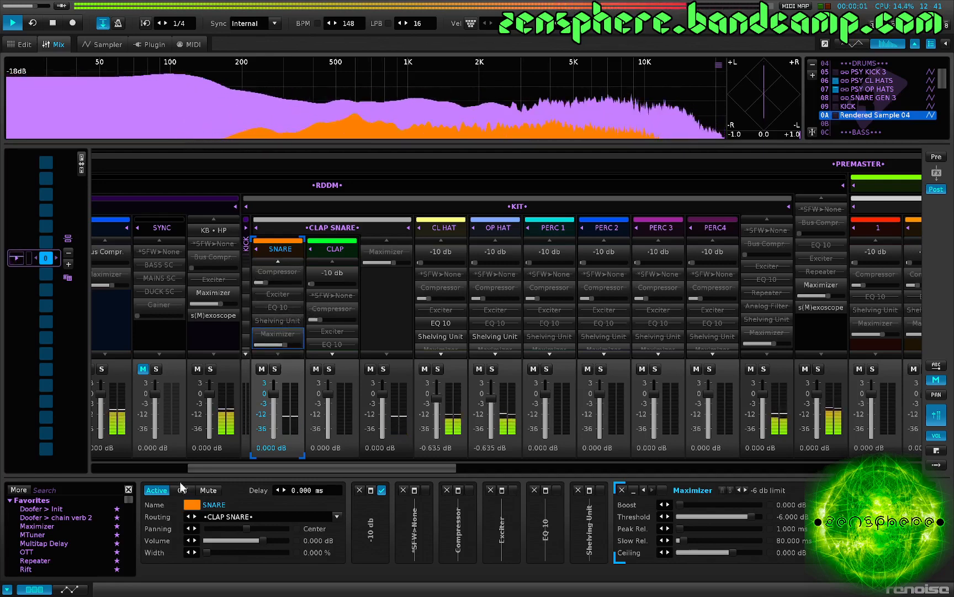
double_click(52, 517)
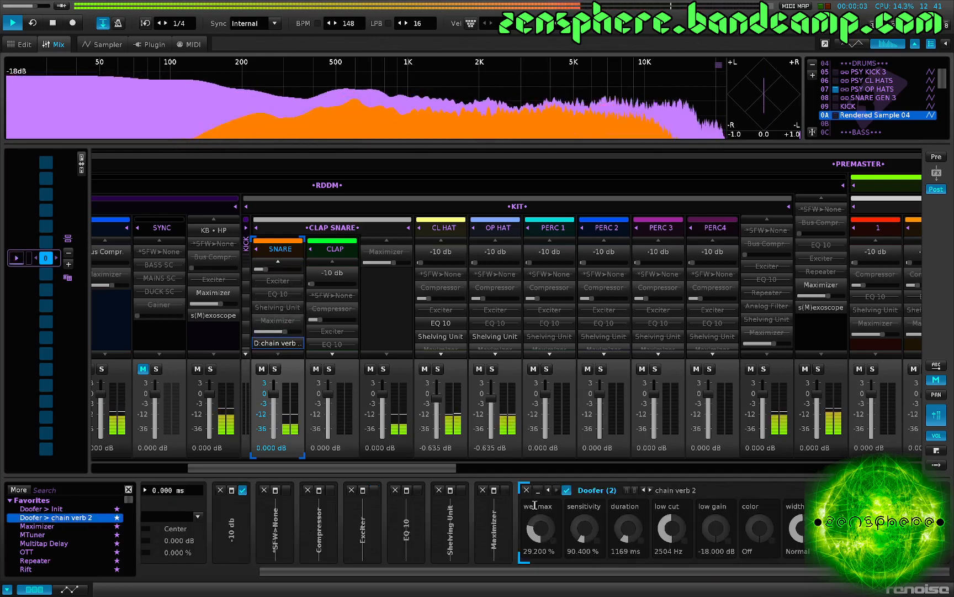
drag(541, 528, 672, 540)
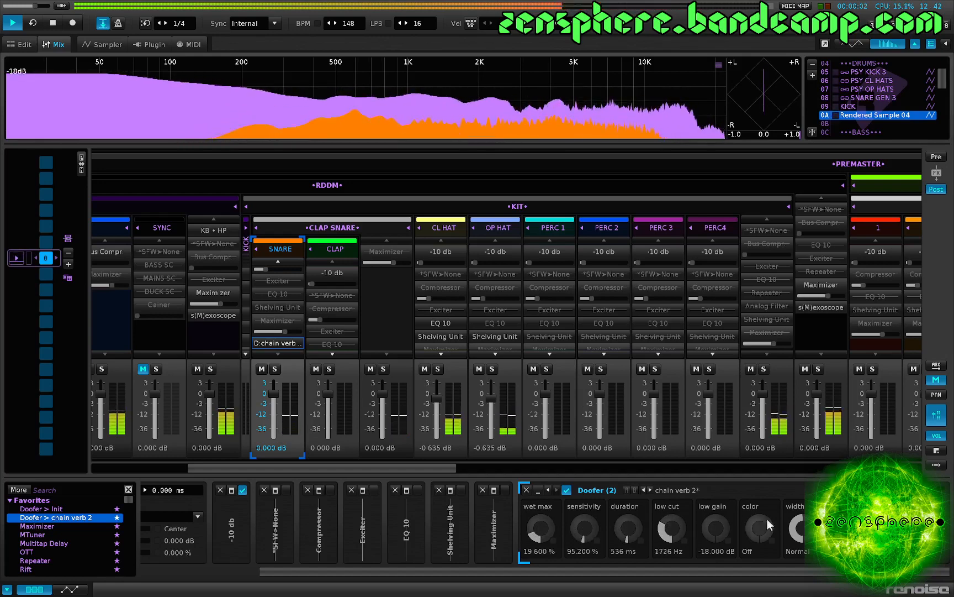
- Refine the snare's chain verb 2 with color 1180 Hz, narrower width, sensitivity 98.400 %, duration 140 ms and wet max 13.200 %
drag(760, 529, 760, 511)
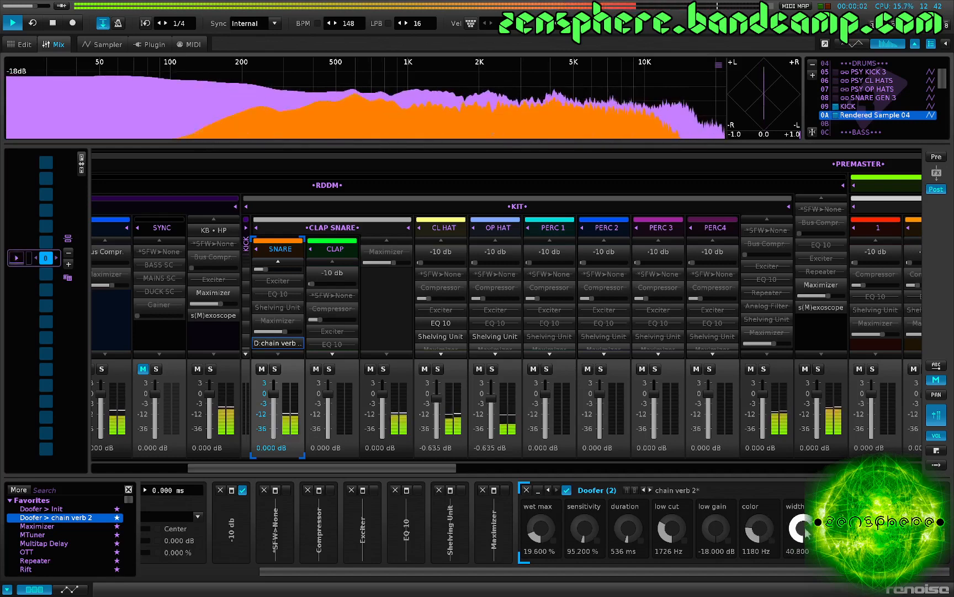
scroll(799, 370, right, 1)
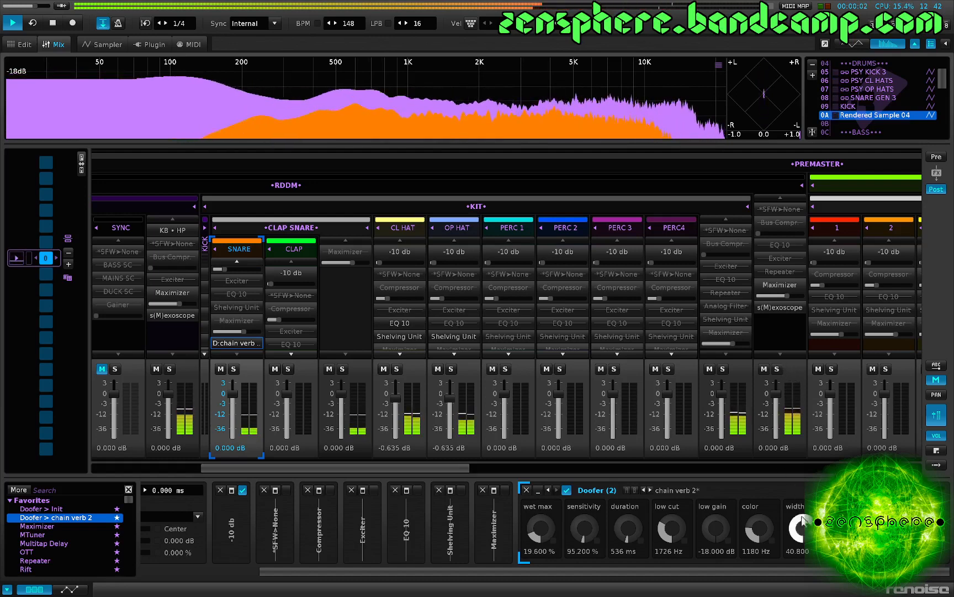
drag(802, 521, 802, 546)
mouse_move(628, 529)
mouse_down()
mouse_move(628, 519)
mouse_move(624, 538)
mouse_up()
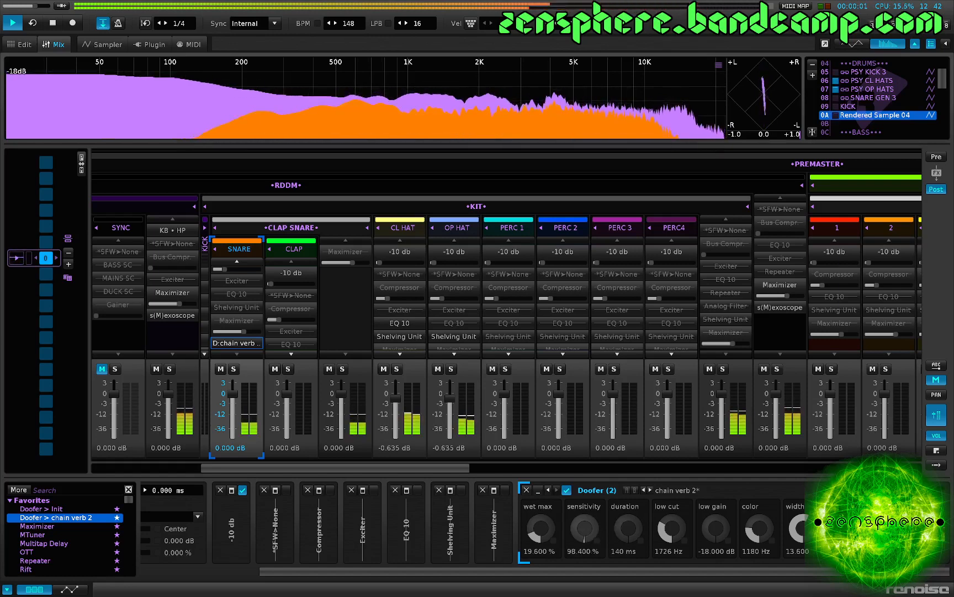
drag(551, 535, 551, 544)
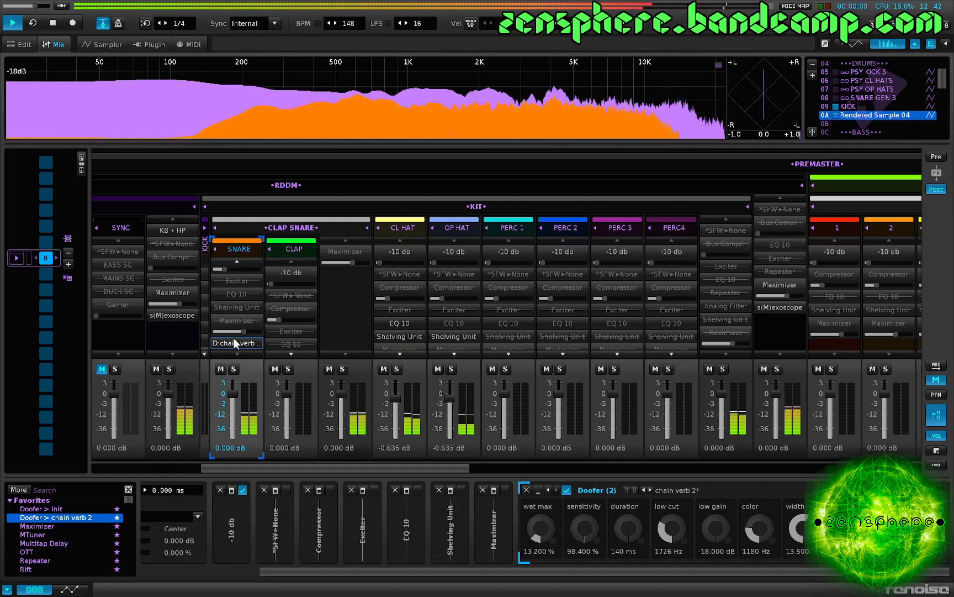
- Enable the SNARE track's Shelving Unit and set HP freq to 0.23 kHz and LP freq to 10.41 kHz
click(235, 307)
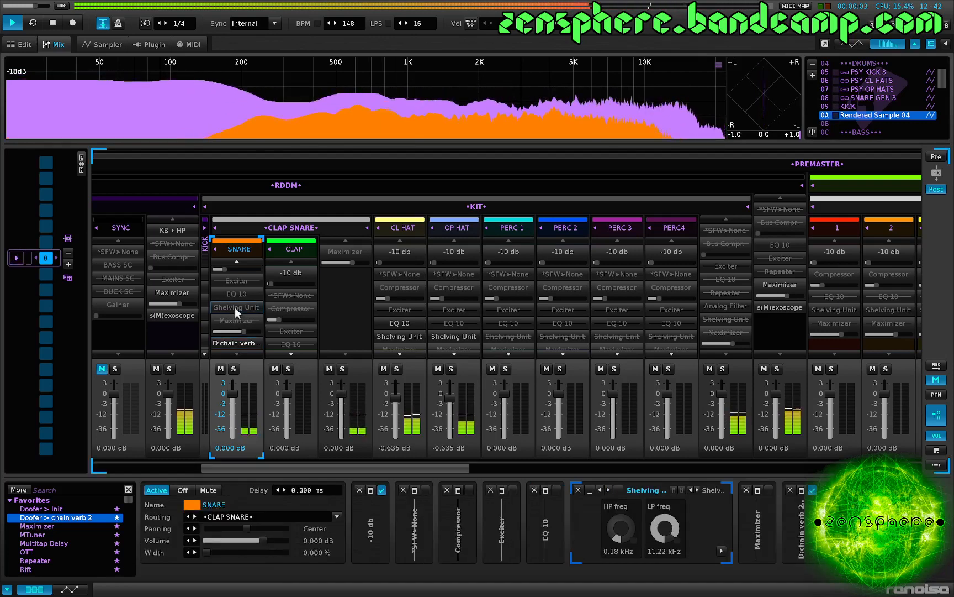
double_click(235, 307)
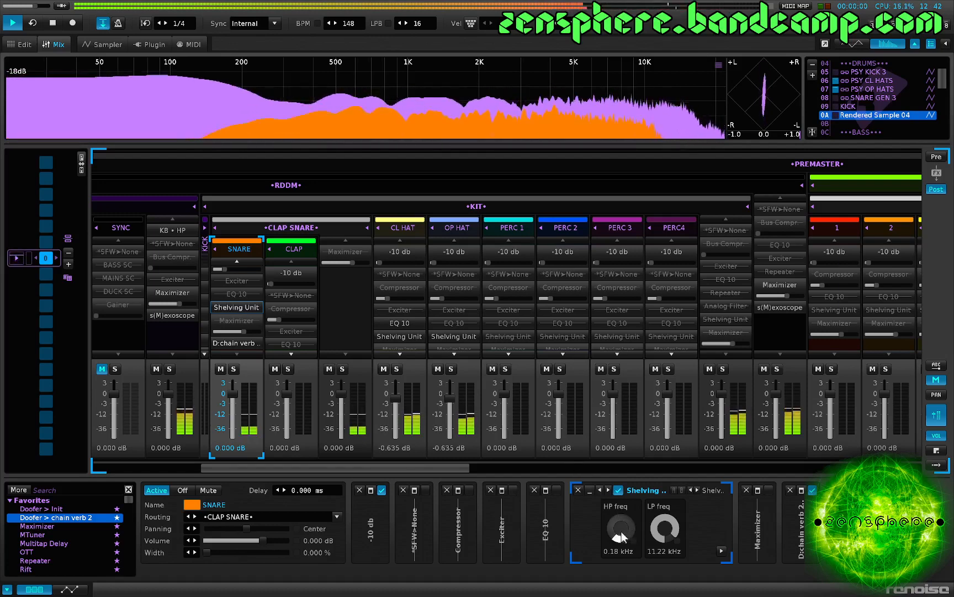
drag(621, 532, 667, 545)
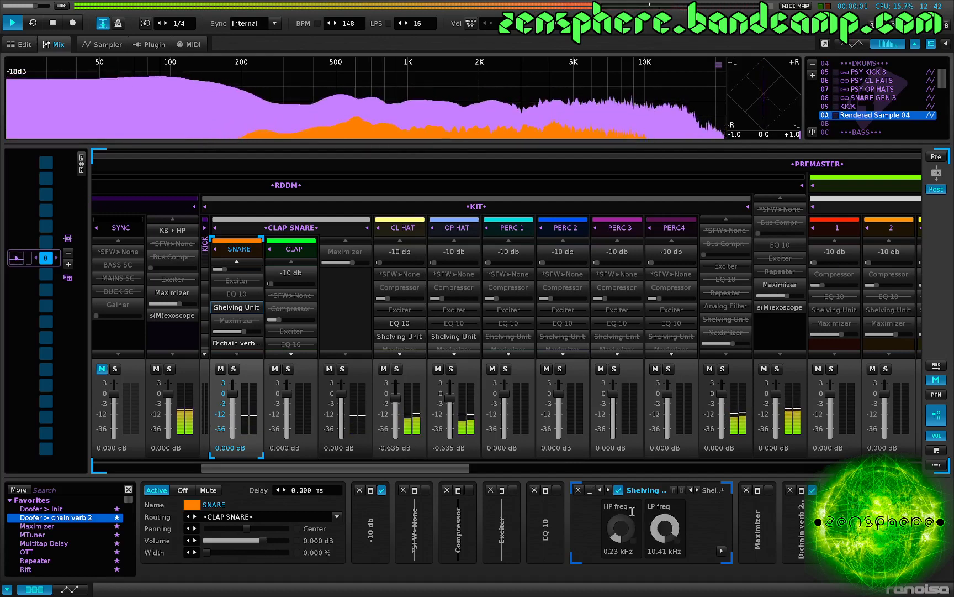
- Enable the SNARE track's Maximizer with a boost of 1.632 dB and stop playback
click(238, 319)
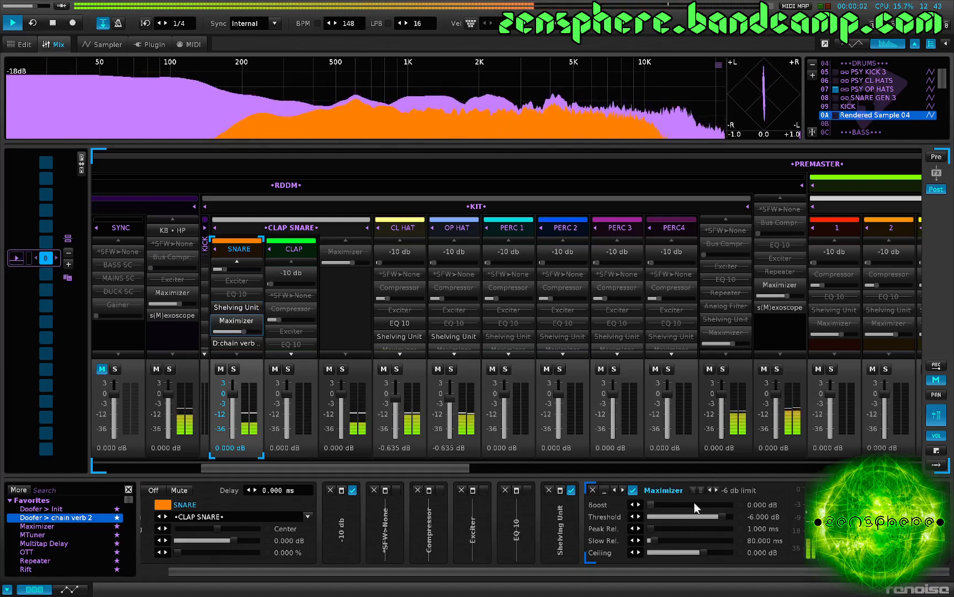
drag(695, 503, 695, 497)
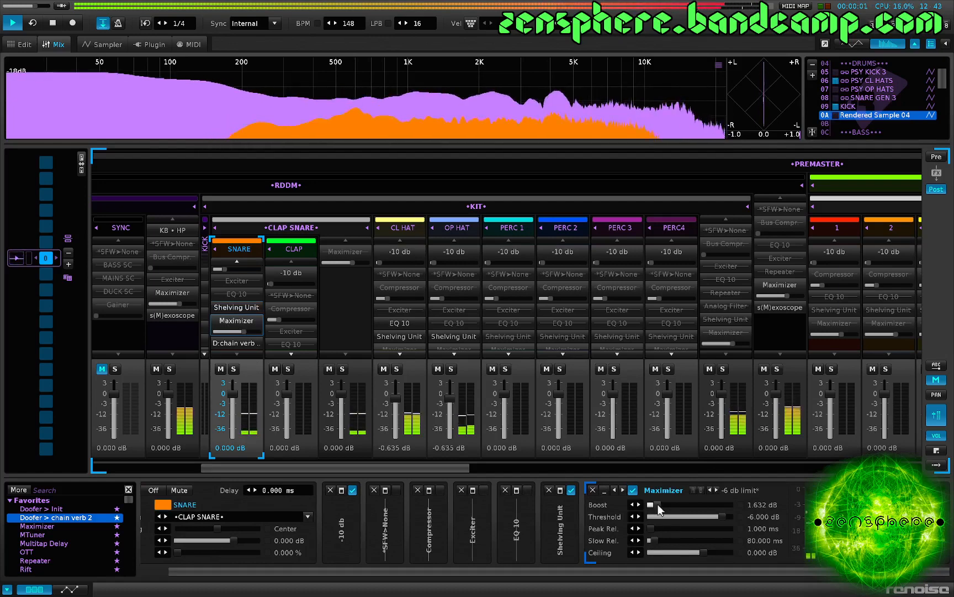
key(space)
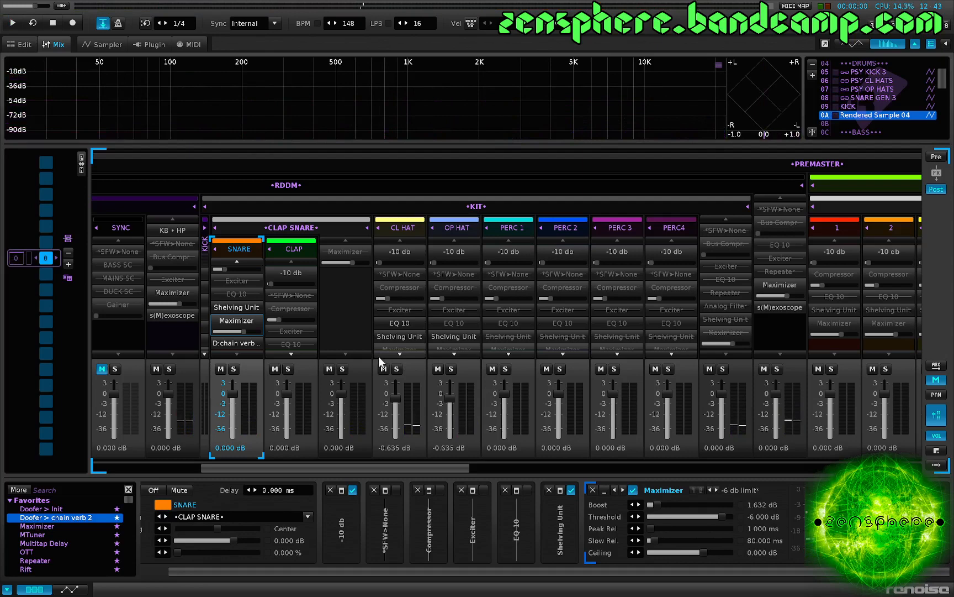
- Duplicate pattern 0 in the sequence to create patterns 1, 2 and 3
key(F2)
click(312, 335)
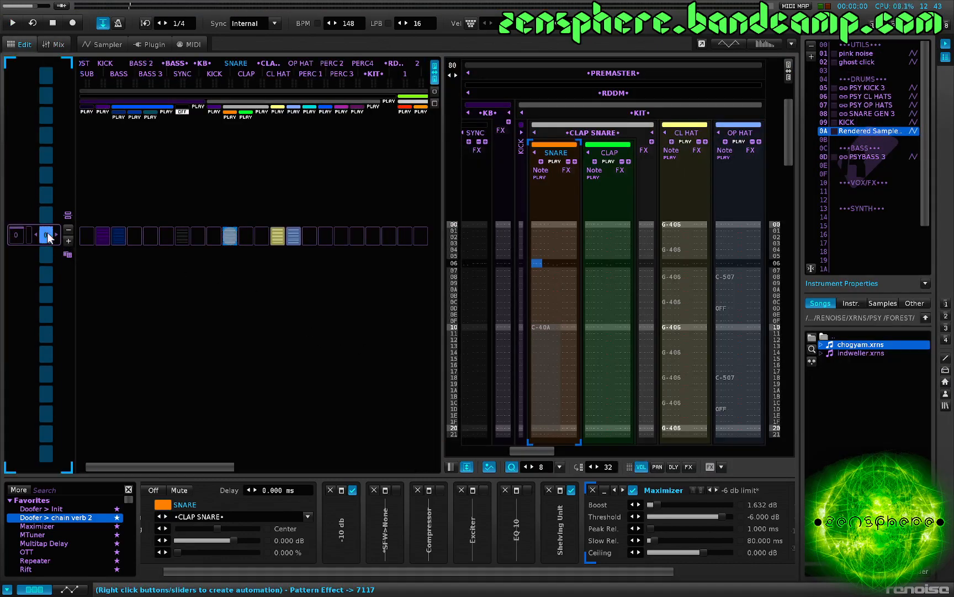
key(ctrl+k)
key(ctrl+k)
click(231, 360)
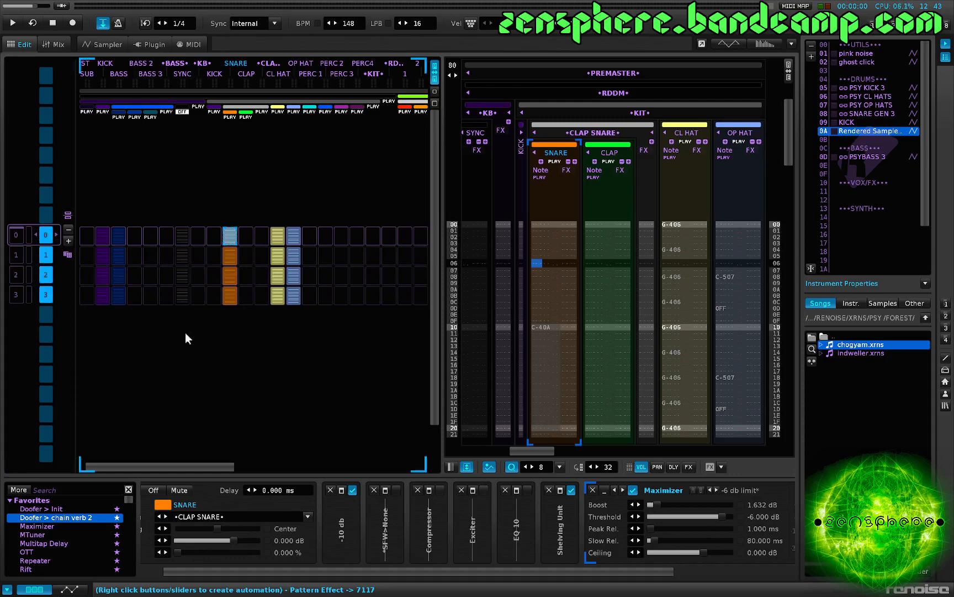
- Play the extended sequence, lower the SNARE track's volume to -1.555 dB in the mixer, and stop playback in the pattern editor
key(space)
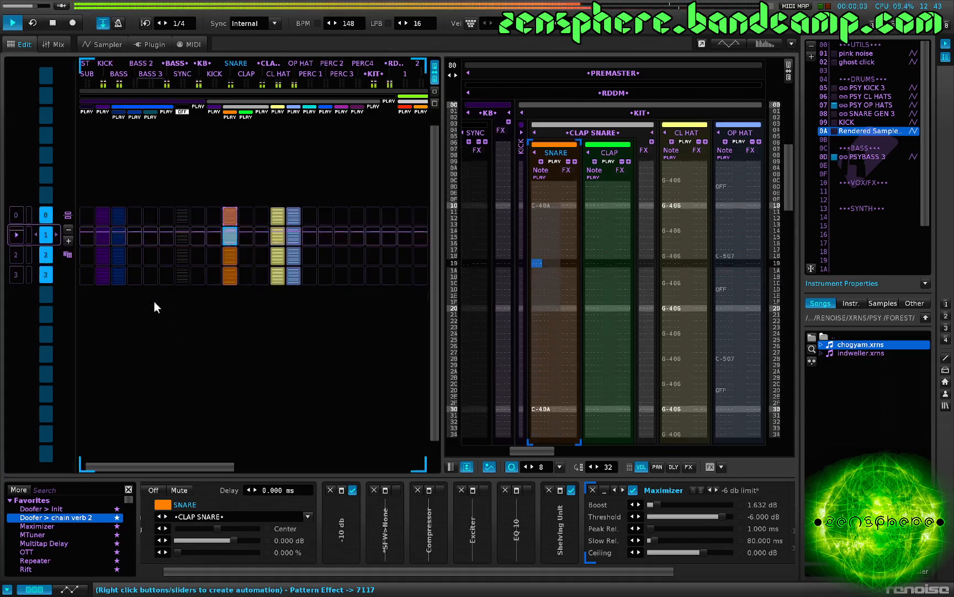
key(F3)
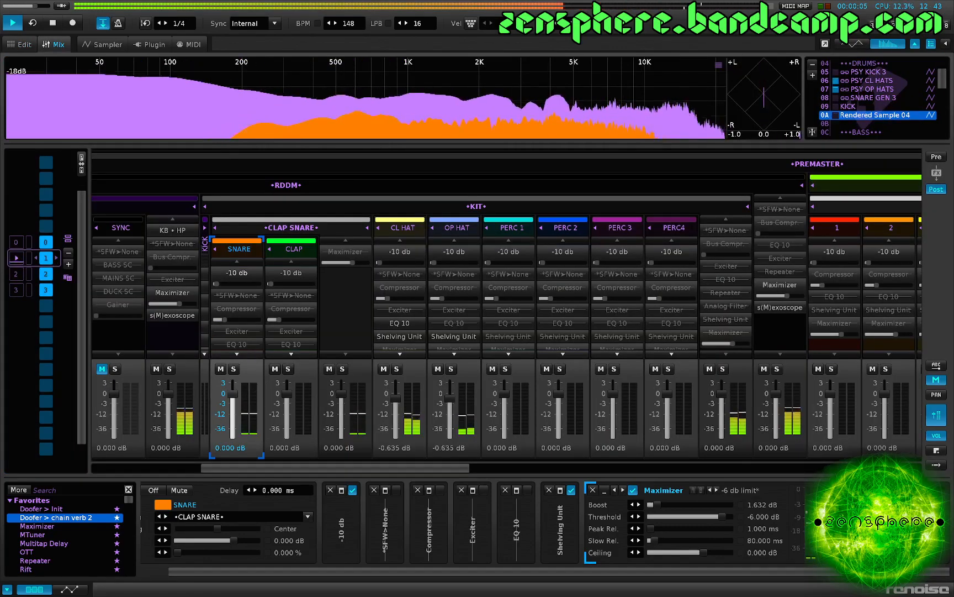
drag(232, 394, 233, 397)
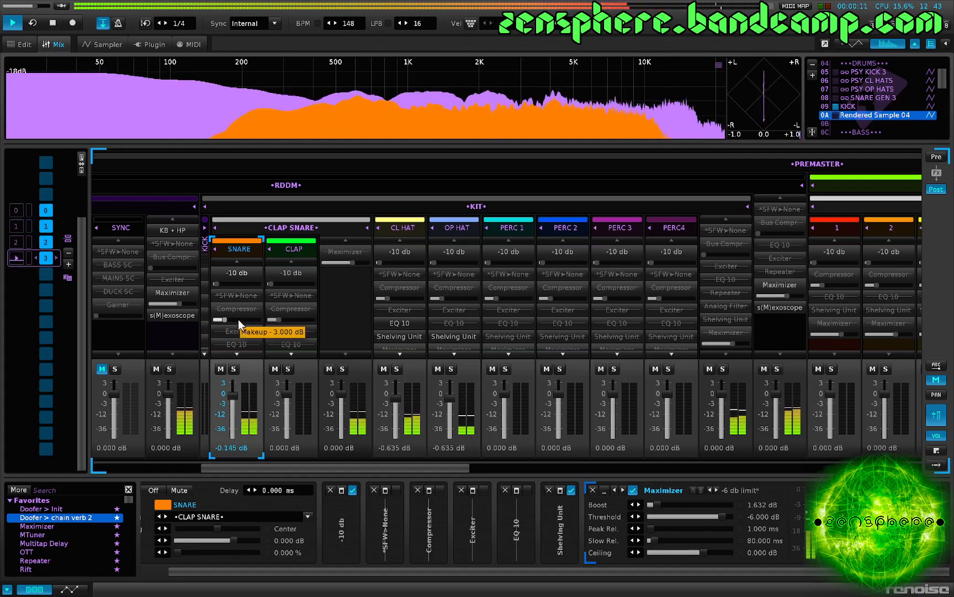
drag(232, 396, 232, 399)
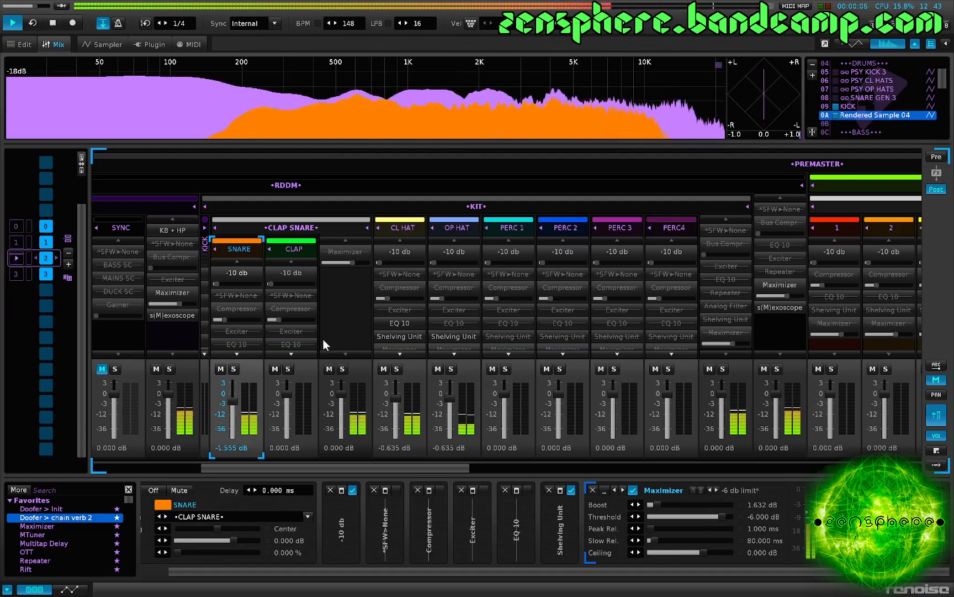
key(F1)
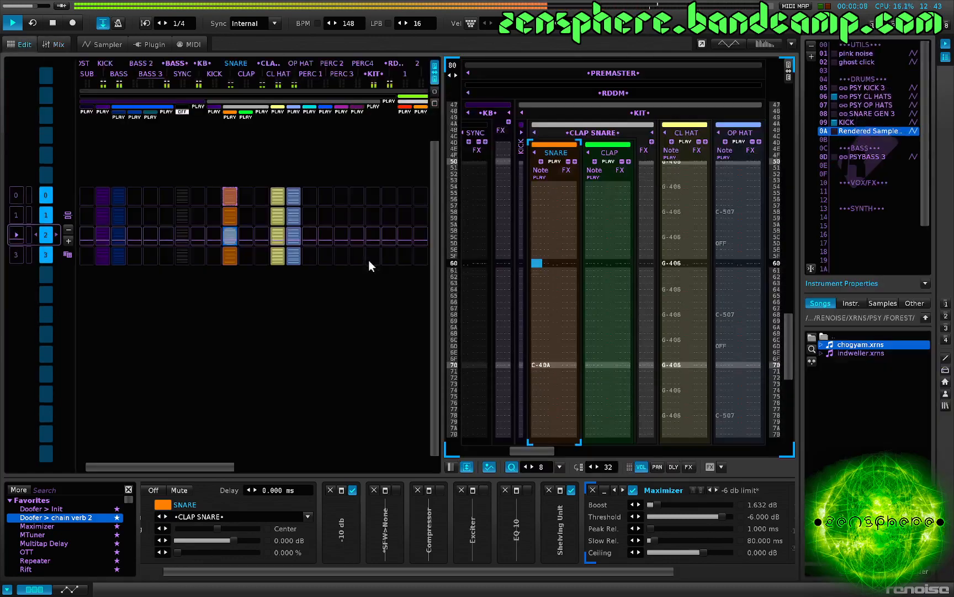
key(space)
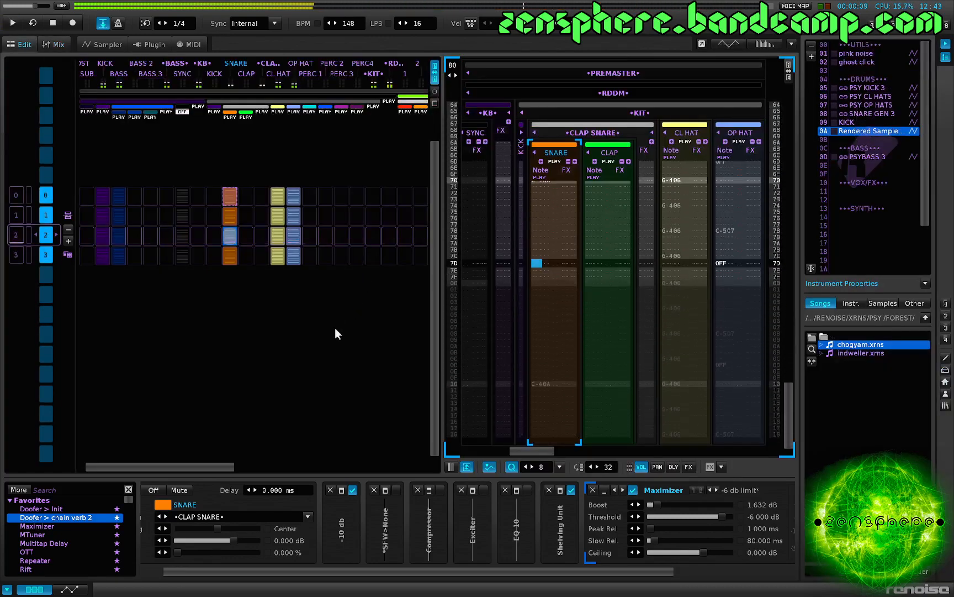
- Open the empty instrument slot 14 under SYNTH and browse the drum samples to the Erkan Crash folder Istanbul Radiant 17 Crash
double_click(865, 217)
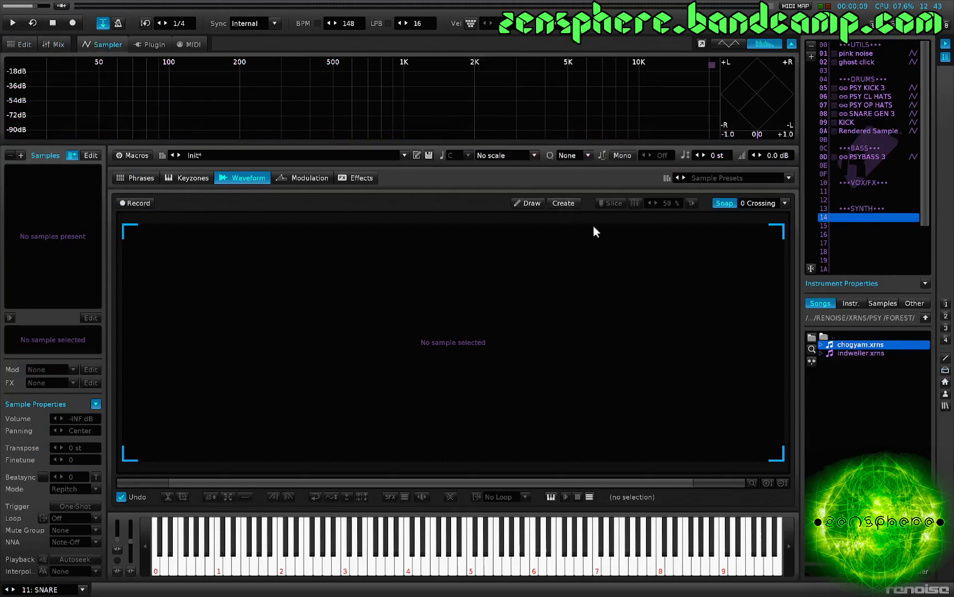
click(882, 303)
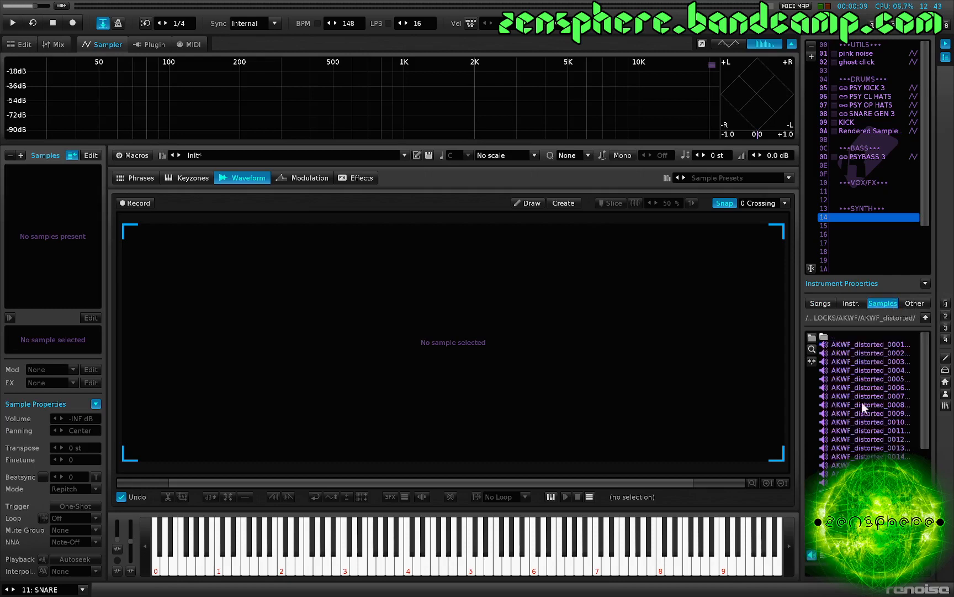
click(945, 328)
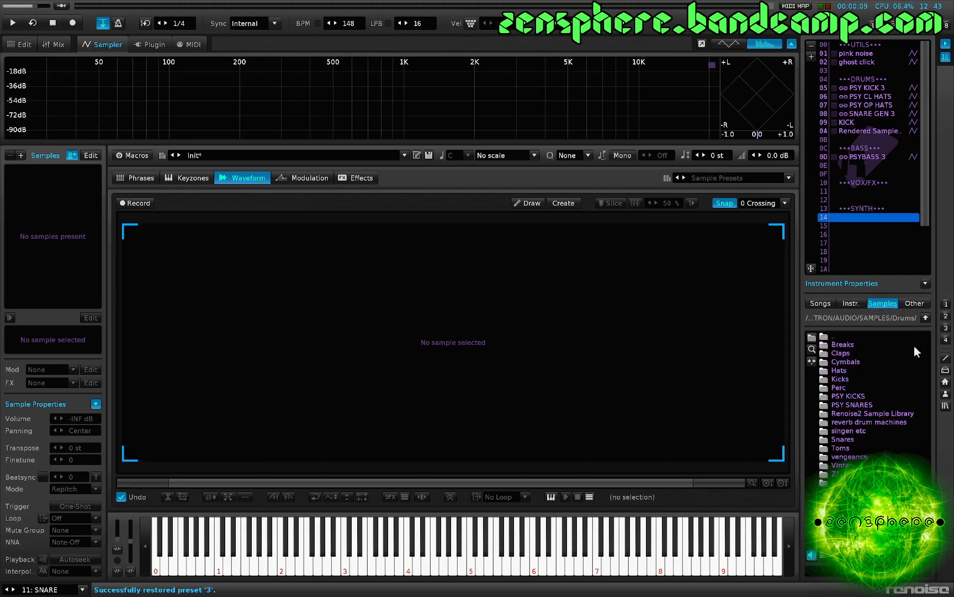
double_click(850, 363)
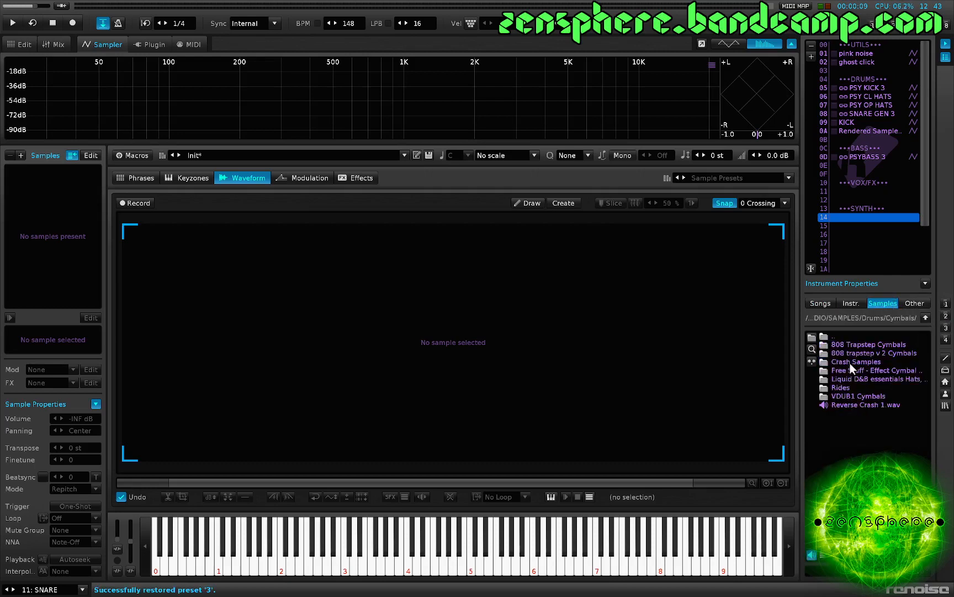
double_click(847, 361)
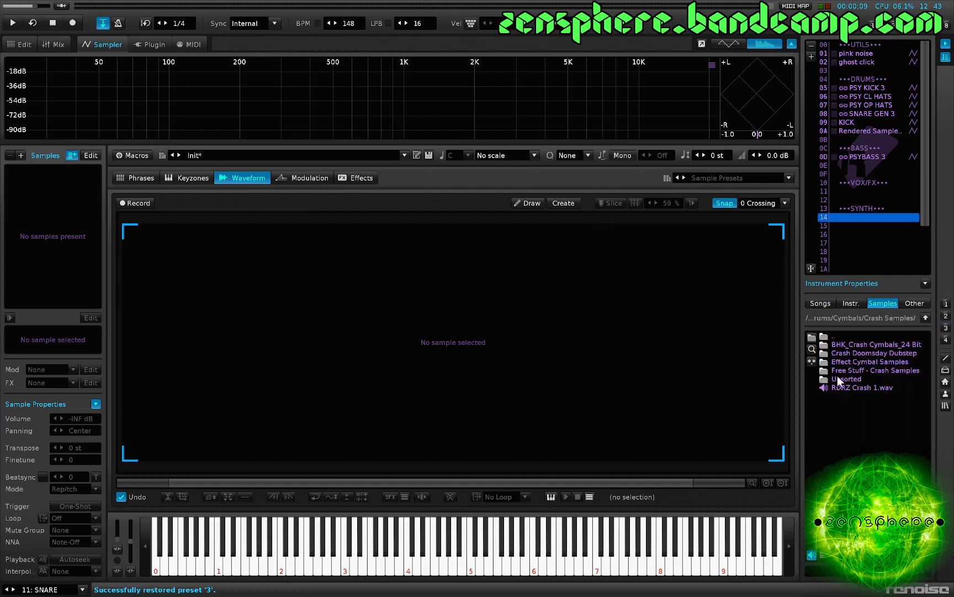
double_click(843, 371)
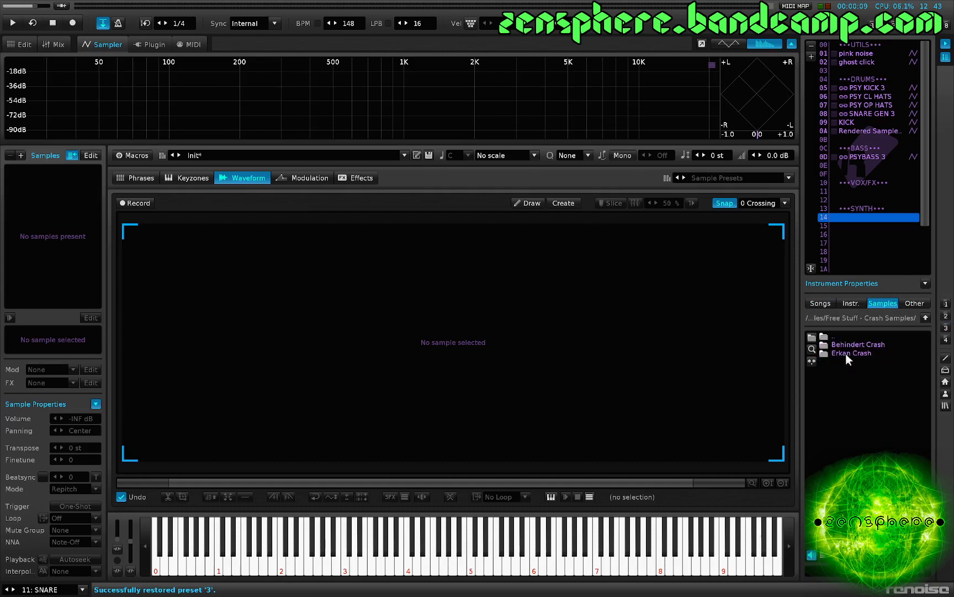
double_click(845, 353)
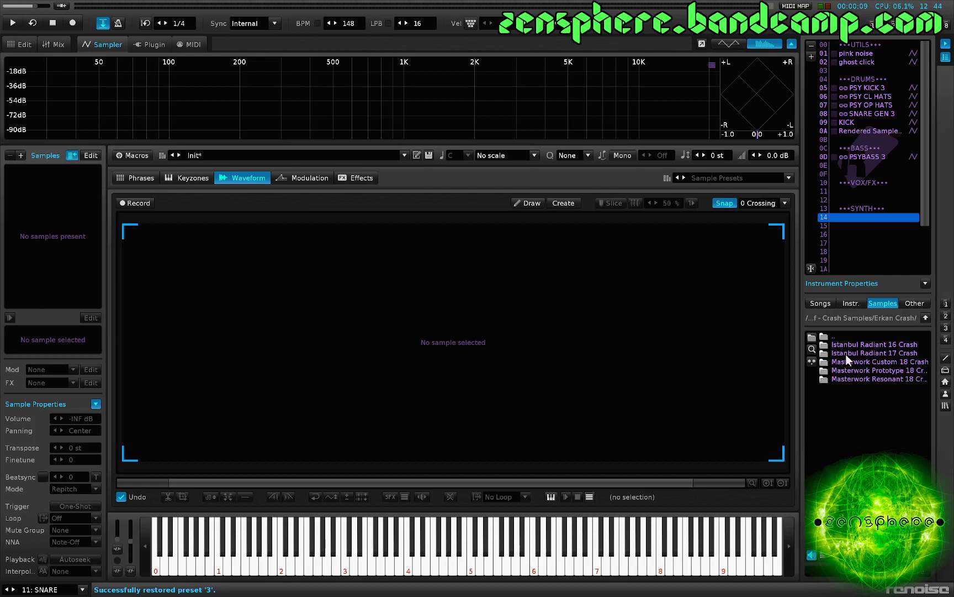
double_click(846, 354)
- Audition several Istanbul Radiant 17 crashes and load Istanbul_Radiant_17_Crash-06.wav into instrument slot 14
click(847, 379)
click(849, 387)
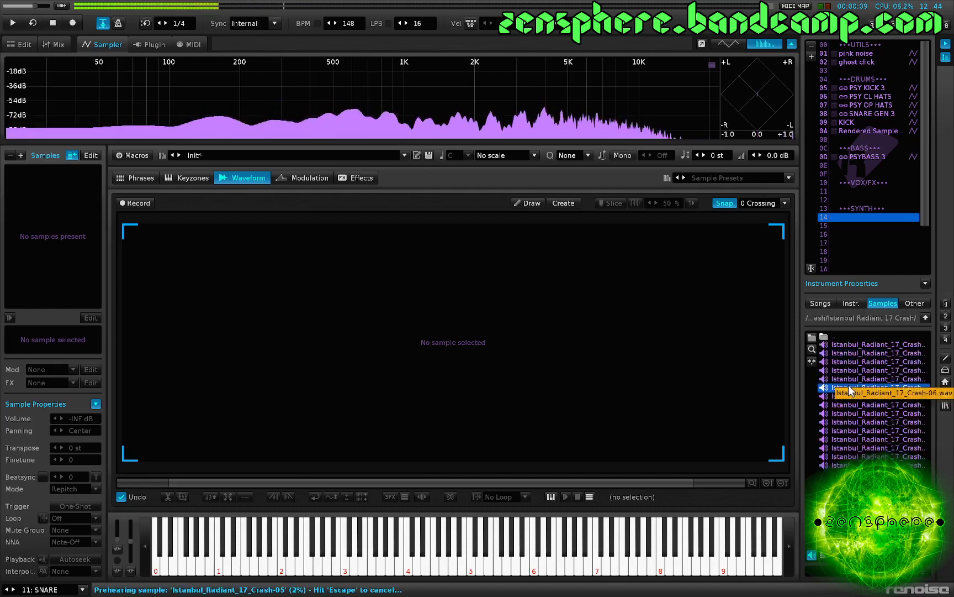
click(848, 421)
click(849, 440)
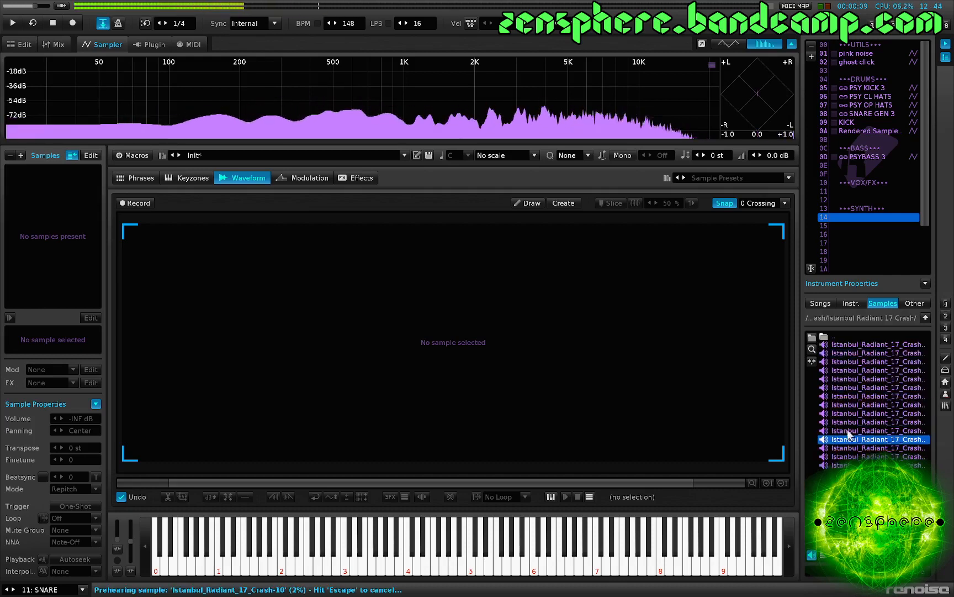
click(851, 362)
click(859, 387)
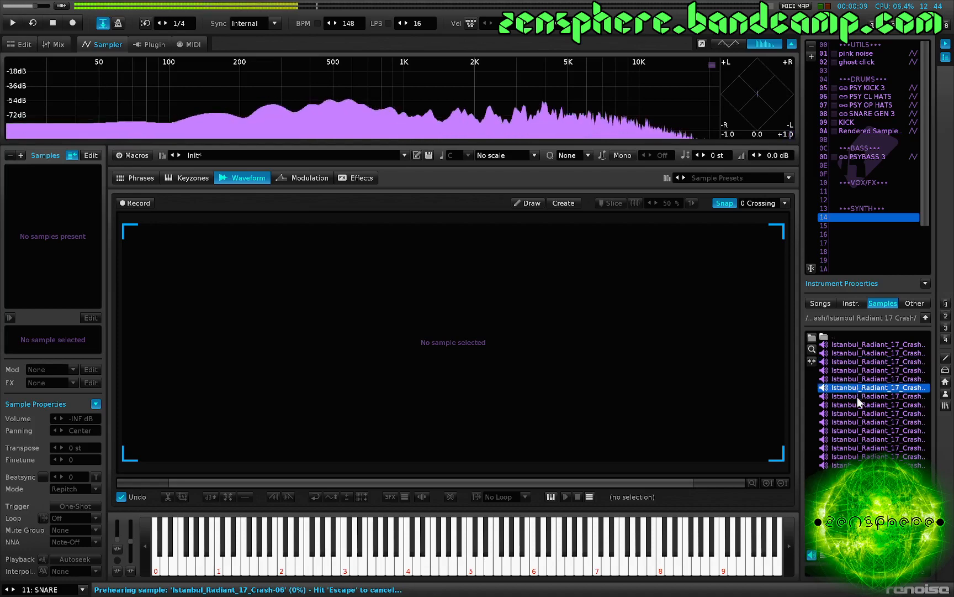
double_click(859, 388)
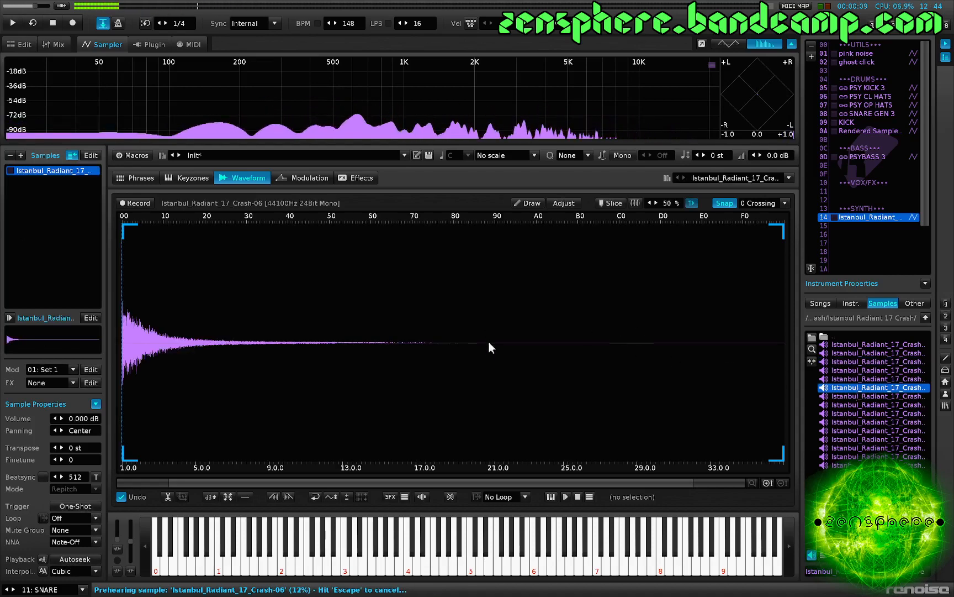
- Trim the crash sample to the region from 1.0.0 to 20.10.181 and maximize its level
drag(484, 341, 3, 345)
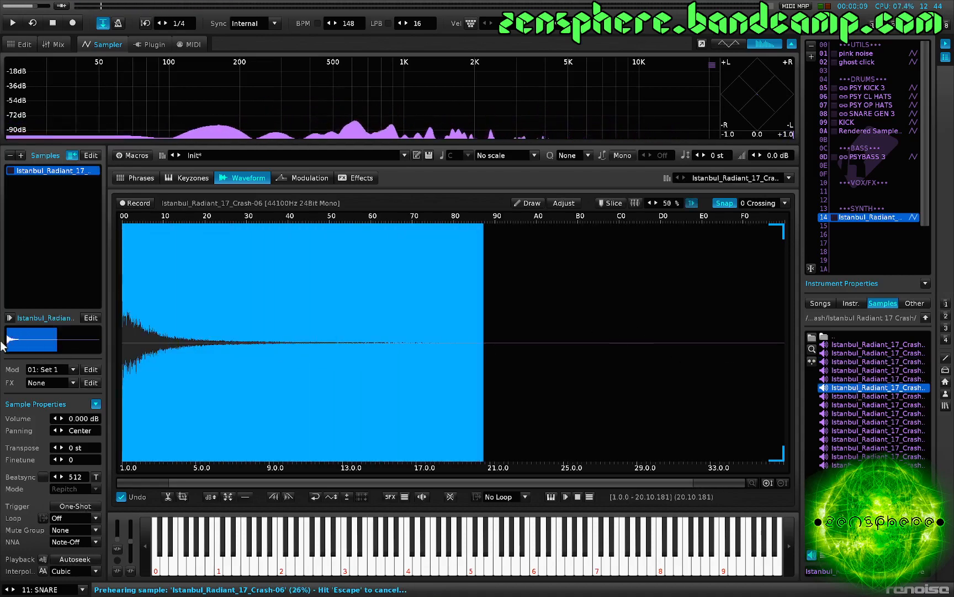
key(ctrl+t)
key(ctrl+m)
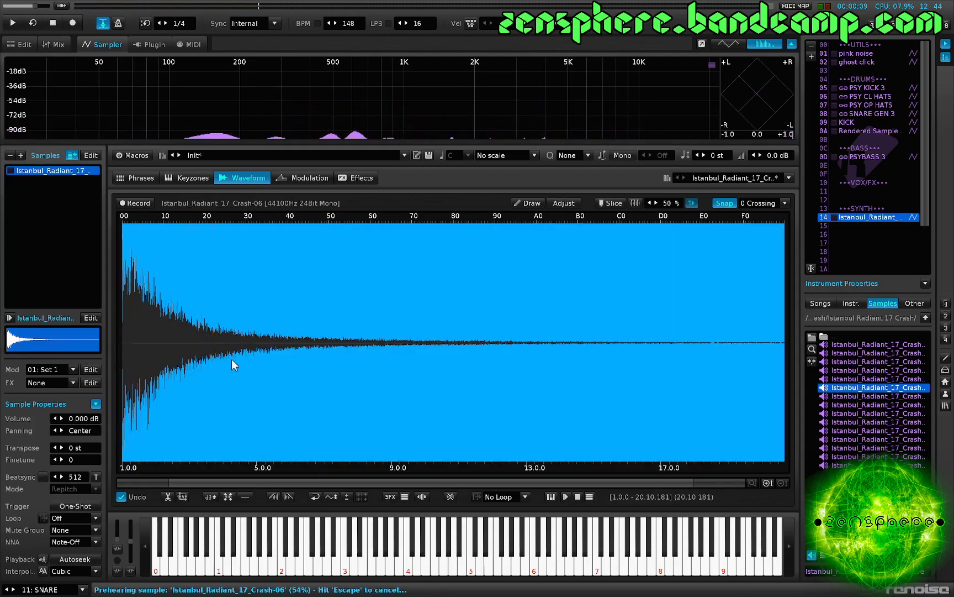
- Process the crash sample in dBatchProcess with the SoX: Contrast preset at 50 and play the result
key(ctrl+p)
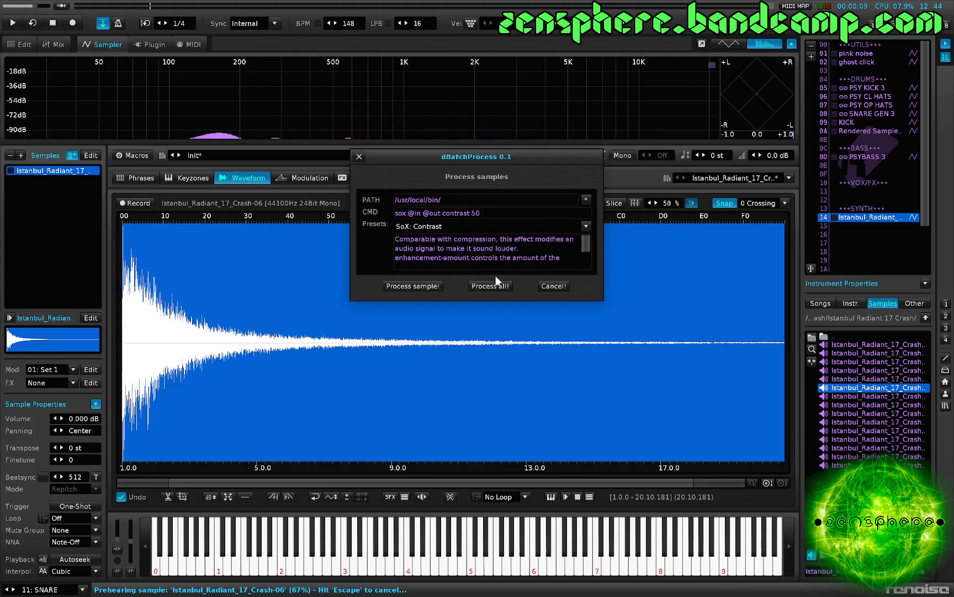
click(422, 288)
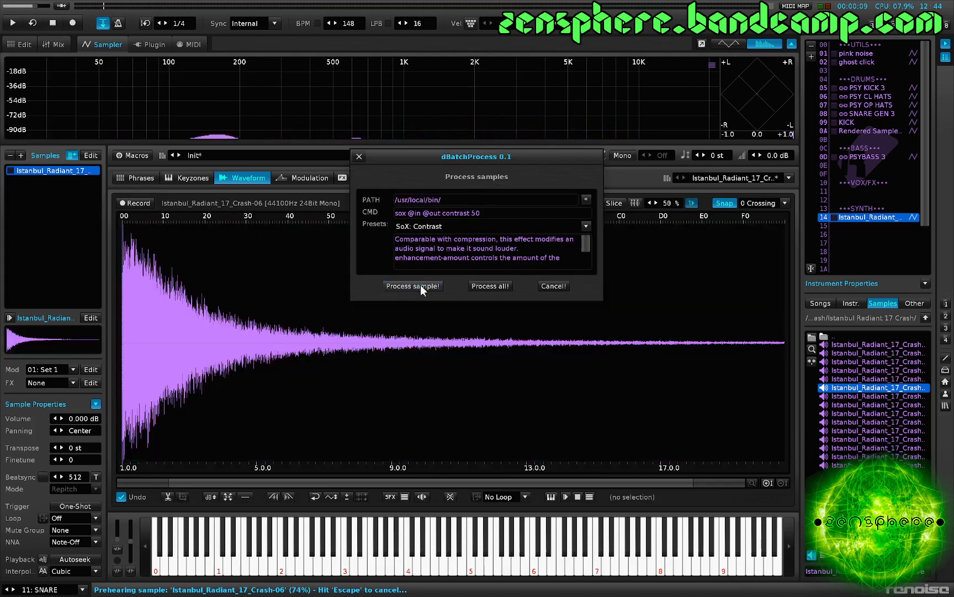
click(360, 158)
key(z)
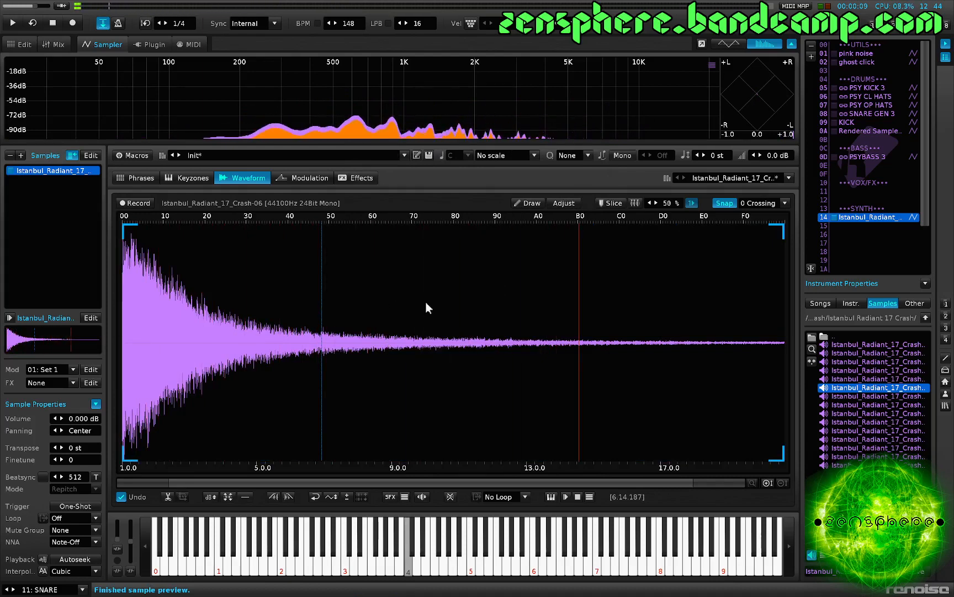
- Process the crash sample in the CDP Interface with Hilite Arpeg, wave 2.000 and rate 140.810
key(ctrl+shift+c)
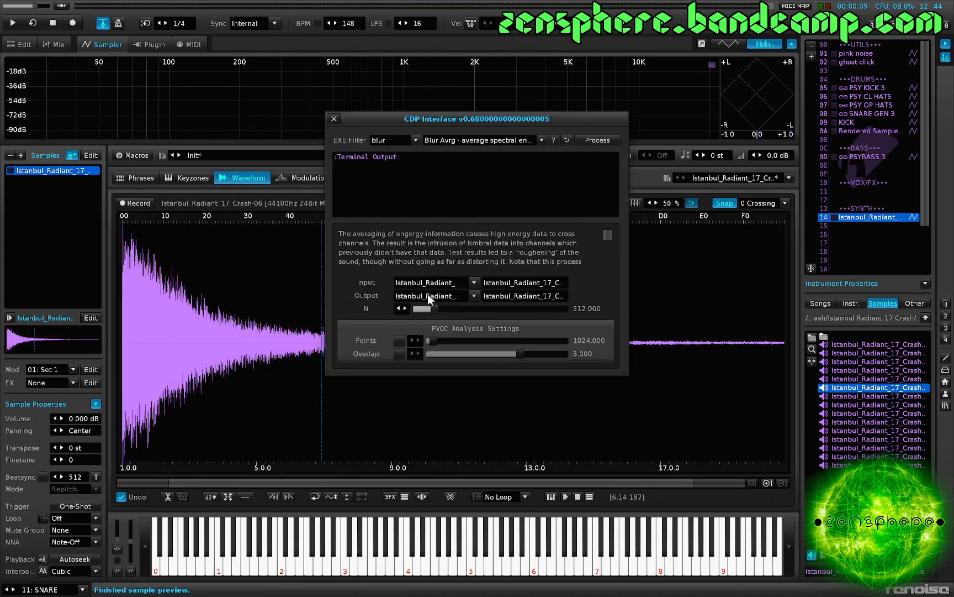
click(414, 140)
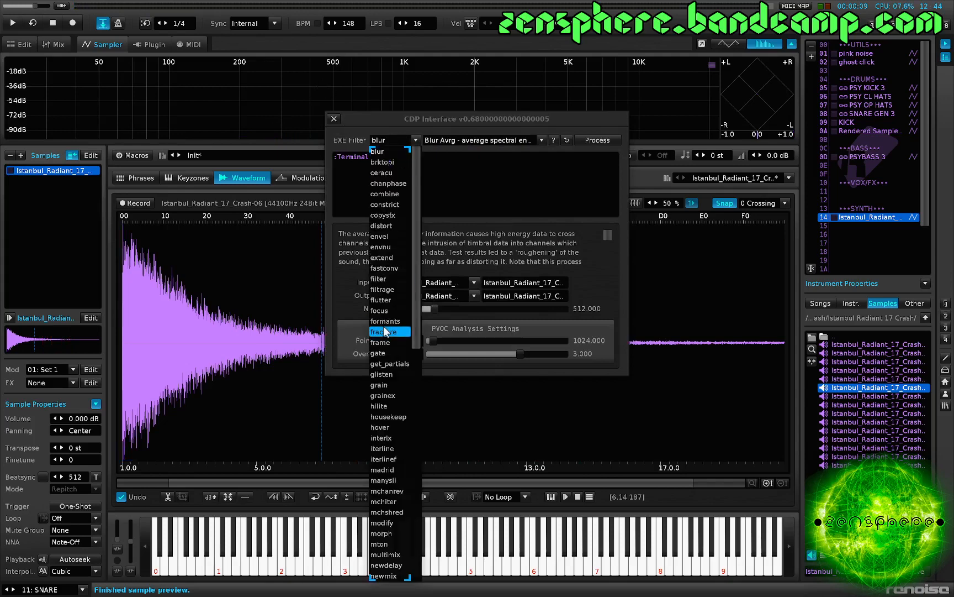
scroll(387, 331, down, 3)
click(394, 300)
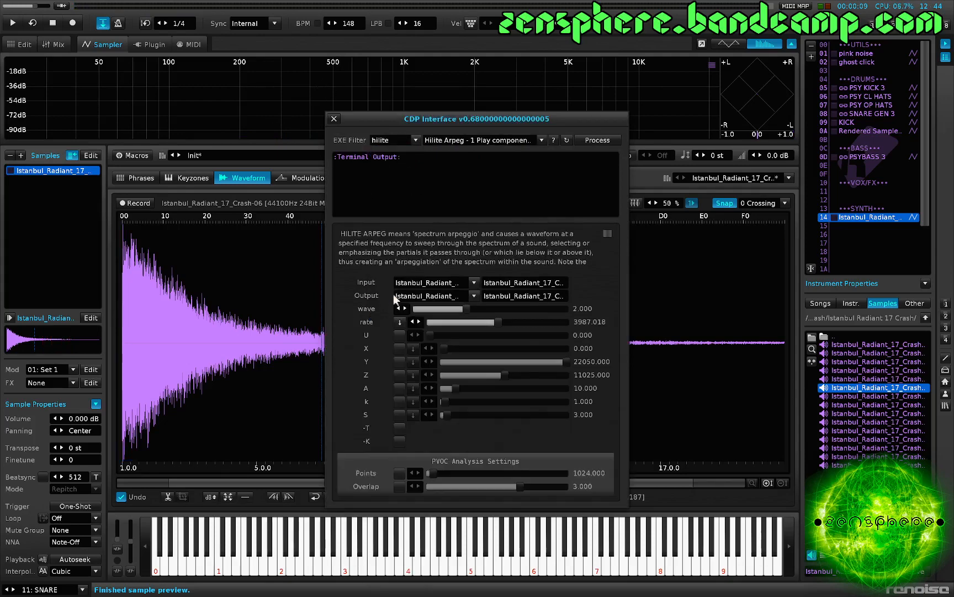
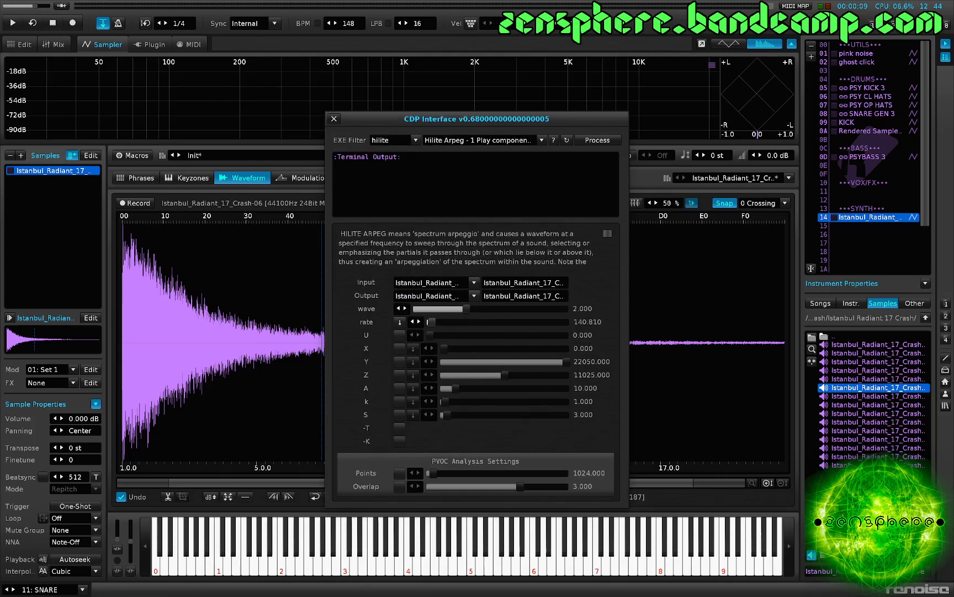
click(594, 142)
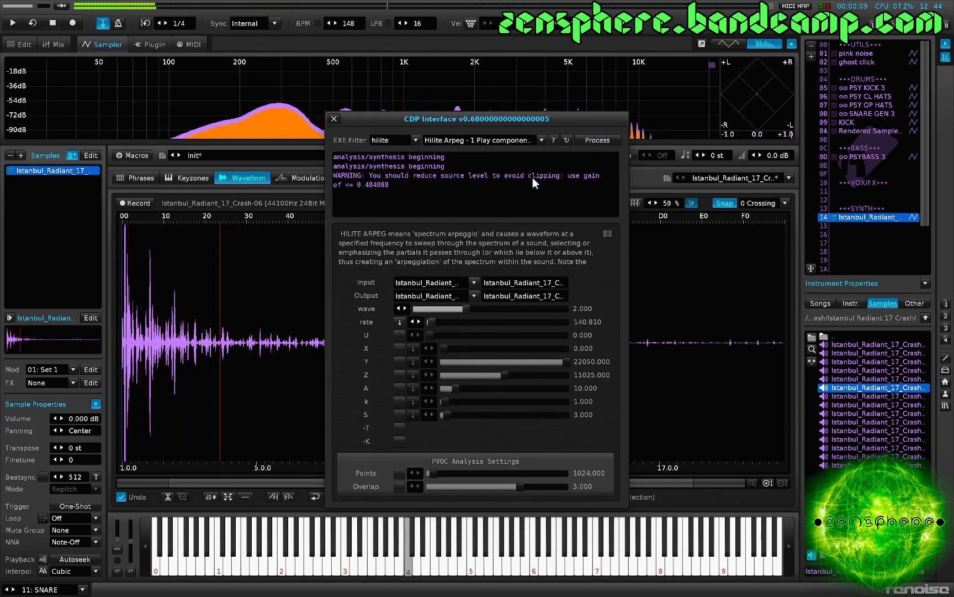
click(334, 118)
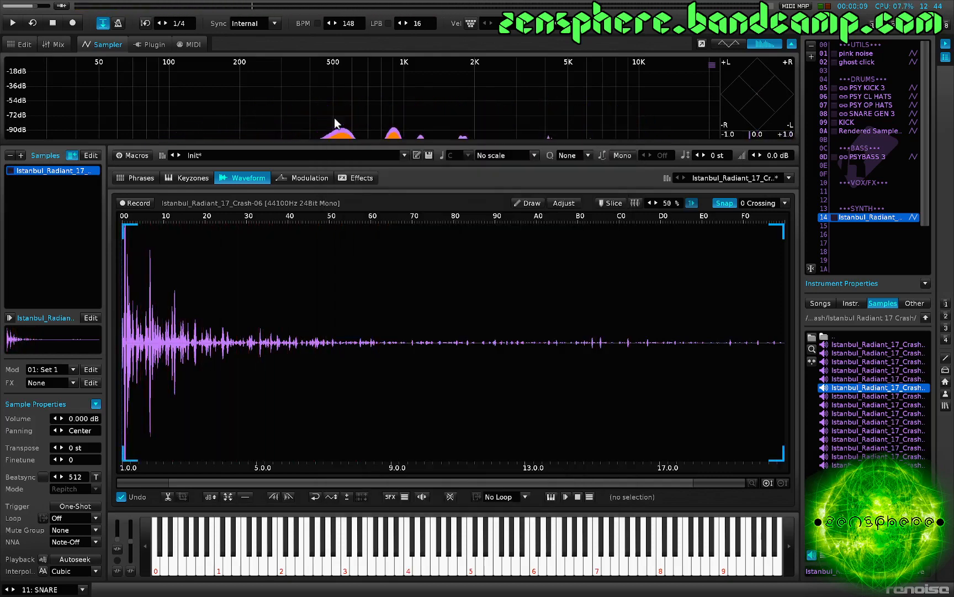
- Delete the loud clipped burst from 1.0.213 to 1.2.9 near the sample's start and play the sample
scroll(121, 353, up, 8)
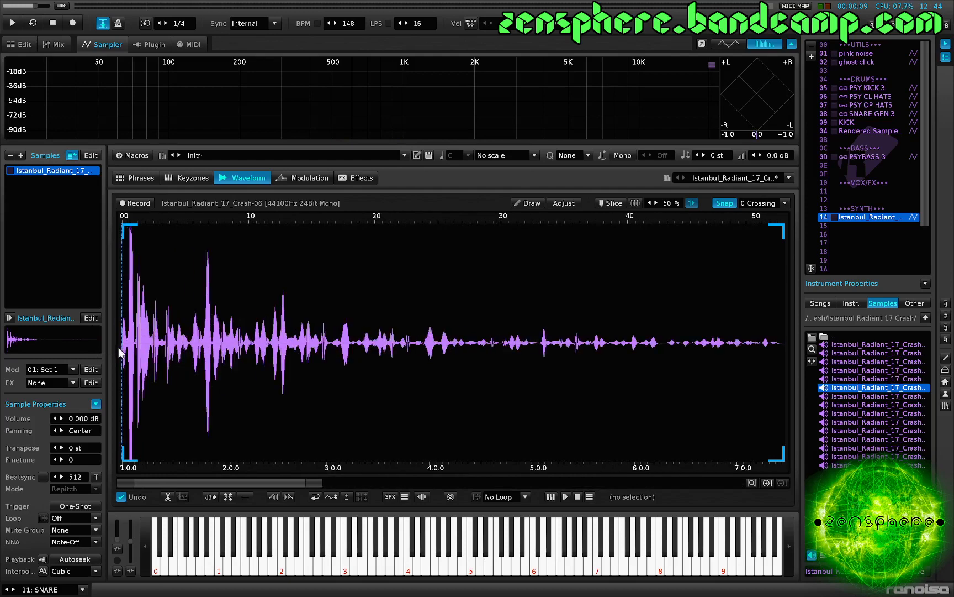
scroll(155, 356, up, 3)
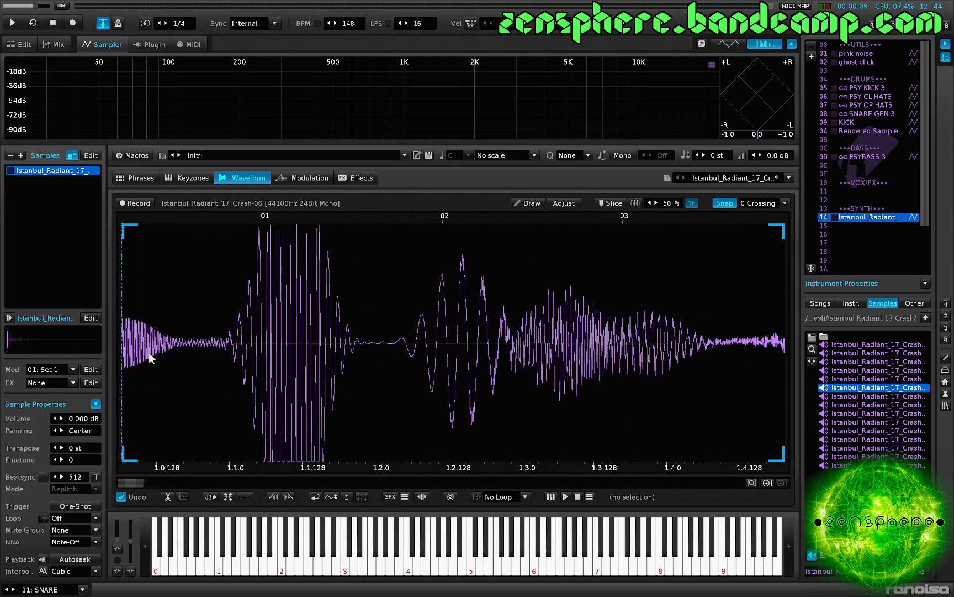
drag(205, 350, 378, 347)
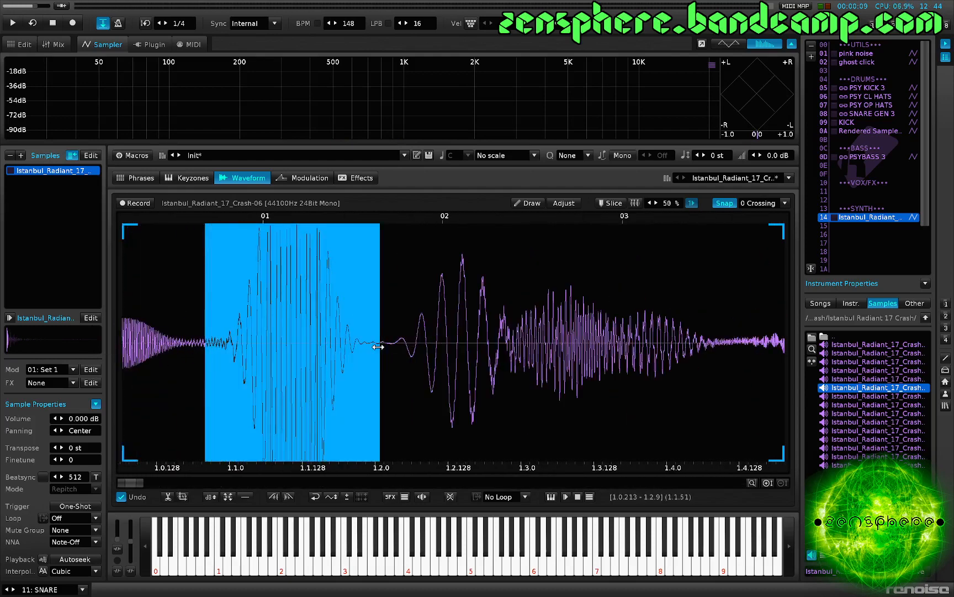
key(Delete)
scroll(191, 369, down, 10)
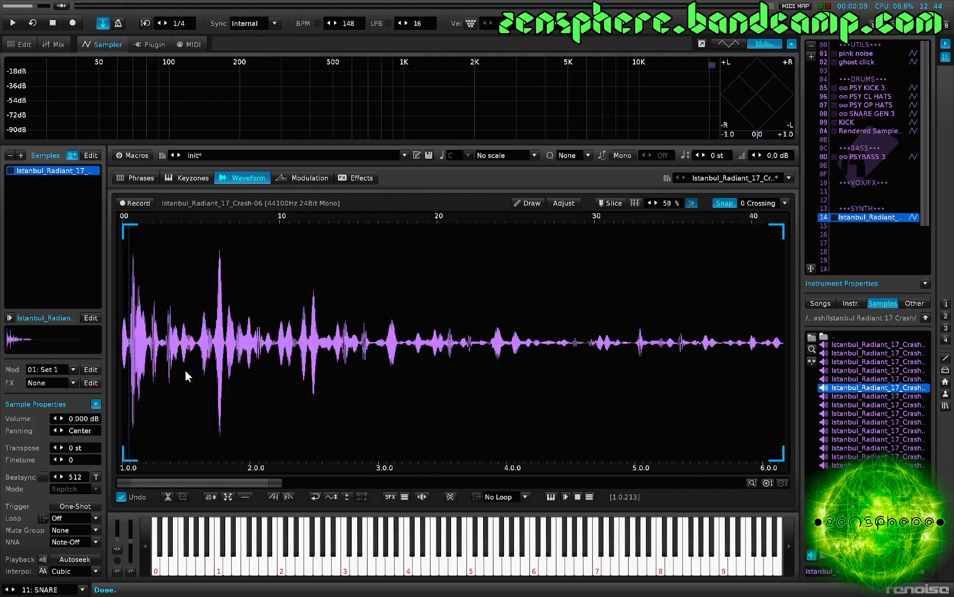
key(z)
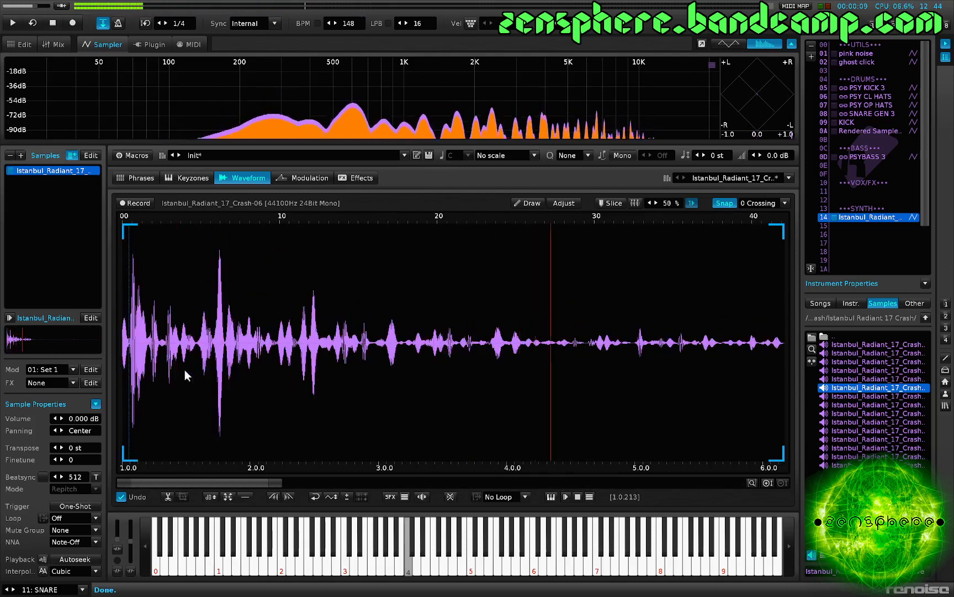
scroll(184, 370, down, 5)
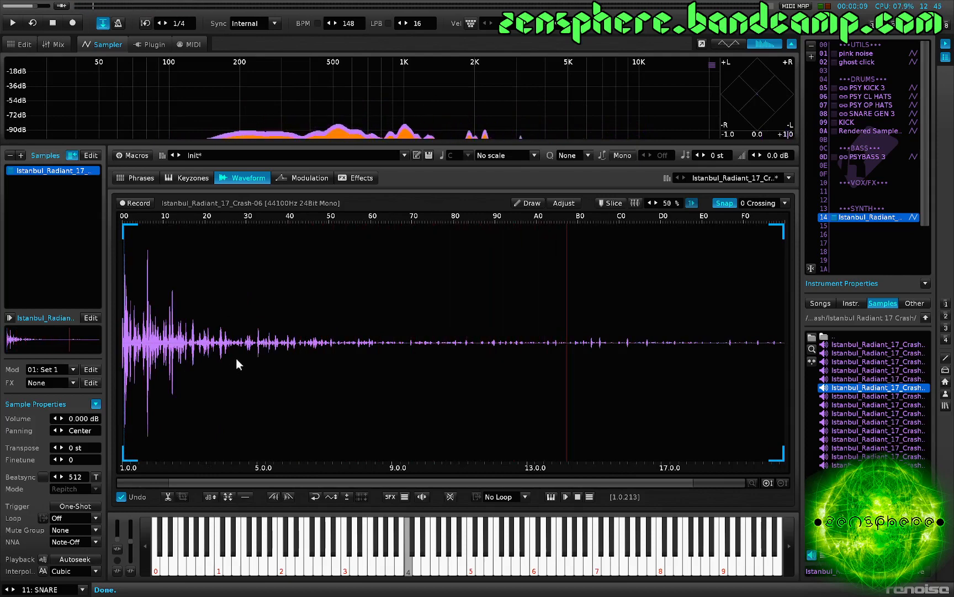
- Lower the volume of the sample region from 1.0.239 to 1.1.165 with four passes of the -0.200 dB volume adjustment
scroll(161, 368, up, 5)
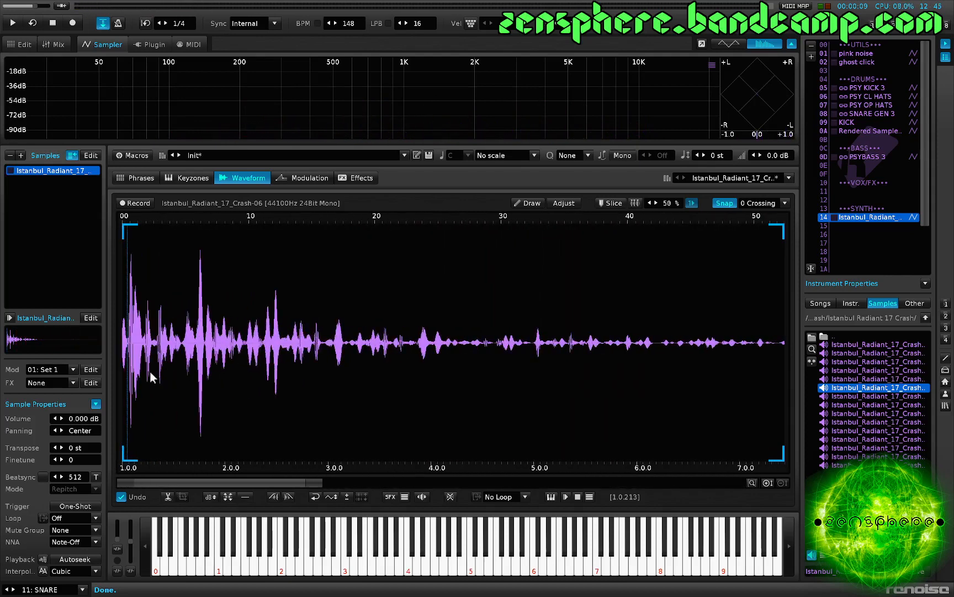
scroll(152, 377, up, 8)
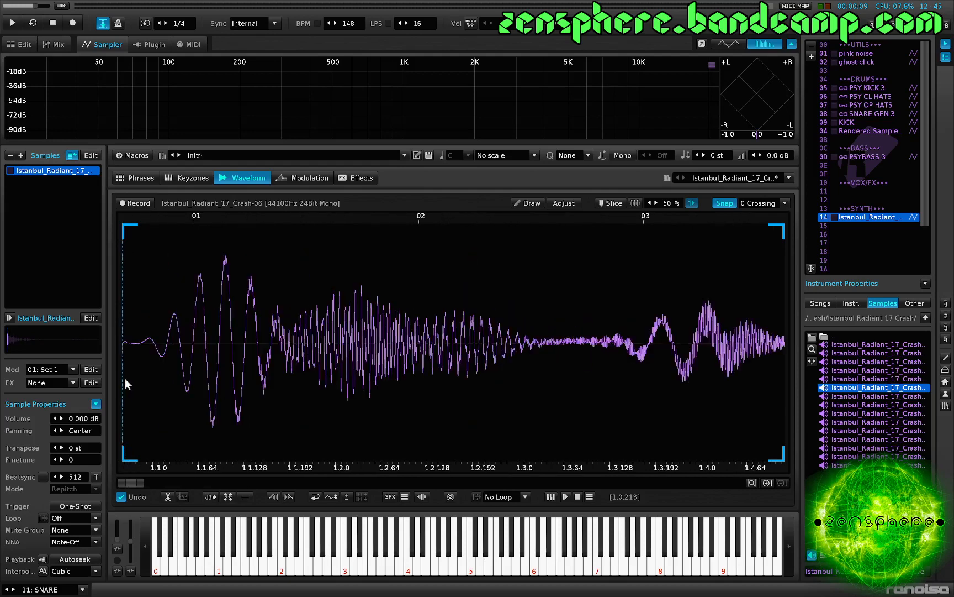
drag(140, 363, 266, 374)
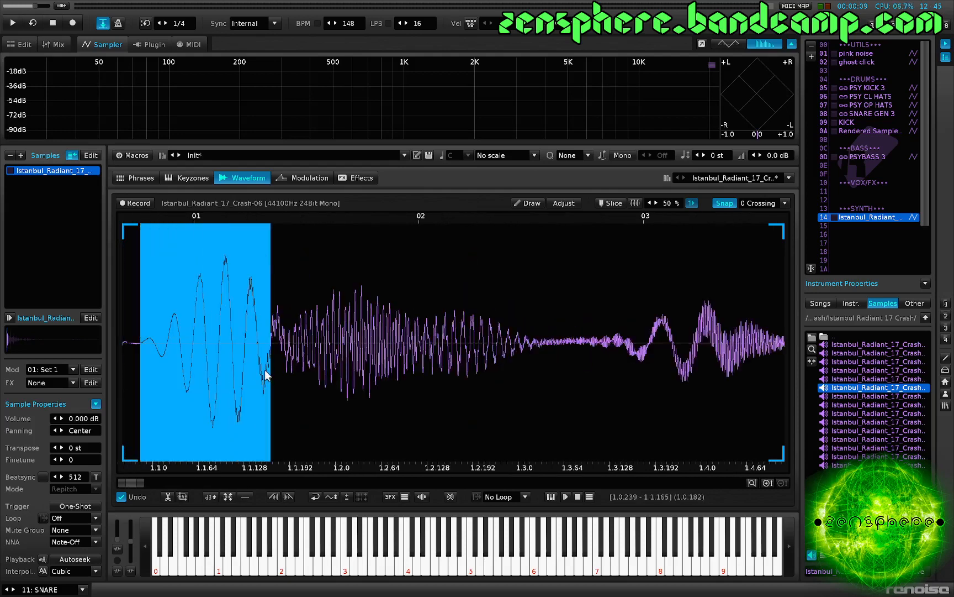
key(ctrl+u)
key(Return)
key(ctrl+u)
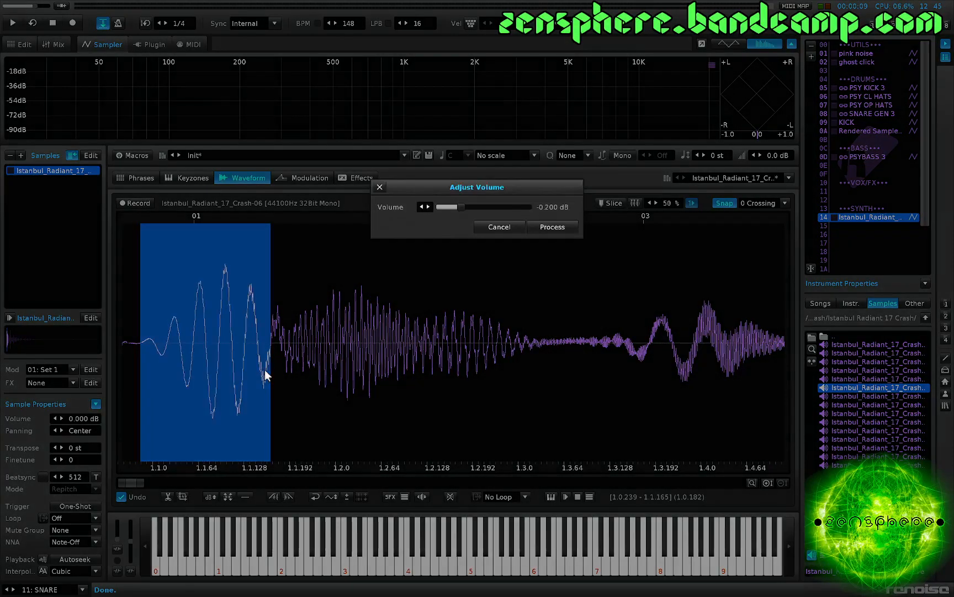
key(Return)
key(ctrl+u)
key(Return)
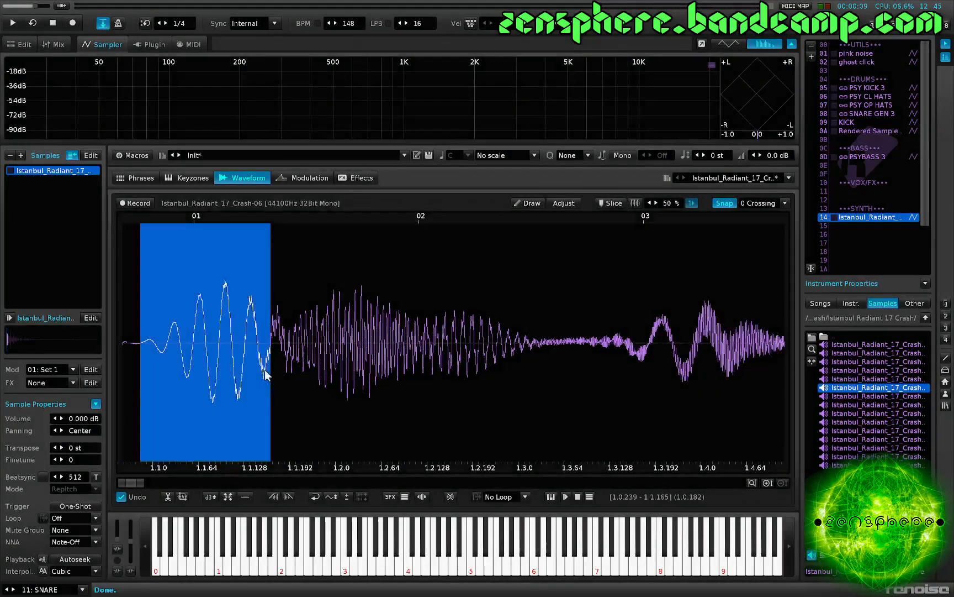
key(ctrl+u)
key(Return)
scroll(297, 368, down, 1)
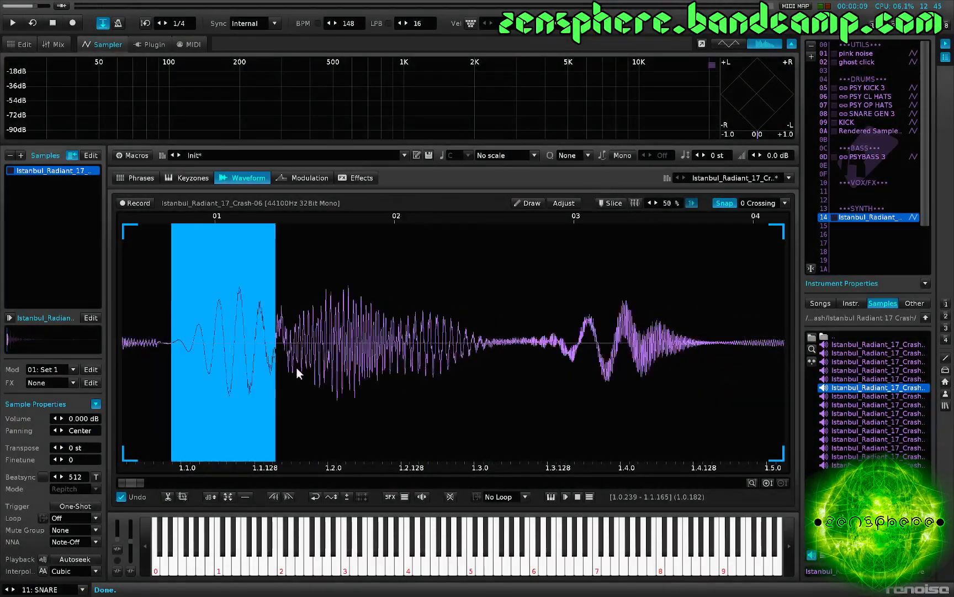
scroll(296, 368, down, 3)
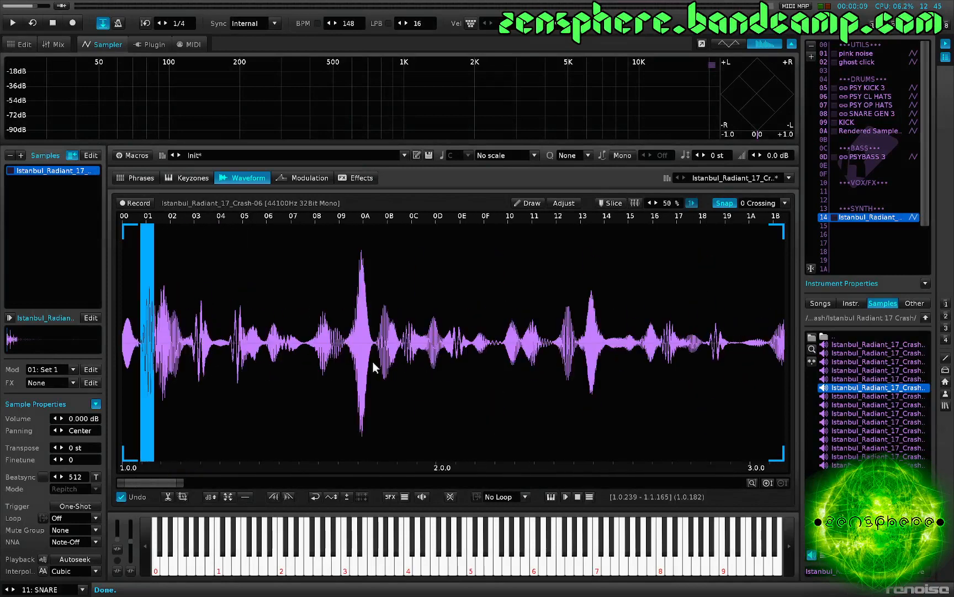
- Lower the volume of the loud peak from 1.11.82 to 1.12.225 with repeated passes of the -0.200 dB volume adjustment
scroll(372, 361, up, 4)
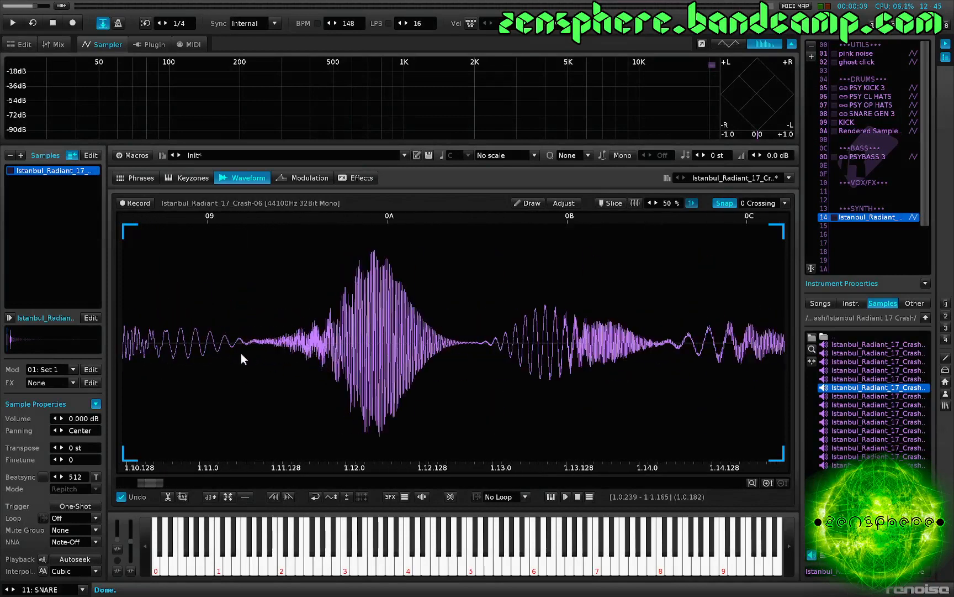
drag(247, 356, 475, 377)
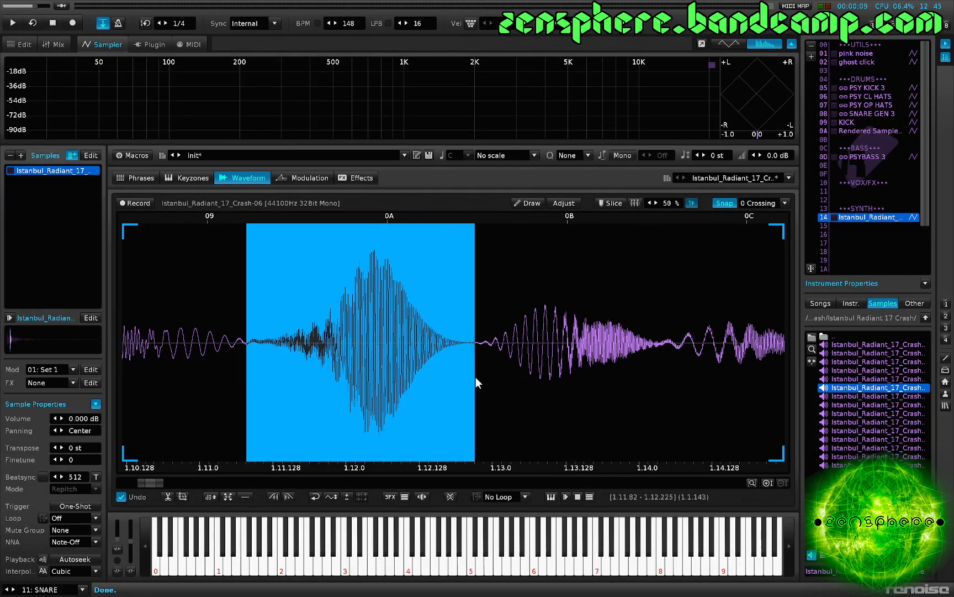
key(ctrl+shift+v)
key(Return)
key(ctrl+shift+v)
key(Return)
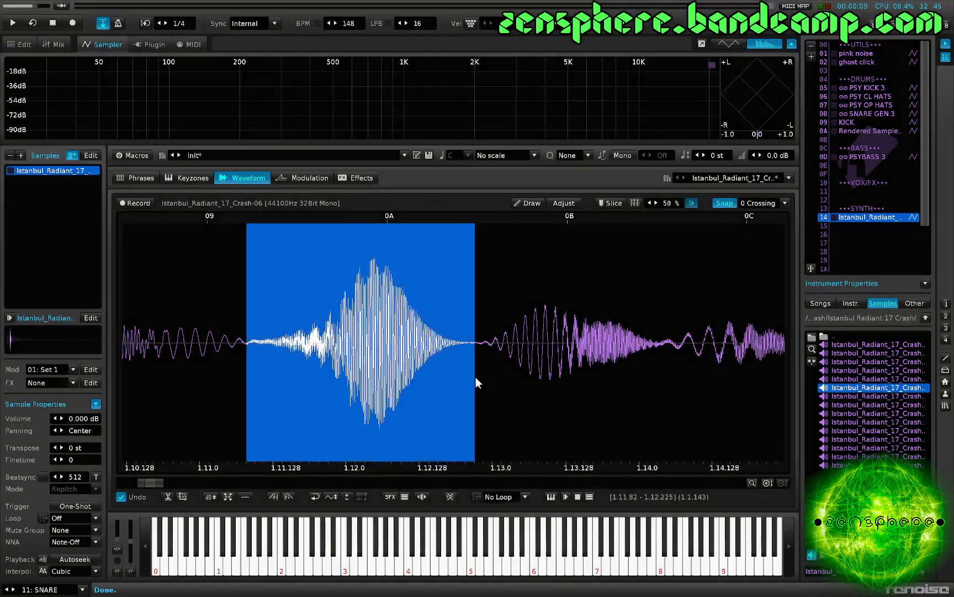
key(ctrl+shift+v)
key(Return)
key(ctrl+shift+v)
key(Return)
key(ctrl+shift+v)
key(Return)
key(ctrl+shift+v)
key(Return)
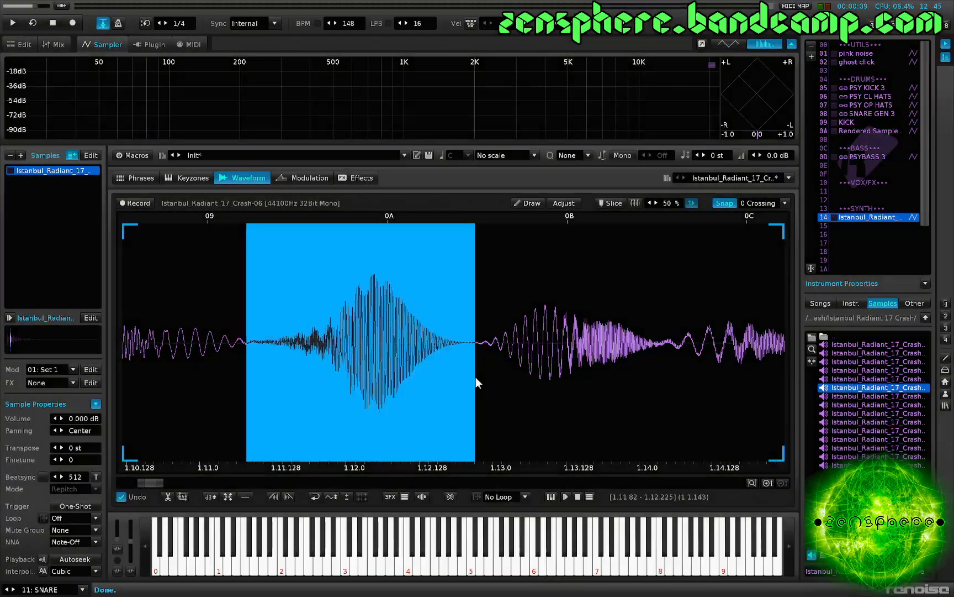
key(ctrl+shift+v)
key(Return)
key(ctrl+shift+v)
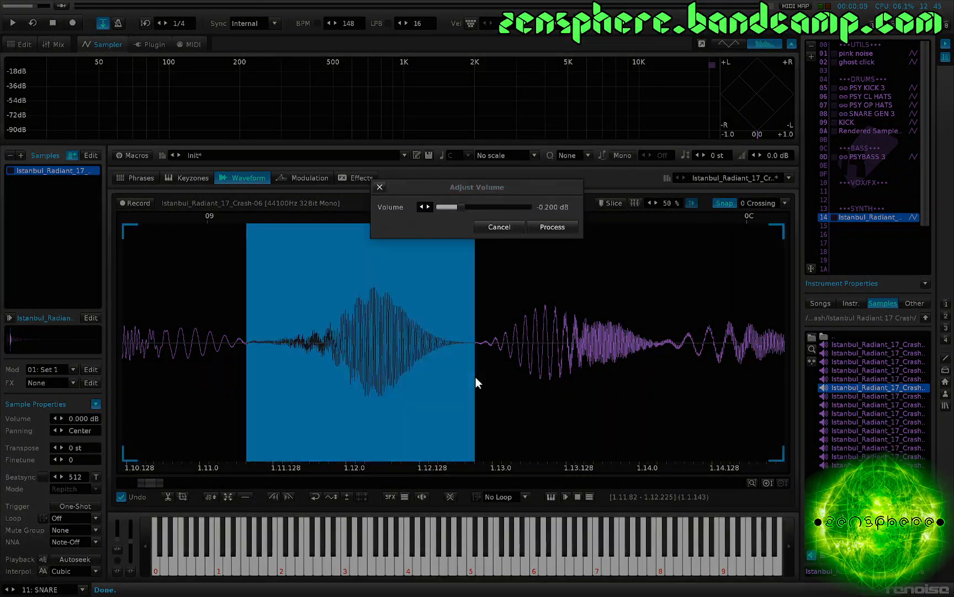
key(Return)
key(ctrl+shift+v)
key(Return)
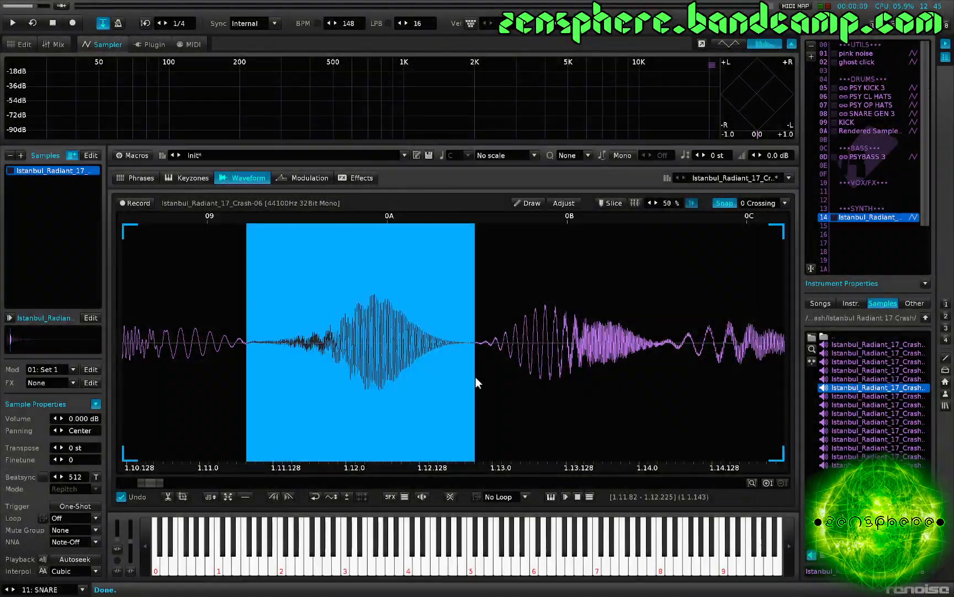
click(475, 376)
- Trim the crash sample to its opening section, about 2.15.118 long, and maximize the level of the whole sample
scroll(364, 399, down, 6)
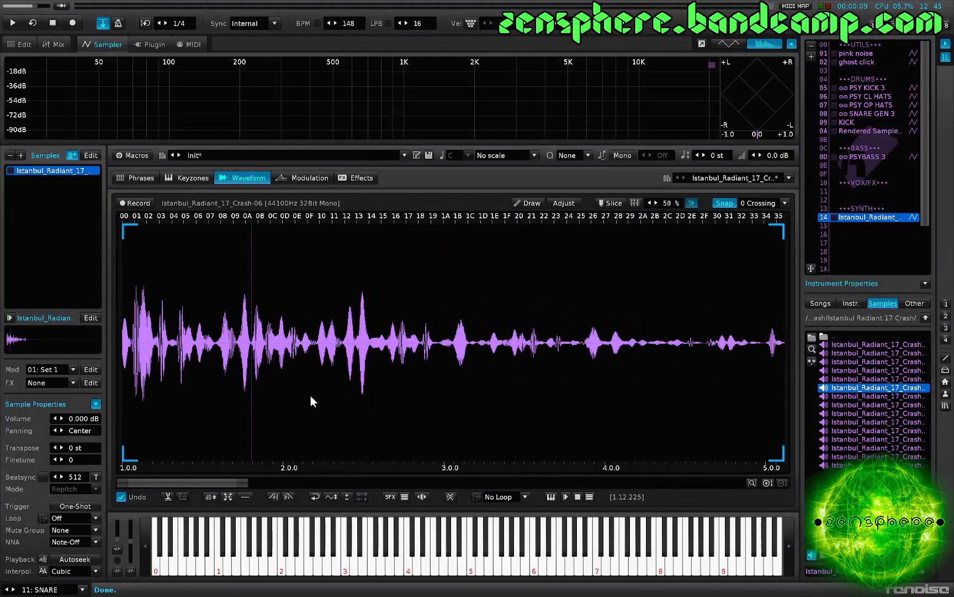
scroll(255, 401, down, 1)
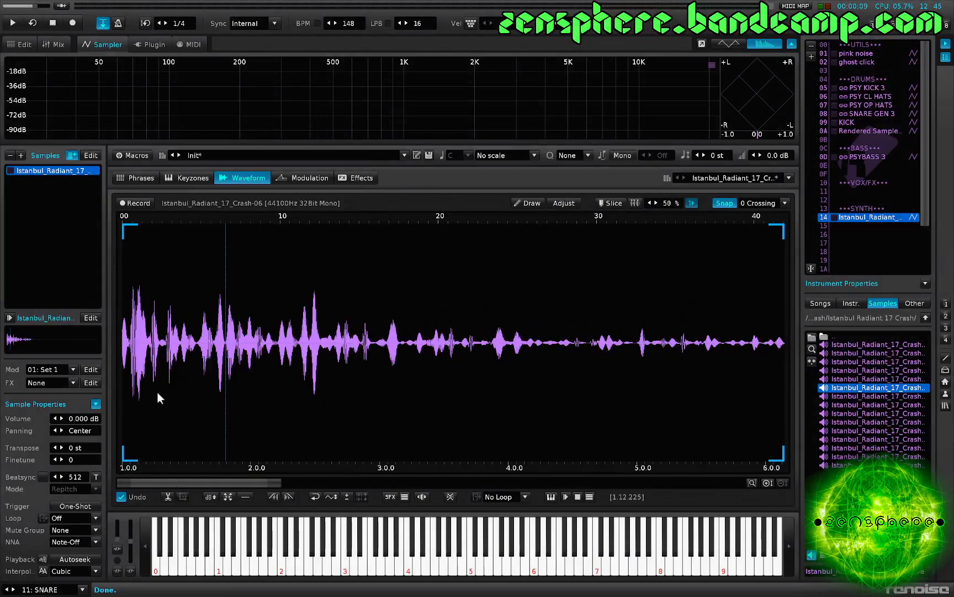
scroll(153, 399, up, 6)
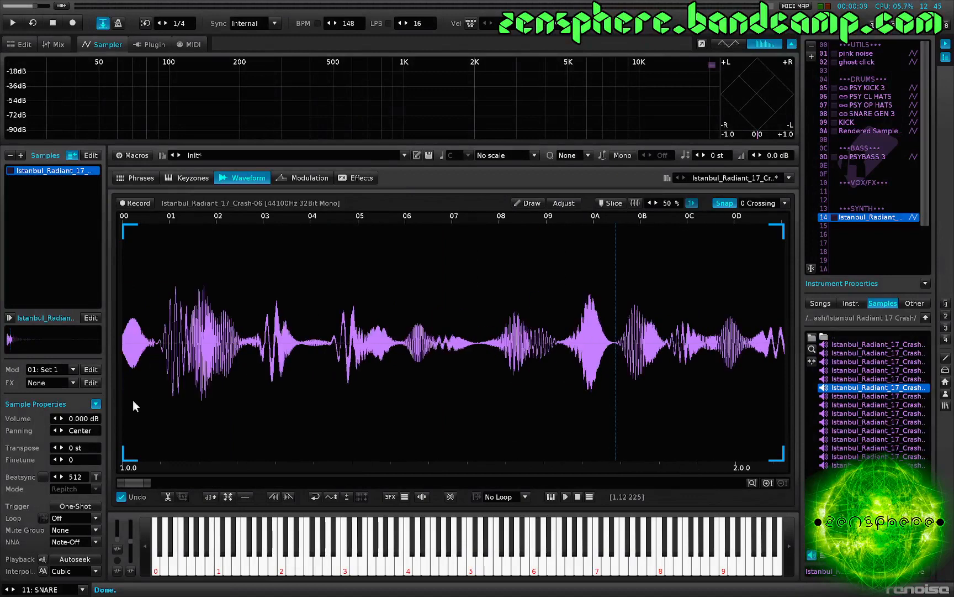
scroll(132, 400, down, 6)
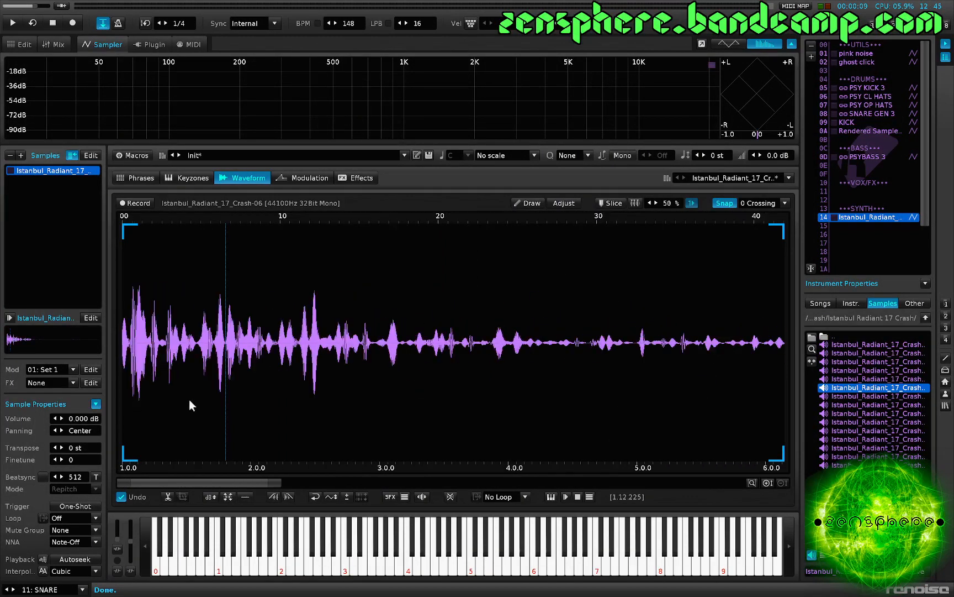
drag(378, 367, 2, 367)
key(ctrl+t)
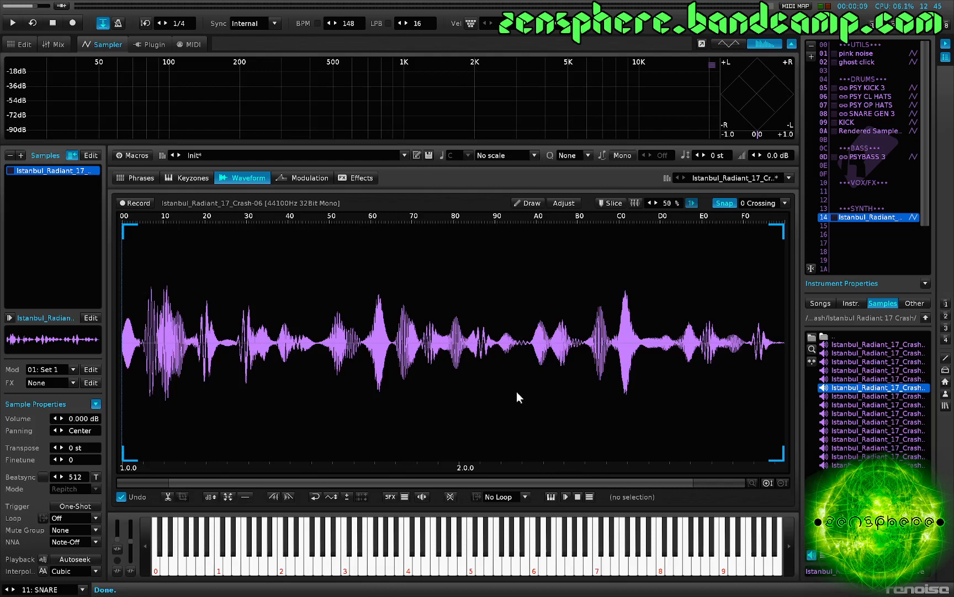
key(ctrl+a)
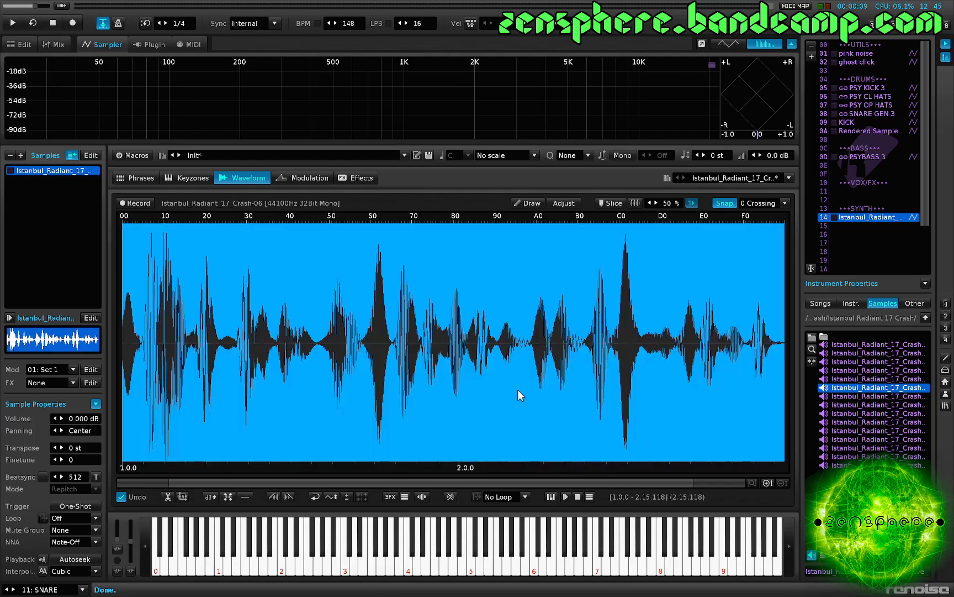
- Process the trimmed sample in dBatchProcess with the SoX: Contrast preset at 50 and play the result
key(ctrl+b)
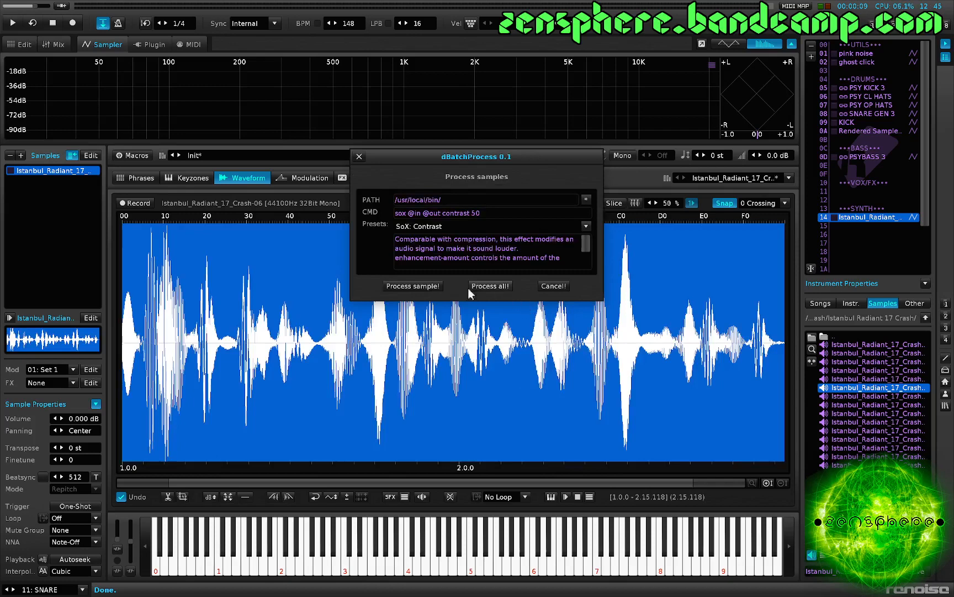
click(416, 287)
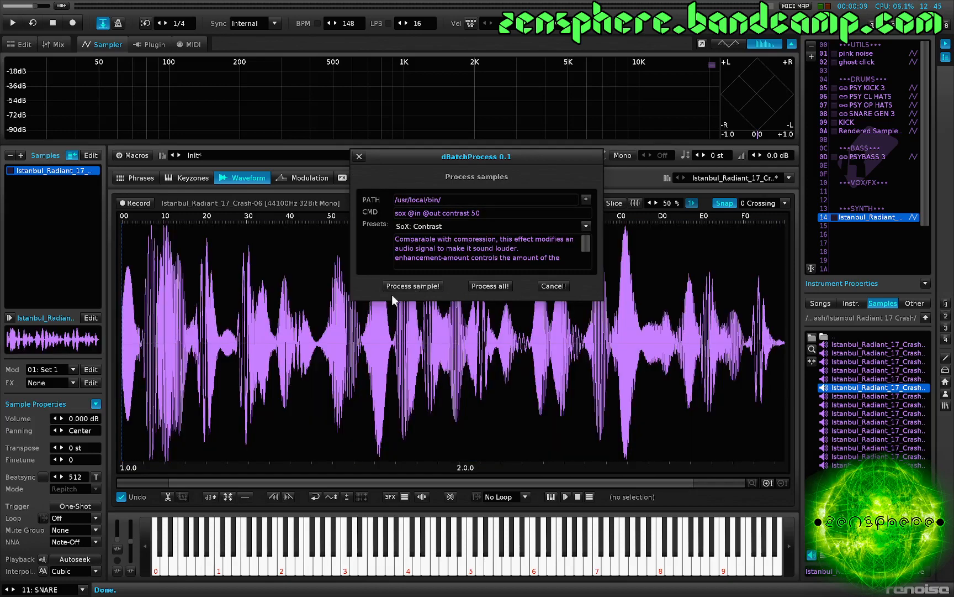
click(314, 241)
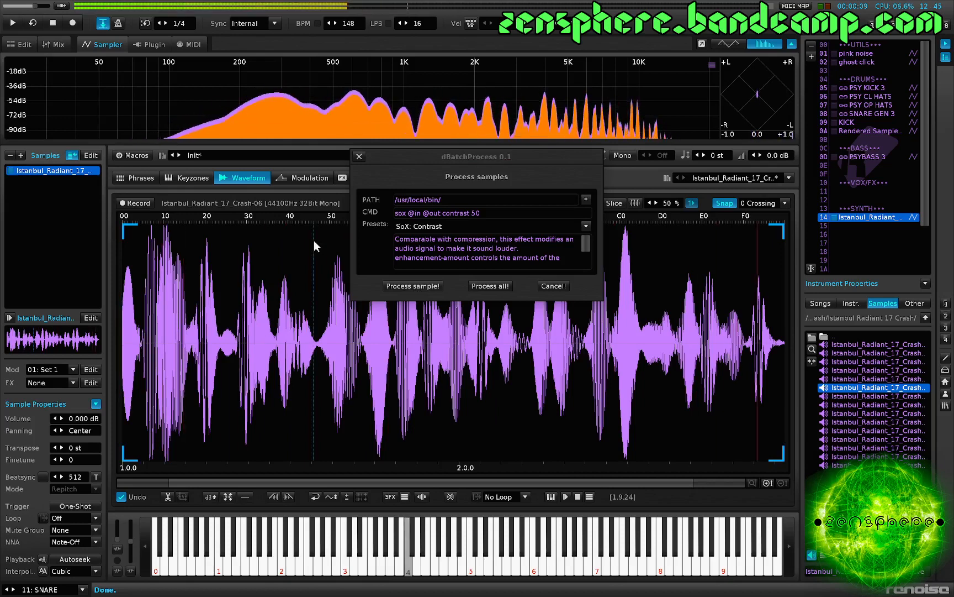
click(358, 156)
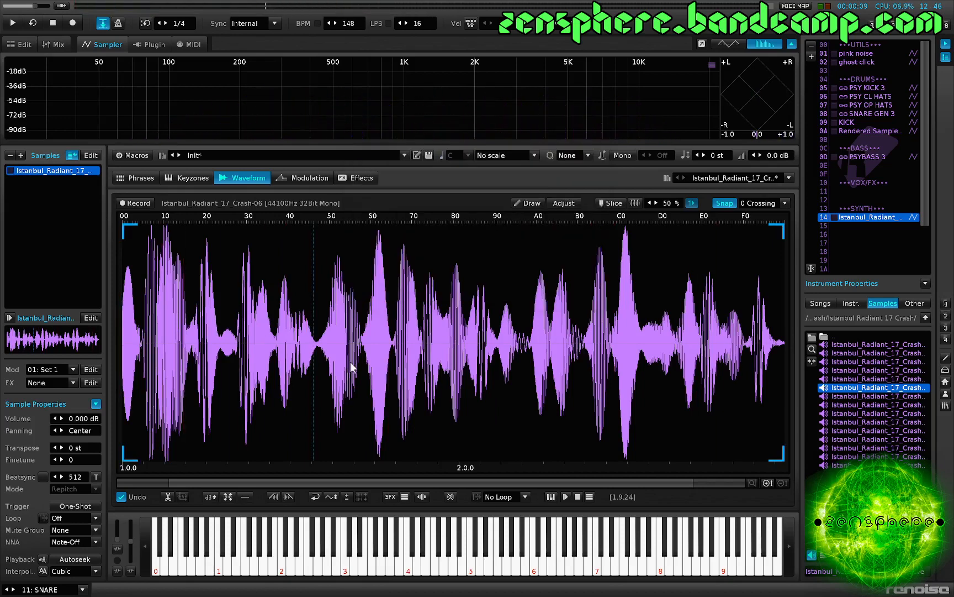
- Try a 300 percent RubberBand-Aid time stretch with crispness 6: Unpitched solo percussion, and undo it after listening
key(ctrl+t)
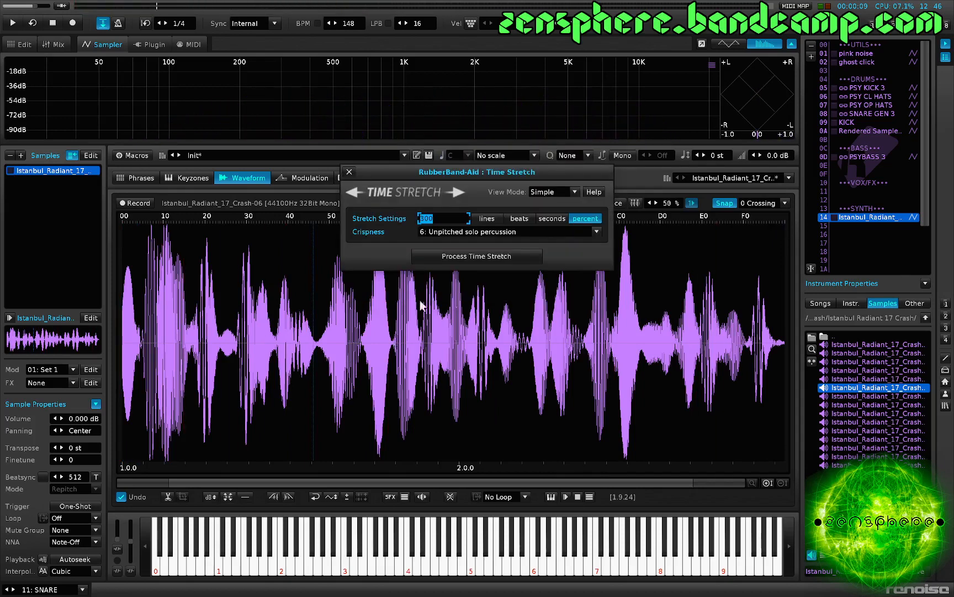
click(480, 254)
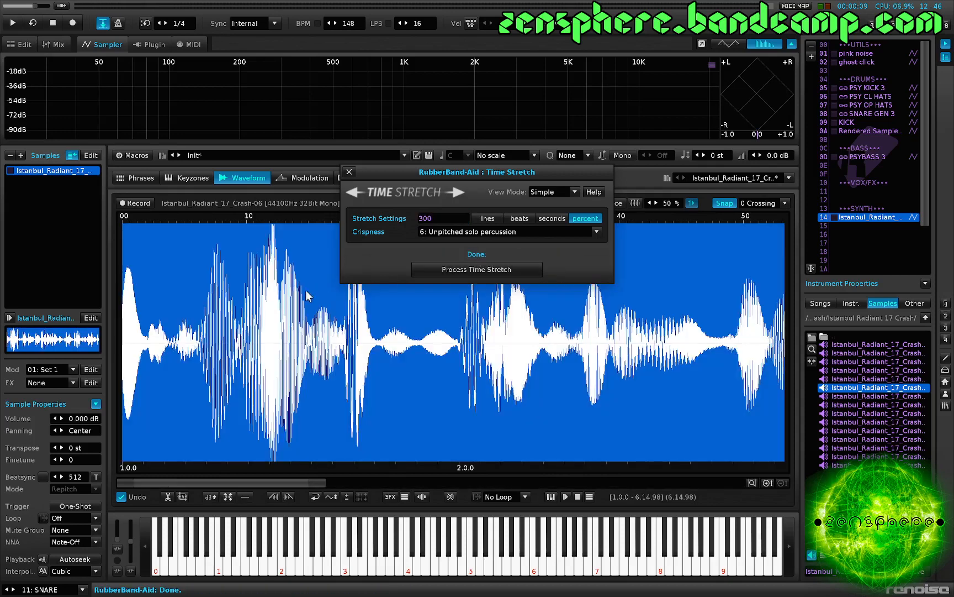
key(z)
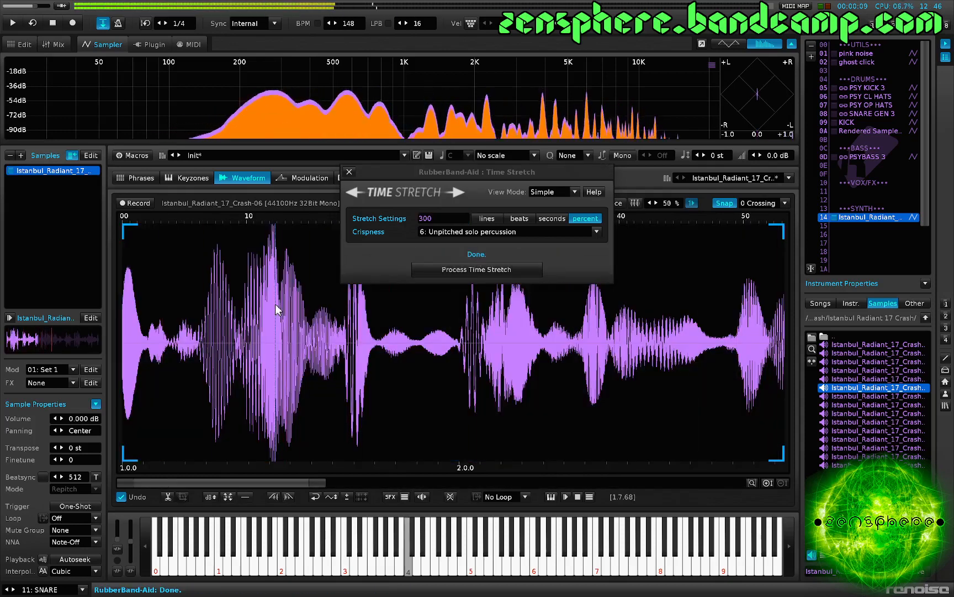
scroll(275, 332, down, 3)
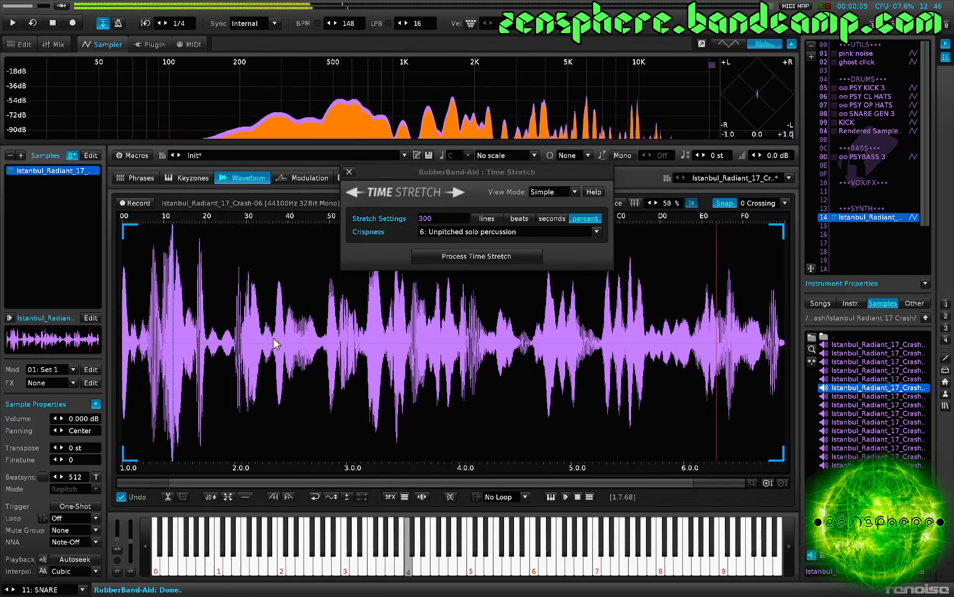
key(ctrl+z)
- Try the 300 percent time stretch with crispness 4: Unpitched percussion with stable notes, and undo it after listening
click(454, 232)
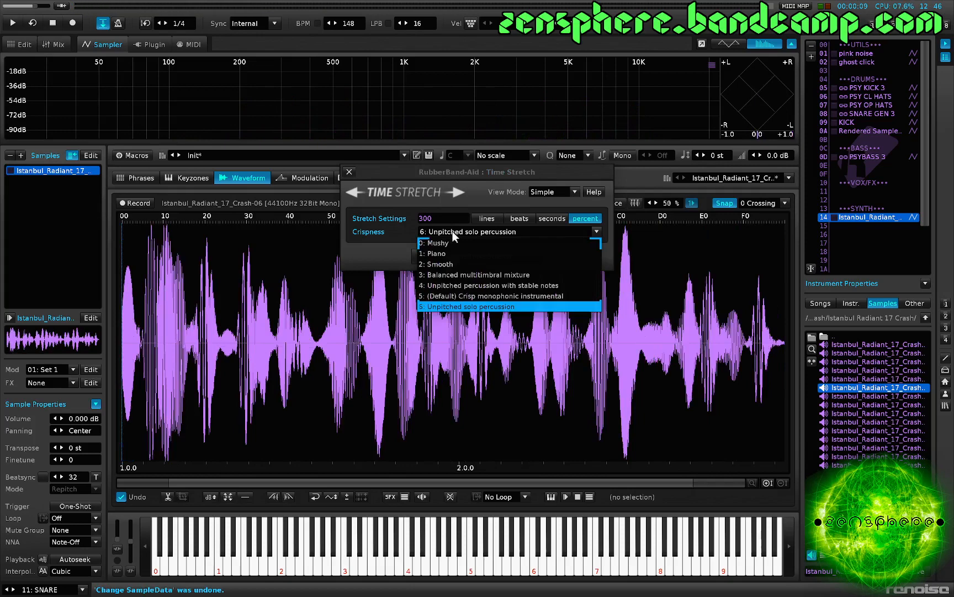
click(473, 288)
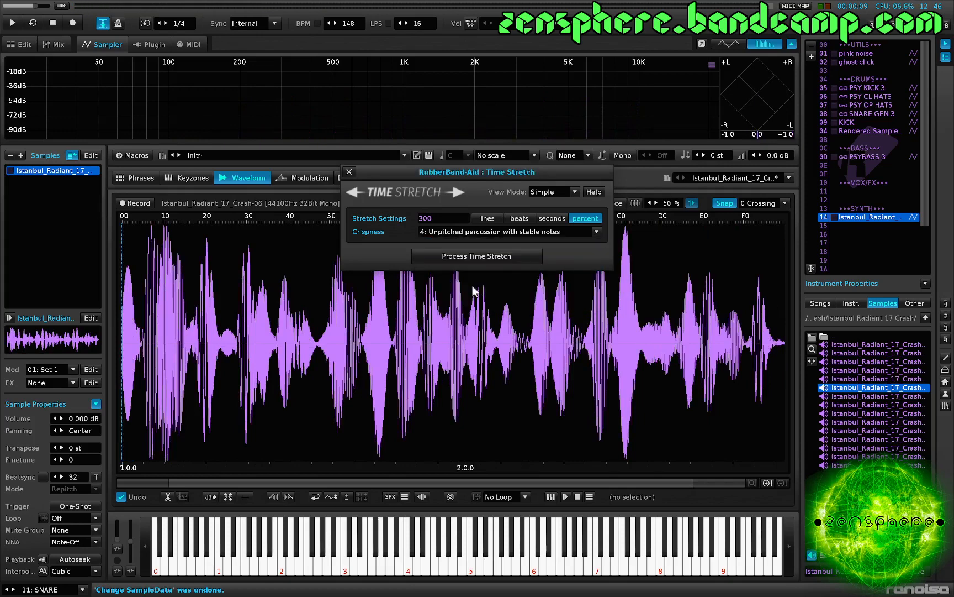
click(449, 257)
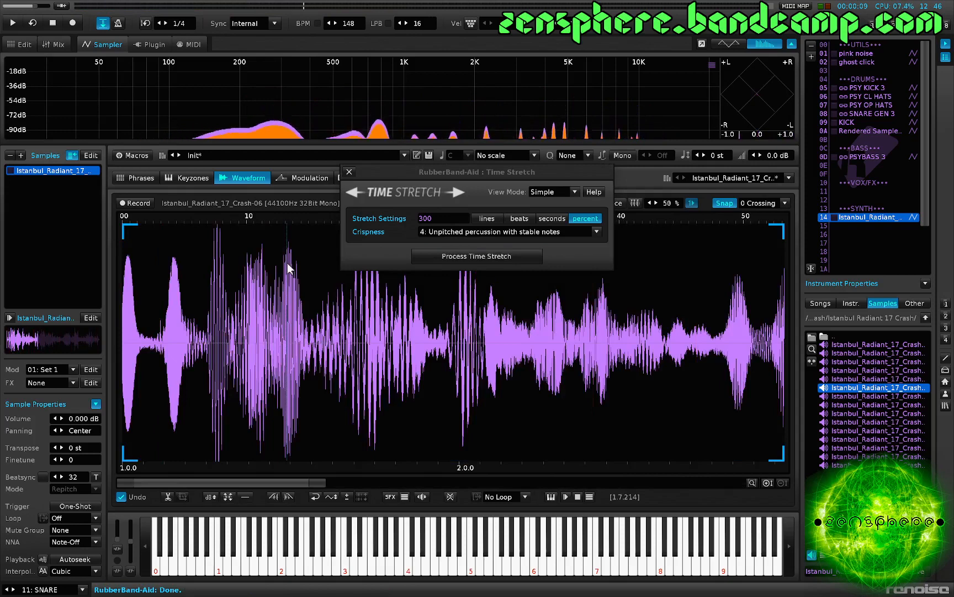
key(ctrl+z)
- Time-stretch the sample to 300 percent with crispness 2: Smooth and play the stretched result
click(465, 233)
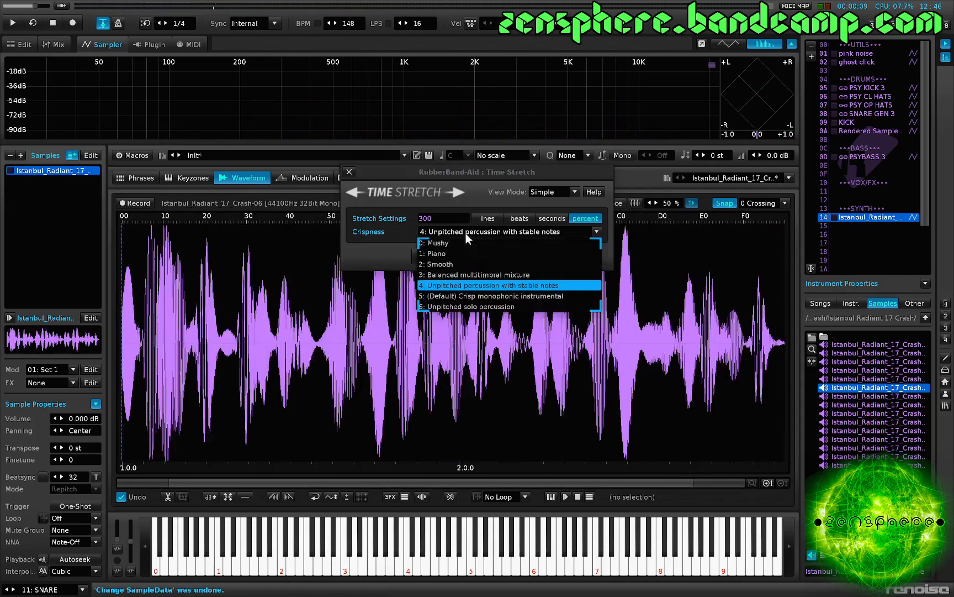
click(444, 266)
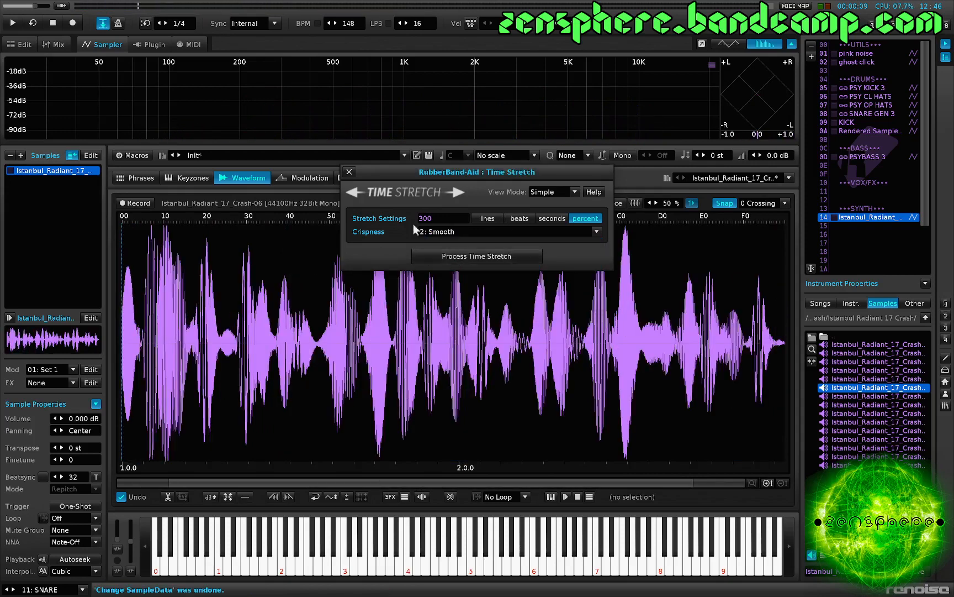
click(458, 260)
key(z)
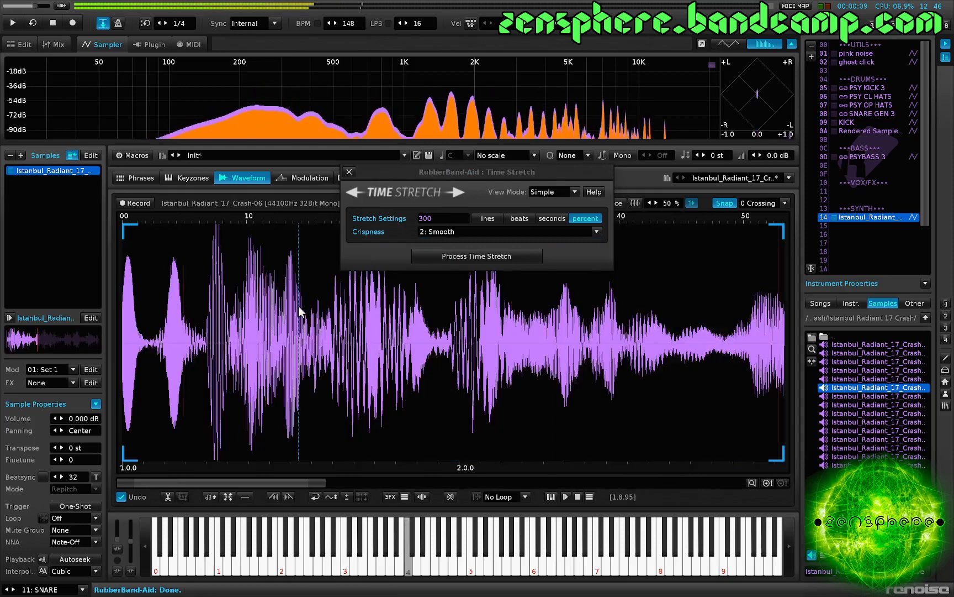
scroll(302, 339, down, 5)
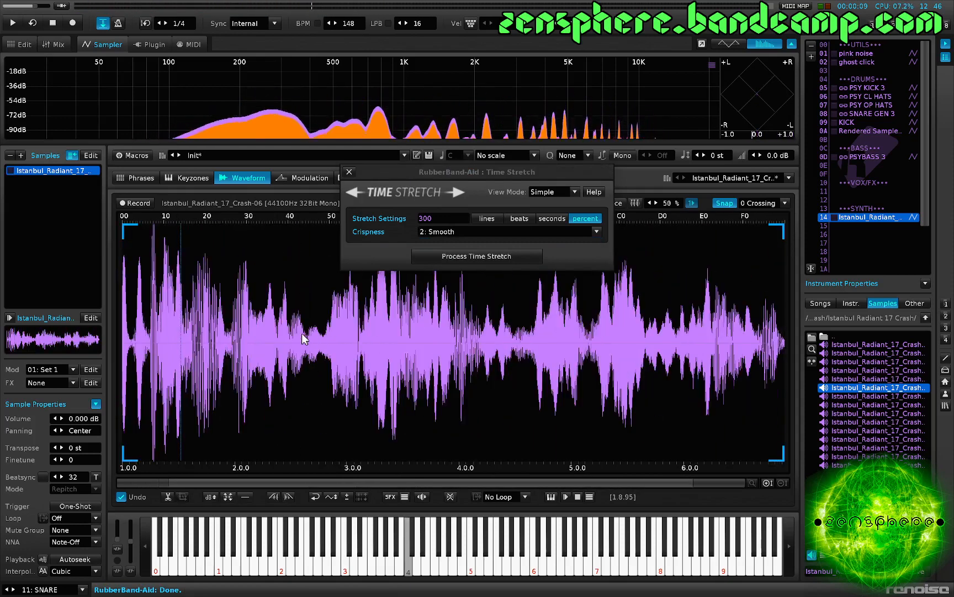
key(z)
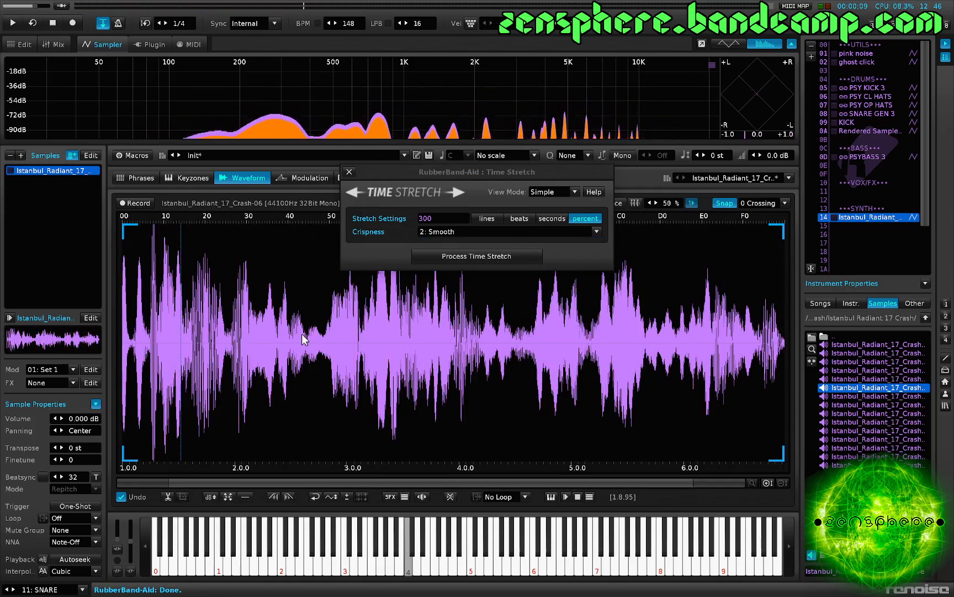
key(z)
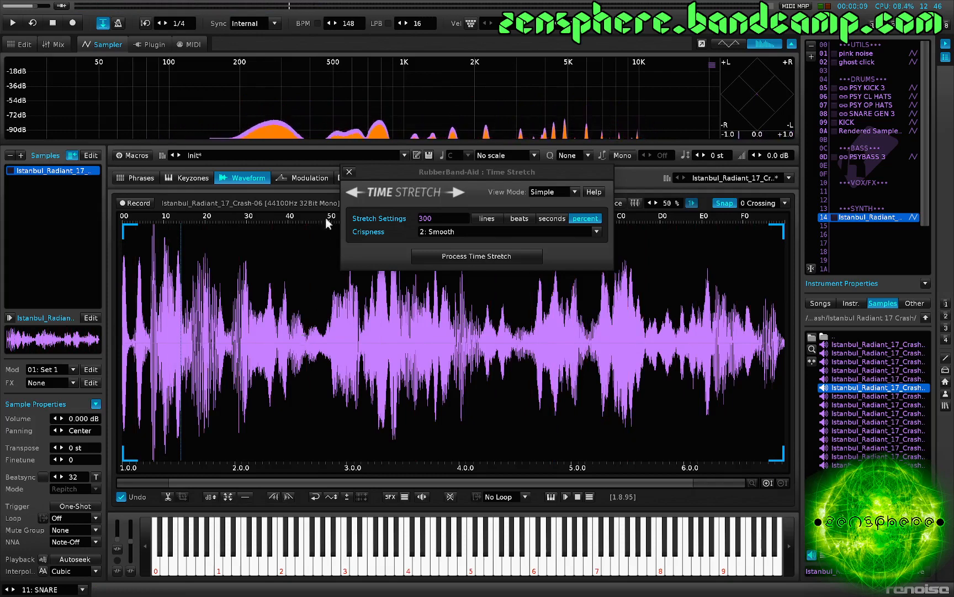
click(349, 172)
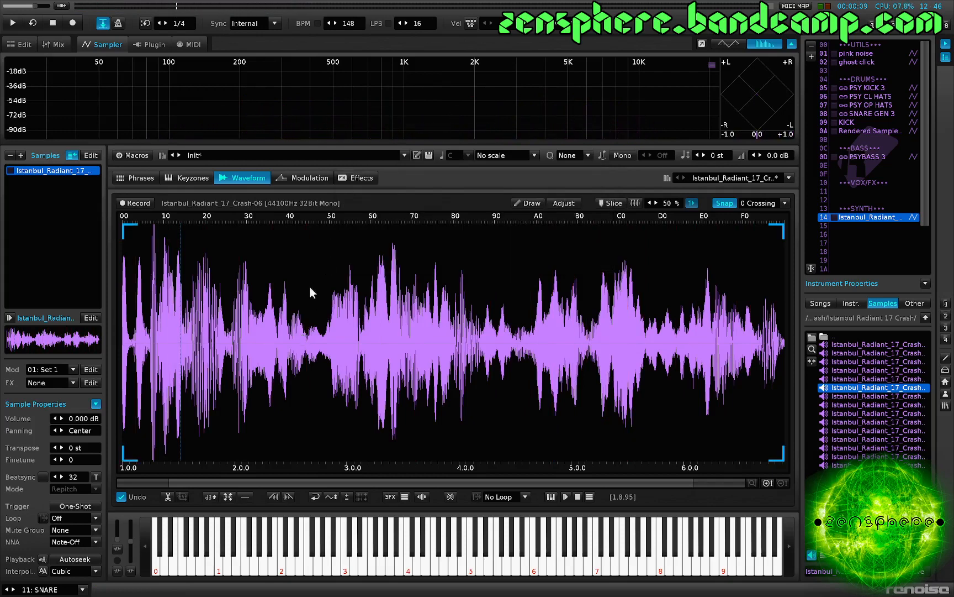
- Try a second 300 percent time stretch with crispness 2: Smooth on the stretched sample, and undo it after listening
key(ctrl+t)
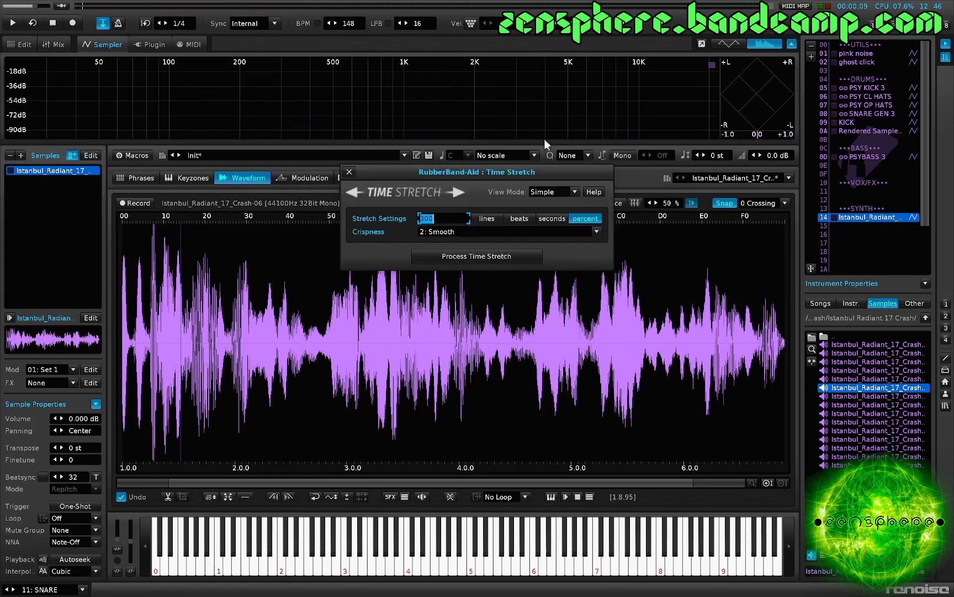
click(486, 253)
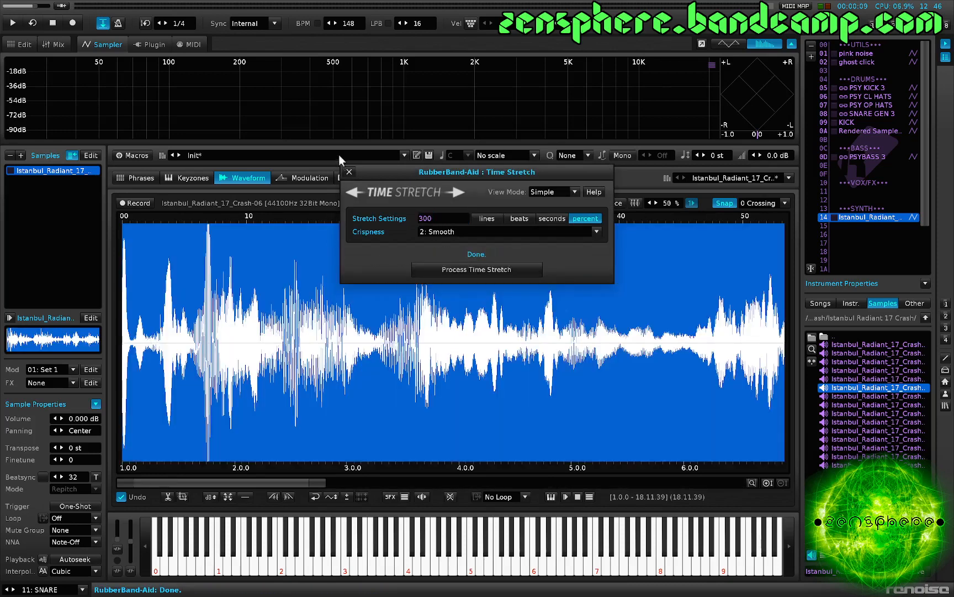
click(351, 174)
key(z)
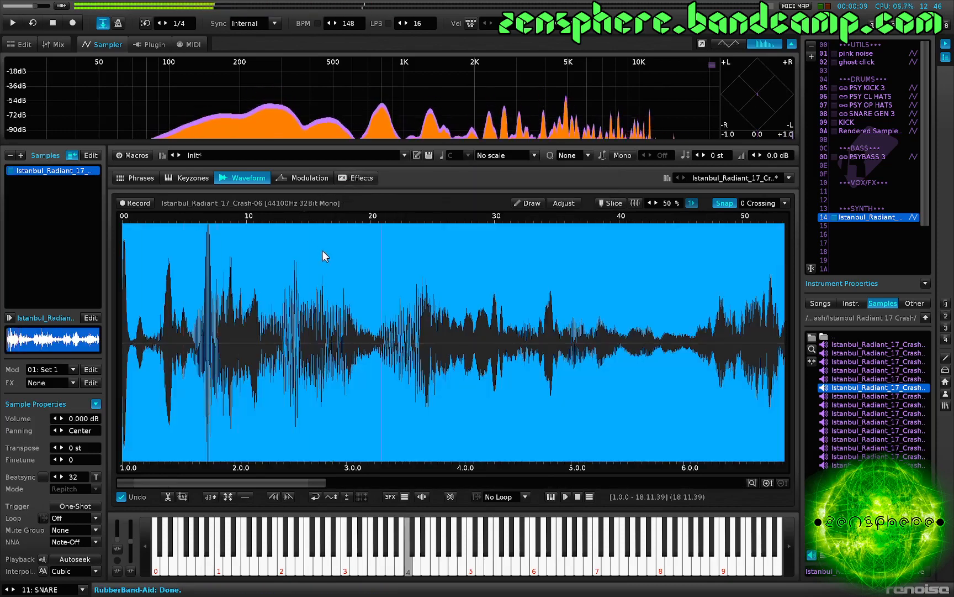
scroll(350, 284, down, 3)
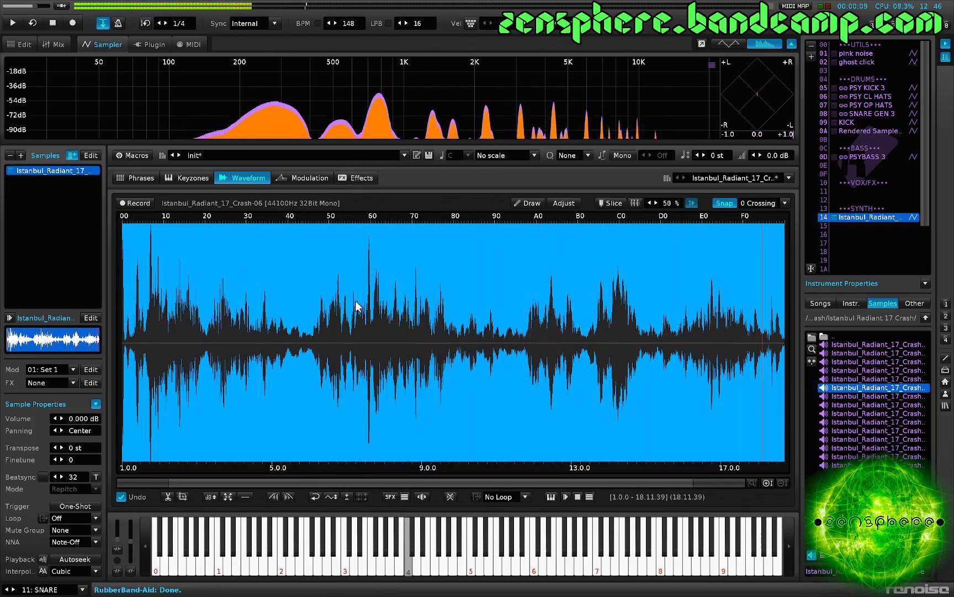
key(ctrl+z)
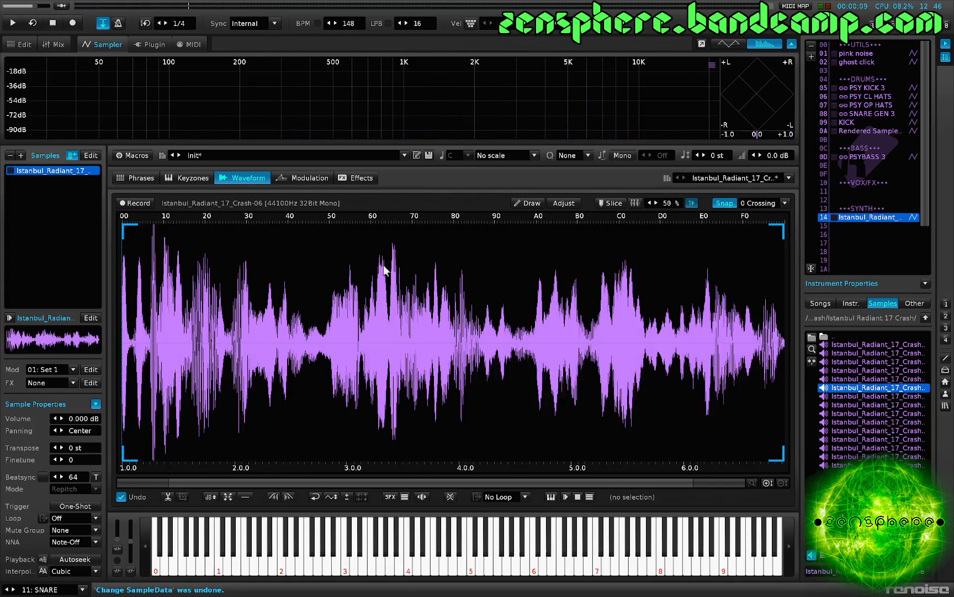
- Paste a copy of the stretched crash sample into the empty instrument slot 15
click(882, 225)
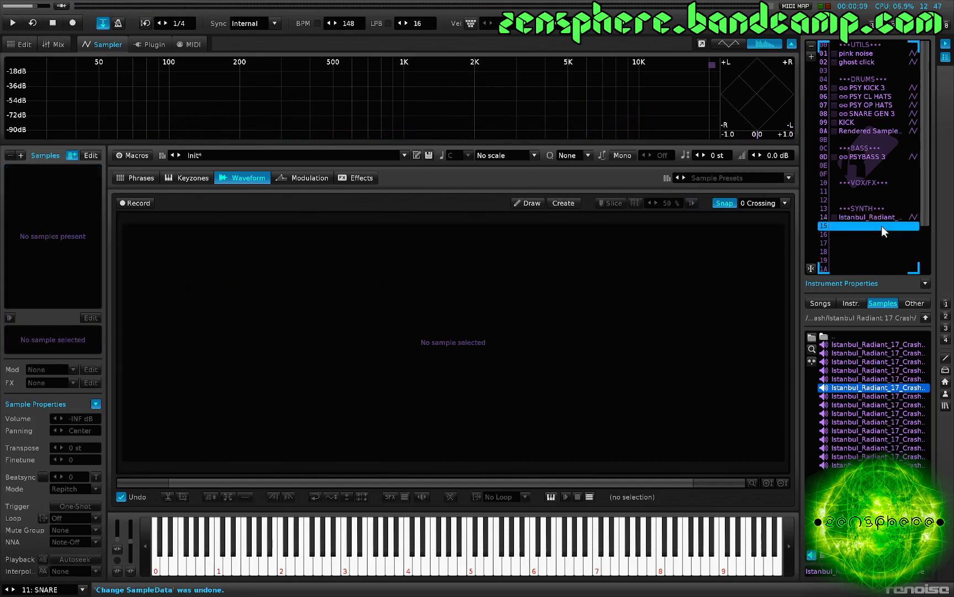
key(ctrl+v)
click(874, 216)
click(876, 224)
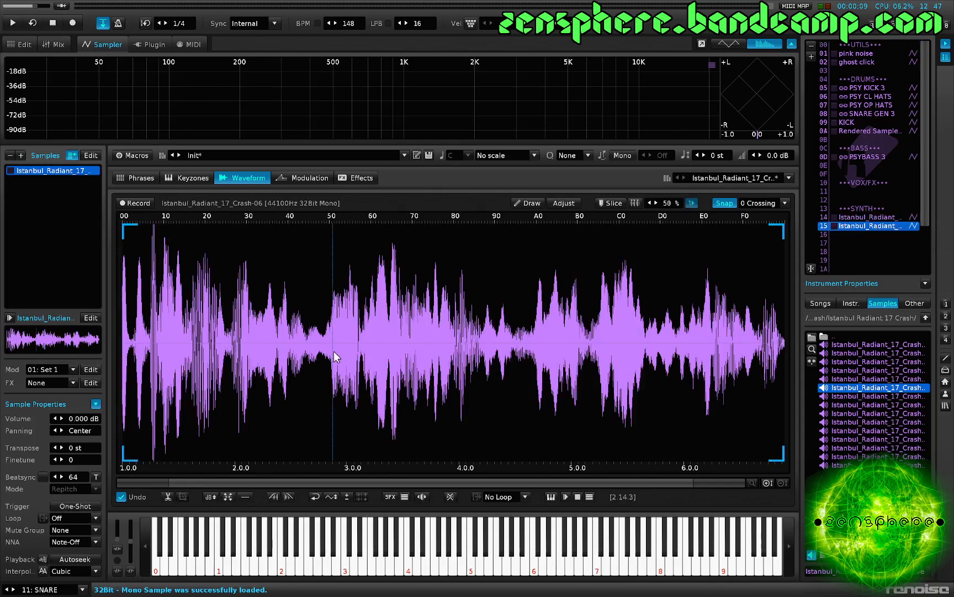
- Time-stretch the sample in slot 15 to 300 percent with crispness 2: Smooth
key(ctrl+t)
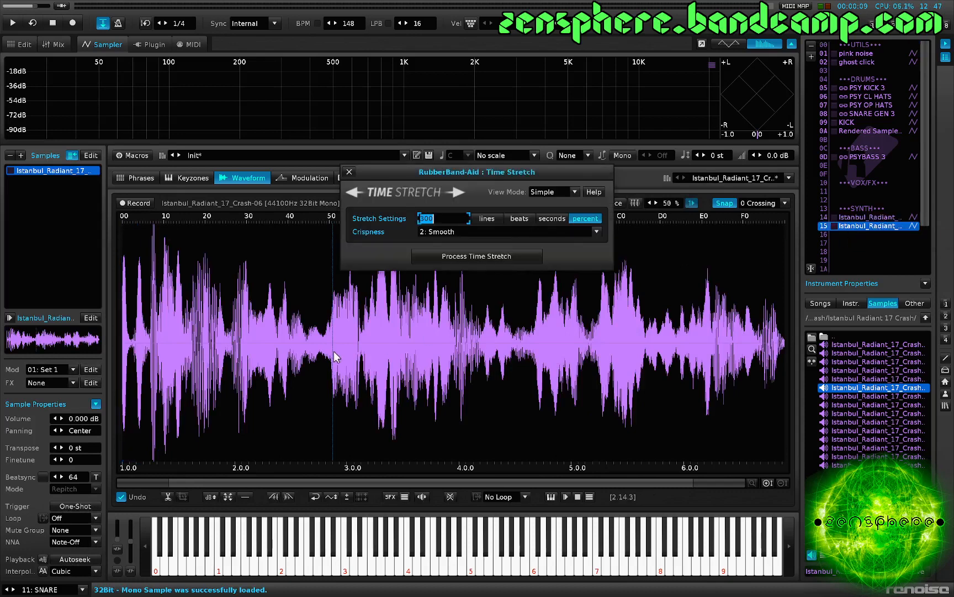
click(464, 255)
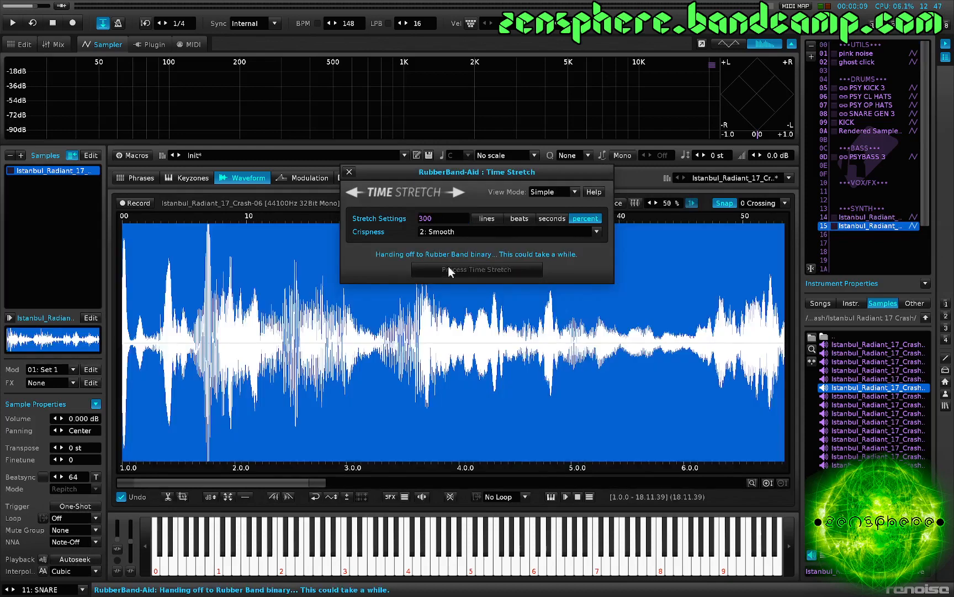
click(348, 172)
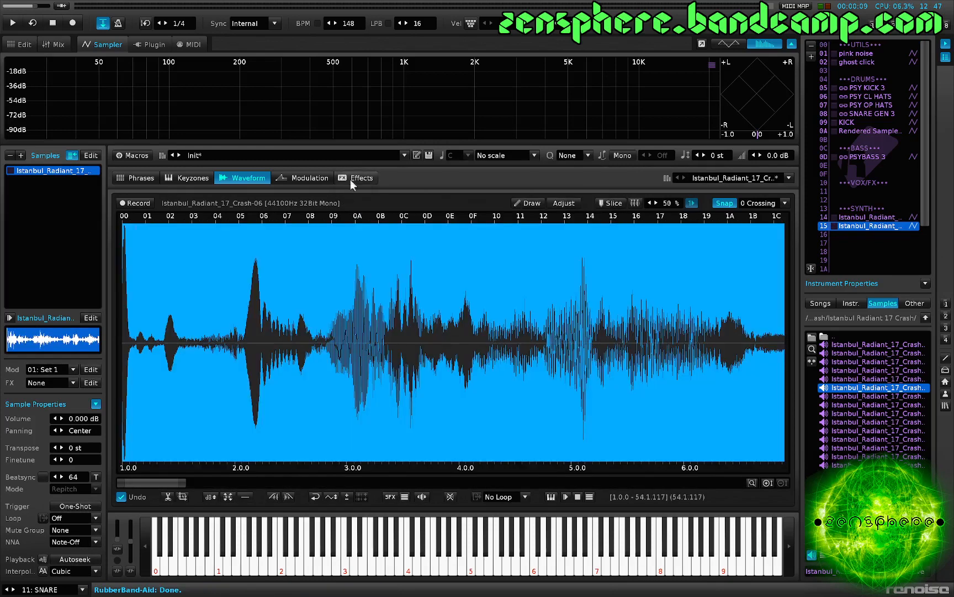
- Tame the loud peak at the very start of the stretched sample and play the result
key(z)
drag(135, 343, 59, 346)
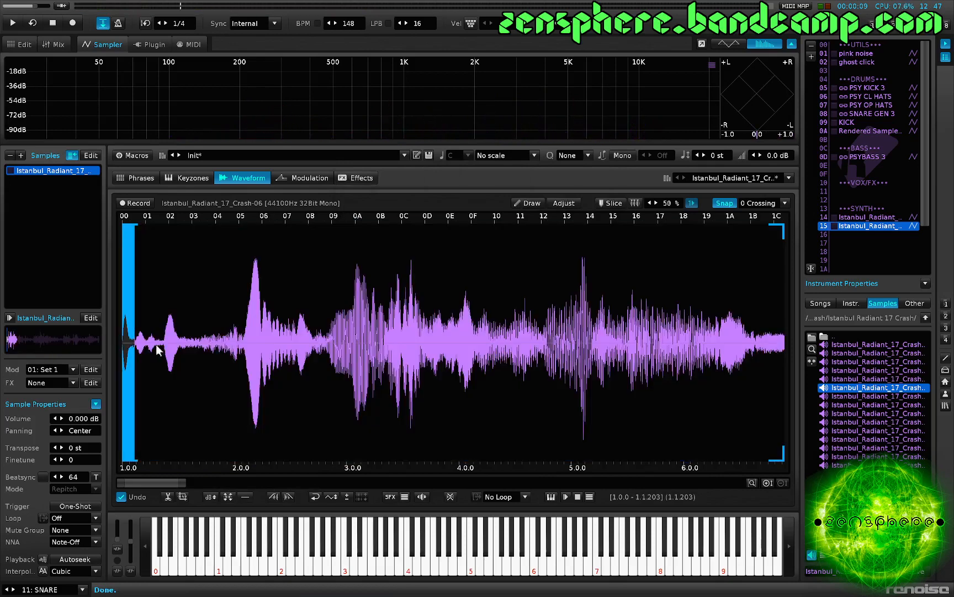
click(188, 345)
key(z)
scroll(189, 346, down, 4)
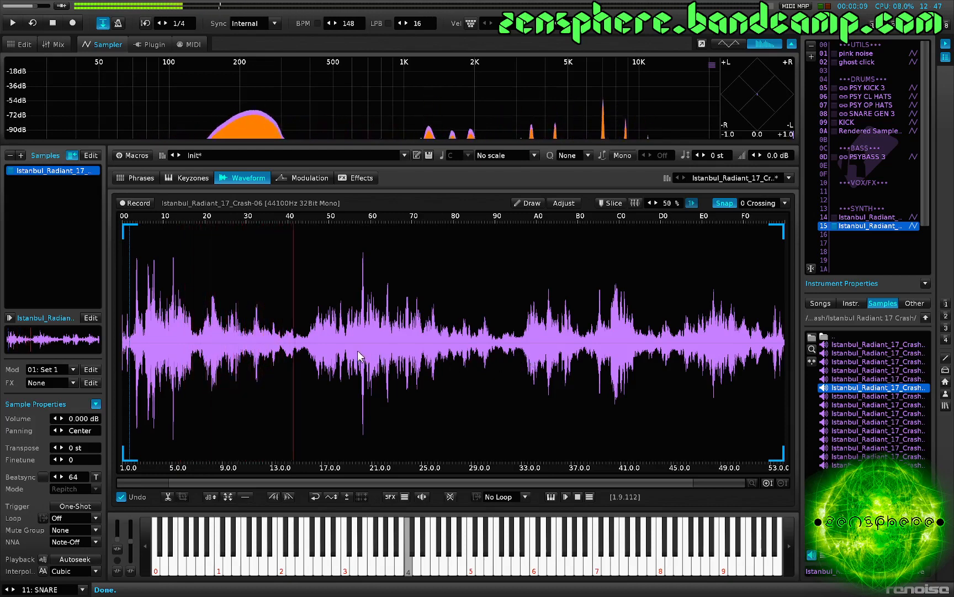
- Play the song and enable the Shelving Unit on synth track 1 in the SIDECHAINED group
key(space)
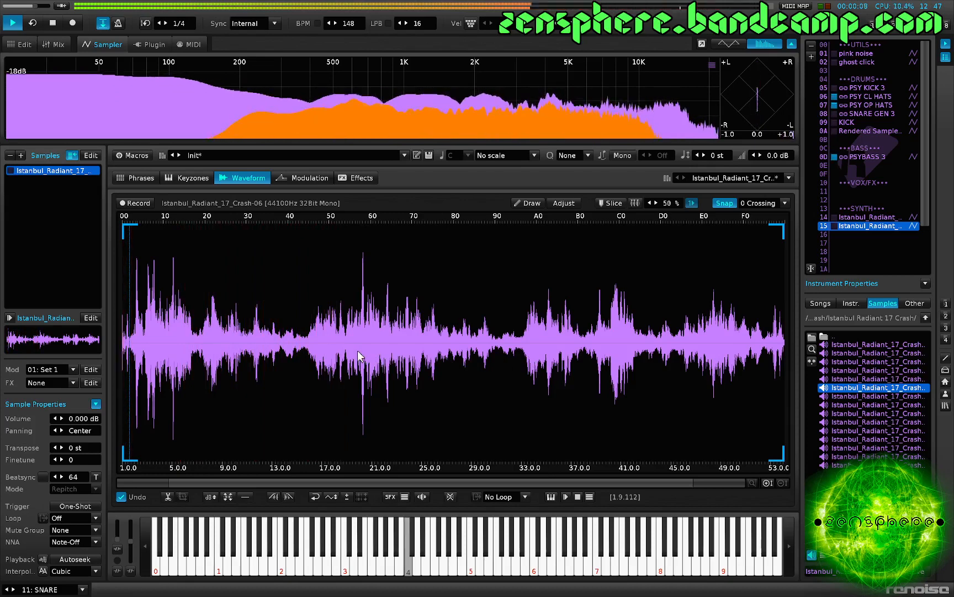
key(F3)
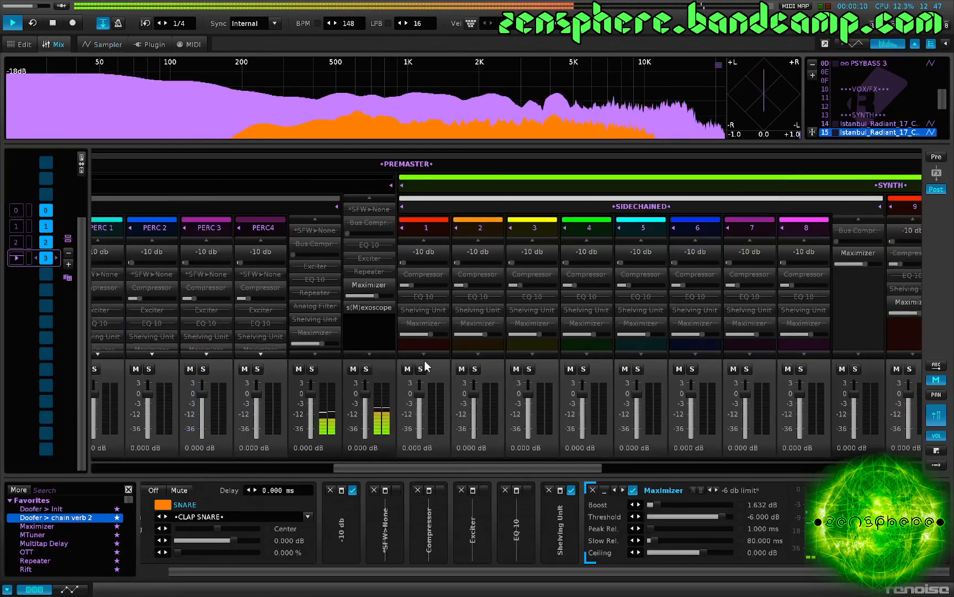
scroll(426, 360, right, 3)
click(354, 364)
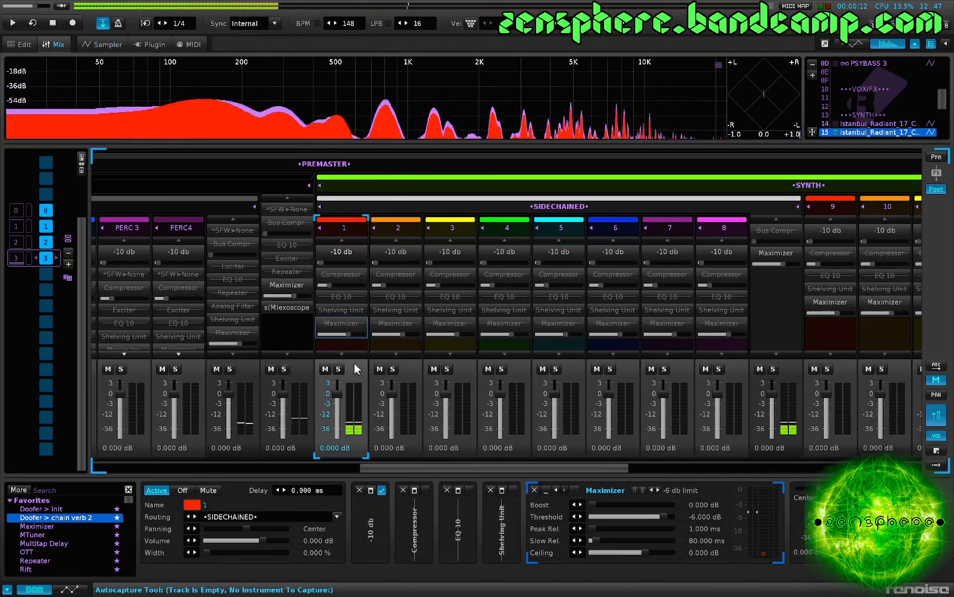
middle_click(353, 310)
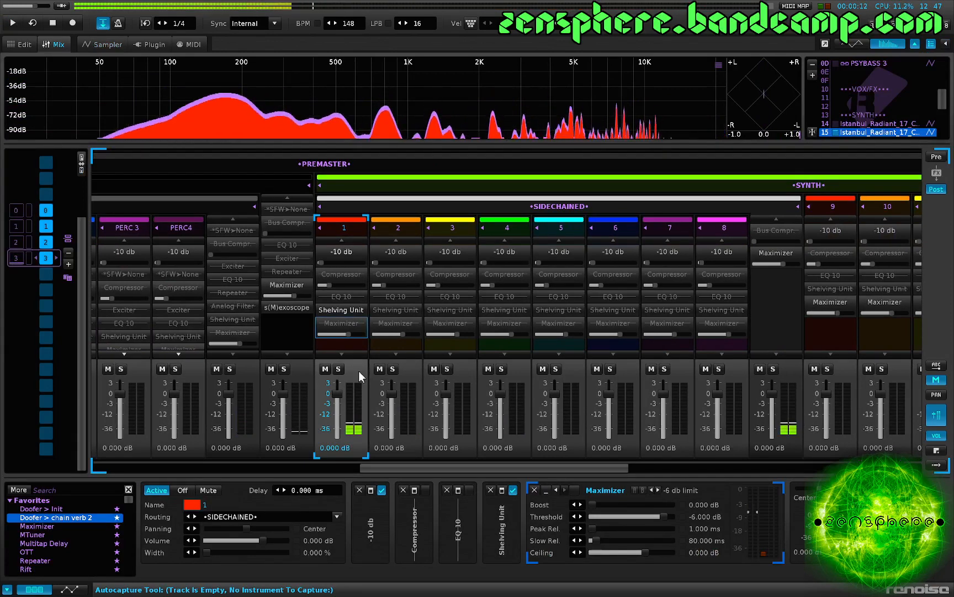
- Enter a note for the stretched sample on line 00 of synth track 1 in the first pattern, and play the song
key(F1)
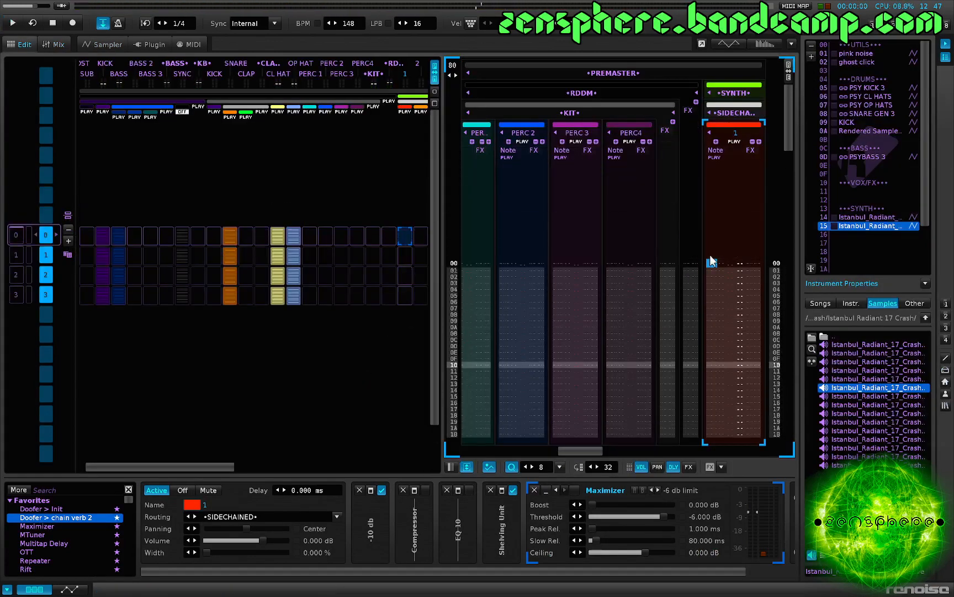
key(Escape)
key(z)
key(space)
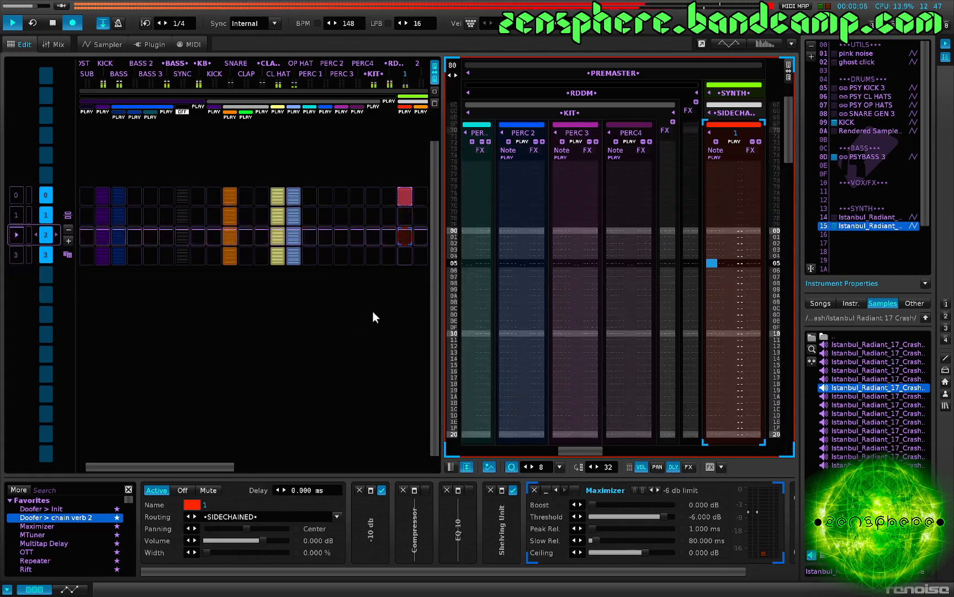
- Process the slot 15 sample with the SoX: Contrast preset at contrast 50
key(F8)
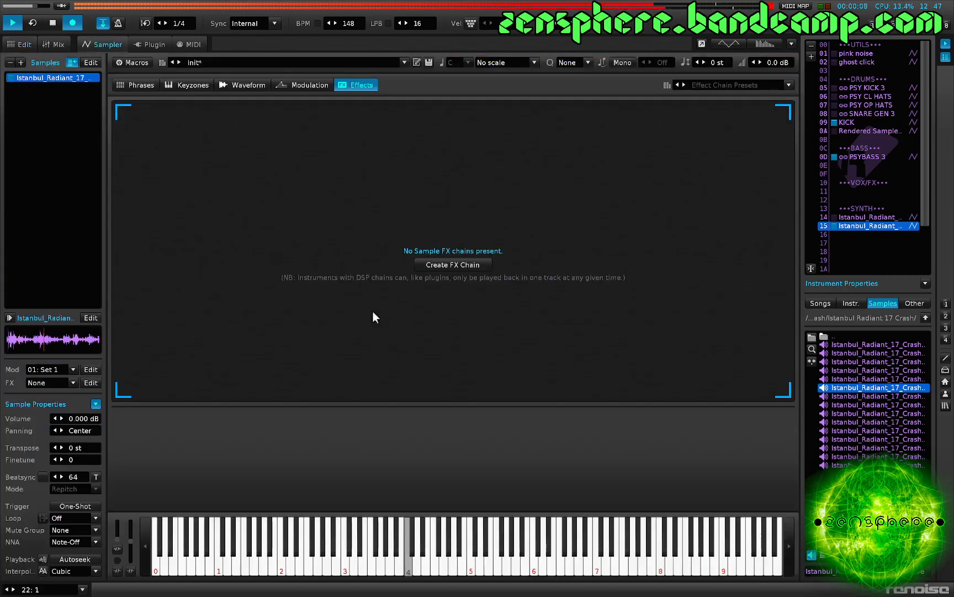
key(F6)
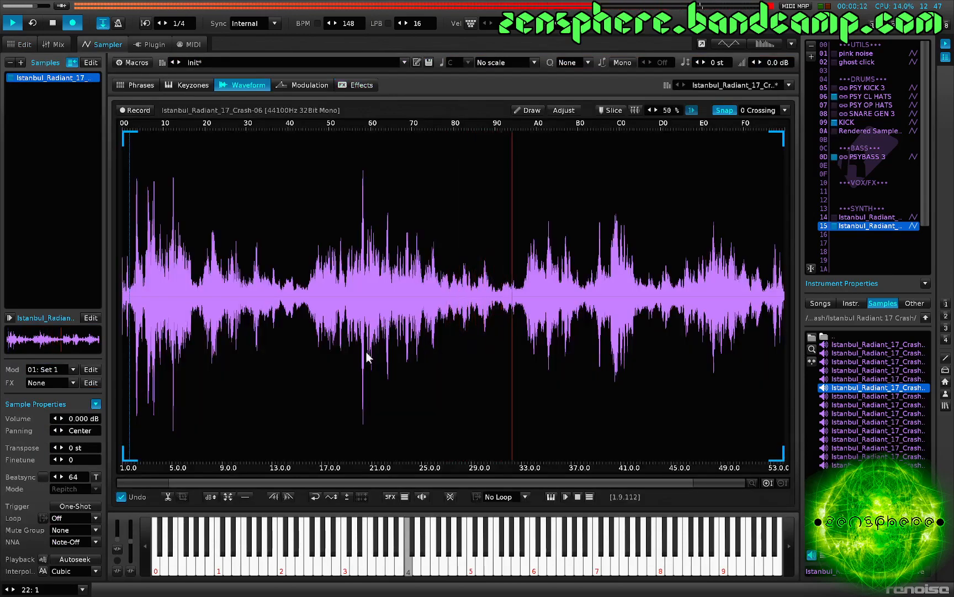
key(ctrl+b)
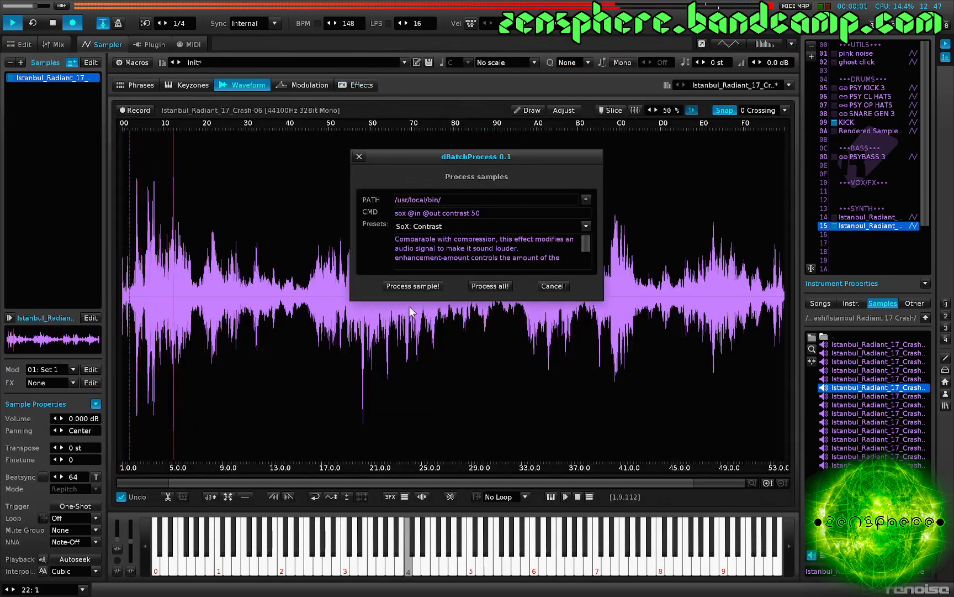
click(404, 286)
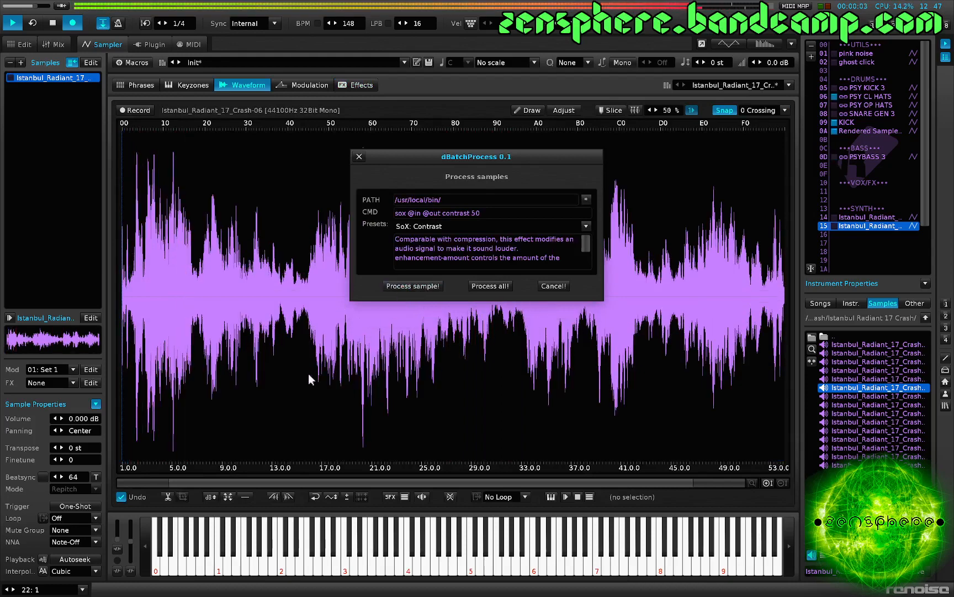
- Try a second SoX contrast 50 pass on the sample, undo it, and listen to the sample with the song
click(410, 285)
click(271, 394)
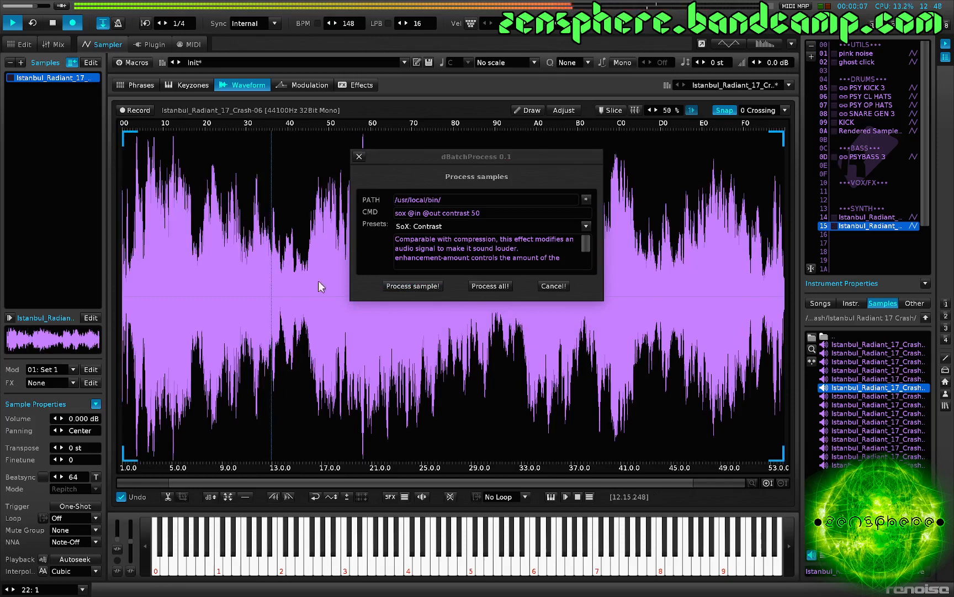
click(360, 156)
click(312, 211)
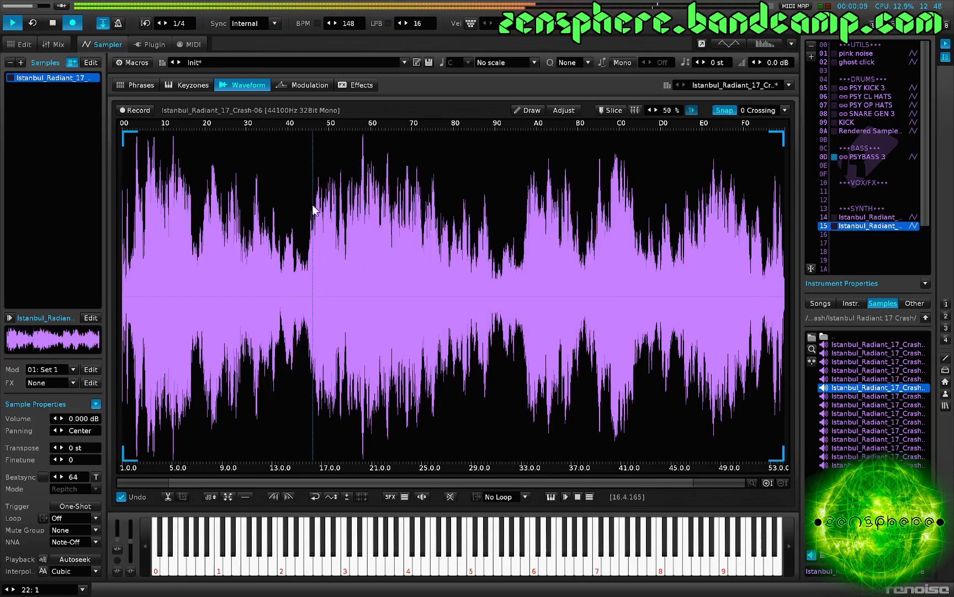
key(F2)
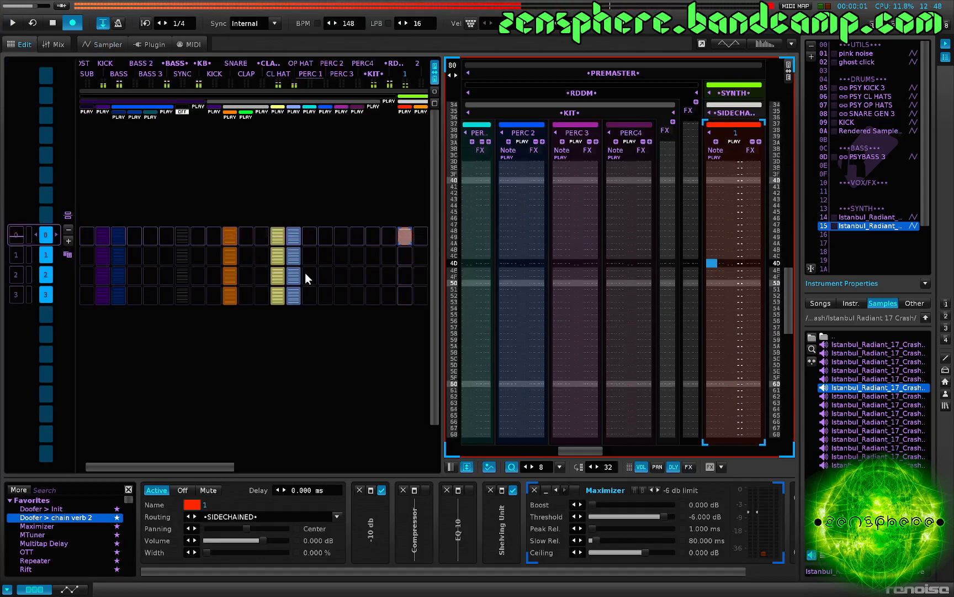
key(space)
key(F3)
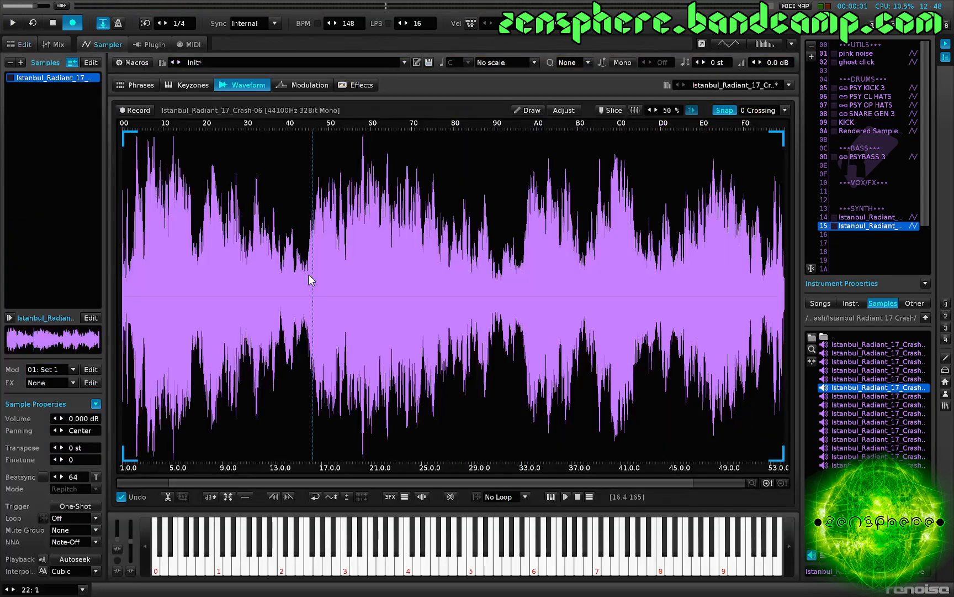
key(ctrl+z)
key(space)
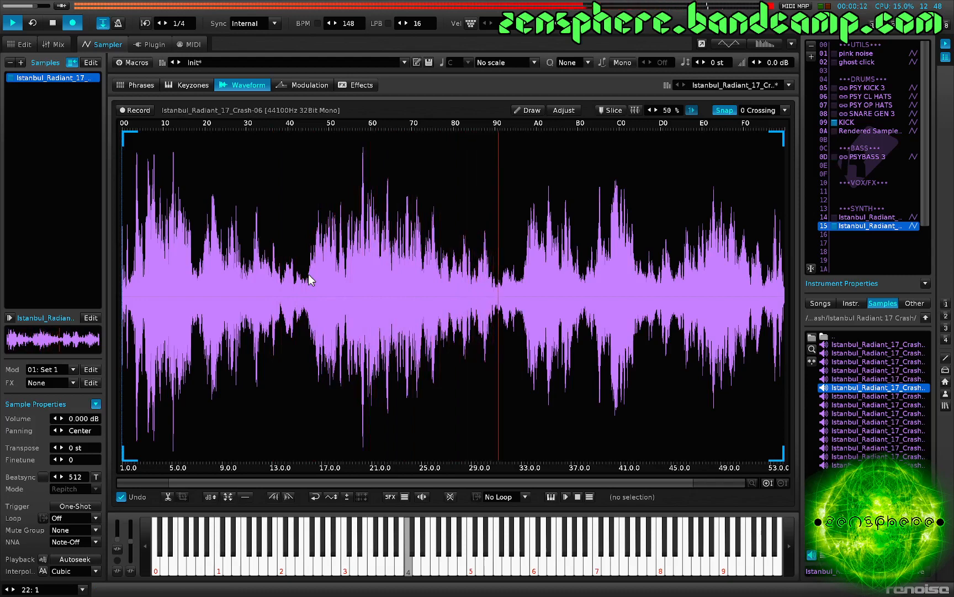
key(space)
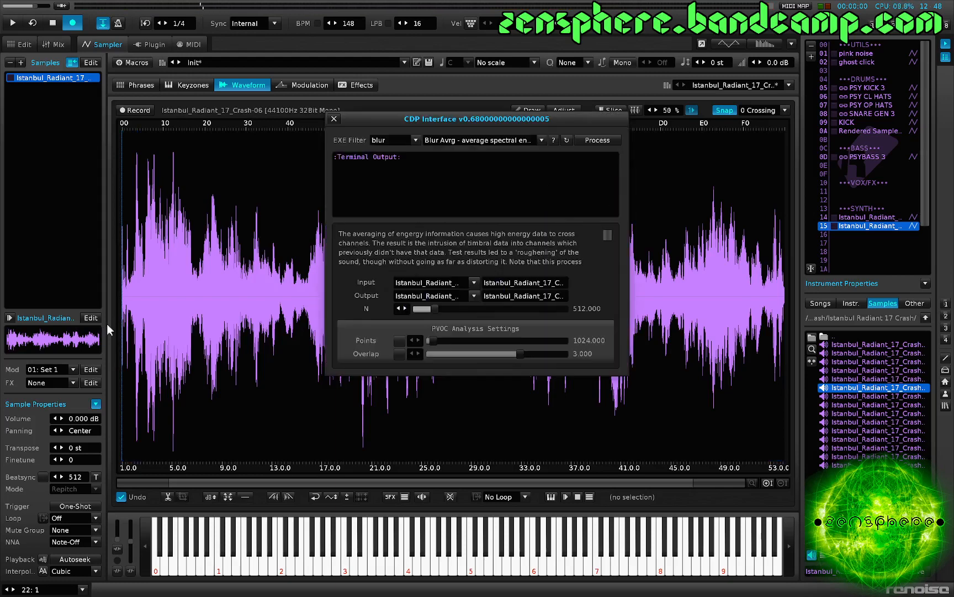
- Process the sample with the CDP Blur Chorus 4 effect at an fspread of 1.540
click(467, 140)
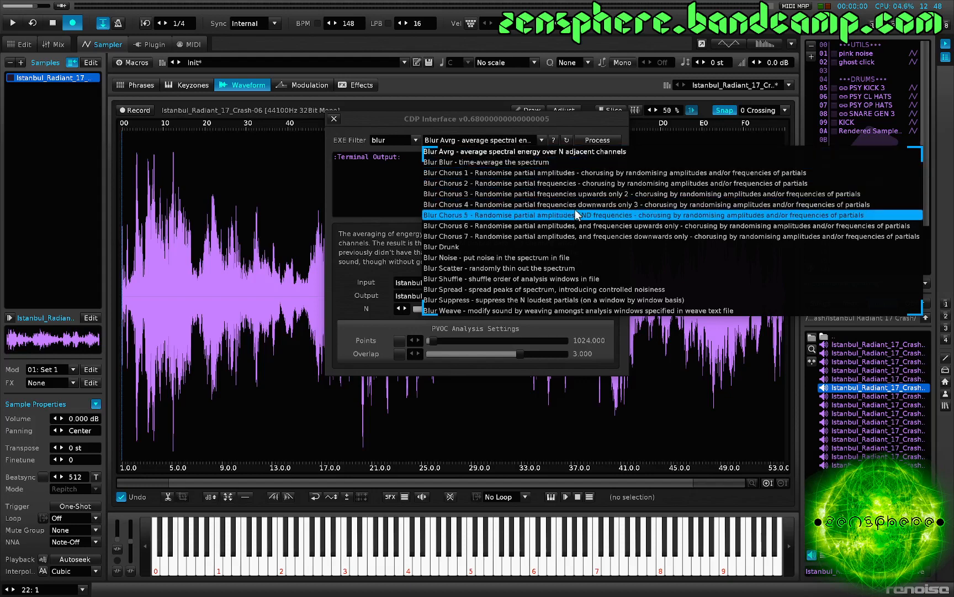
click(519, 206)
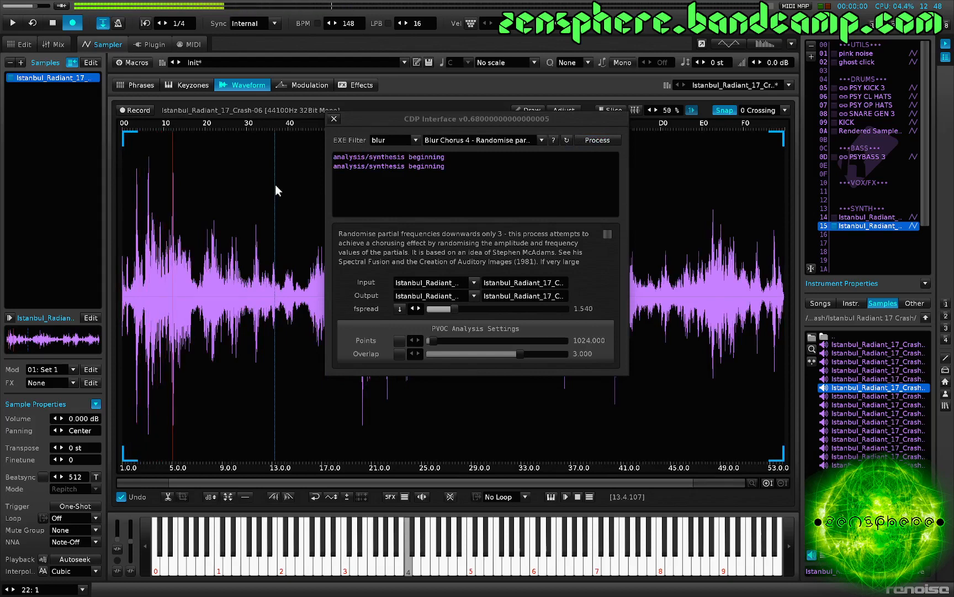
click(333, 119)
- Apply SoX contrast 50 to the chorused sample and play it
key(ctrl+b)
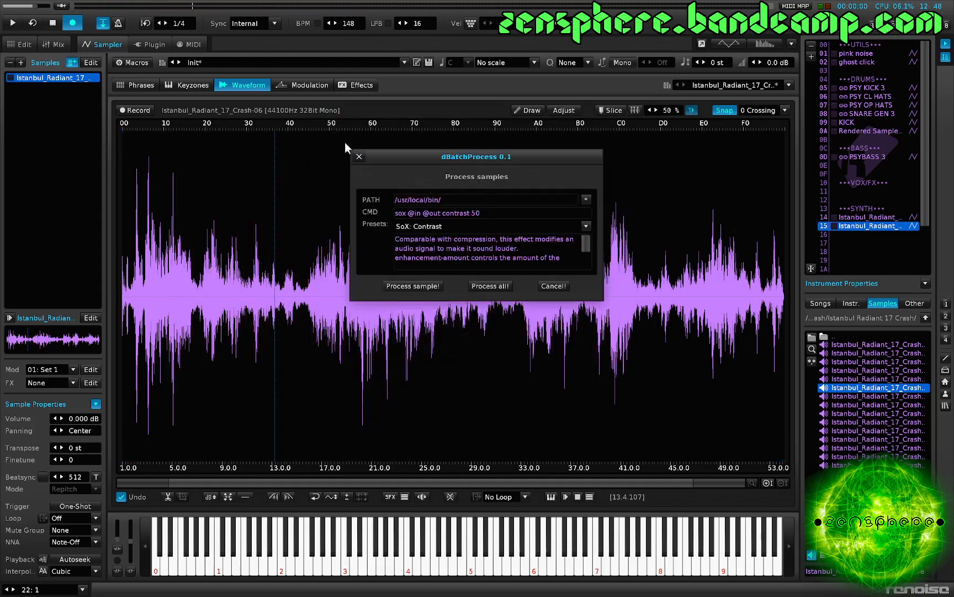
click(419, 286)
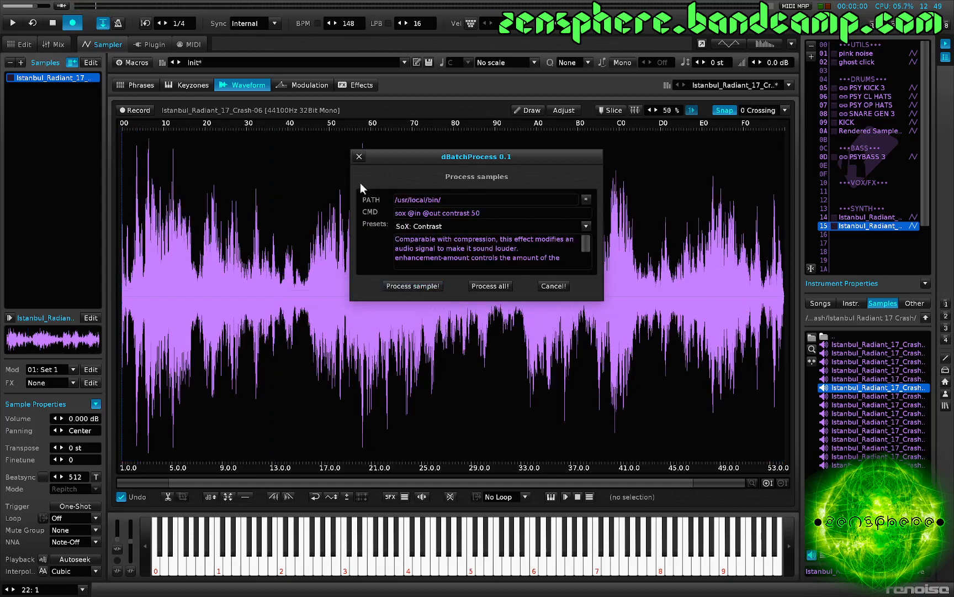
click(359, 157)
key(z)
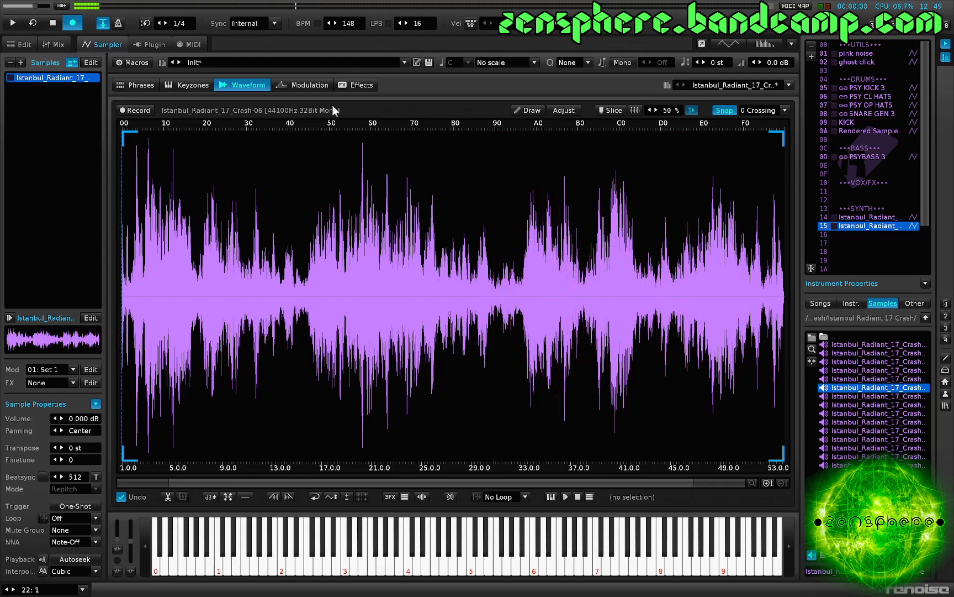
- Add a volume AHDSR envelope with 174 ms attack, 1.000 sustain and 4.234 s release
click(302, 84)
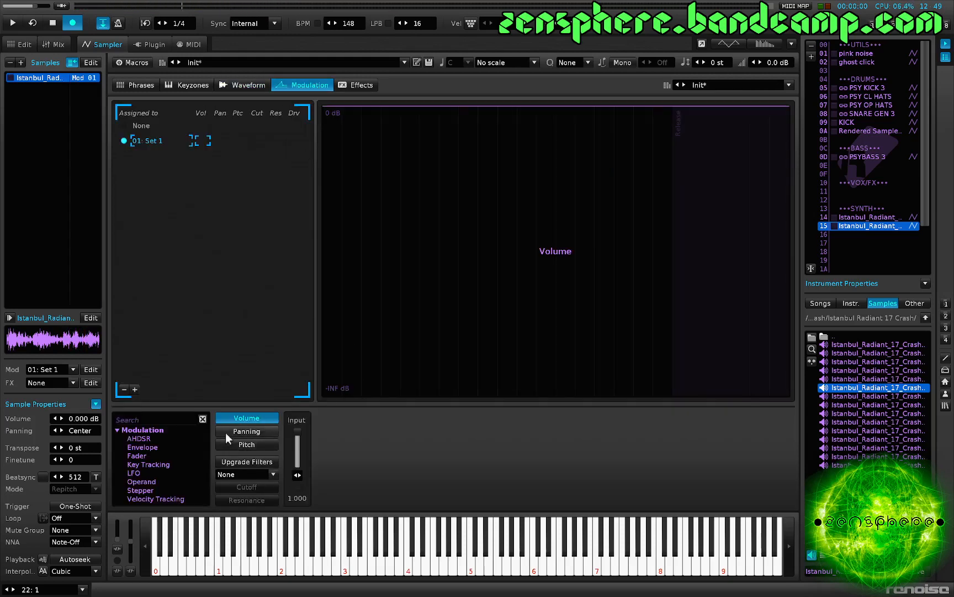
double_click(142, 438)
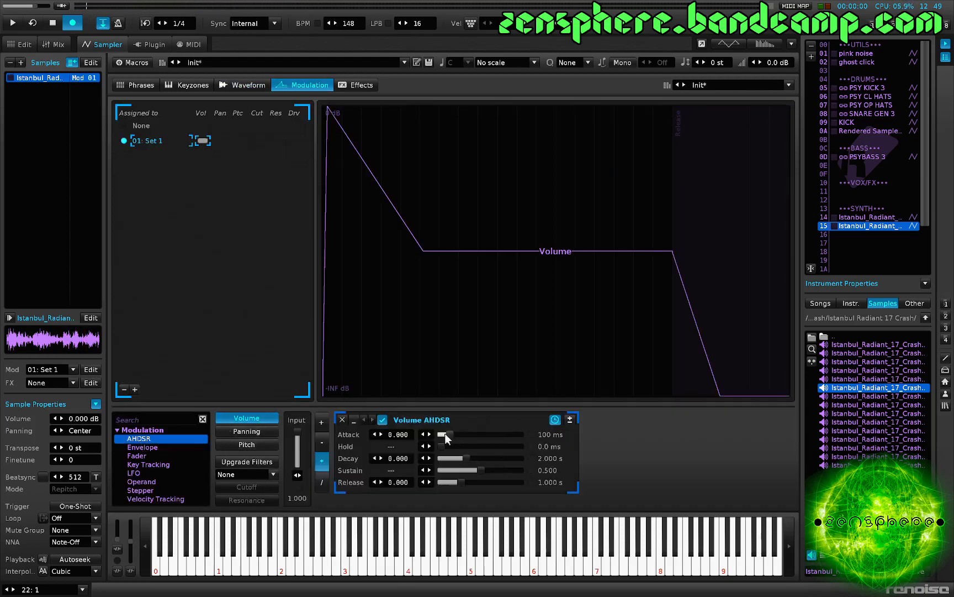
drag(445, 434, 452, 434)
drag(480, 470, 522, 470)
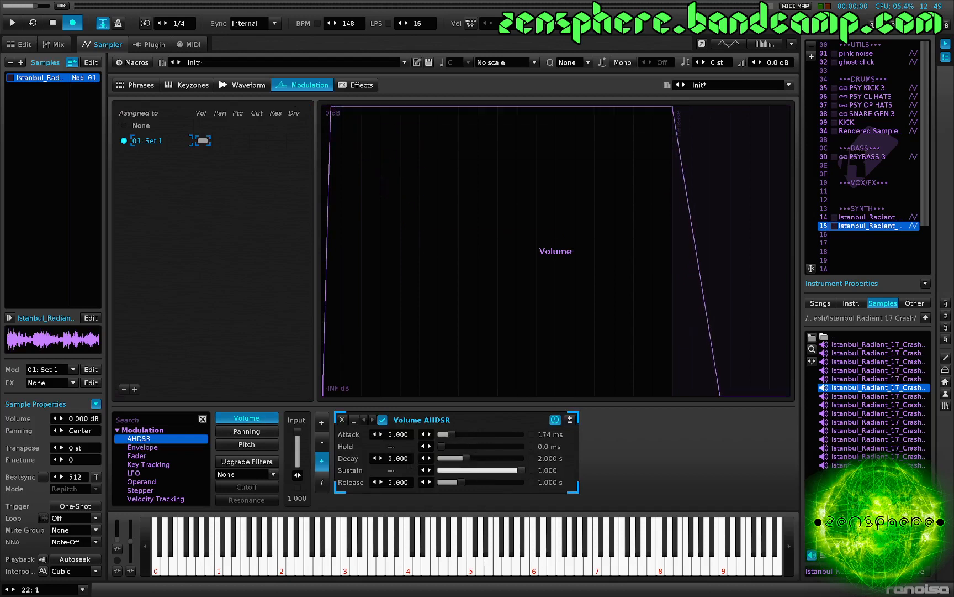
drag(458, 482, 473, 481)
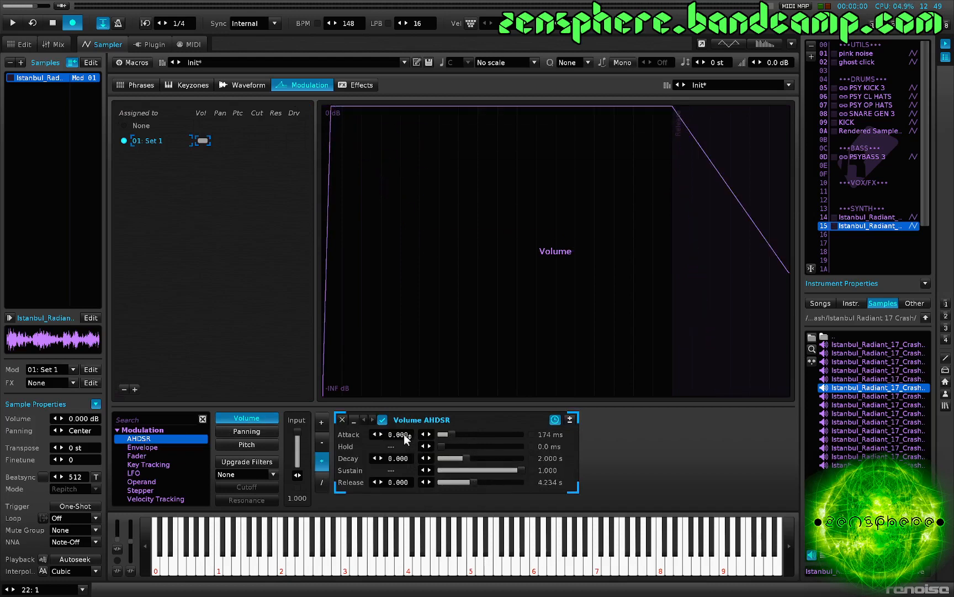
- Set the envelope's attack curve to -0.070 and release curve to -0.260, and listen to it with the song
drag(404, 435, 404, 438)
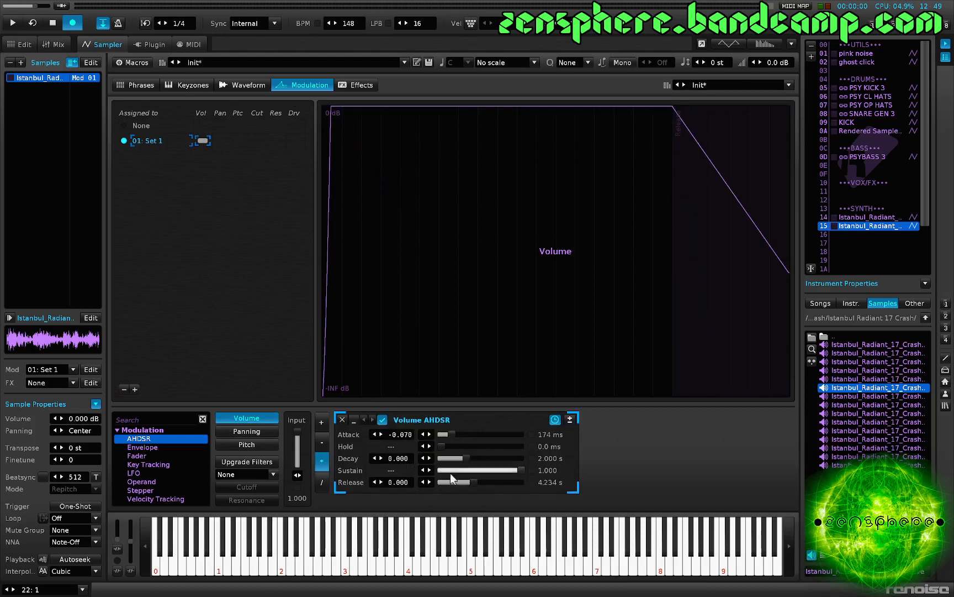
drag(404, 484, 403, 498)
key(z)
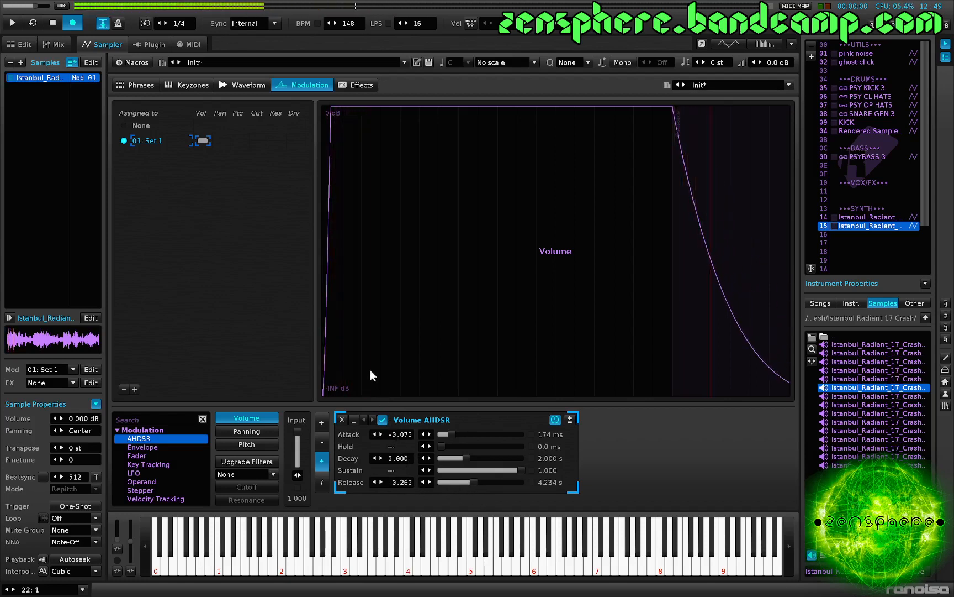
key(space)
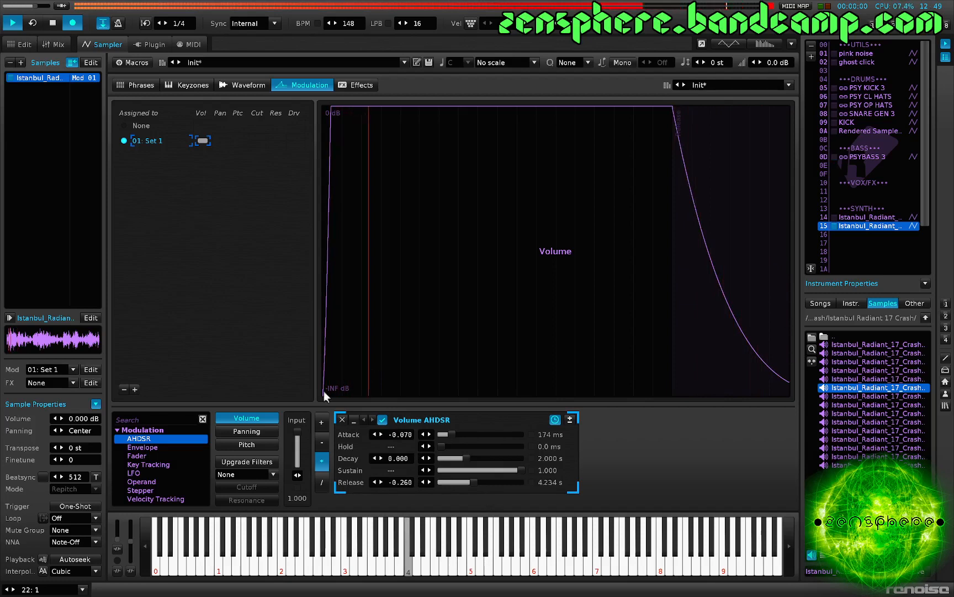
- Turn on Autoseek playback for the stretched crash sample and check its effect chains
click(91, 559)
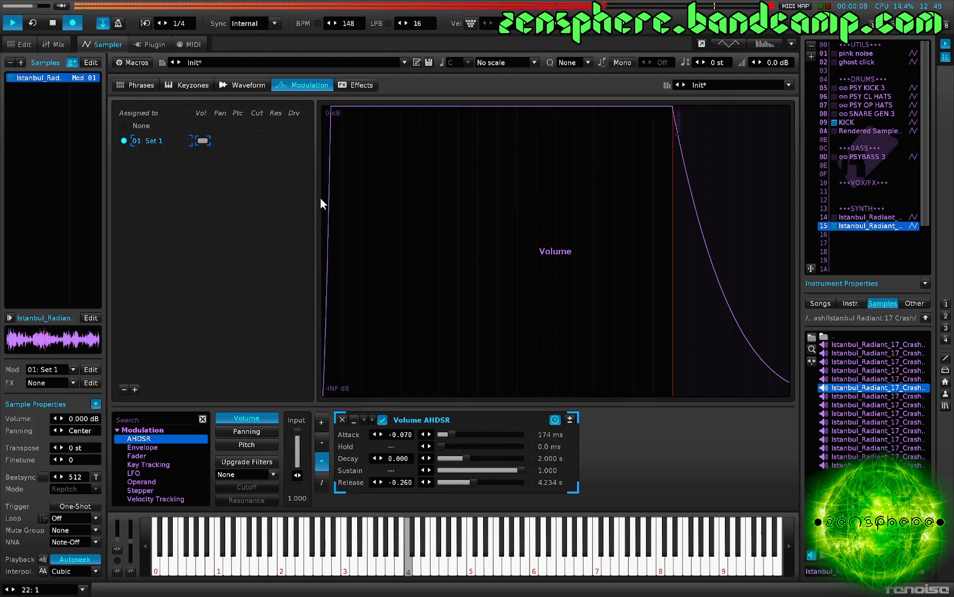
click(352, 85)
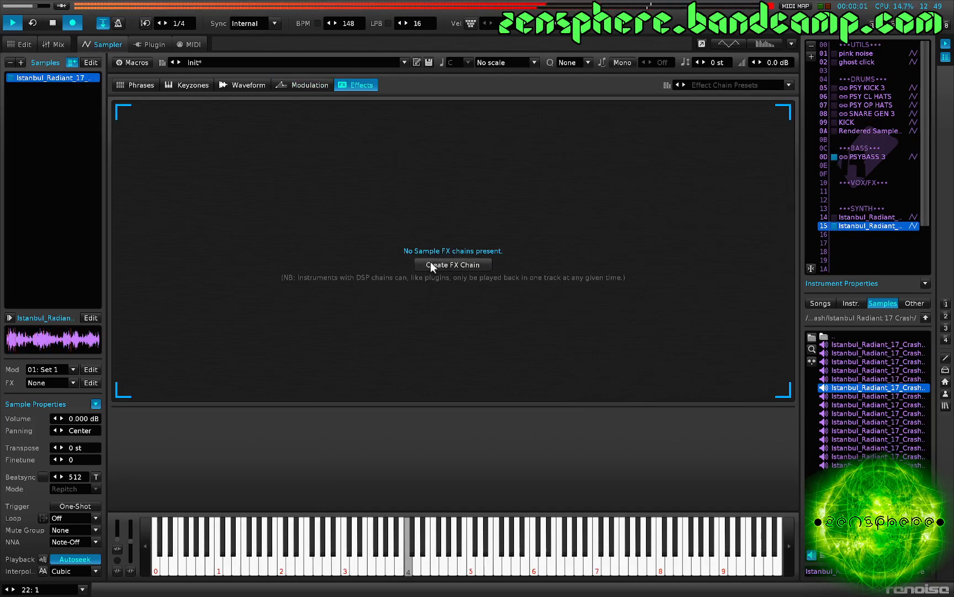
click(257, 86)
- Add a random-mode LFO to the panning modulation of Set 1 with an amplitude of 0.715
click(304, 85)
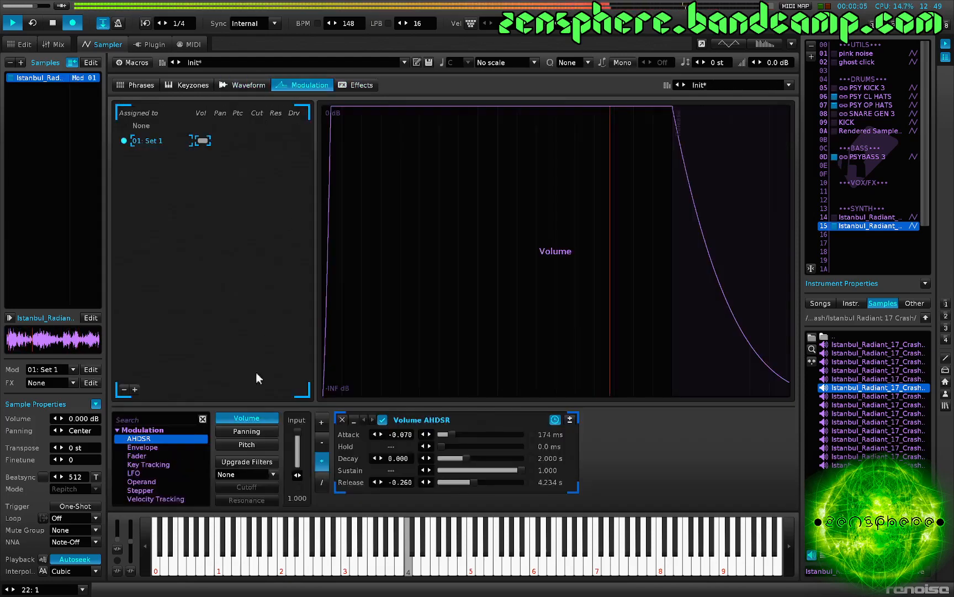
click(236, 436)
double_click(166, 474)
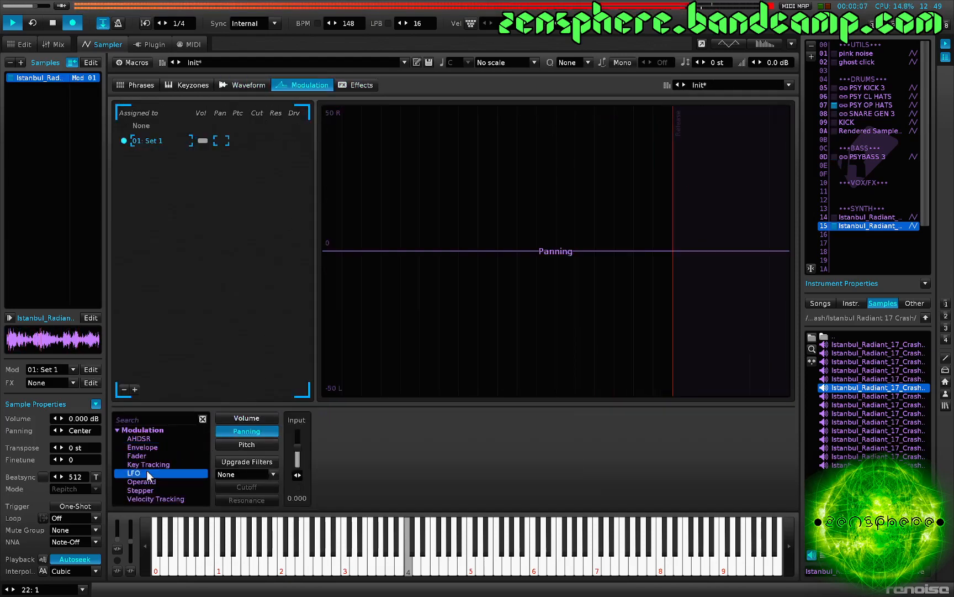
click(475, 435)
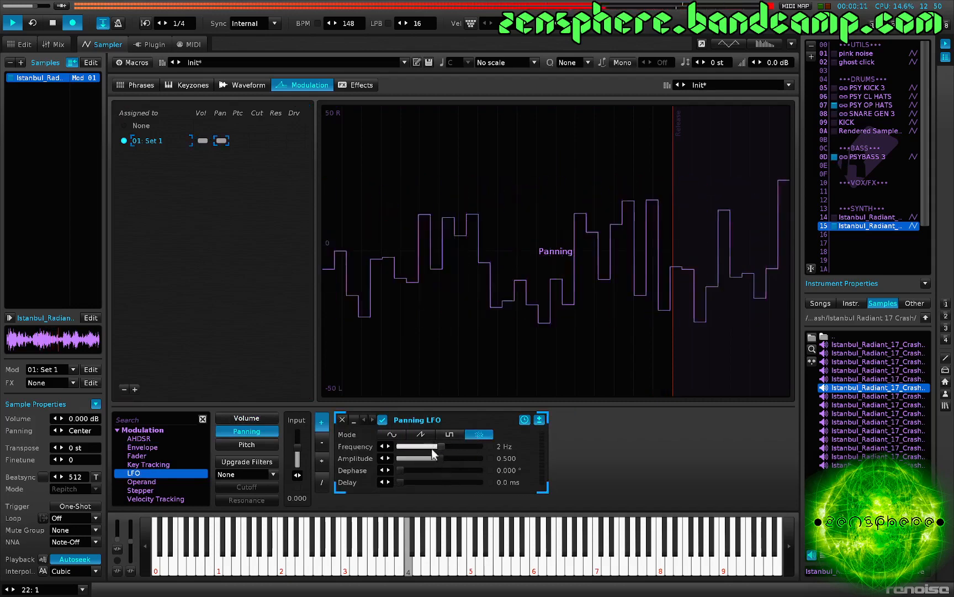
drag(456, 458, 457, 457)
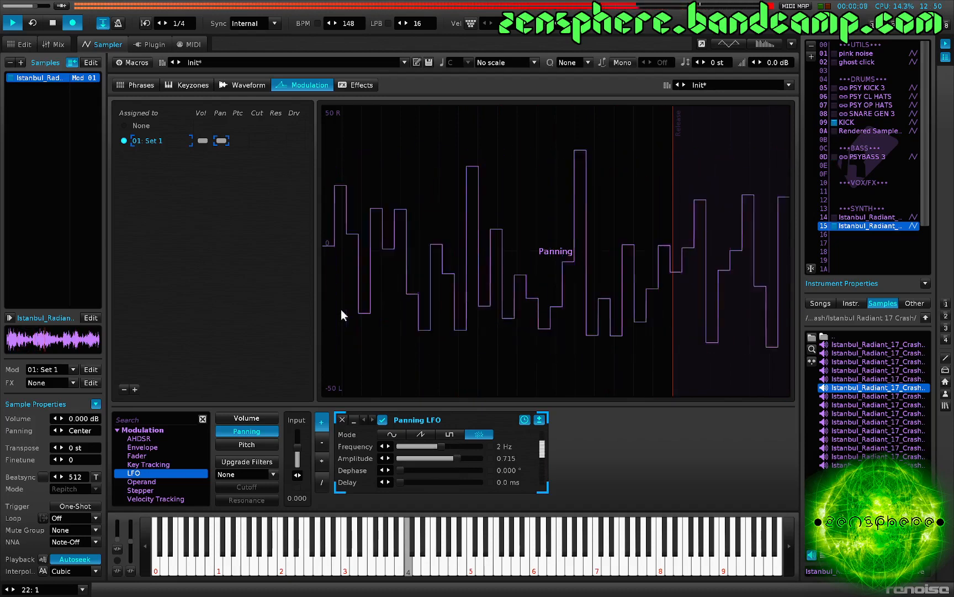
- Stop the song, audition instrument 14 and reload the original Istanbul Radiant 17 Crash-06 sample into it
click(862, 217)
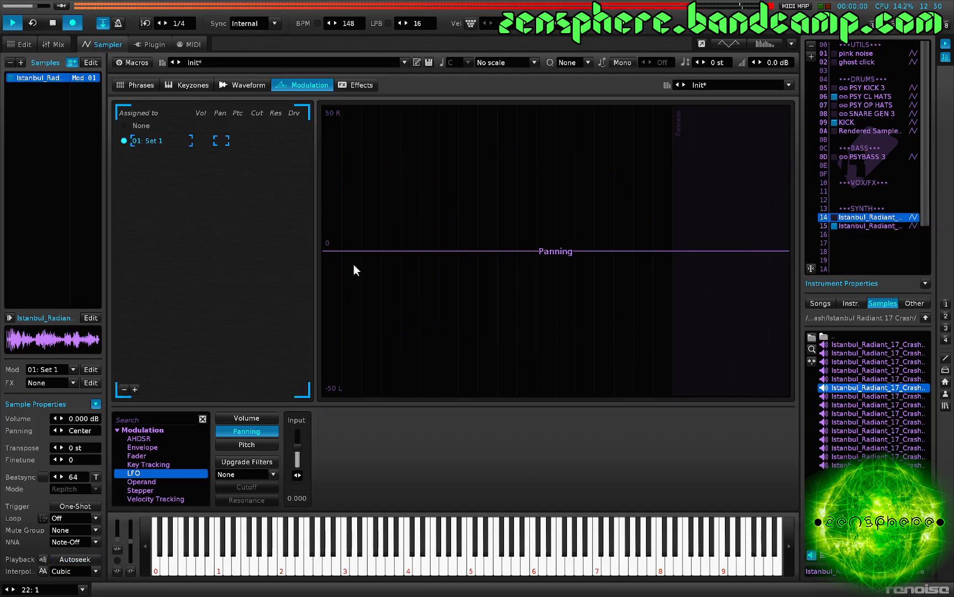
key(space)
click(250, 85)
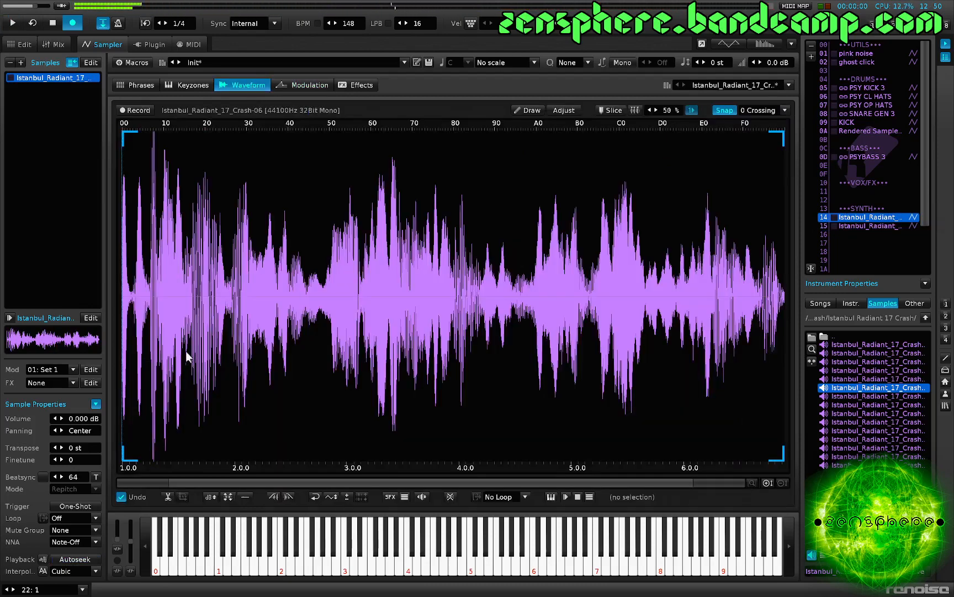
key(z)
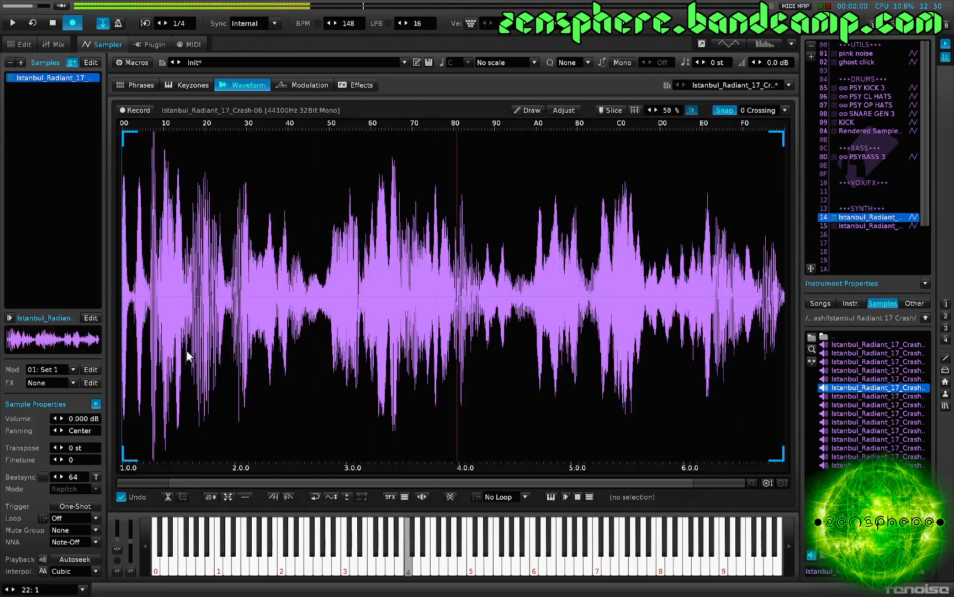
key(ctrl+z)
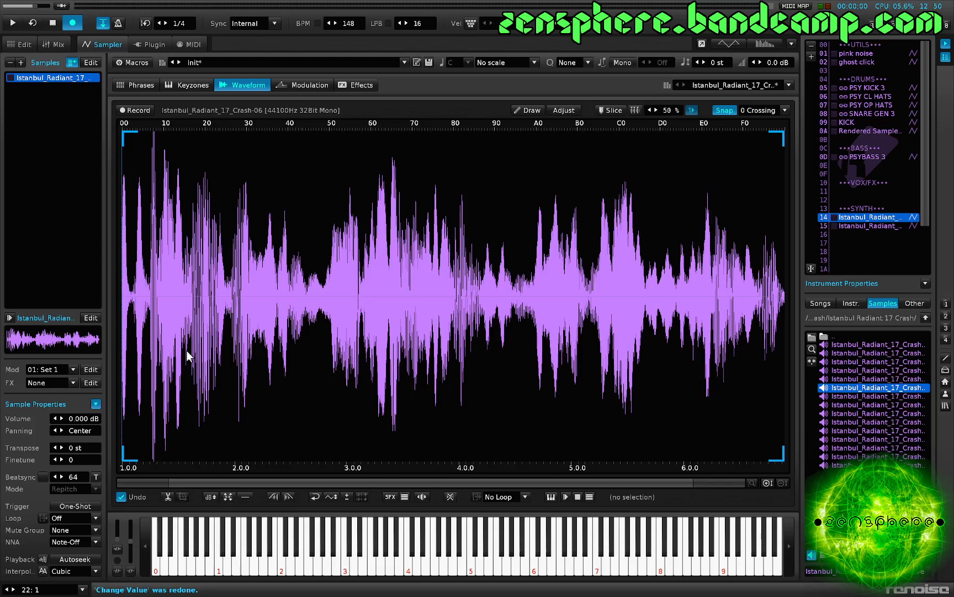
key(z)
double_click(842, 388)
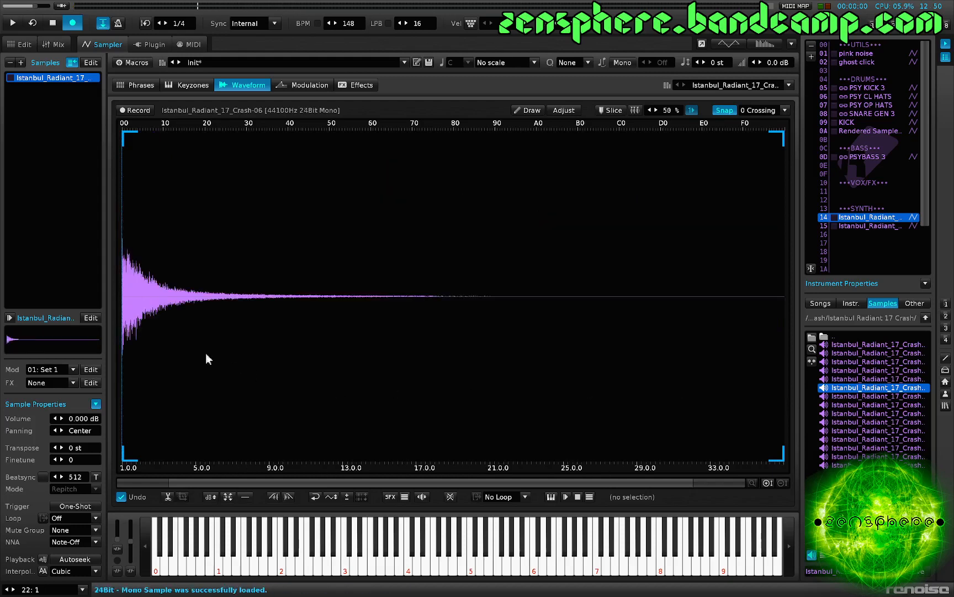
- Maximize the reloaded crash sample's volume and process it with SoX contrast 50
key(ctrl+m)
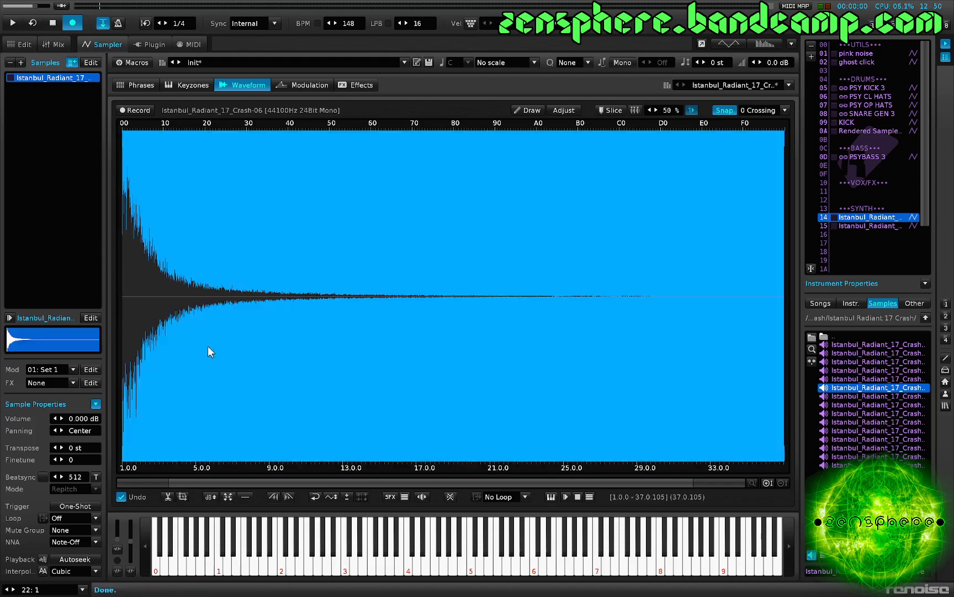
key(ctrl+p)
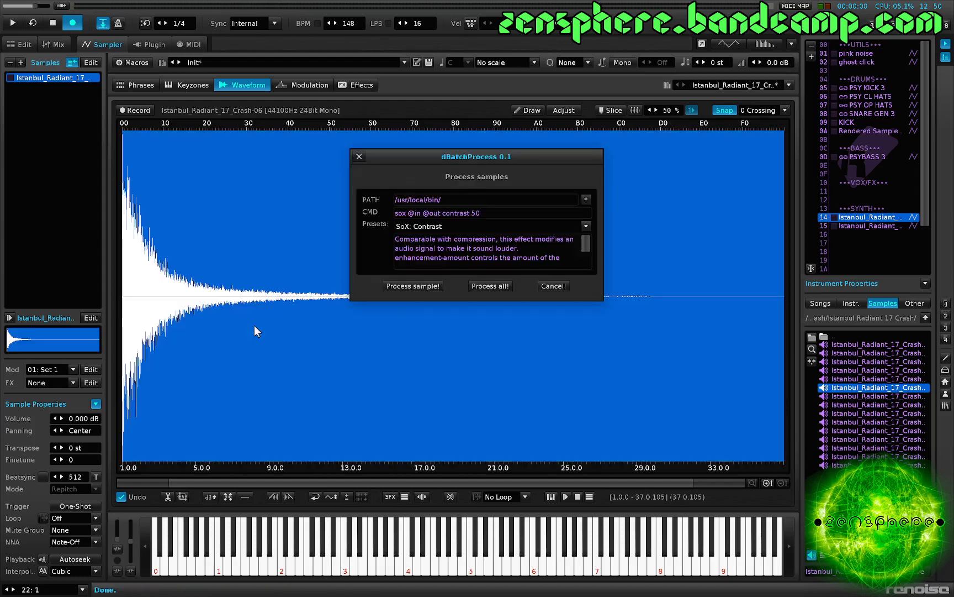
click(414, 286)
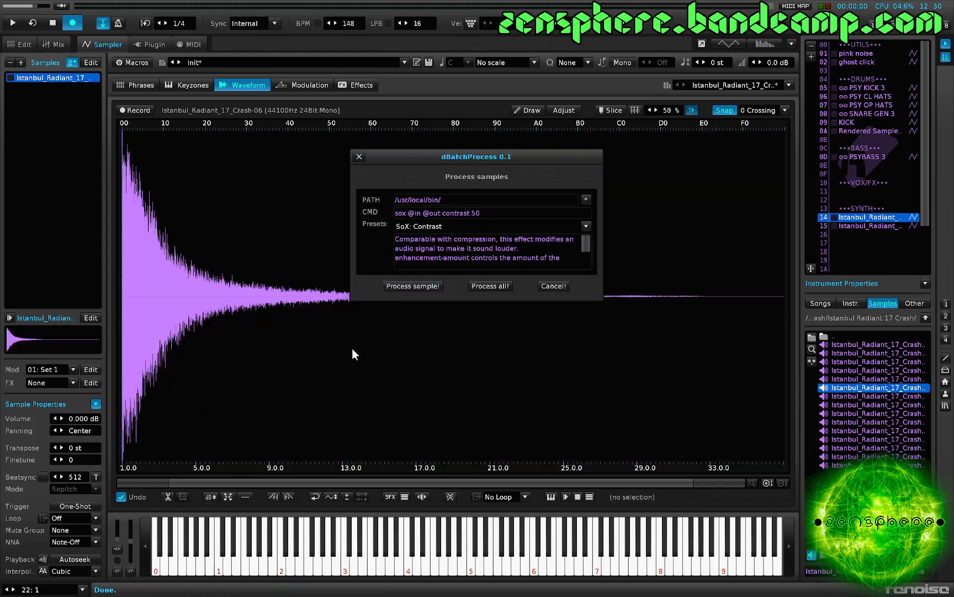
click(270, 310)
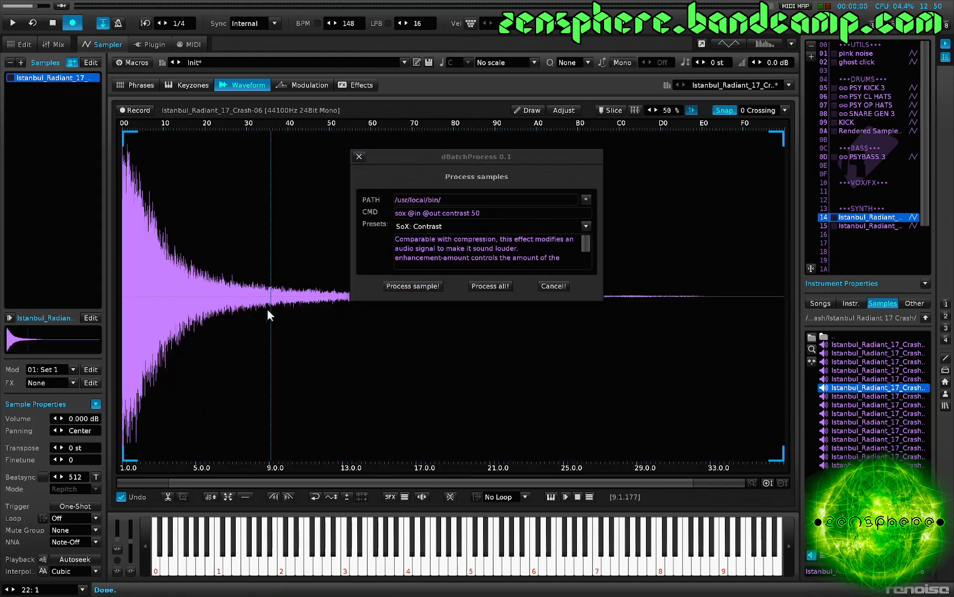
click(359, 156)
- Process the sample with the CDP Hilite Arpeg 1 effect at wave 2.000 and a rate of 223.706
key(alt+c)
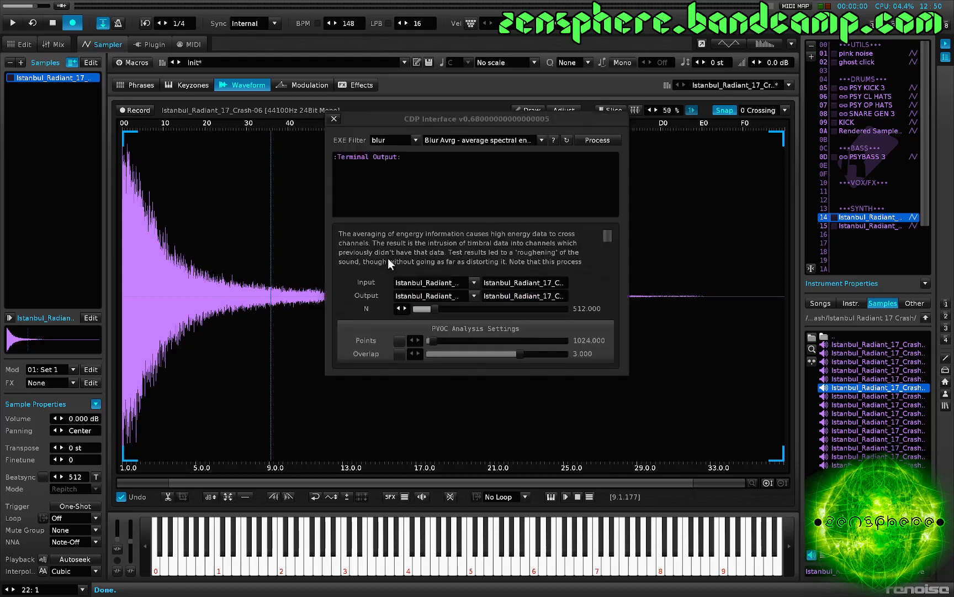
click(390, 140)
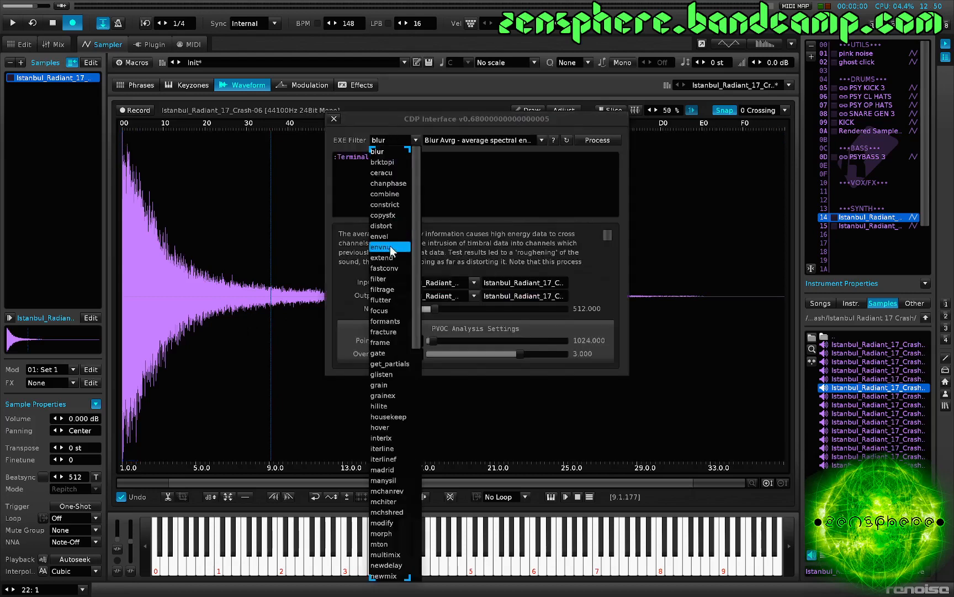
click(392, 406)
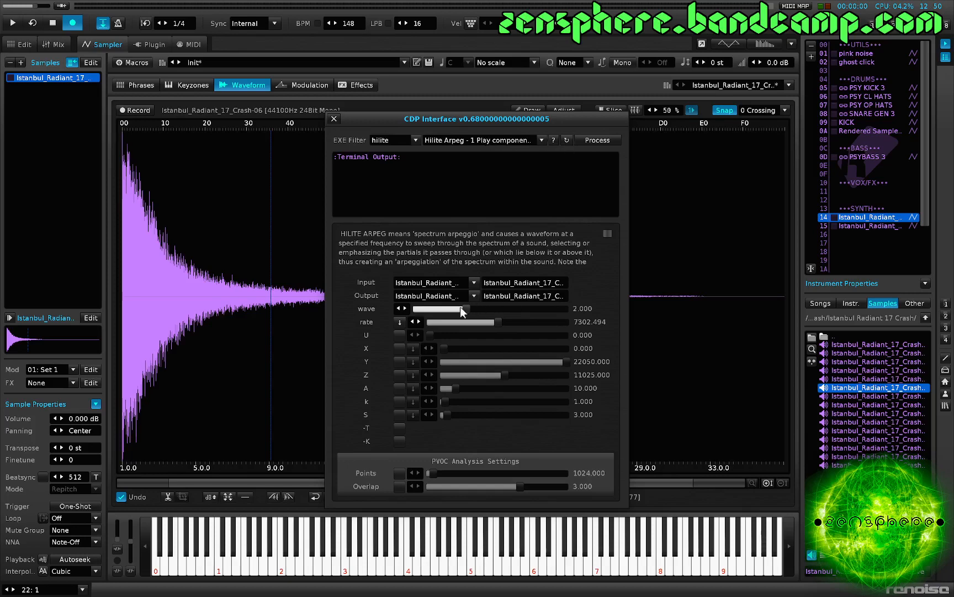
drag(497, 322, 431, 322)
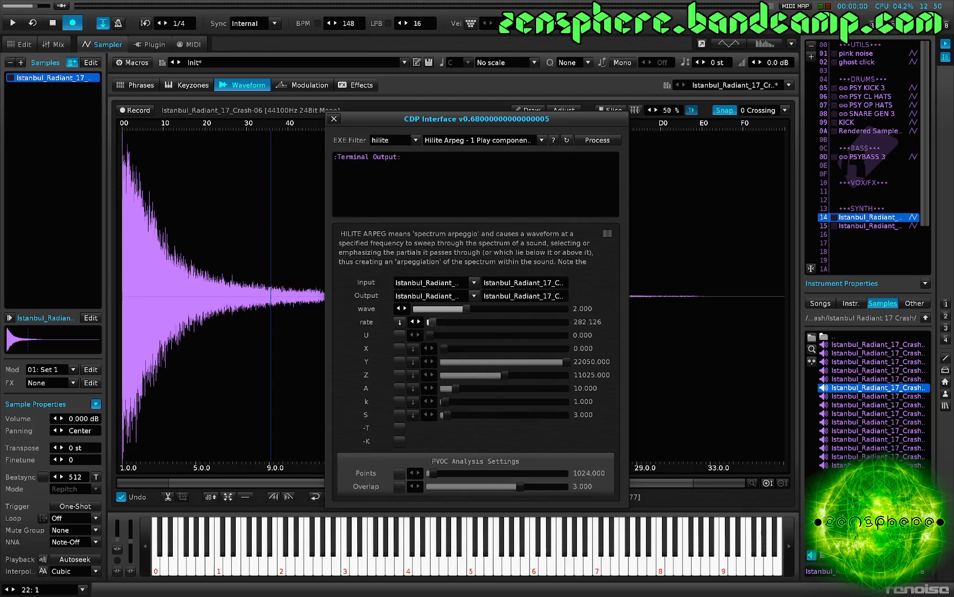
click(595, 140)
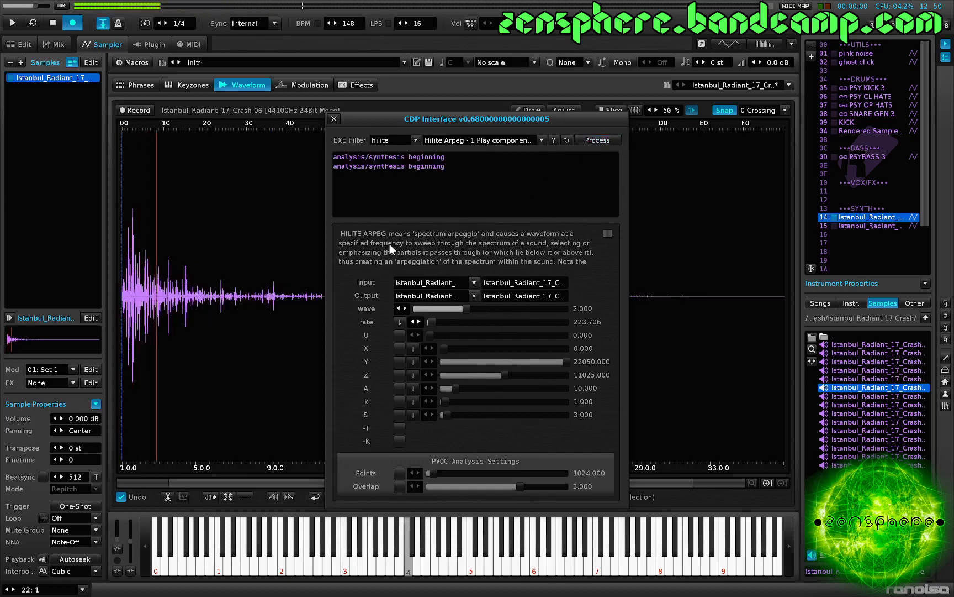
click(334, 118)
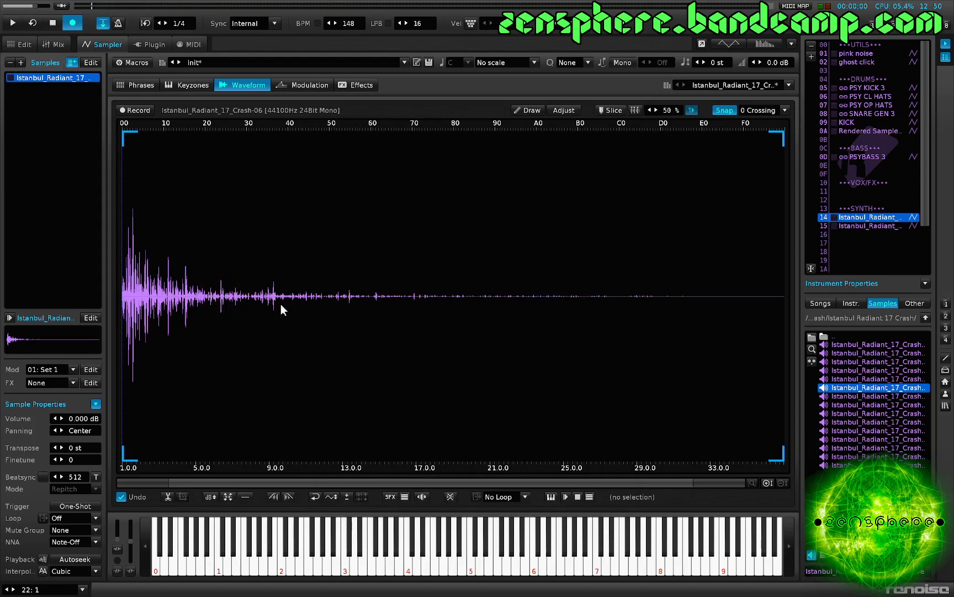
- Trim the sample to the range from 1.0 to 9.6.219 and maximize its volume
drag(278, 306, 2, 364)
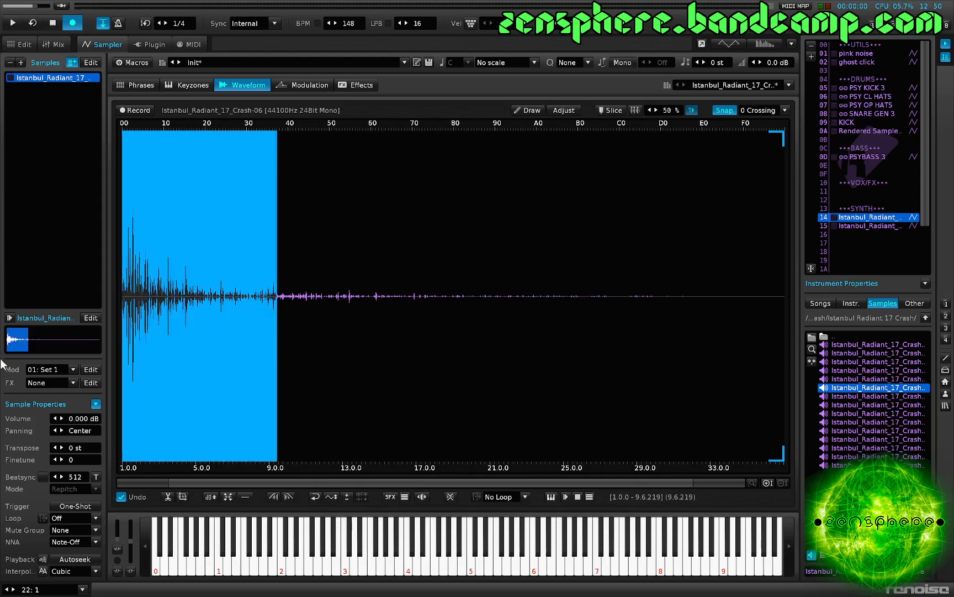
key(ctrl+t)
key(ctrl+a)
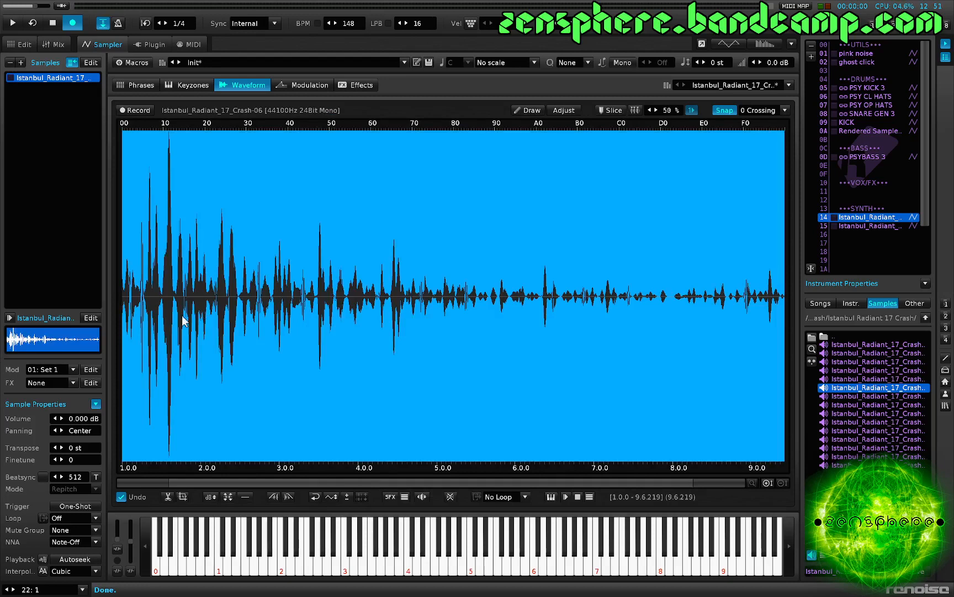
- Lower the volume of the loudest peak, from 1.8.33 to 1.10.114, by 2.648 dB
scroll(176, 326, up, 5)
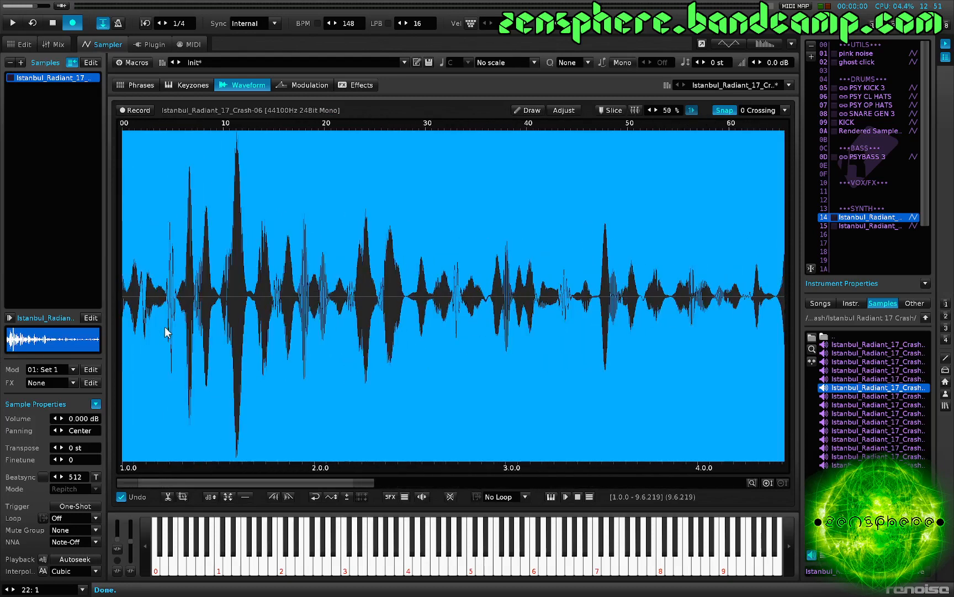
scroll(160, 328, up, 4)
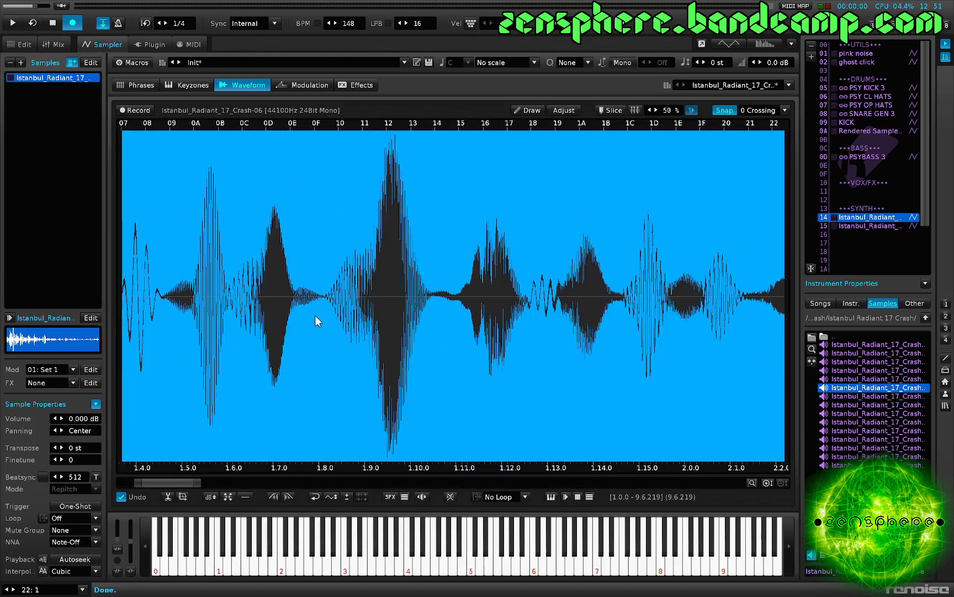
drag(326, 312, 432, 328)
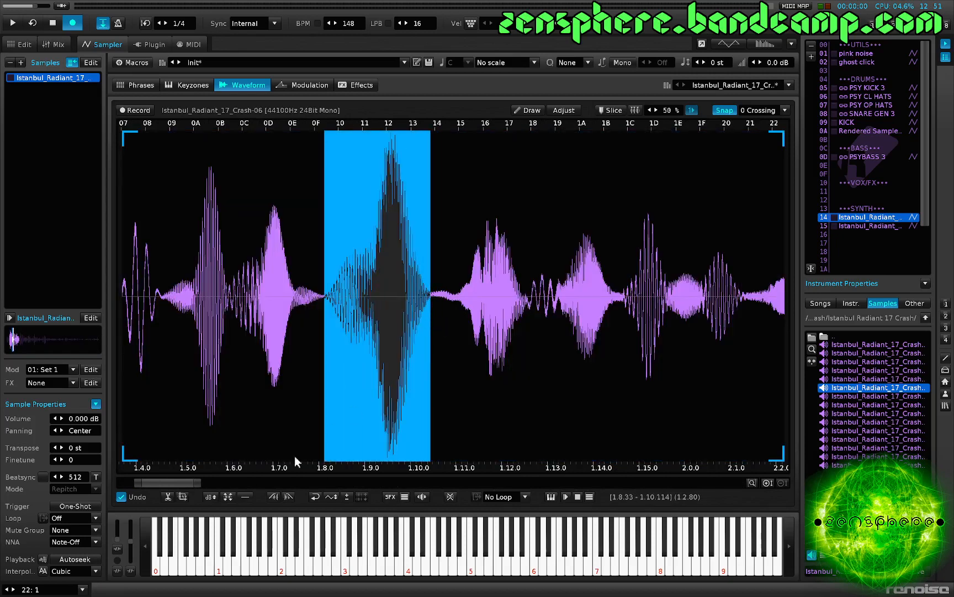
click(211, 496)
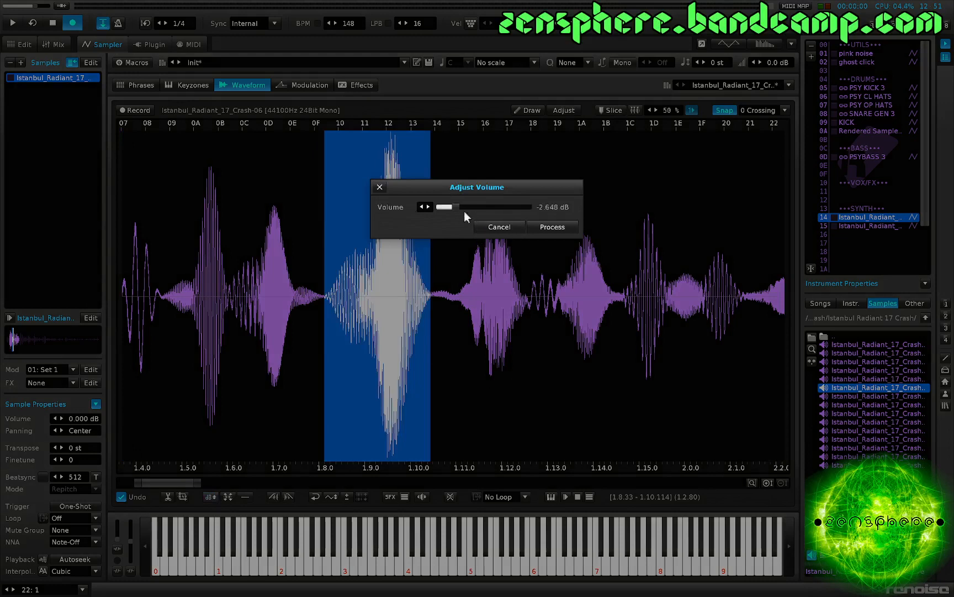
click(554, 227)
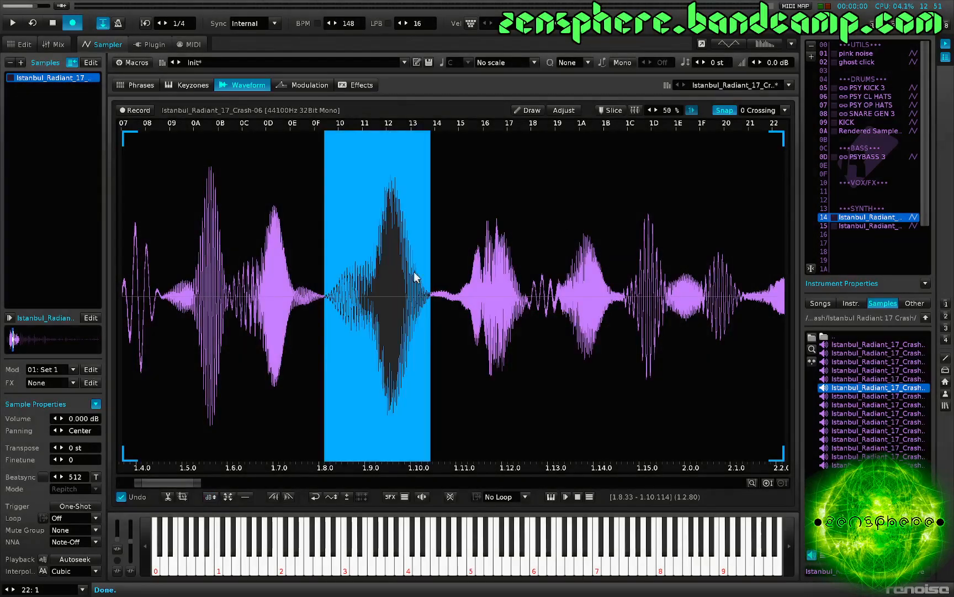
- Lower the volume of the earlier peak, from 1.4.156 to 1.6.19, by 2.648 dB
drag(231, 307, 164, 320)
key(ctrl+u)
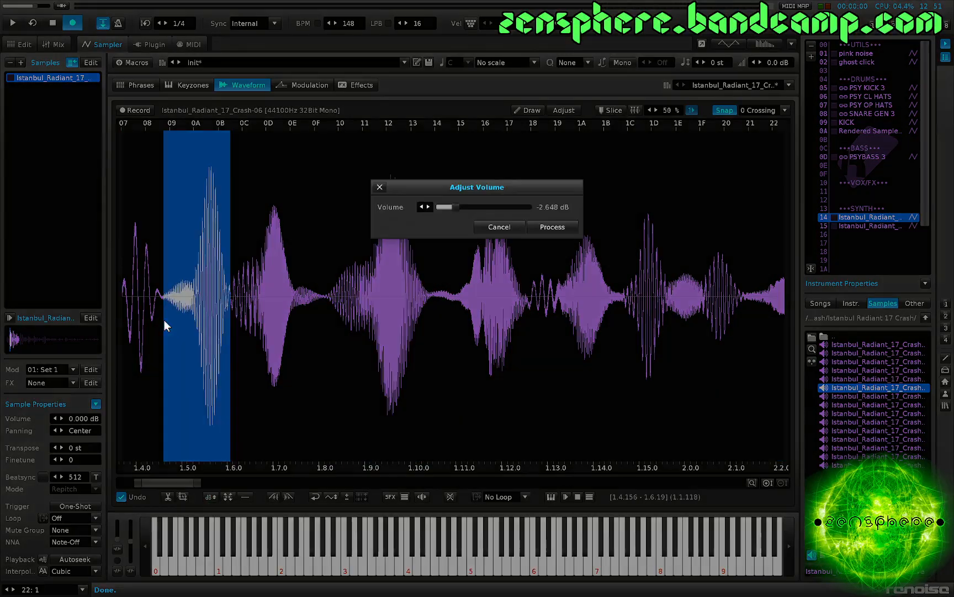
key(Return)
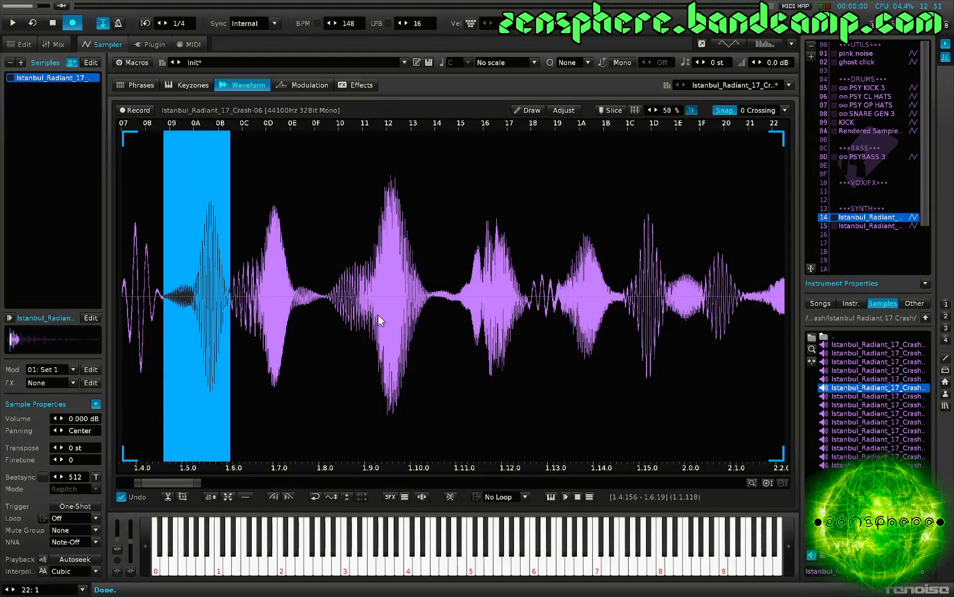
- Reduce the peak from 1.8.39 to 1.10.114 by another 2.648 dB and inspect the evened-out waveform
drag(326, 311, 432, 311)
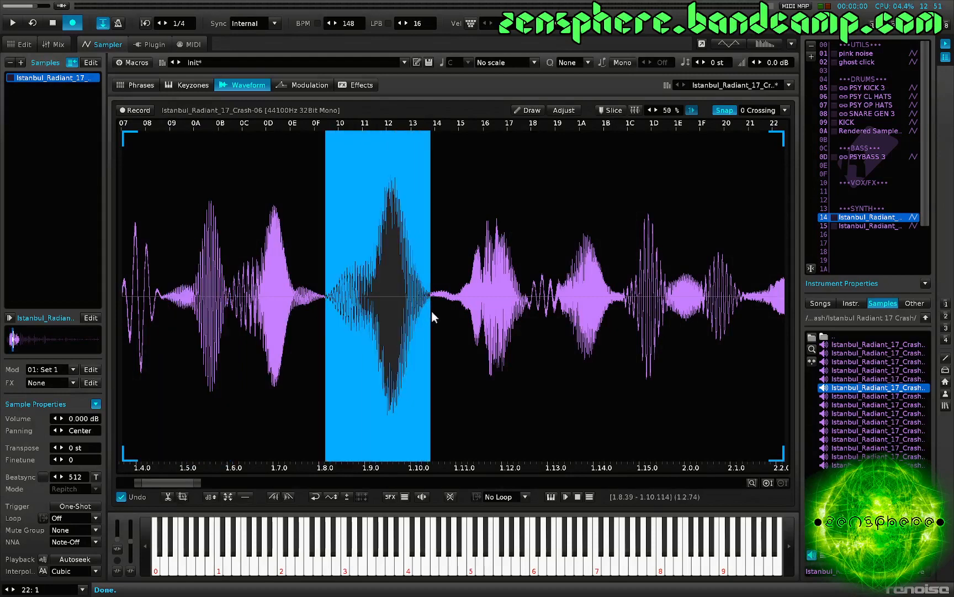
key(ctrl+u)
key(Return)
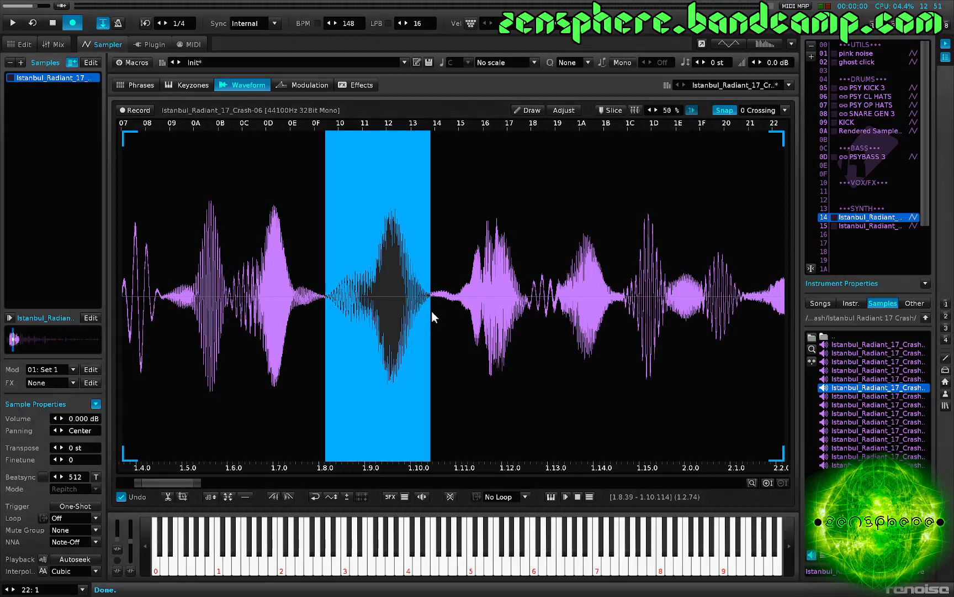
click(437, 320)
scroll(202, 380, down, 5)
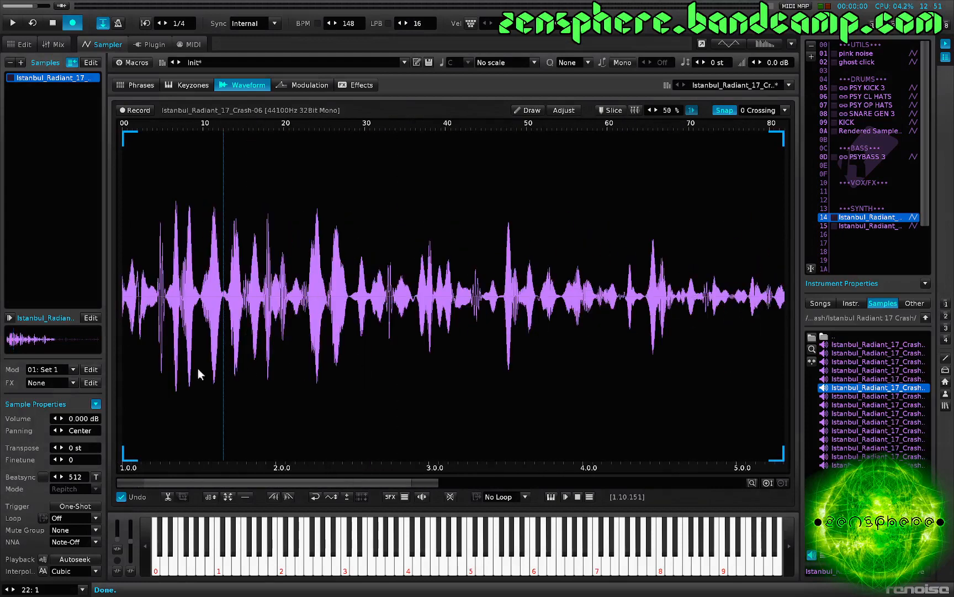
scroll(165, 379, up, 4)
scroll(163, 377, down, 7)
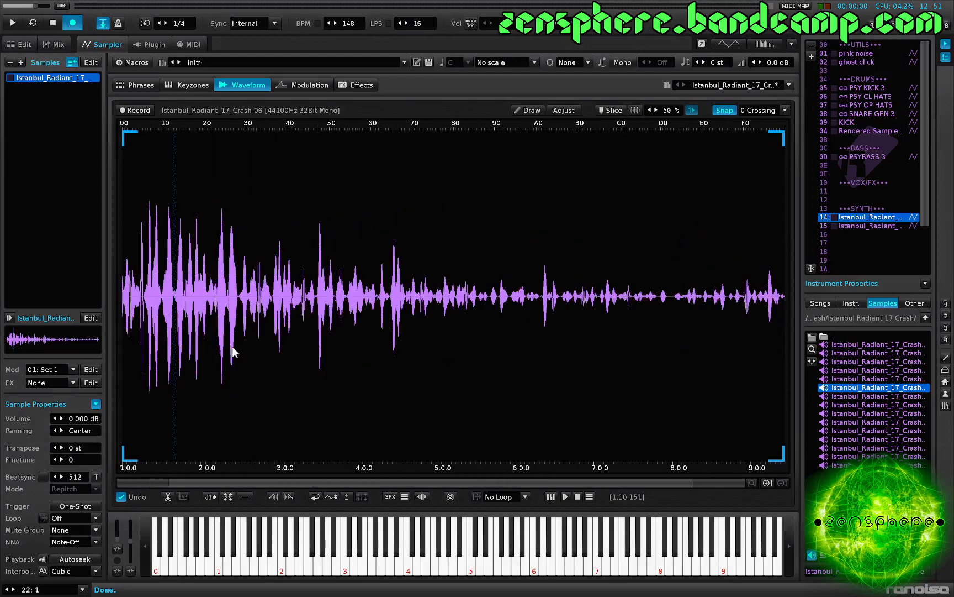
- Try time stretching the sample to 300 percent with Smooth crispness, audition it, and undo the stretch
key(z)
key(ctrl+t)
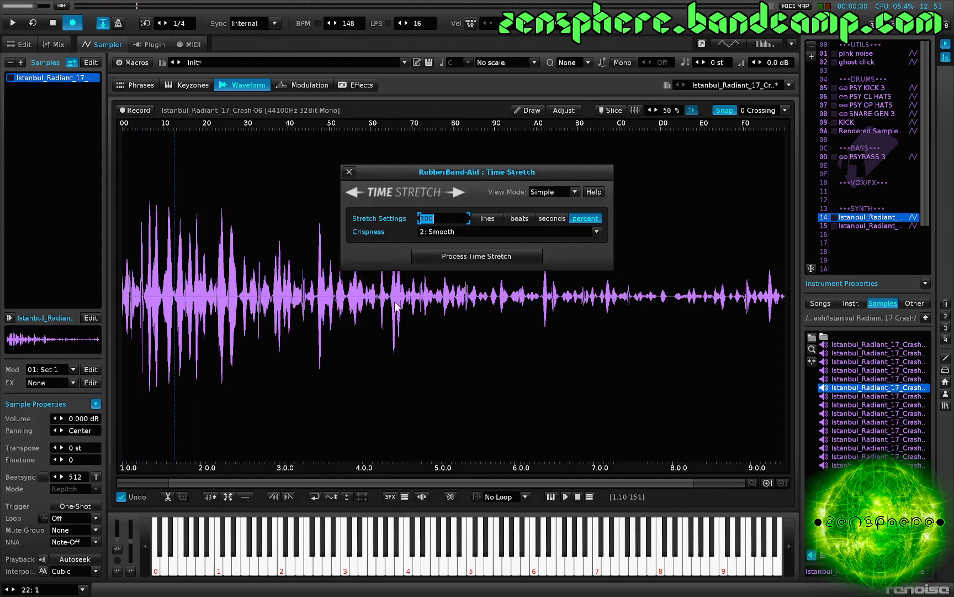
click(452, 256)
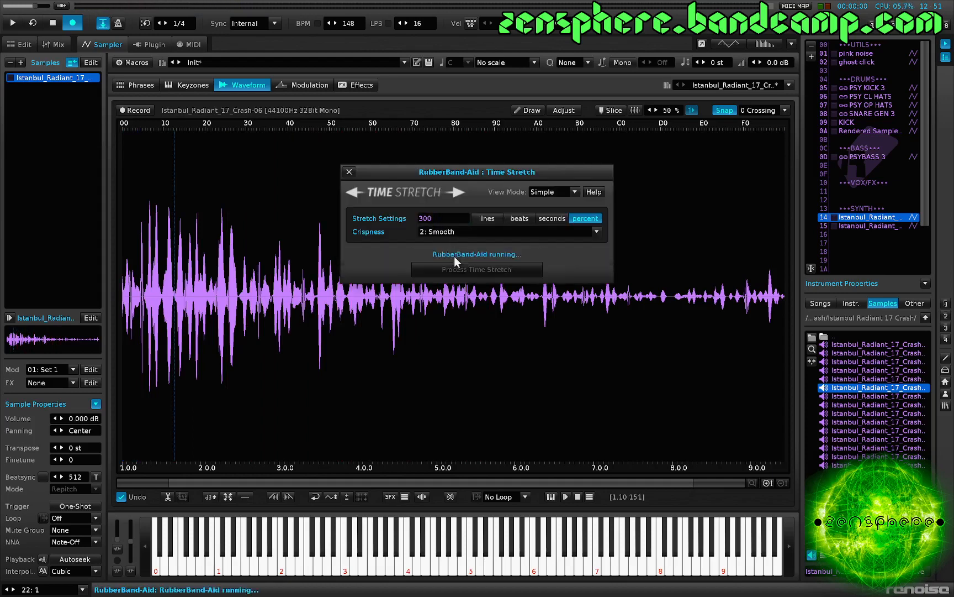
key(z)
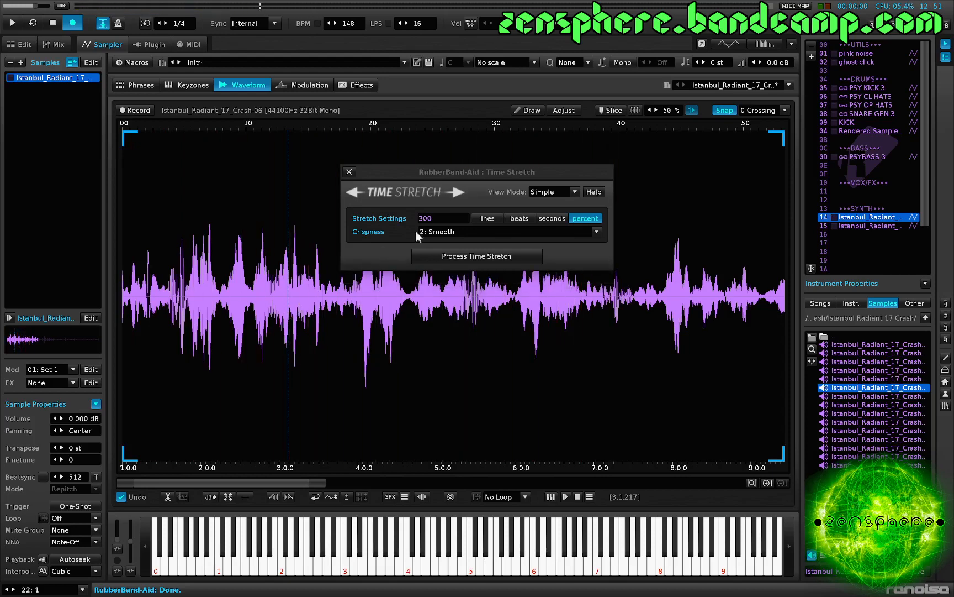
key(ctrl+z)
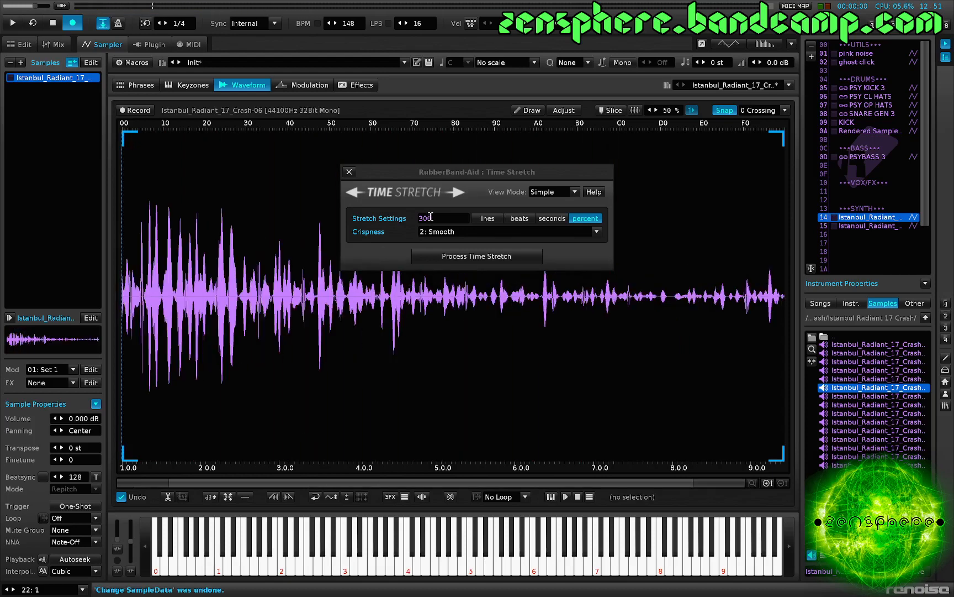
- Try processing the time stretch at 100 percent
click(420, 218)
text(200)
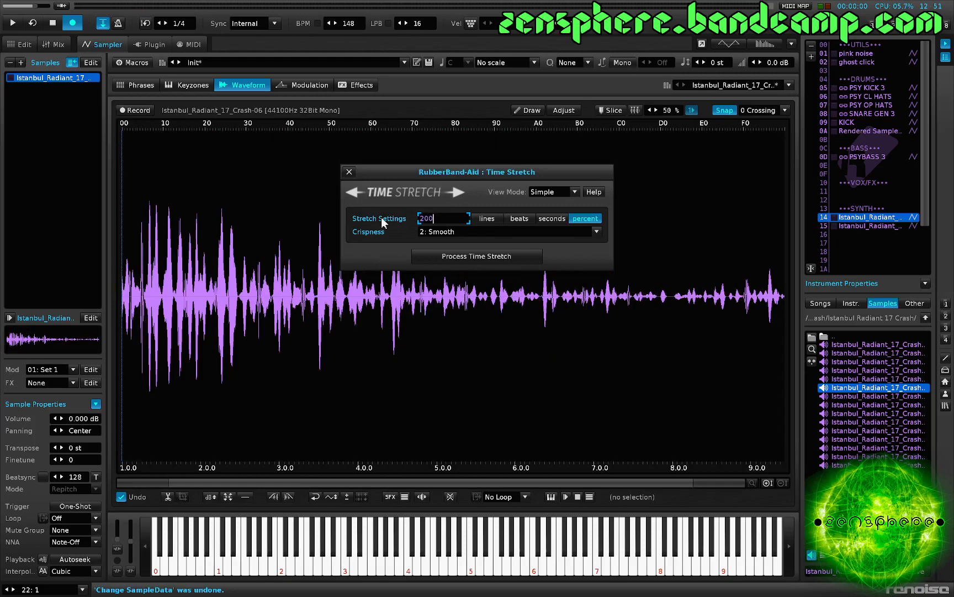
key(Return)
click(448, 215)
text(100)
click(450, 255)
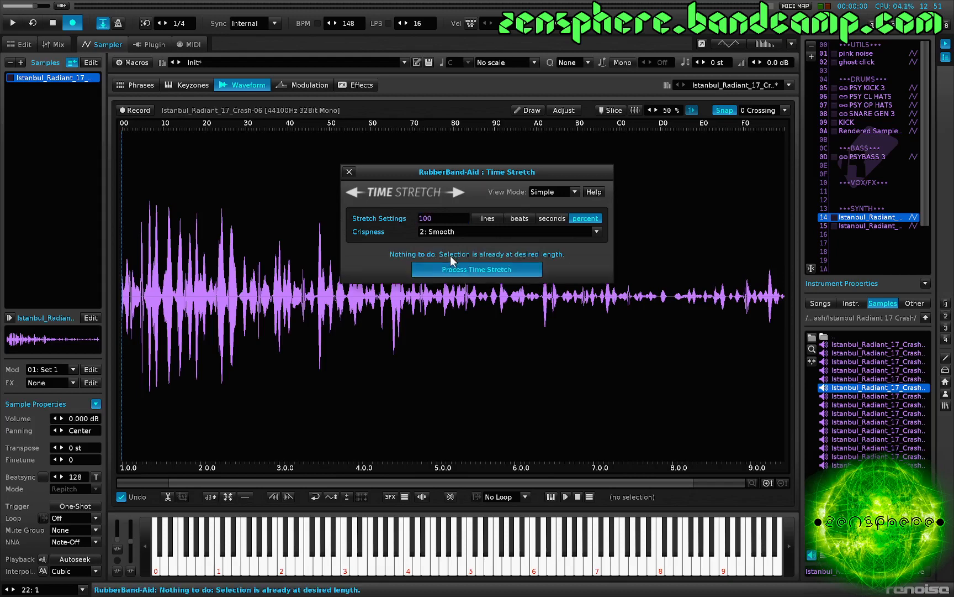
- Time stretch the sample to 200 percent with Smooth crispness, audition the result and close the stretch tool
click(458, 220)
text(200)
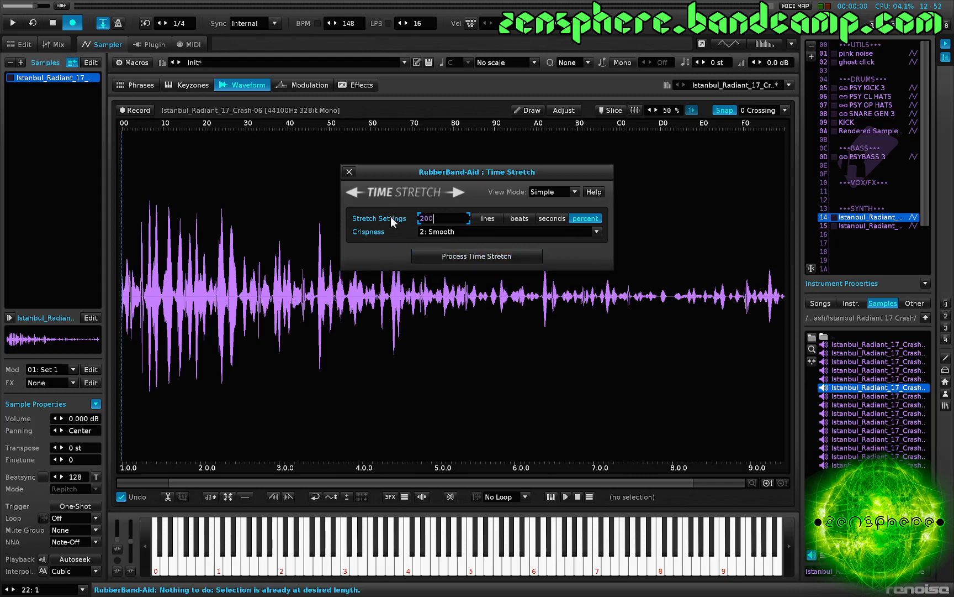
key(Return)
click(450, 256)
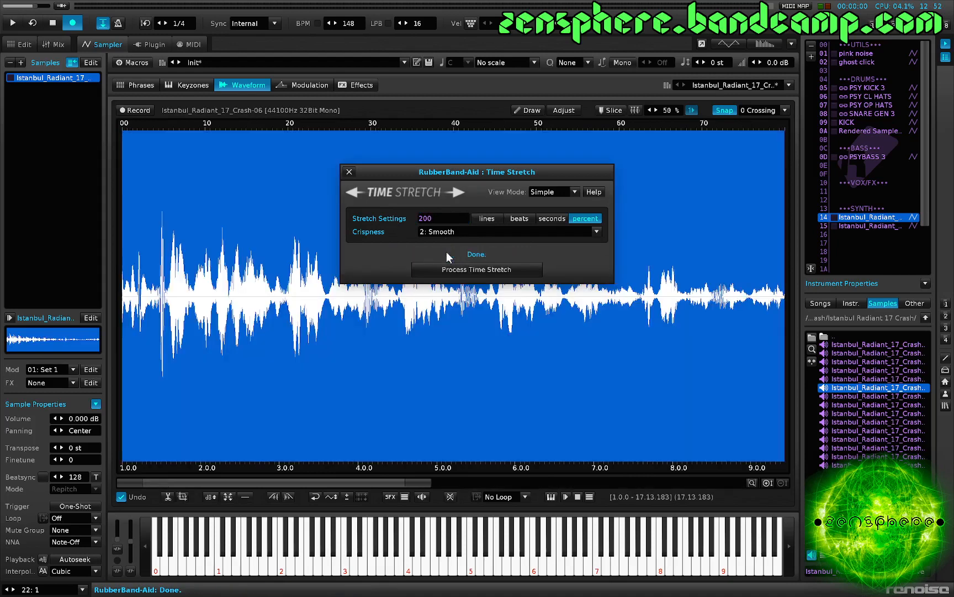
click(255, 251)
key(z)
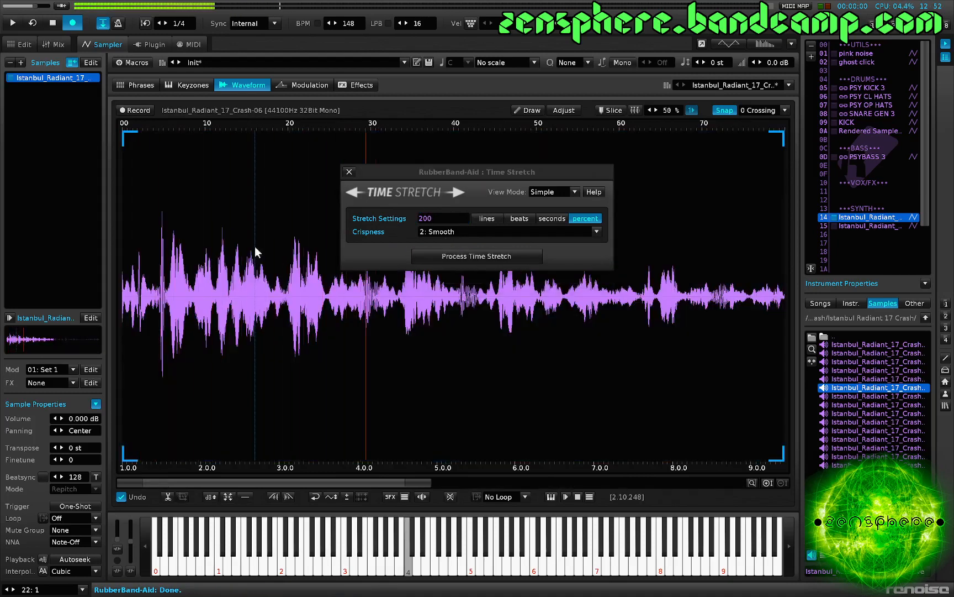
click(350, 171)
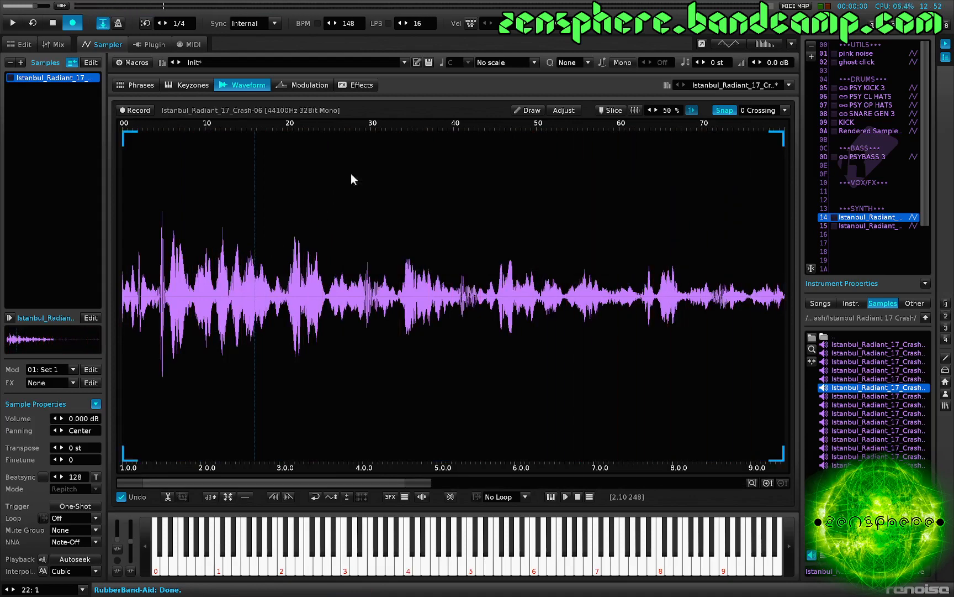
- Maximize the stretched sample's volume and trim it to the range from 1.0.0 to 8.15.9
key(ctrl+a)
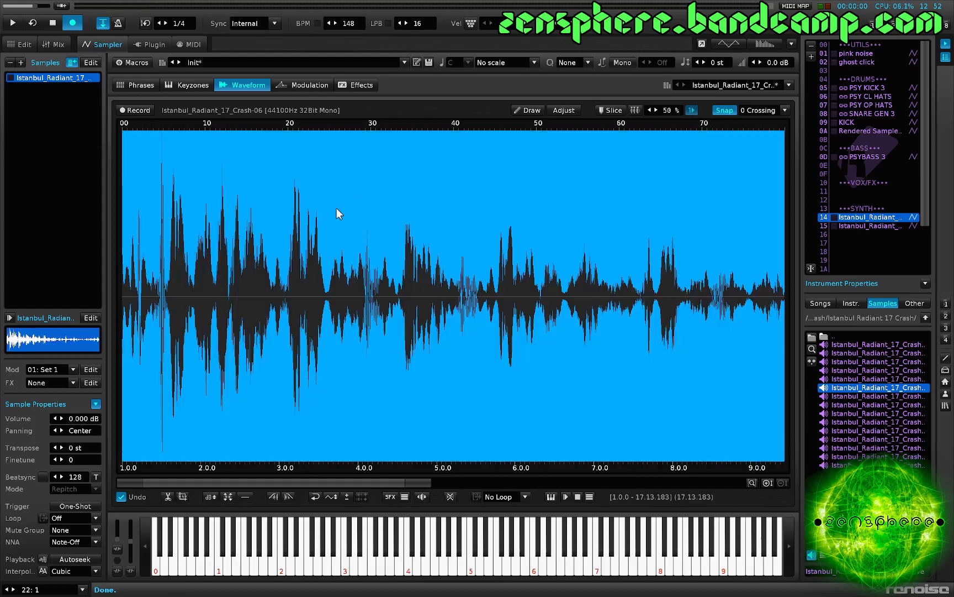
scroll(195, 294, down, 3)
scroll(194, 293, up, 3)
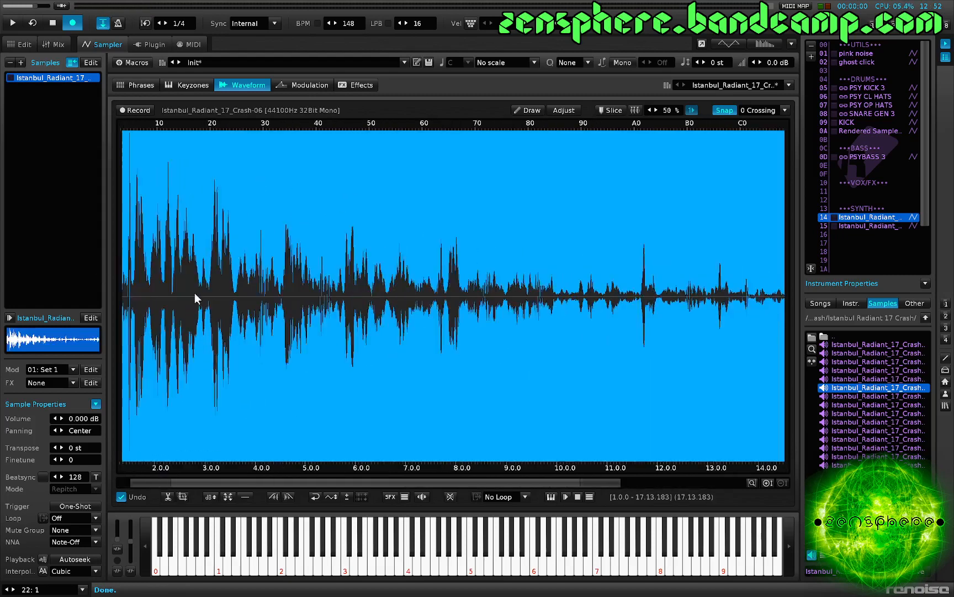
scroll(185, 298, down, 4)
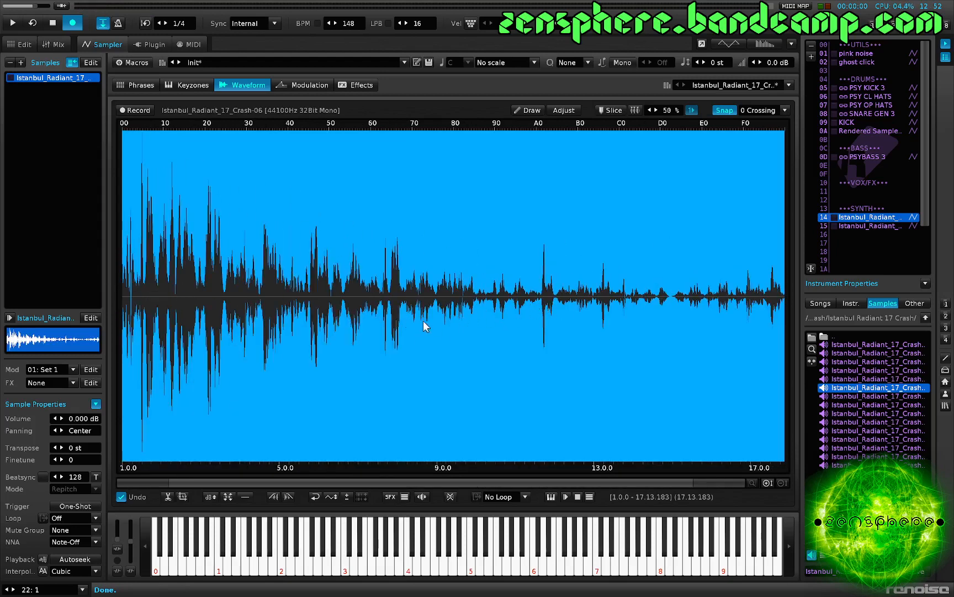
drag(434, 318, 1, 376)
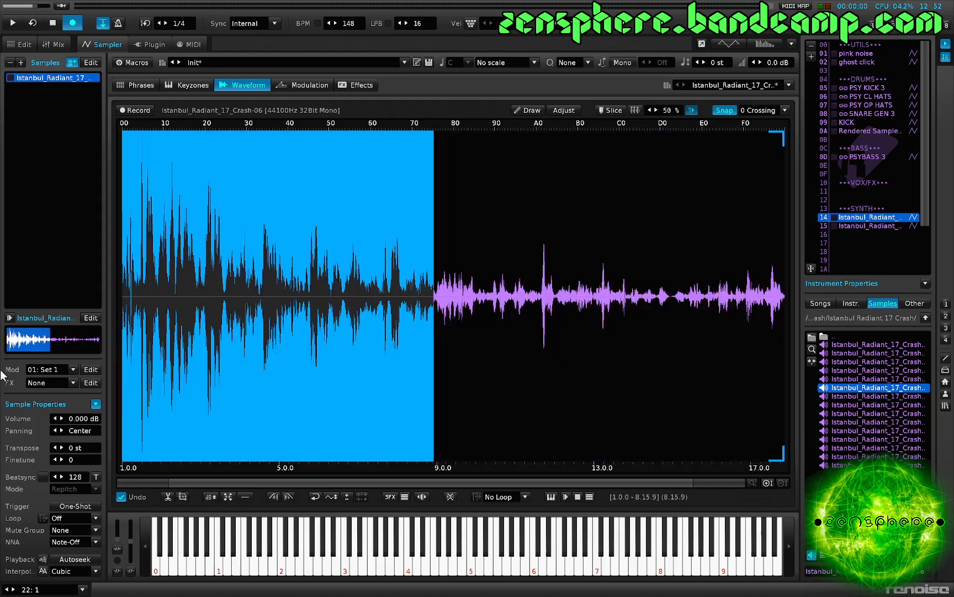
key(ctrl+t)
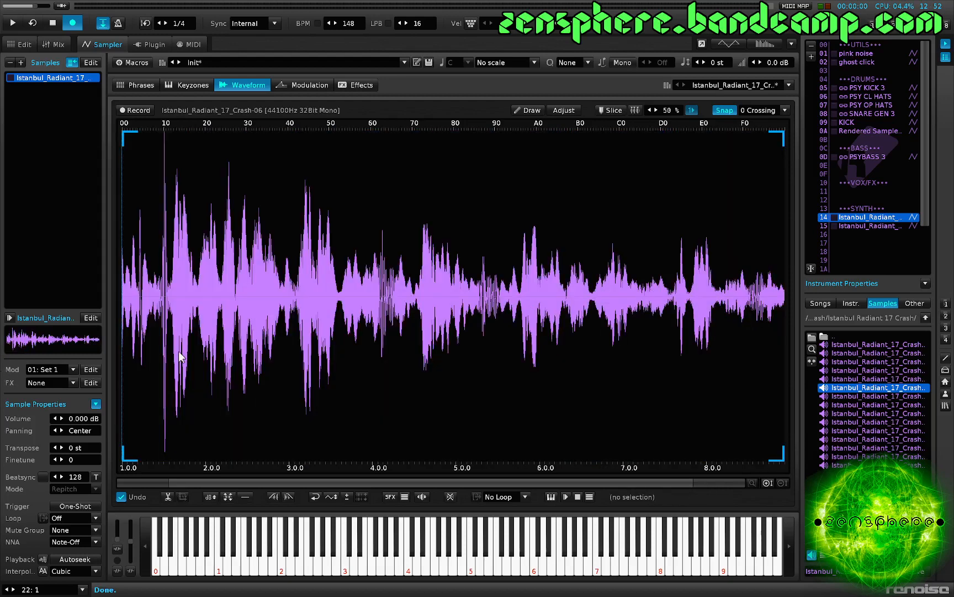
- Chop the trimmed sample into 32 slices and render the slices as separate samples
key(ctrl+shift+c)
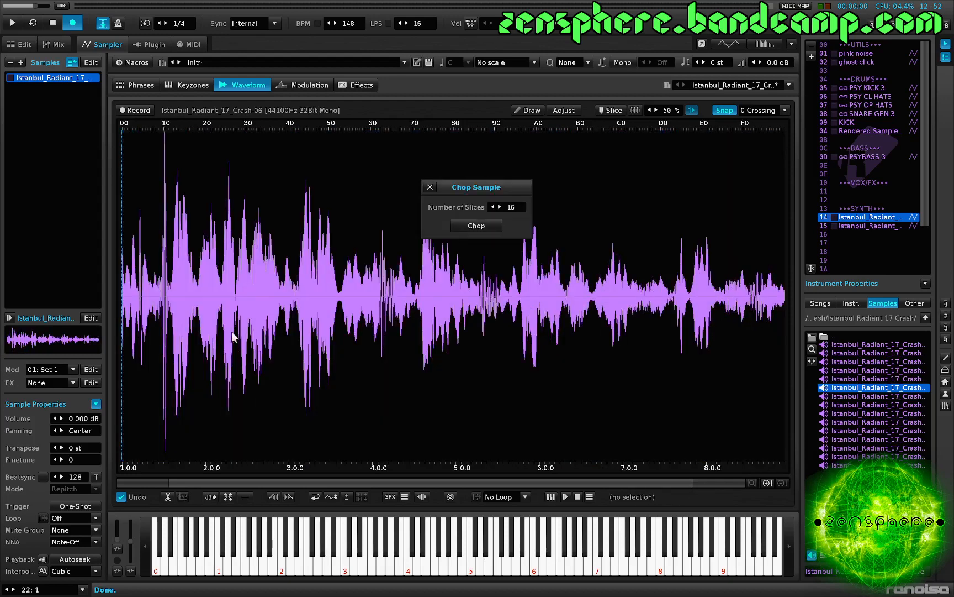
double_click(511, 207)
click(476, 224)
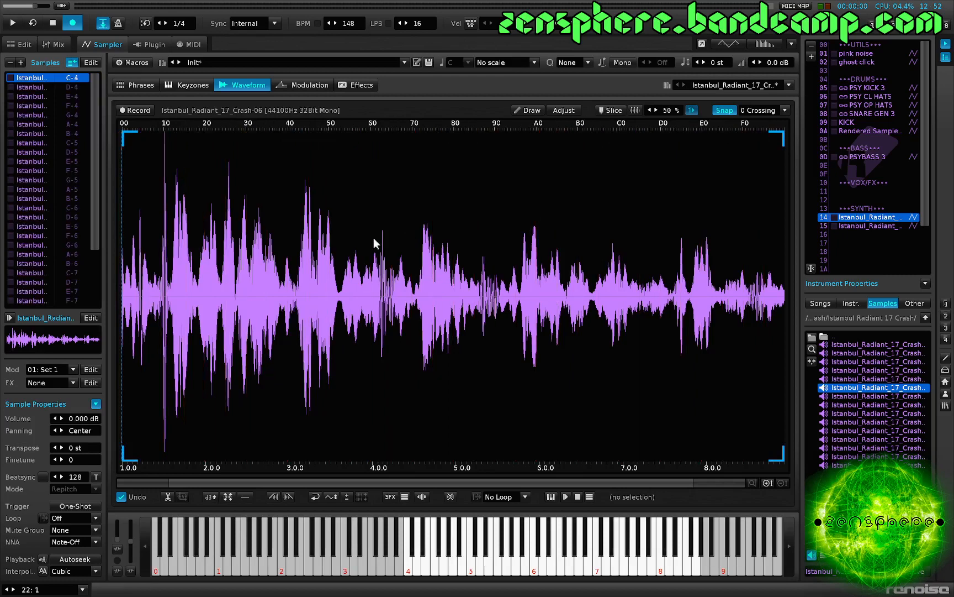
key(ctrl+Tab)
key(Delete)
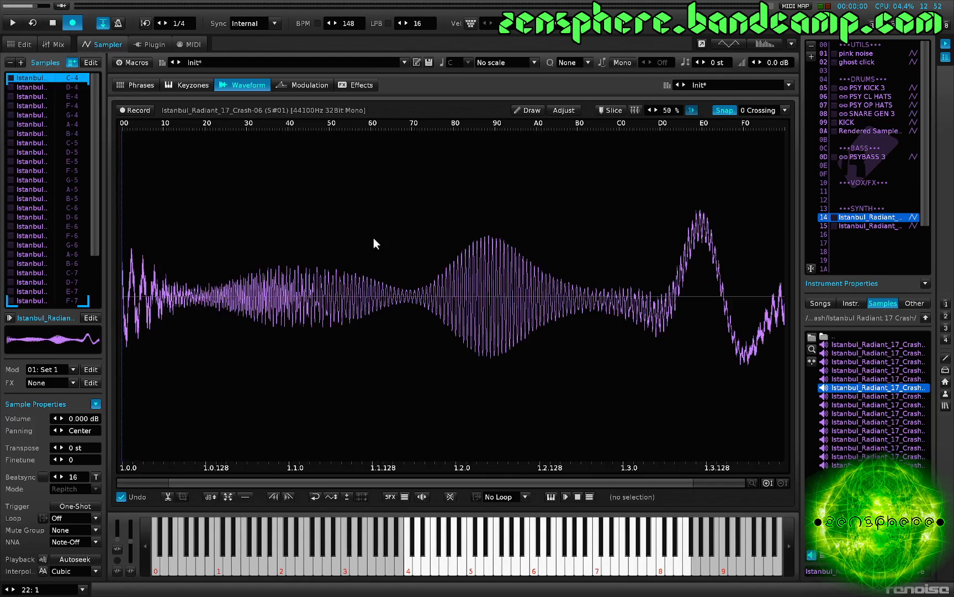
- Try to batch process all the slices with the ZEN: chopz process preset, dismissing each error and closing the batch tool
key(ctrl+shift+b)
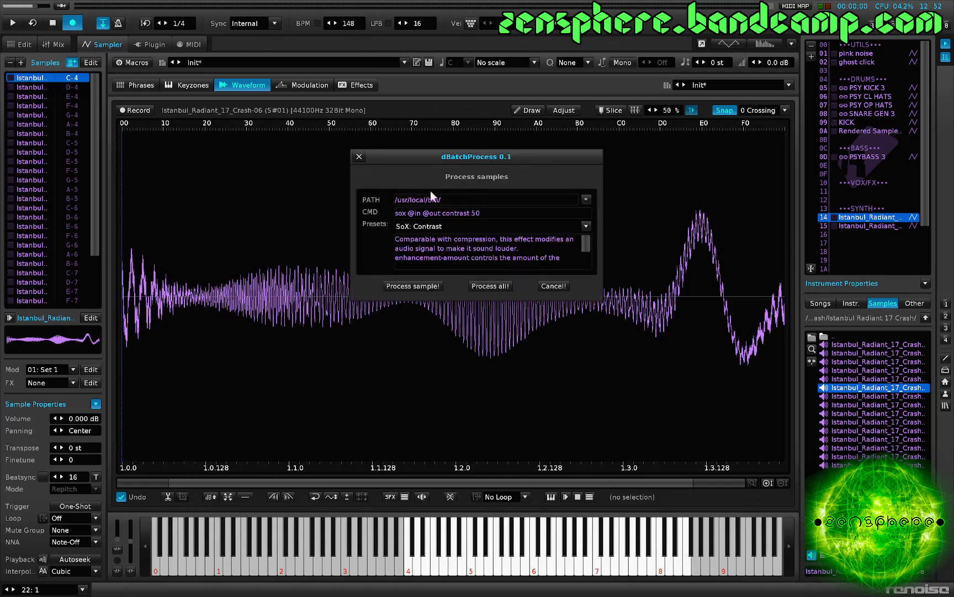
click(433, 227)
scroll(450, 315, down, 10)
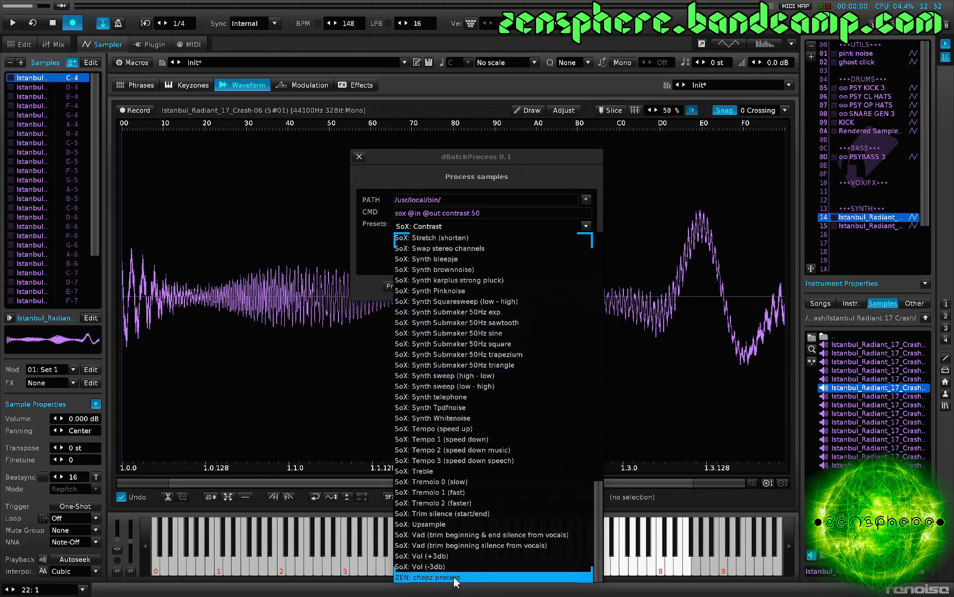
click(456, 577)
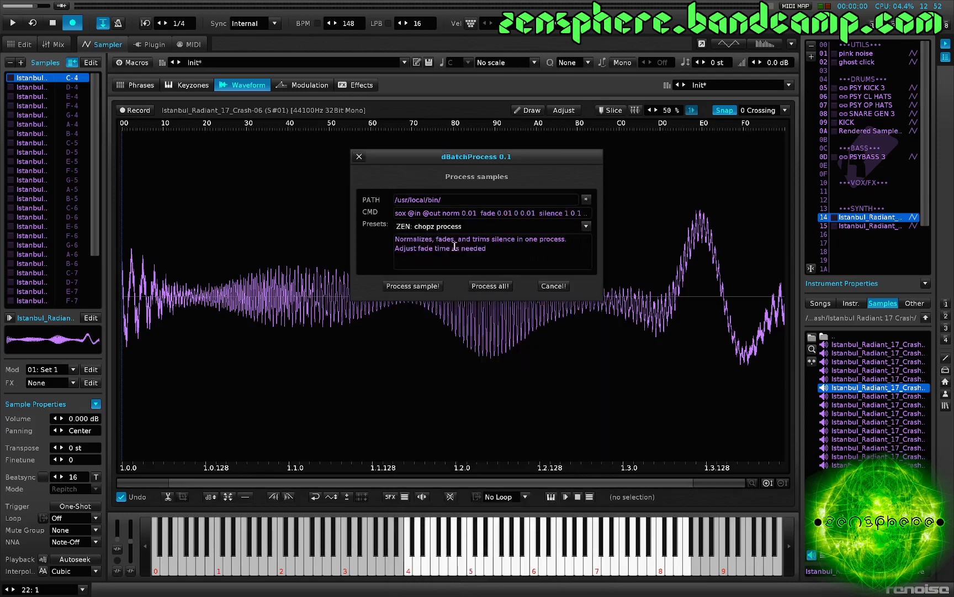
click(486, 285)
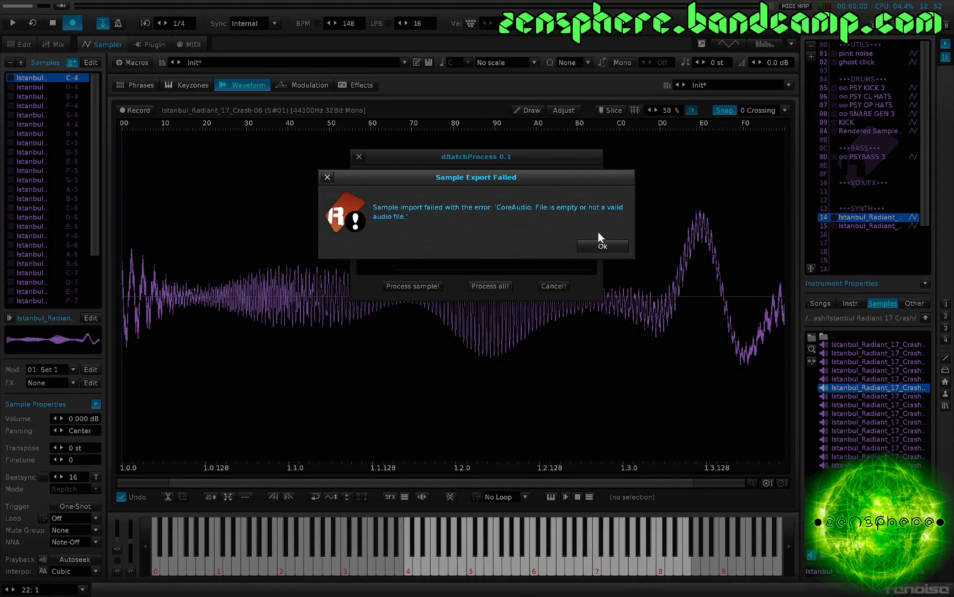
click(603, 246)
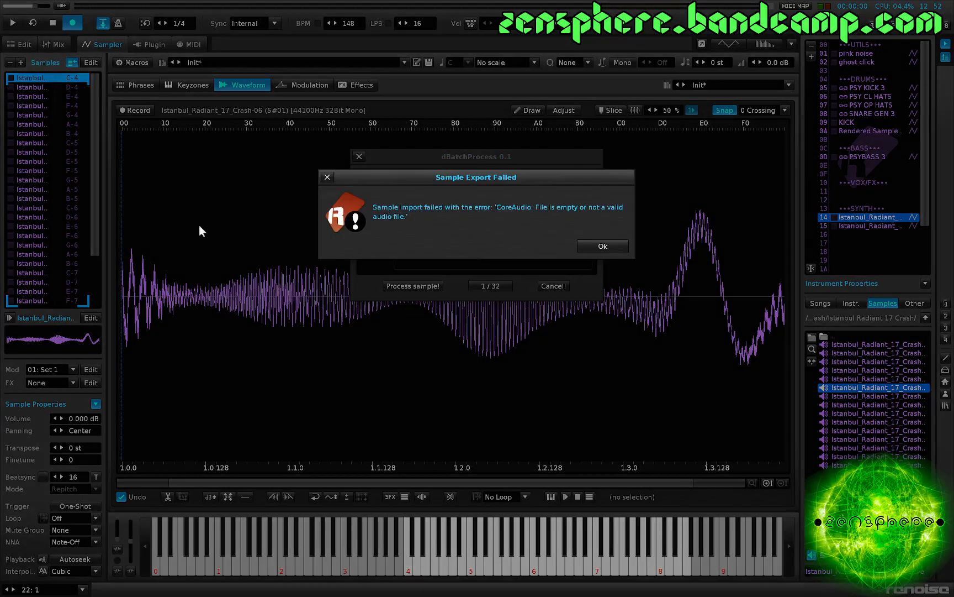
click(608, 242)
click(608, 242)
click(608, 242)
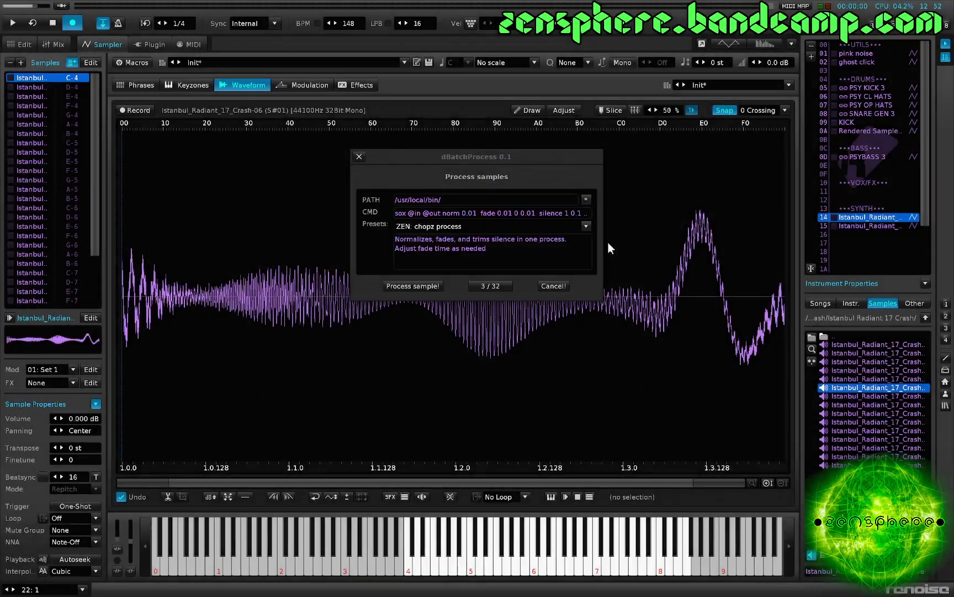
click(608, 243)
click(608, 243)
click(608, 243)
click(608, 242)
click(608, 242)
click(608, 242)
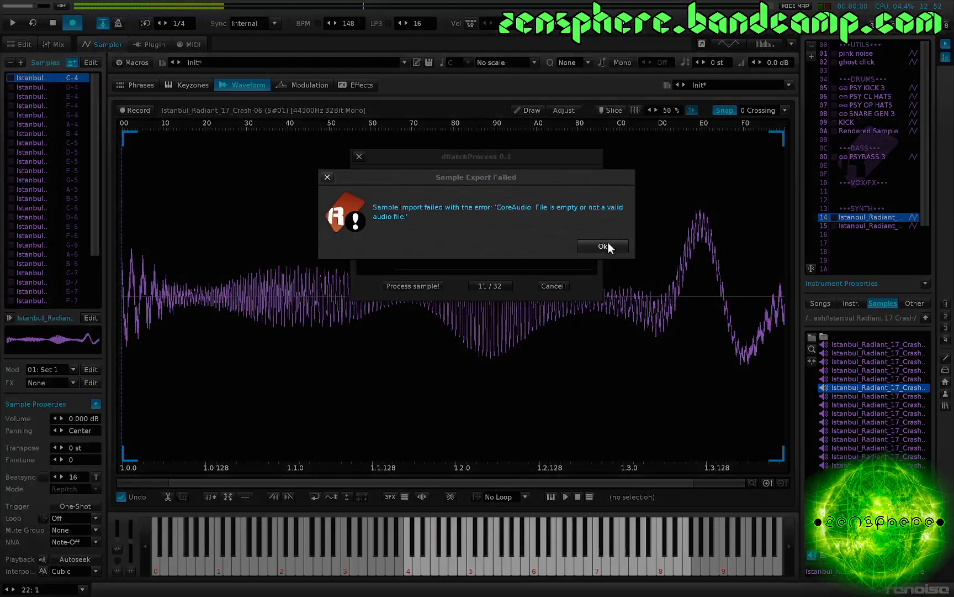
click(608, 245)
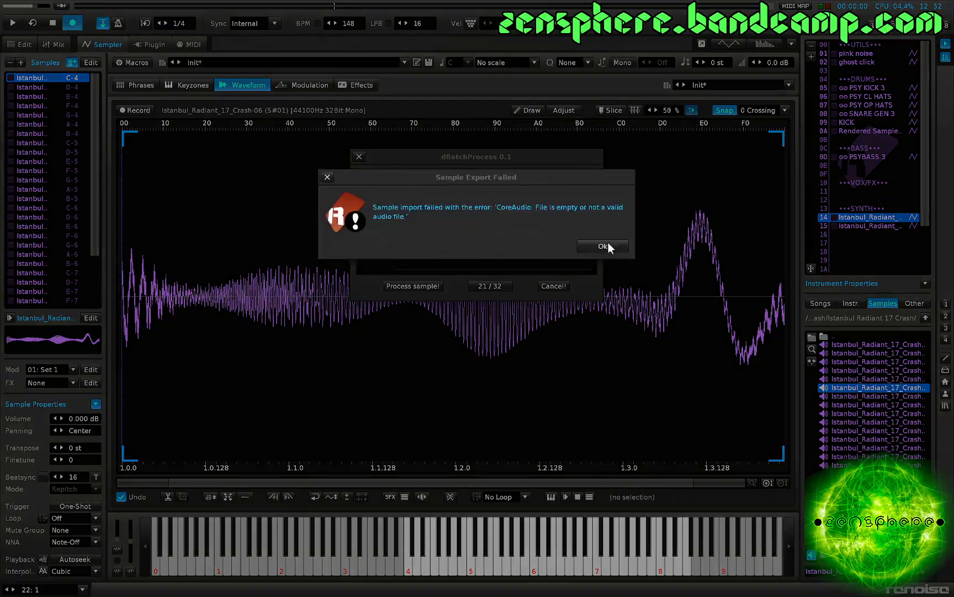
click(608, 245)
click(608, 246)
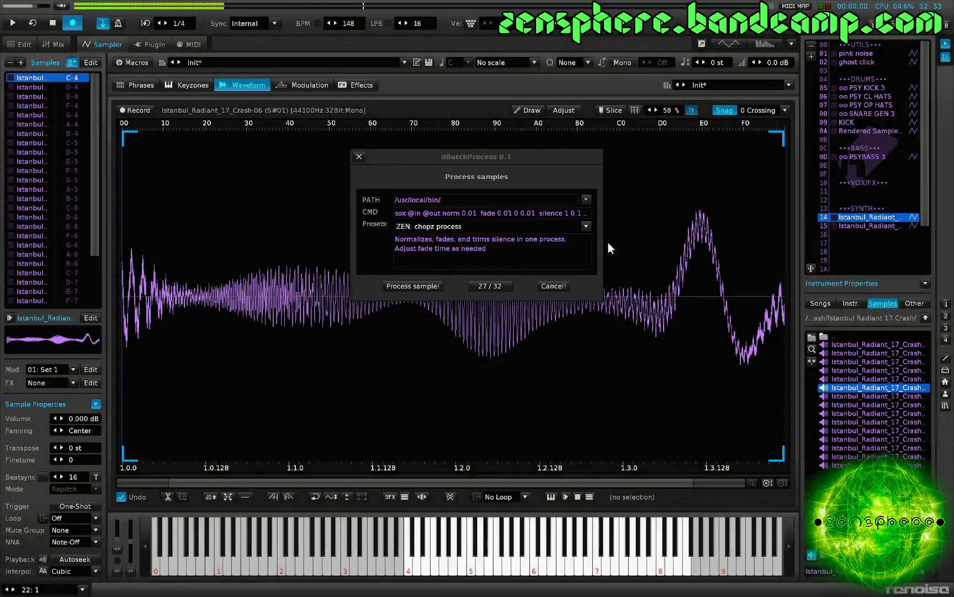
click(608, 246)
click(608, 246)
click(359, 156)
- Try to apply the ZEN: chopz process preset to only the first slice
click(45, 88)
click(43, 76)
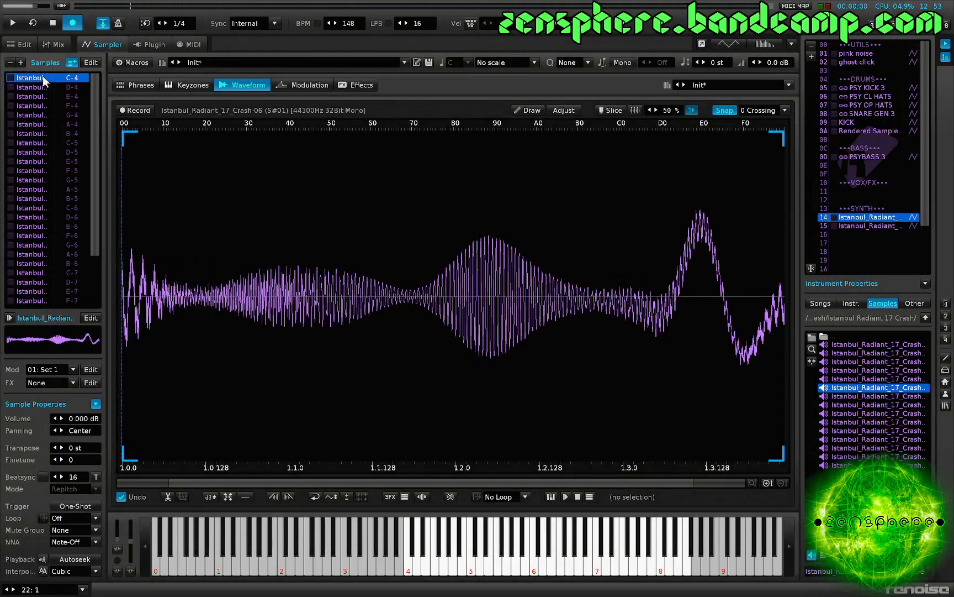
key(ctrl+shift+p)
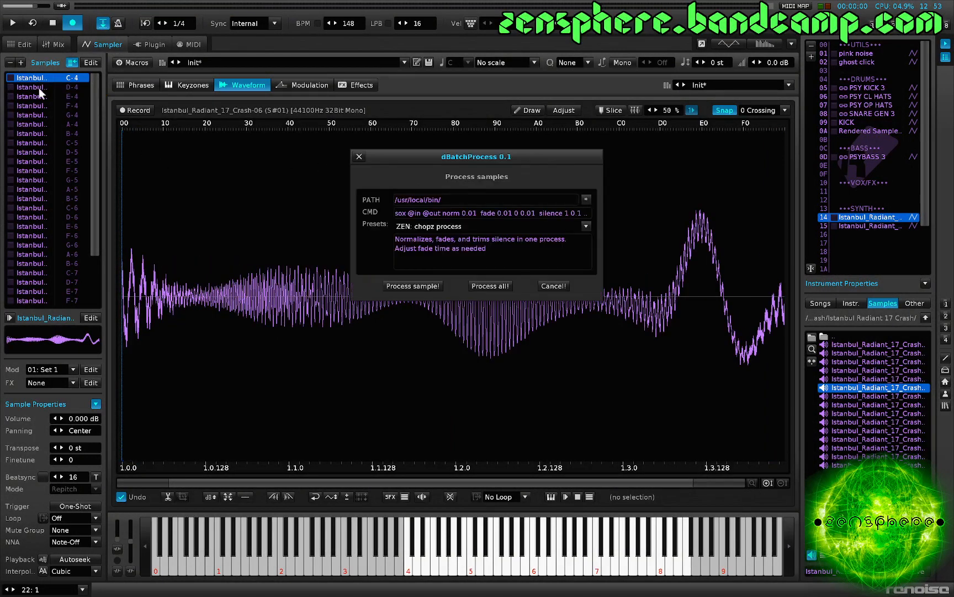
click(415, 286)
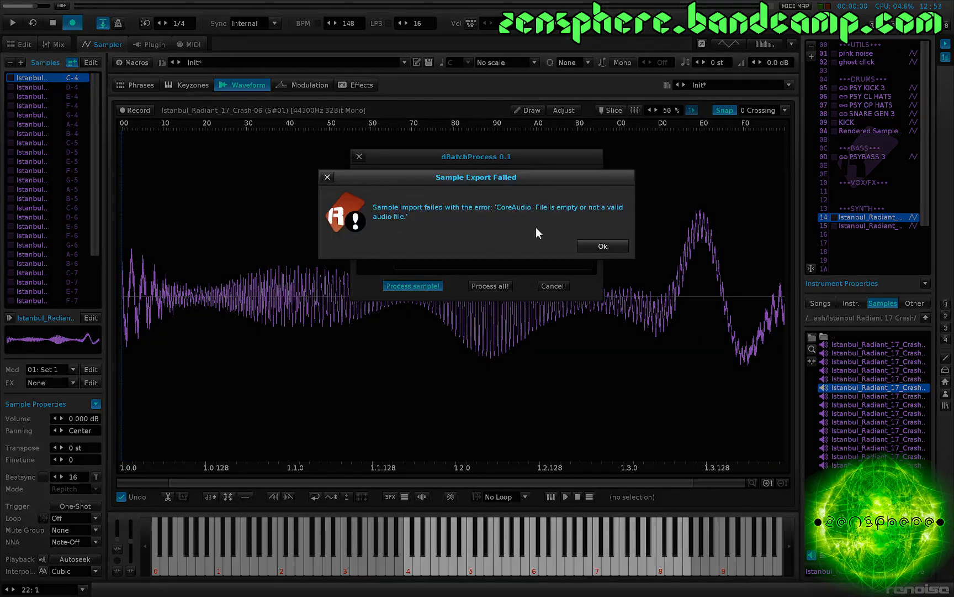
click(592, 246)
click(344, 187)
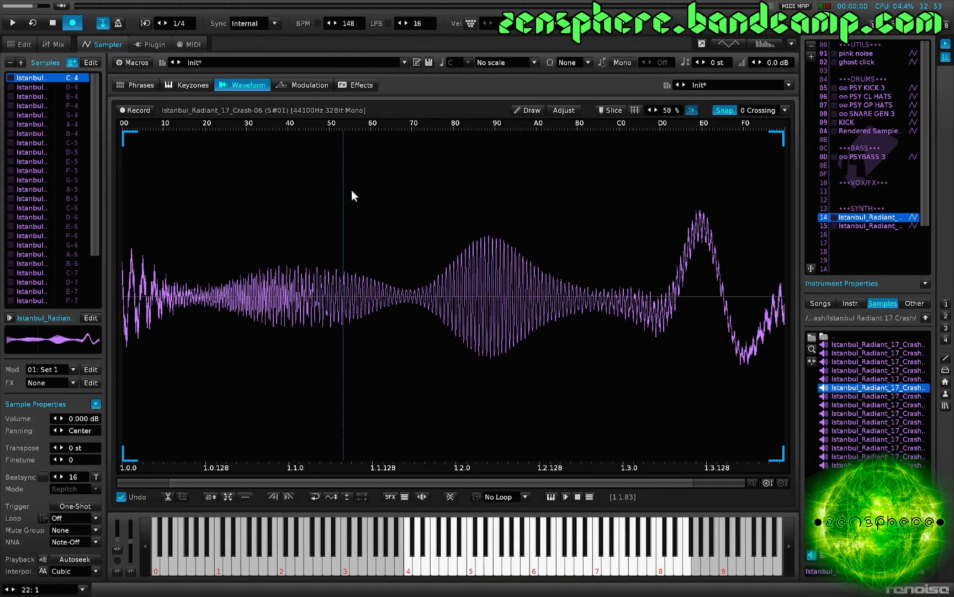
- Inspect the waveforms of several slices and audition the first one
click(44, 98)
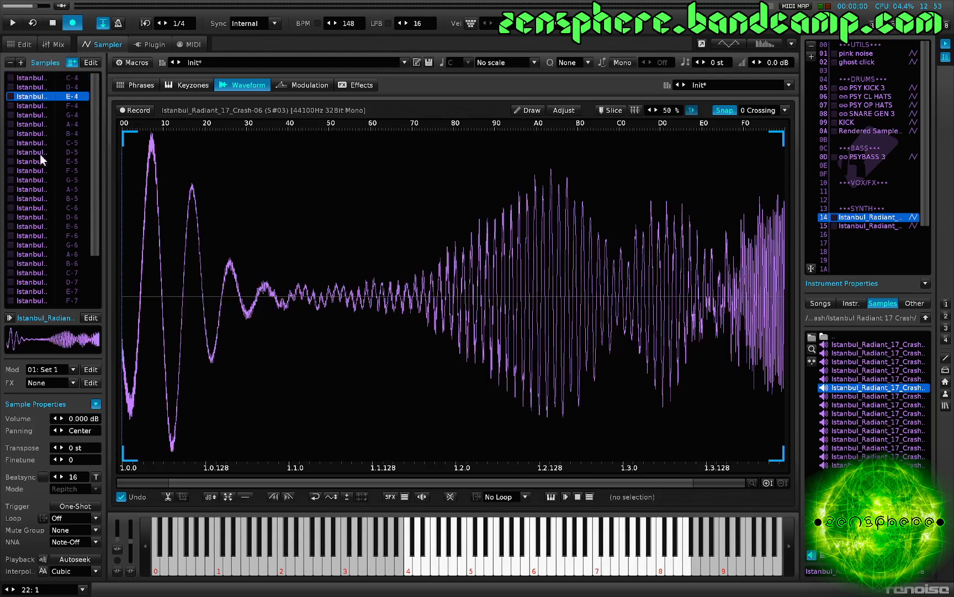
click(40, 154)
click(40, 182)
click(38, 209)
click(34, 142)
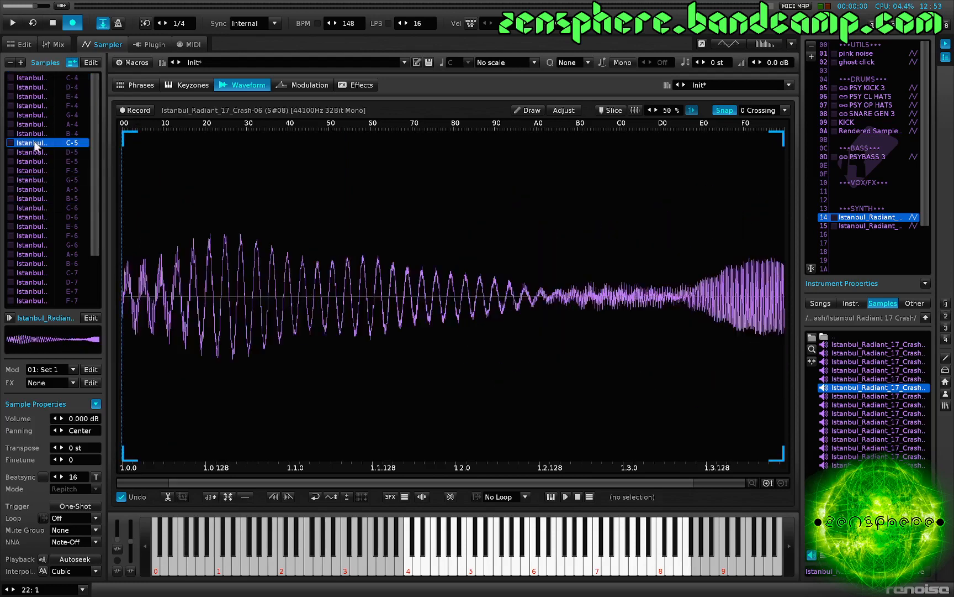
click(32, 105)
click(31, 79)
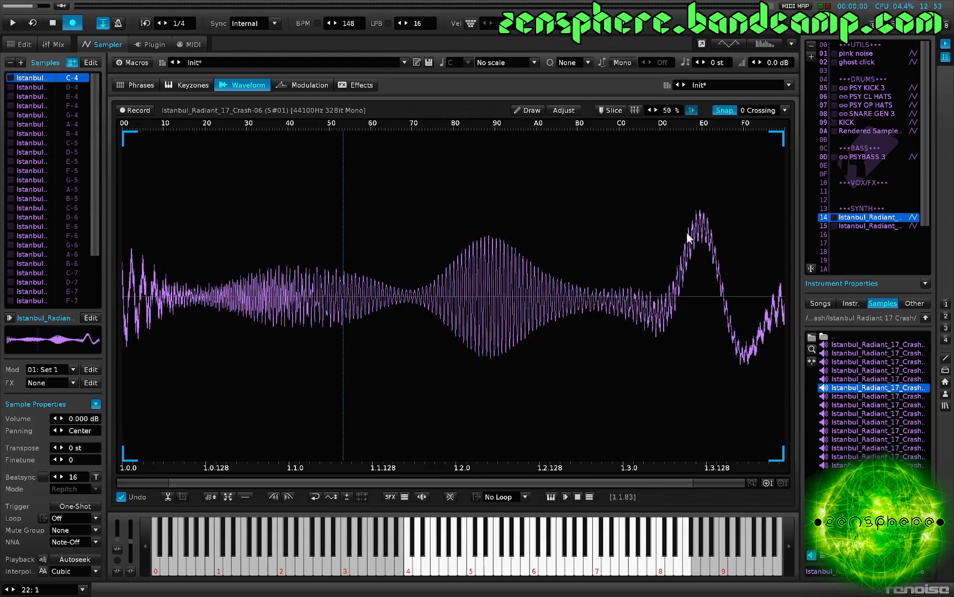
key(z)
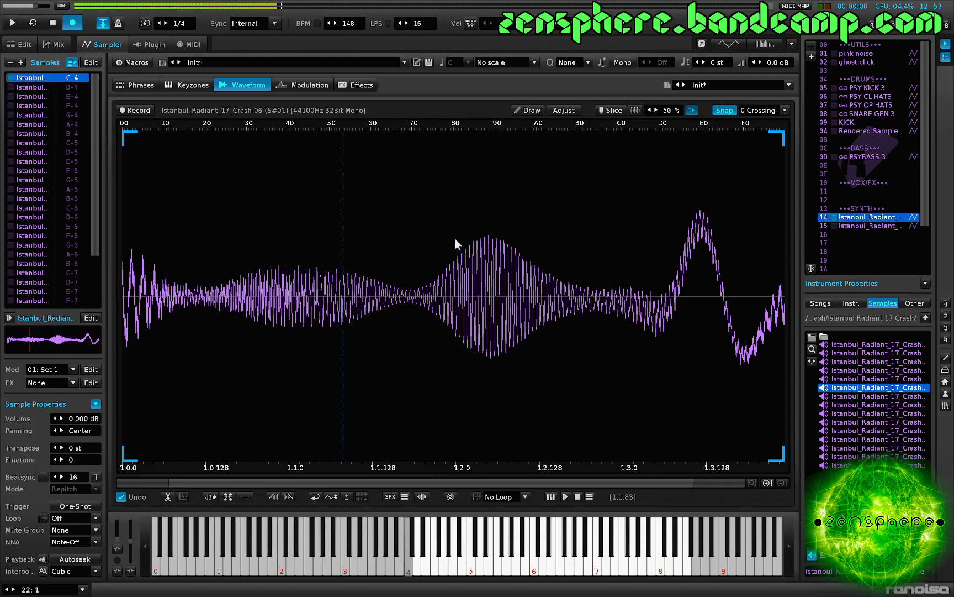
- Select the whole waveform of each of the 32 slices in turn and normalize it
click(365, 237)
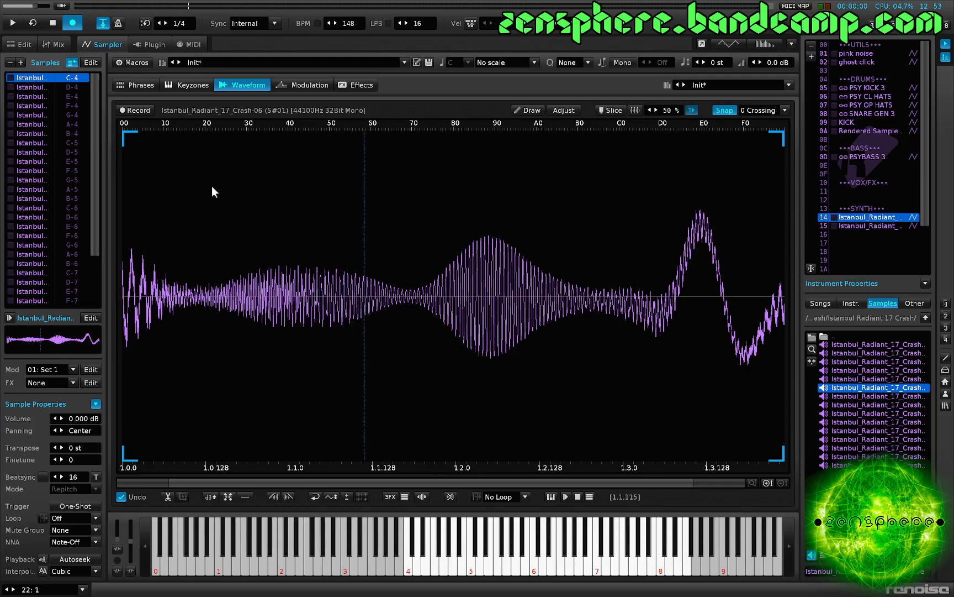
key(ctrl+a)
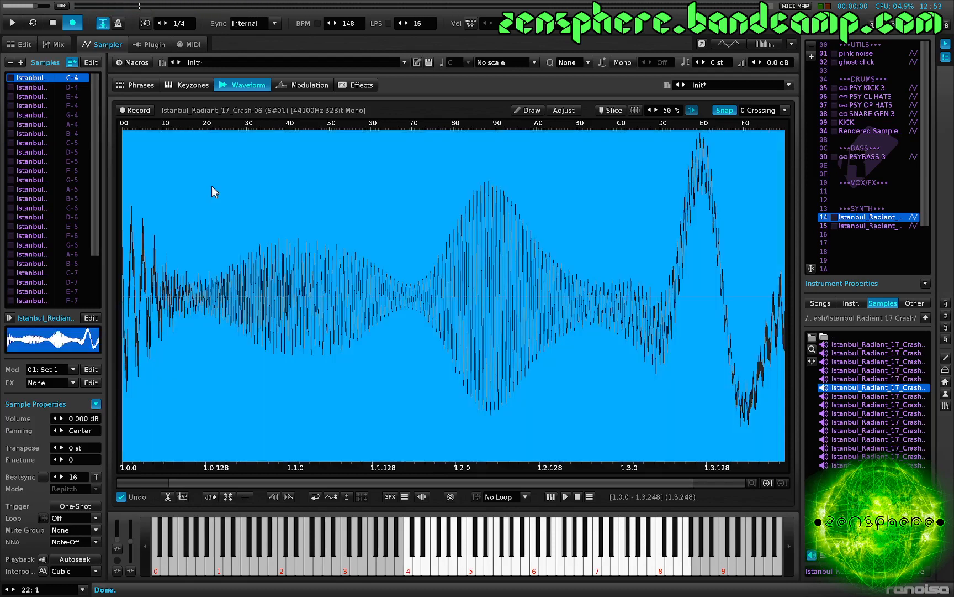
click(34, 91)
key(ctrl+a)
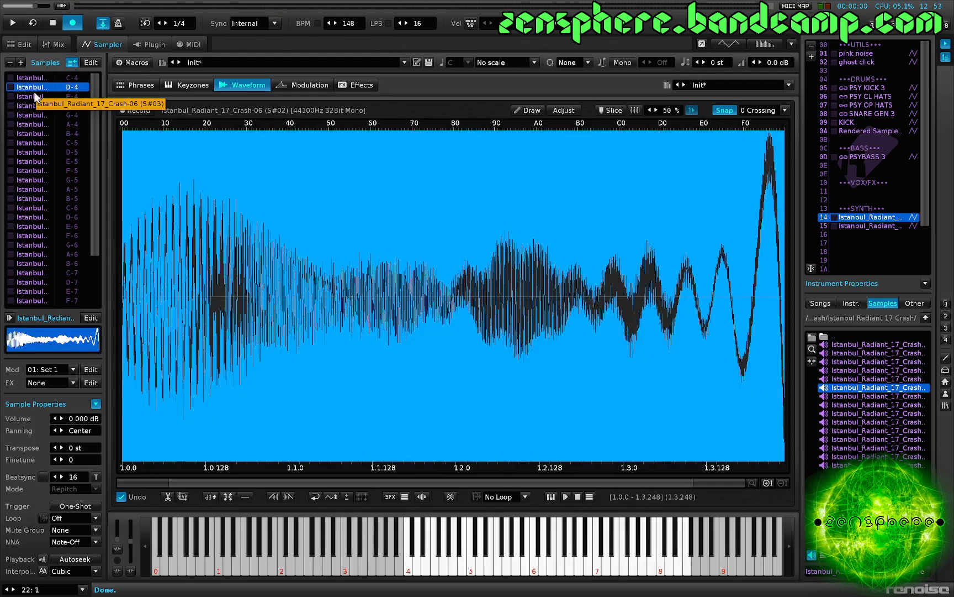
key(Down)
key(ctrl+a)
key(Down)
key(ctrl+a)
key(Down)
key(ctrl+a)
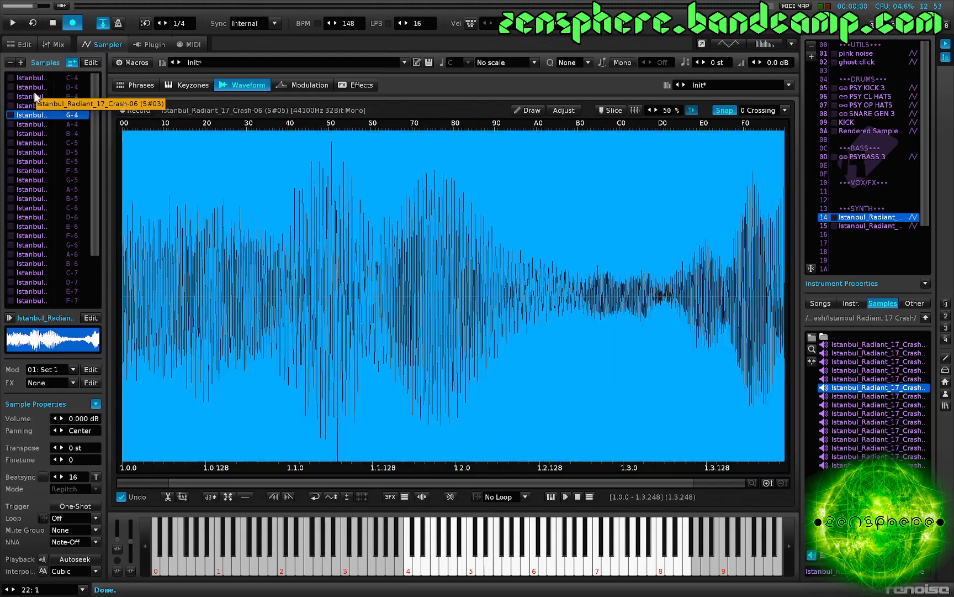
key(Down)
key(ctrl+a)
key(Down)
key(Down)
key(ctrl+a)
key(Down)
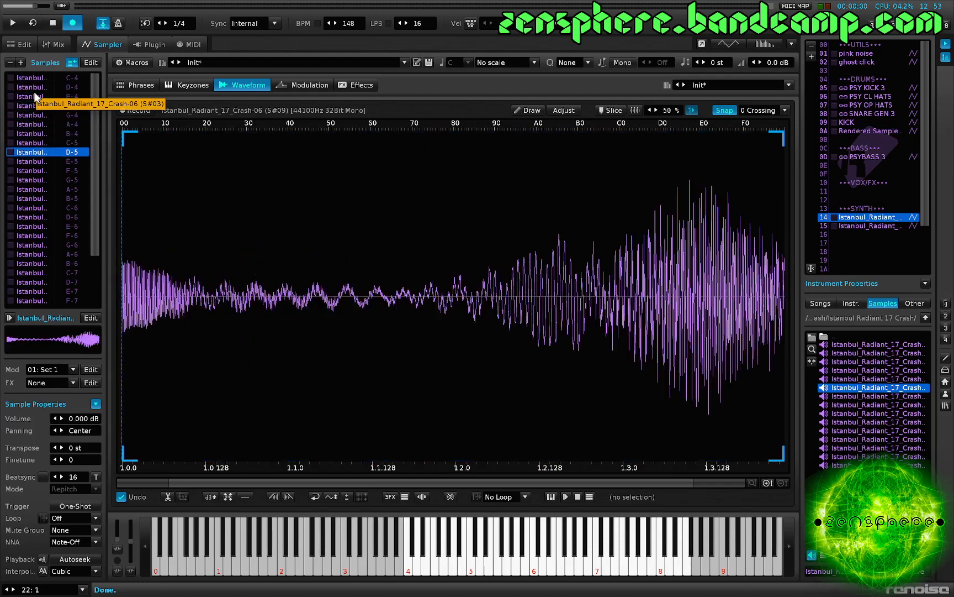
key(ctrl+a)
key(Down)
key(ctrl+a)
key(Down)
key(Down)
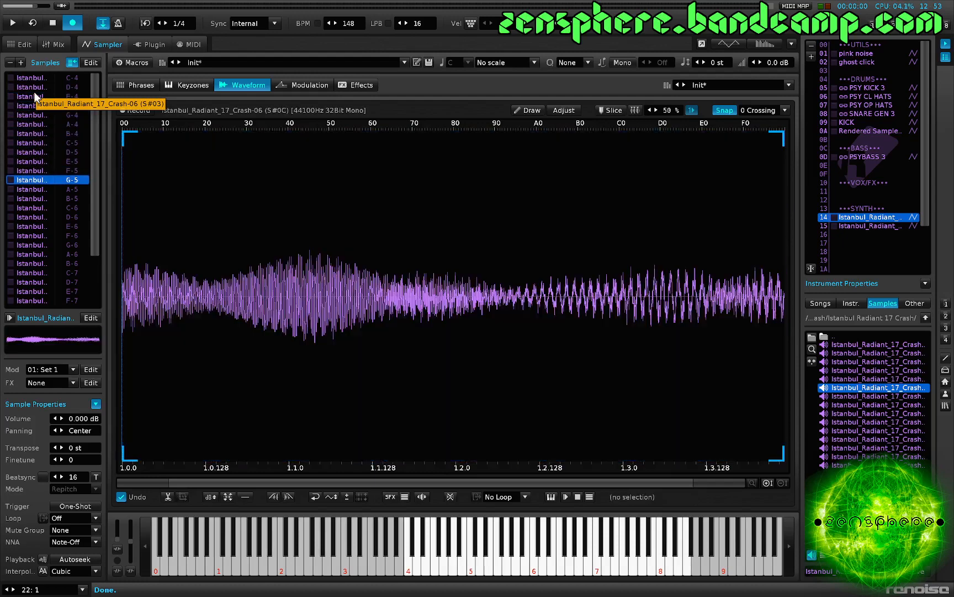
key(ctrl+a)
key(Down)
key(ctrl+a)
key(Down)
key(ctrl+a)
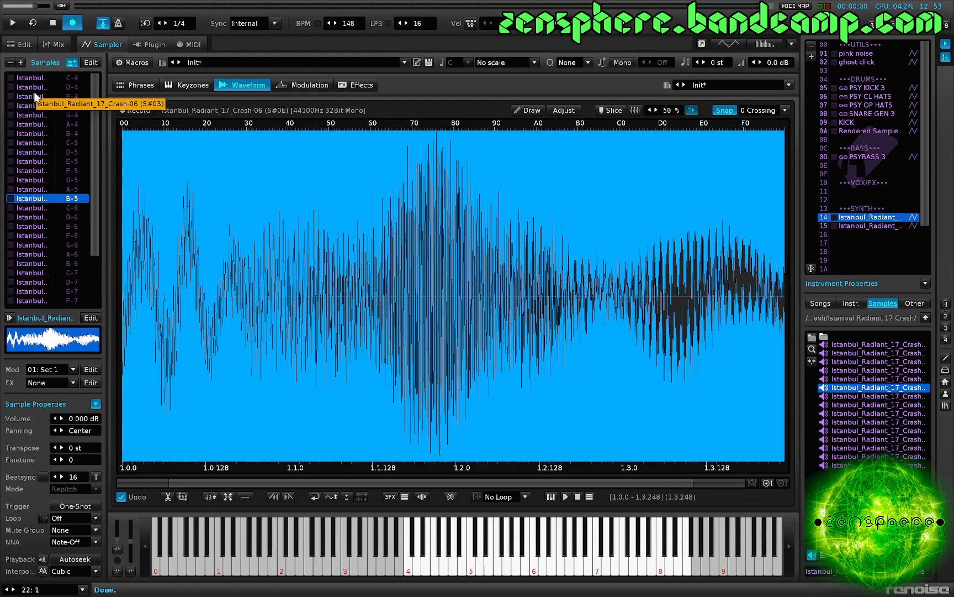
key(Down)
key(ctrl+a)
key(Down)
key(ctrl+a)
key(Down)
key(ctrl+a)
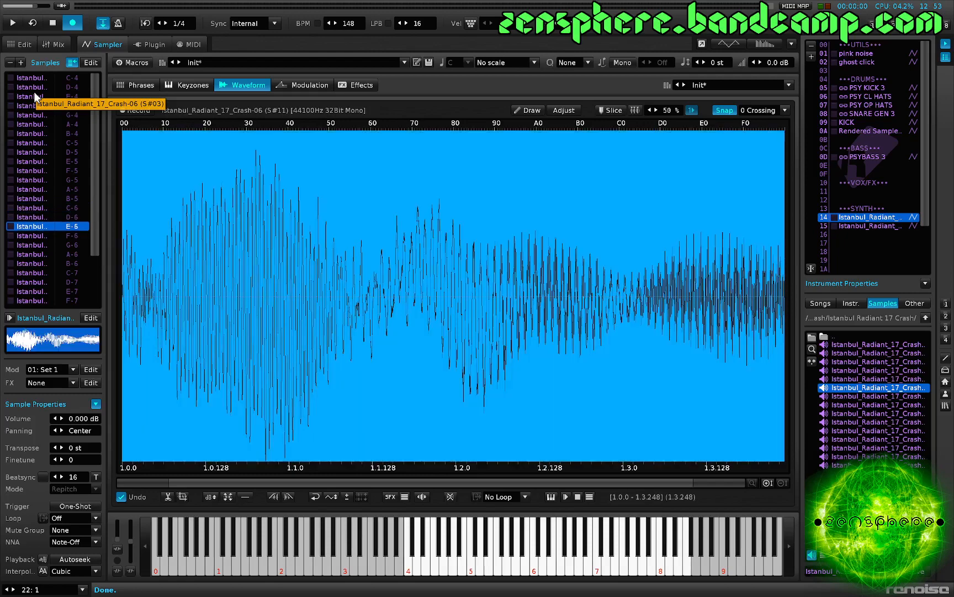
key(Down)
key(ctrl+a)
key(Down)
key(ctrl+a)
key(Down)
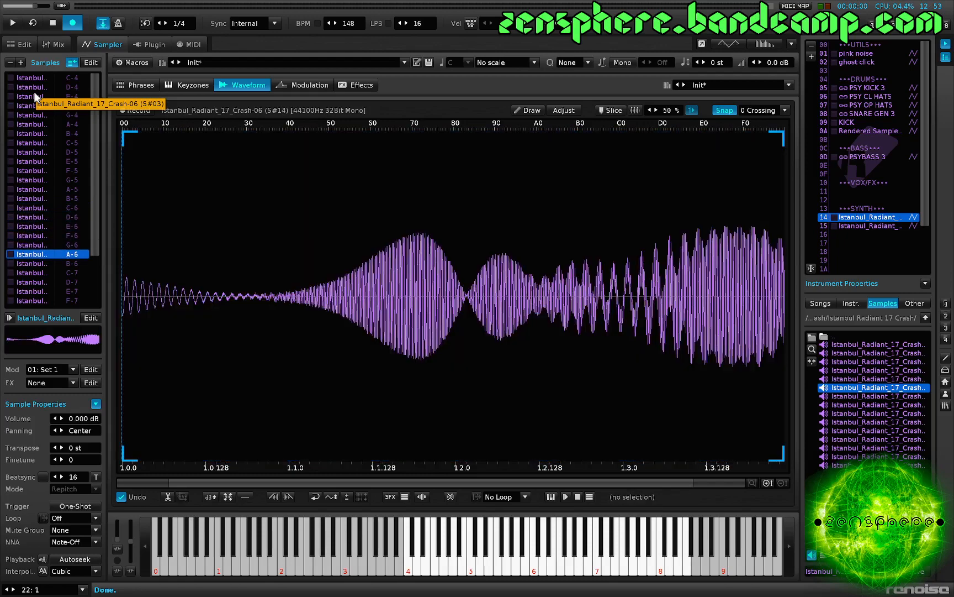
key(ctrl+a)
key(Down)
key(ctrl+a)
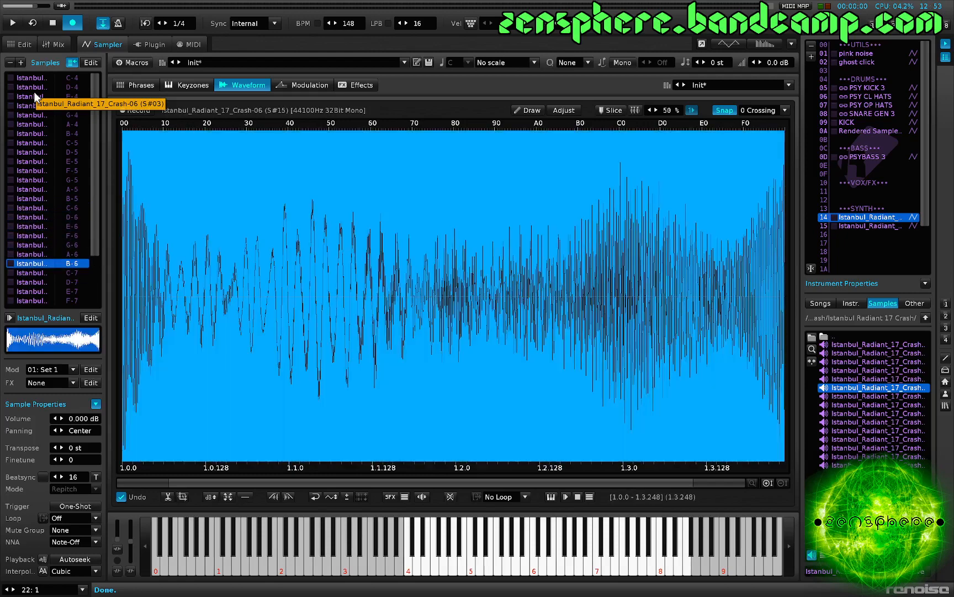
key(Down)
key(ctrl+a)
key(Down)
key(Down)
key(ctrl+a)
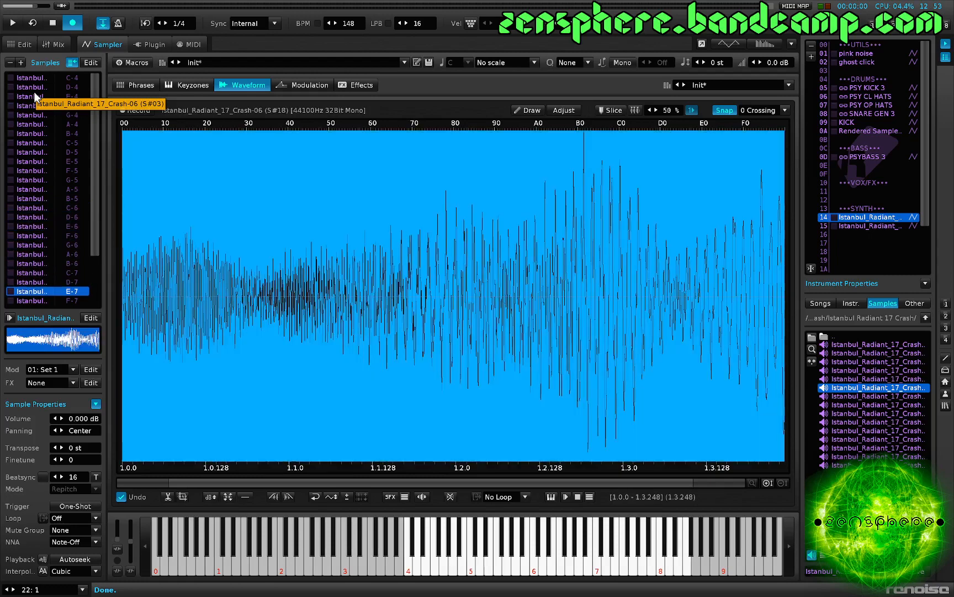
key(Down)
key(ctrl+a)
key(Down)
key(ctrl+a)
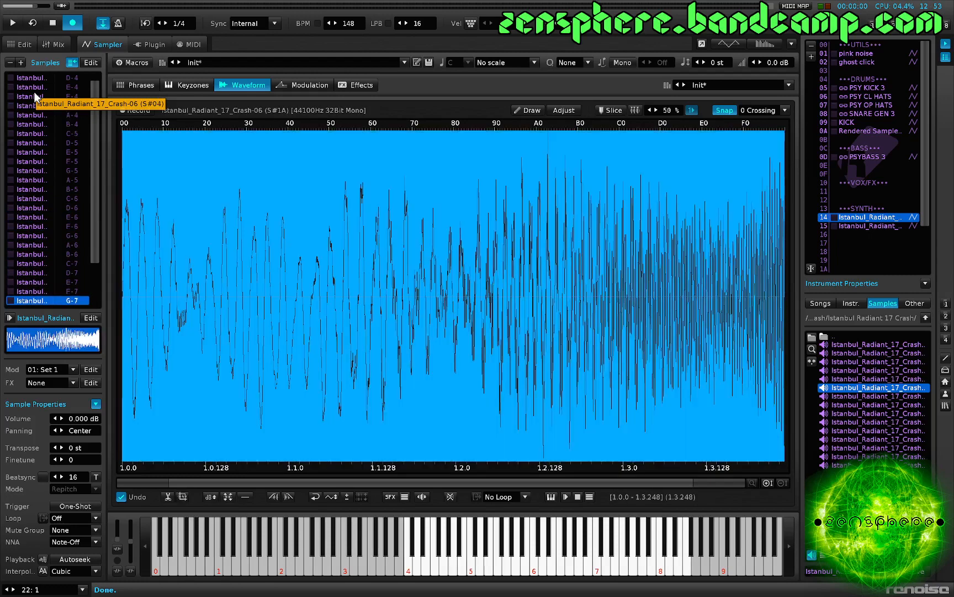
key(Down)
key(ctrl+a)
key(Down)
key(ctrl+a)
key(Down)
key(ctrl+a)
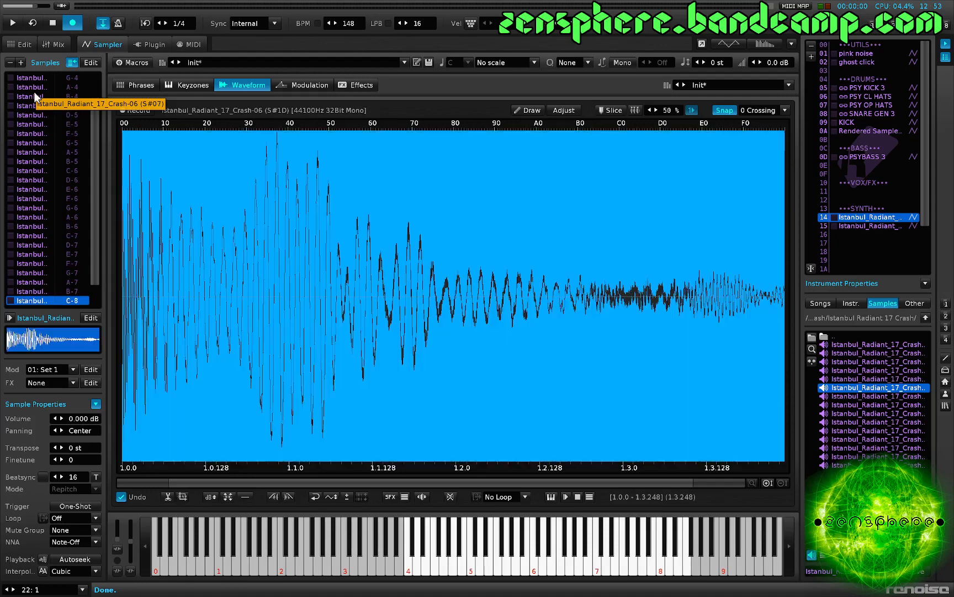
key(Down)
key(ctrl+a)
key(Down)
key(ctrl+a)
key(Down)
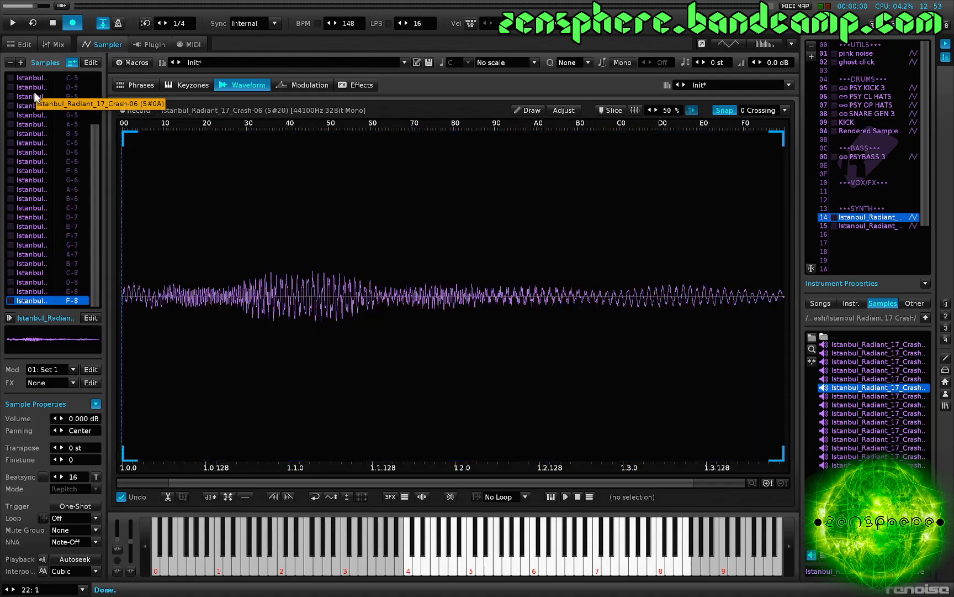
key(ctrl+a)
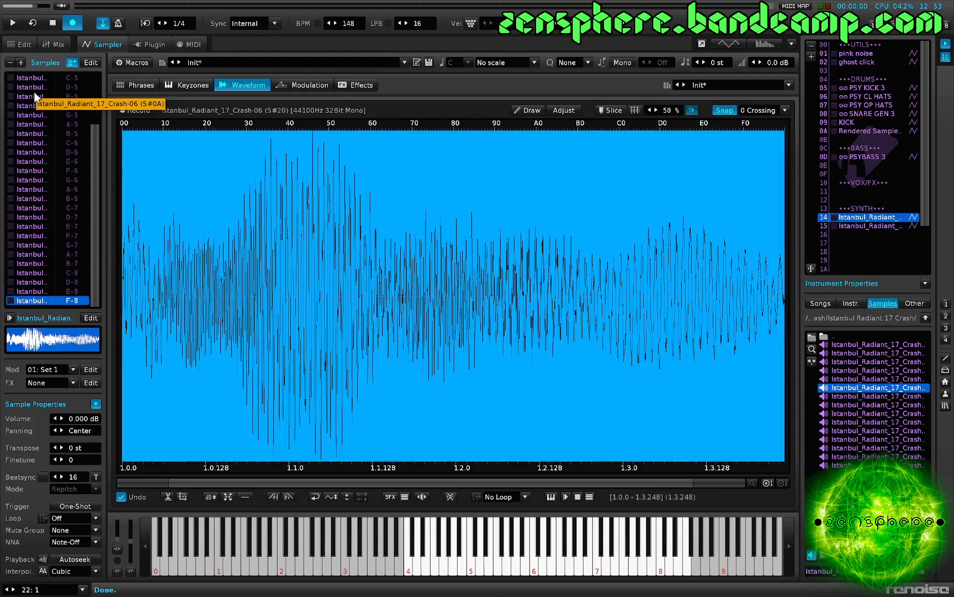
- Layer all slices across the full note range in the keyzones and choose how overlapping zones play
click(195, 86)
click(769, 110)
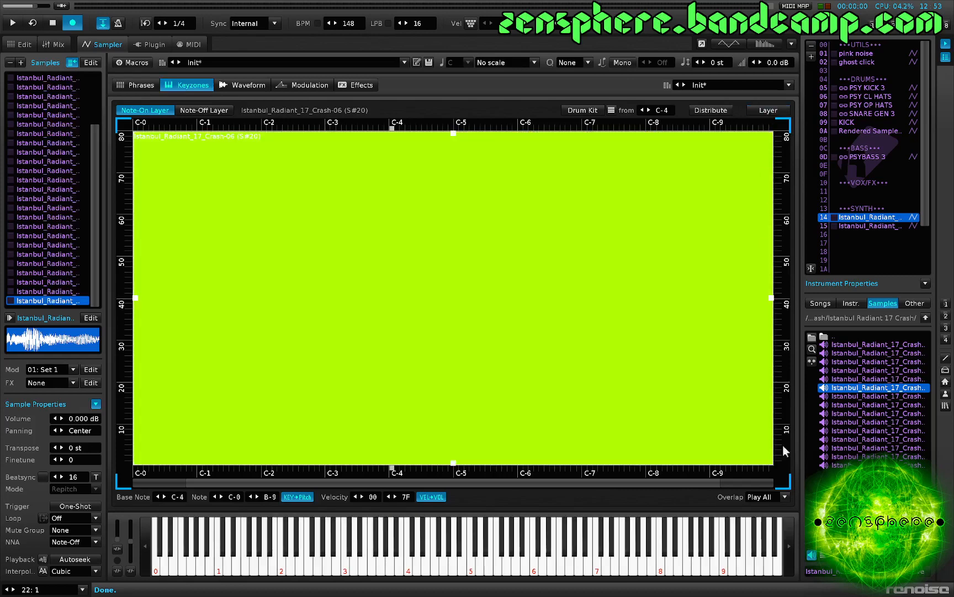
click(775, 497)
click(763, 485)
- Load the Gate Rando phrase preset into the sliced crash instrument
click(143, 85)
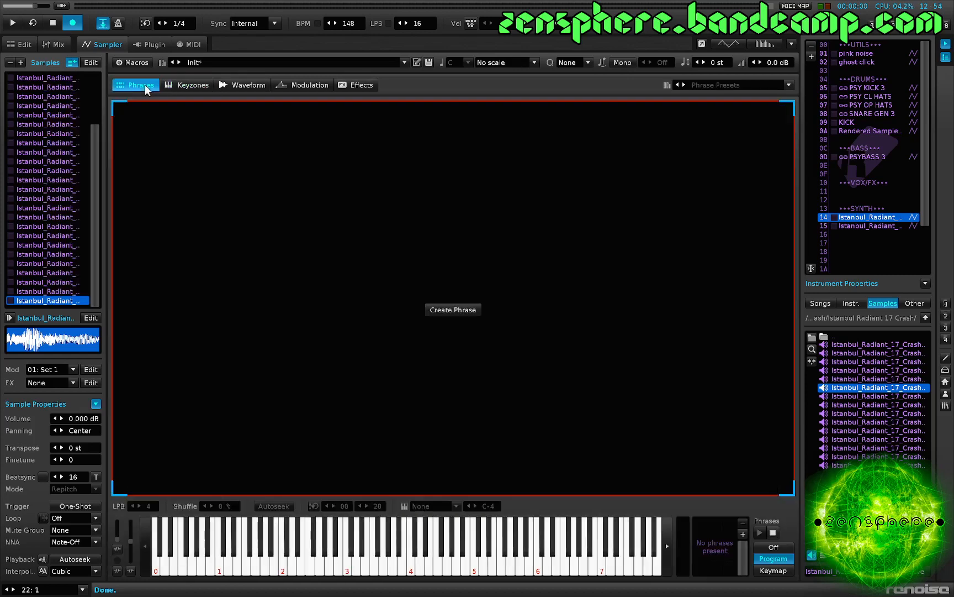
click(757, 83)
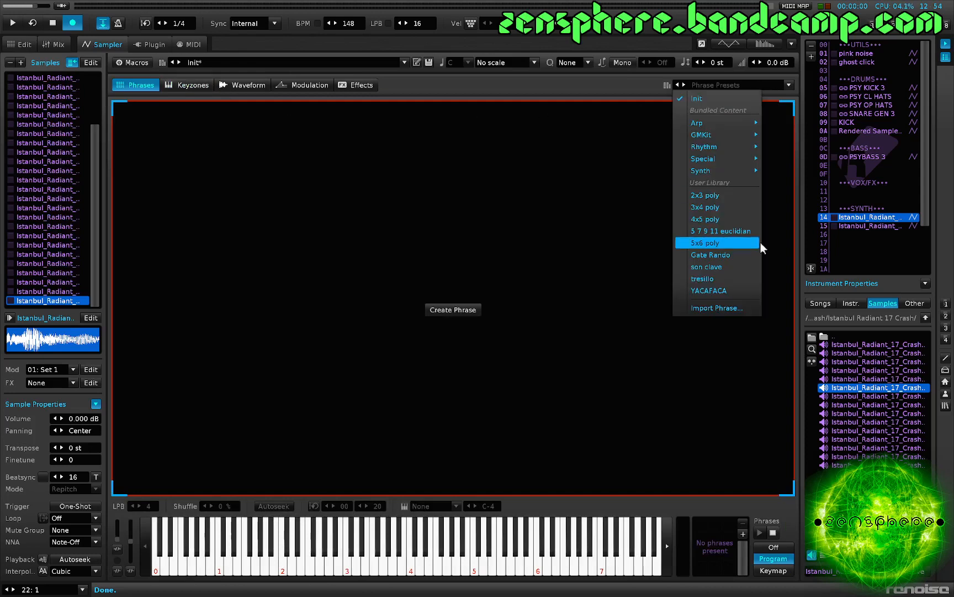
click(716, 255)
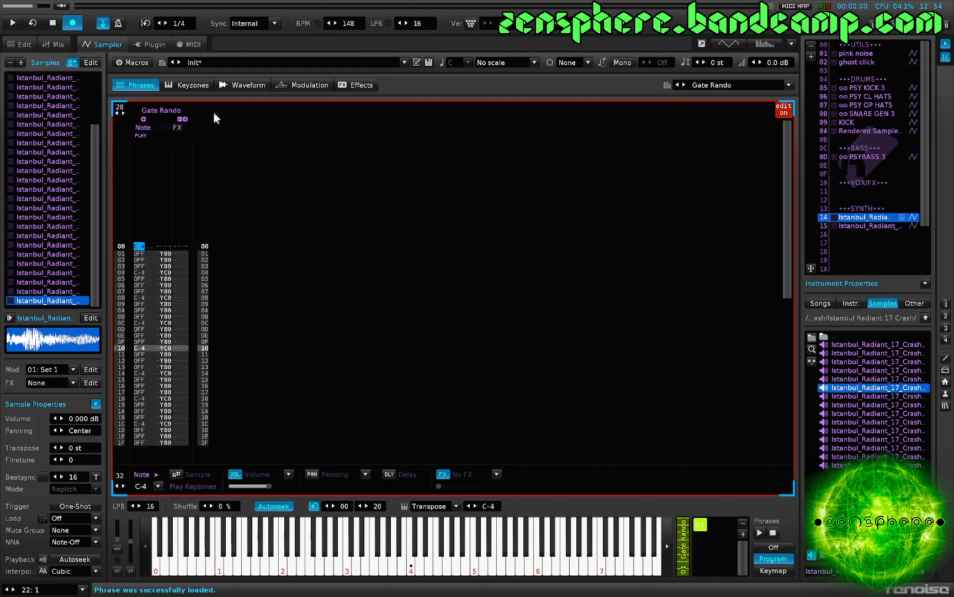
- Add an AHDSR device to the volume modulation of Set 1
click(251, 86)
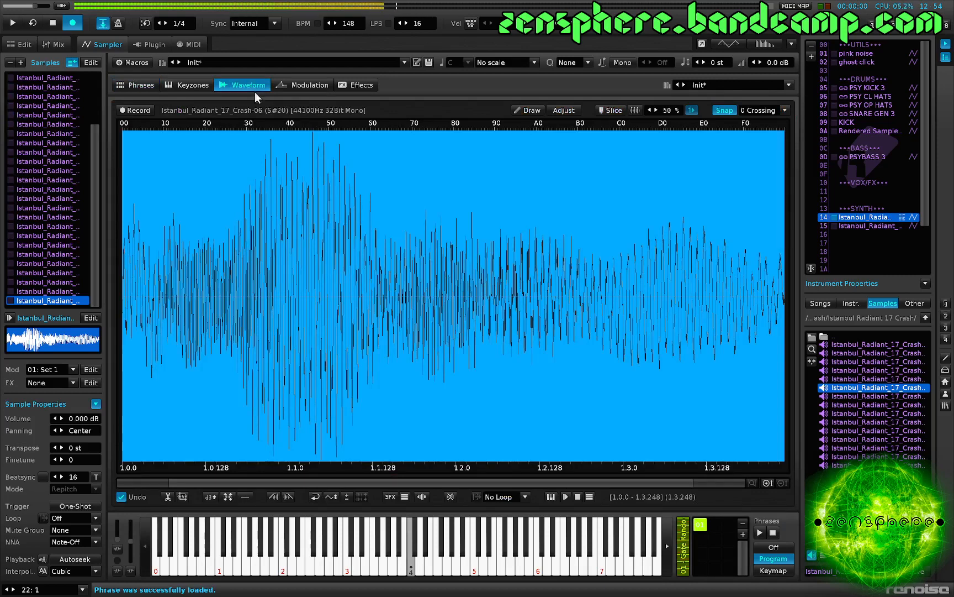
click(301, 87)
click(227, 417)
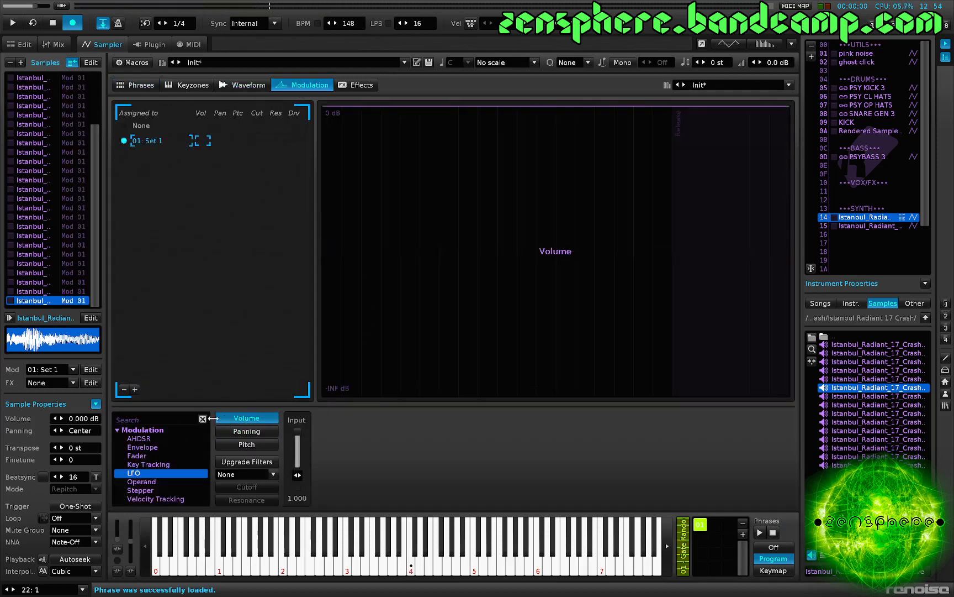
click(157, 437)
double_click(157, 438)
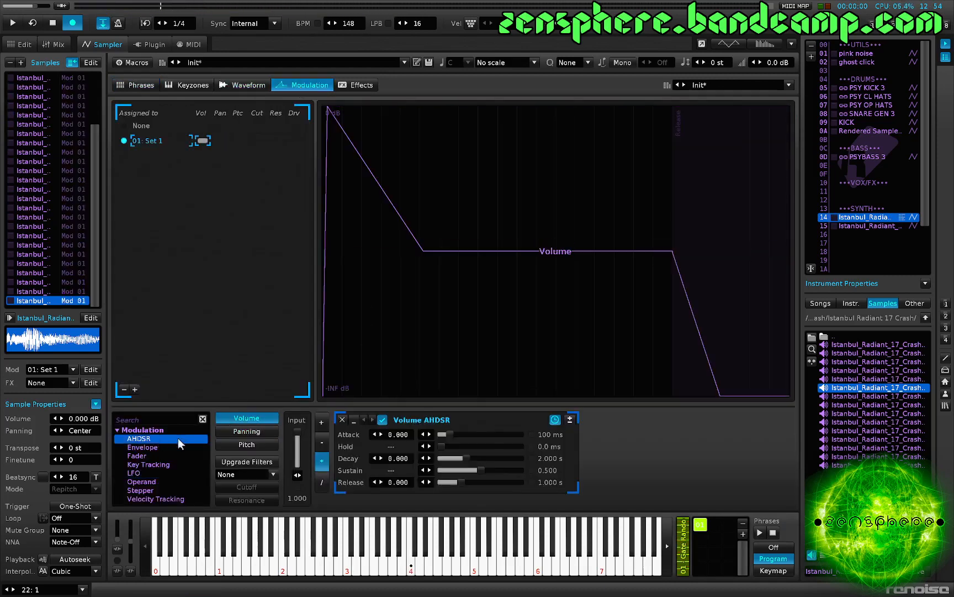
- Set the volume AHDSR to 1.1 ms attack, 60 s decay and 1.000 sustain, and shorten its release
key(z)
drag(446, 434, 442, 434)
key(z)
drag(460, 483, 522, 473)
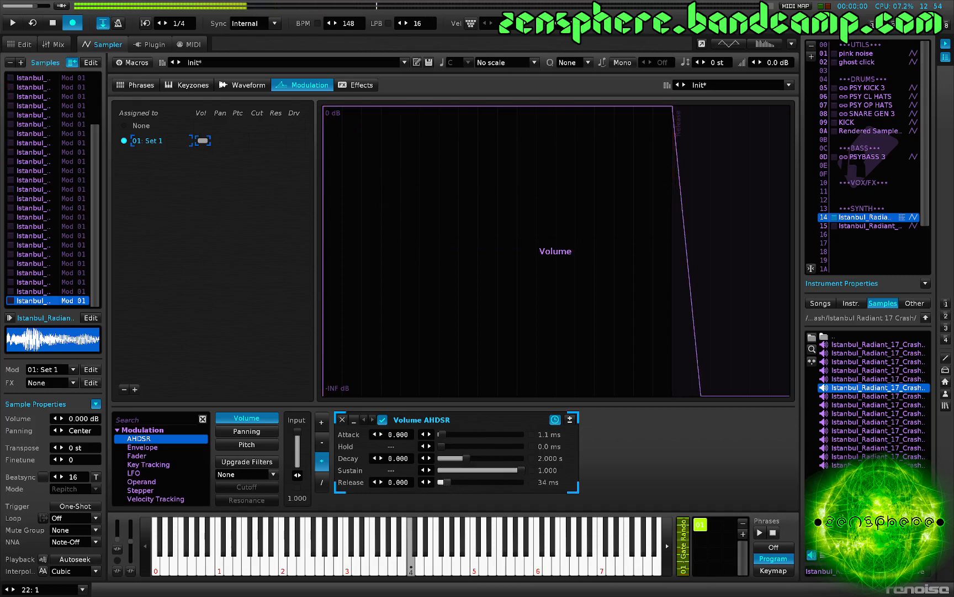
drag(458, 482, 449, 482)
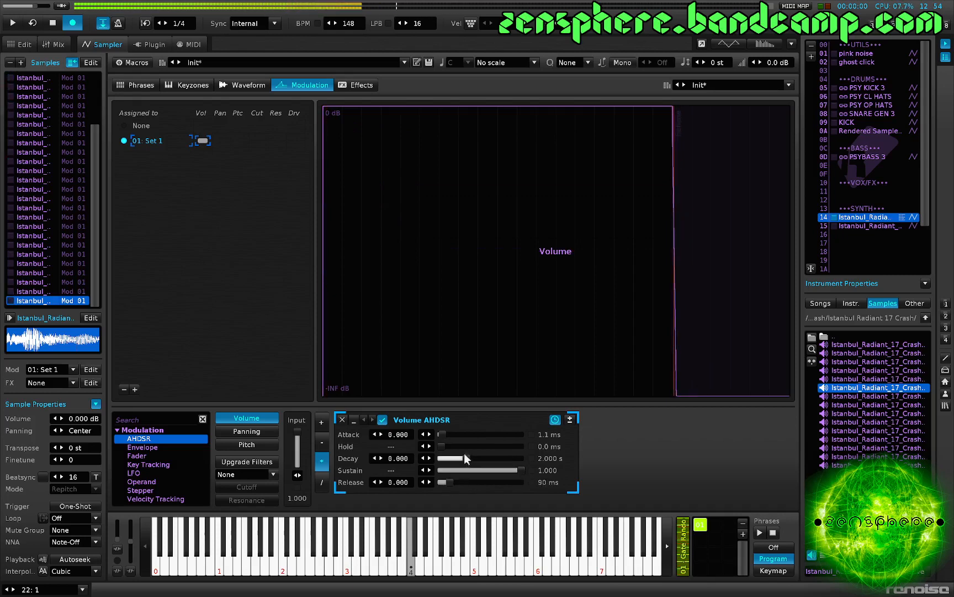
drag(503, 458, 520, 458)
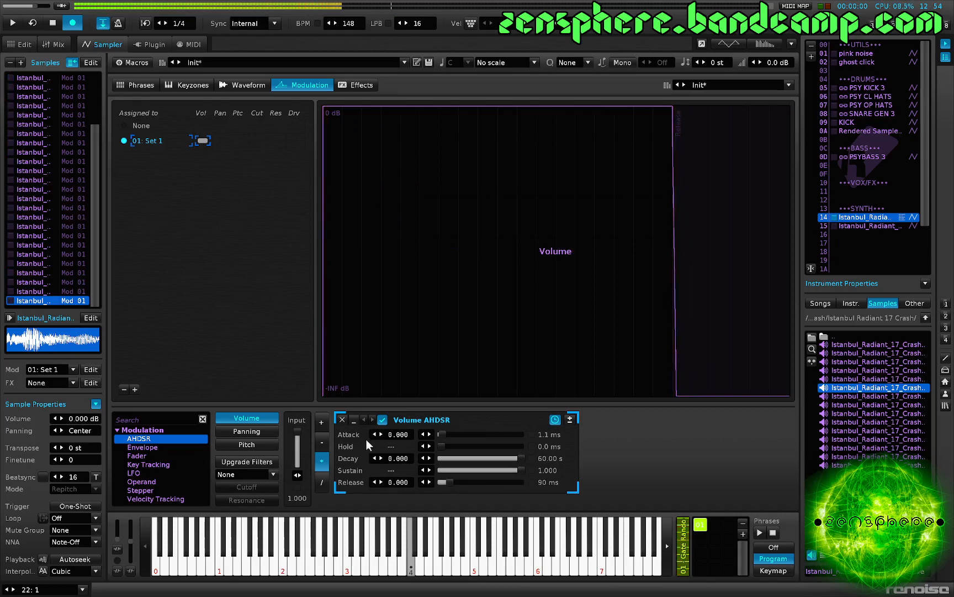
drag(441, 481, 443, 484)
- Add a random-mode pitch LFO with frequency 0.00195 Hz and amplitude 0.752, and set the instrument's trigger quantization to Beat
click(255, 444)
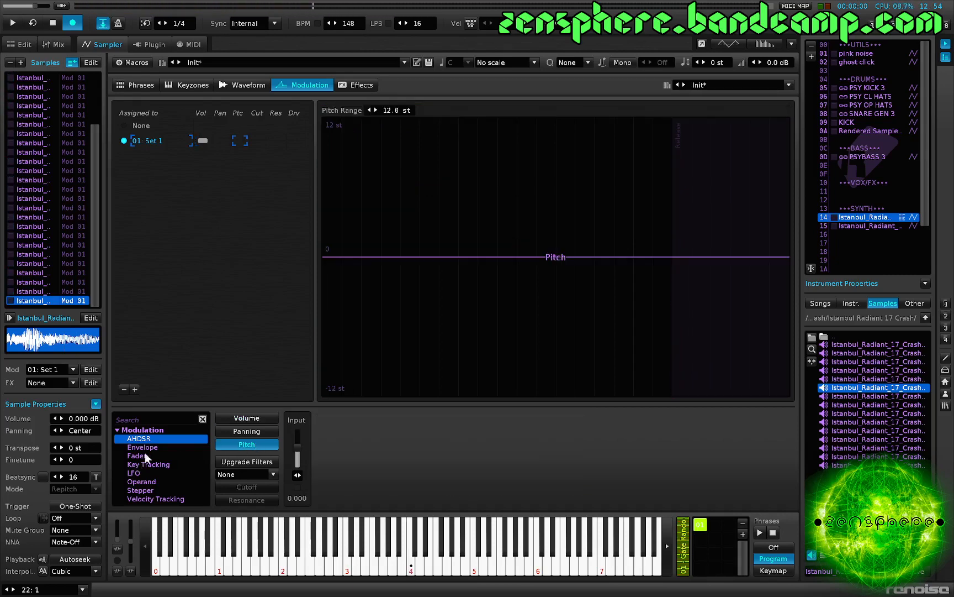
double_click(149, 471)
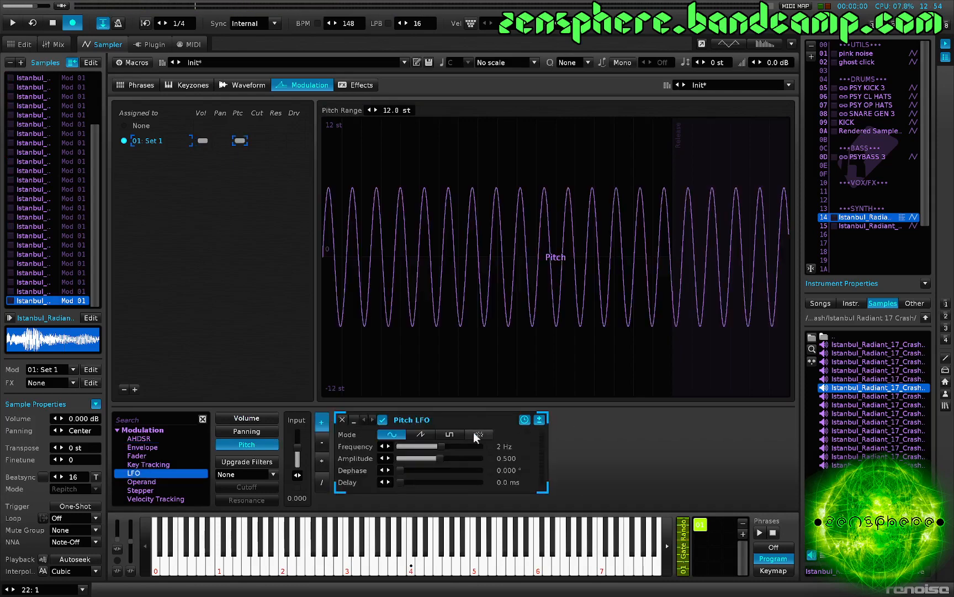
click(477, 434)
drag(472, 446, 468, 449)
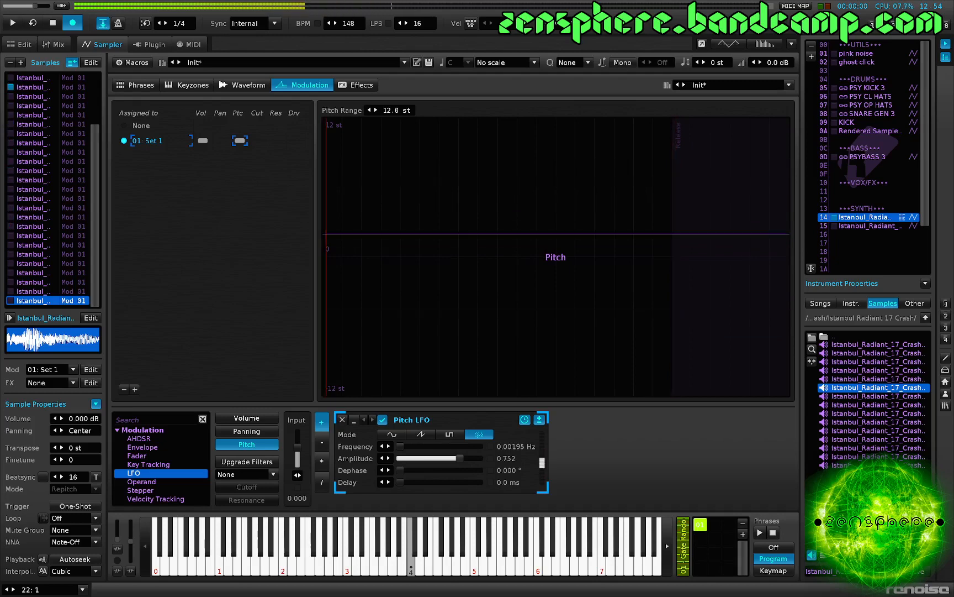
click(571, 62)
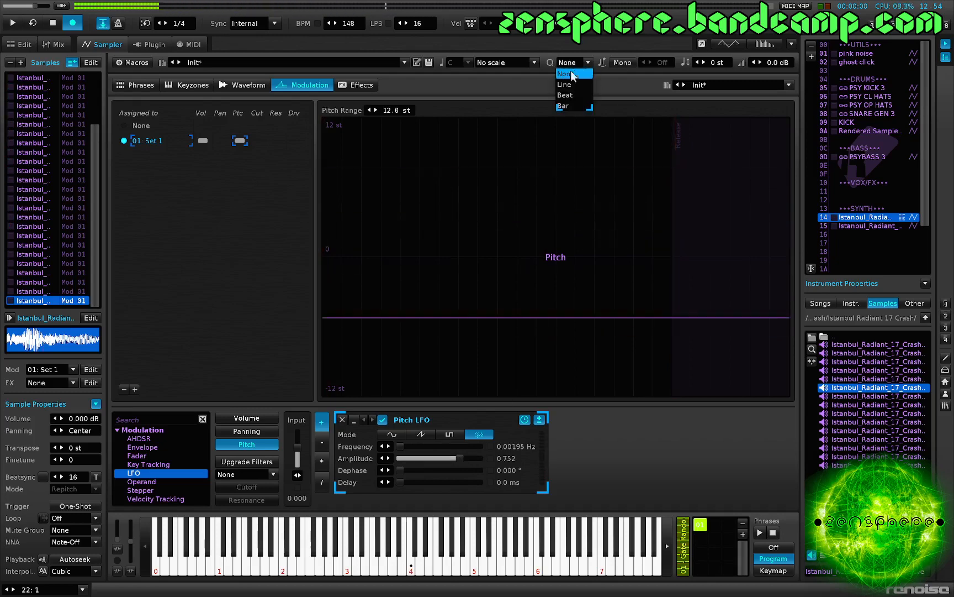
click(569, 97)
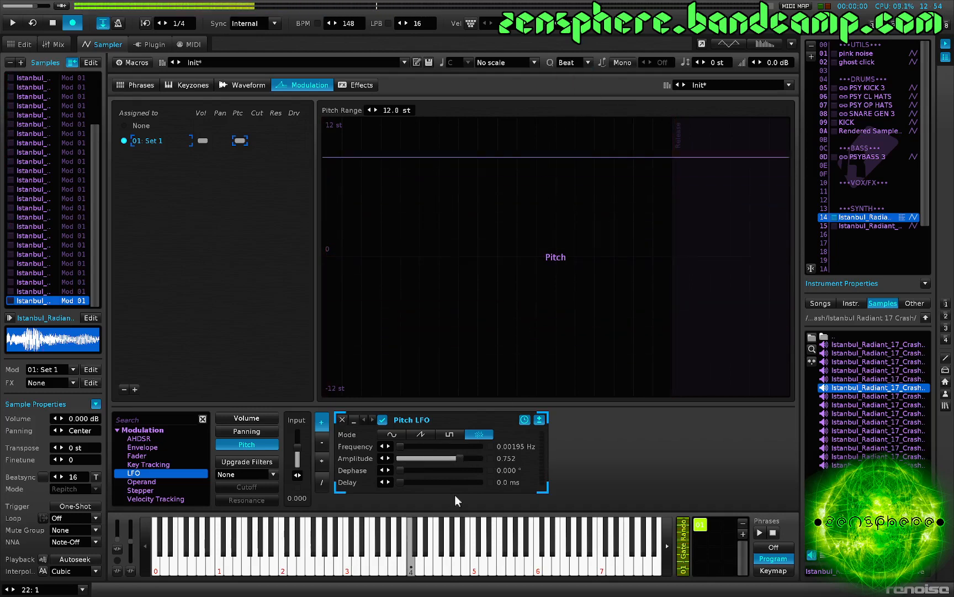
- Add a random-mode panning LFO with frequency 0.00195 Hz and amplitude 0.764
click(246, 431)
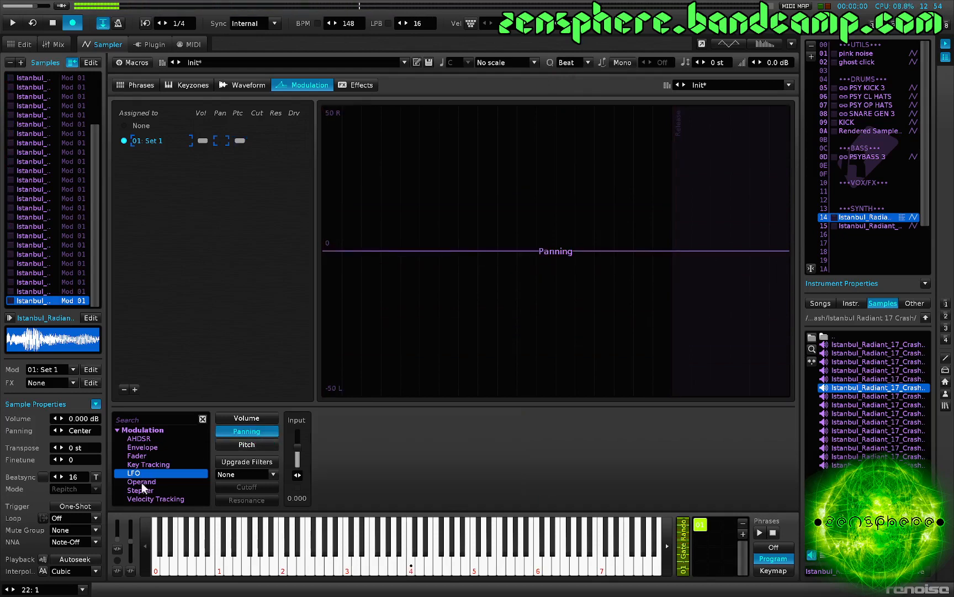
drag(143, 473, 461, 458)
click(482, 435)
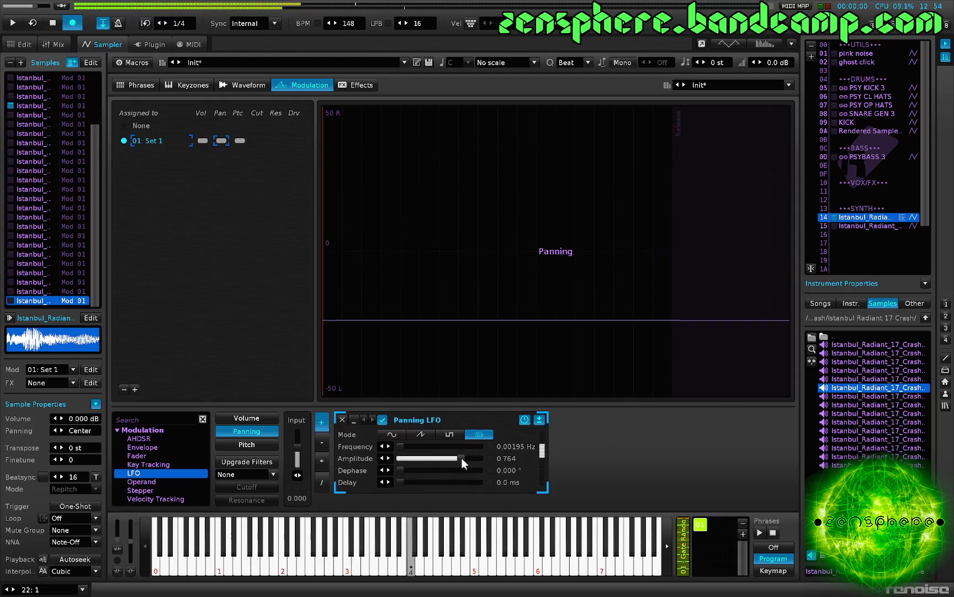
- Fine-tune the volume AHDSR to an attack of 1.7 ms and a release of 15 ms
click(264, 419)
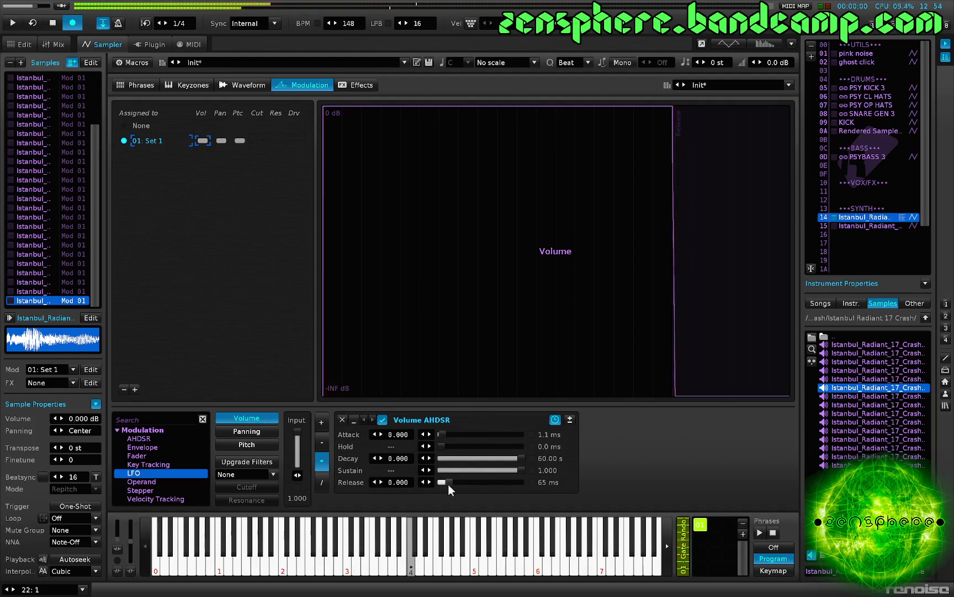
drag(449, 483, 447, 483)
drag(445, 436, 445, 436)
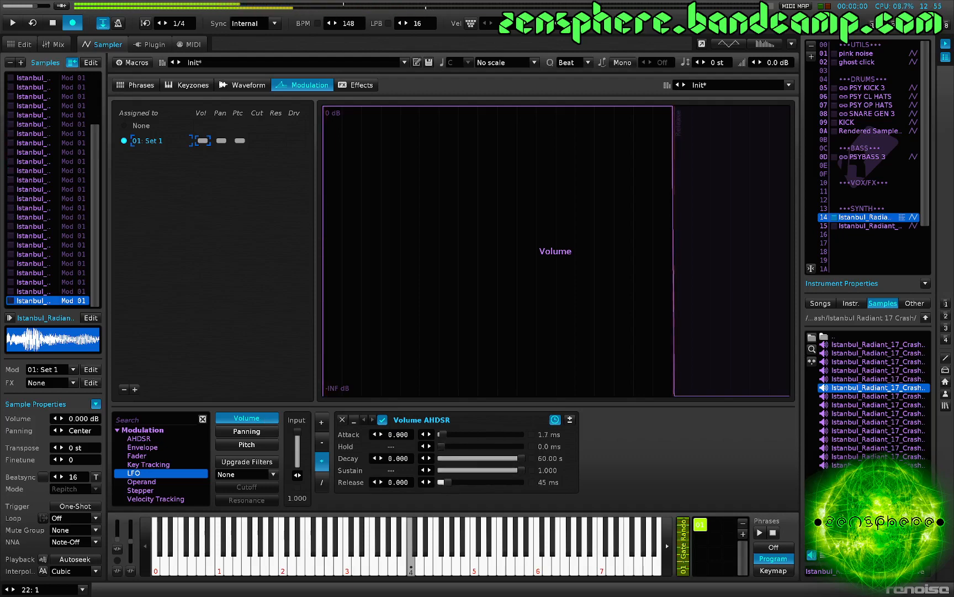
drag(447, 482, 441, 482)
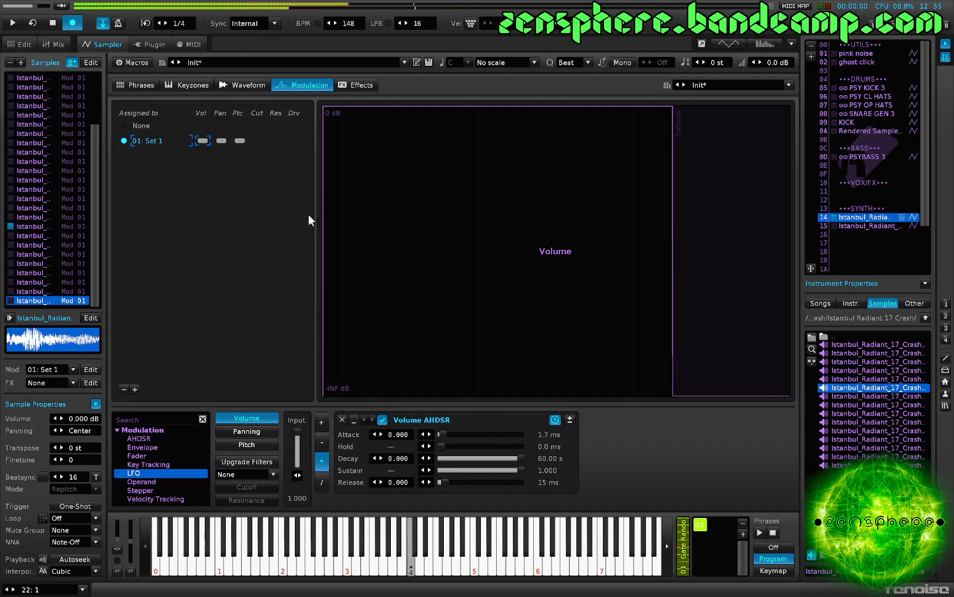
- Create a sample FX chain for the crash-slice instrument and add a Doofer with the REZONATOR 1 preset
click(356, 84)
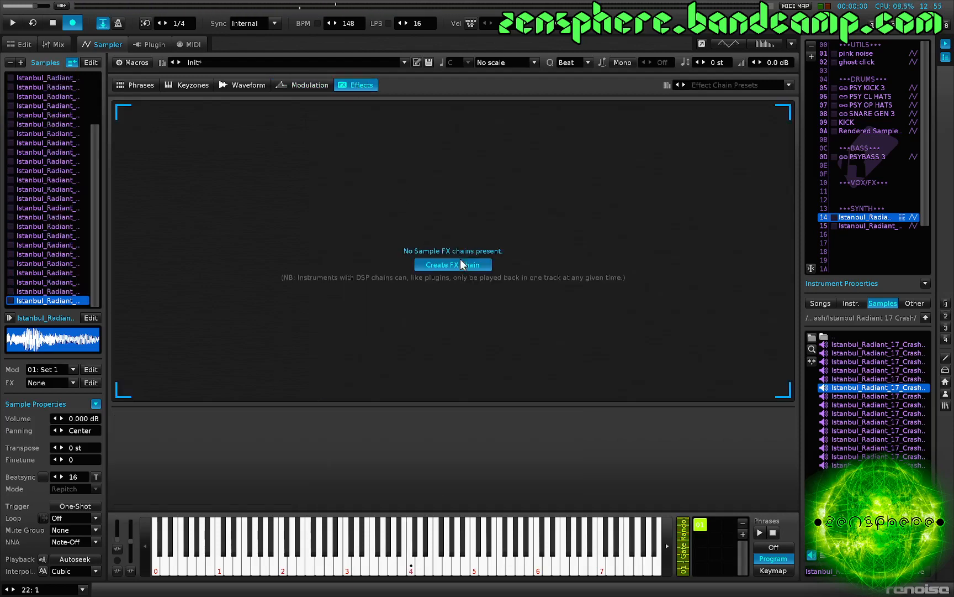
click(462, 264)
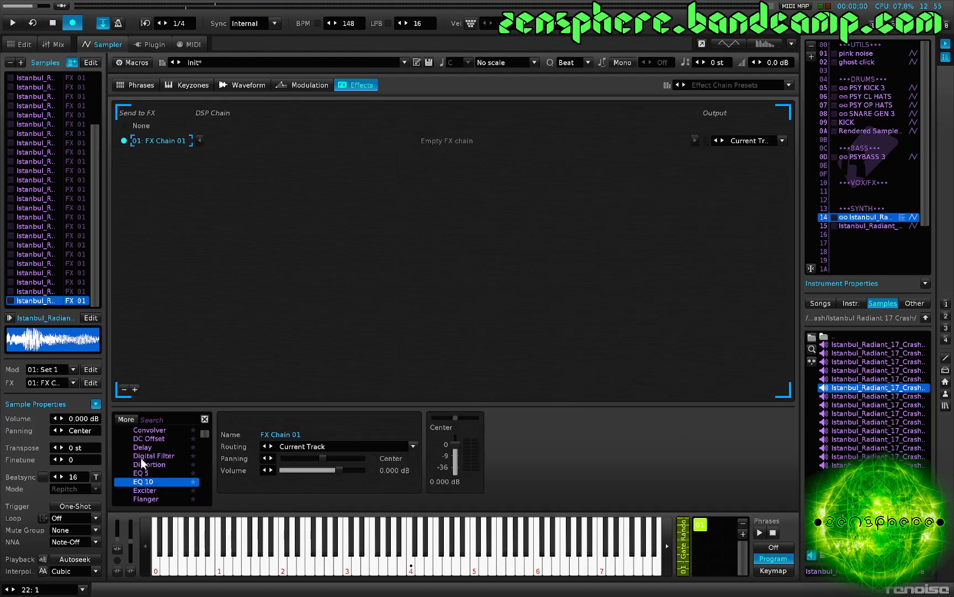
scroll(149, 447, down, 5)
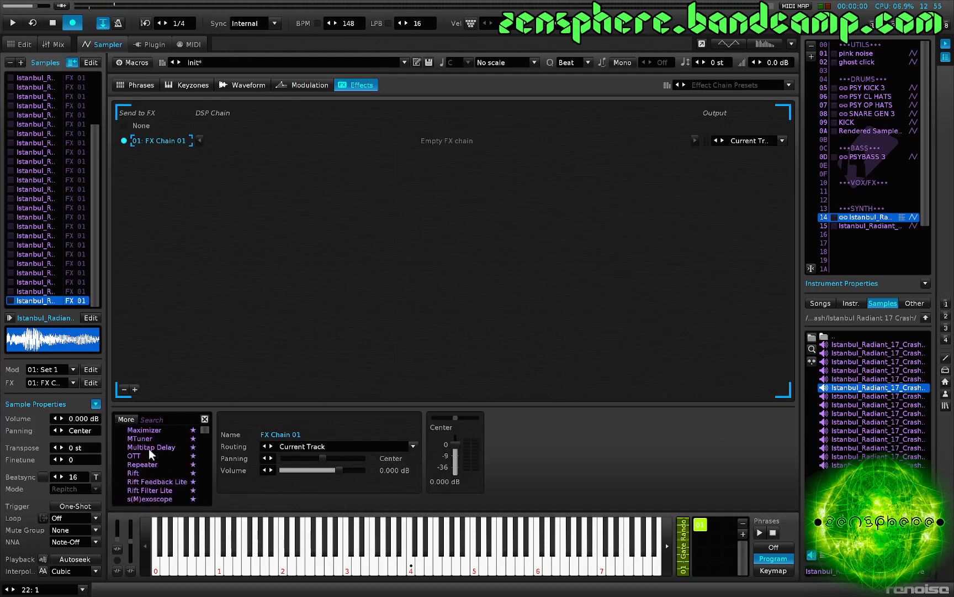
scroll(149, 448, up, 1)
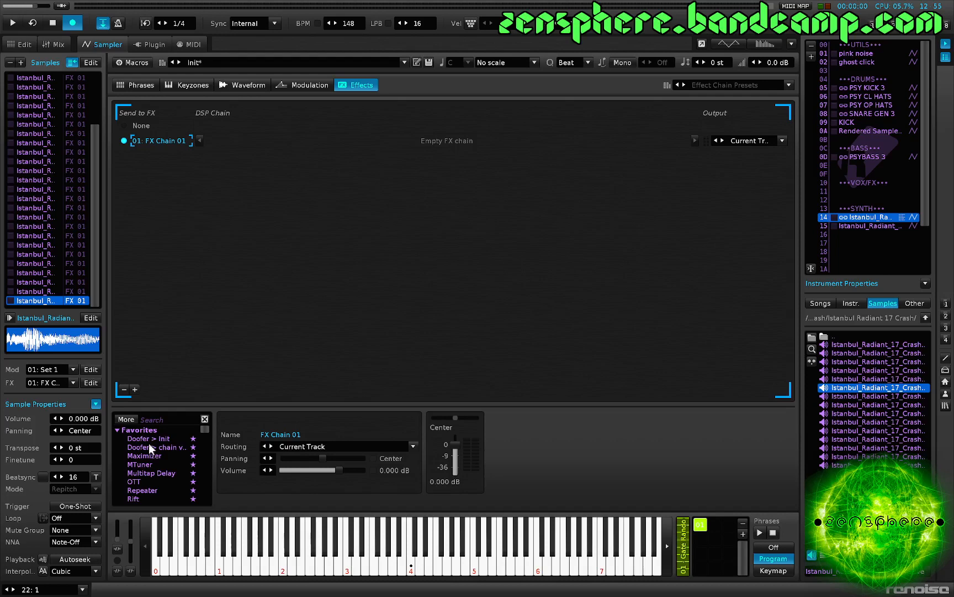
click(150, 438)
double_click(153, 441)
click(557, 419)
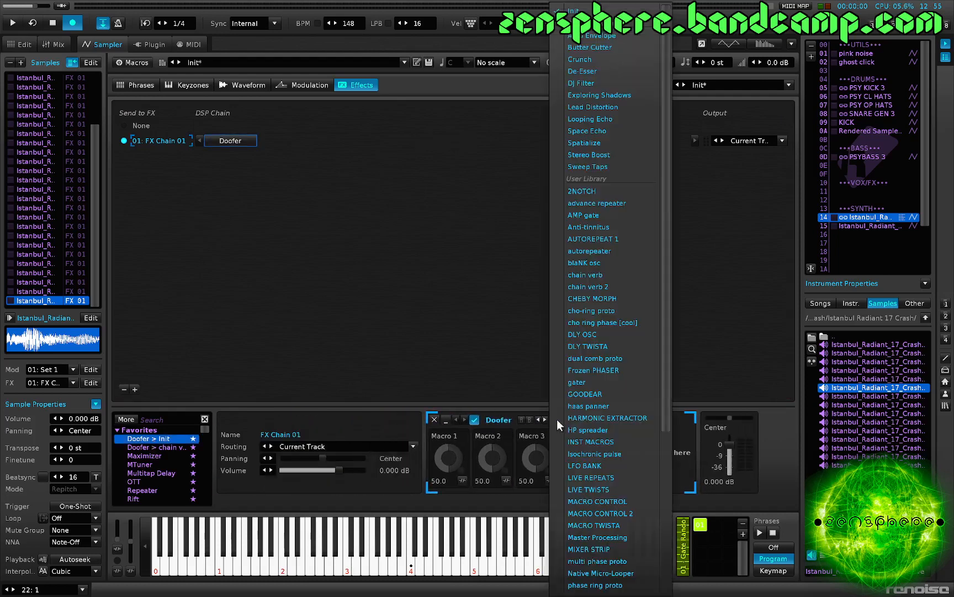
scroll(590, 495, down, 4)
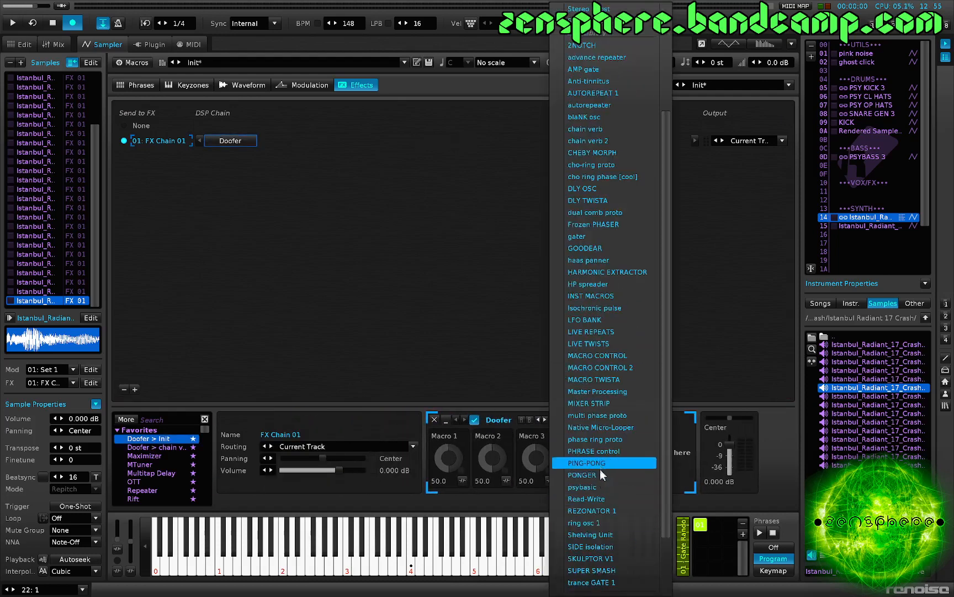
click(605, 510)
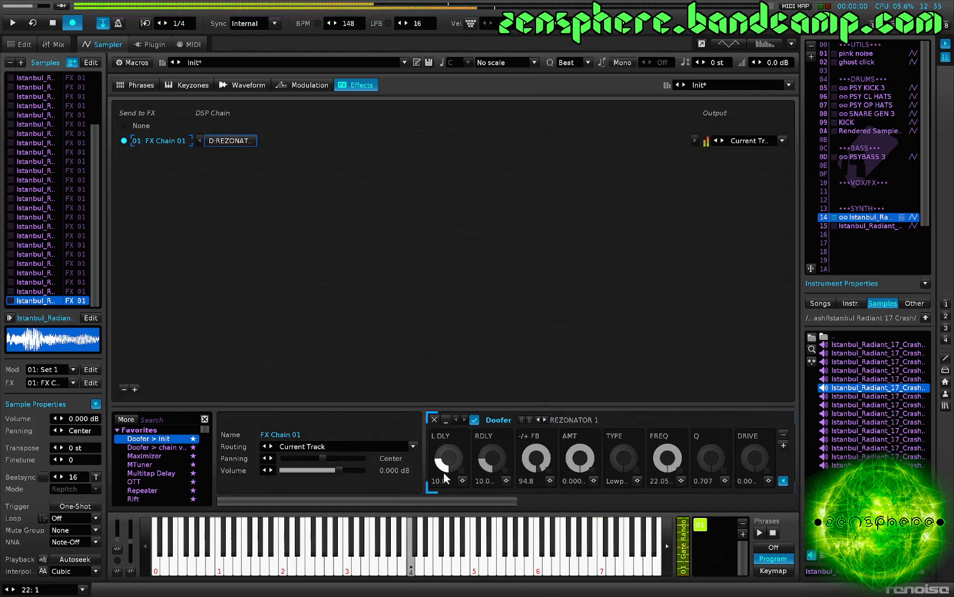
- Adjust the REZONATOR 1 Doofer's FREQ to about 4.43 and its AMT to about -5.54
scroll(469, 459, down, 3)
drag(541, 460, 540, 508)
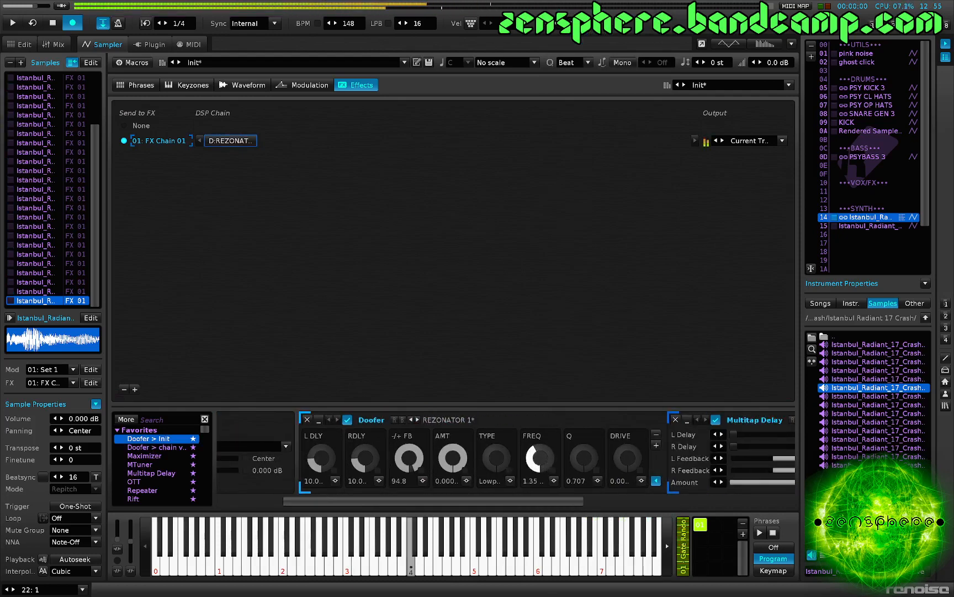
mouse_move(540, 508)
mouse_down()
mouse_move(540, 530)
mouse_move(541, 511)
mouse_move(540, 519)
mouse_up()
mouse_move(453, 458)
mouse_down()
mouse_move(453, 472)
mouse_move(453, 461)
mouse_up()
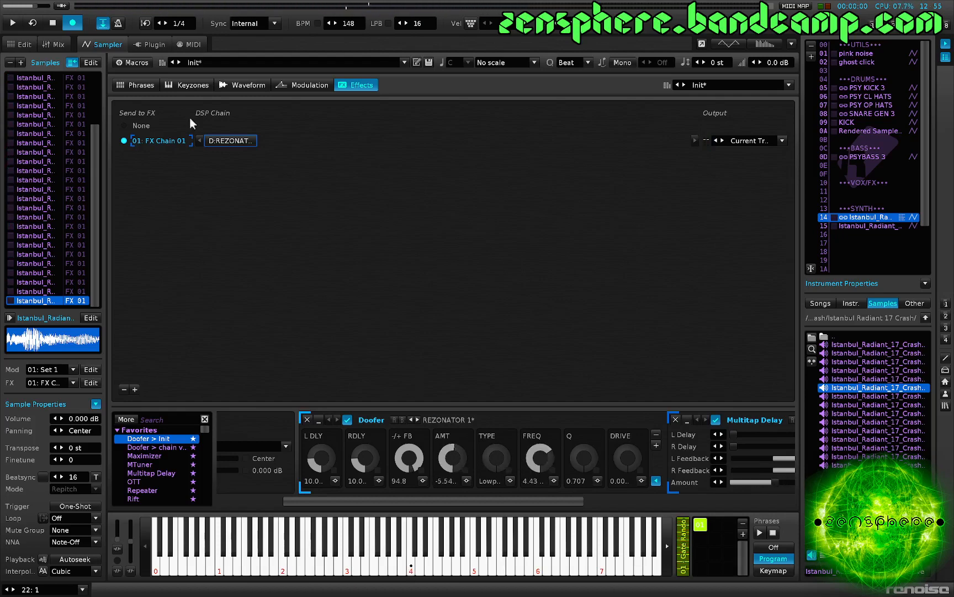
- Map the instrument's Macro 1 to the AMT parameter of the REZONATOR 1 Doofer
click(133, 62)
click(144, 98)
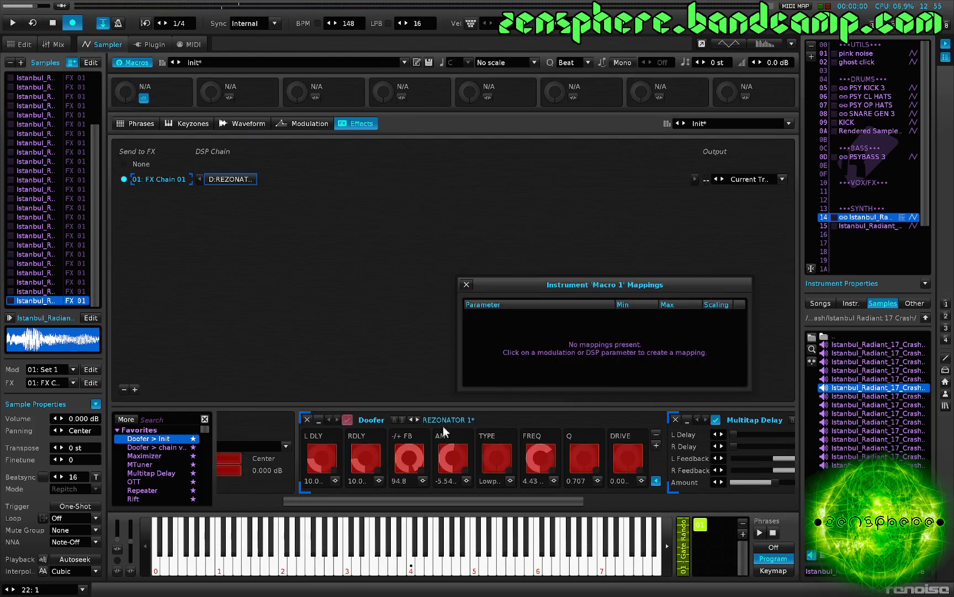
click(463, 462)
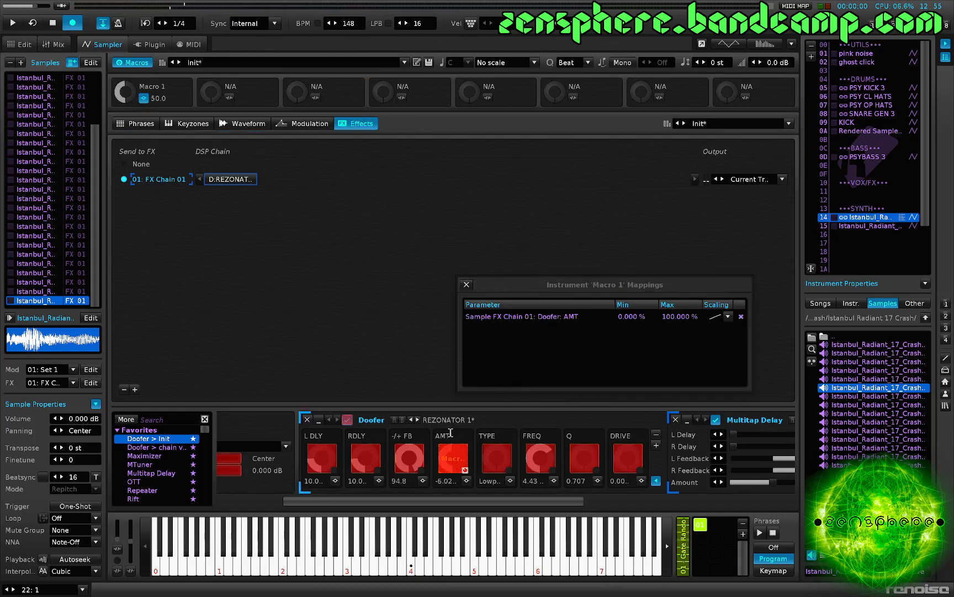
click(467, 284)
- Add a second FX chain holding a Doofer with the MACRO CONTROL preset
click(135, 389)
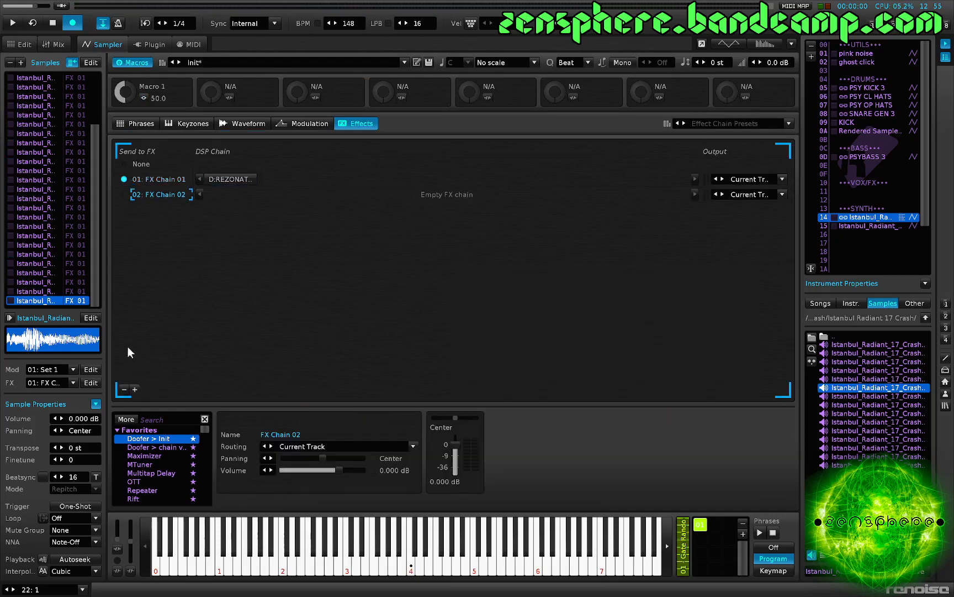
double_click(145, 436)
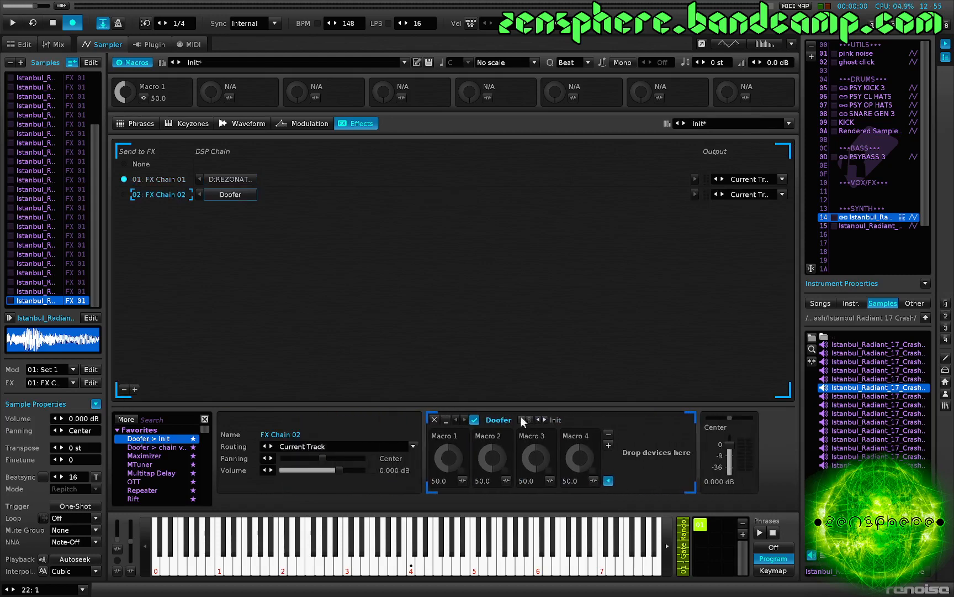
click(561, 421)
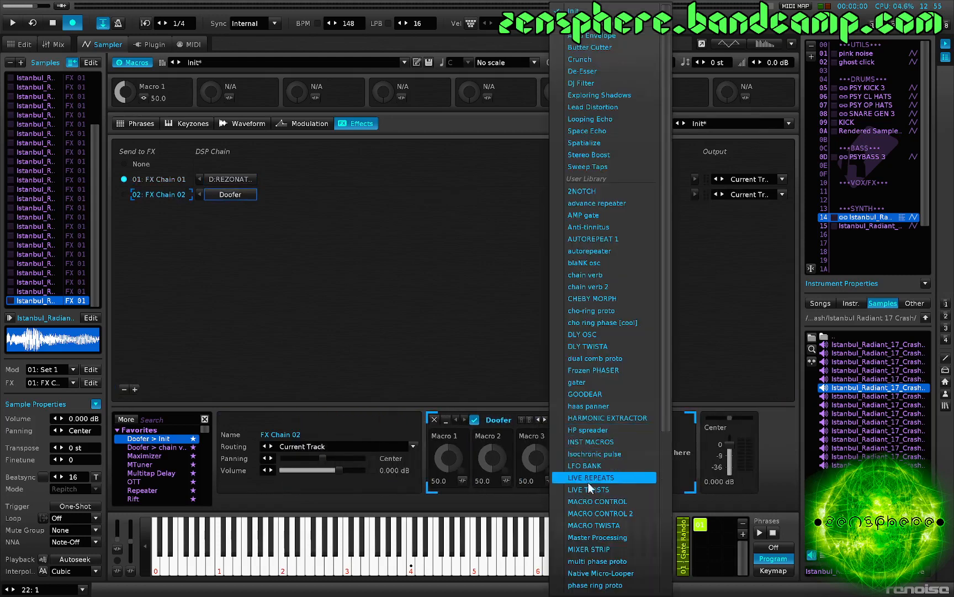
click(602, 500)
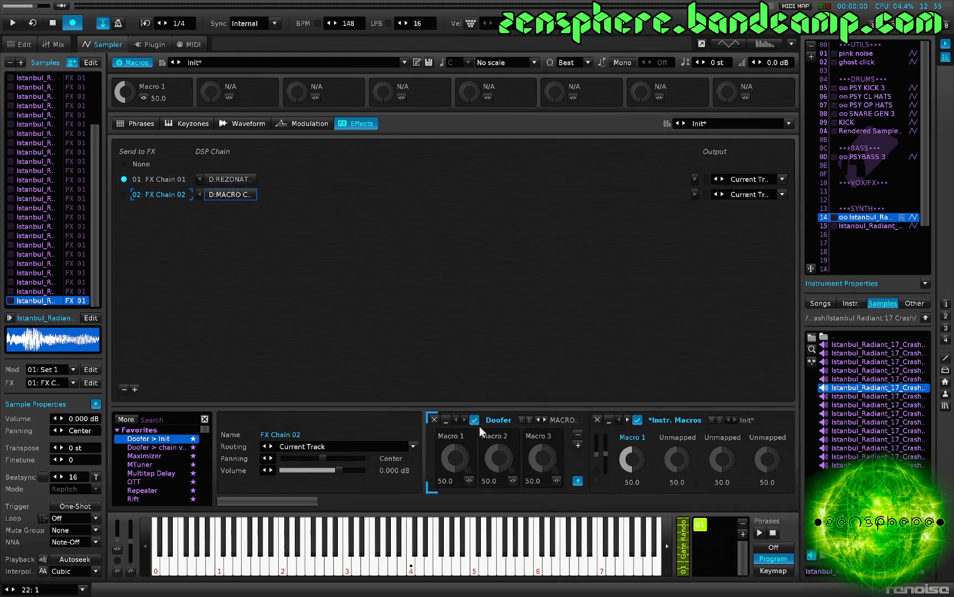
- Set the amplitude of the LFO targeting Macro 1 to 100% and audition the instrument with a note
scroll(500, 447, right, 3)
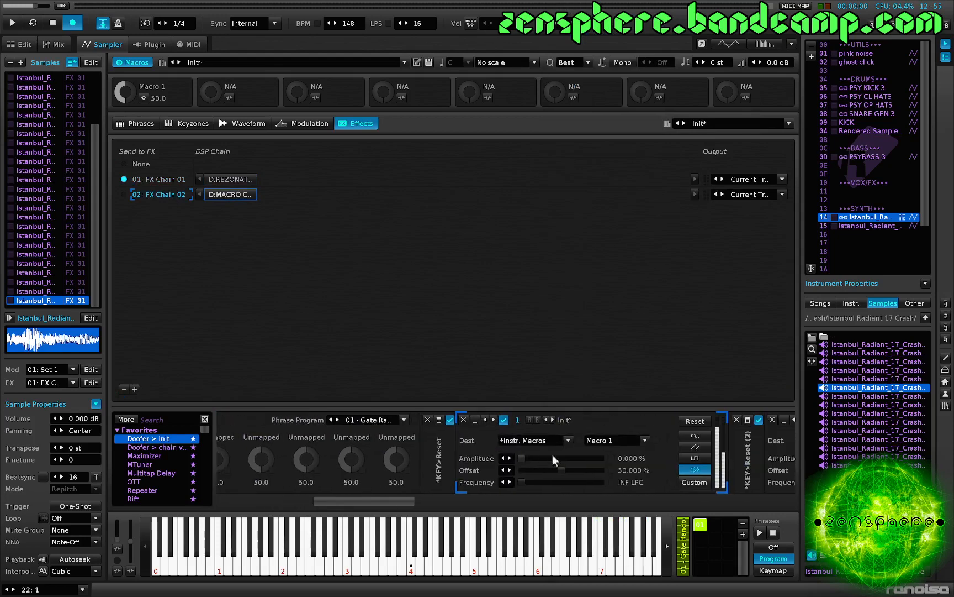
mouse_move(592, 459)
mouse_down()
mouse_move(599, 458)
mouse_move(591, 459)
mouse_up()
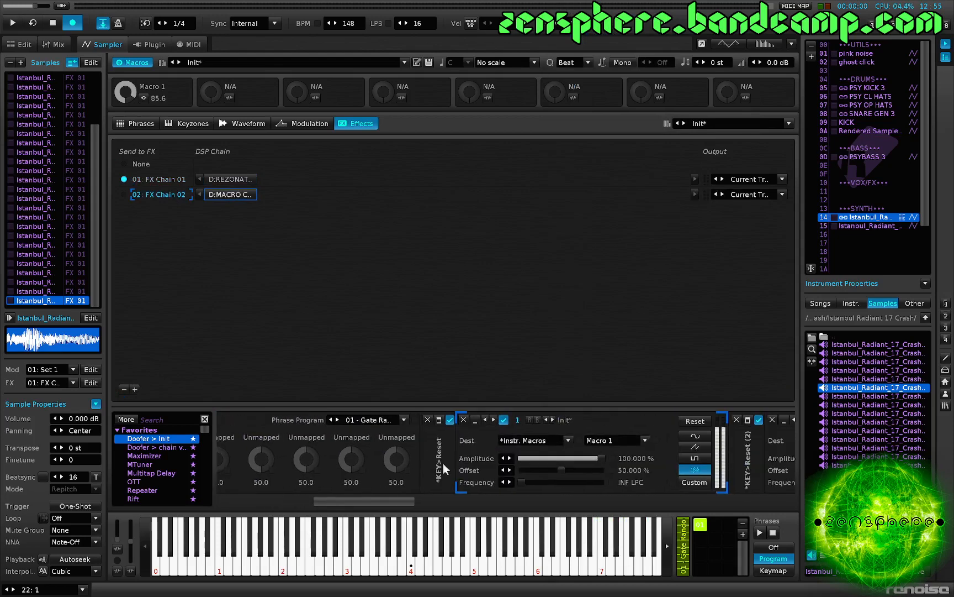
key(z)
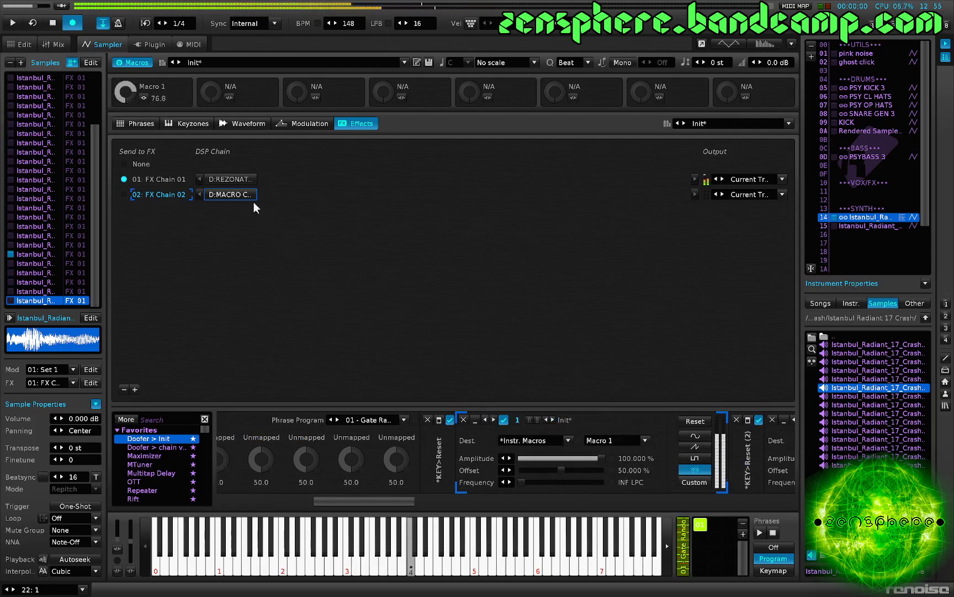
- Add a second Doofer with the psybasic preset after REZONATOR 1 in FX Chain 01
click(241, 179)
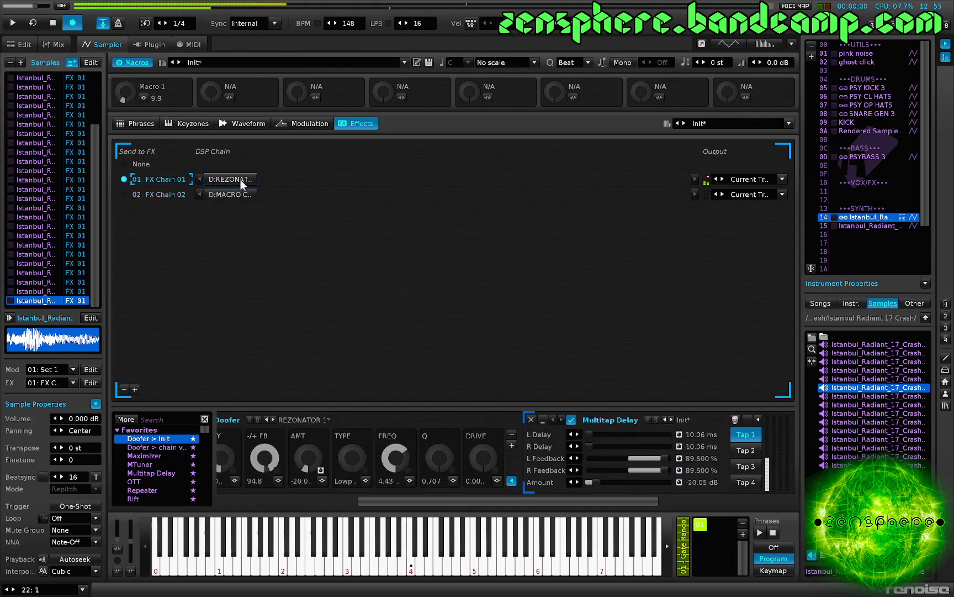
double_click(144, 440)
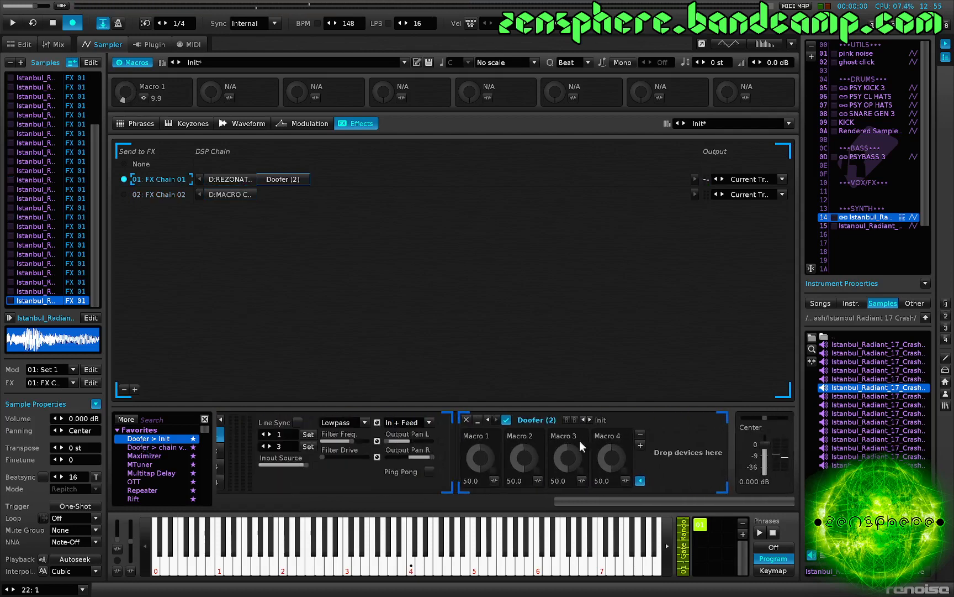
click(611, 419)
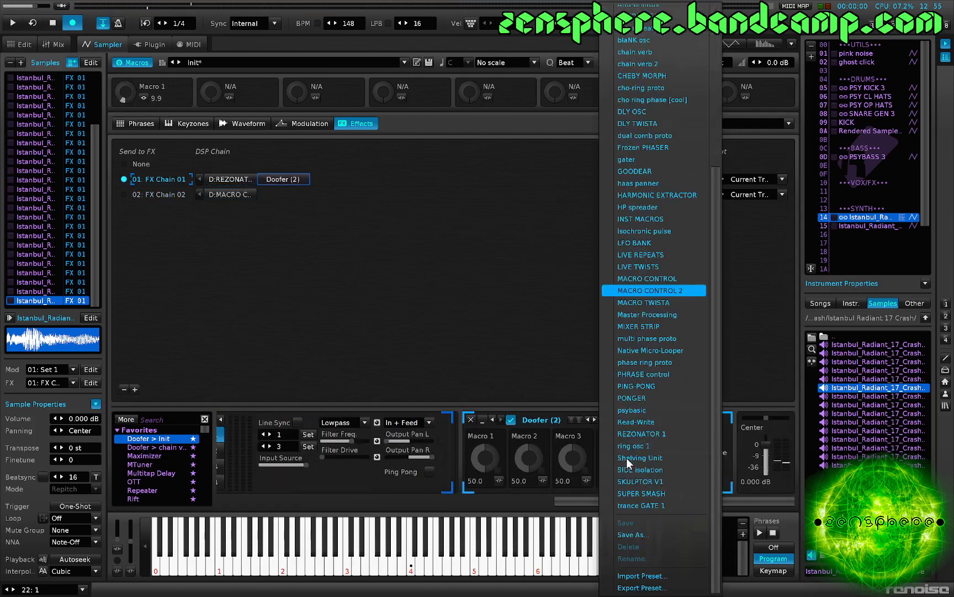
click(653, 411)
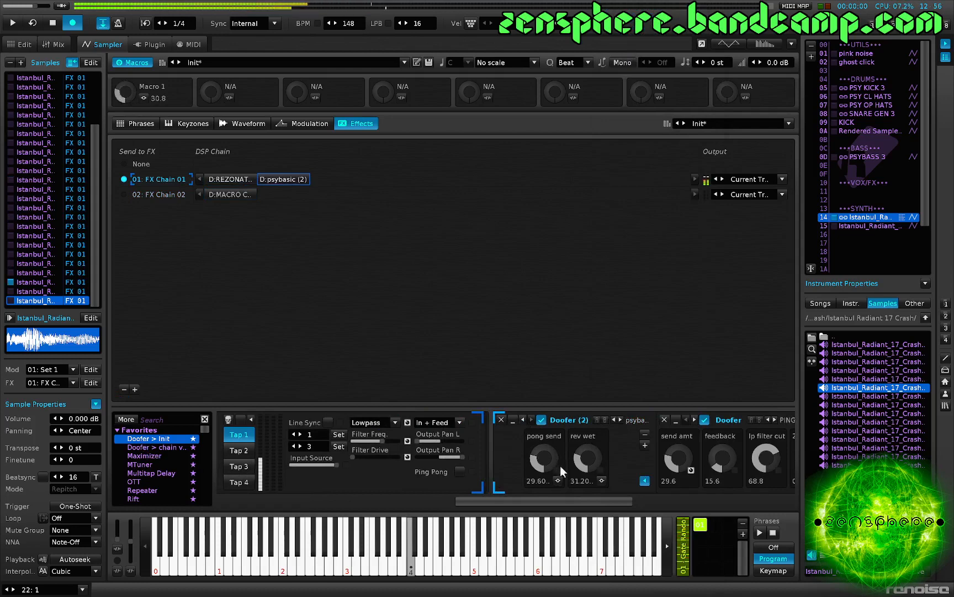
scroll(614, 462, right, 2)
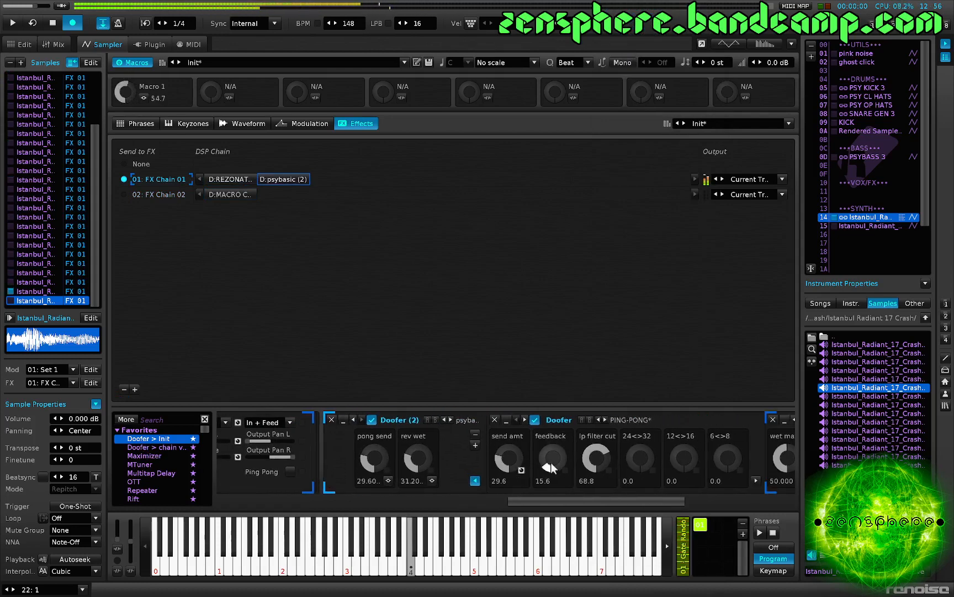
drag(641, 464, 642, 464)
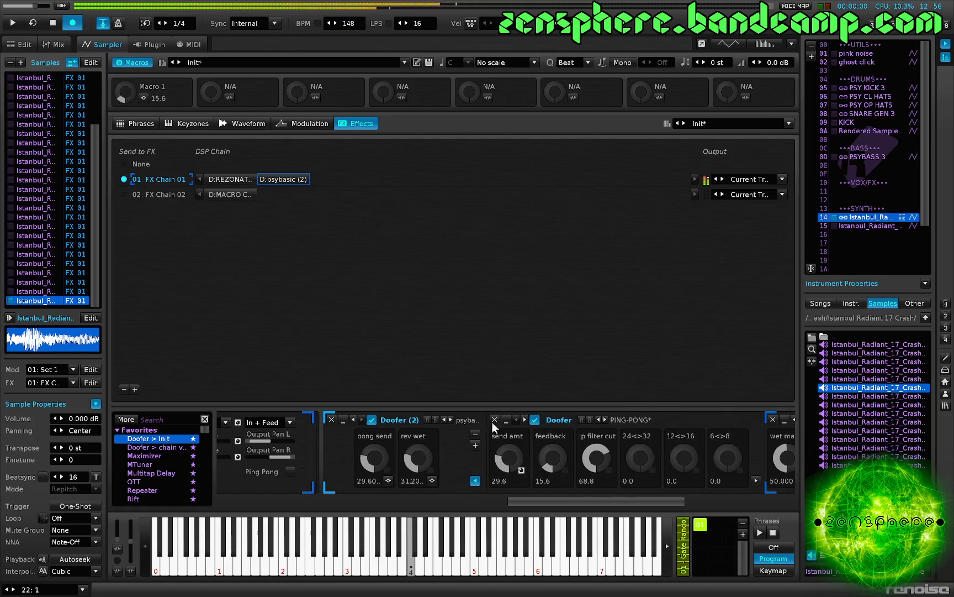
- Play the song to hear the processed instrument in context, and show the pattern editor before stopping playback
key(space)
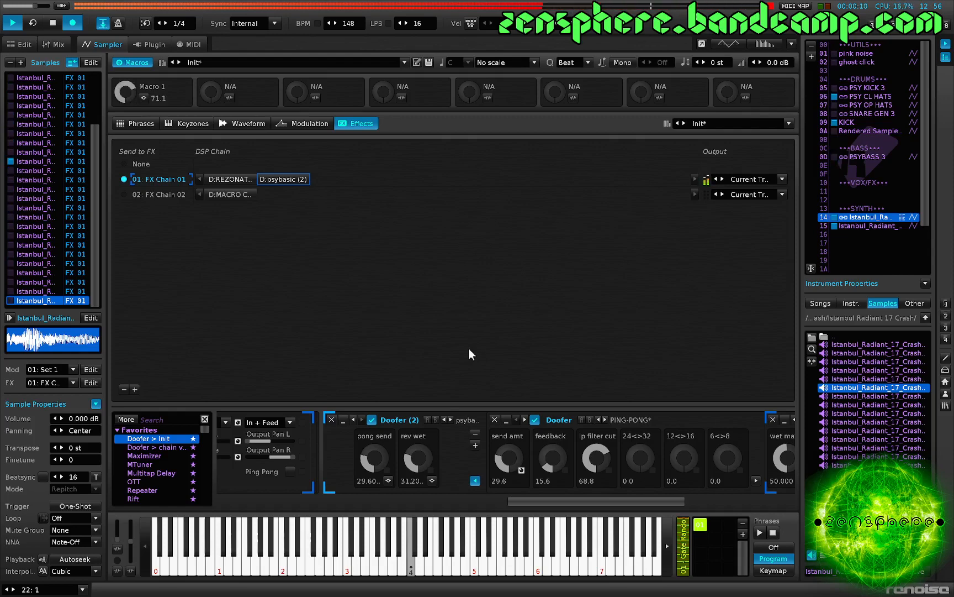
key(F2)
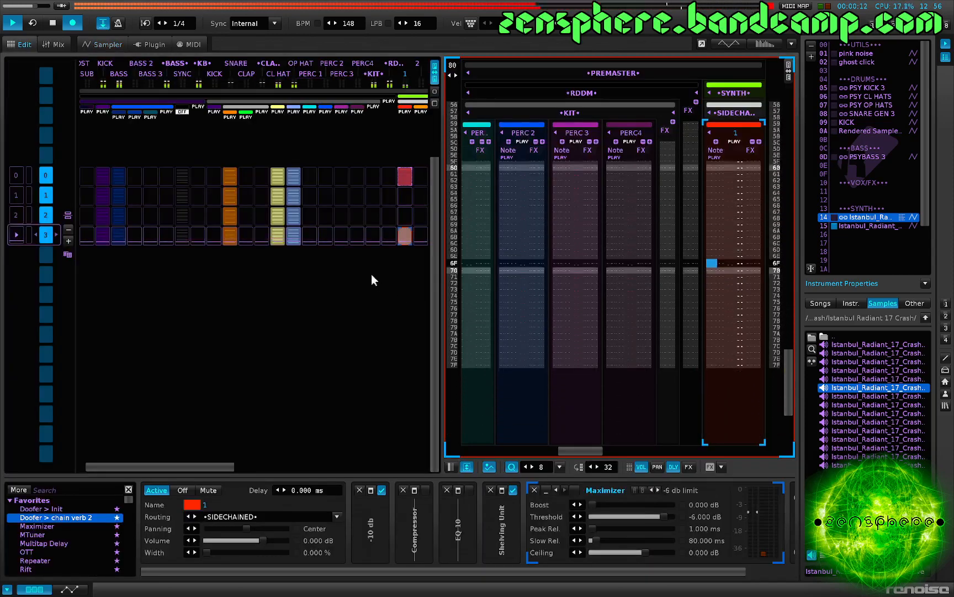
key(space)
- Enter a C-4 note with instrument 14 on line 00 of SYNTH track 2 in the first pattern
scroll(351, 294, right, 3)
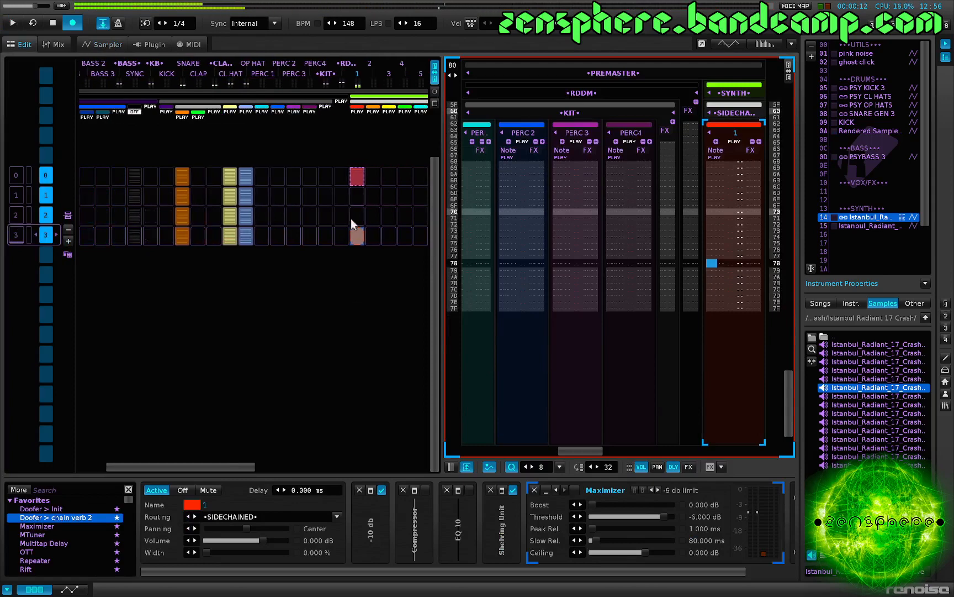
click(370, 178)
scroll(719, 300, up, 20)
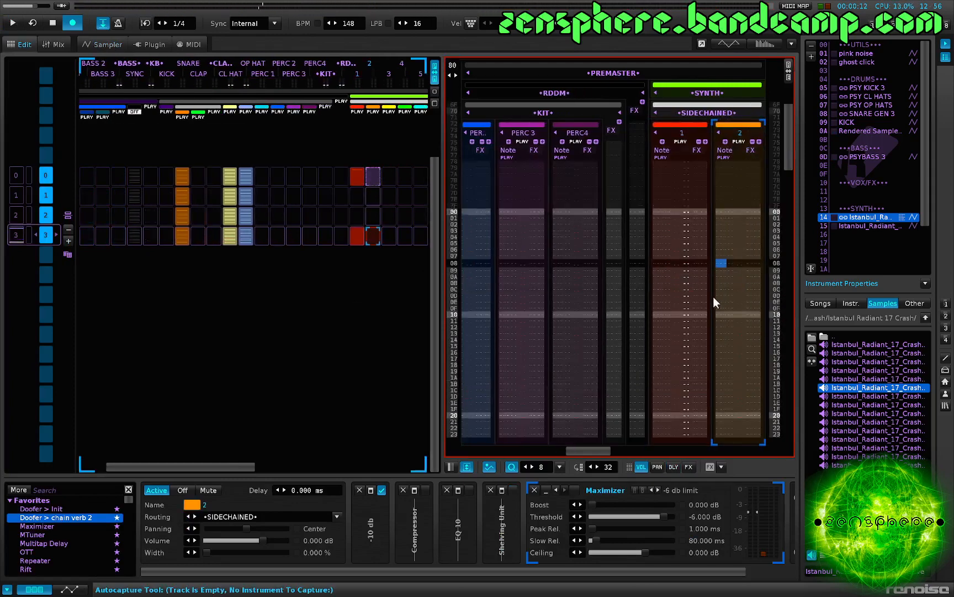
scroll(366, 329, up, 2)
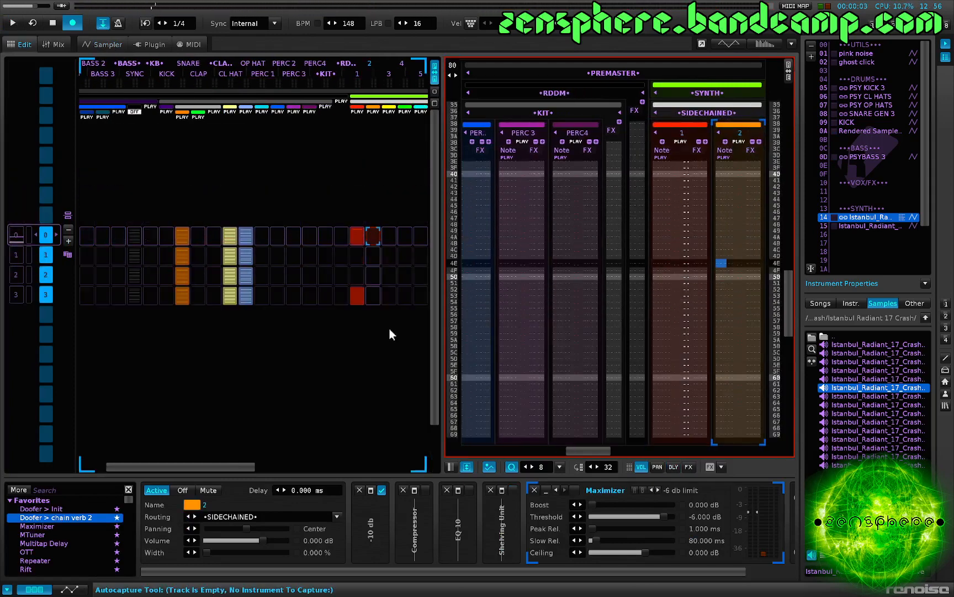
key(space)
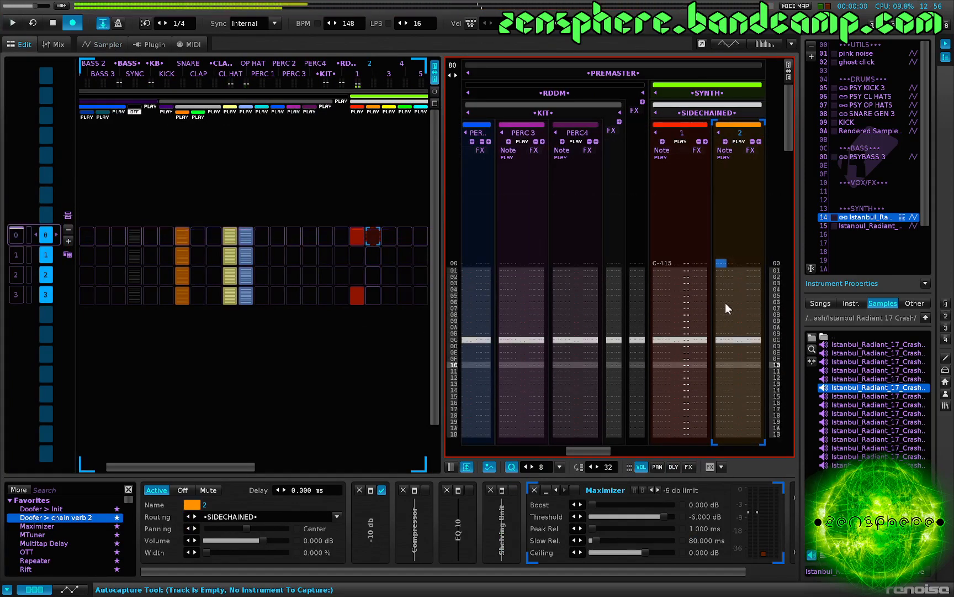
key(z)
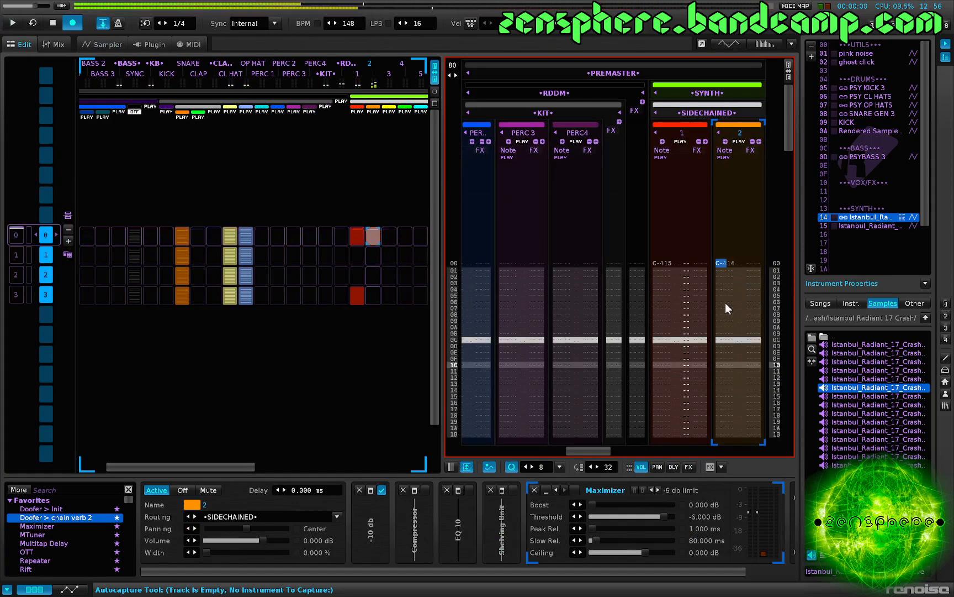
- Play the song and enable the Shelving Unit on SYNTH track 2 in the mixer
key(space)
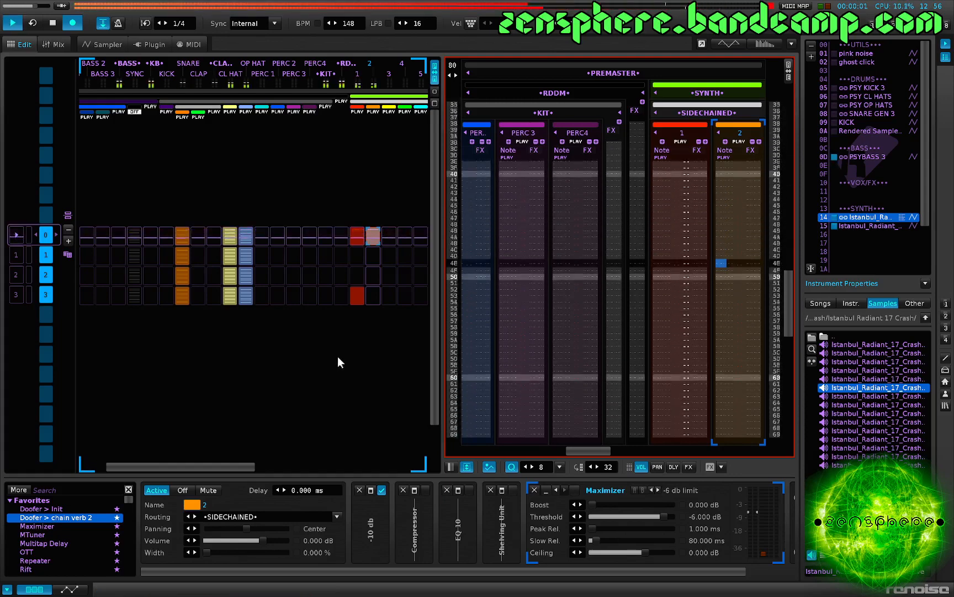
key(F3)
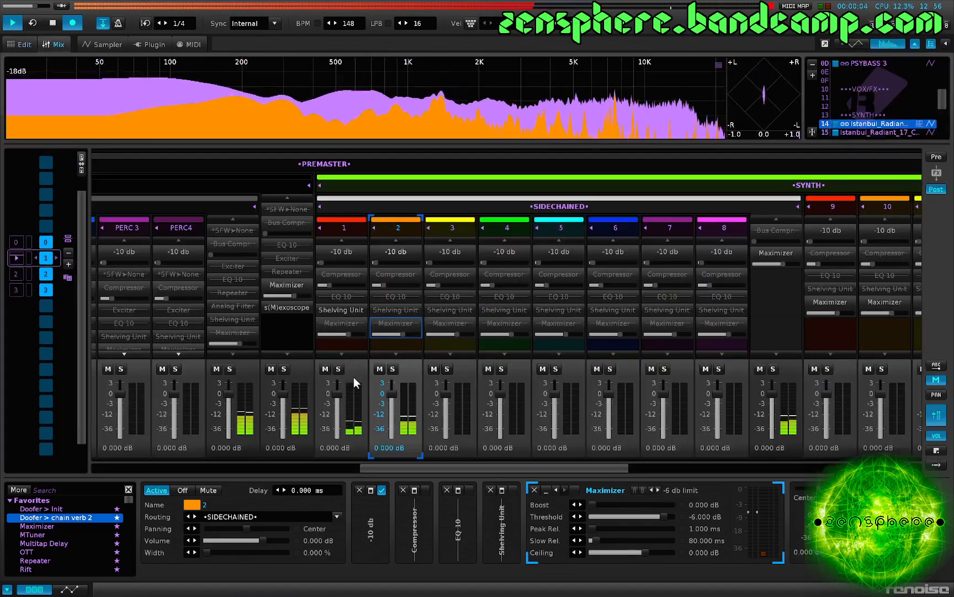
scroll(569, 410, right, 1)
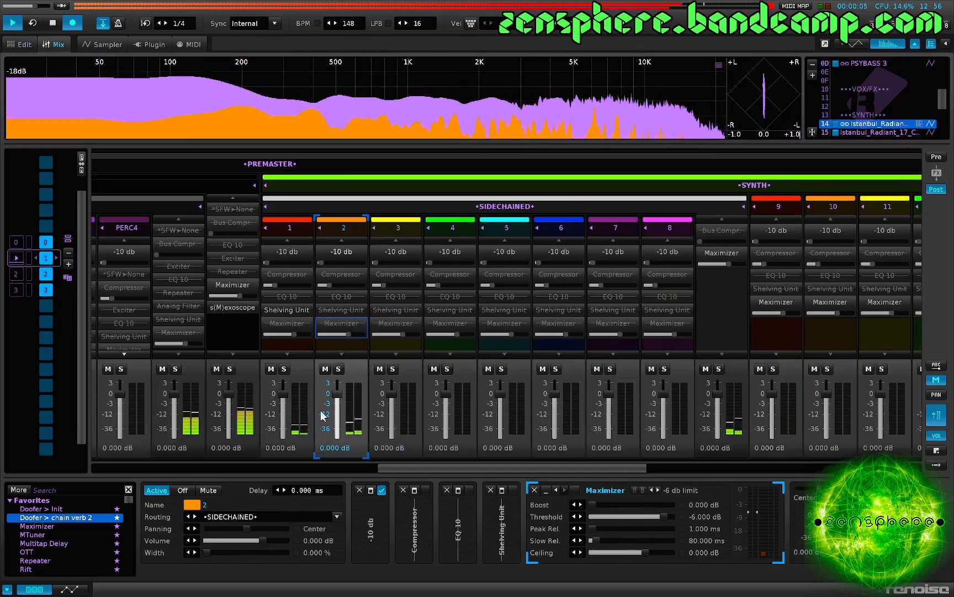
click(333, 311)
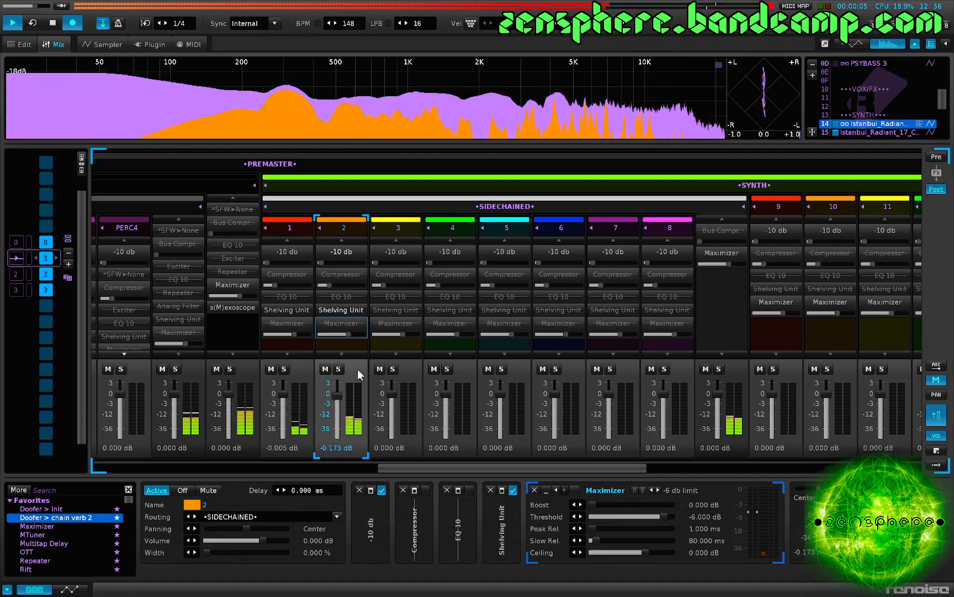
- Lower the pong send of the psybasic Doofer in instrument 14's FX Chain 01 to 23.2
key(ctrl+backslash)
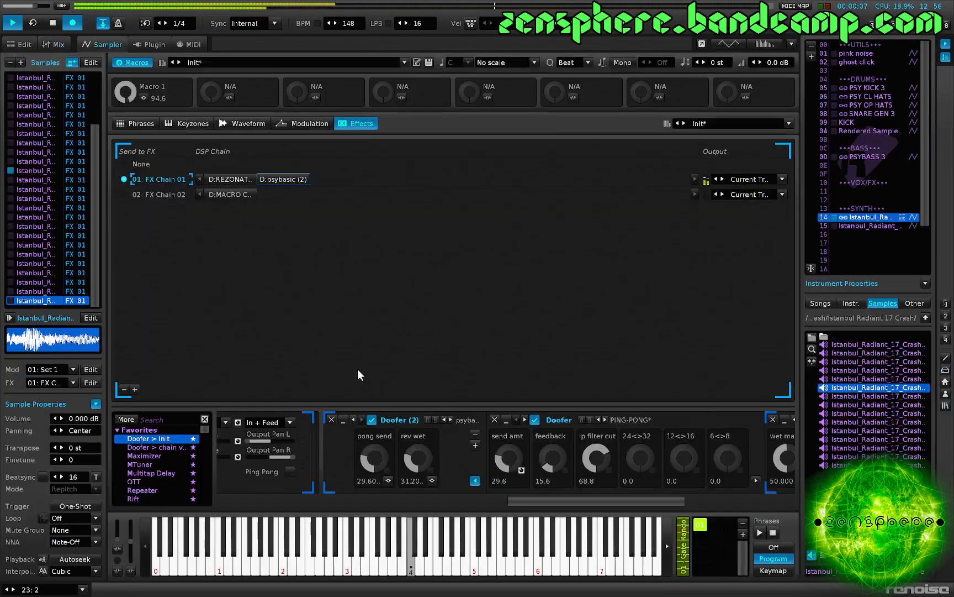
key(F4)
click(310, 121)
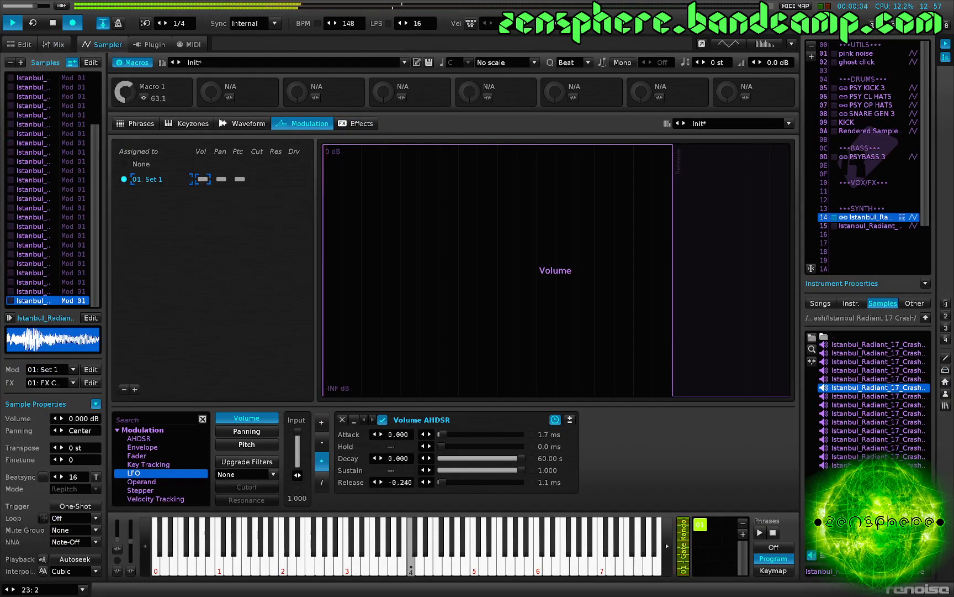
click(358, 126)
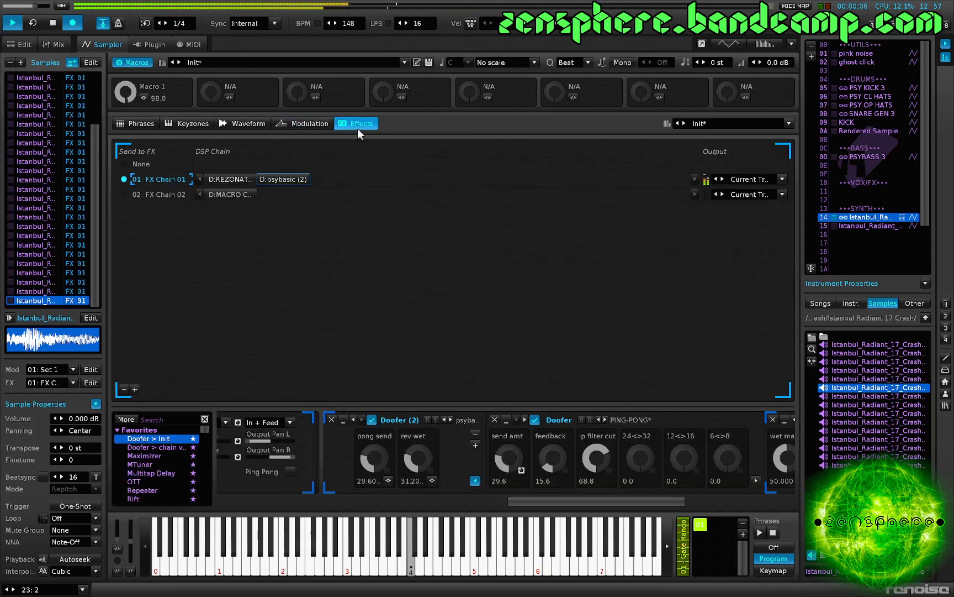
click(295, 179)
drag(385, 459, 338, 465)
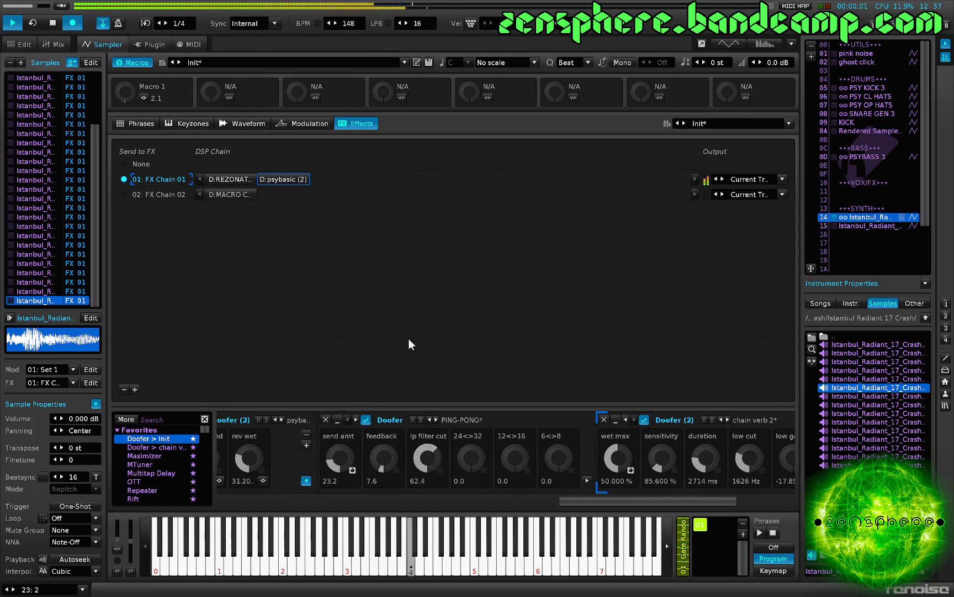
- With SYNTH track 2 soloed, enable its Compressor at a 5.595:1 ratio and 2.700 dB makeup, and unsolo the track
key(F3)
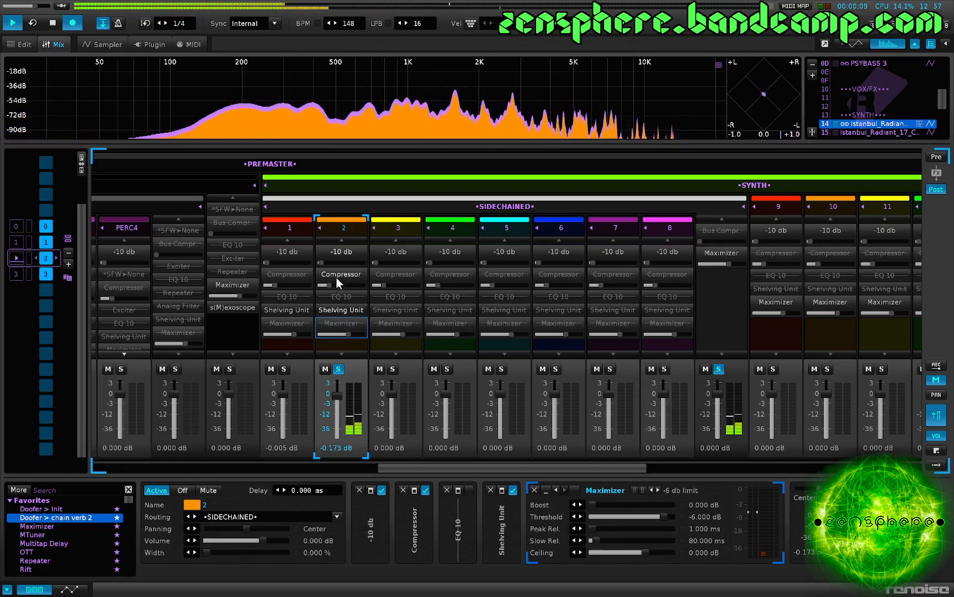
click(337, 276)
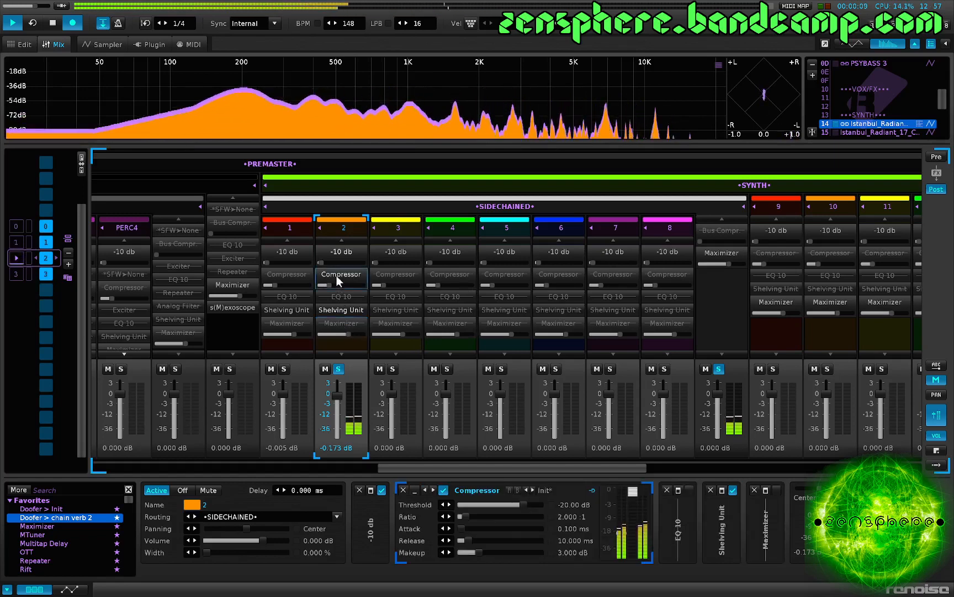
click(486, 516)
drag(486, 517, 484, 517)
drag(479, 553, 477, 553)
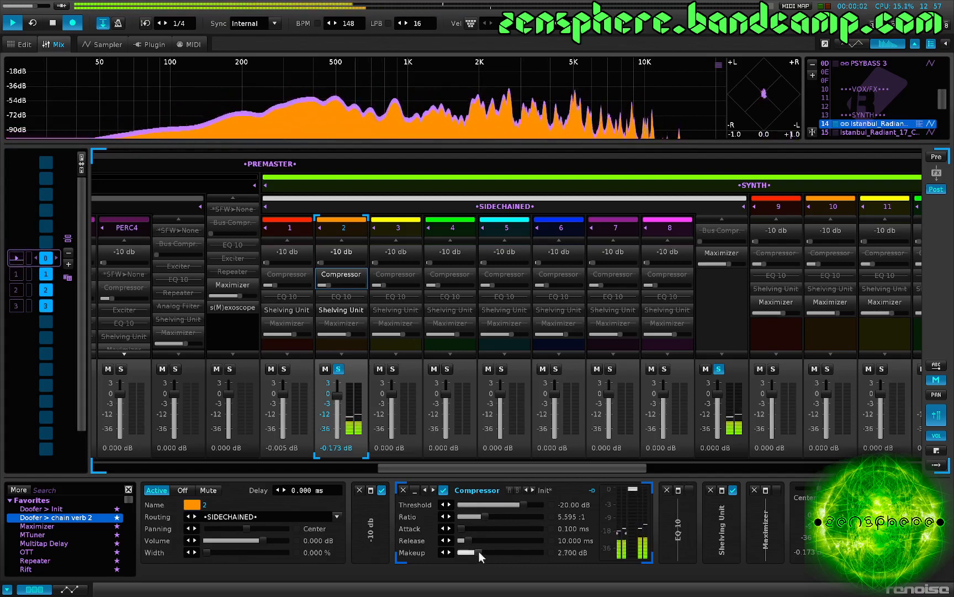
click(339, 369)
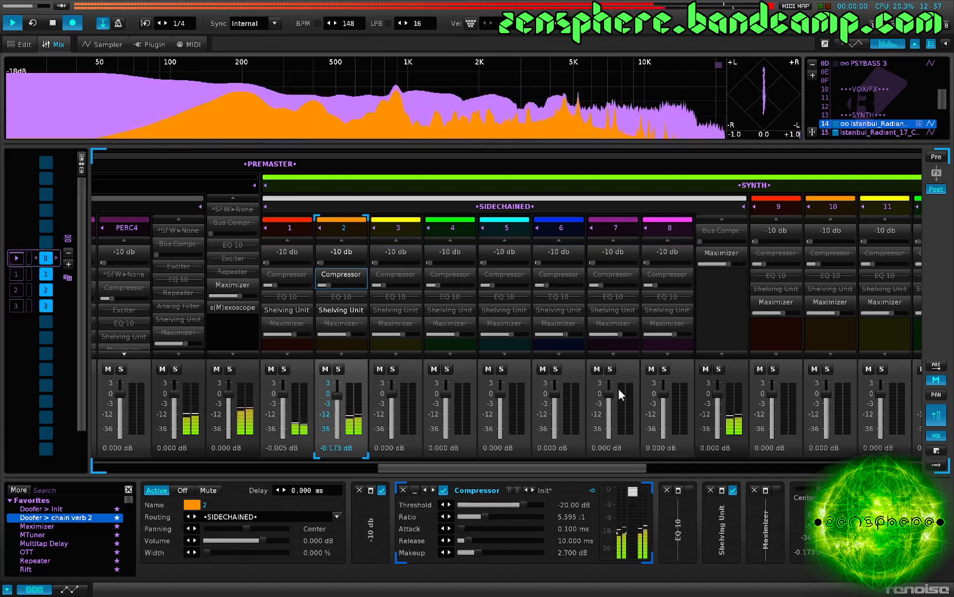
- Enable the Maximizer on the PREMASTER group and set its threshold to -0.020 dB
scroll(617, 389, right, 12)
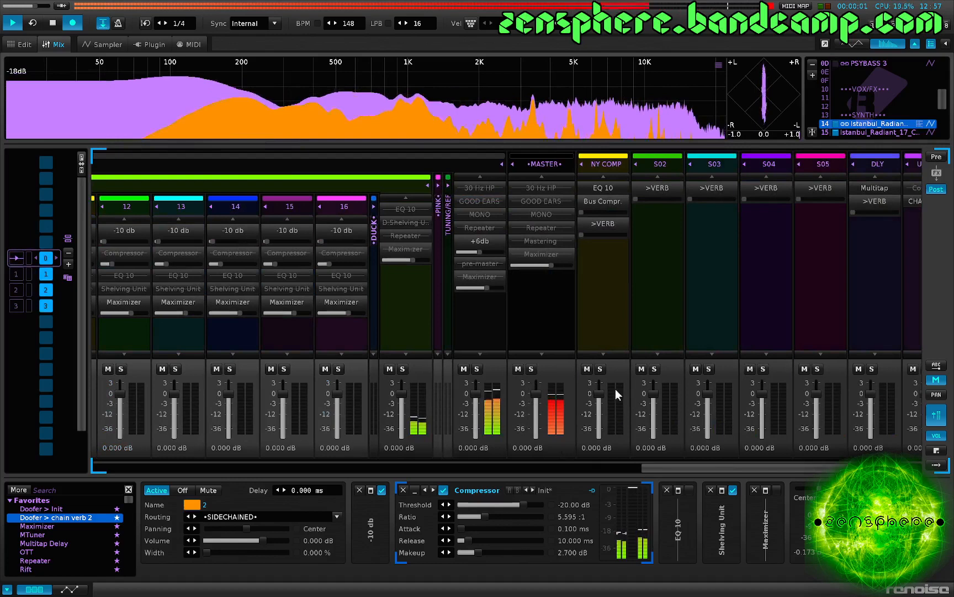
click(486, 276)
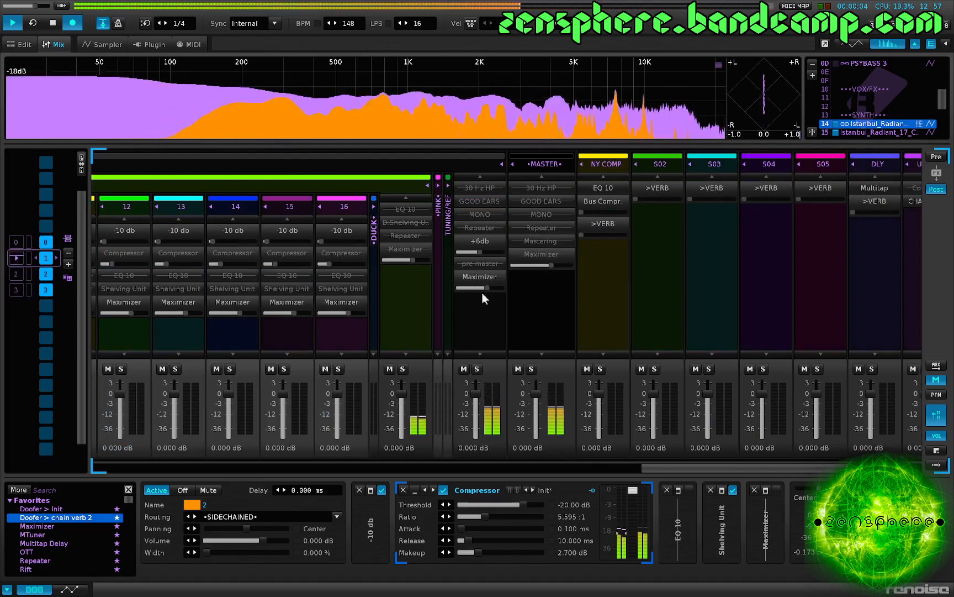
click(480, 277)
scroll(481, 271, left, 10)
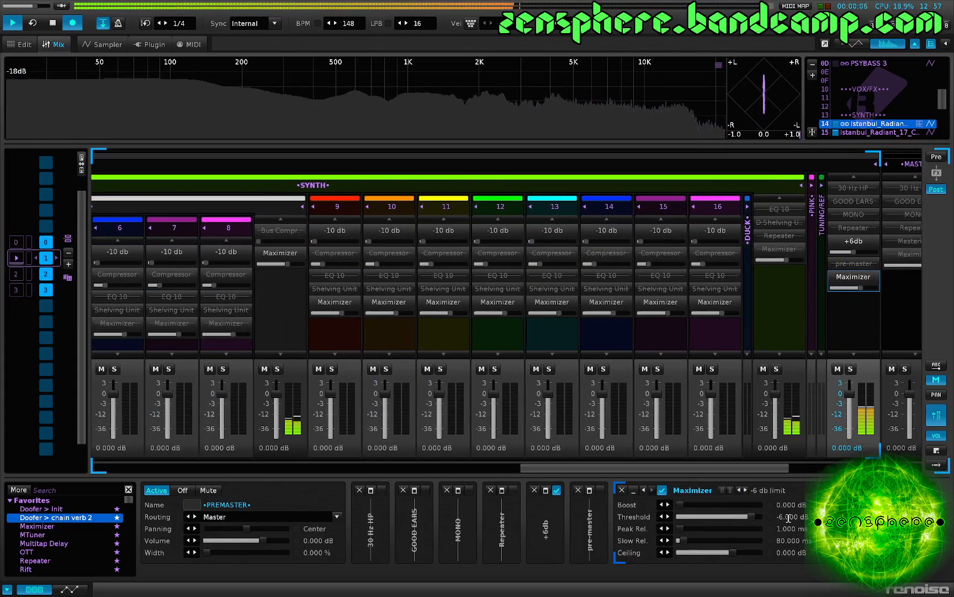
click(761, 519)
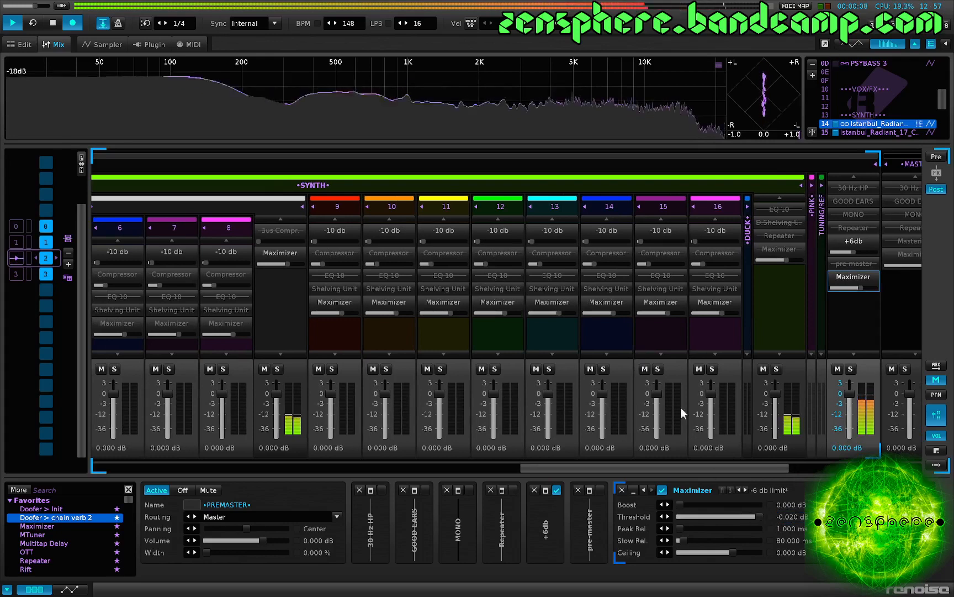
- Check the track levels across the mixer, show the pattern editor, stop playback and leave edit mode
scroll(623, 433, right, 4)
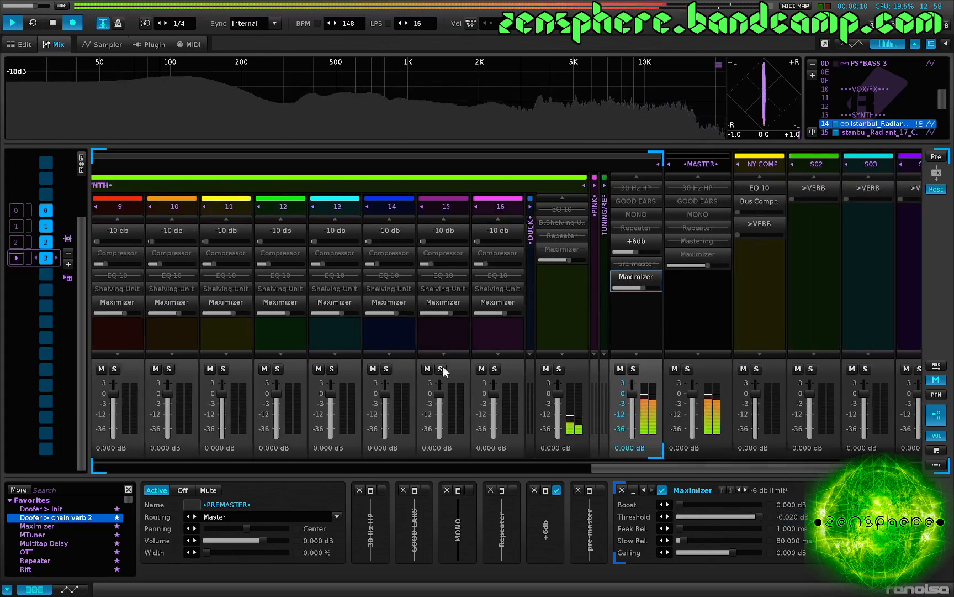
scroll(437, 387, left, 10)
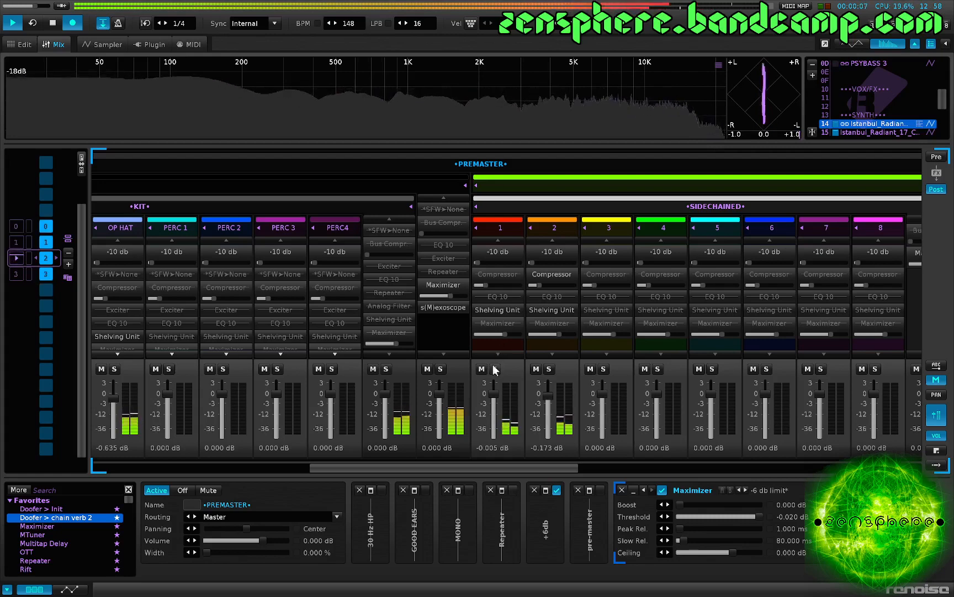
key(F1)
key(space)
key(Escape)
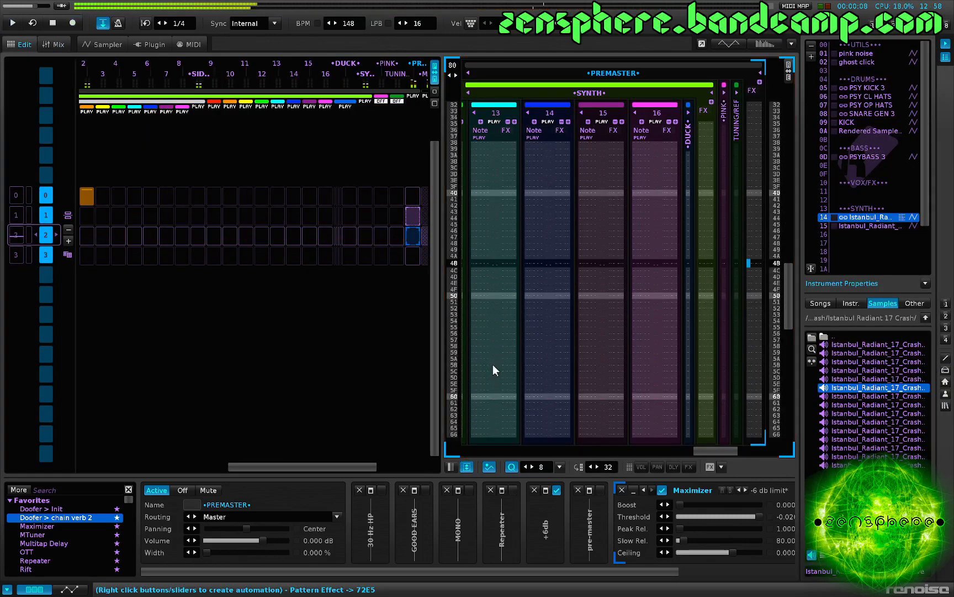
- Examine which tracks hold pattern data across the four patterns in the pattern matrix, returning to the first pattern
scroll(341, 340, left, 10)
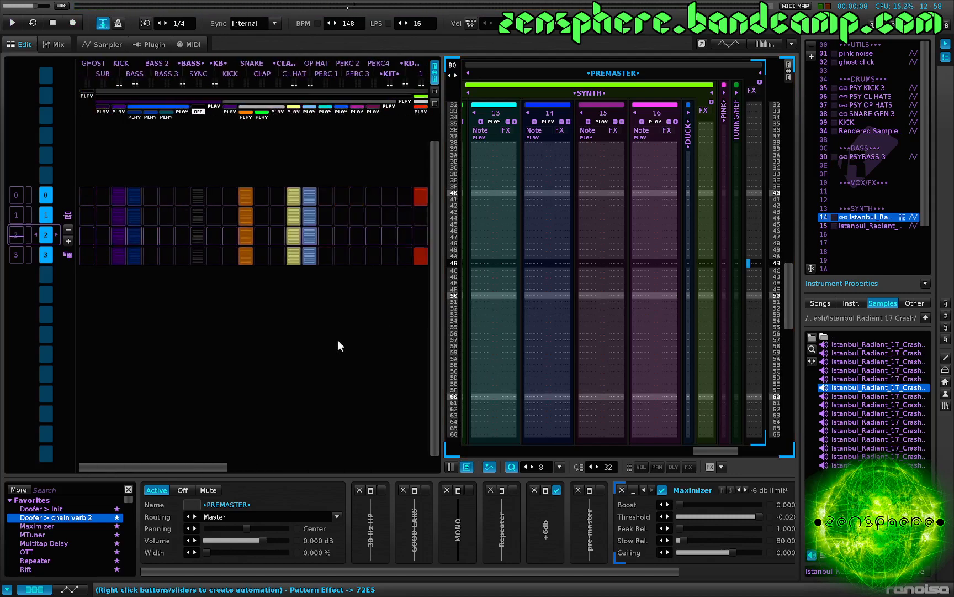
scroll(338, 340, down, 1)
scroll(338, 341, right, 7)
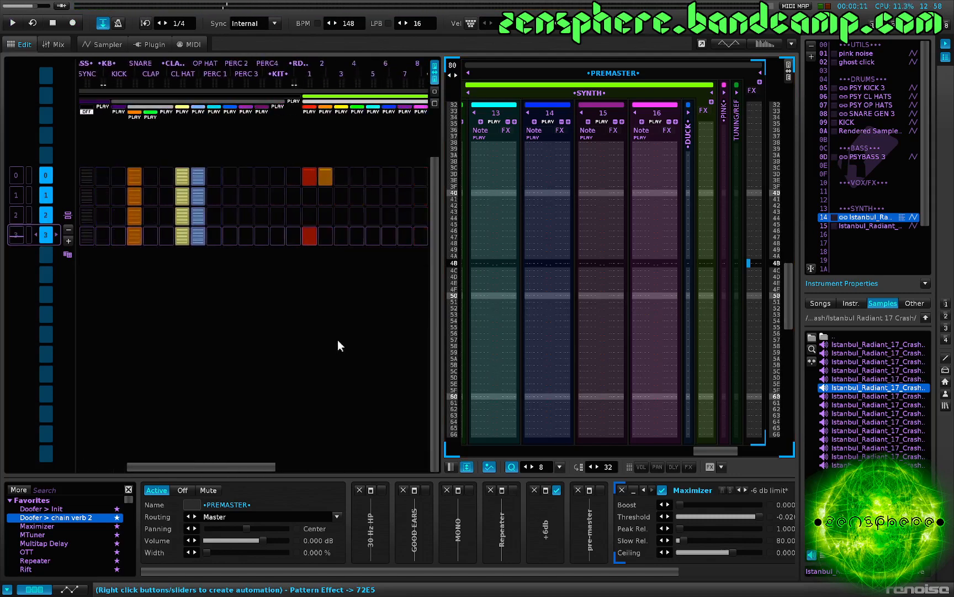
scroll(337, 340, up, 3)
scroll(333, 341, left, 7)
scroll(326, 346, right, 4)
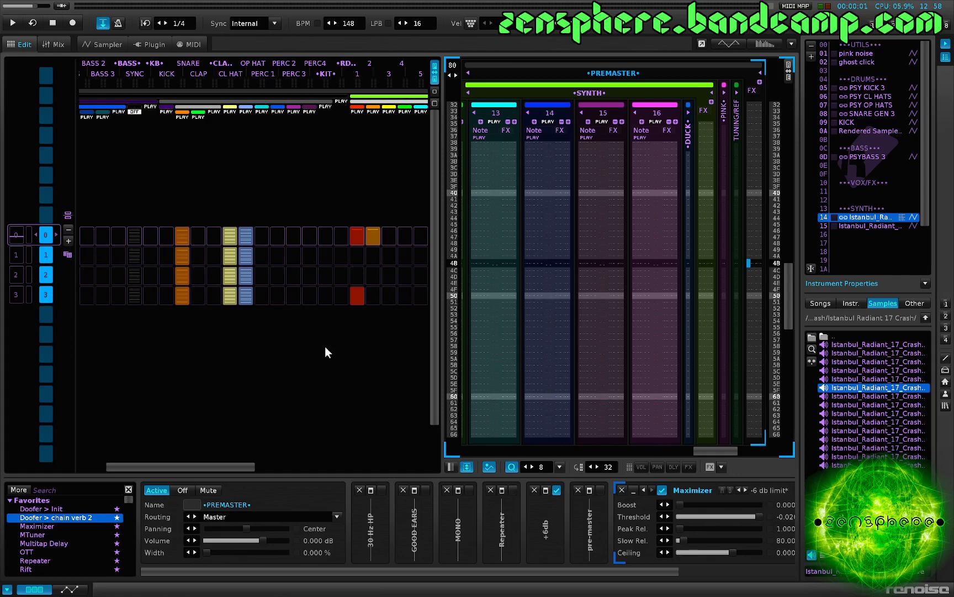
scroll(325, 346, left, 4)
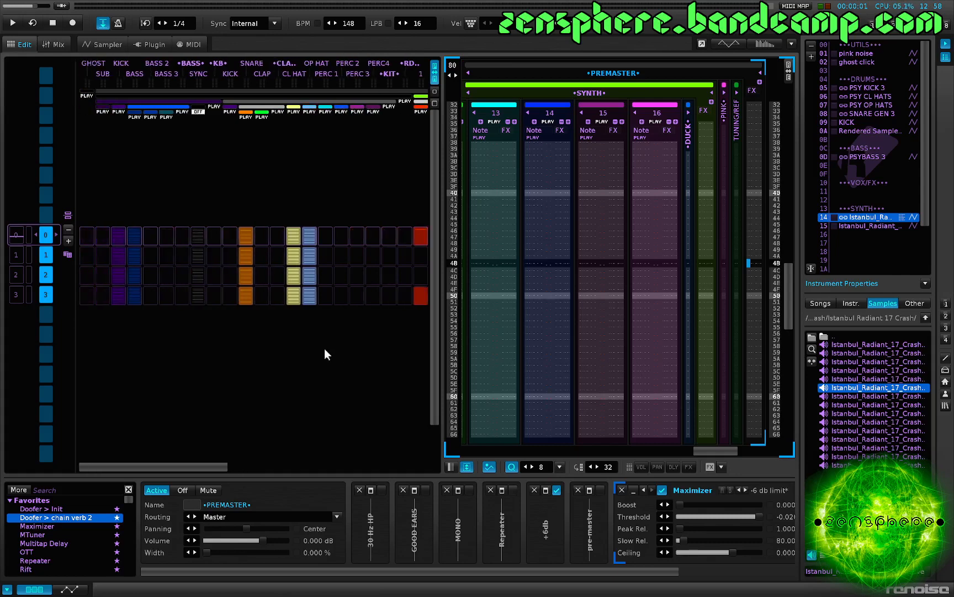